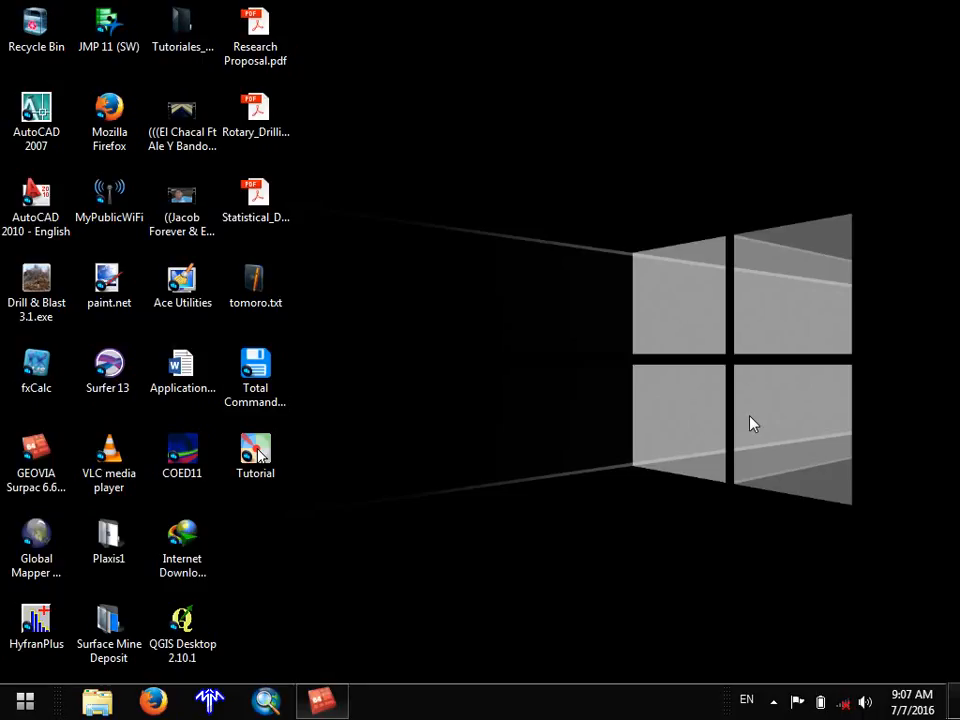
Refresh the desktop and switch to the Surpac window.
right_click(567, 102)
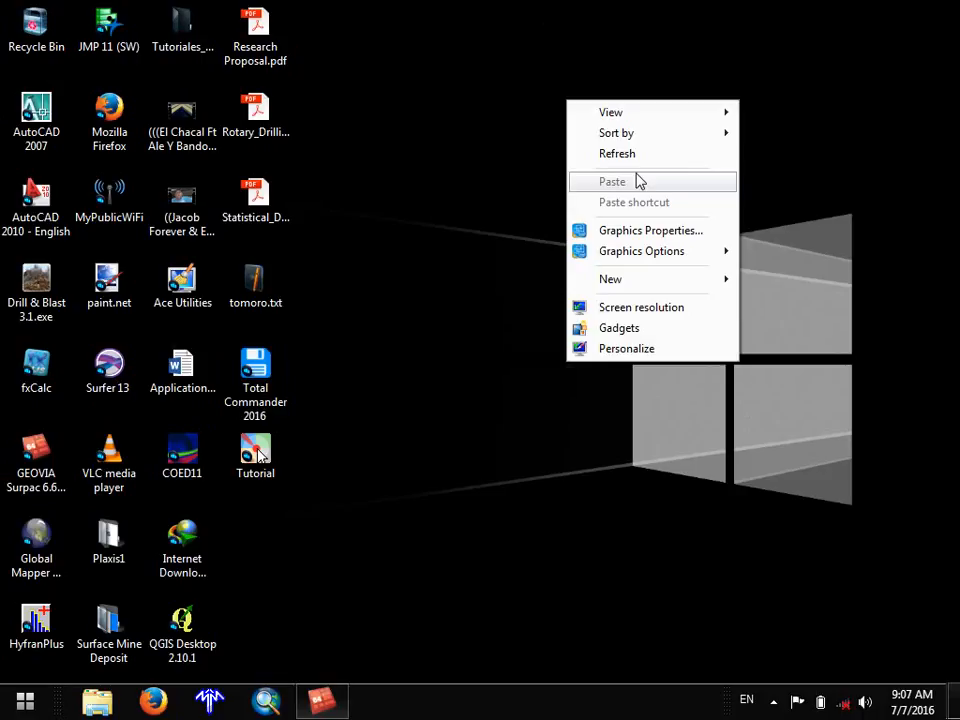
left_click(654, 154)
left_click(322, 702)
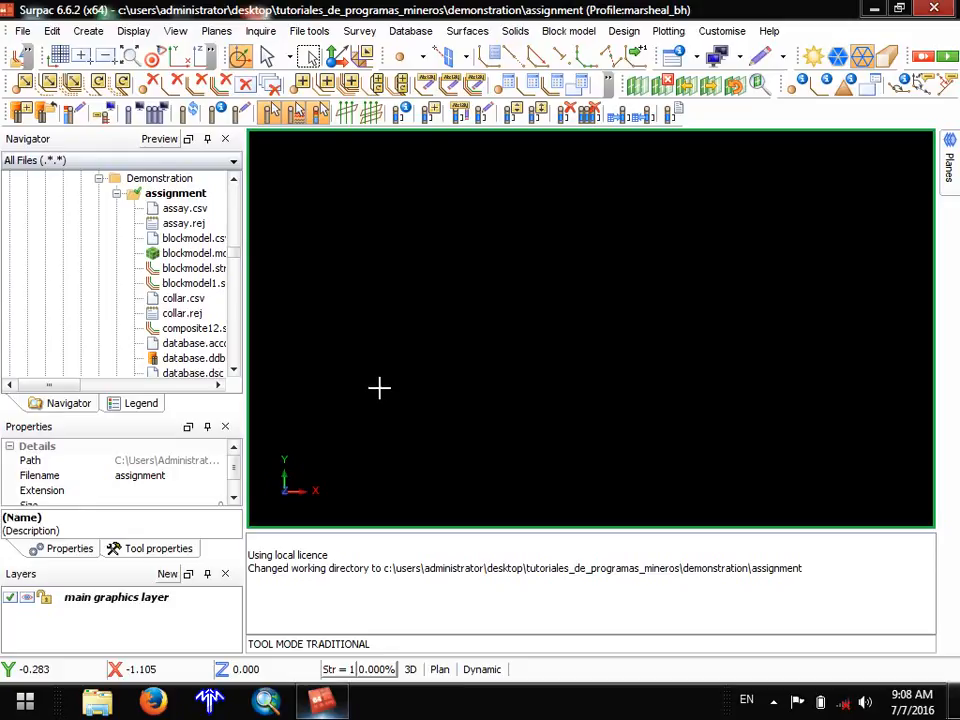
Delete blockmodel.mdl, blockmodel.str, blockmodel1.str, composite12.str and ore2.str from the assignment folder.
left_click(178, 240)
left_click(177, 254)
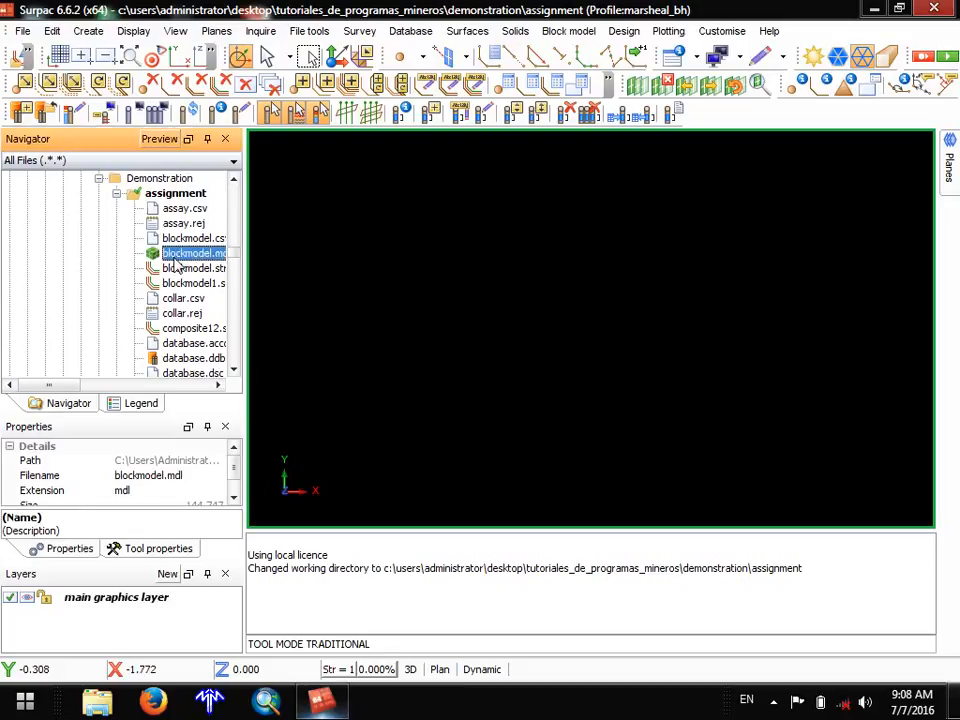
left_click(176, 268, "ctrl")
left_click(176, 284, "ctrl")
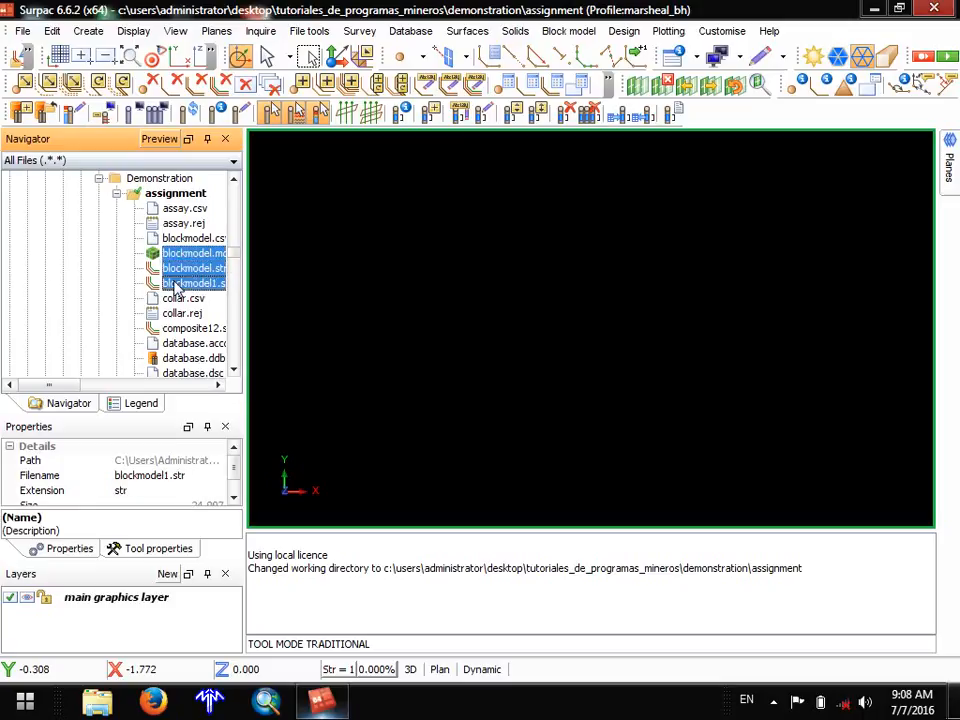
left_click(195, 329, "ctrl")
scroll(238, 263, "down", 2)
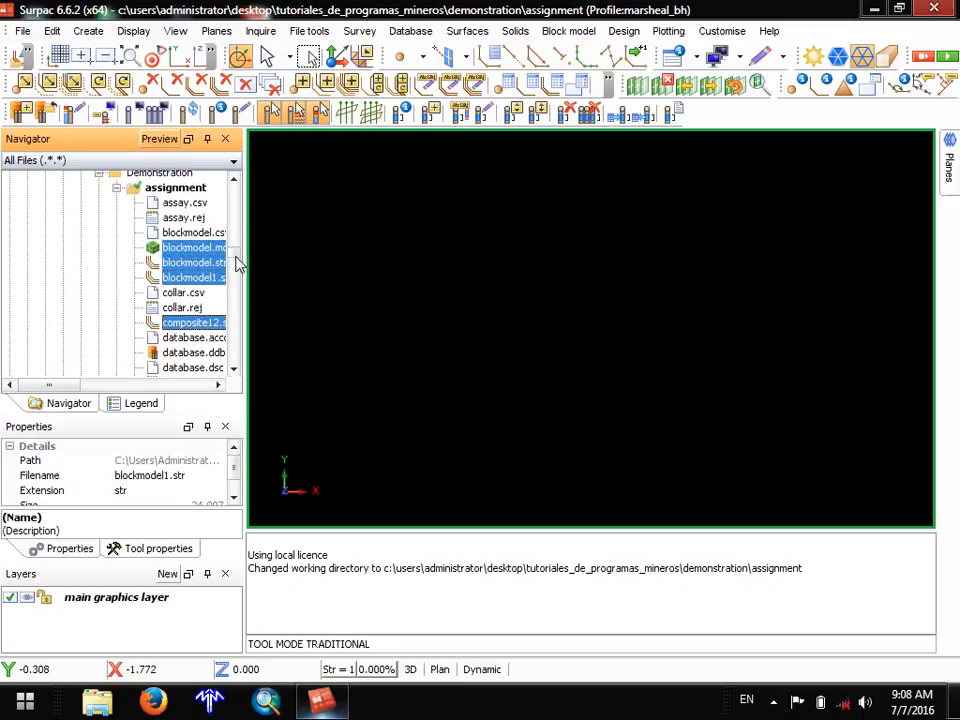
scroll(238, 268, "down", 1)
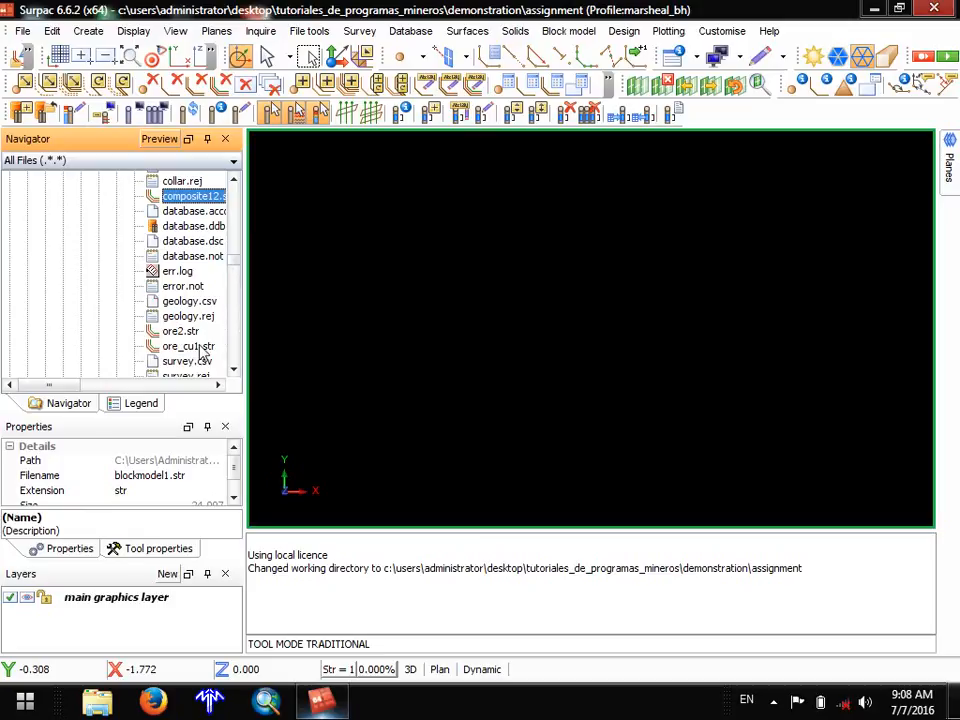
left_click(188, 334)
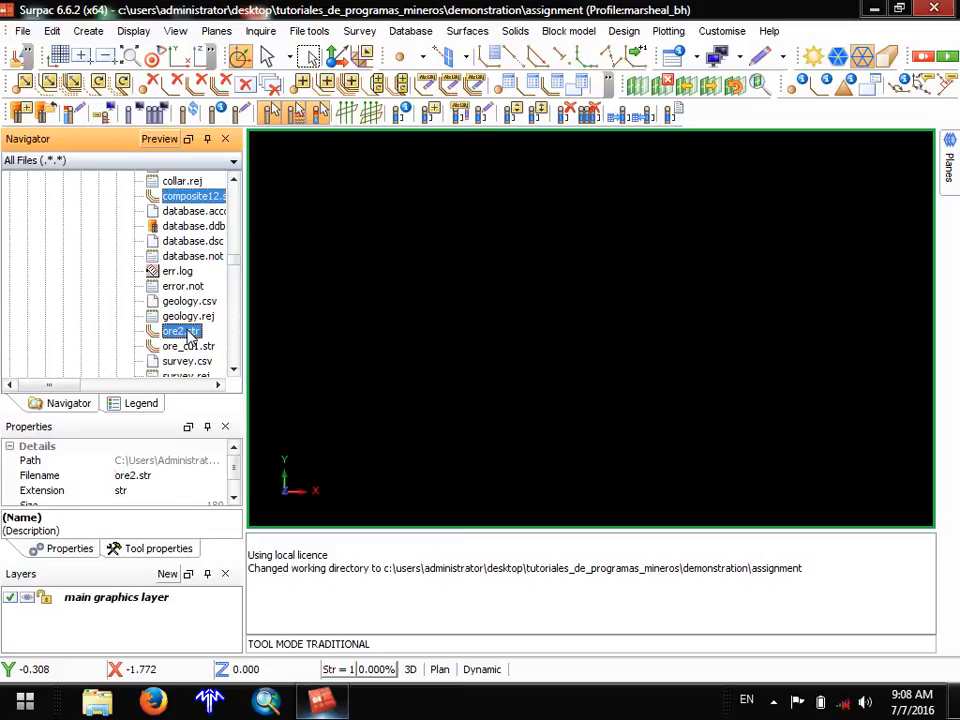
right_click(188, 335)
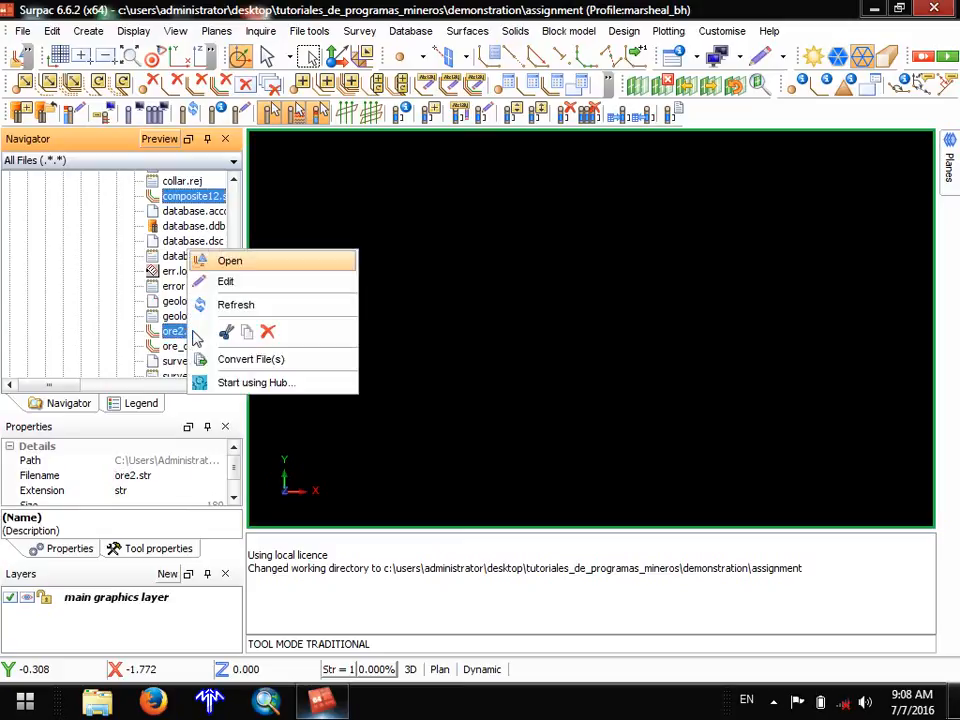
left_click(268, 333)
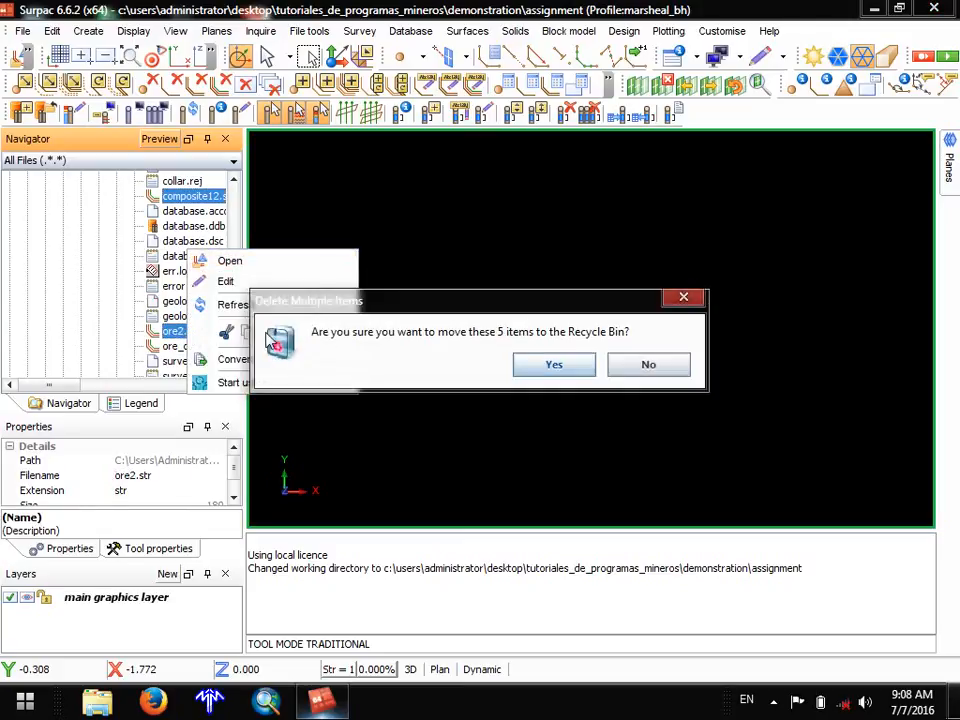
left_click(546, 364)
Permanently delete all items in the Recycle Bin and refresh the desktop.
left_click(874, 8)
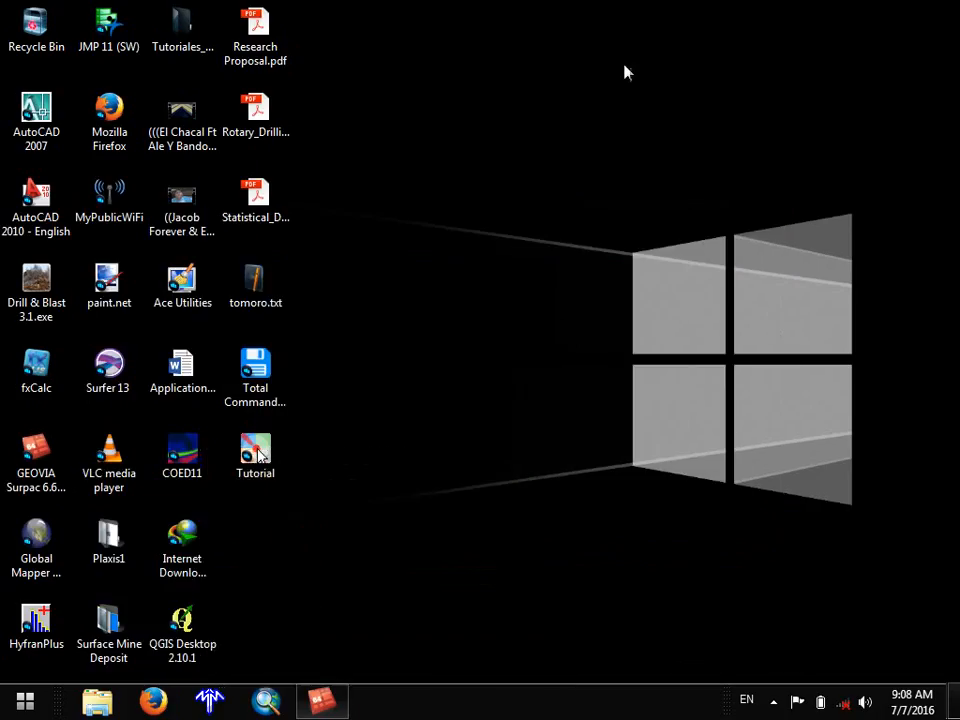
right_click(626, 68)
left_click(636, 119)
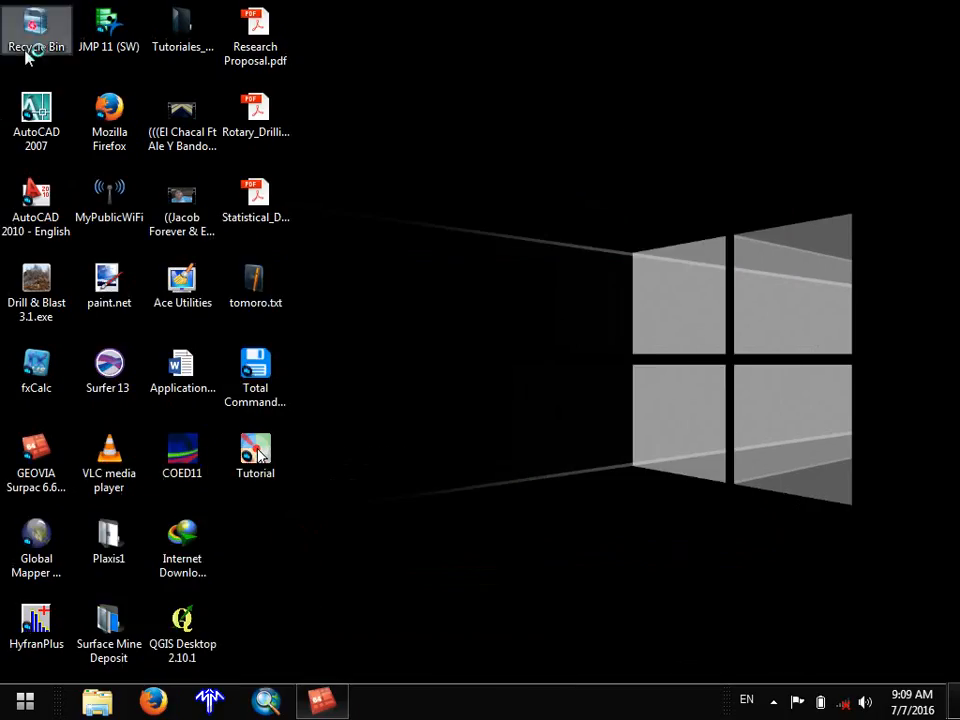
double_click(27, 56)
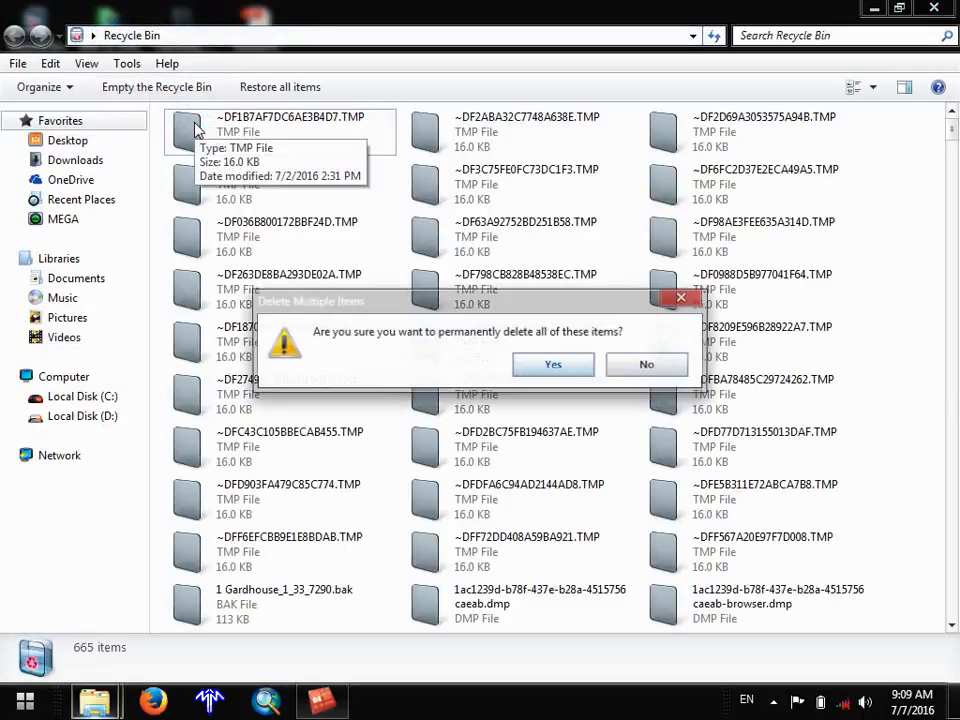
left_click(556, 365)
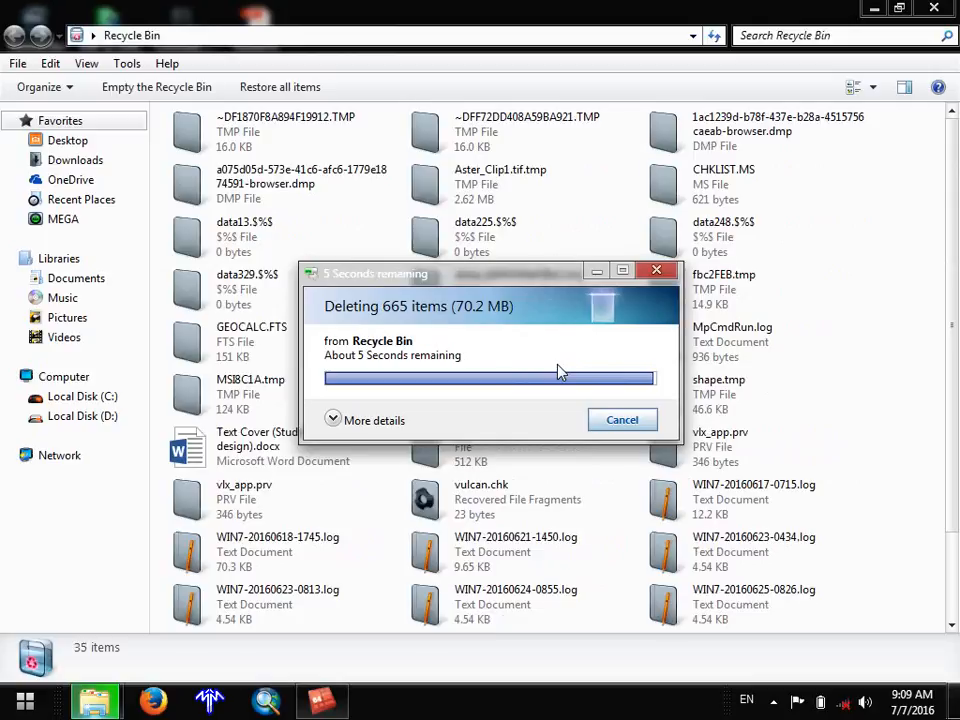
left_click(870, 10)
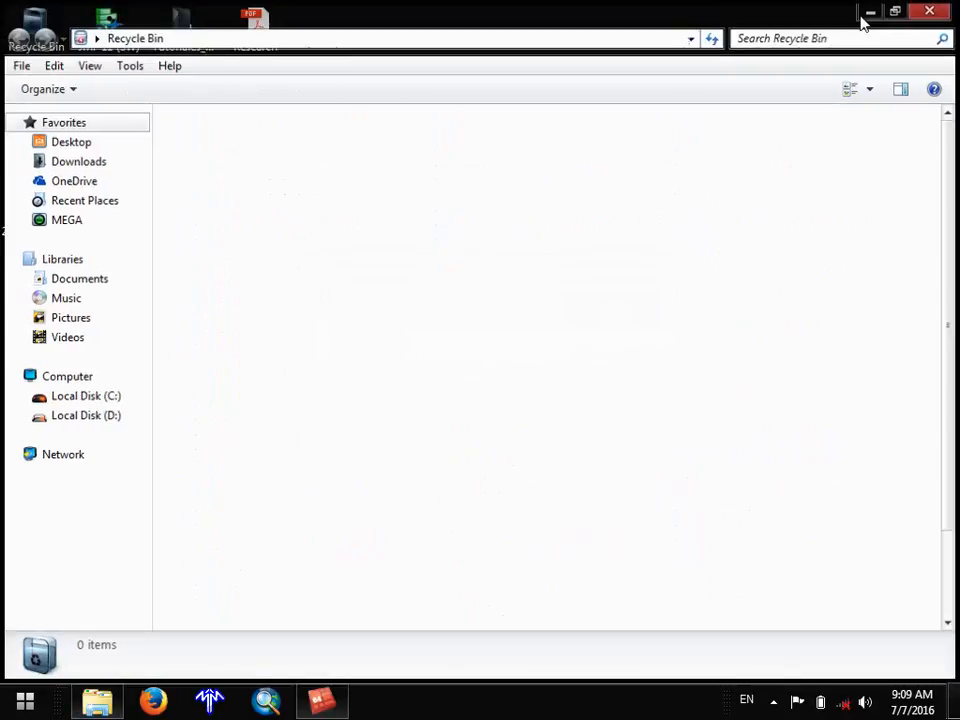
right_click(484, 111)
left_click(513, 171)
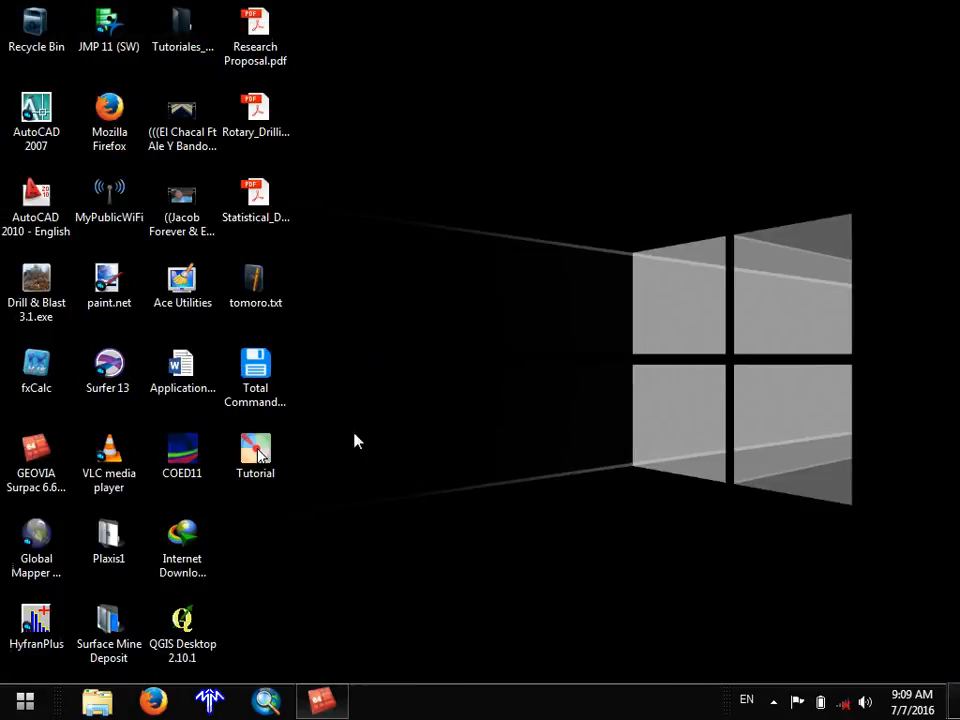
Return to Surpac and clear the message window.
left_click(325, 708)
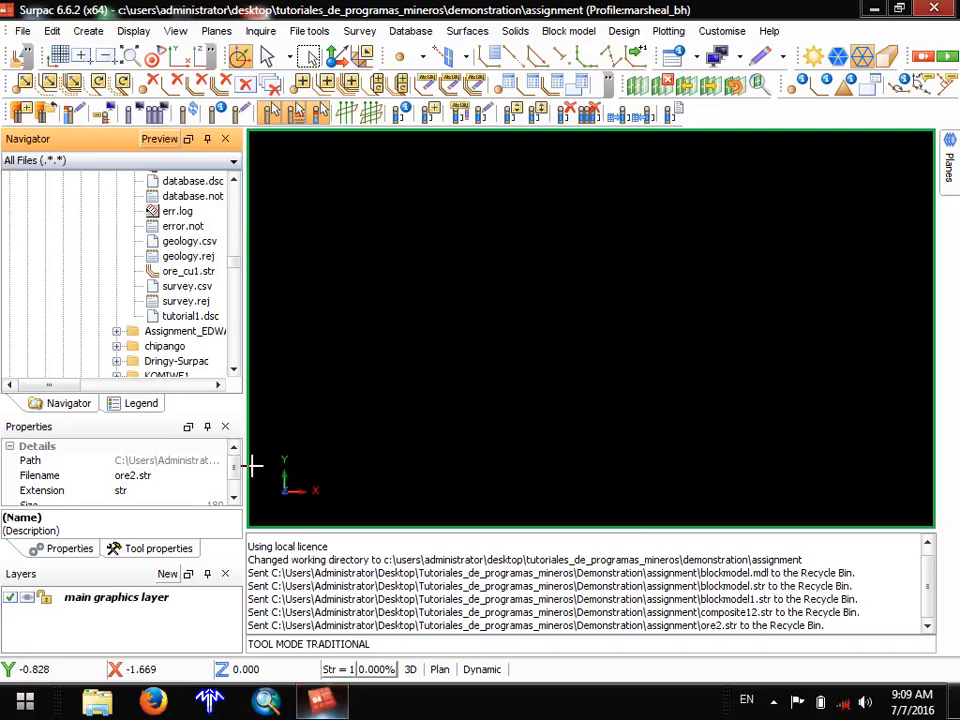
right_click(363, 599)
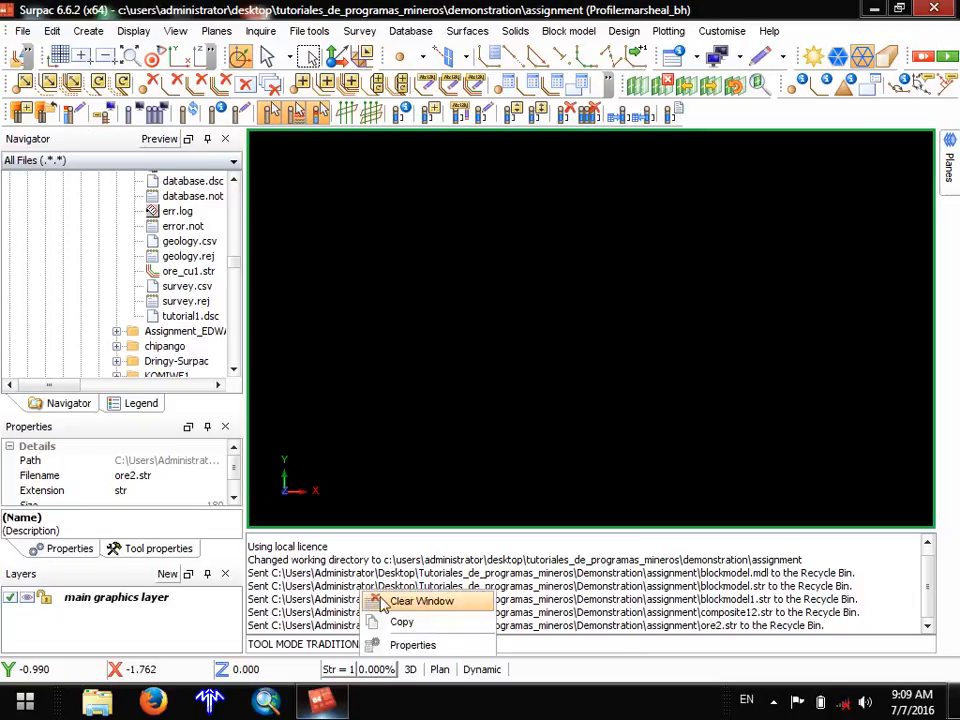
left_click(366, 601)
Open database.ddb from the assignment folder to connect the drillhole database.
scroll(197, 316, "up", 3)
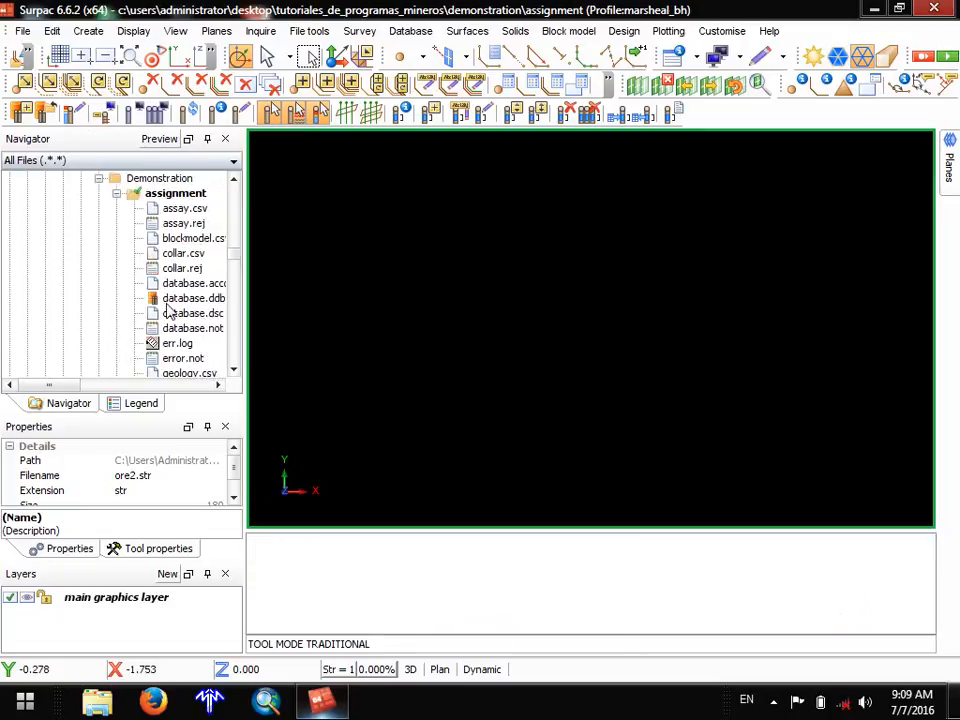
scroll(155, 300, "down", 1)
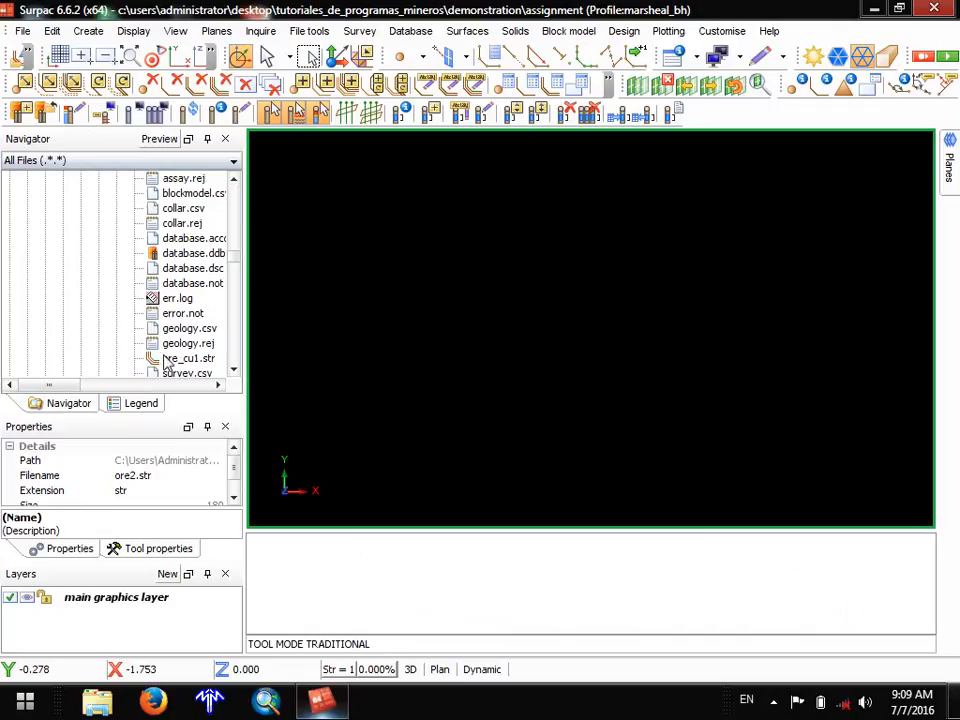
left_click(163, 253)
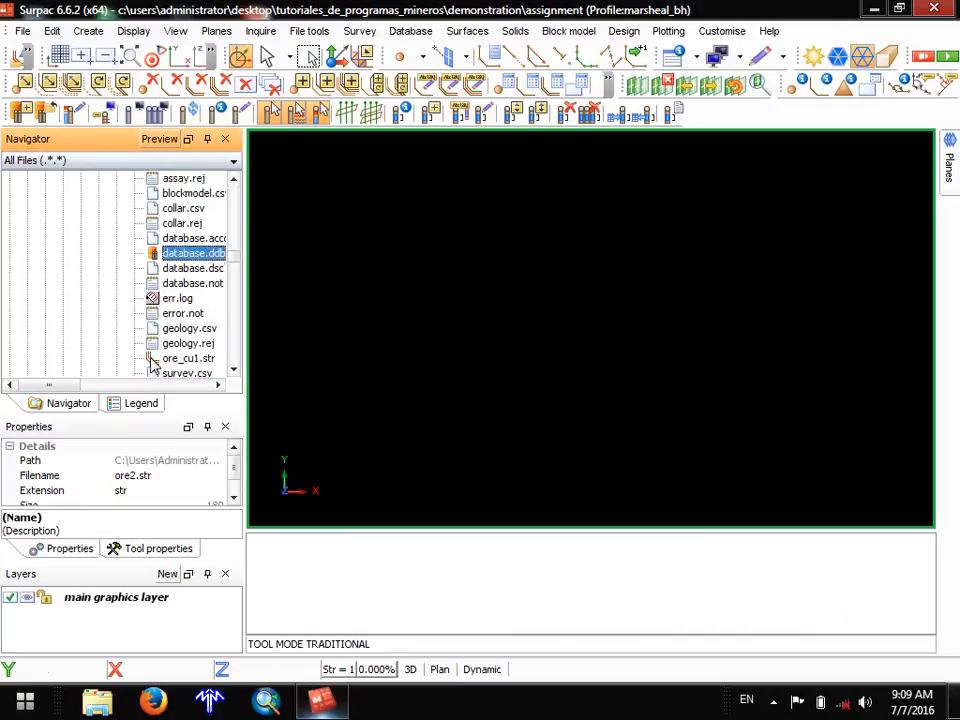
double_click(165, 256)
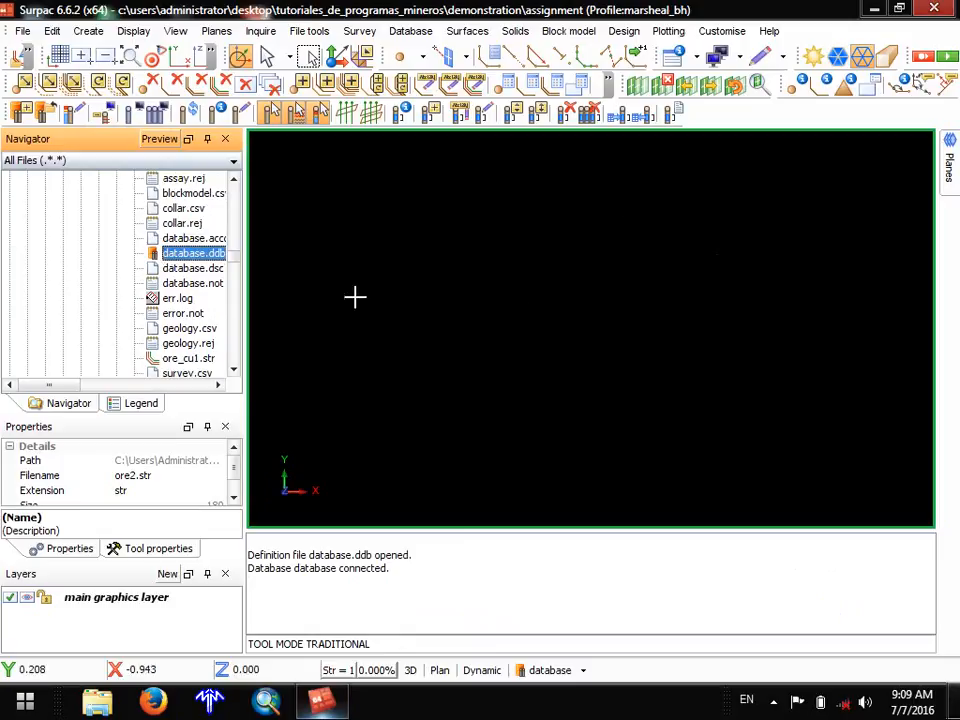
Display the ore_cu1.str string file in graphics, reset the graphics and clear the message window.
left_click_drag(180, 358, 354, 347)
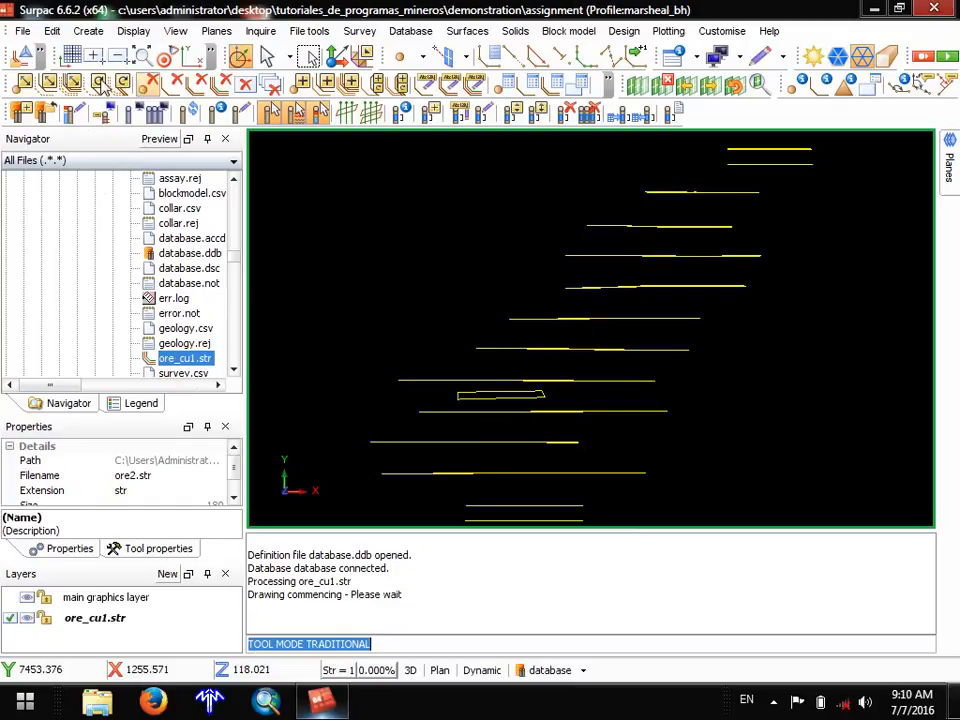
left_click(21, 32)
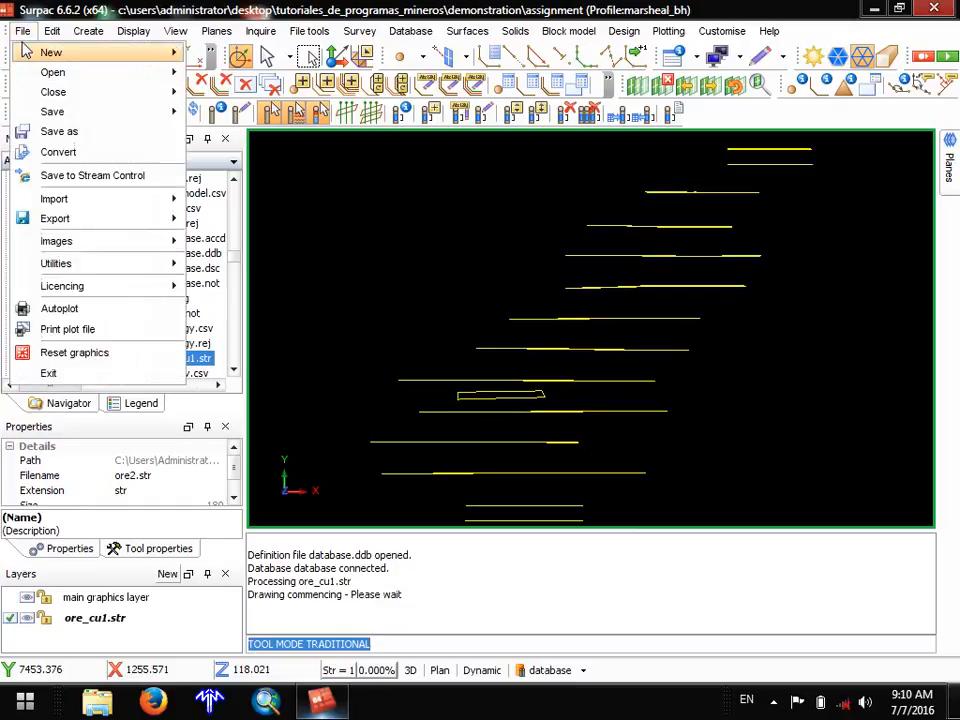
left_click(62, 352)
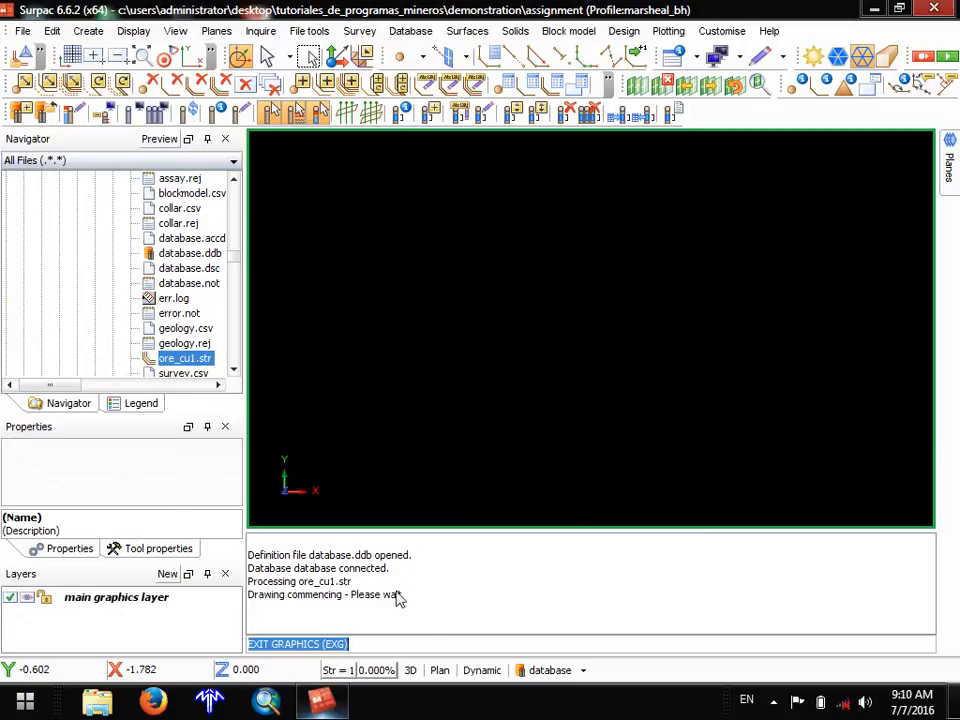
right_click(360, 553)
left_click(399, 559)
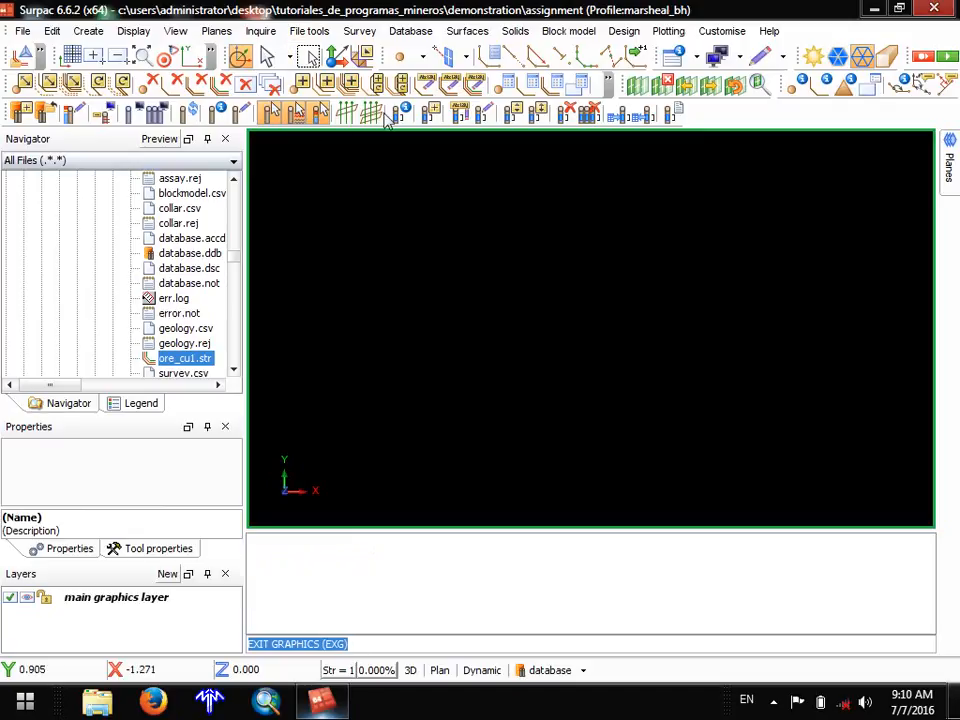
Start a downhole composite of the database and define its output string file as composite1 in the assignment folder.
left_click(419, 35)
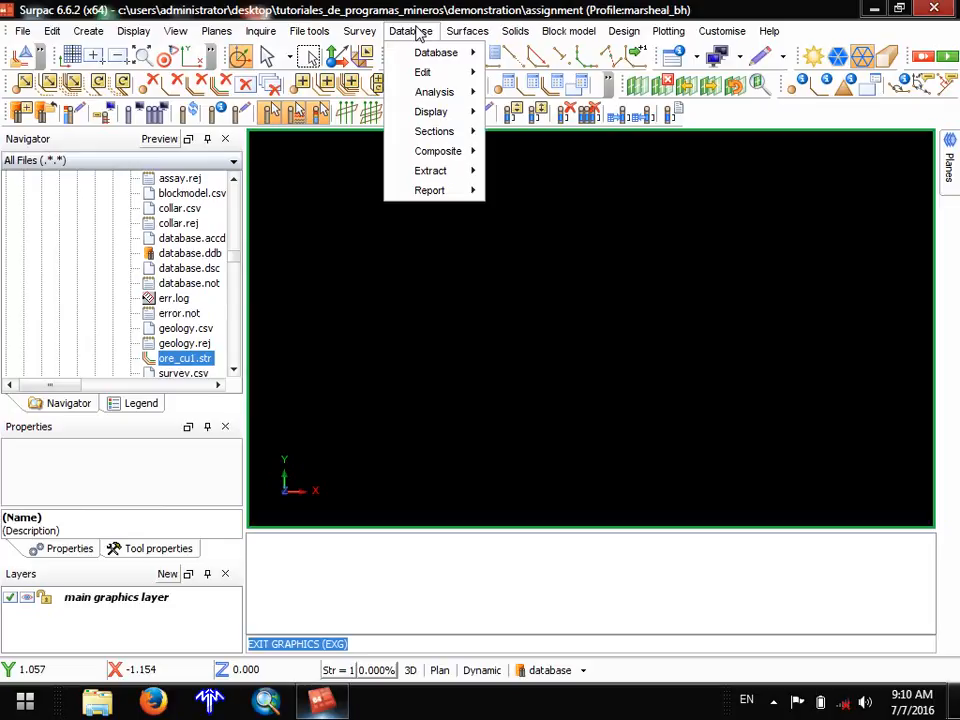
mouse_move(430, 158)
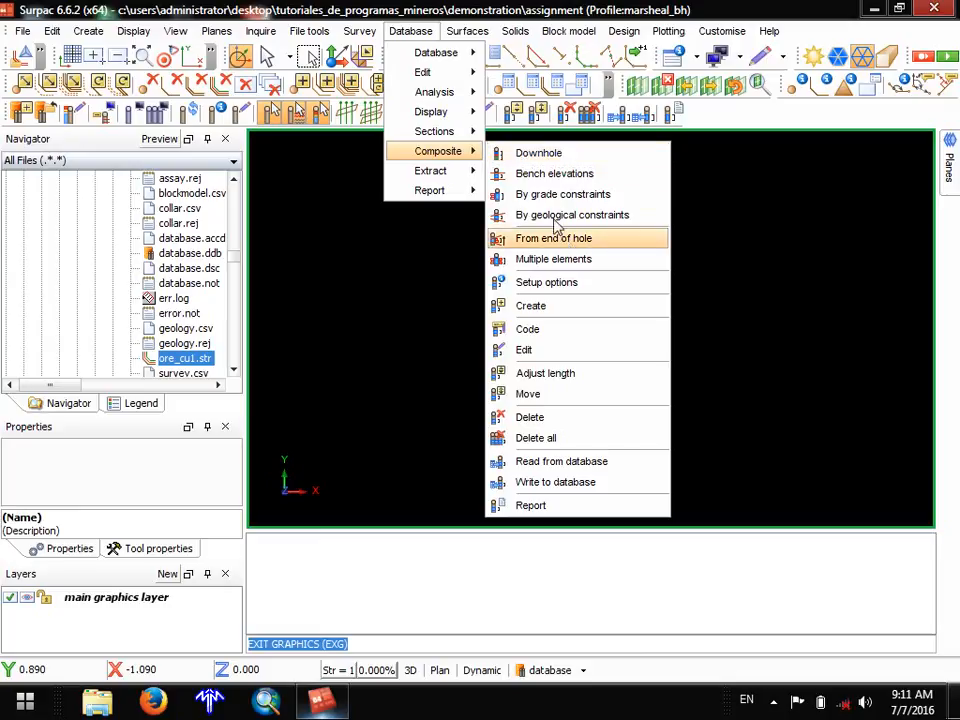
left_click(558, 153)
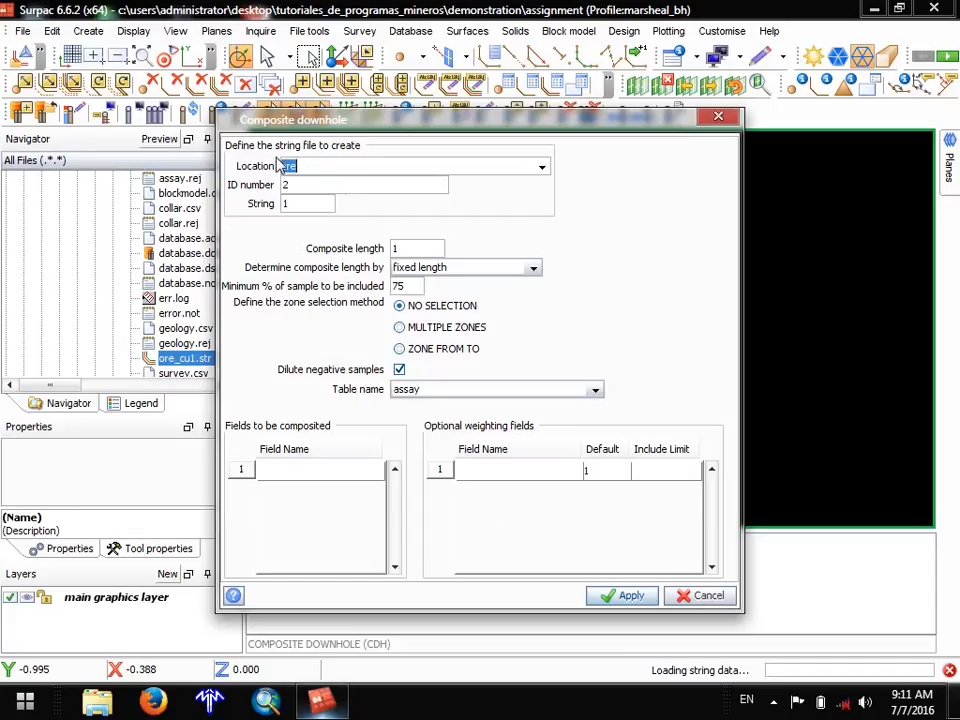
left_click(540, 168)
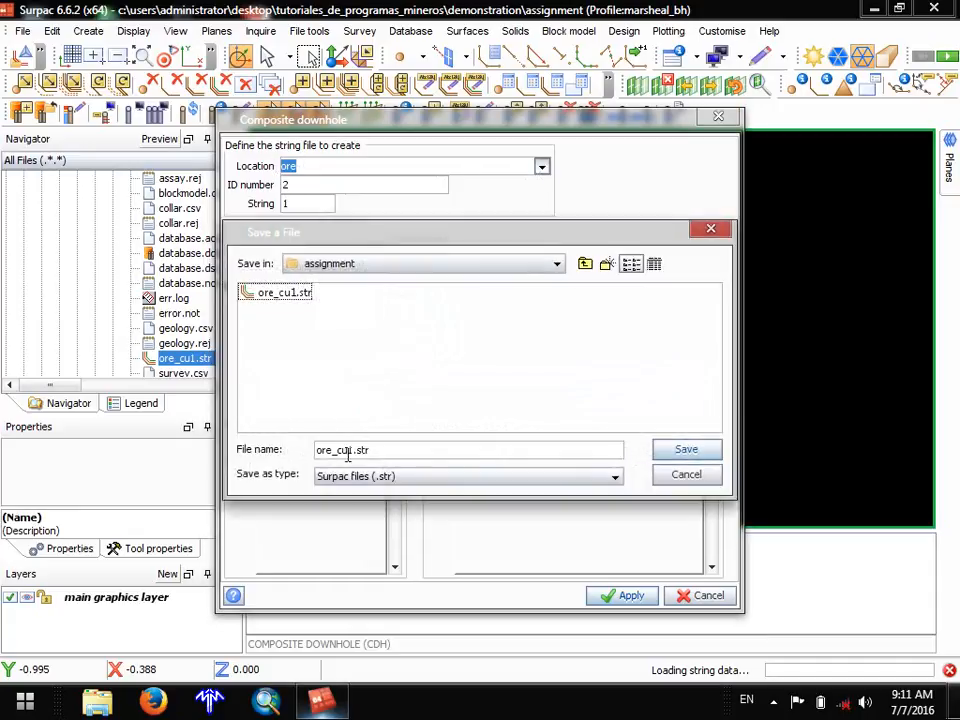
left_click(412, 458)
key("BackSpace")
key("BackSpace")
key("BackSpace")
key("BackSpace")
key("BackSpace")
key("BackSpace")
key("BackSpace")
key("BackSpace")
key("BackSpace")
key("BackSpace")
key("BackSpace")
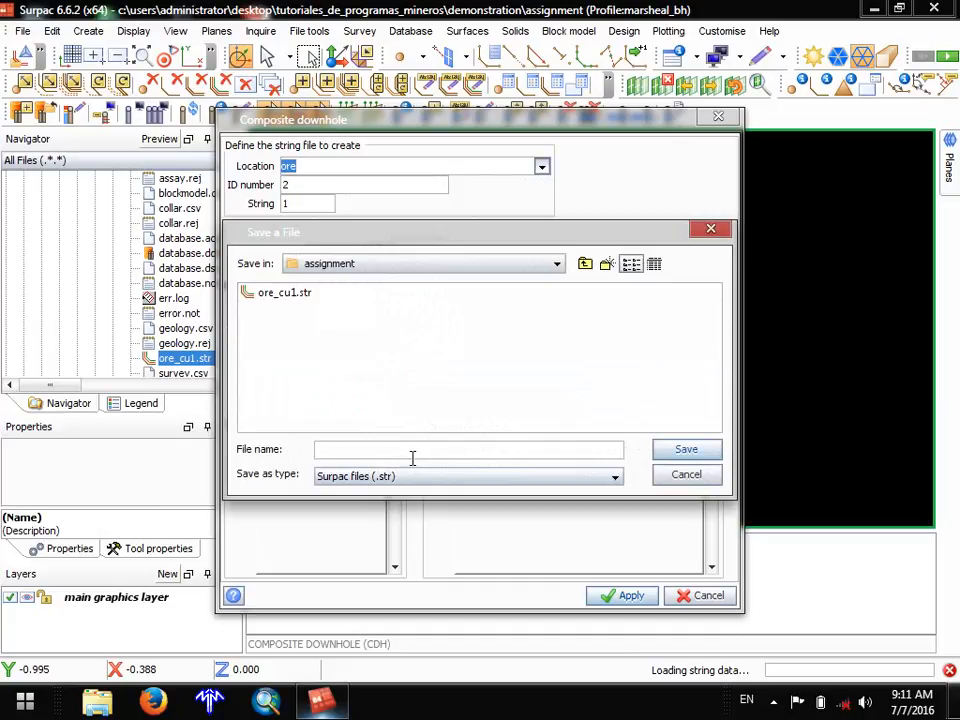
type("composite1")
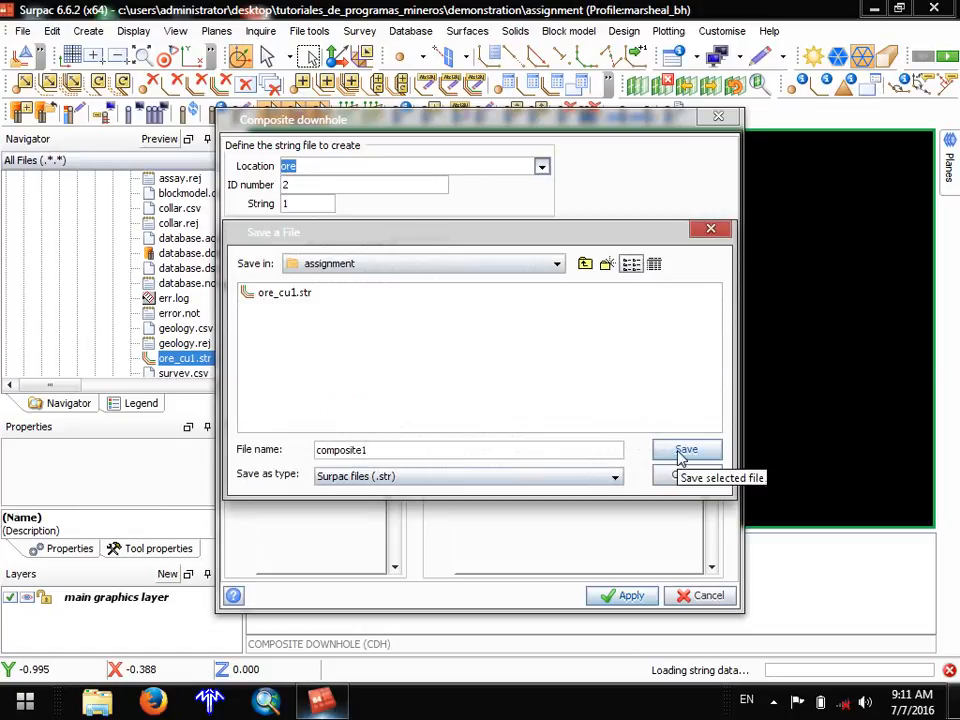
left_click(683, 454)
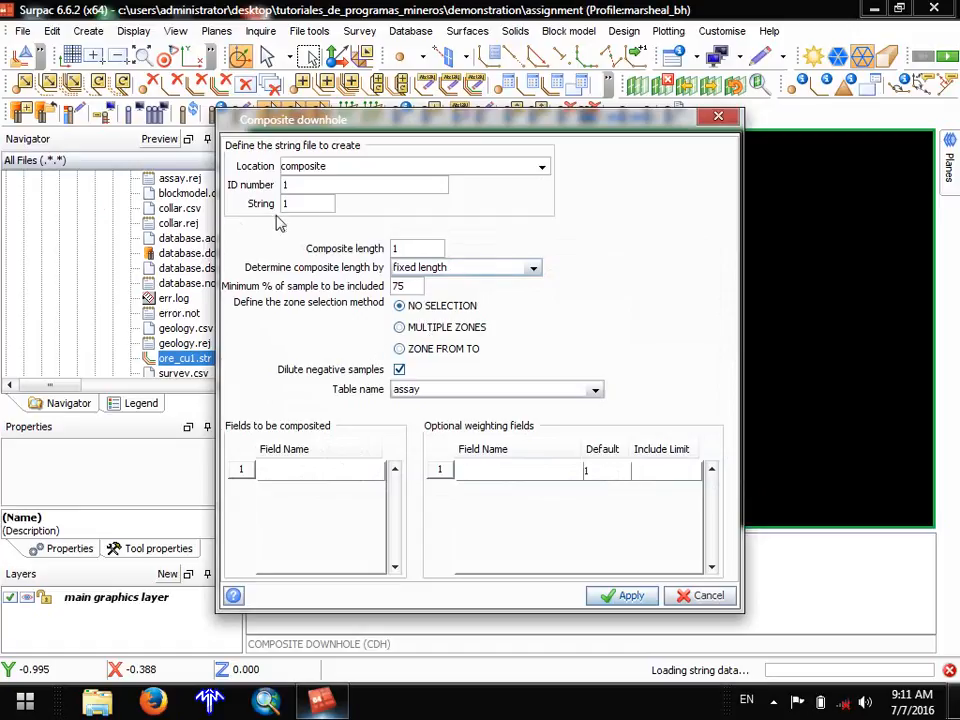
double_click(333, 165)
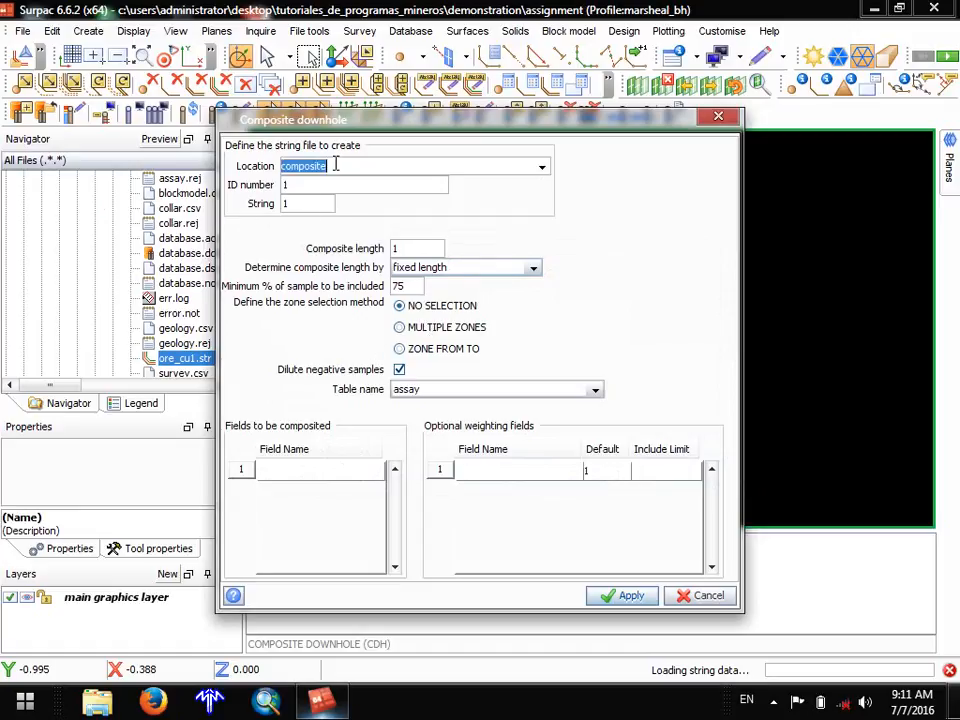
left_click(337, 165)
double_click(318, 183)
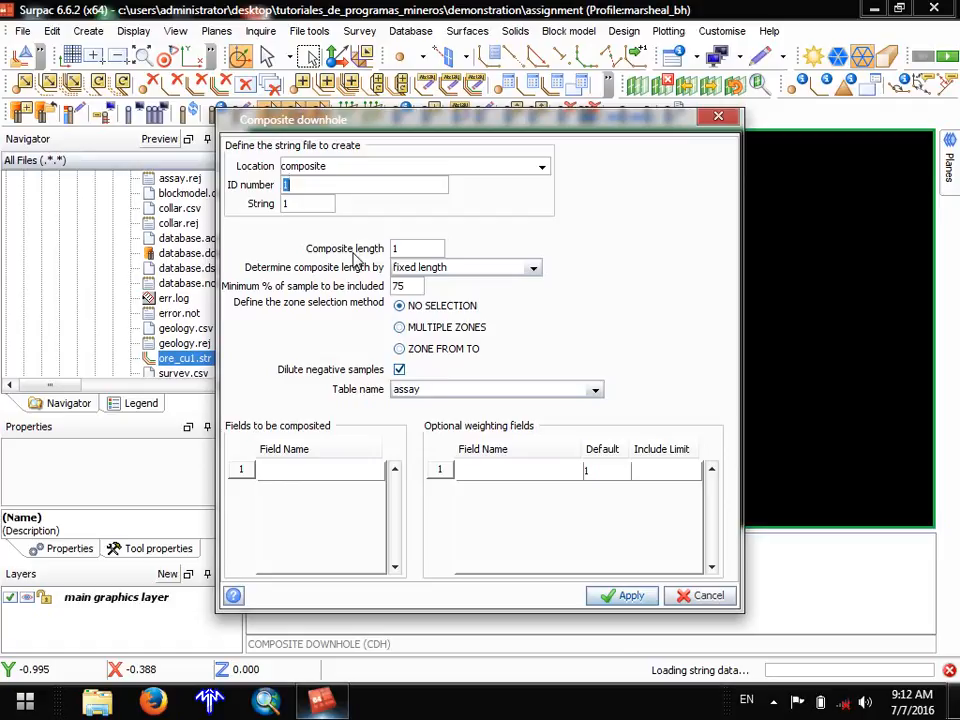
Set the composite length to 2, determined by fixed length.
left_click(418, 250)
type("2")
left_click(533, 269)
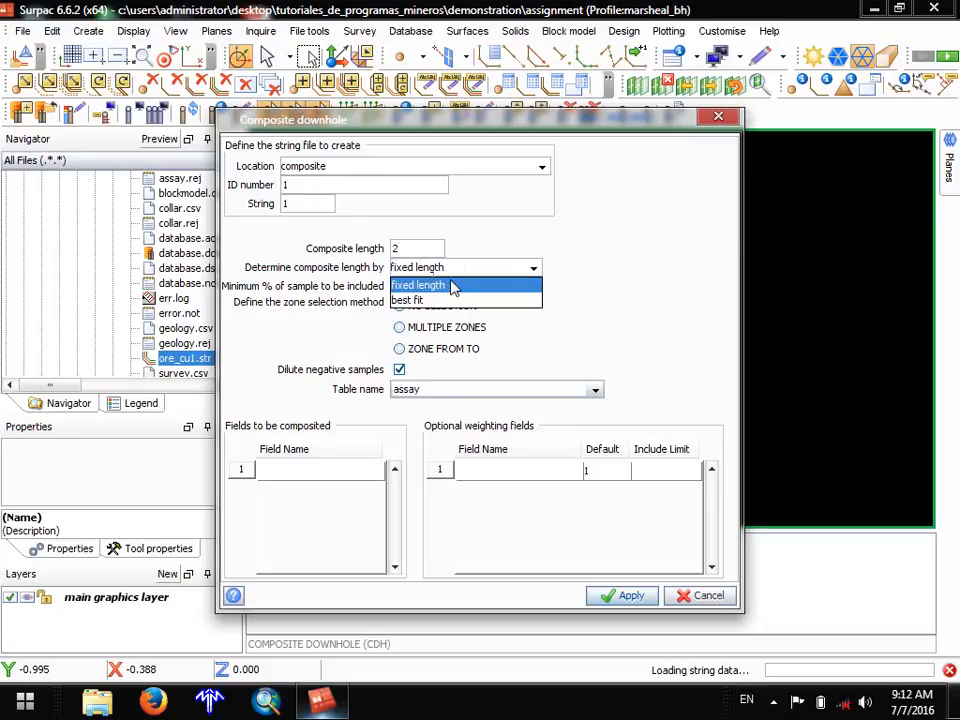
left_click(330, 302)
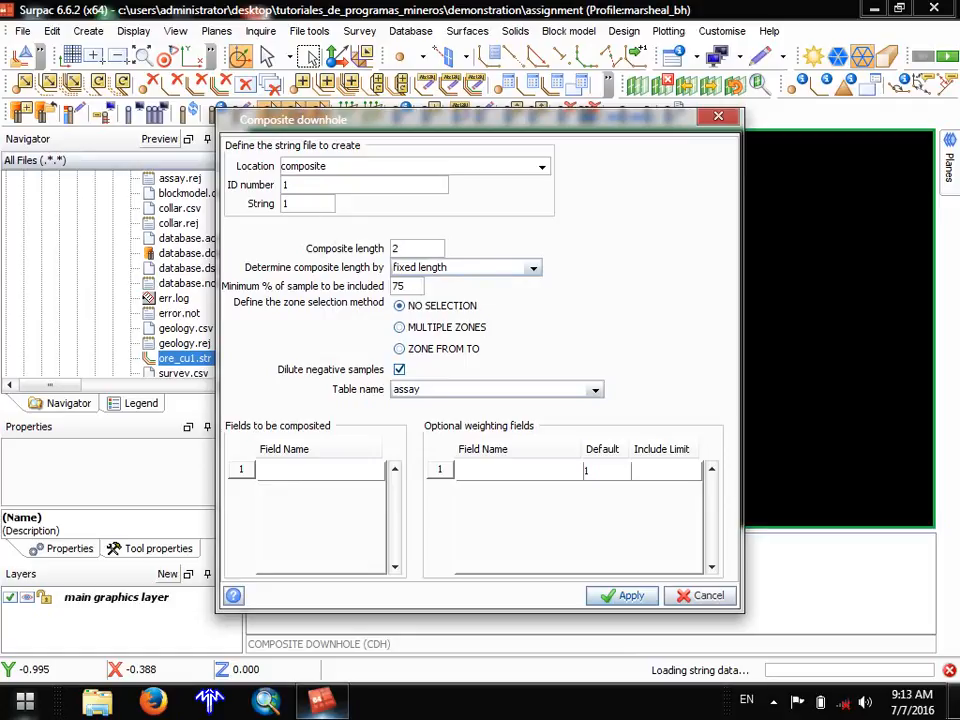
Switch to the Windows Calculator, compute 2 × 0.75 to check the minimum sample length, and close it.
left_click(27, 682)
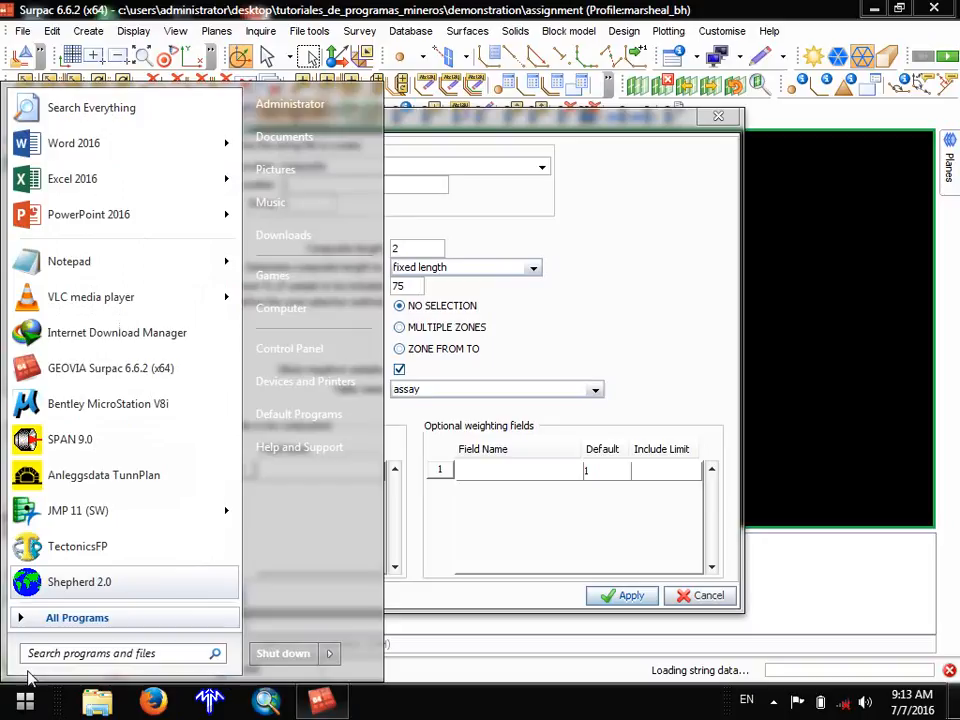
type("ca")
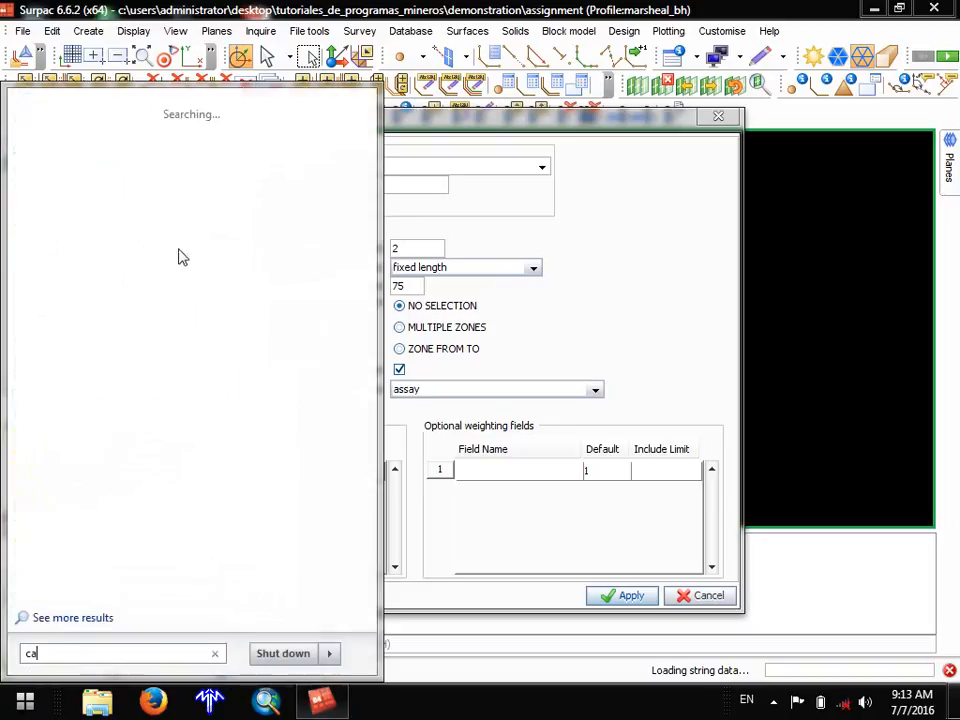
type("lc")
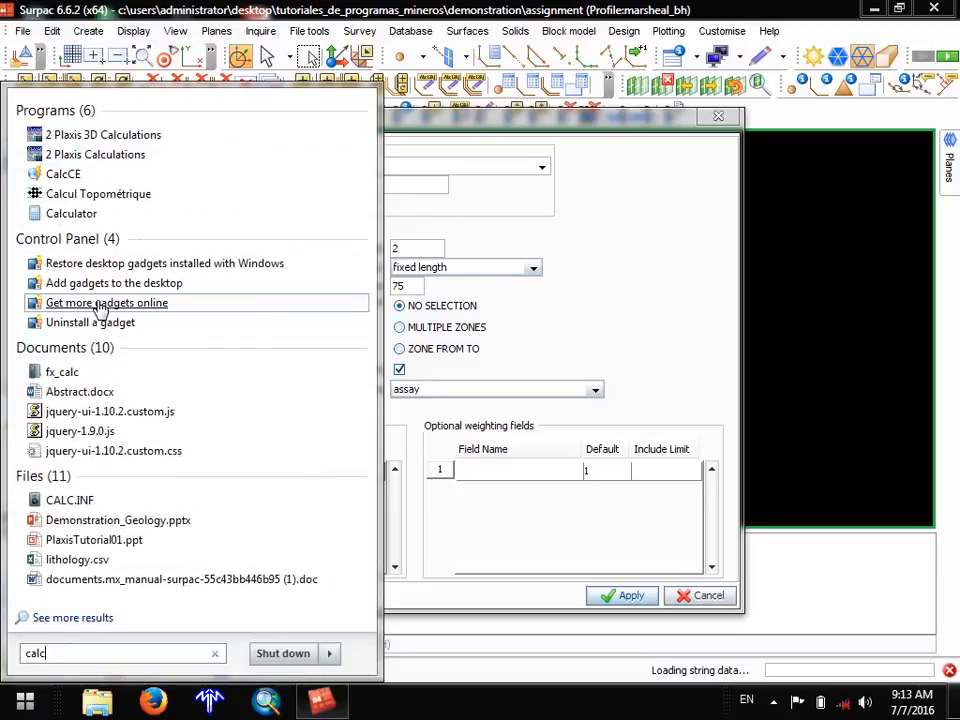
left_click(68, 213)
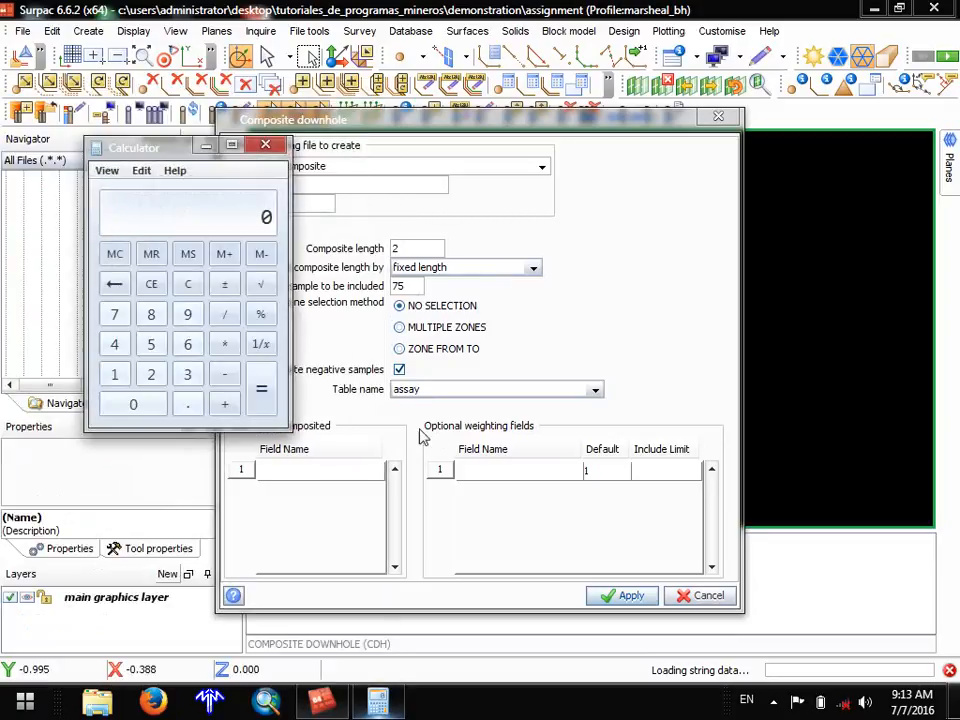
left_click(153, 377)
left_click(190, 406)
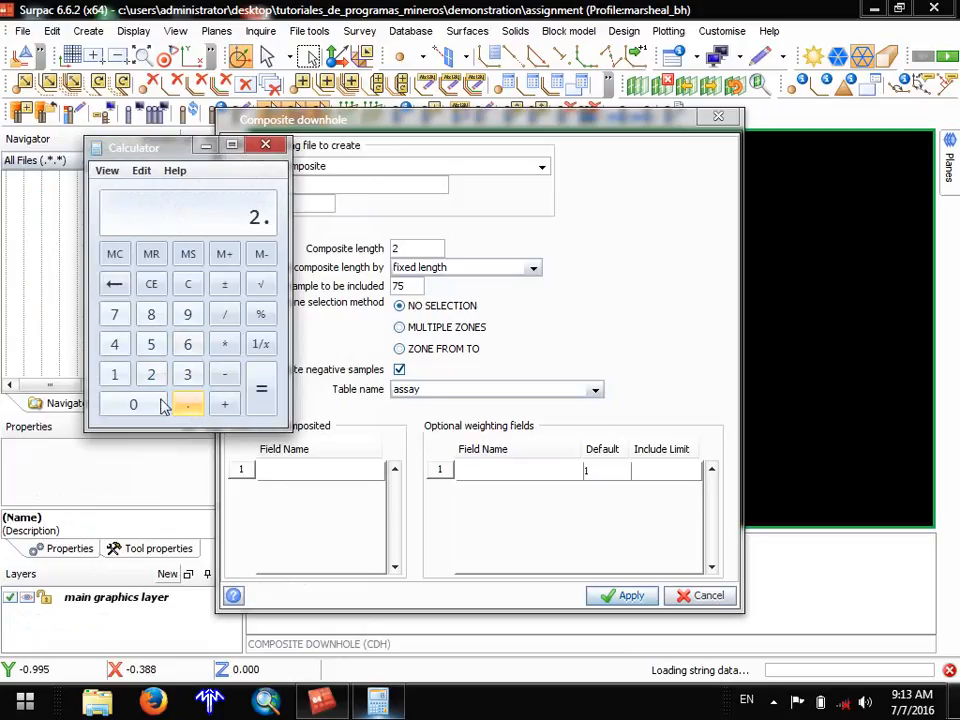
left_click(183, 286)
left_click(151, 376)
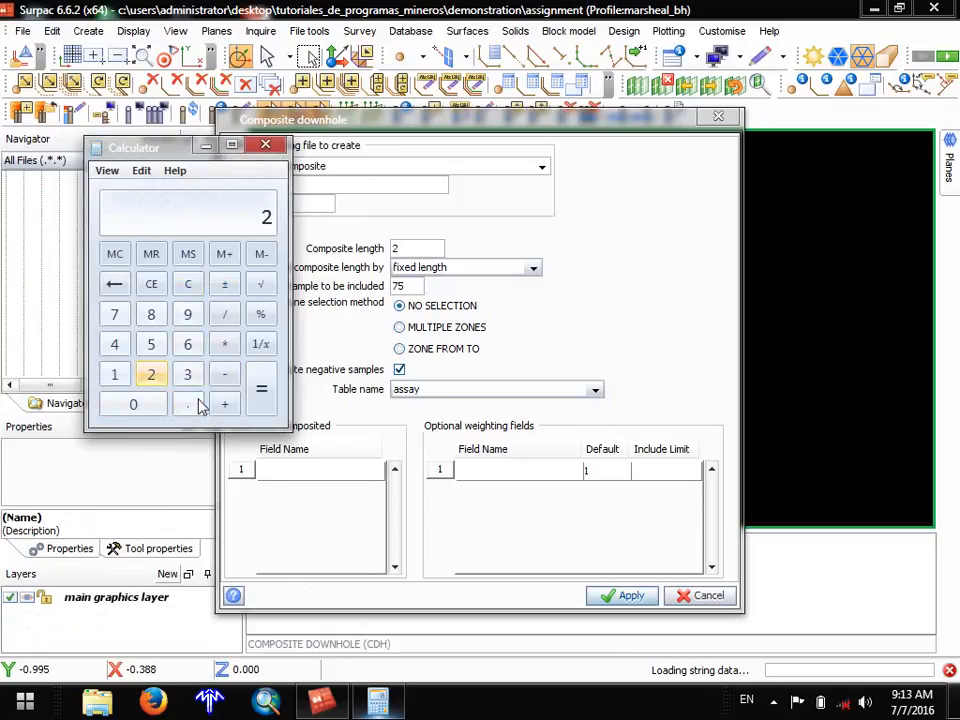
left_click(224, 344)
left_click(133, 404)
left_click(190, 406)
left_click(114, 314)
left_click(151, 344)
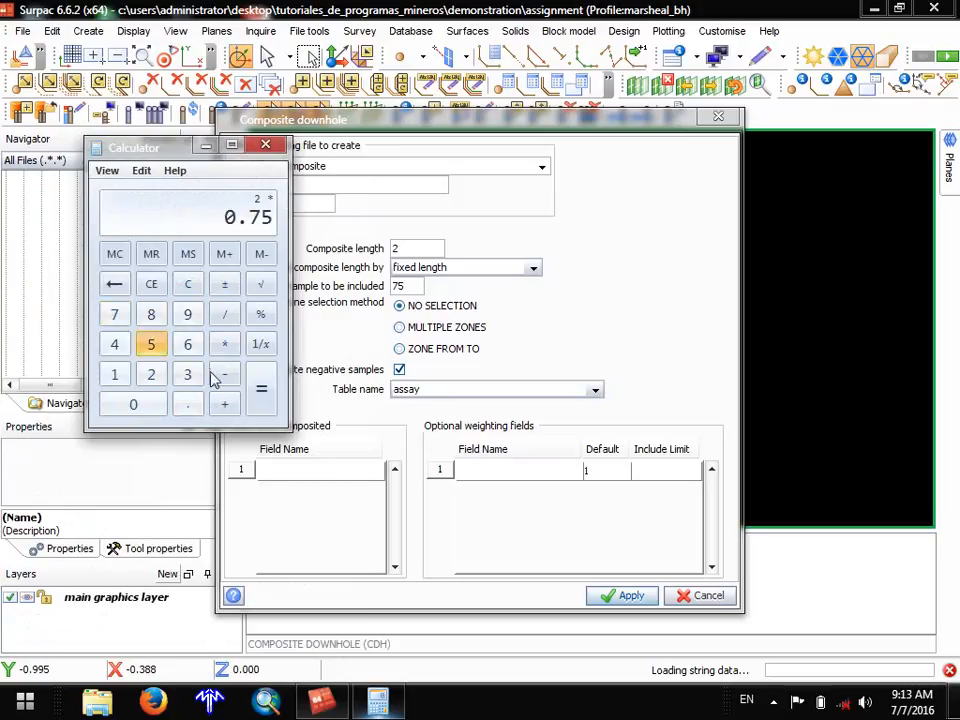
left_click(259, 392)
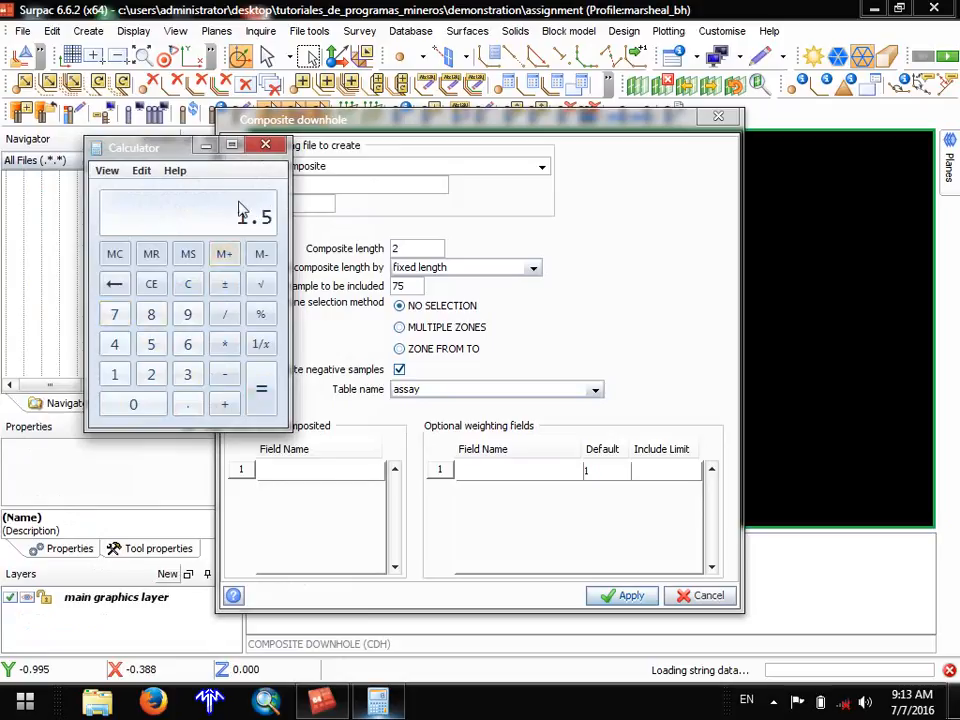
left_click(264, 146)
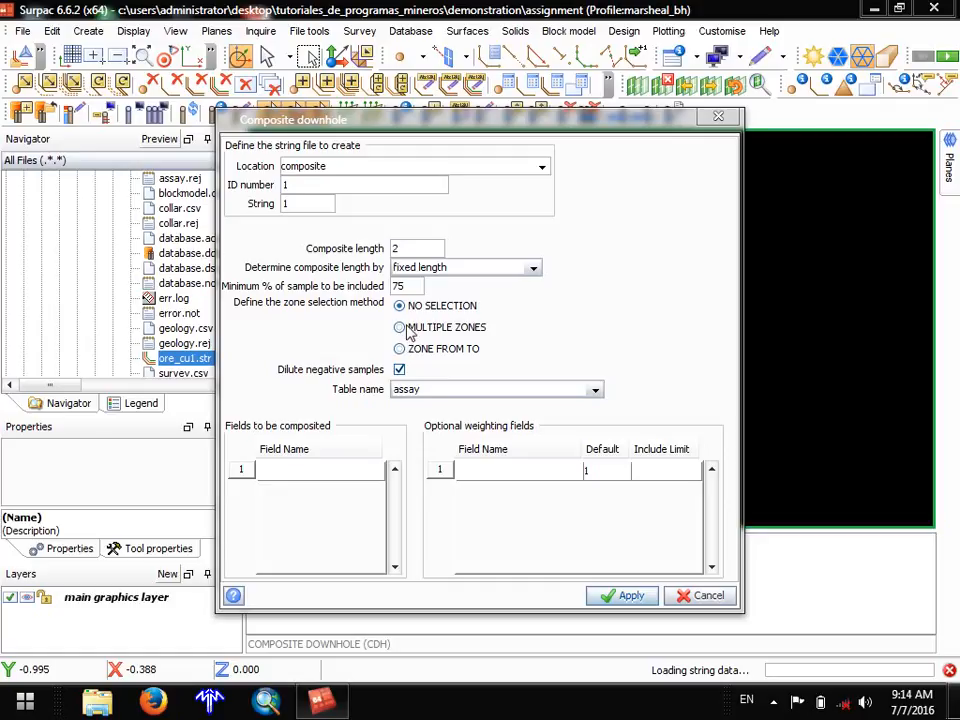
Keep NO SELECTION as the zone method and assay as the table, and choose cu% as the field to composite.
left_click(409, 330)
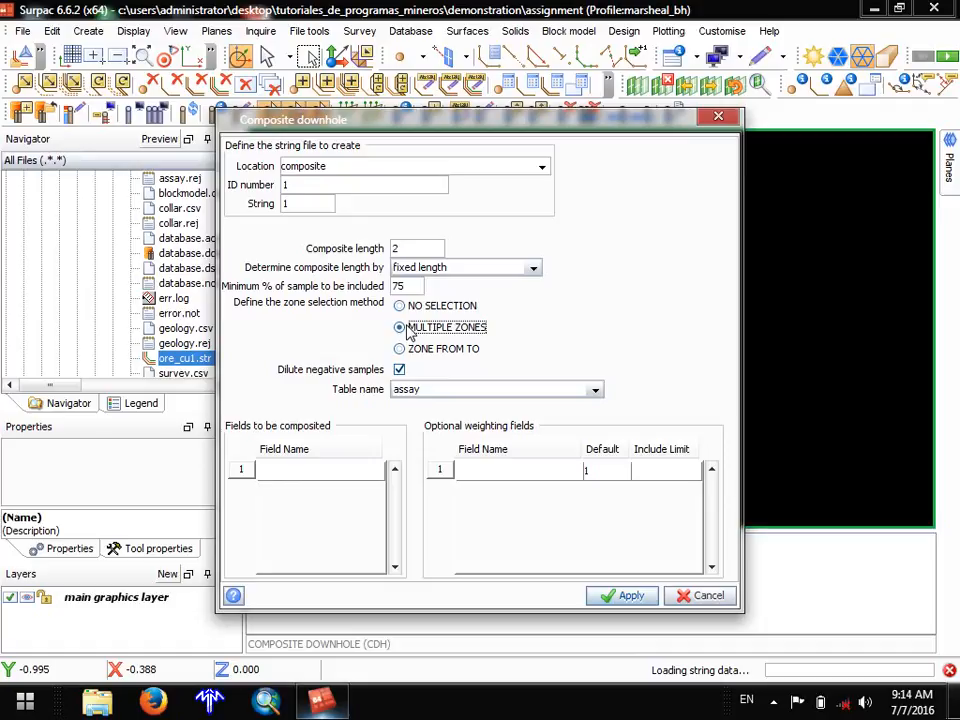
left_click(418, 307)
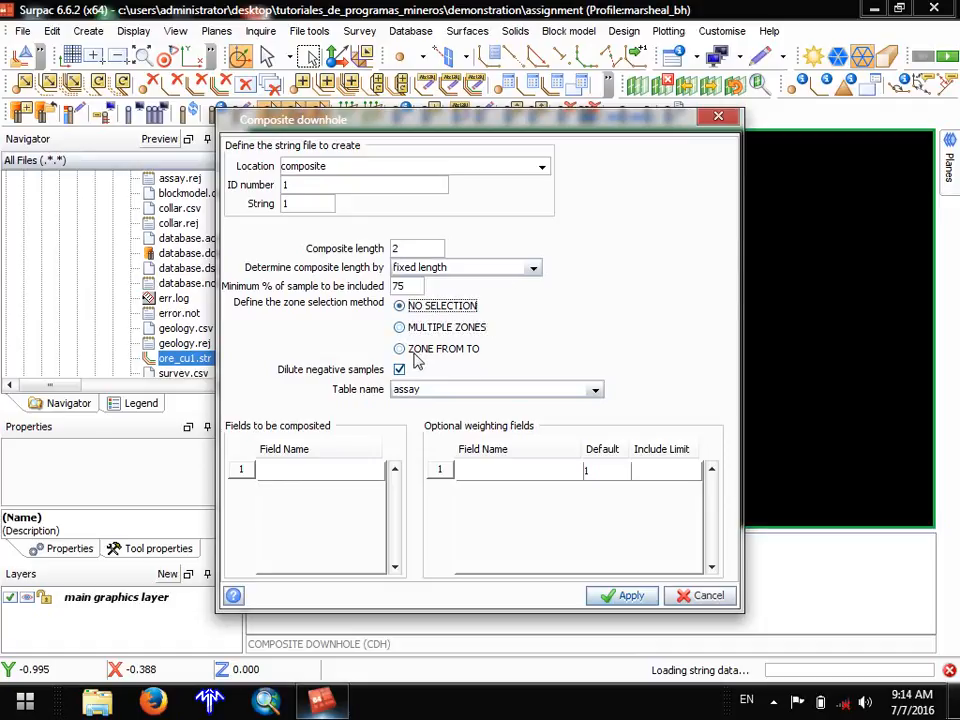
left_click(529, 386)
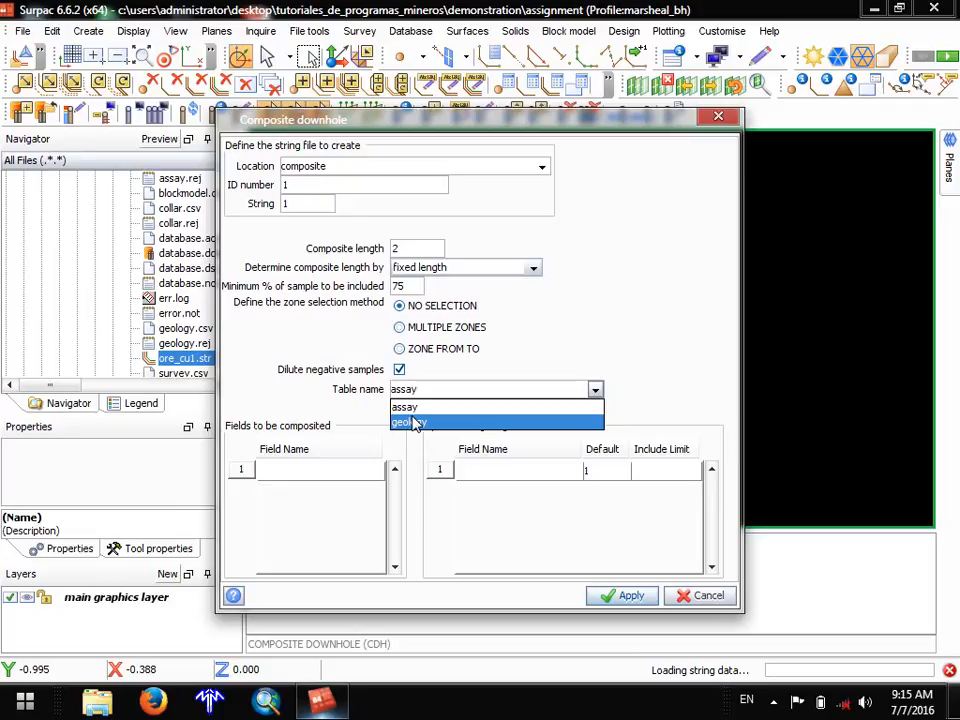
left_click(365, 474)
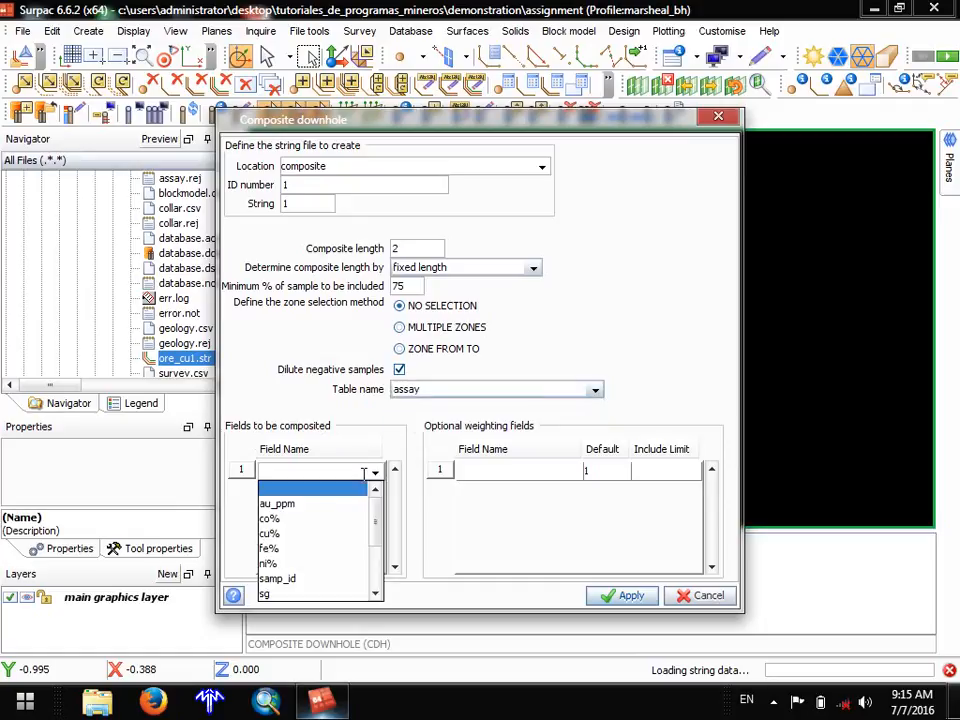
left_click(293, 534)
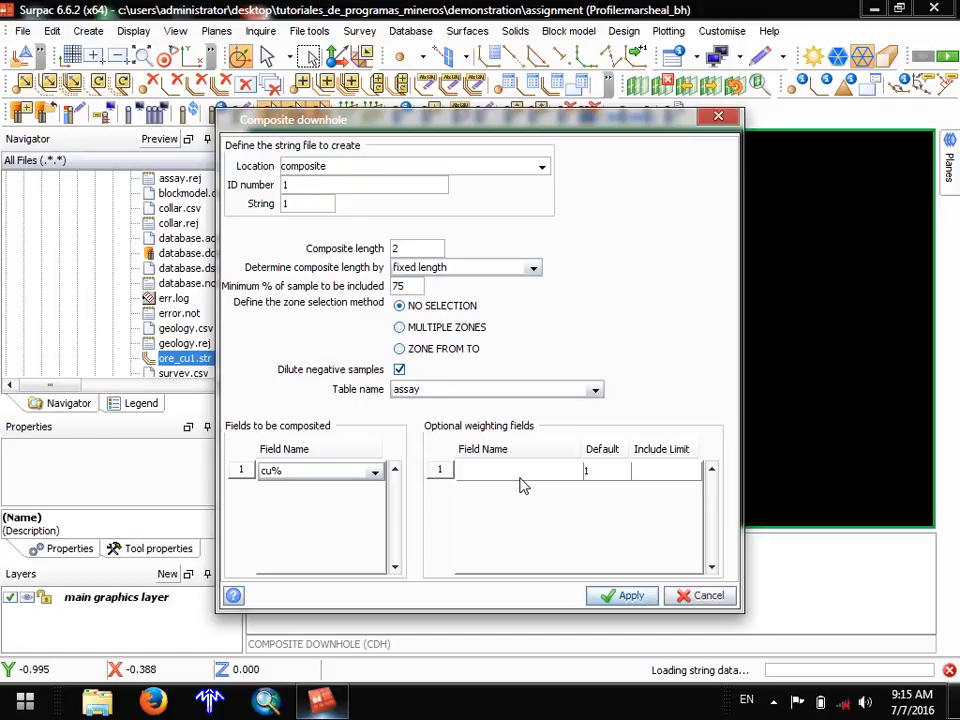
left_click(602, 471)
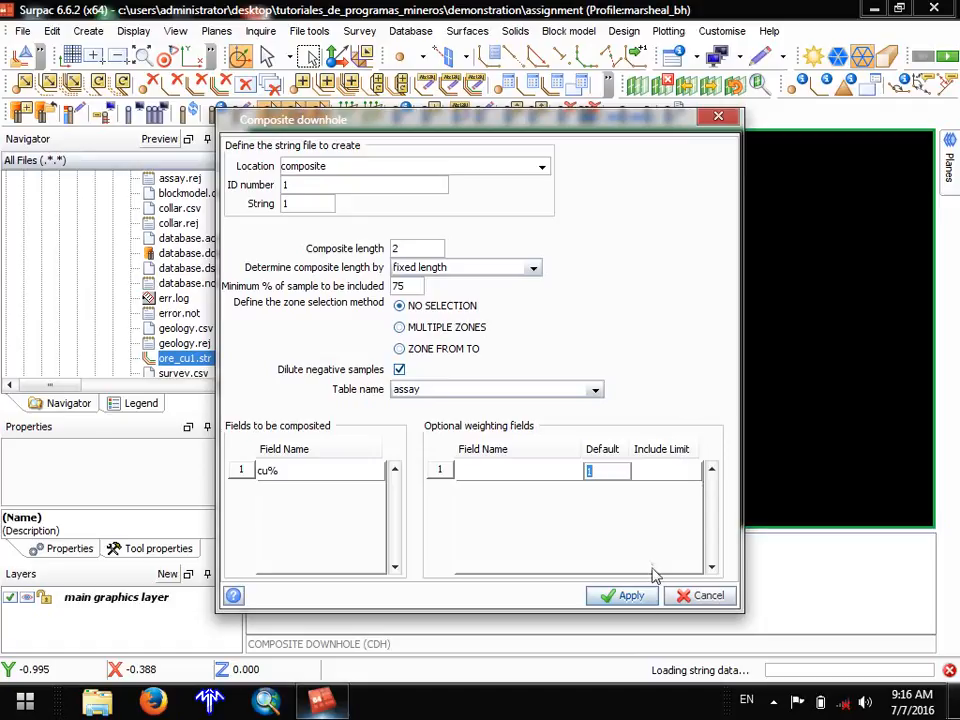
Run the downhole composite without choosing a query constraint field, and clear the message window.
left_click(629, 596)
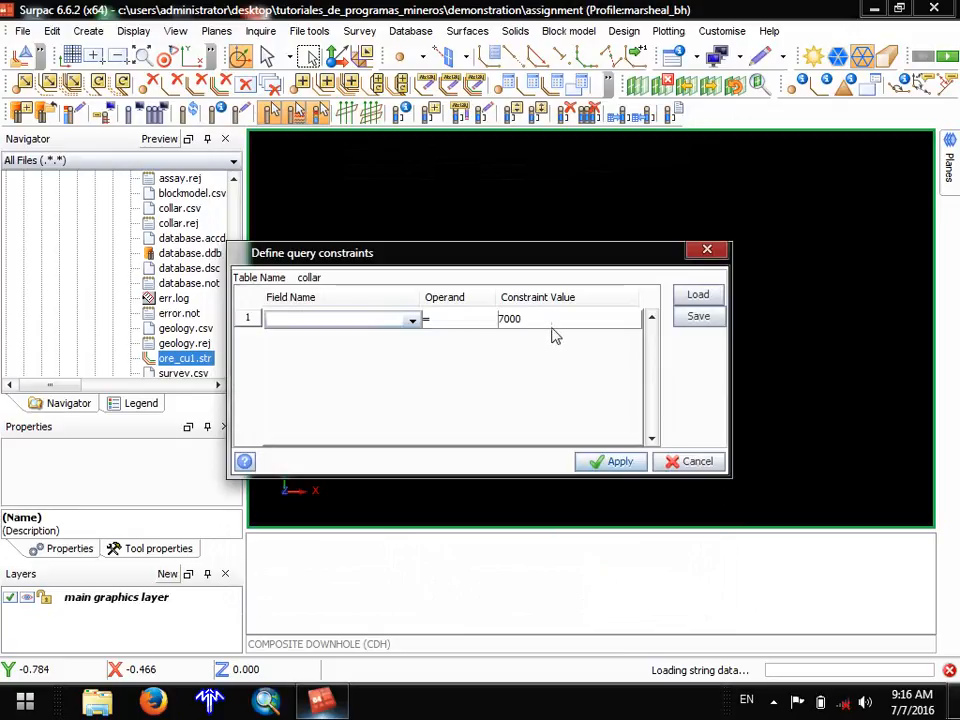
left_click(601, 462)
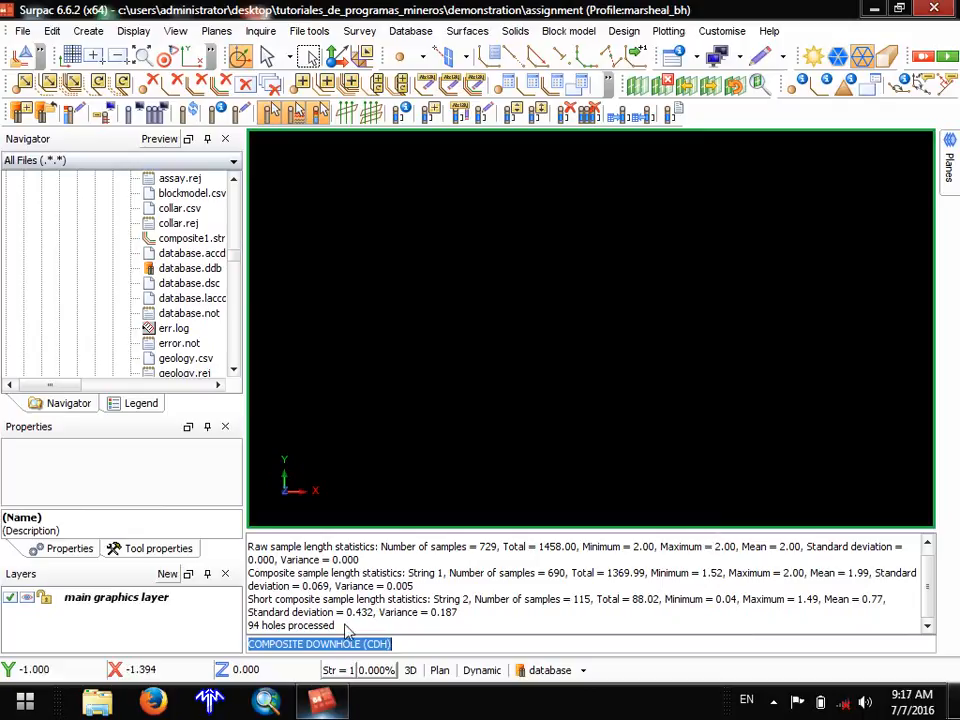
right_click(397, 597)
left_click(456, 600)
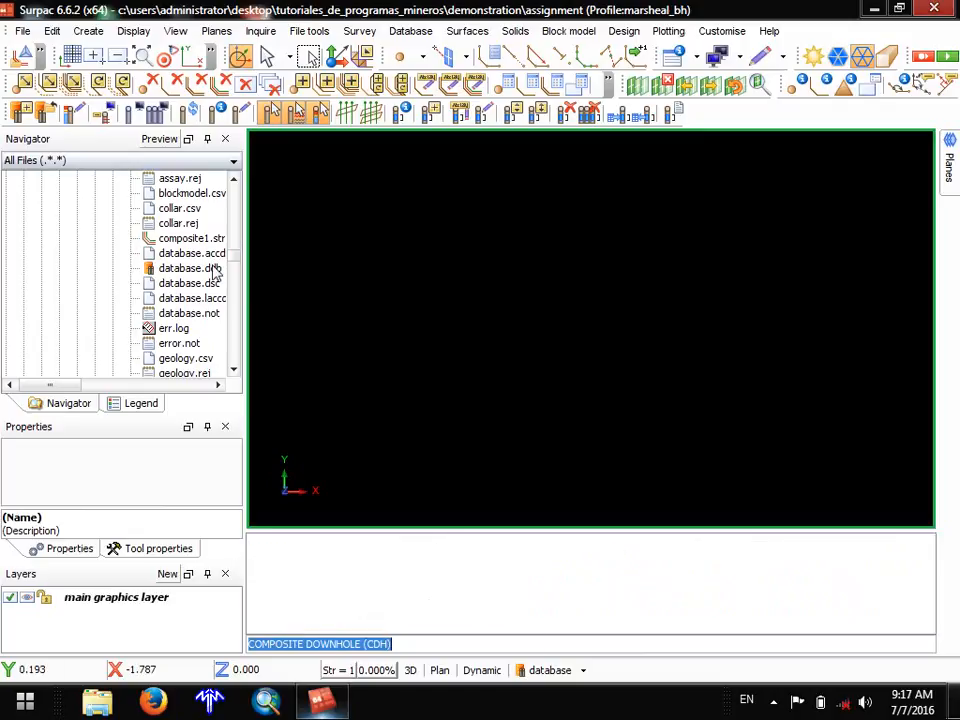
Display composite1.str in graphics and examine the composite strings from several angles.
mouse_move(195, 238)
left_mouse_down()
mouse_move(313, 235)
mouse_move(407, 199)
left_mouse_up()
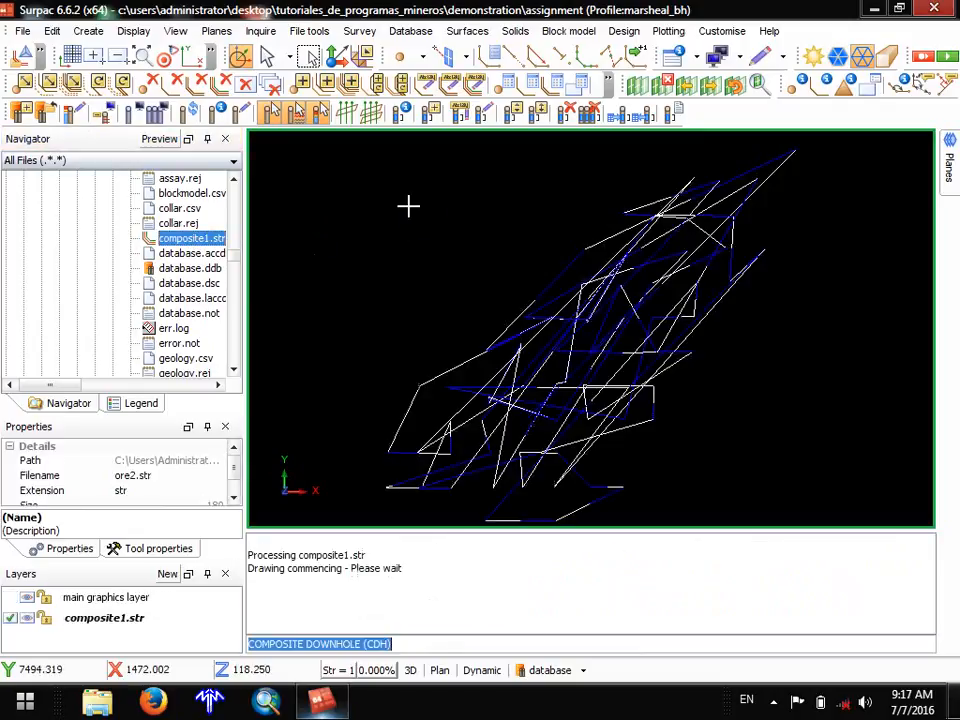
left_click_drag(499, 368, 450, 370)
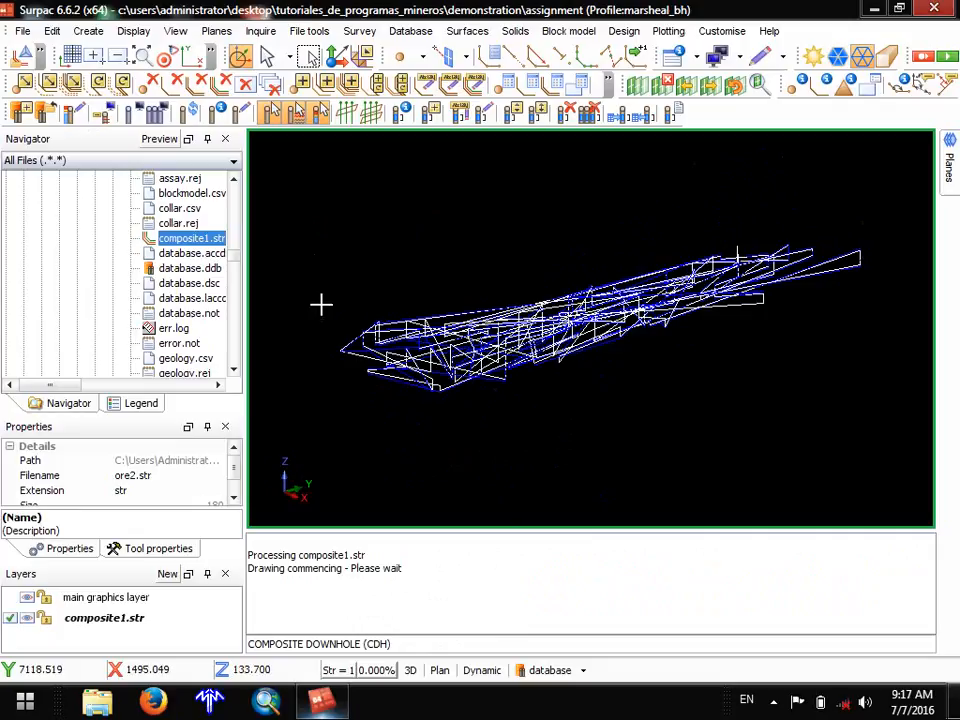
left_click_drag(425, 219, 707, 285)
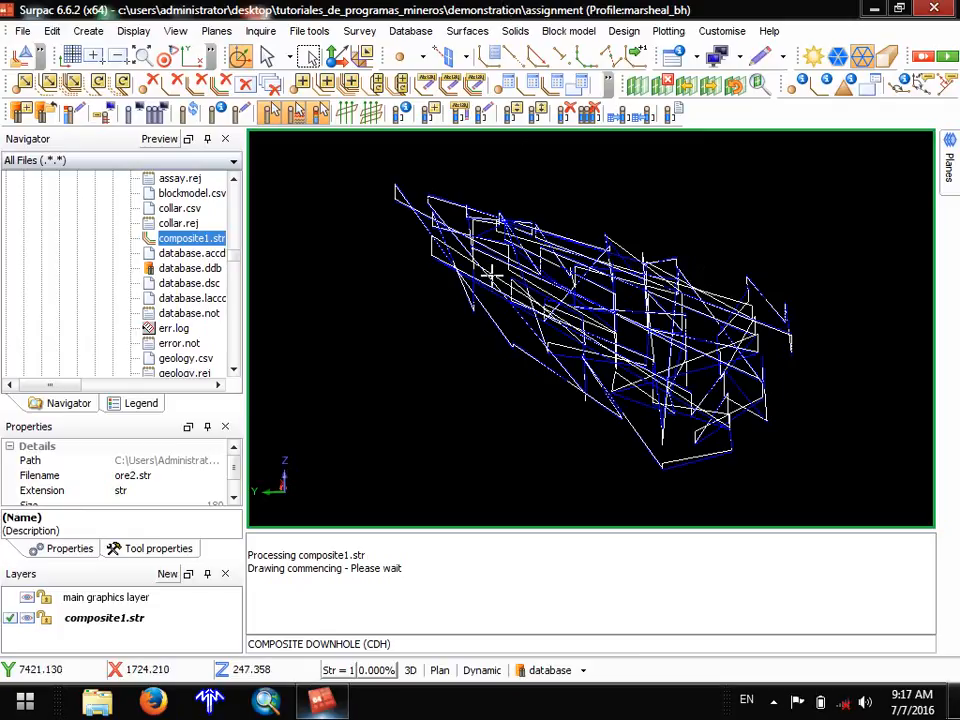
left_click_drag(536, 375, 396, 390)
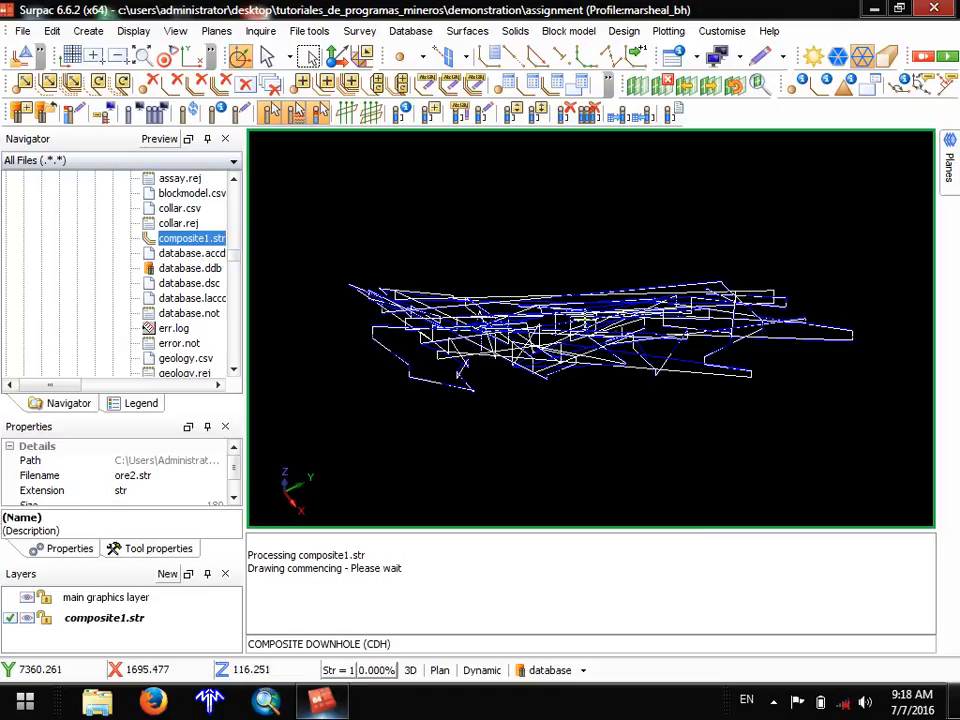
left_click_drag(598, 326, 577, 332)
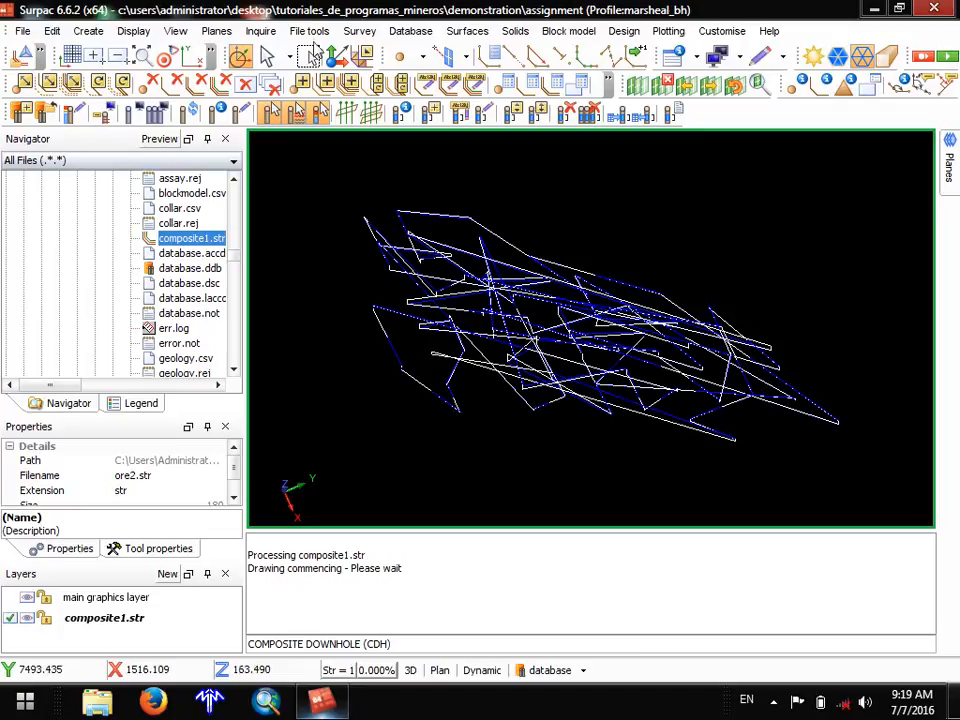
Reset the graphics and display the ore_cu1.str string file from the assignment folder in an oblique 3D view.
left_click(22, 31)
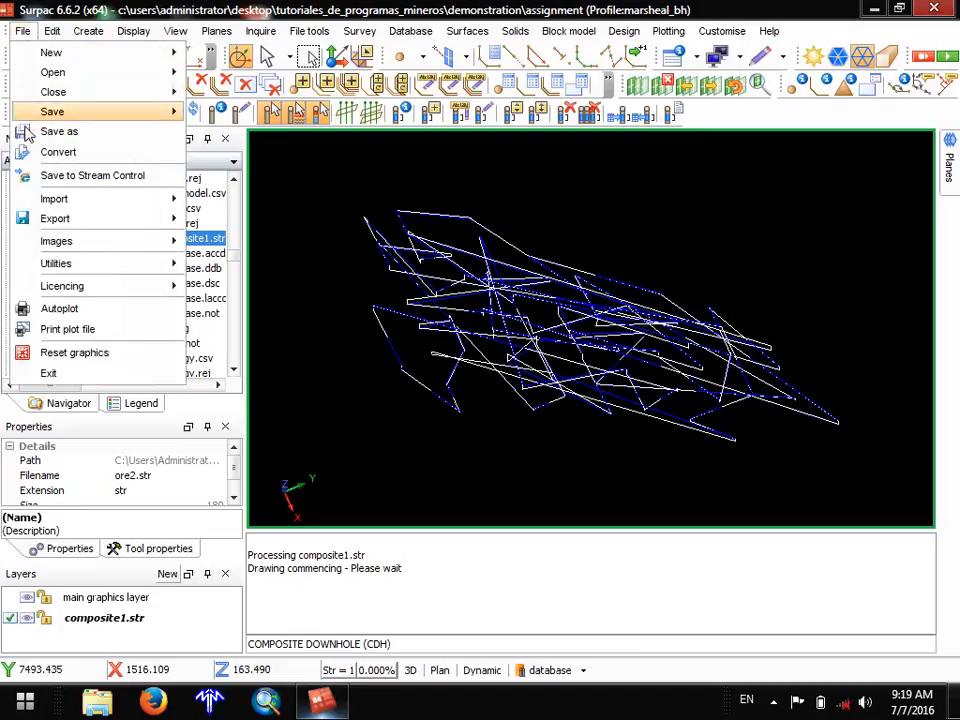
left_click(46, 354)
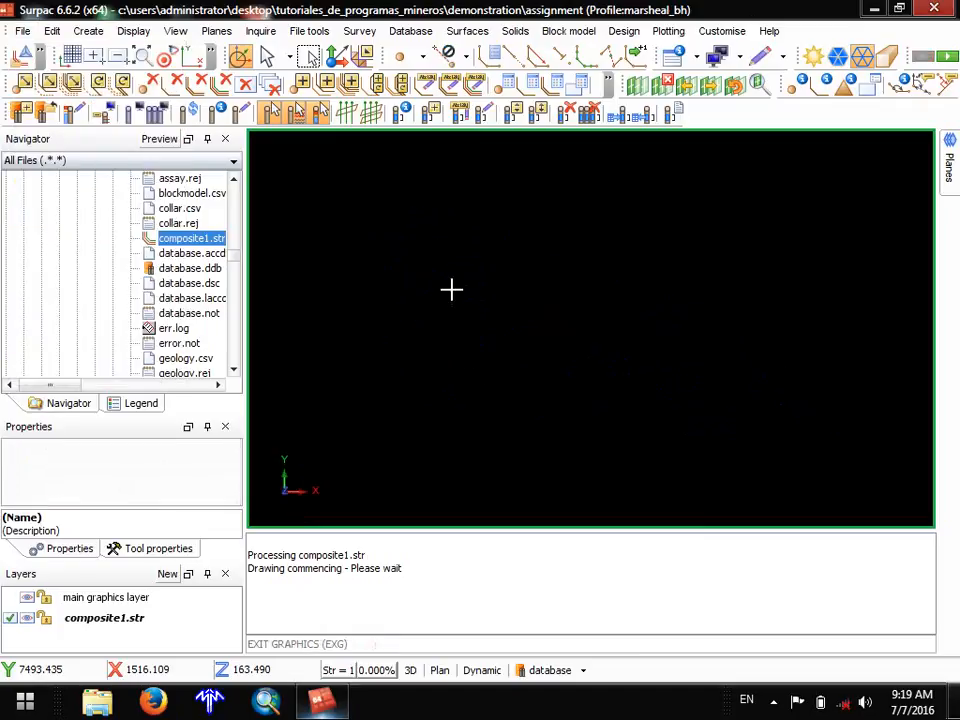
scroll(218, 268, "up", 2)
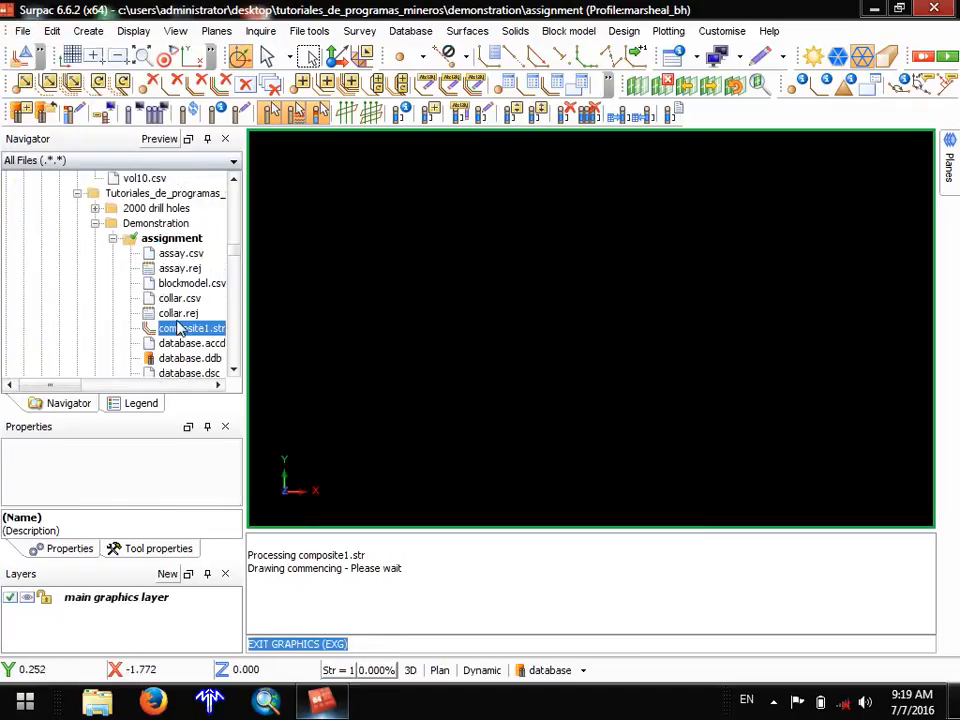
scroll(176, 320, "down", 5)
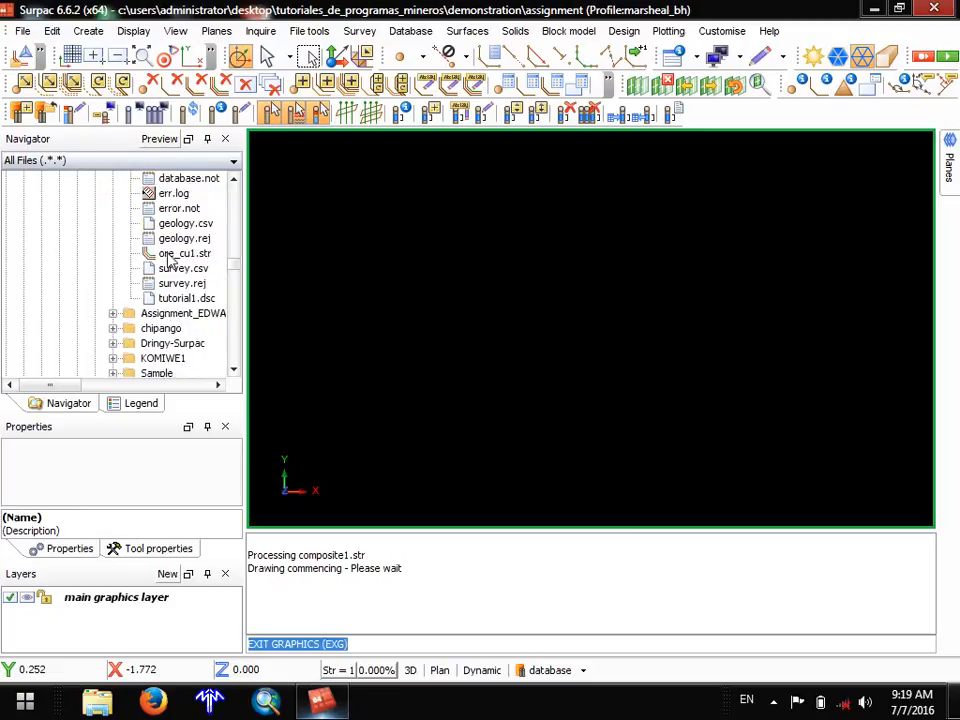
left_click_drag(180, 253, 443, 261)
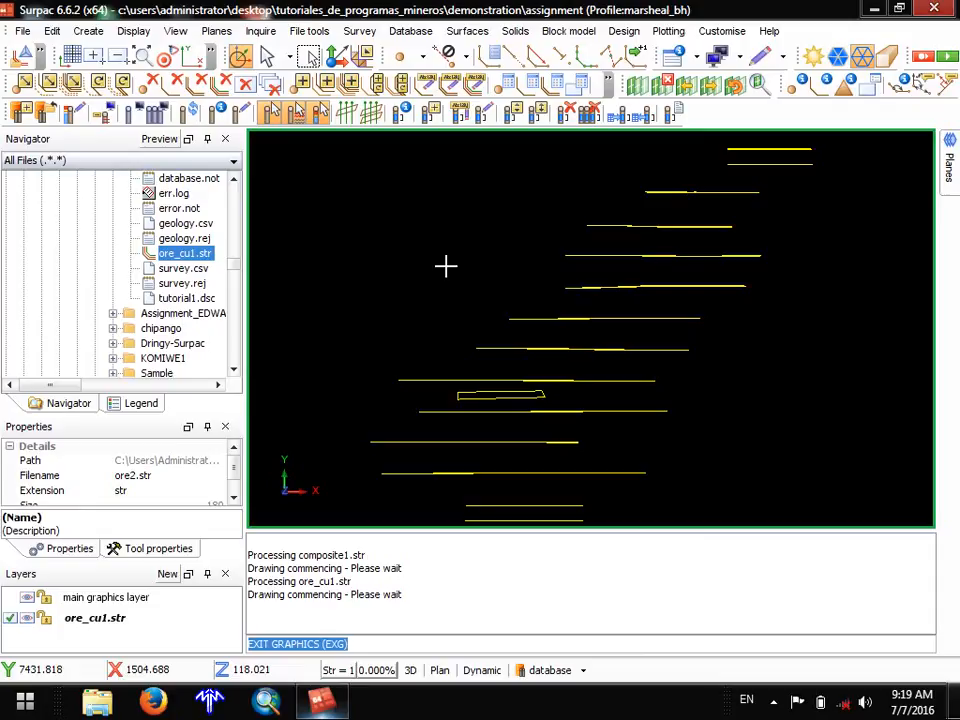
middle_click_drag(637, 426, 529, 362)
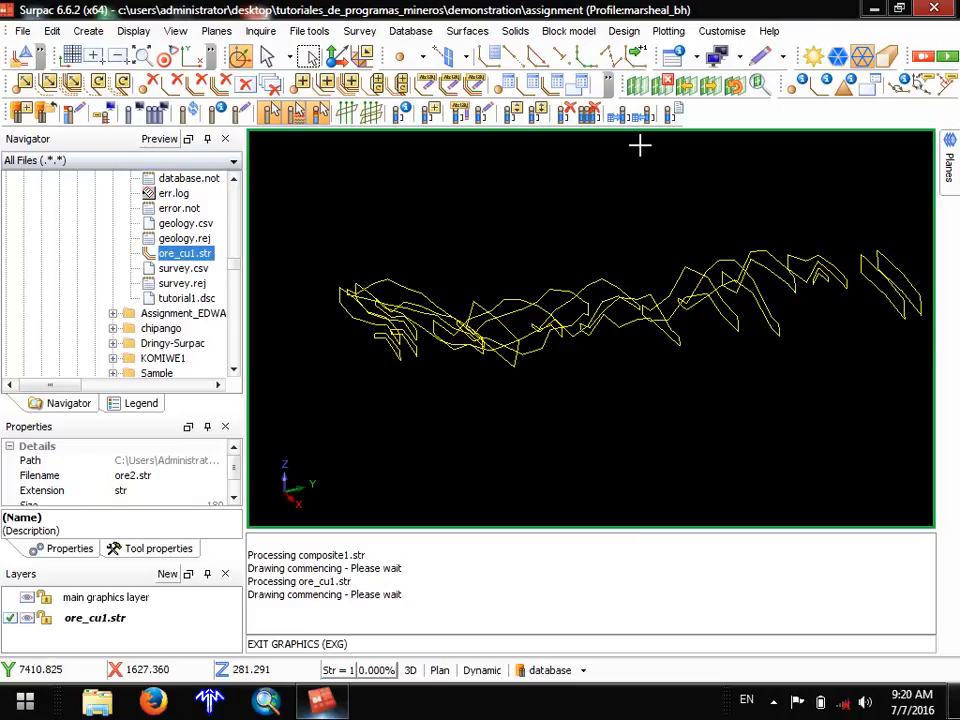
mouse_move(399, 345)
left_mouse_down()
mouse_move(372, 340)
mouse_move(391, 349)
left_mouse_up()
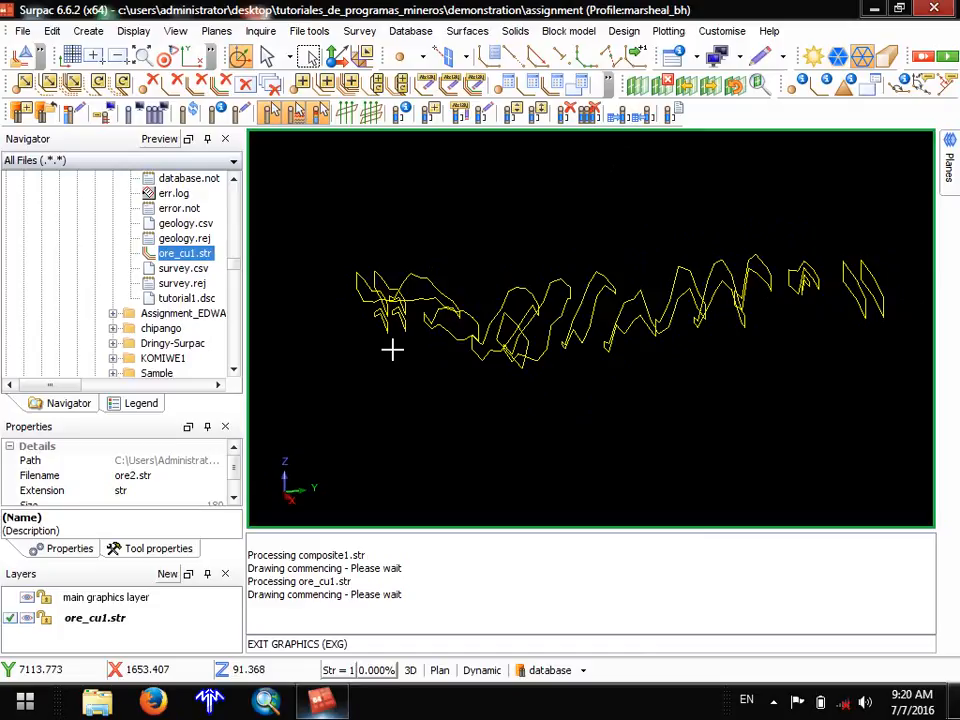
left_click(512, 32)
mouse_move(520, 52)
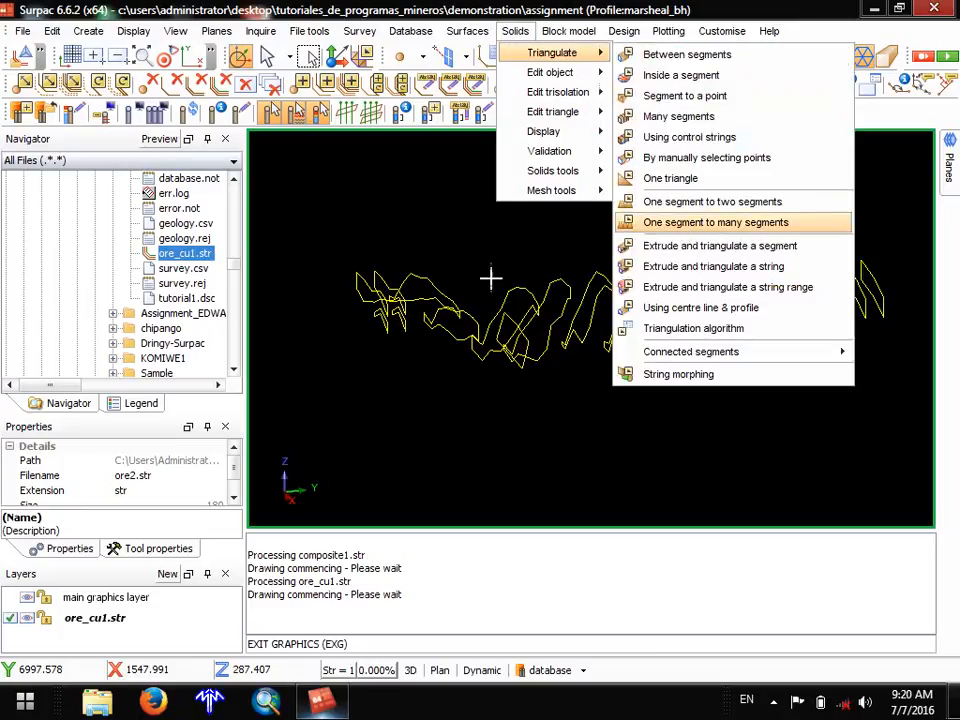
left_click_drag(426, 390, 414, 388)
left_click_drag(428, 346, 431, 332)
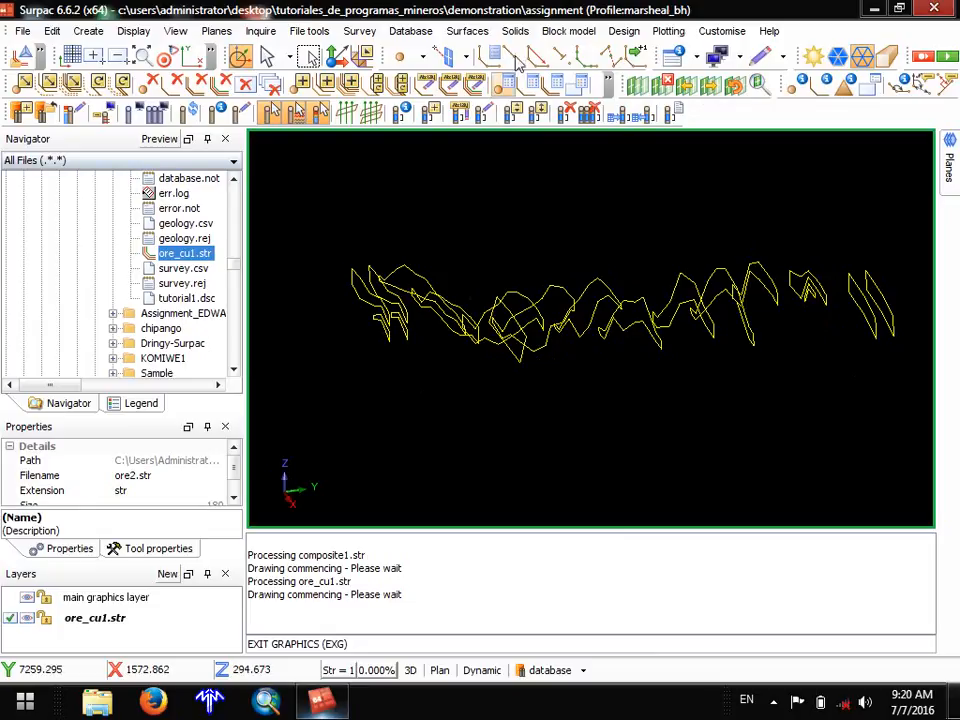
Set up a triangulation between segments in ore_cu1.str with object 8 and trisolation 1.
left_click(331, 671)
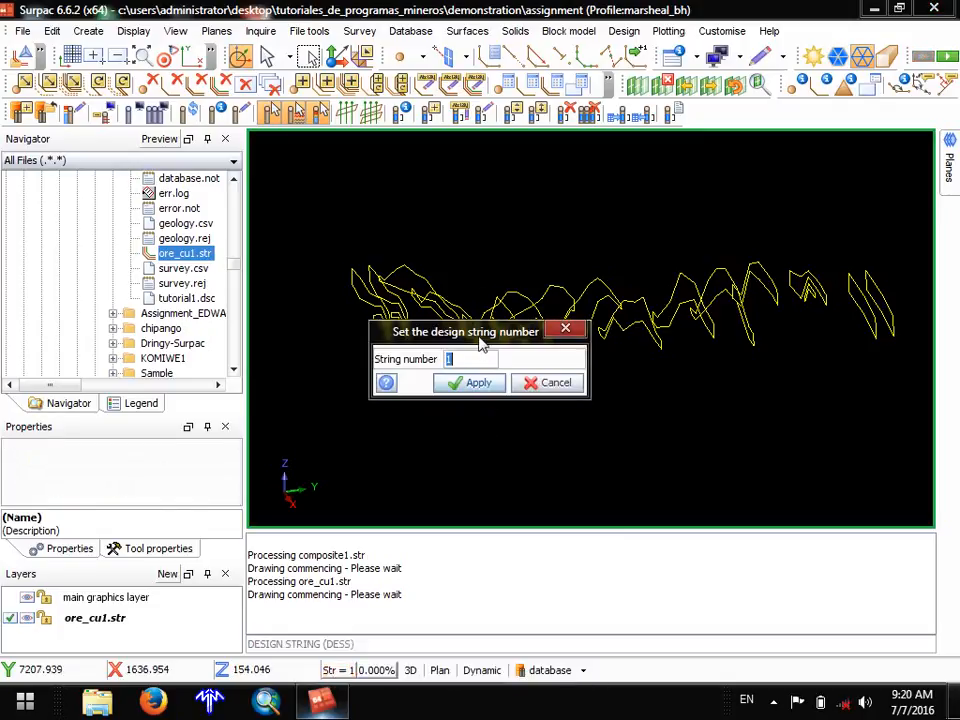
left_click(572, 331)
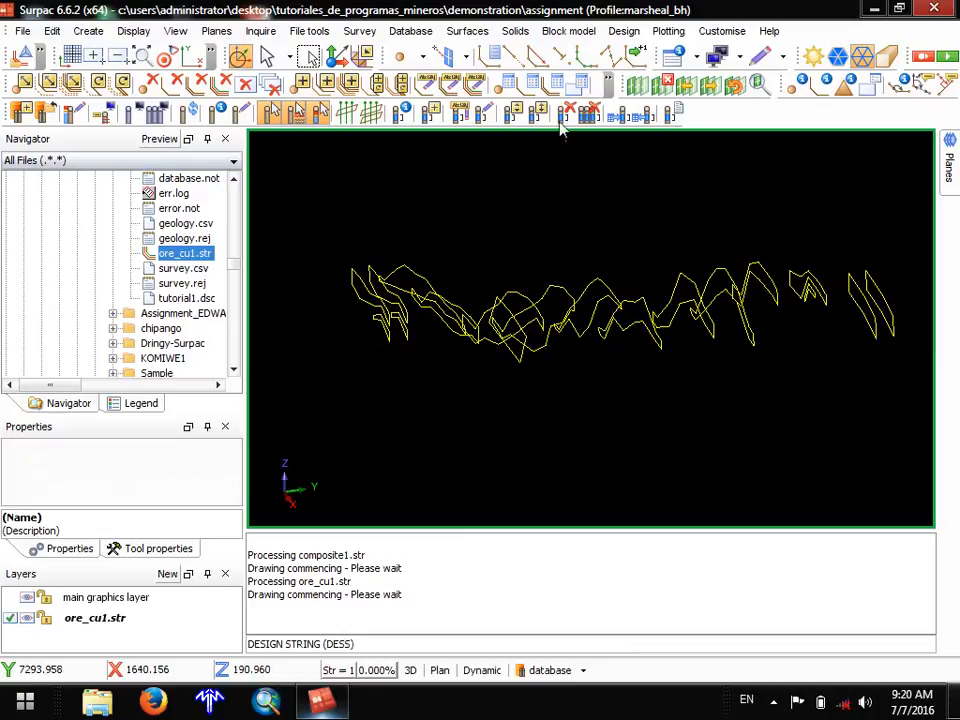
left_click(515, 31)
mouse_move(550, 58)
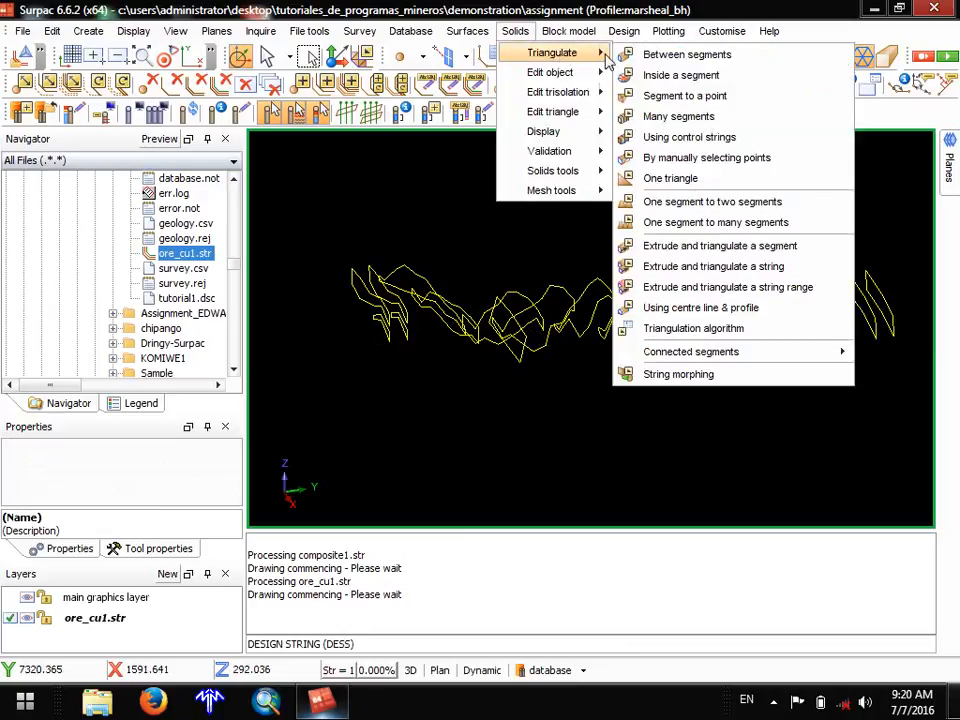
left_click(680, 57)
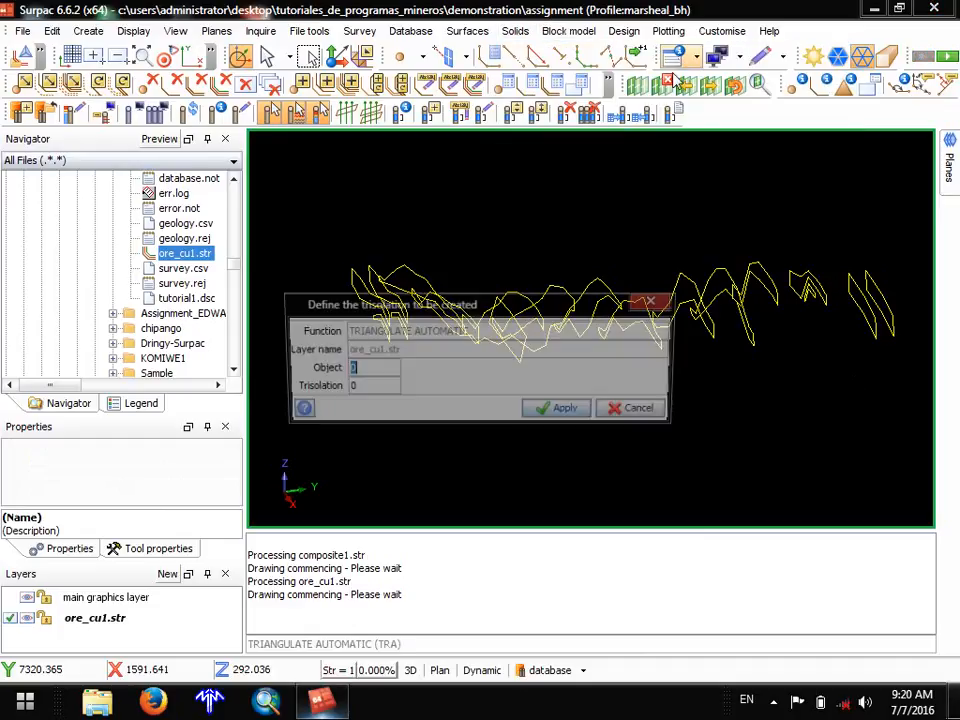
type("1")
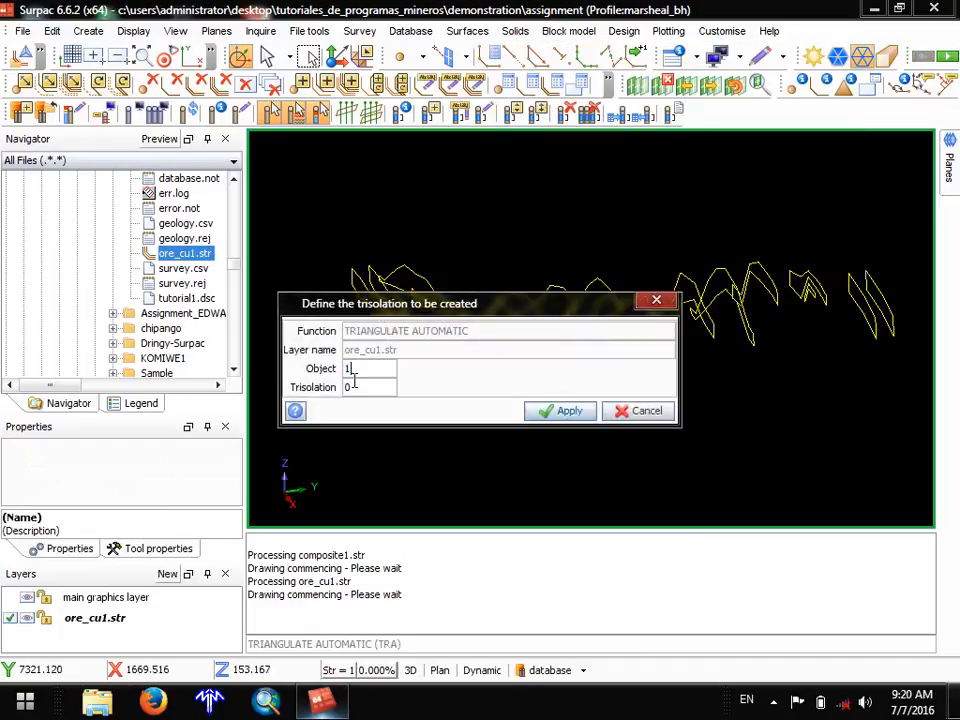
left_click(352, 385)
type("1")
left_click(357, 368)
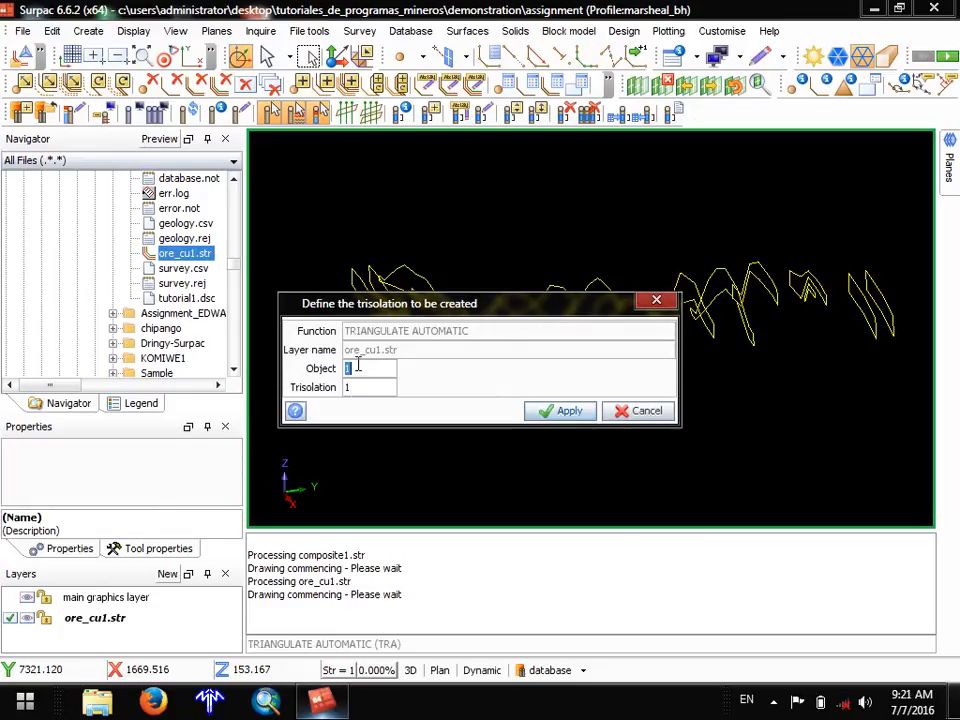
type("8")
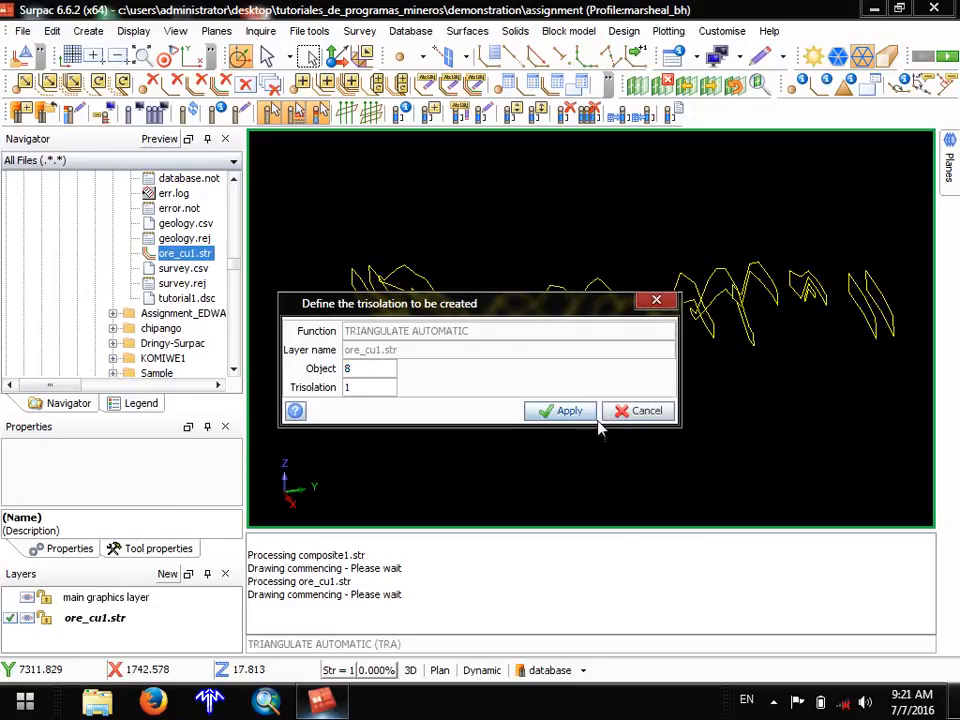
left_click(545, 410)
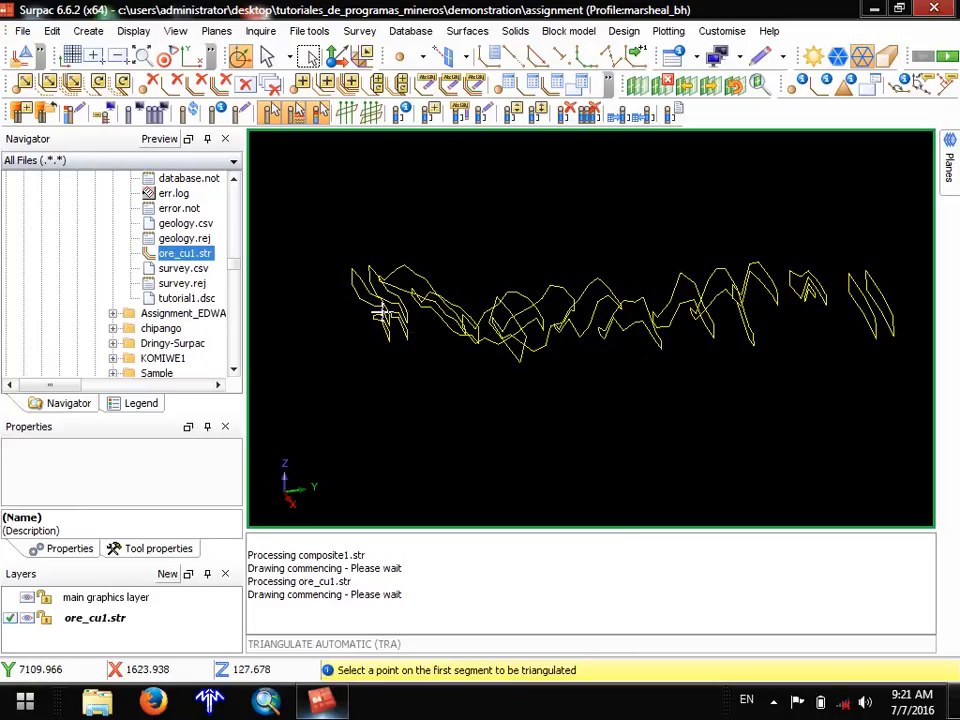
Triangulate between the large ore outlines of the first two sections at the low-Y end of the orebody.
left_click(386, 310)
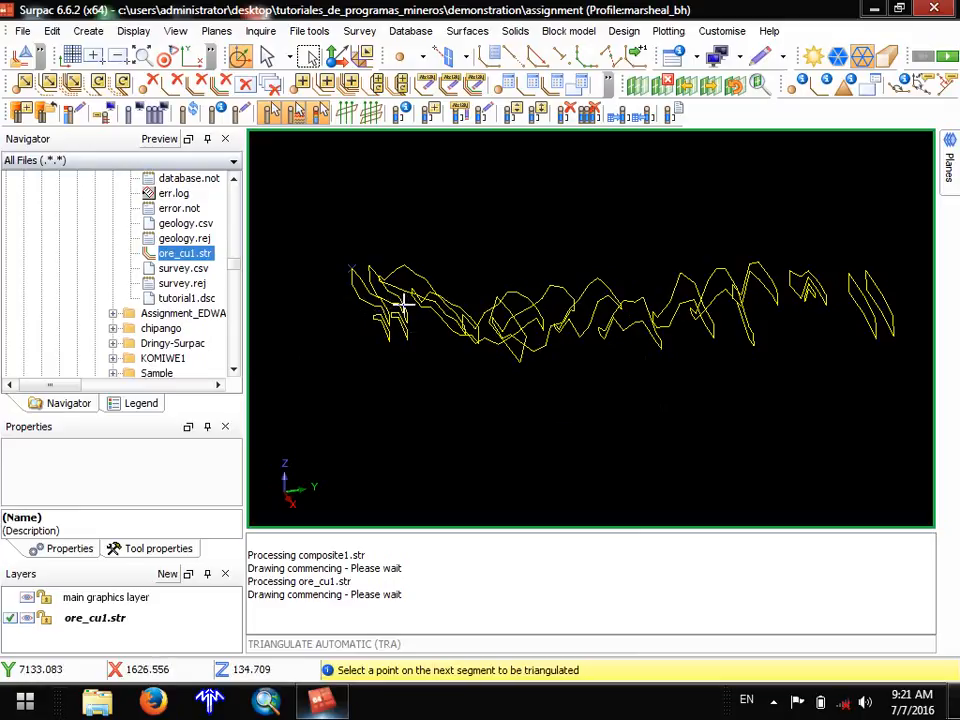
left_click(401, 305)
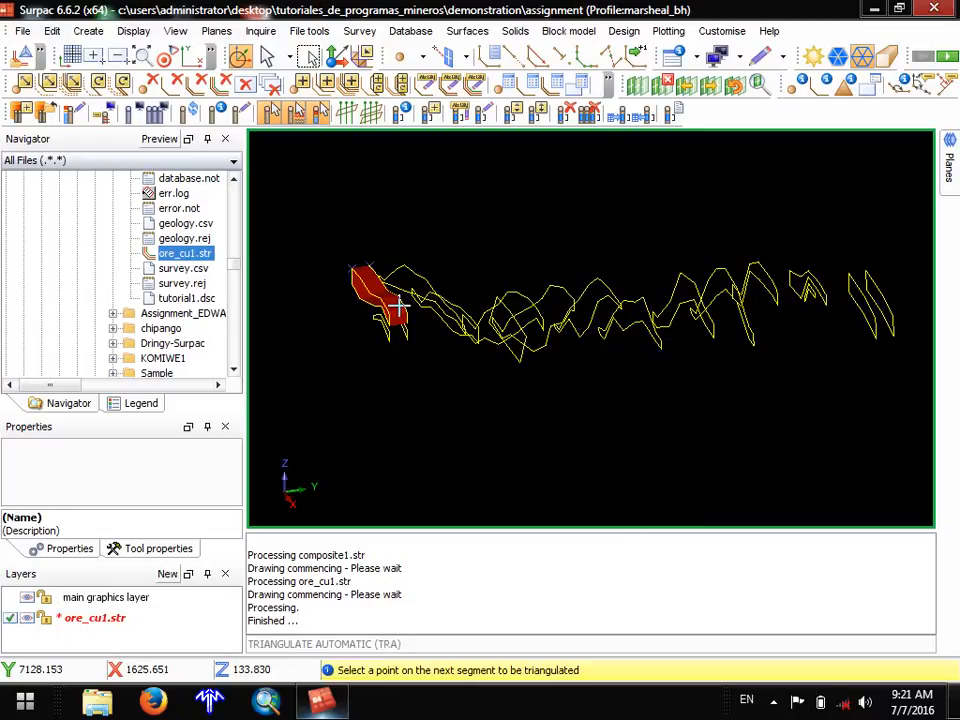
left_click(398, 305)
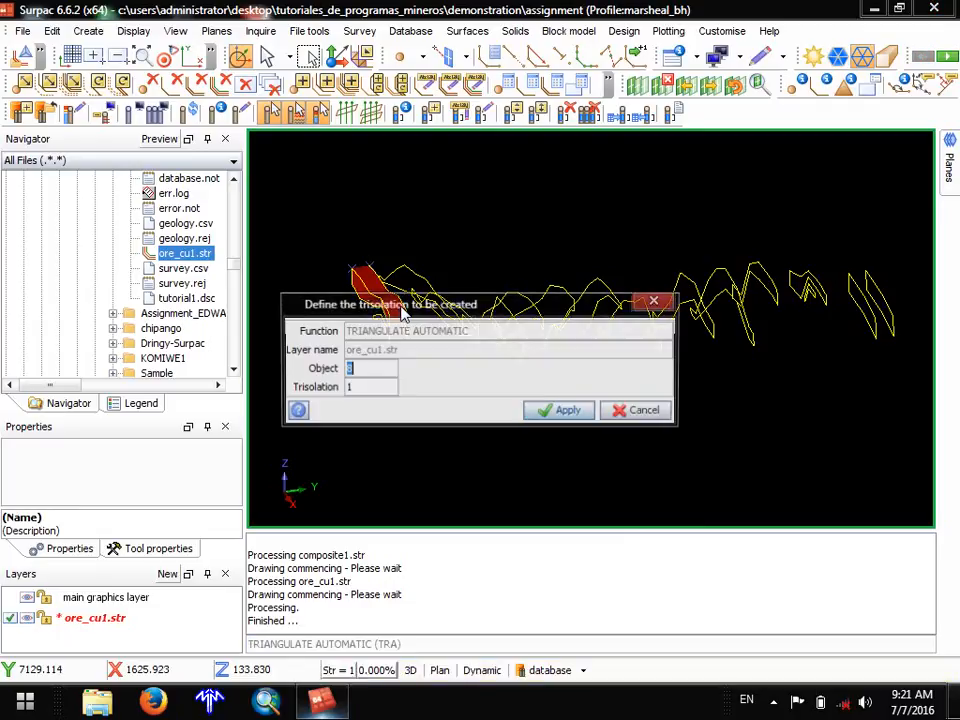
Keeping object 8 and trisolation 1, triangulate between the small lower outlines of the same first two sections.
left_click(553, 410)
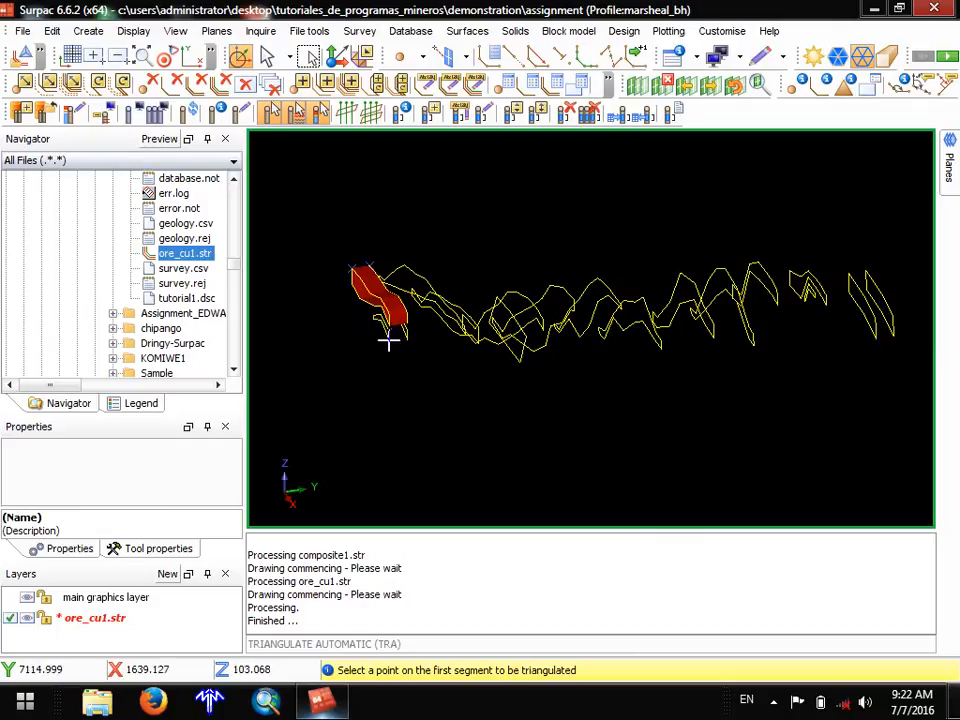
left_click(388, 343)
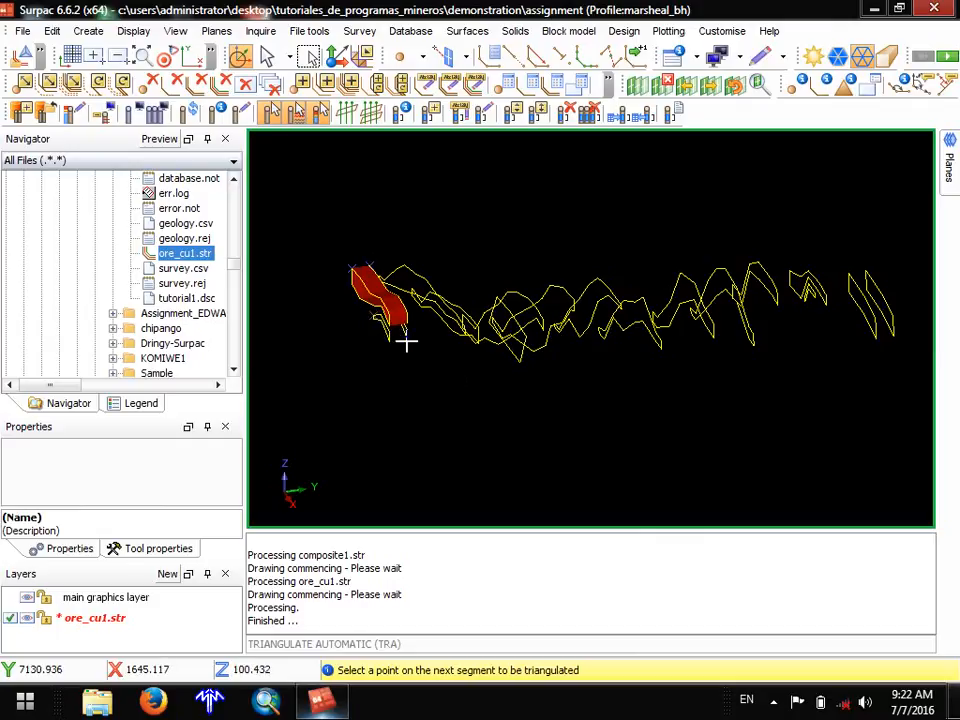
left_click(406, 341)
scroll(403, 342, "up", 2)
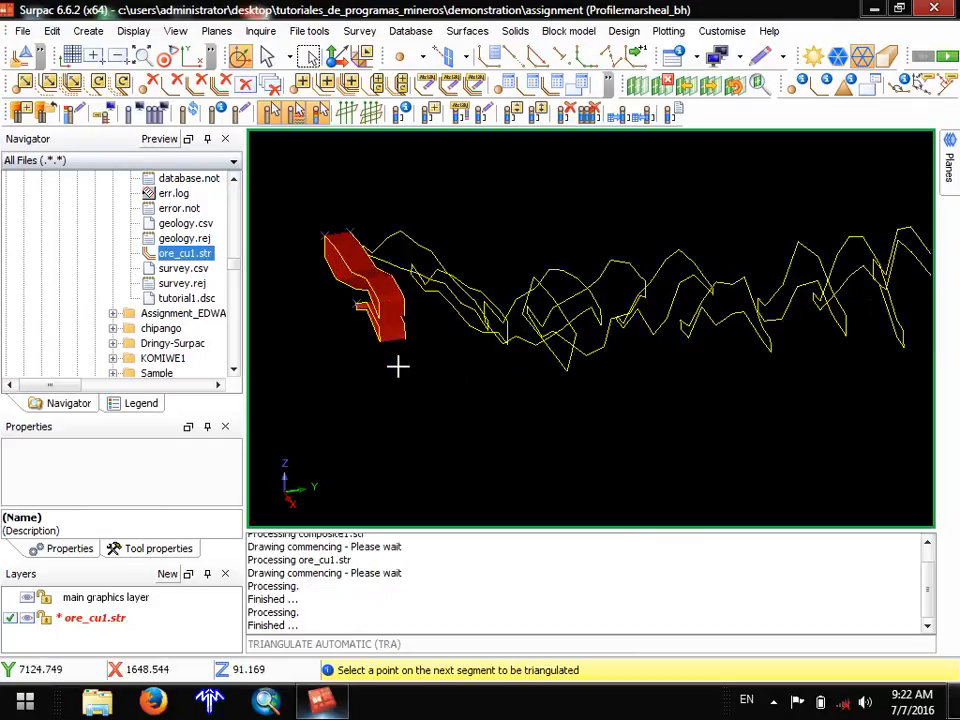
key("Escape")
Set up a one-segment-to-two-segments triangulation with object 8, trisolation 1, an unsplit parent segment and string 32000 for bifurcation points.
left_click_drag(399, 358, 433, 349)
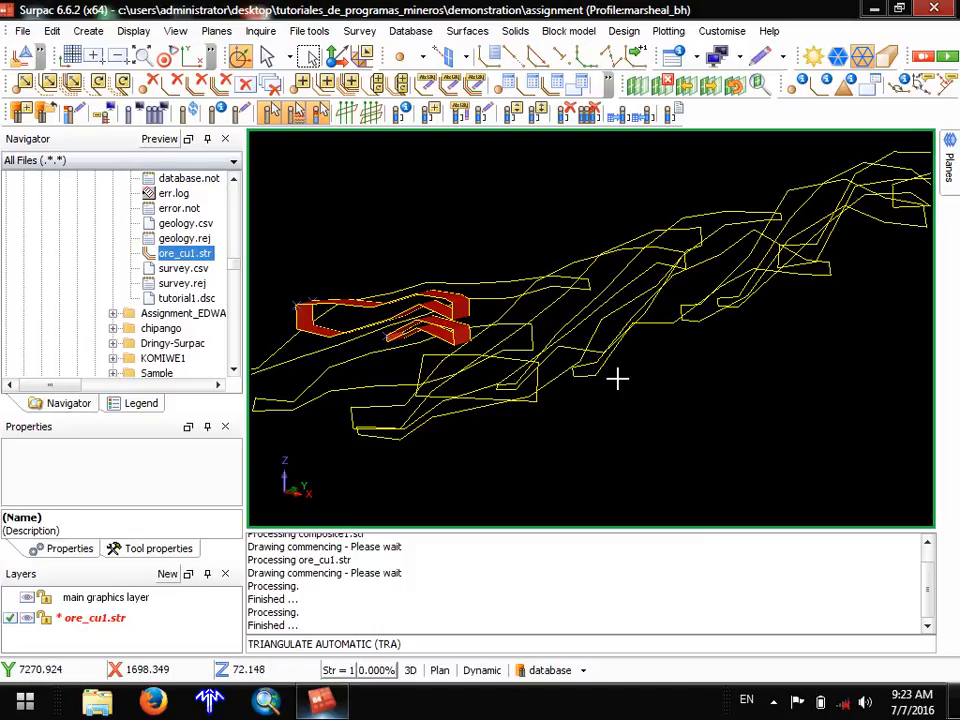
left_click_drag(617, 378, 405, 265)
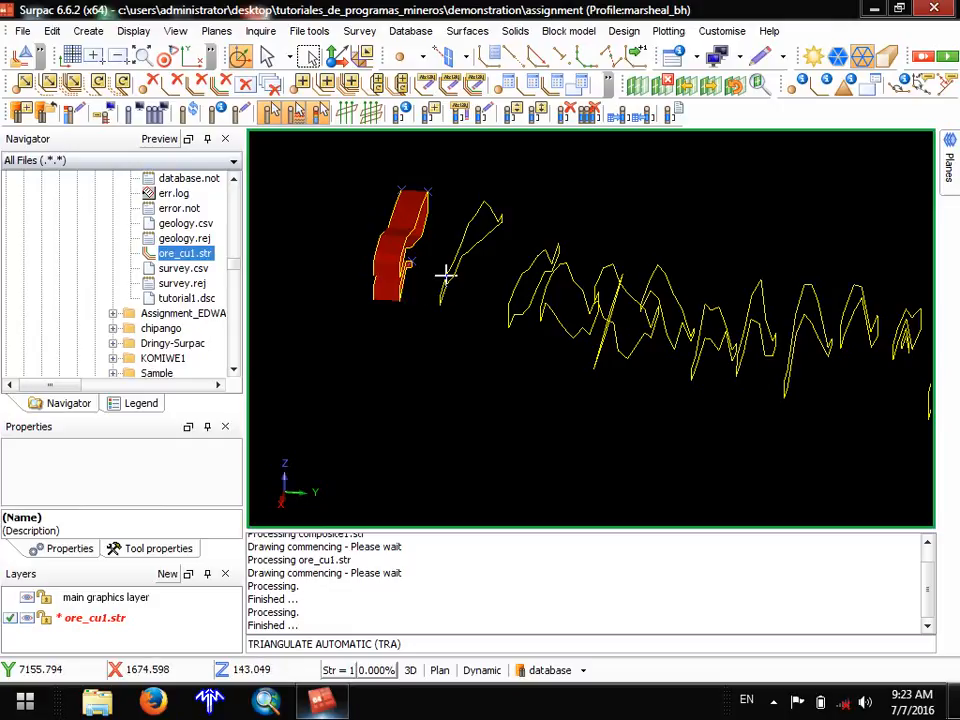
left_click(516, 32)
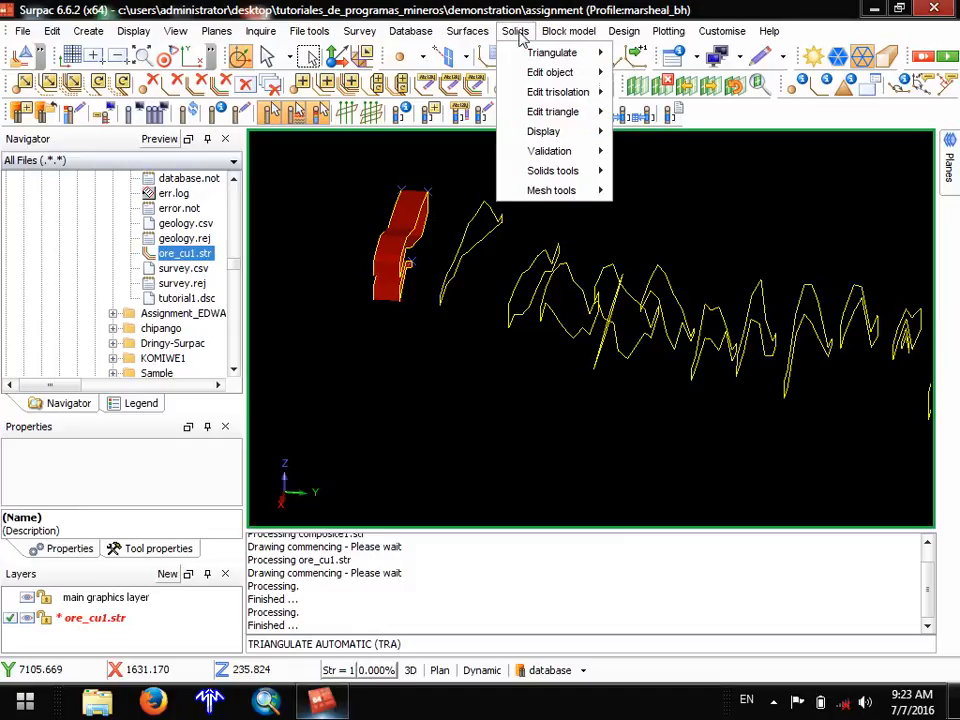
mouse_move(556, 53)
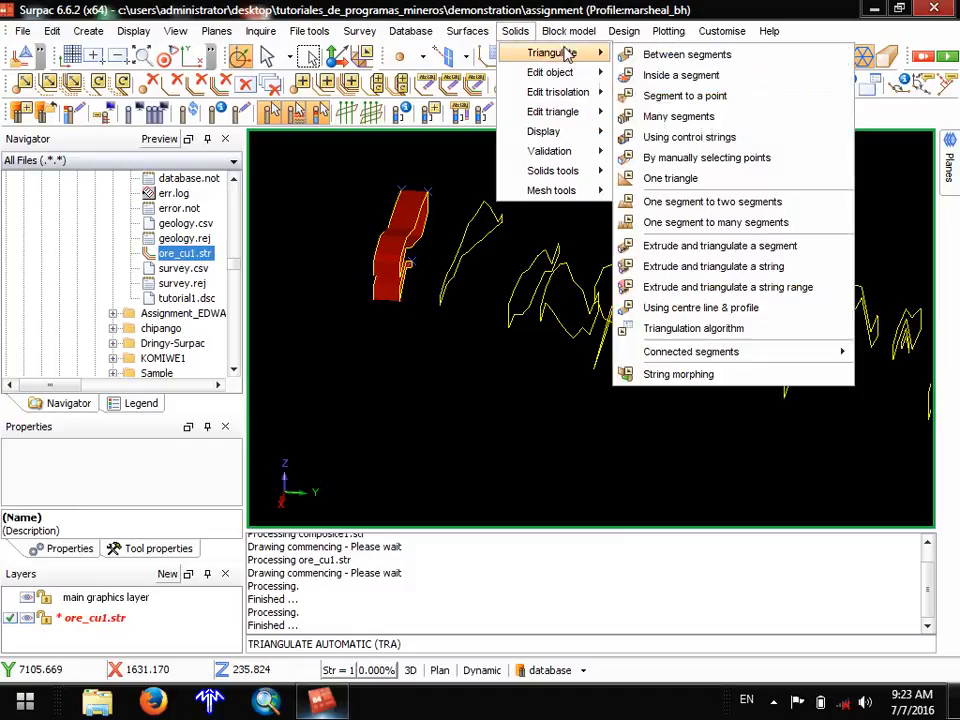
left_click(705, 206)
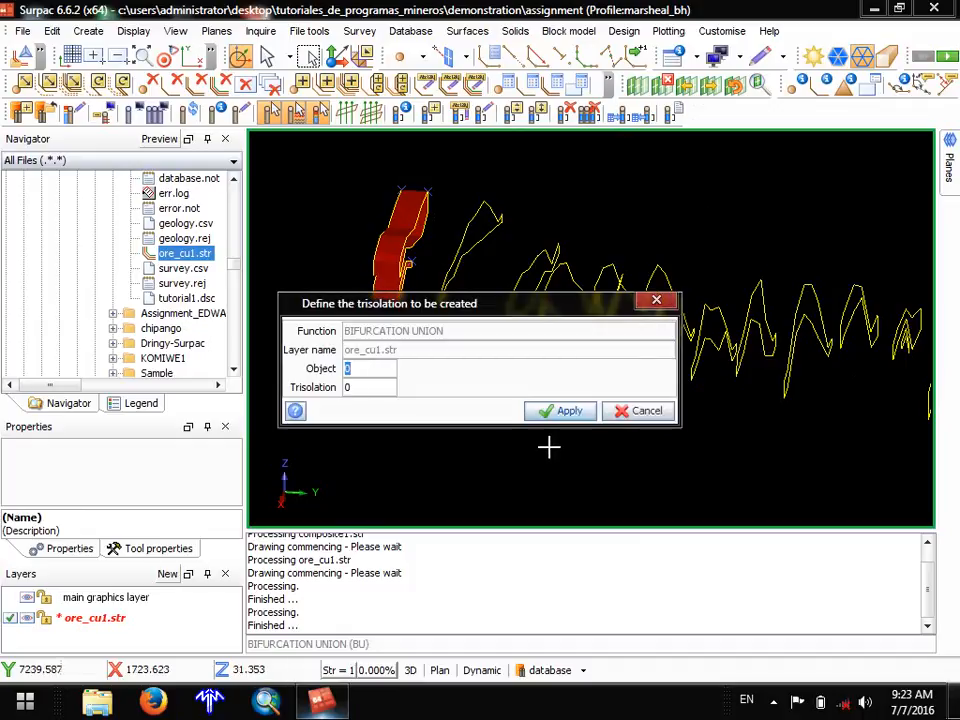
type("8")
left_click(359, 387)
type("1")
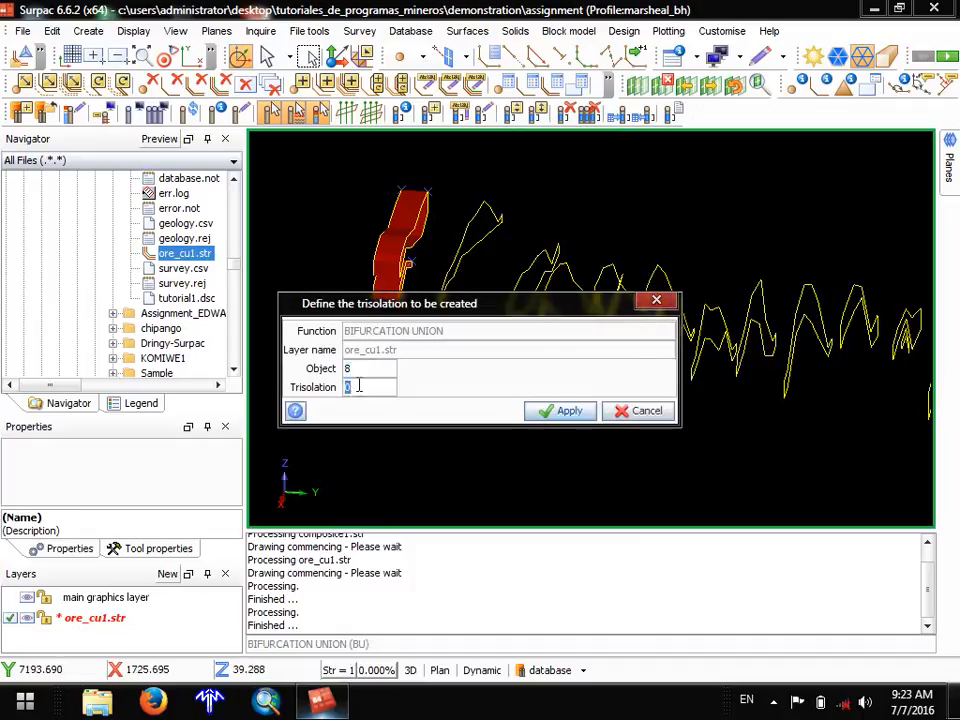
left_click(541, 412)
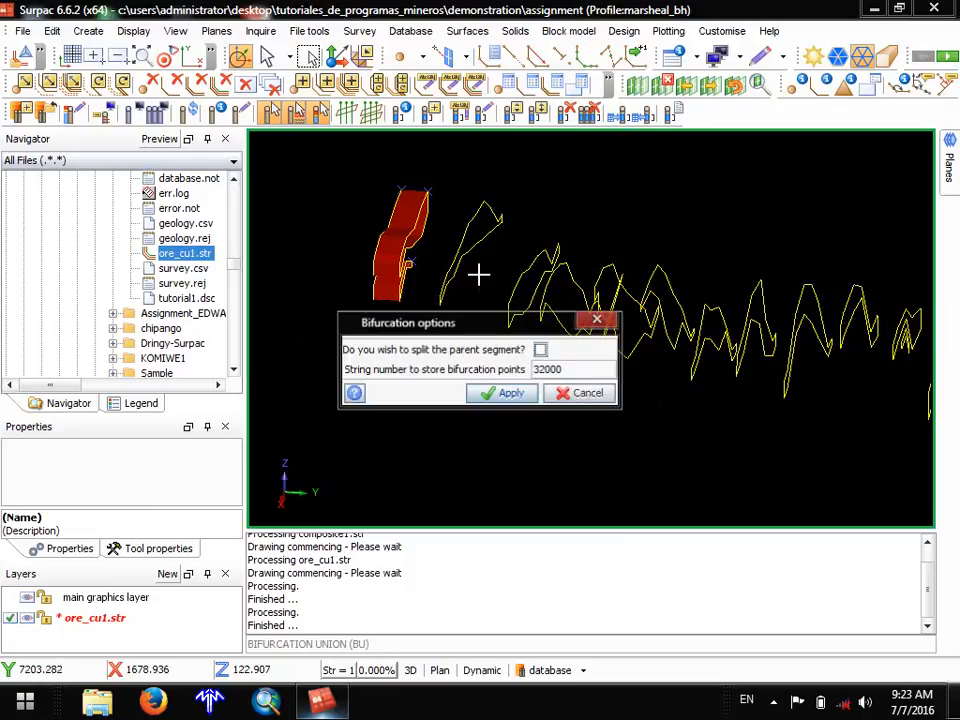
left_click(506, 392)
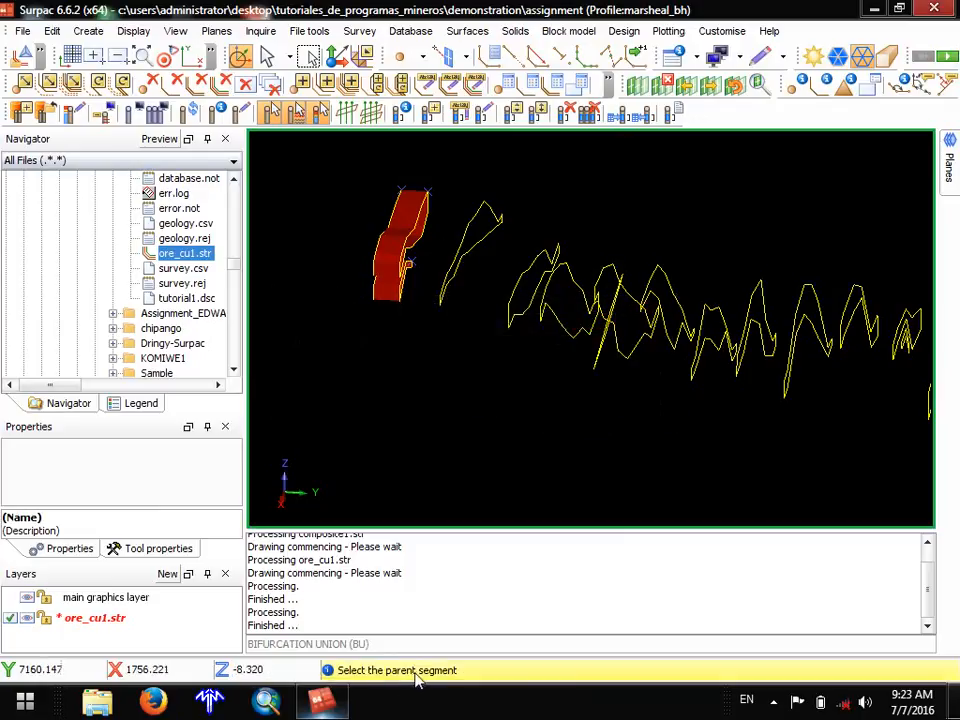
Bifurcate the third section's outline as parent into the second section's large and small outlines as first and second child segments.
left_click(465, 230)
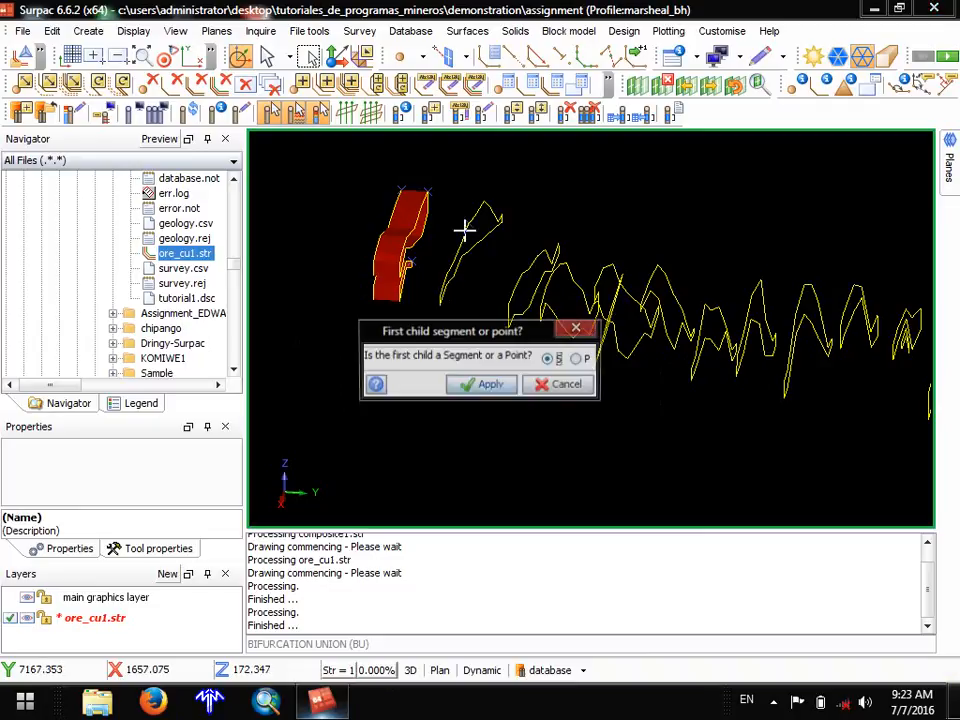
left_click(489, 383)
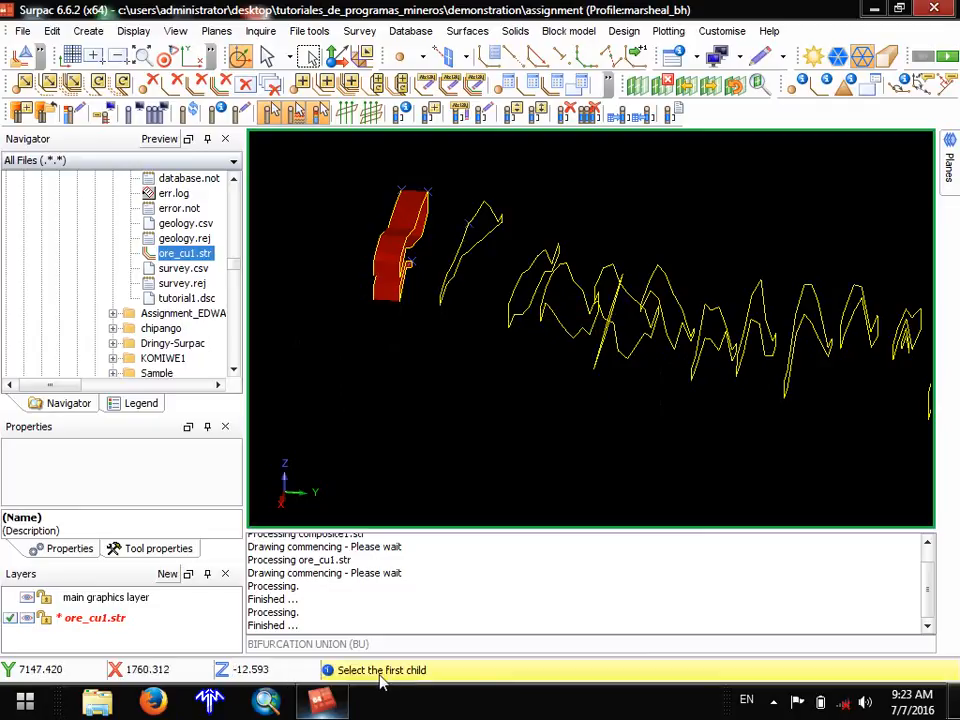
left_click(409, 242)
left_click(486, 383)
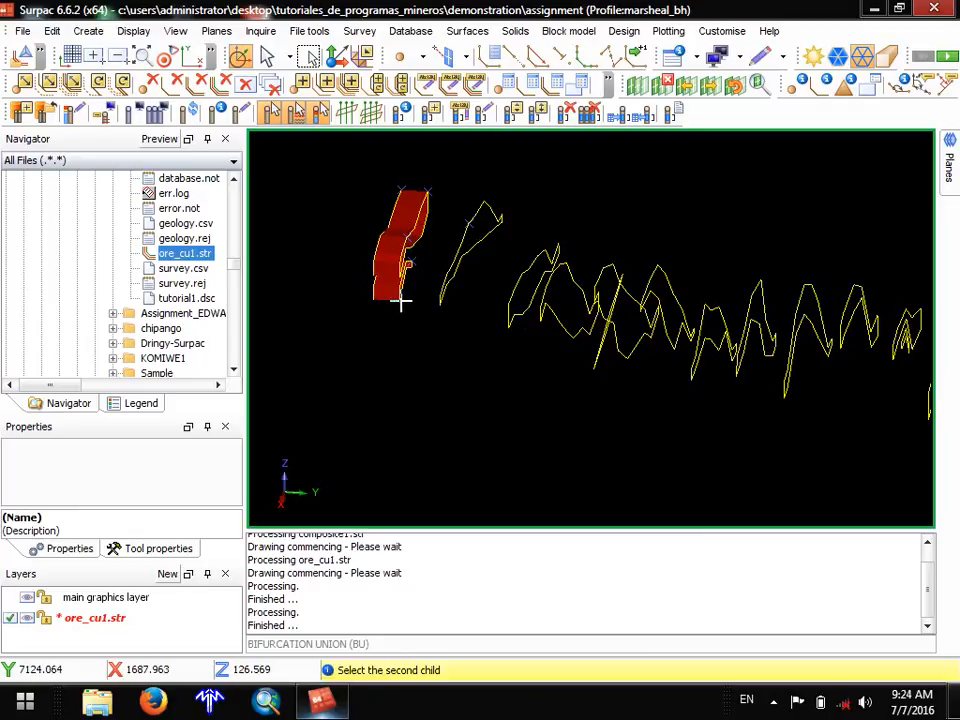
left_click(401, 301)
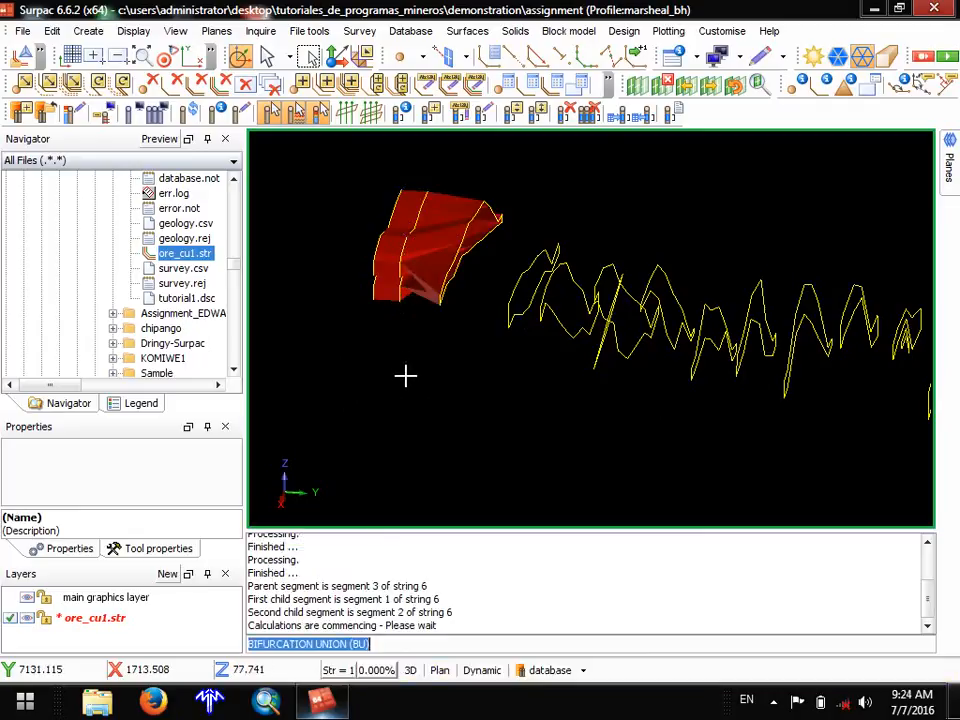
key("Escape")
Examine the bifurcated solid and the remaining untriangulated ore outlines from several angles.
left_click_drag(414, 342, 589, 221)
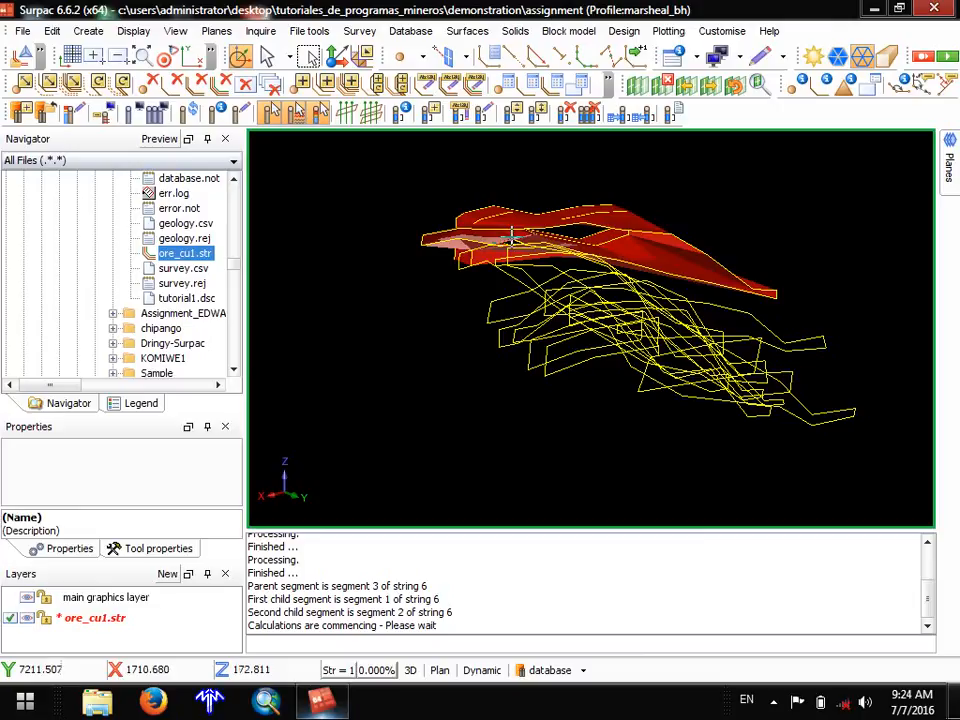
left_click_drag(569, 331, 404, 316)
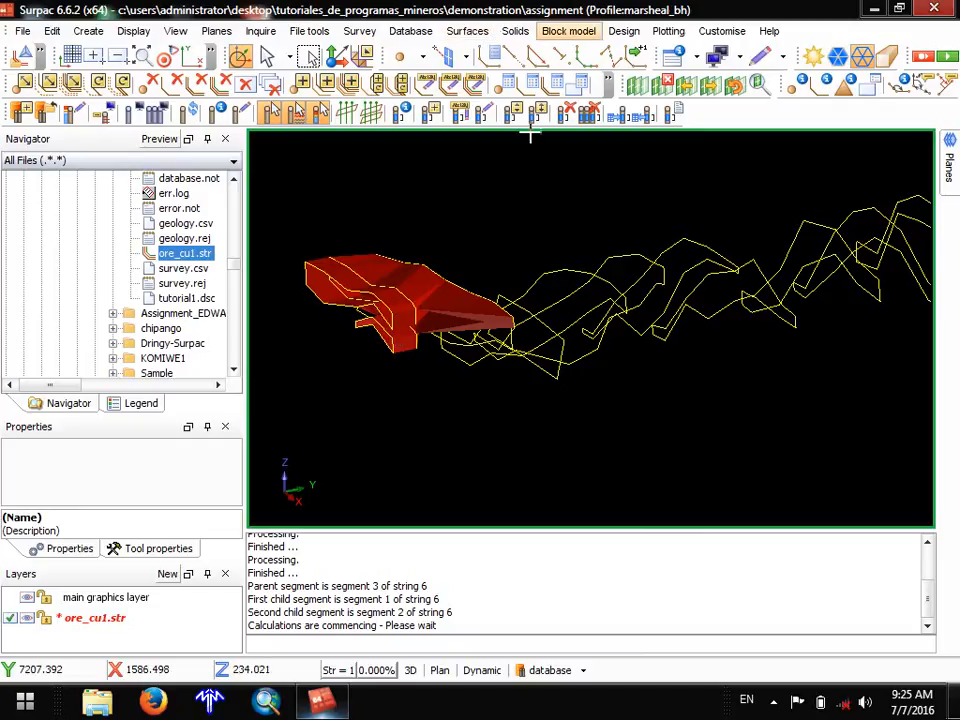
left_click_drag(467, 311, 424, 311)
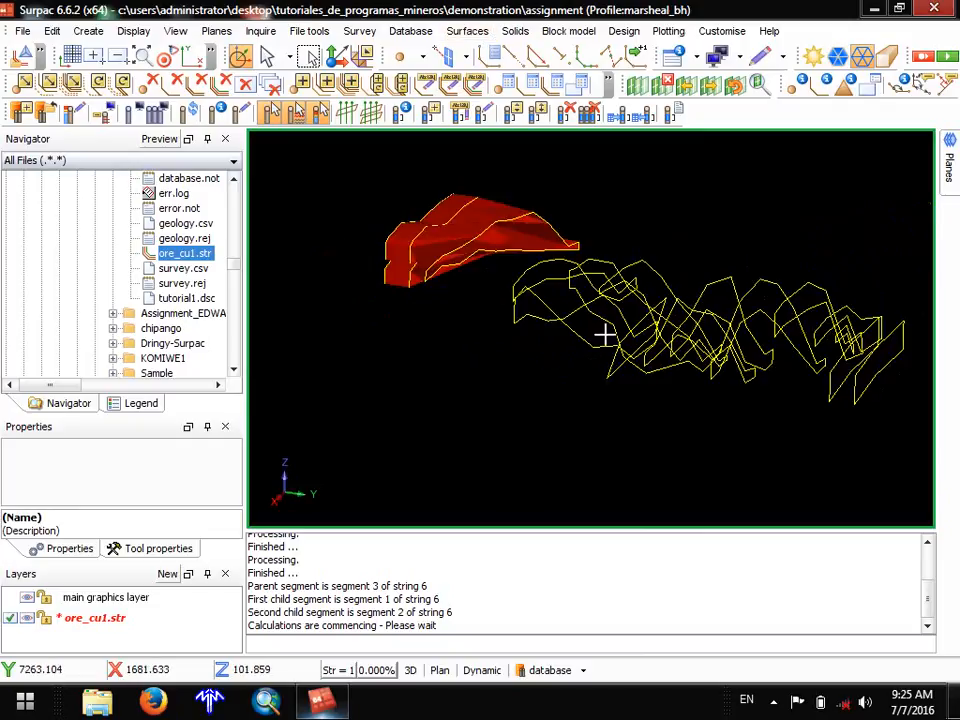
left_click_drag(605, 335, 626, 339)
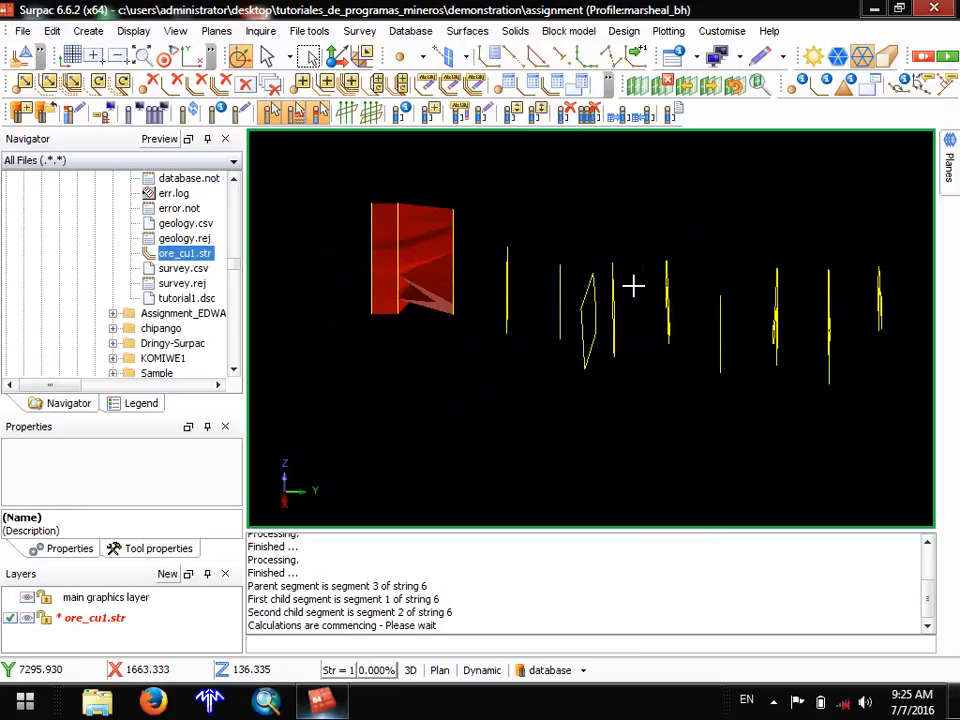
left_click_drag(476, 291, 448, 309)
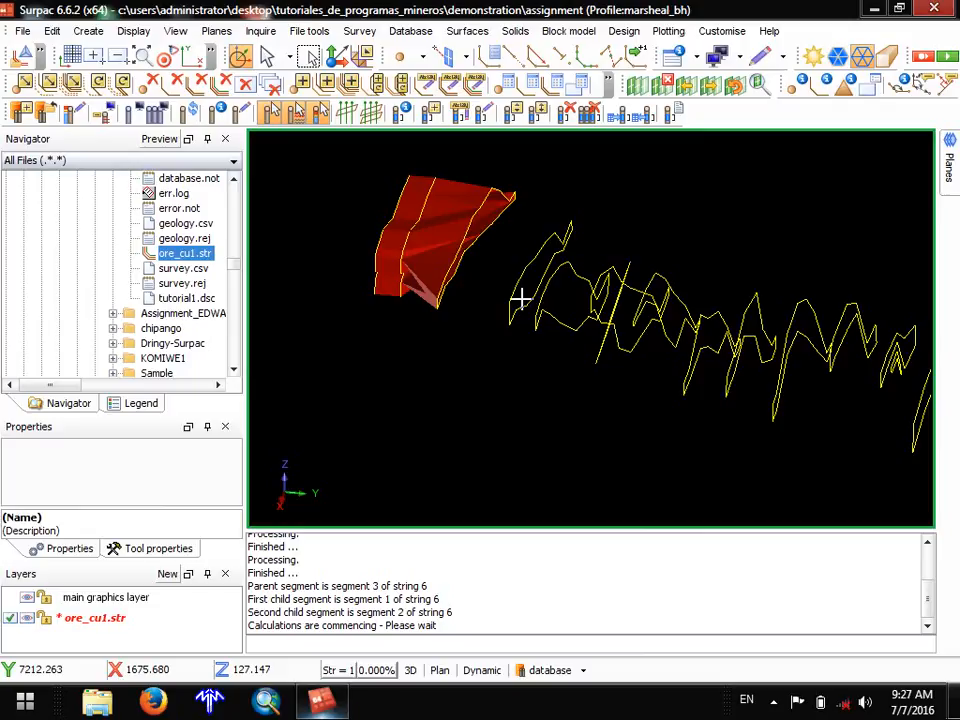
left_click_drag(339, 178, 403, 214)
scroll(416, 380, "up", 2)
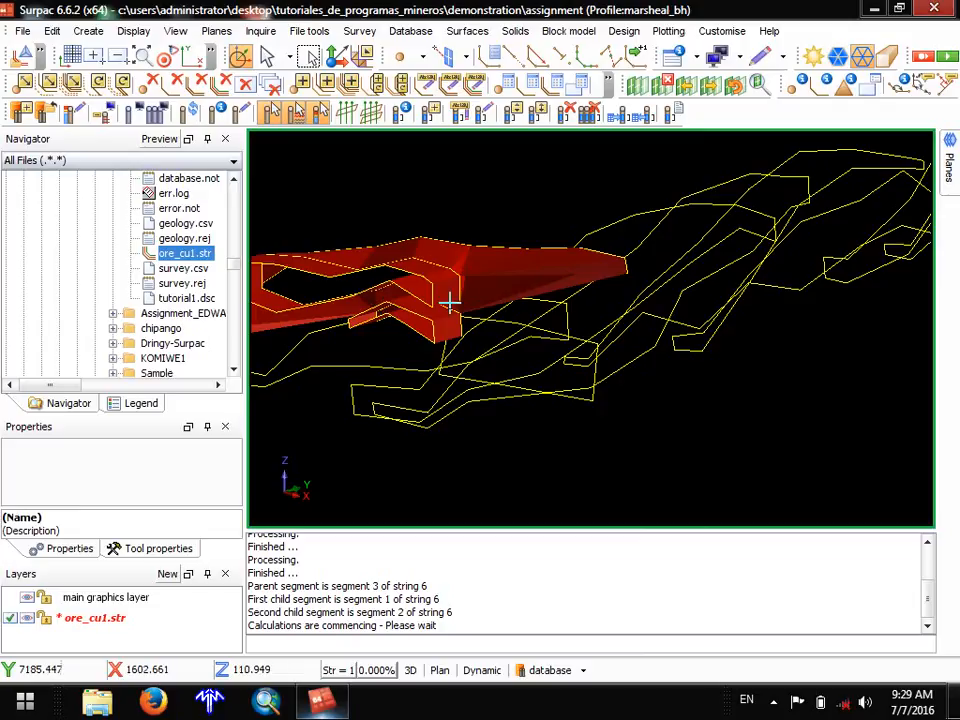
left_click_drag(488, 314, 468, 296)
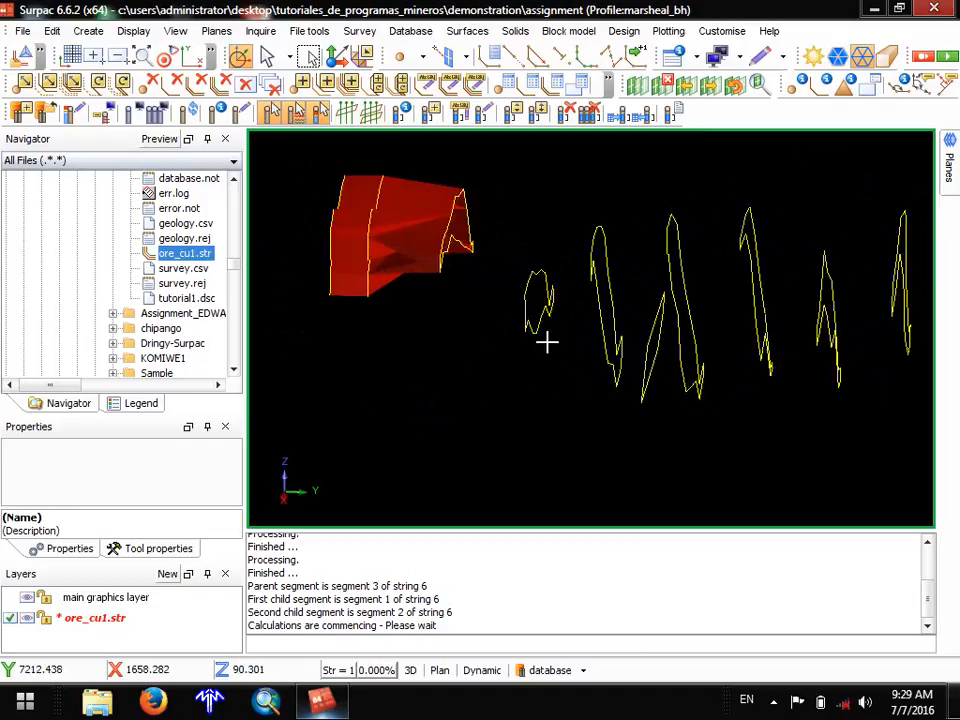
Keeping object 8 and trisolation 1, triangulate between segments from the third section's outline successively through the next five outlines.
left_click(508, 32)
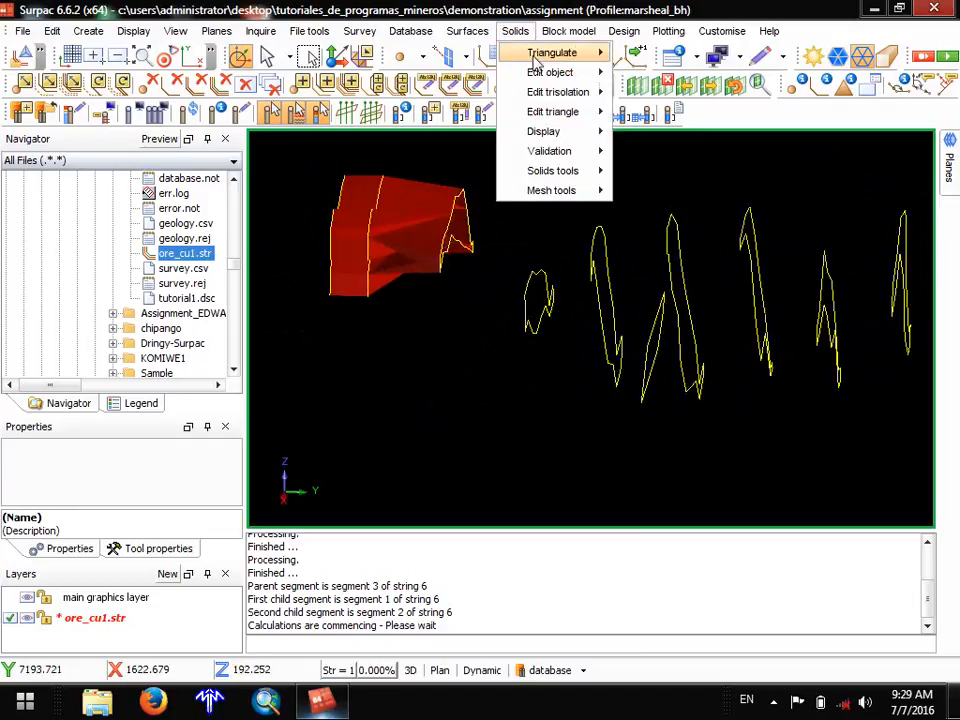
mouse_move(552, 53)
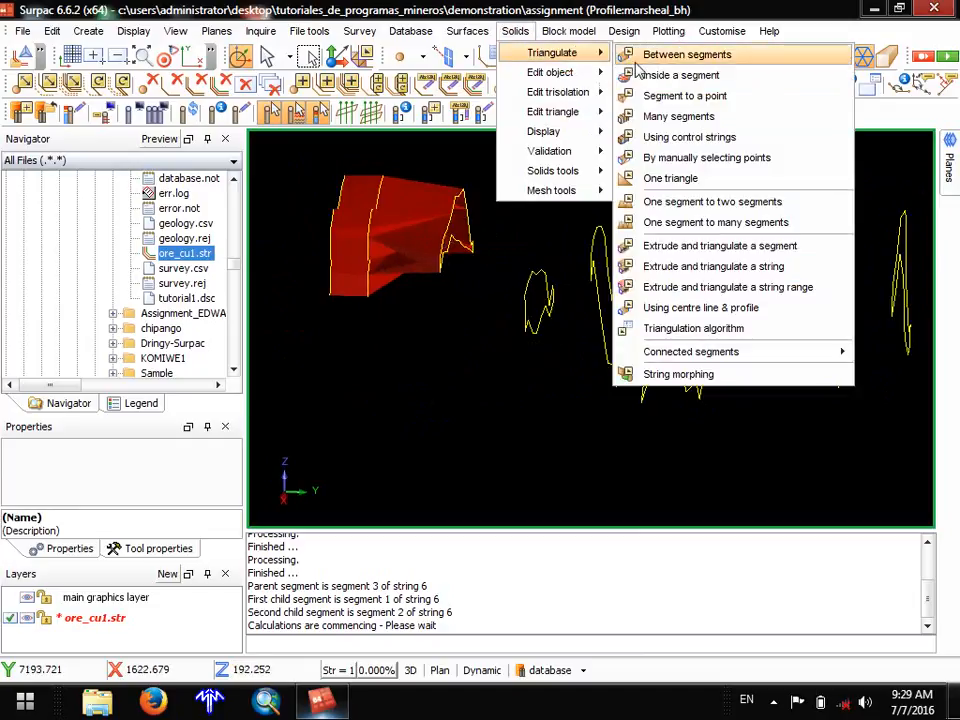
left_click(640, 56)
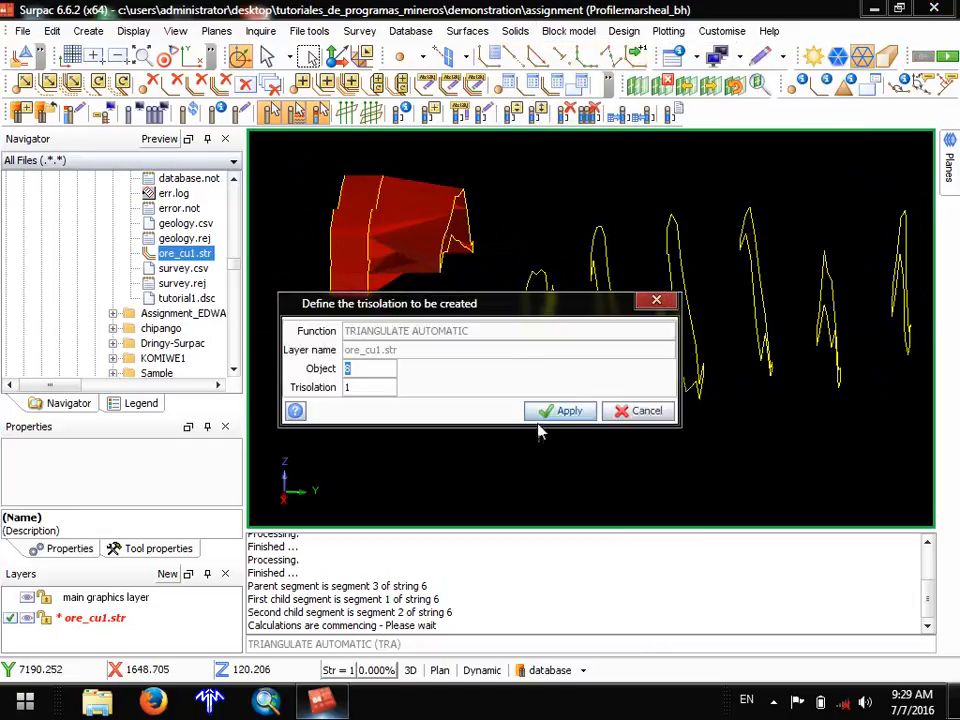
left_click(550, 411)
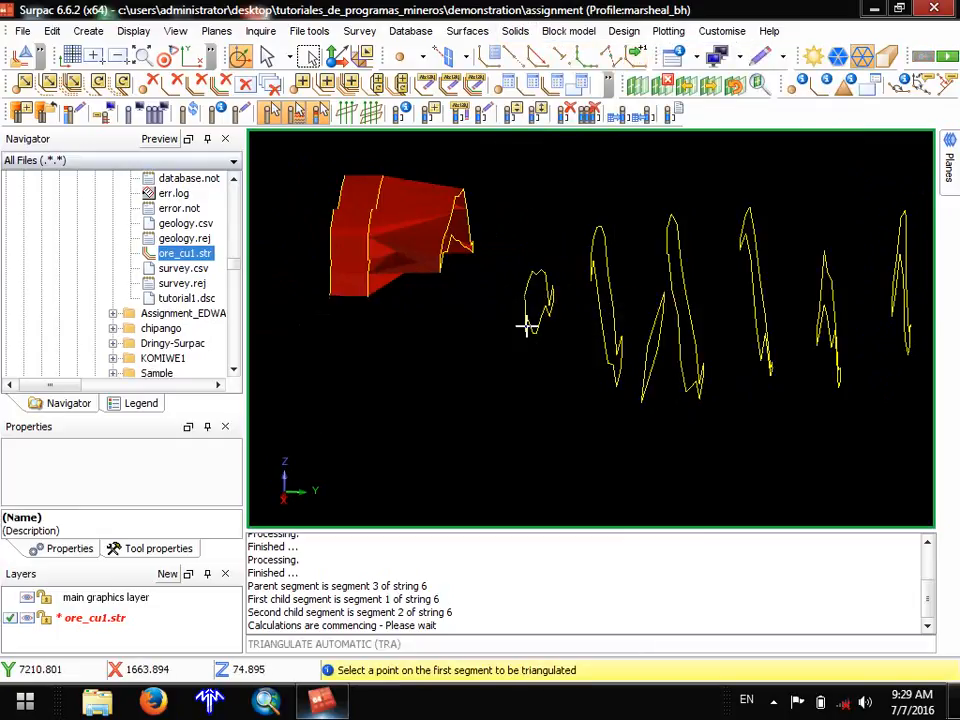
left_click(452, 218)
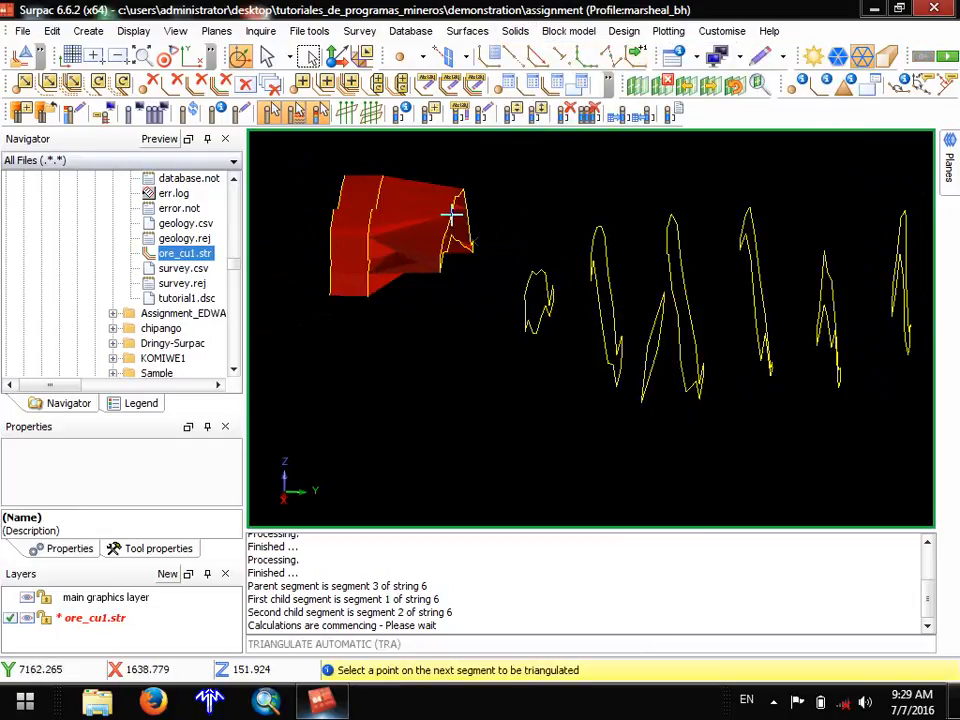
left_click(546, 272)
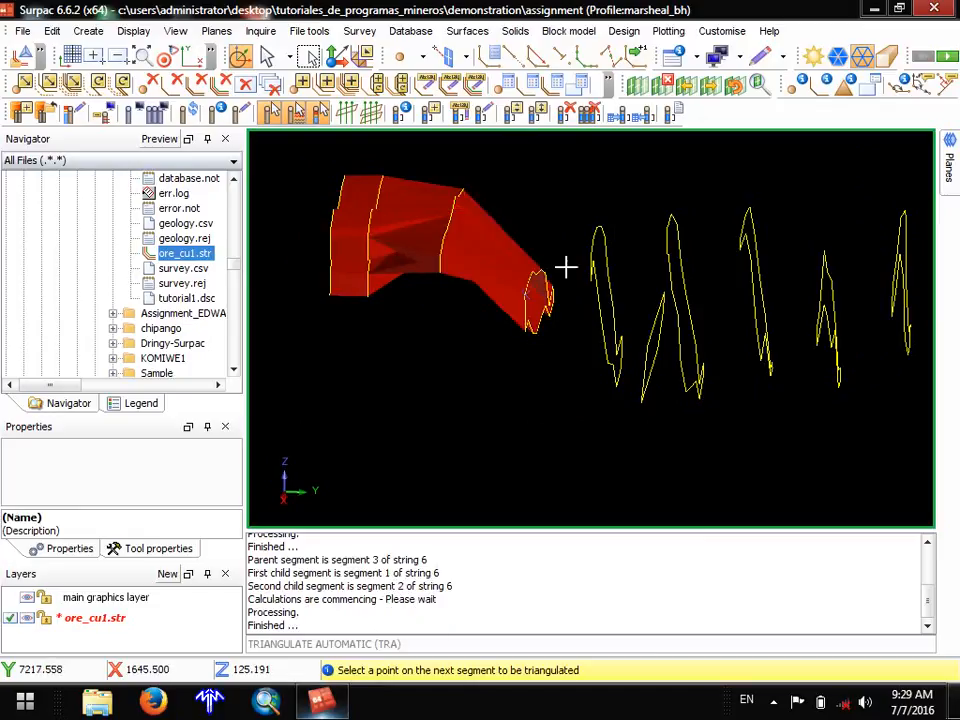
left_click(608, 256)
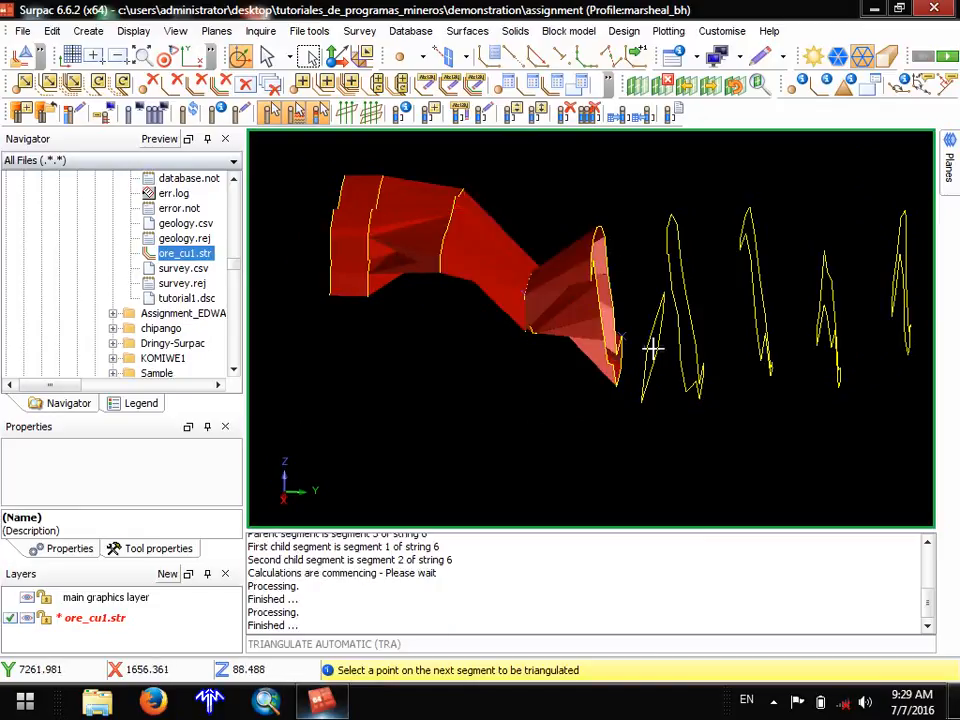
left_click(678, 318)
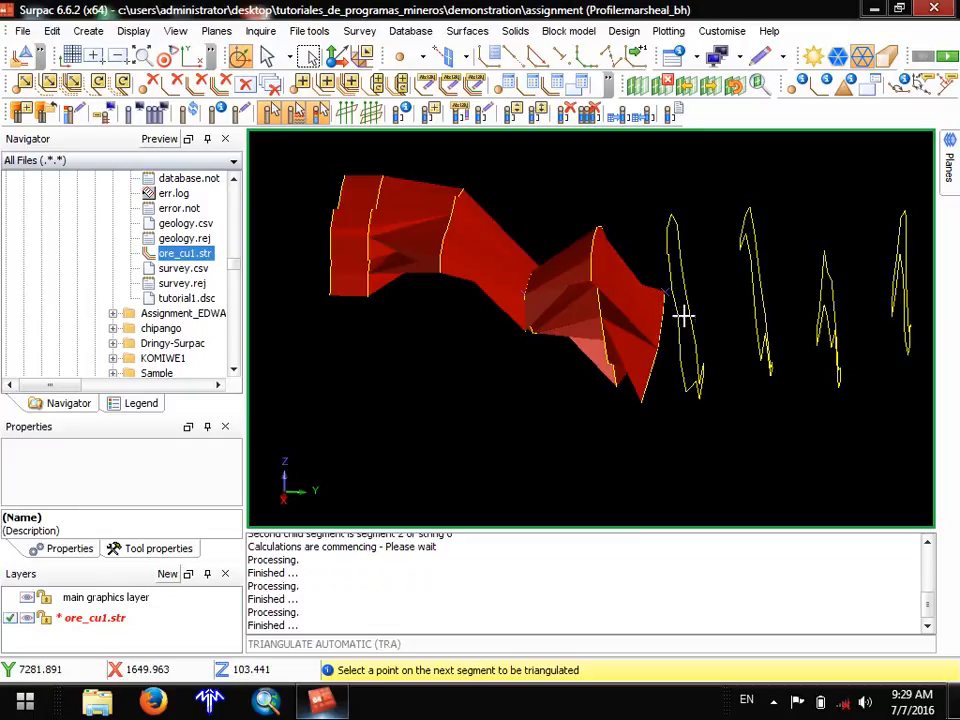
left_click(680, 316)
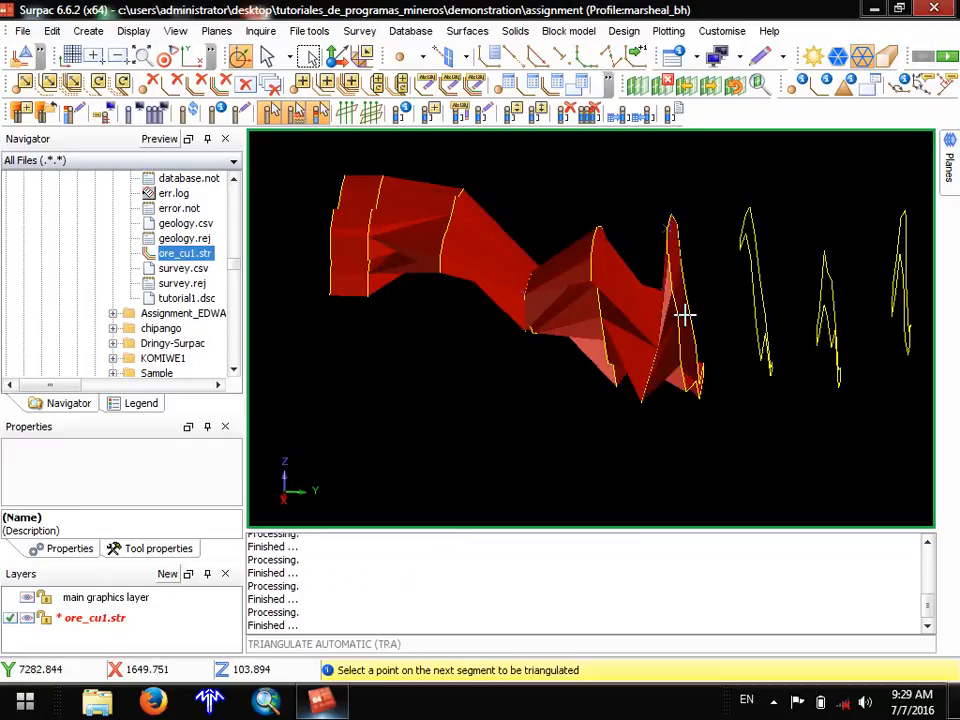
left_click(759, 283)
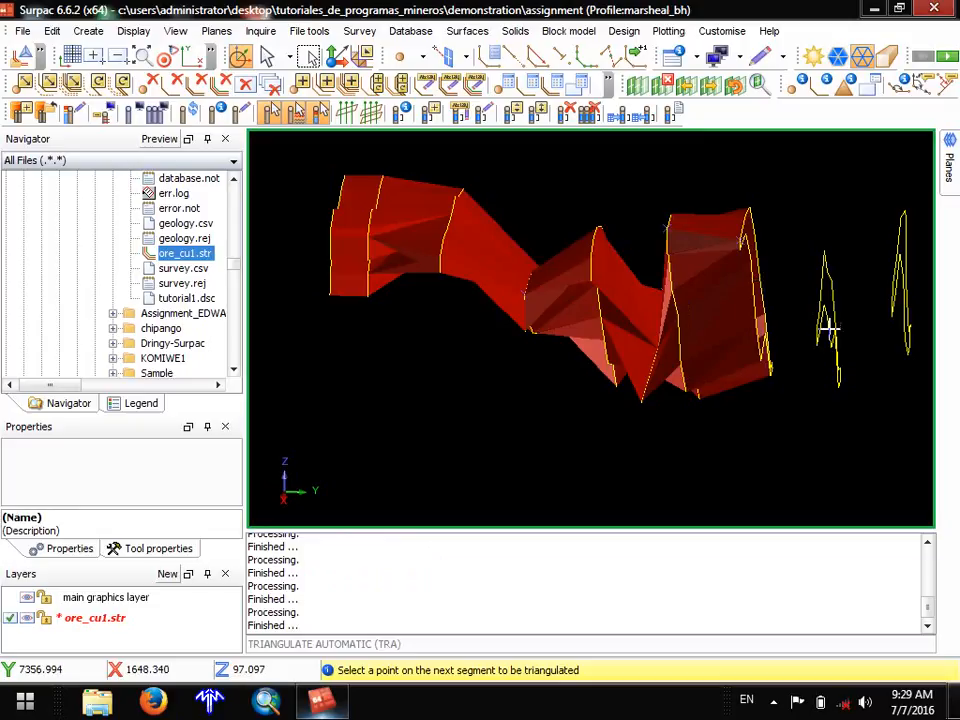
Continue triangulating between segments with object 8, trisolation 1, from the solid's open end through the next four single outlines.
scroll(866, 332, "down", 2)
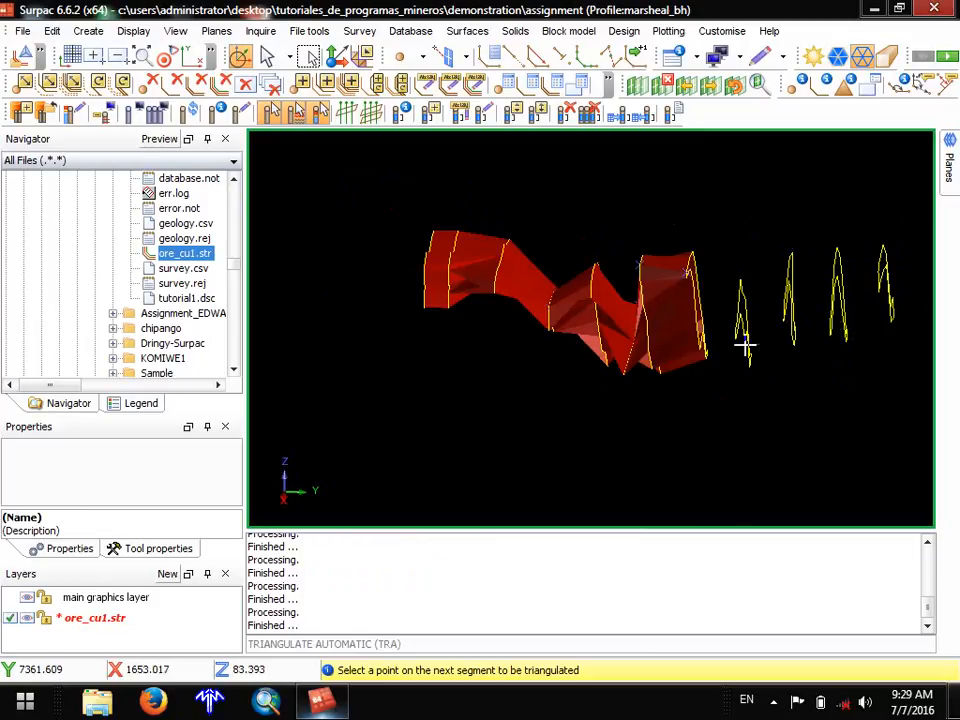
scroll(760, 343, "up", 3)
scroll(760, 342, "down", 4)
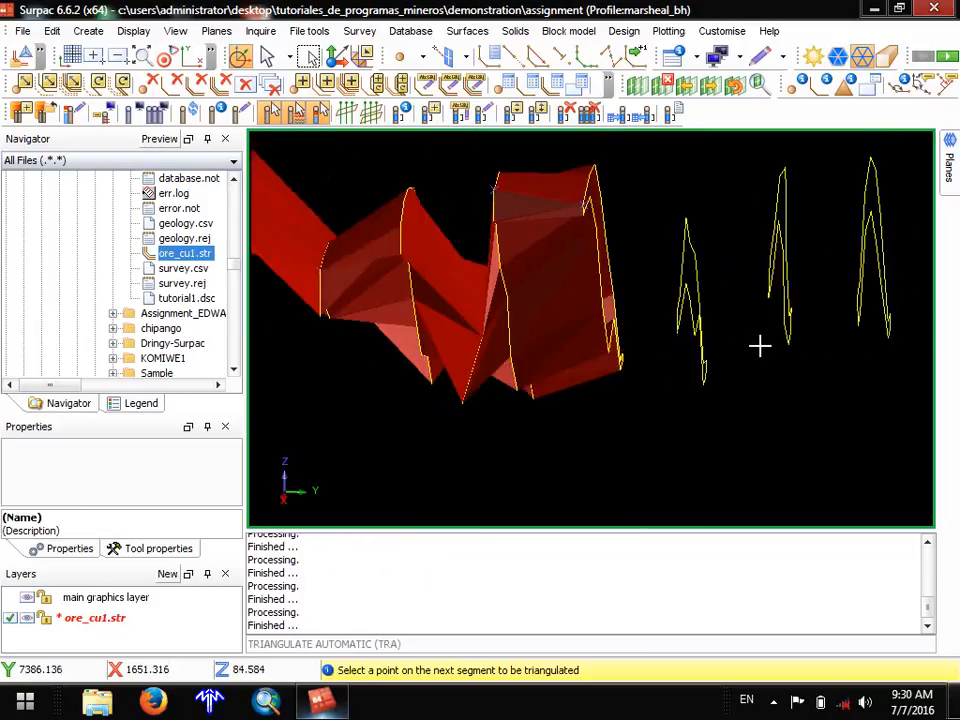
scroll(763, 350, "down", 2)
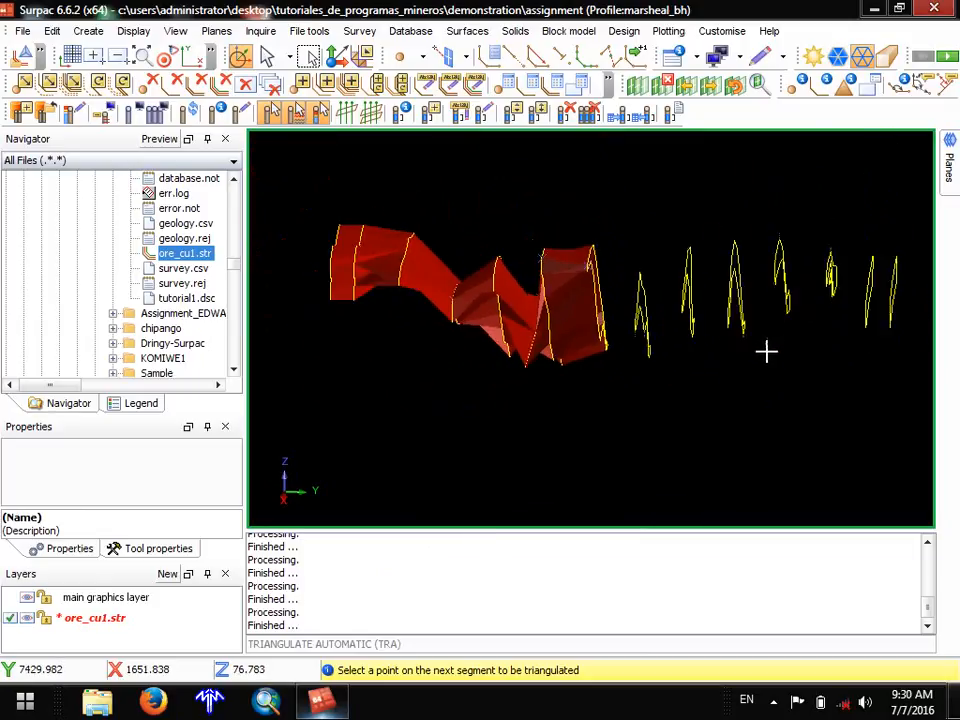
scroll(765, 349, "up", 2)
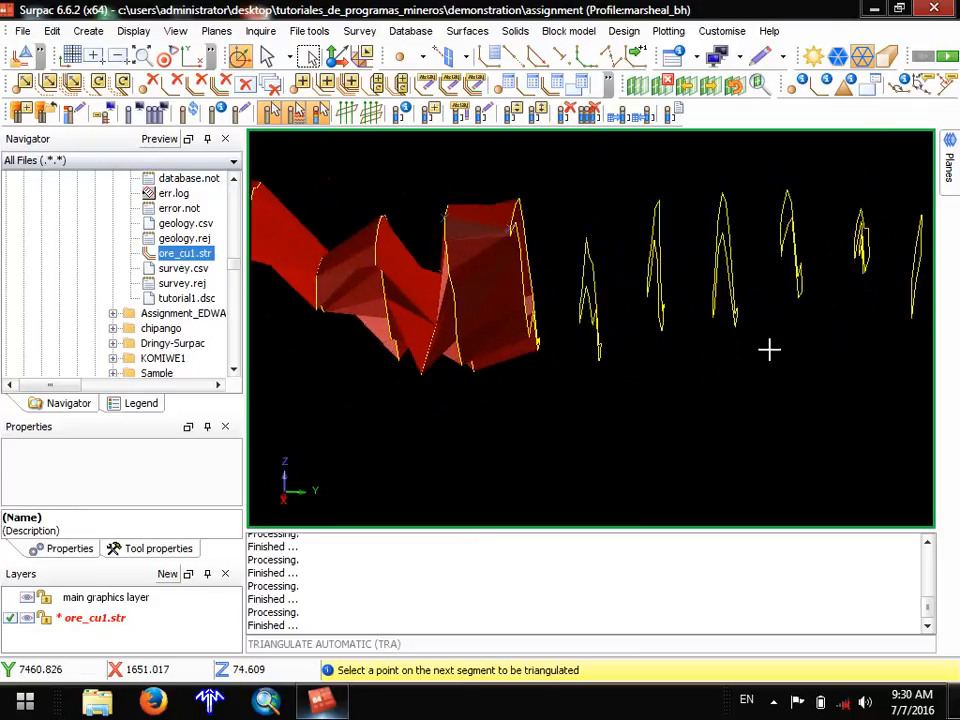
middle_click_drag(506, 334, 366, 321)
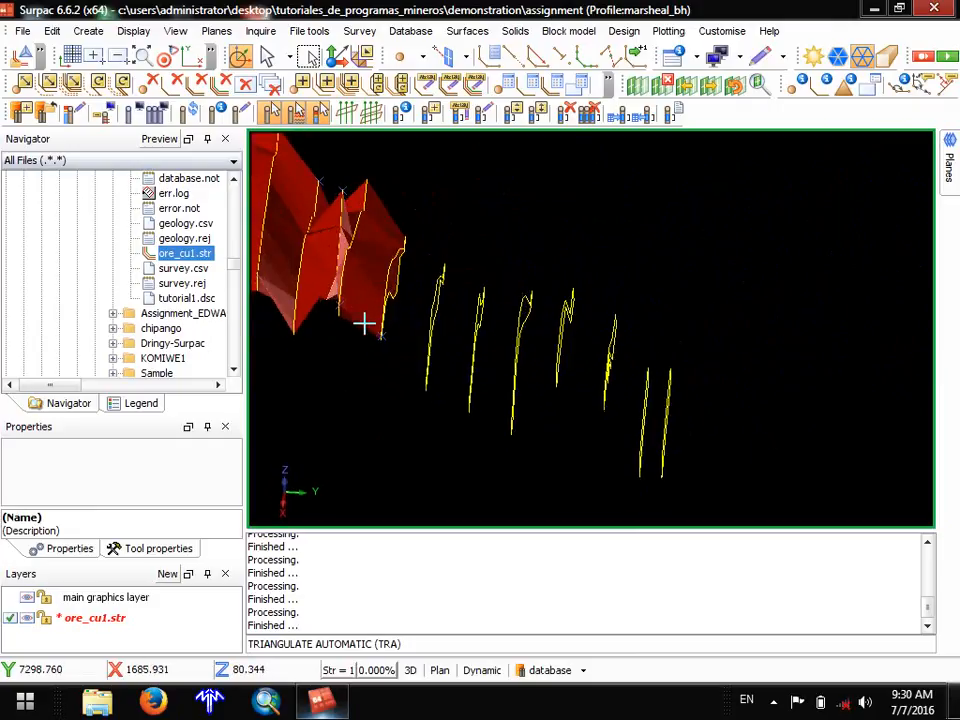
left_click(463, 648)
key("Return")
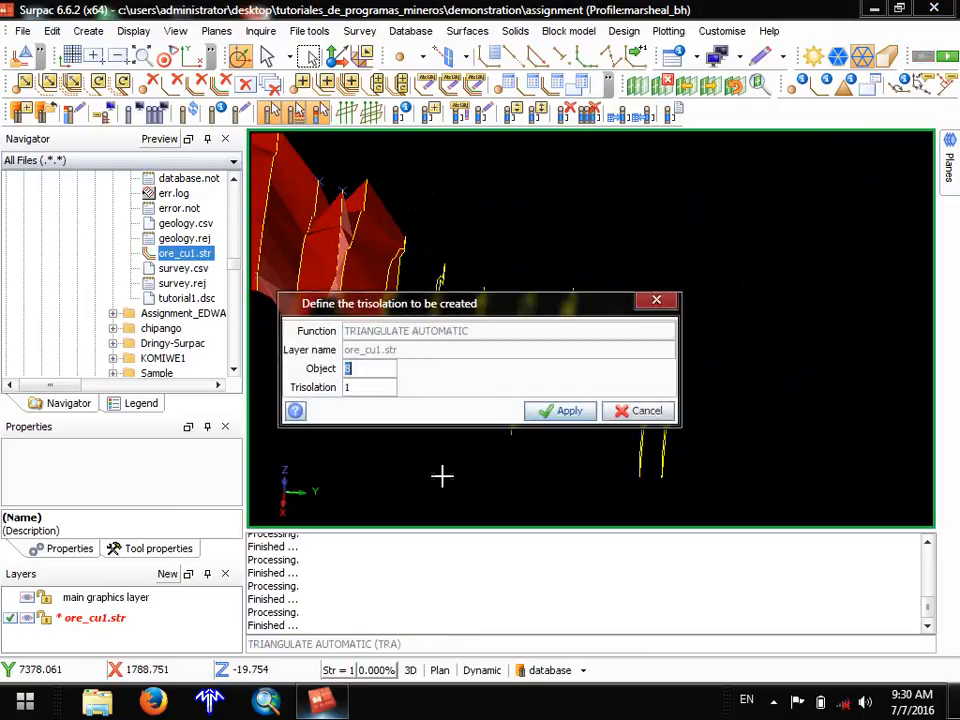
left_click(530, 410)
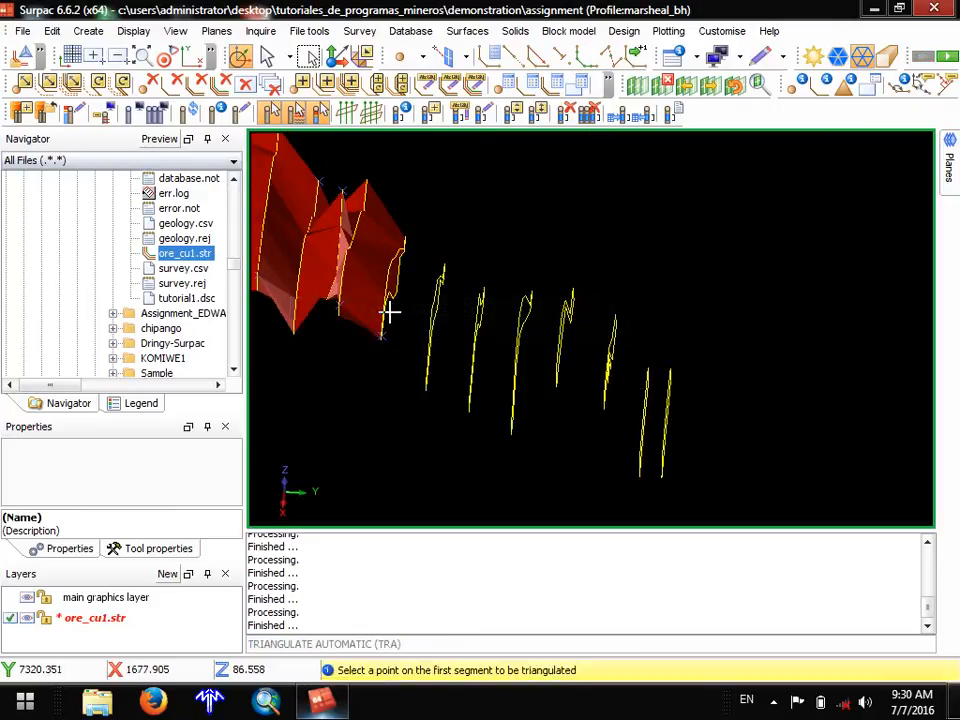
left_click(388, 308)
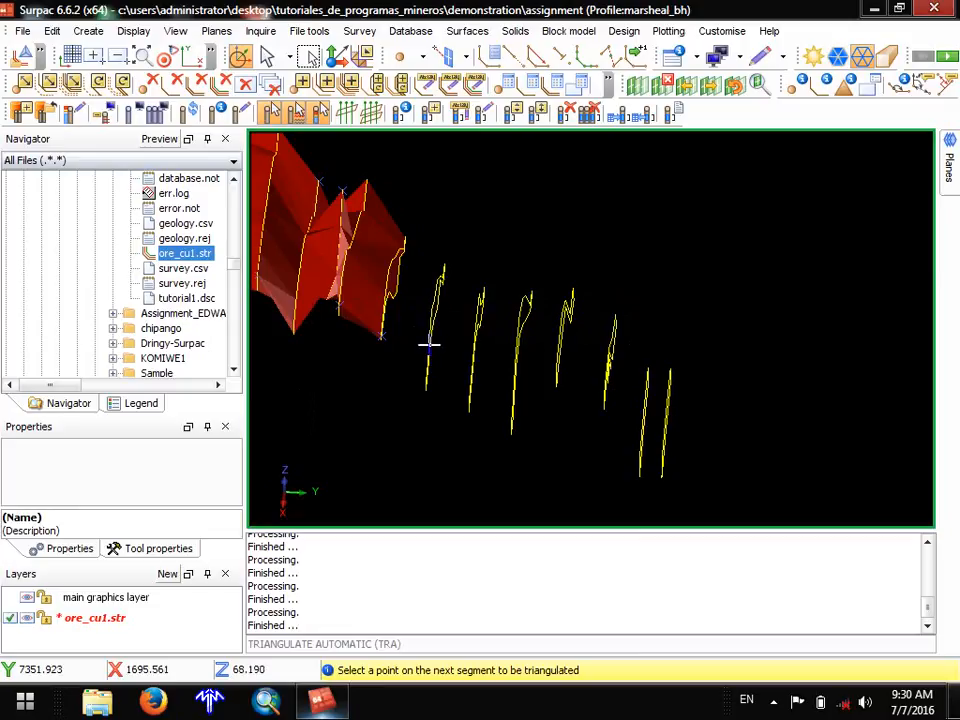
left_click(431, 340)
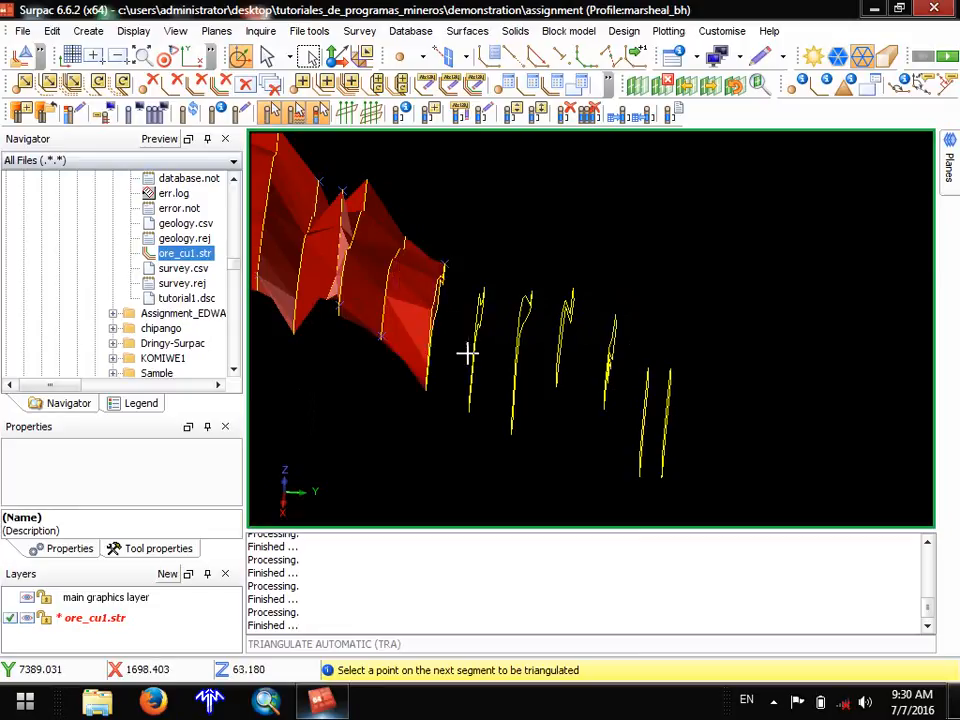
left_click(481, 356)
left_click(519, 364)
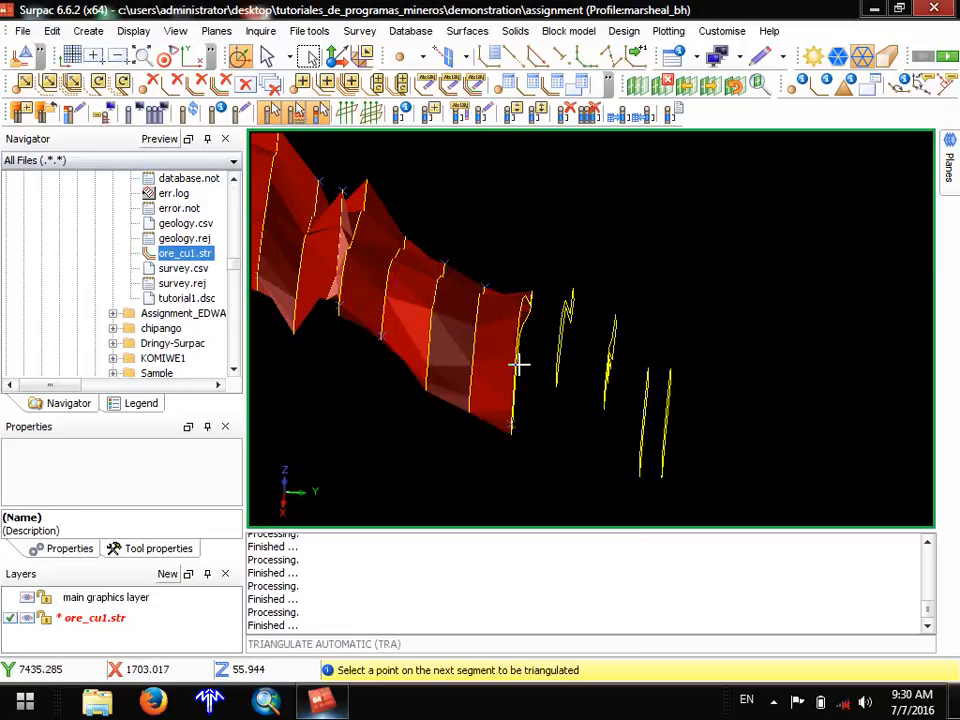
left_click(553, 363)
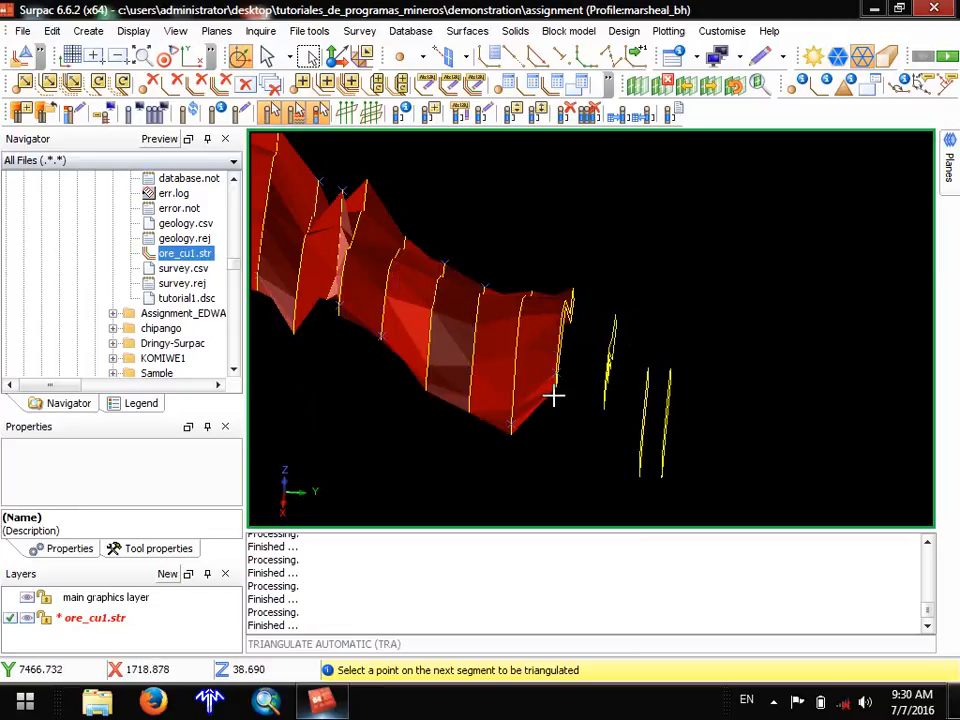
key("Escape")
Set up another one-segment-to-two-segments triangulation with object 8, trisolation 1, an unsplit parent and bifurcation points stored in string 32000.
left_click_drag(546, 403, 566, 406)
scroll(776, 326, "up", 2)
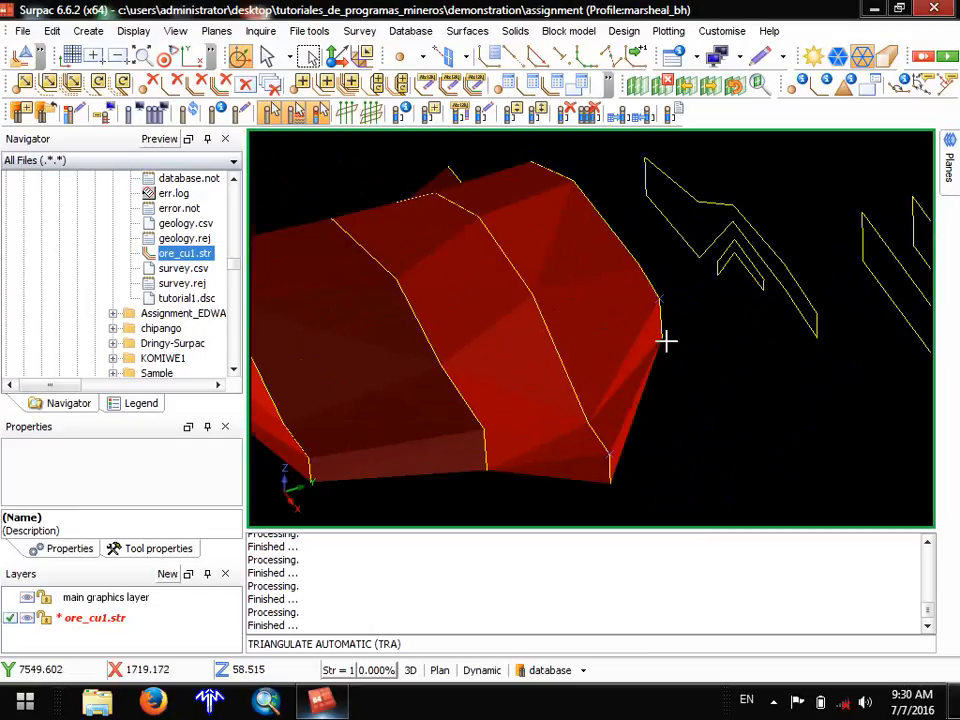
left_click_drag(664, 341, 533, 350)
scroll(533, 350, "up", 4)
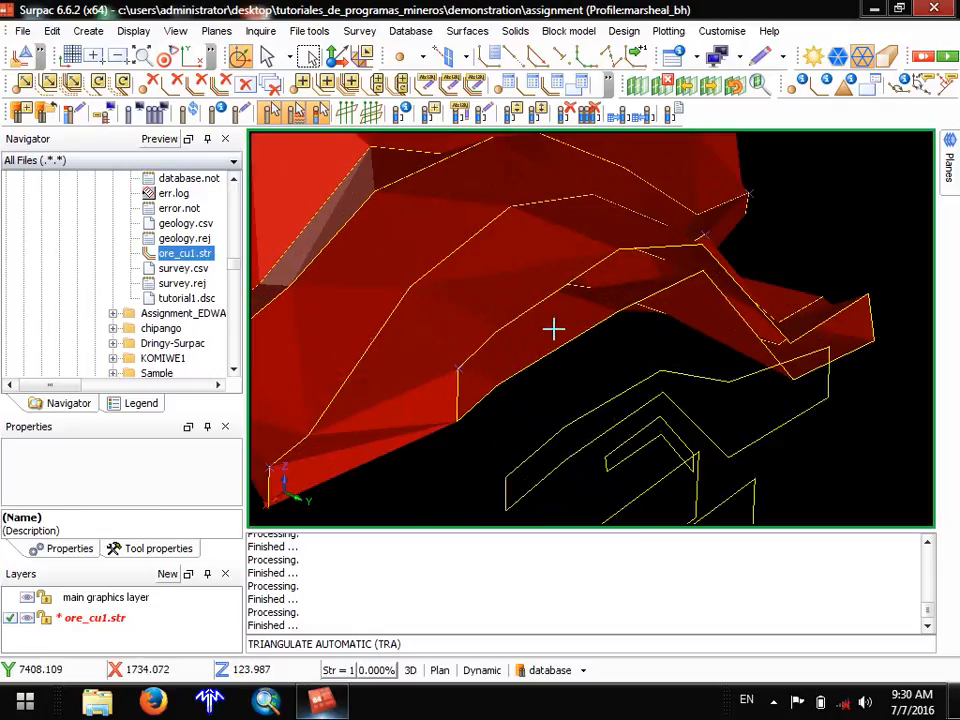
left_click_drag(499, 414, 548, 417)
scroll(868, 321, "down", 4)
scroll(718, 358, "up", 6)
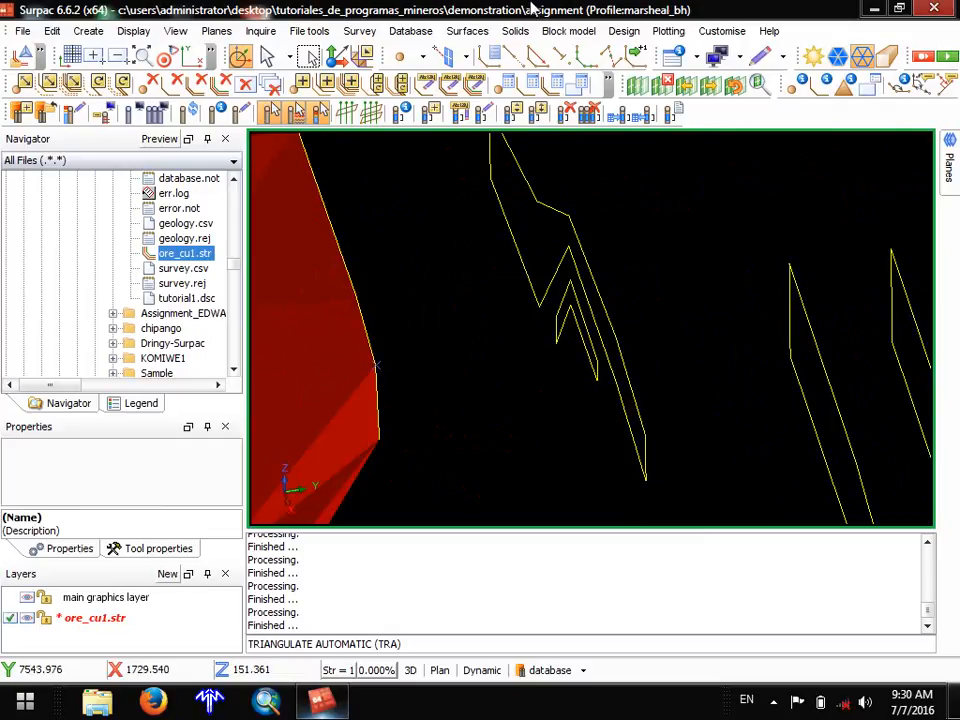
left_click(516, 31)
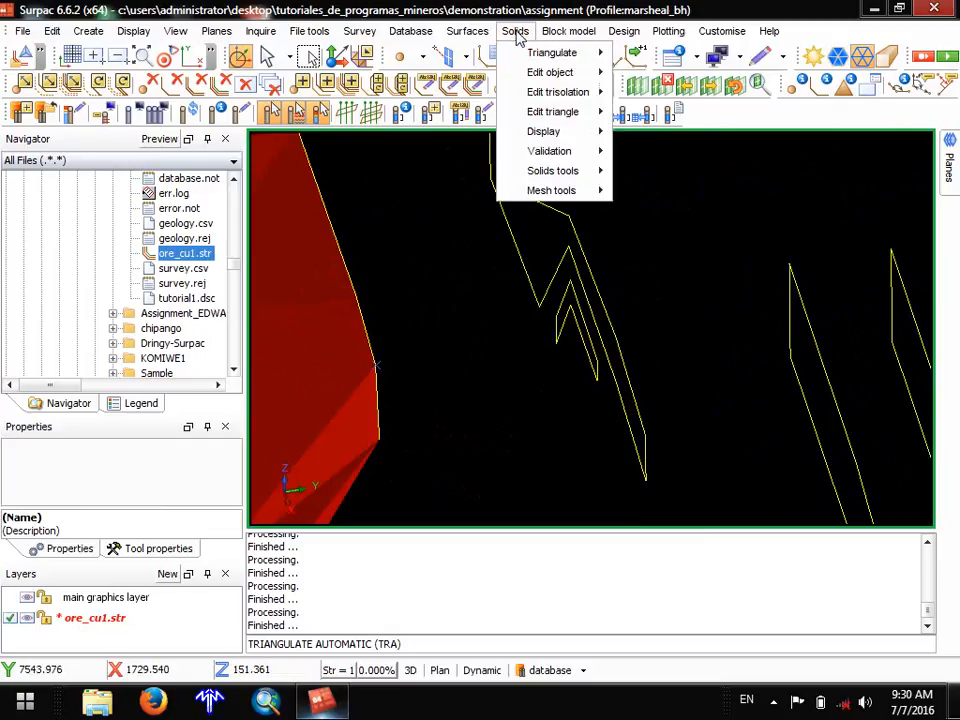
mouse_move(545, 52)
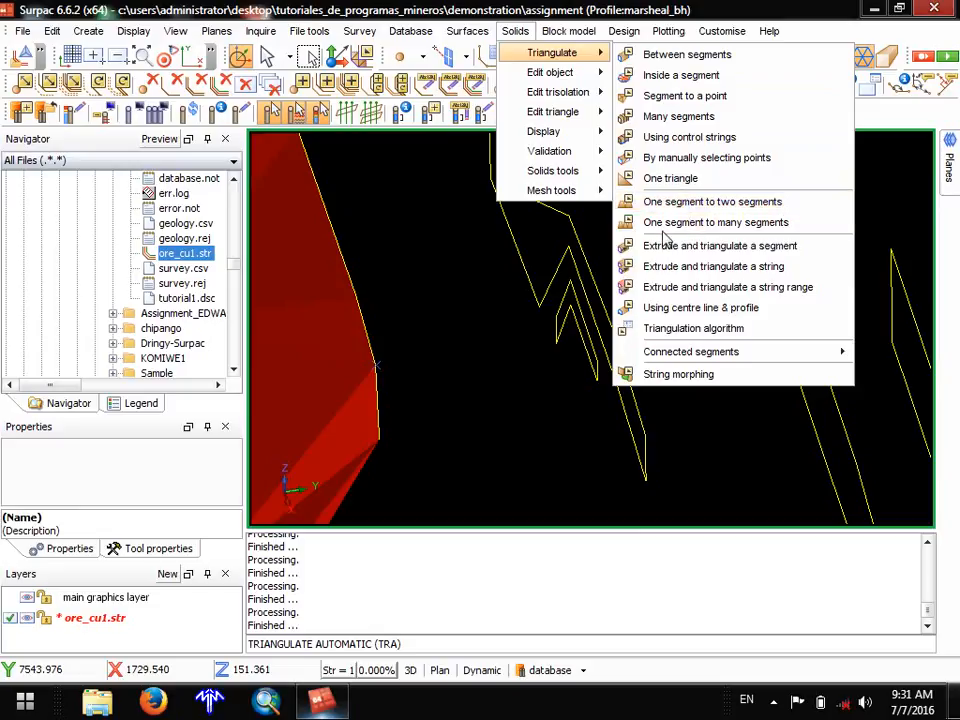
left_click(690, 203)
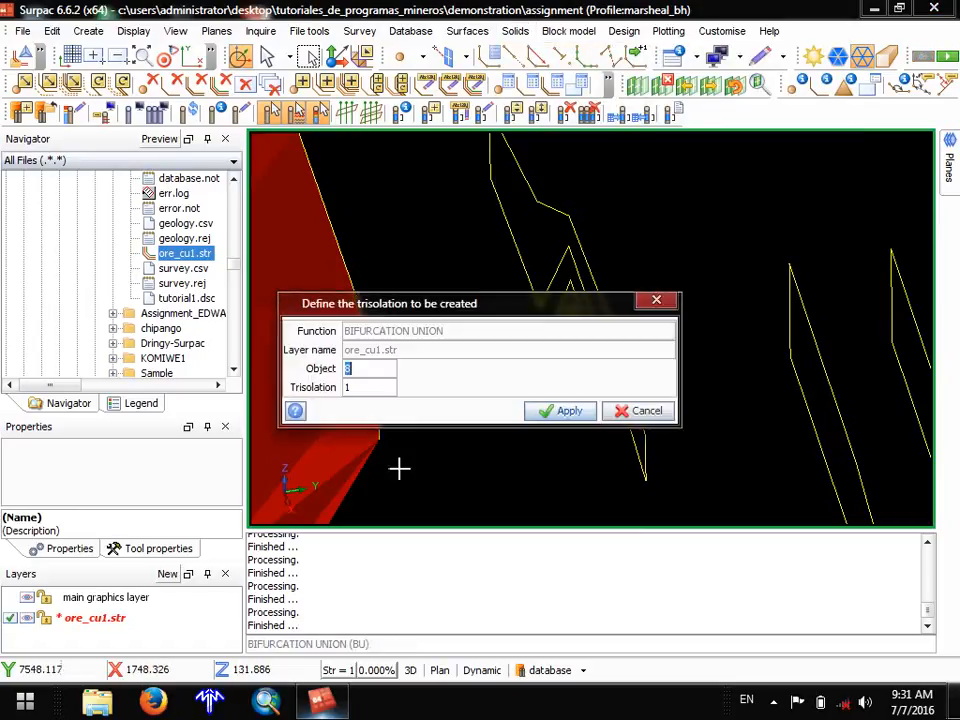
left_click(557, 412)
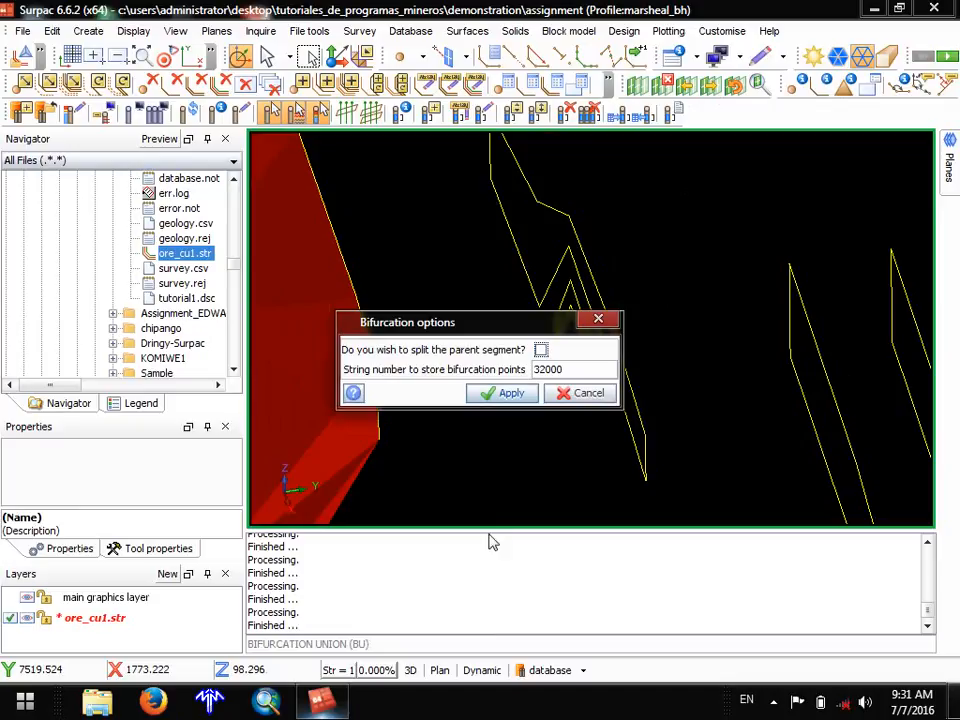
left_click(505, 393)
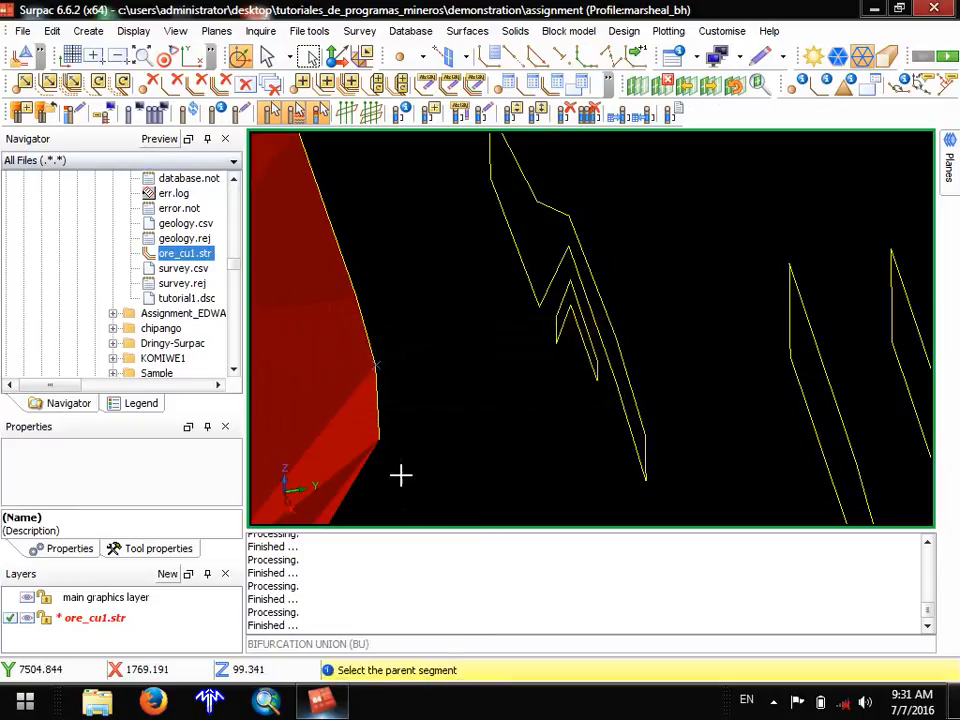
Bifurcate the solid's open end outline as parent into the next section's large outline and small chevron-shaped outline as children.
left_click(376, 362)
left_click(476, 385)
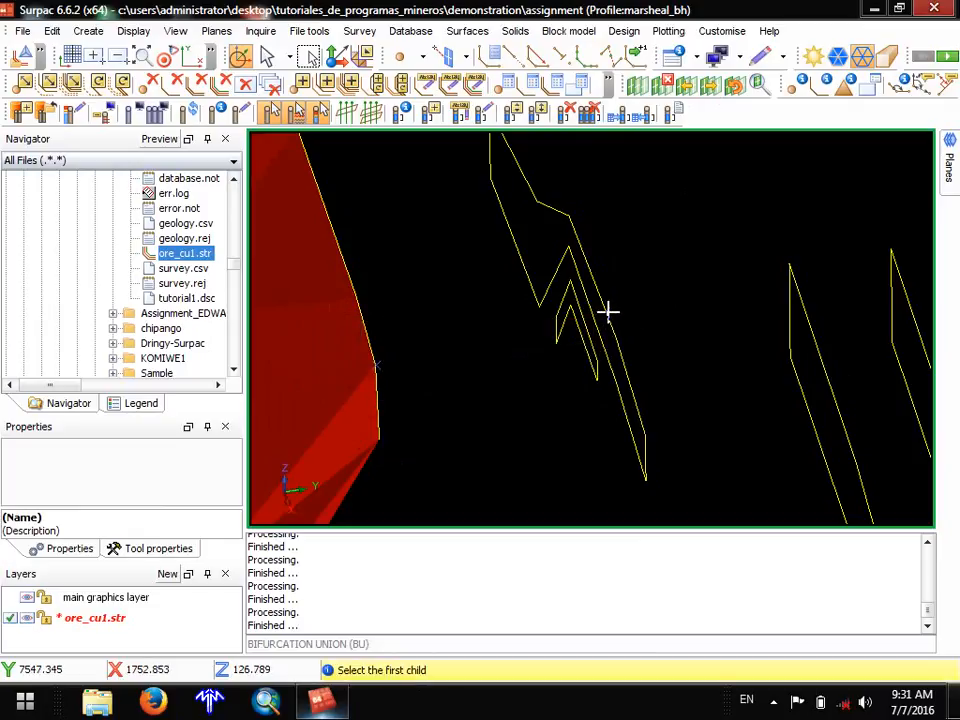
left_click(608, 312)
left_click(497, 387)
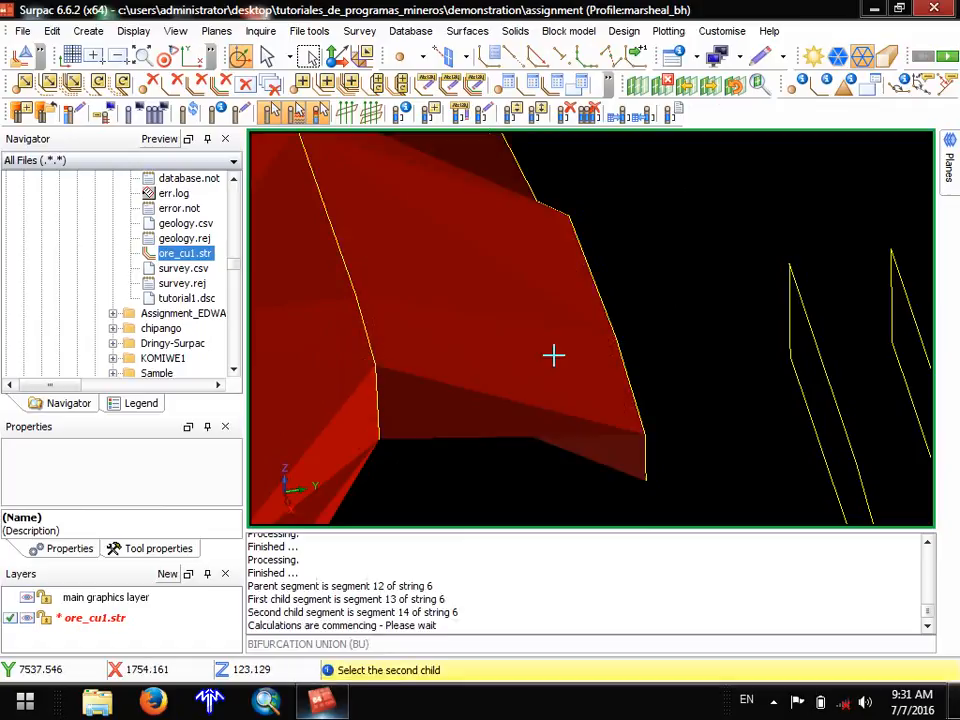
Bifurcate the nearer remaining outline as parent into the solid's large outline and chevron-shaped outline, using one segment to two segments with object 8, trisolation 1.
middle_click_drag(529, 399, 528, 432)
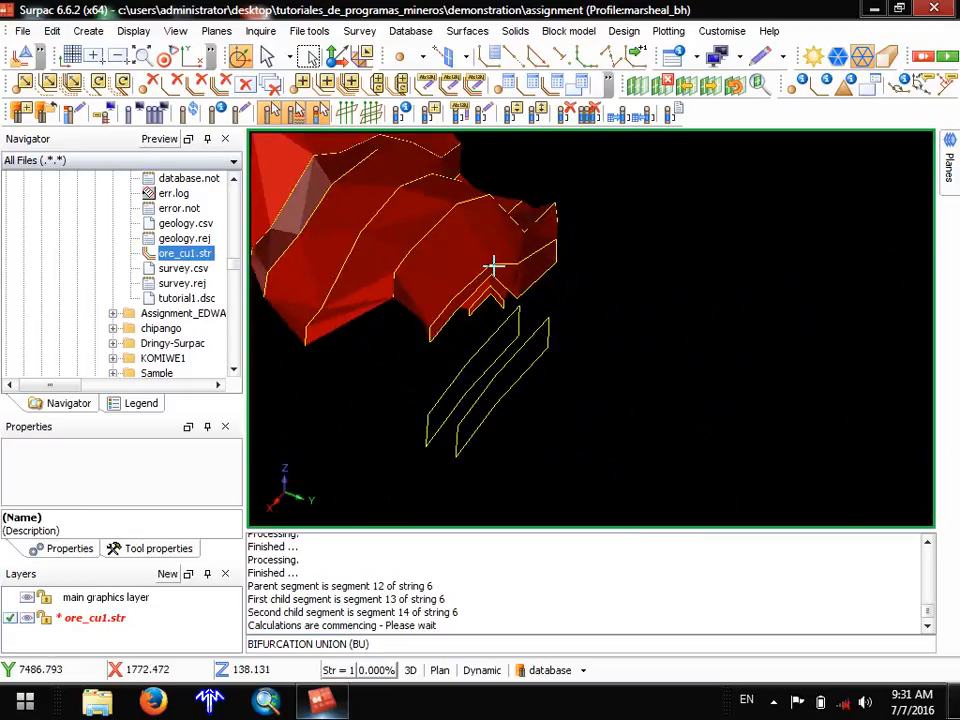
scroll(500, 278, "up", 3)
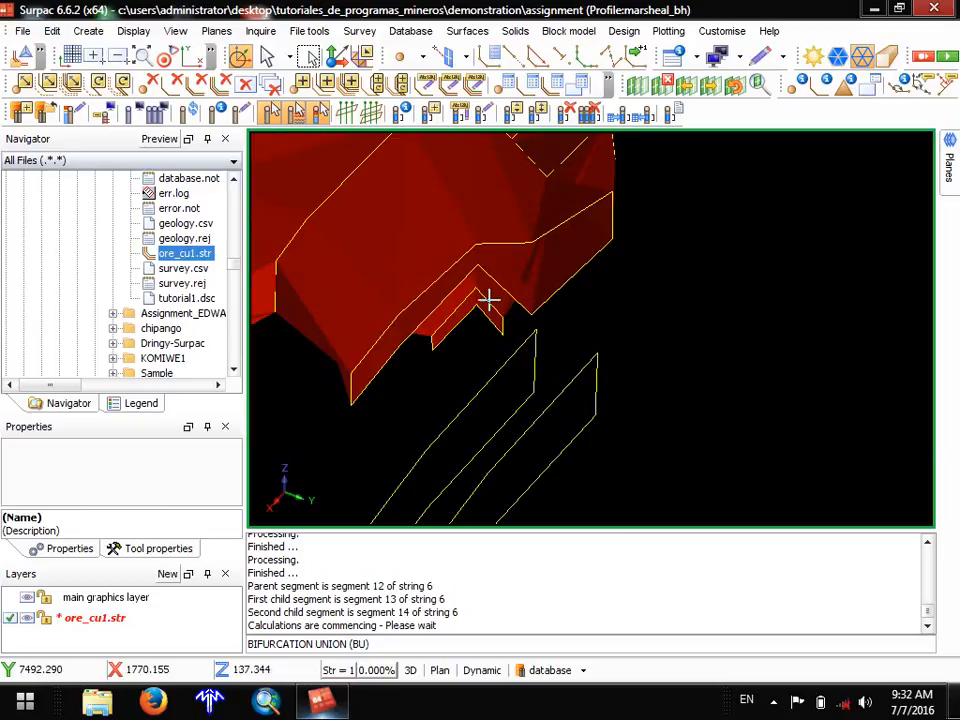
left_click(515, 31)
mouse_move(543, 52)
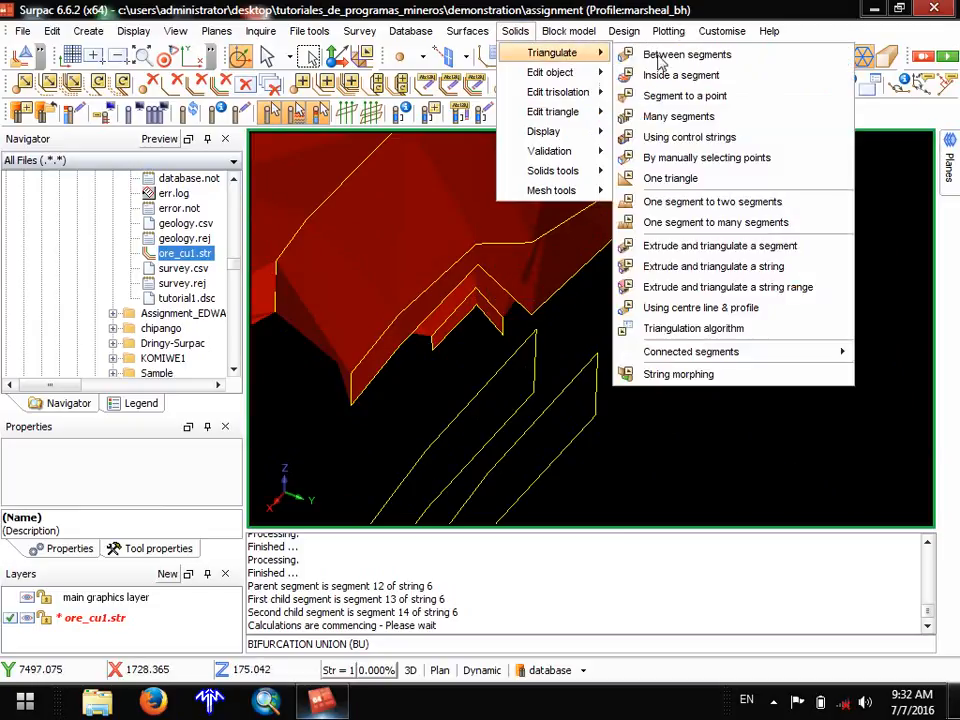
left_click(732, 207)
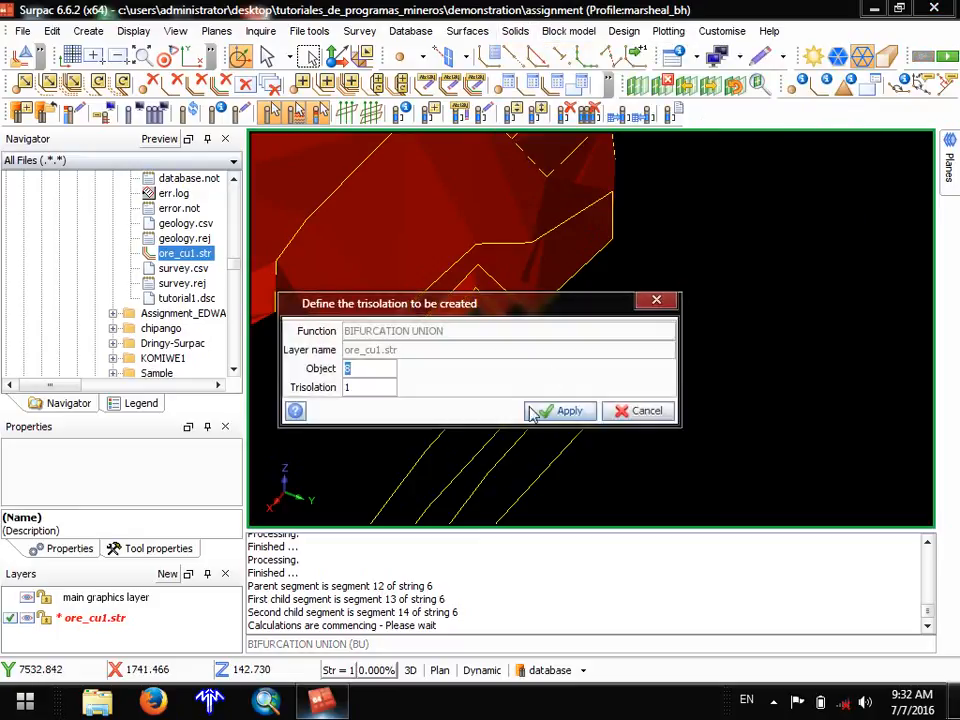
left_click(537, 410)
left_click(508, 393)
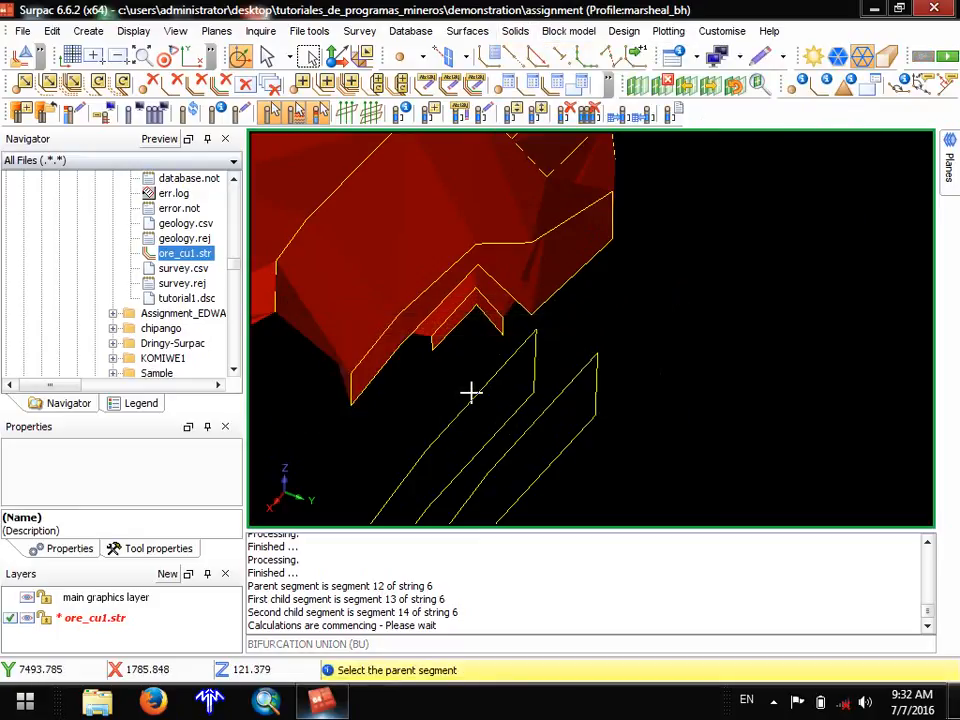
left_click(480, 387)
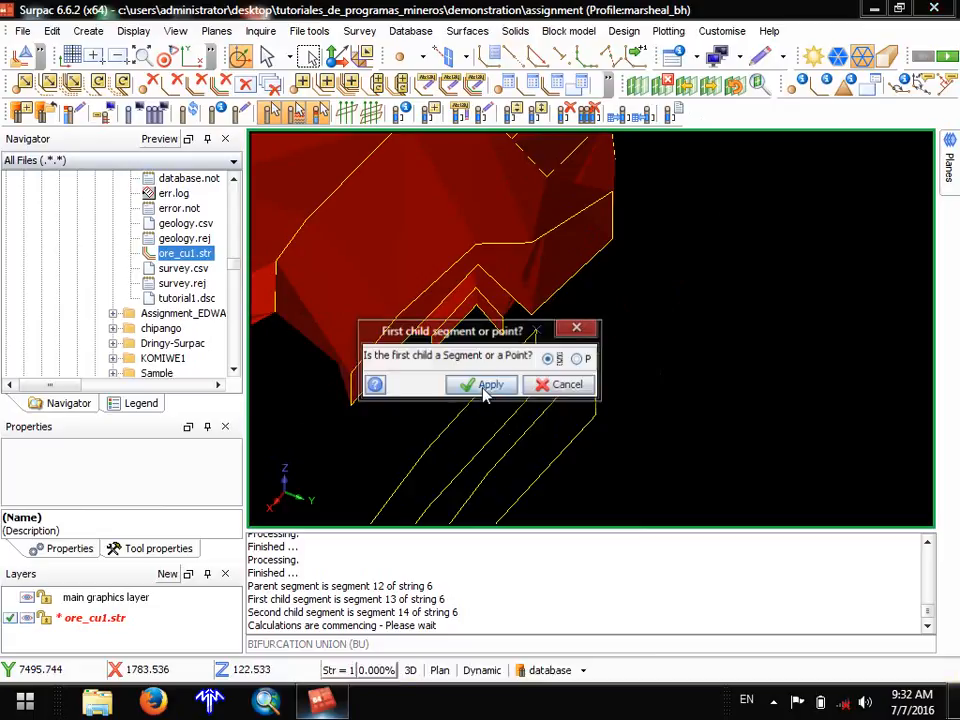
left_click(485, 387)
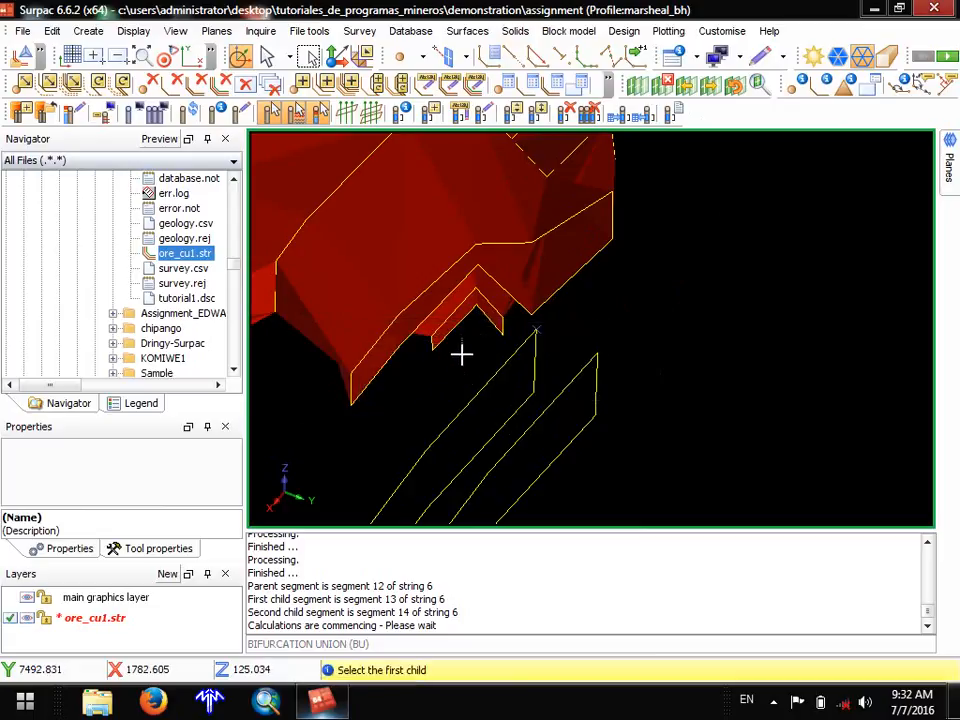
left_click(351, 368)
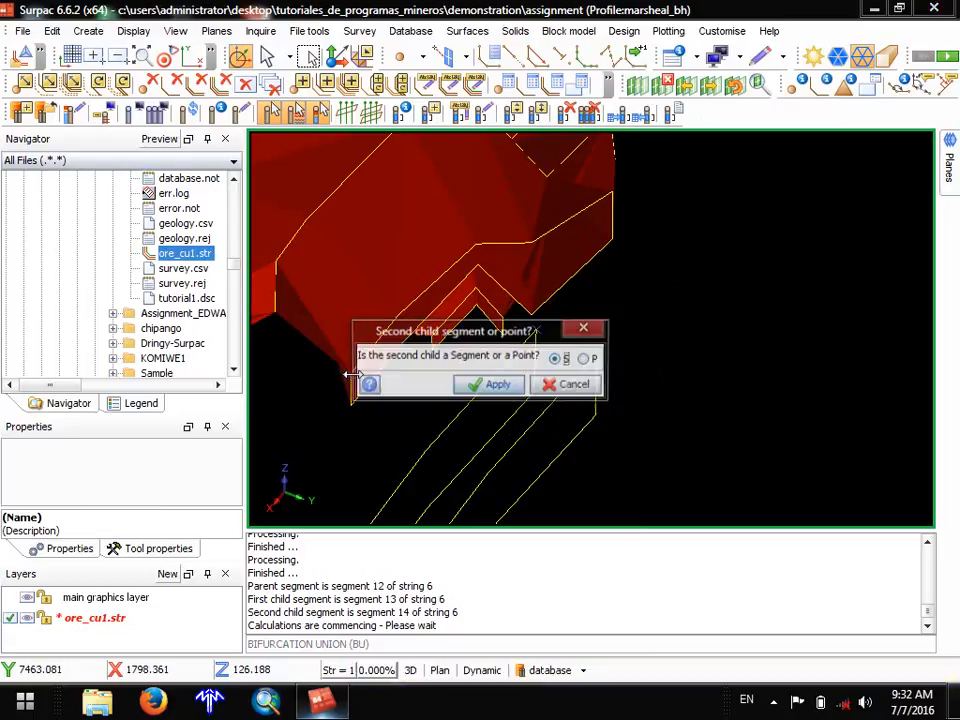
left_click(494, 386)
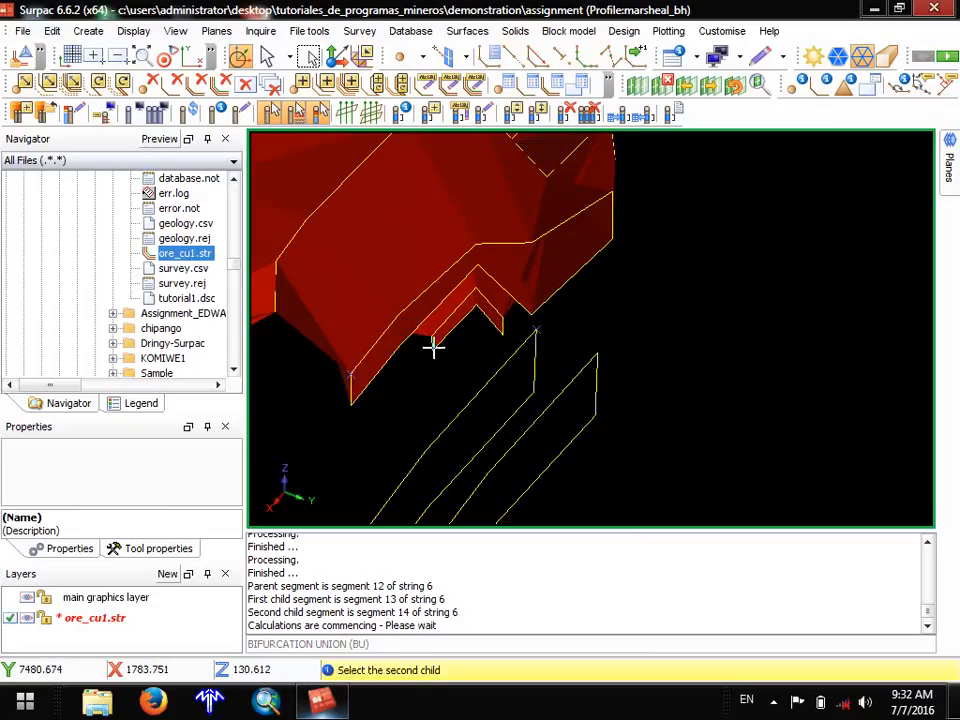
left_click(434, 347)
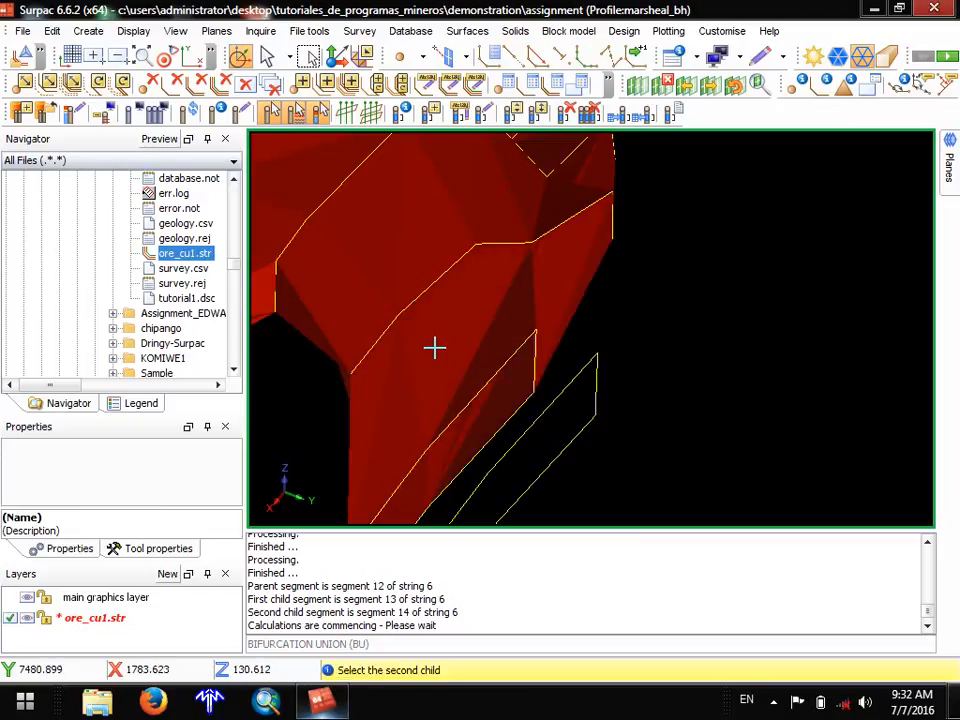
Triangulate between segments from the bifurcation's parent outline to the last remaining outline, keeping object 8 and trisolation 1.
right_click_drag(492, 380, 459, 408)
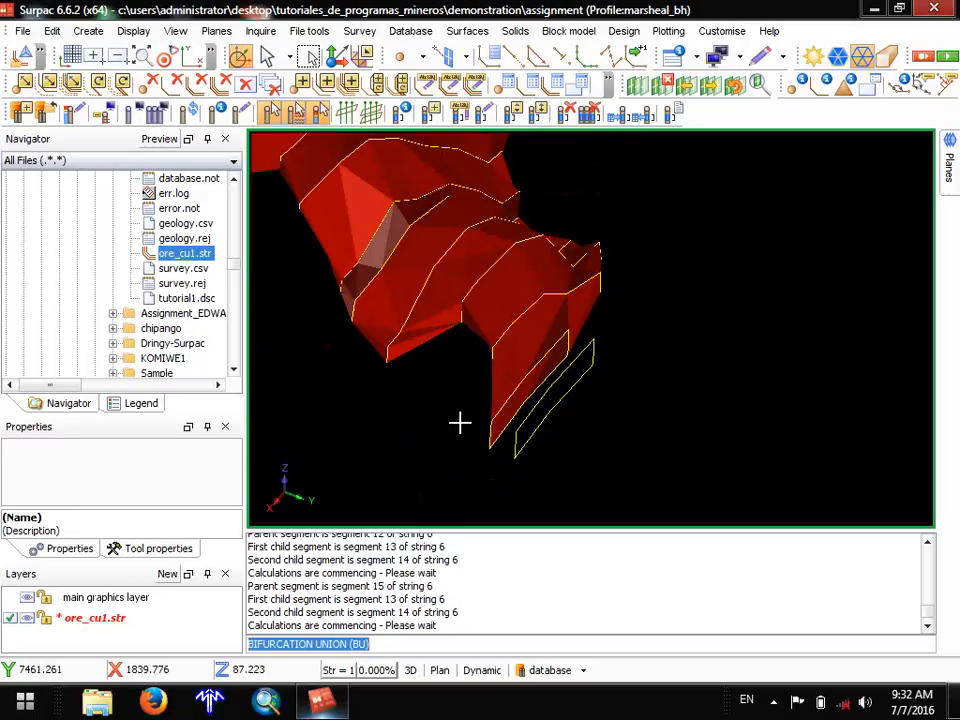
left_click_drag(459, 422, 499, 416)
scroll(698, 331, "up", 4)
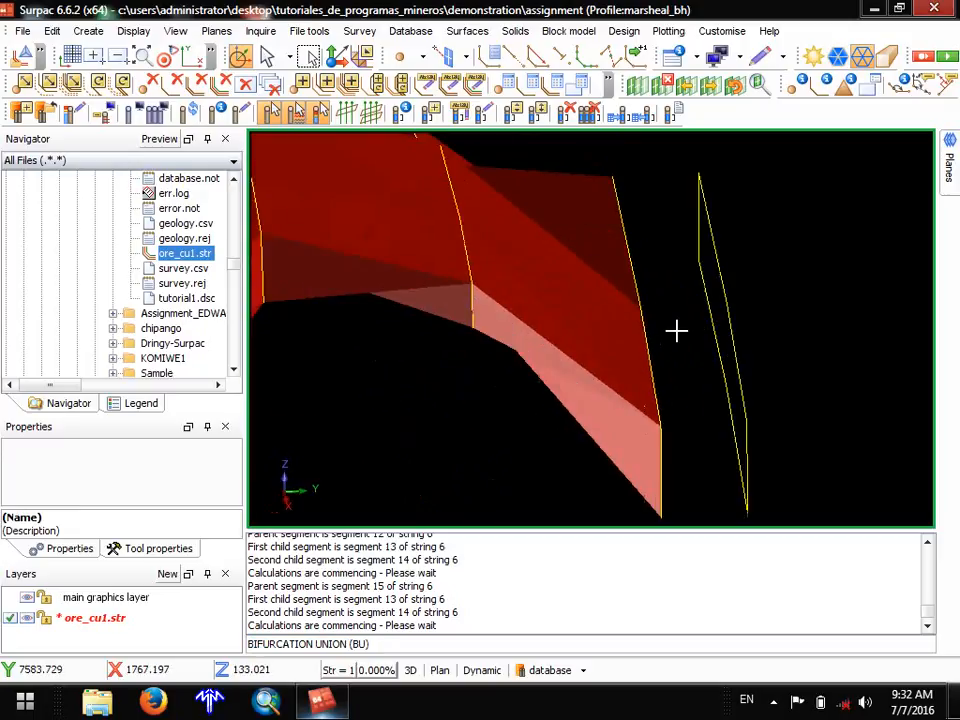
middle_click_drag(655, 365, 529, 350)
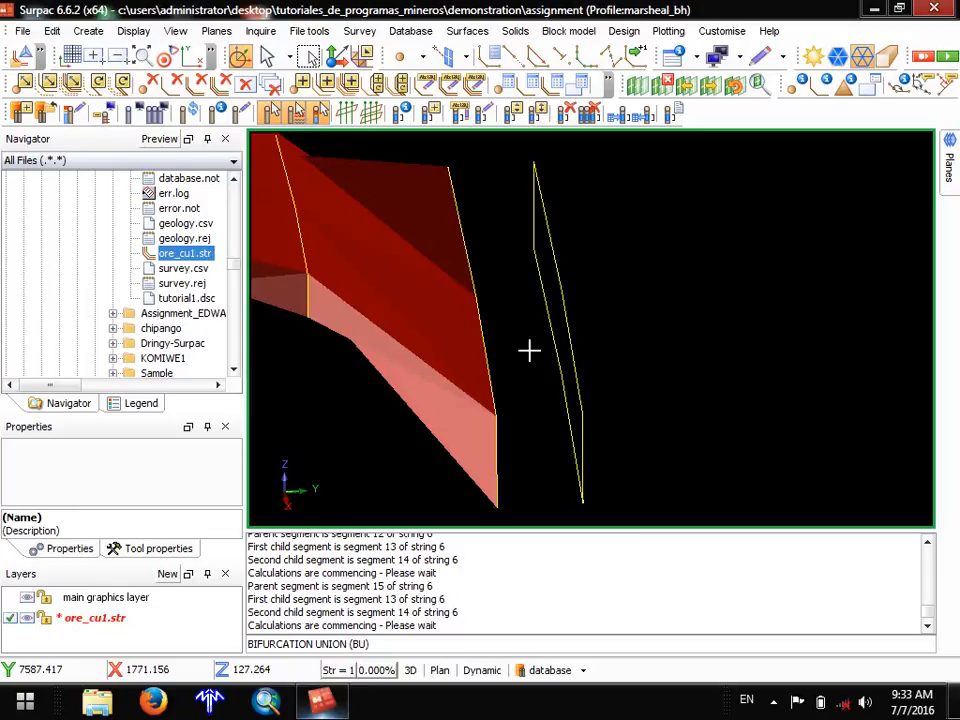
middle_click_drag(461, 341, 748, 358)
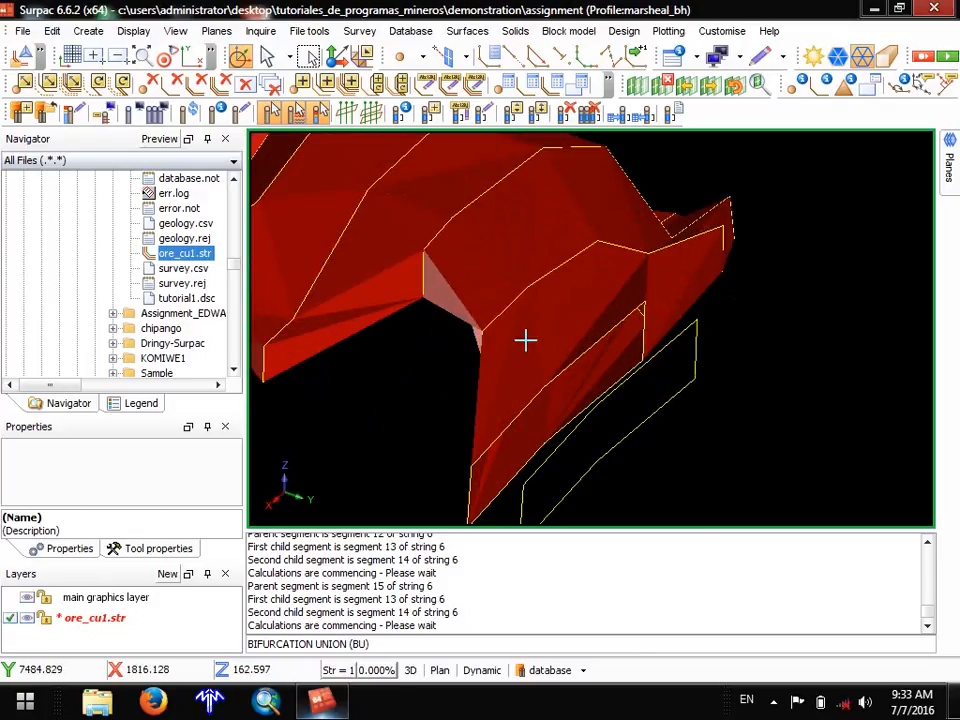
middle_click_drag(525, 341, 656, 304)
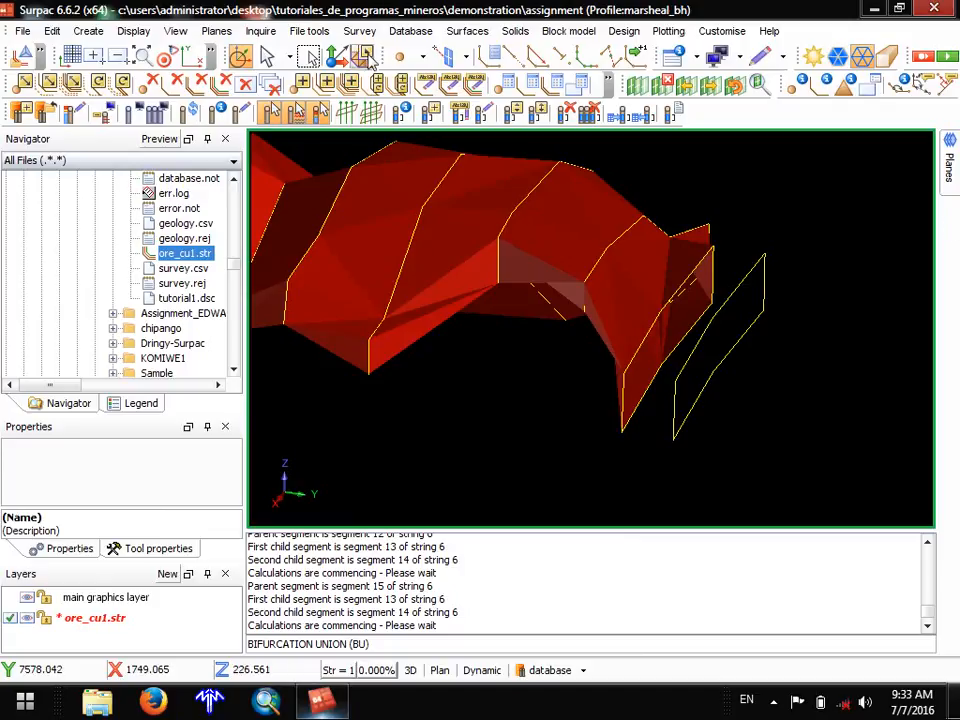
left_click(517, 32)
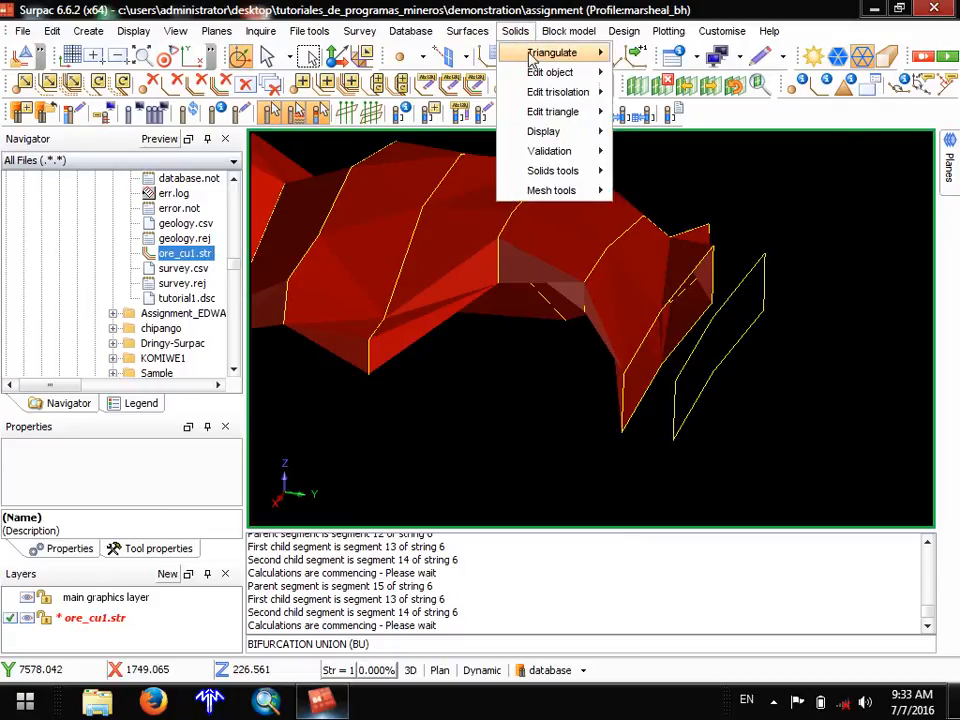
mouse_move(552, 52)
left_click(685, 54)
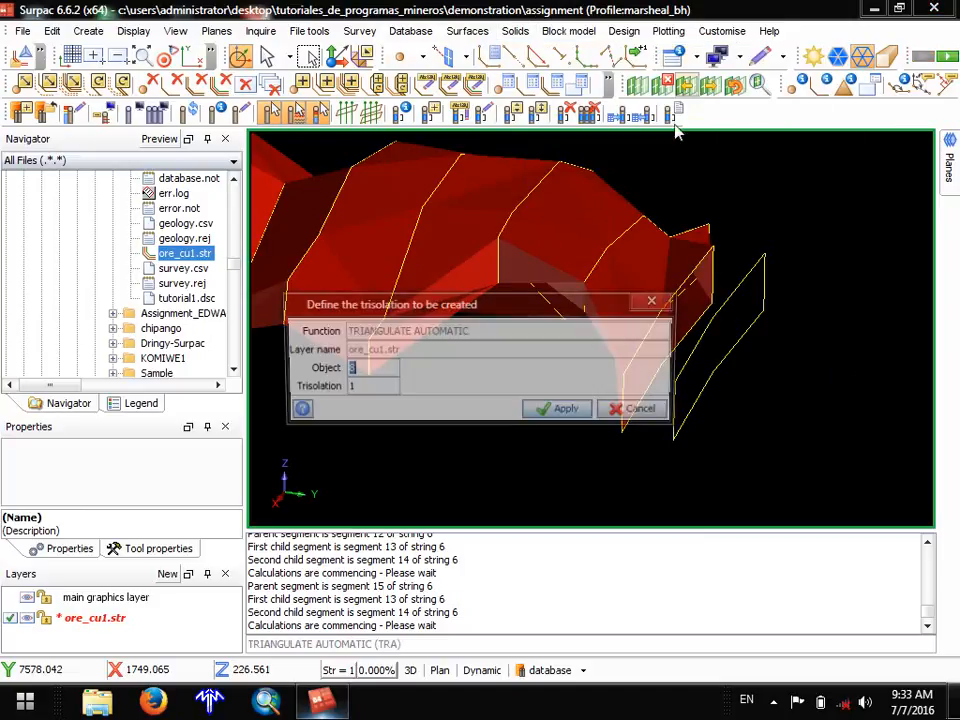
left_click(566, 412)
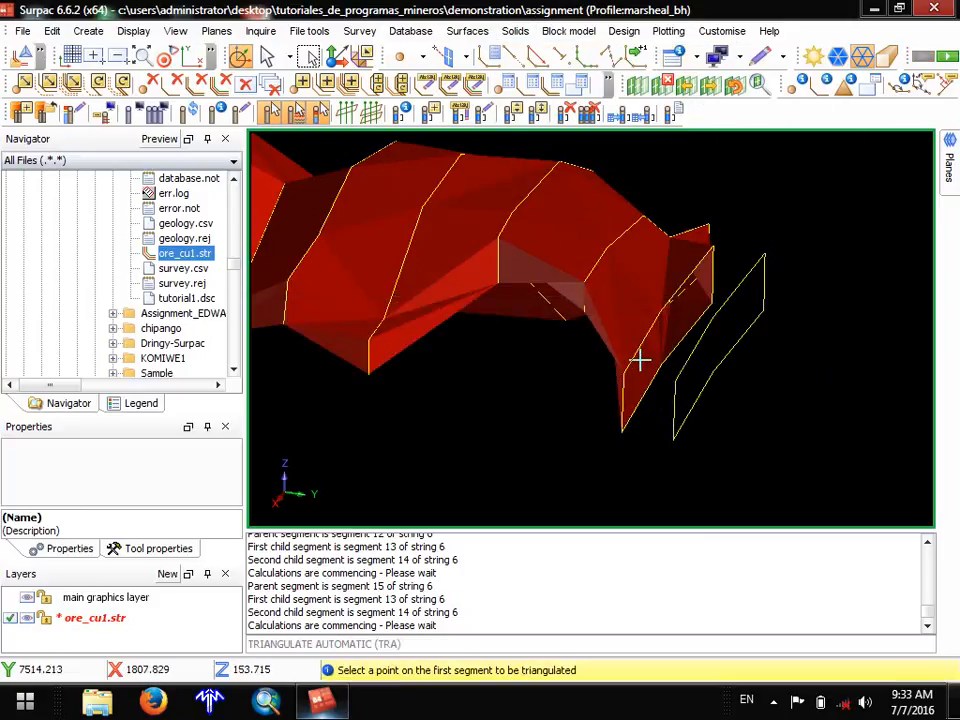
left_click(635, 361)
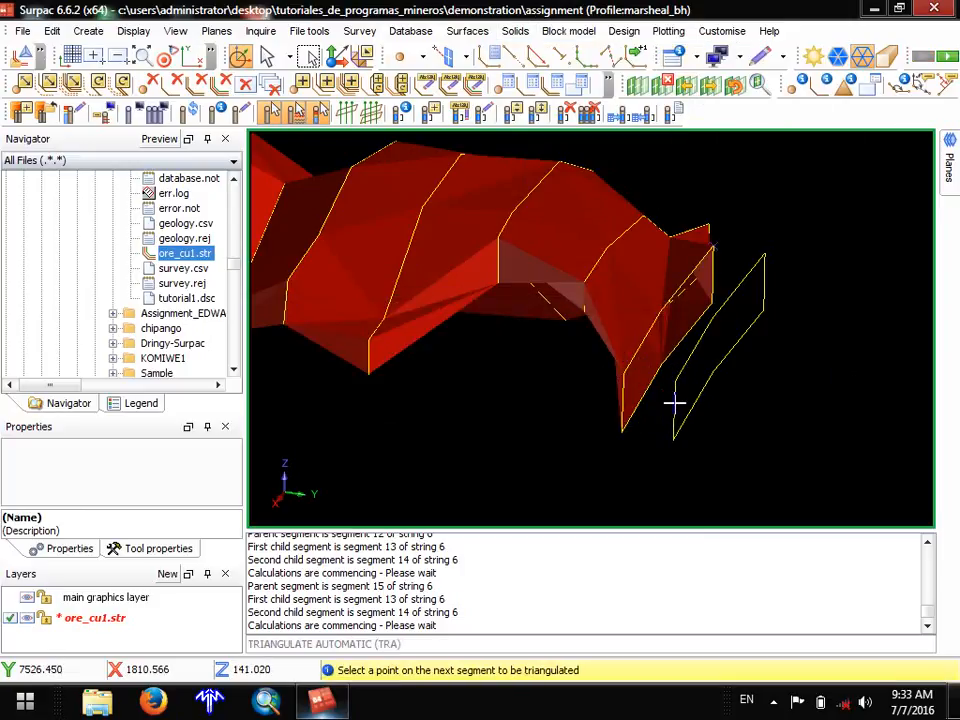
left_click(675, 401)
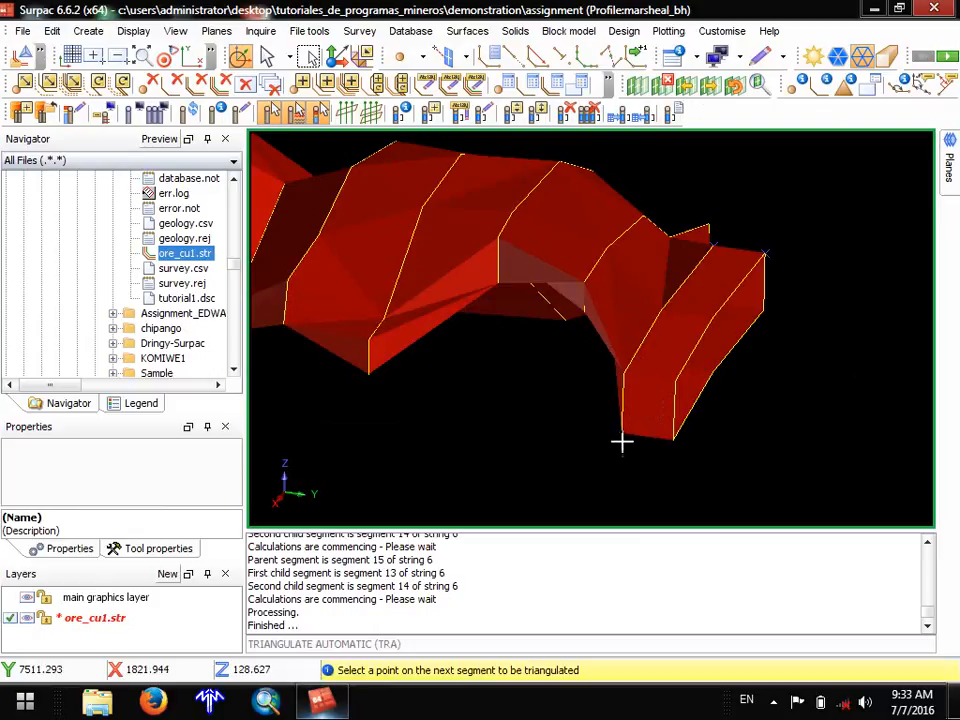
Inspect the whole ore solid from several sides, examining its end outlines for open faces.
middle_click_drag(622, 447, 473, 358)
scroll(436, 372, "down", 6)
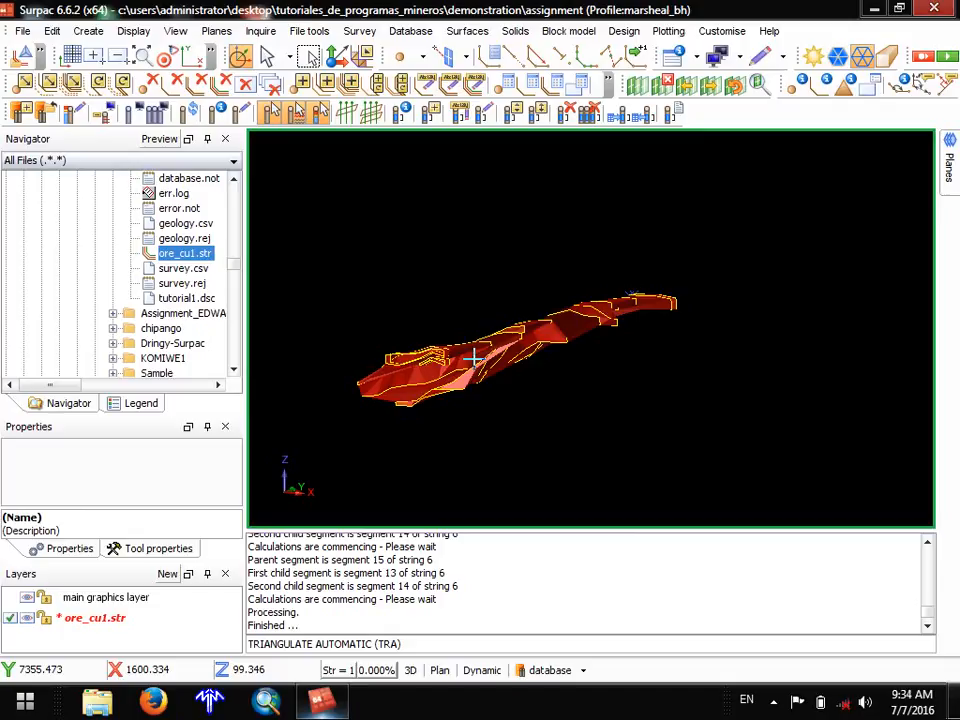
left_click_drag(429, 364, 442, 371)
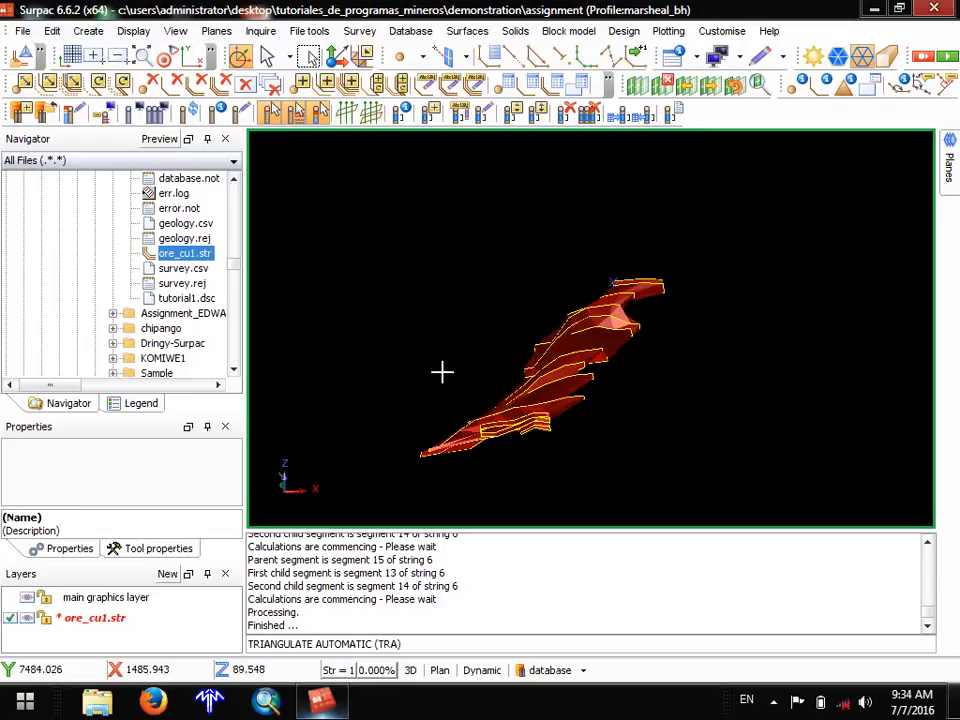
scroll(585, 446, "up", 3)
scroll(360, 307, "up", 2)
scroll(370, 290, "up", 2)
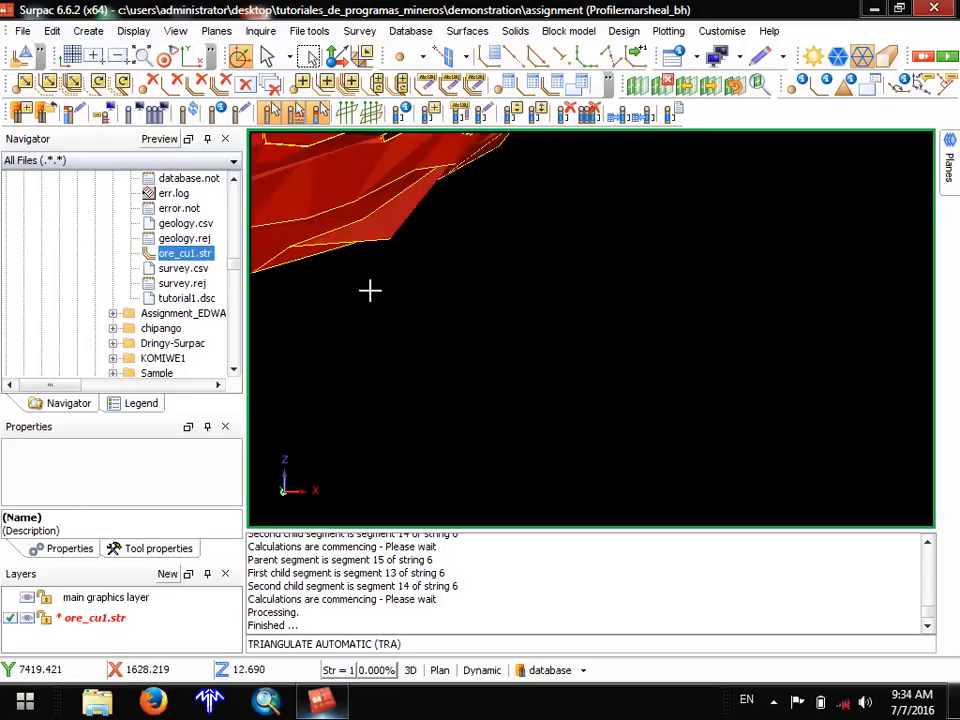
scroll(370, 290, "down", 5)
left_click_drag(418, 225, 467, 317)
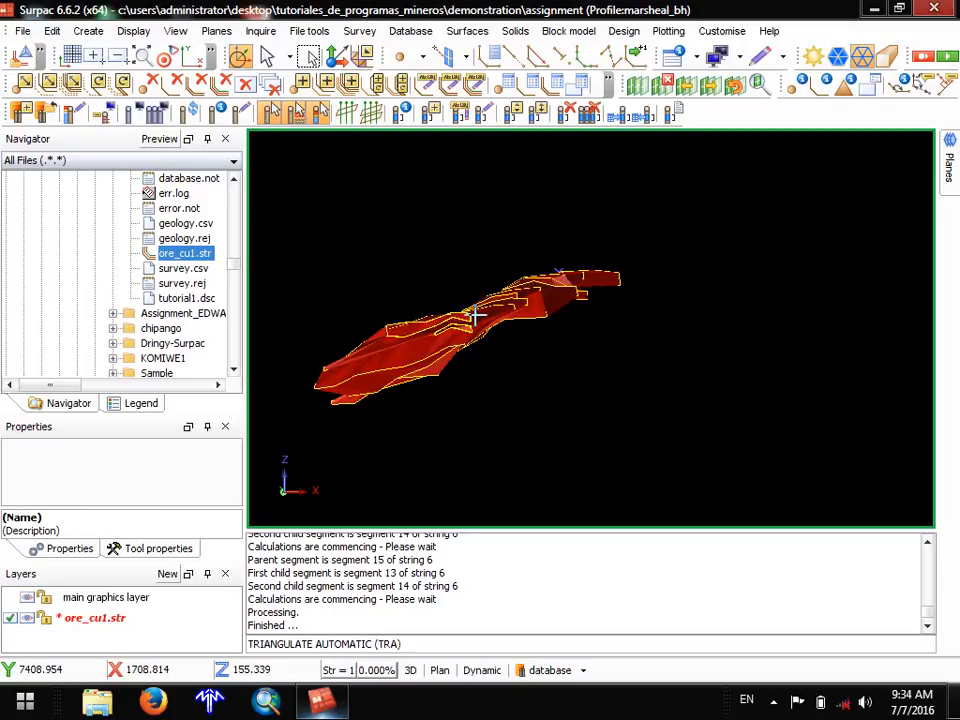
left_click_drag(450, 323, 776, 219)
left_click_drag(705, 272, 547, 294)
scroll(604, 322, "up", 5)
scroll(499, 304, "up", 2)
scroll(562, 275, "down", 2)
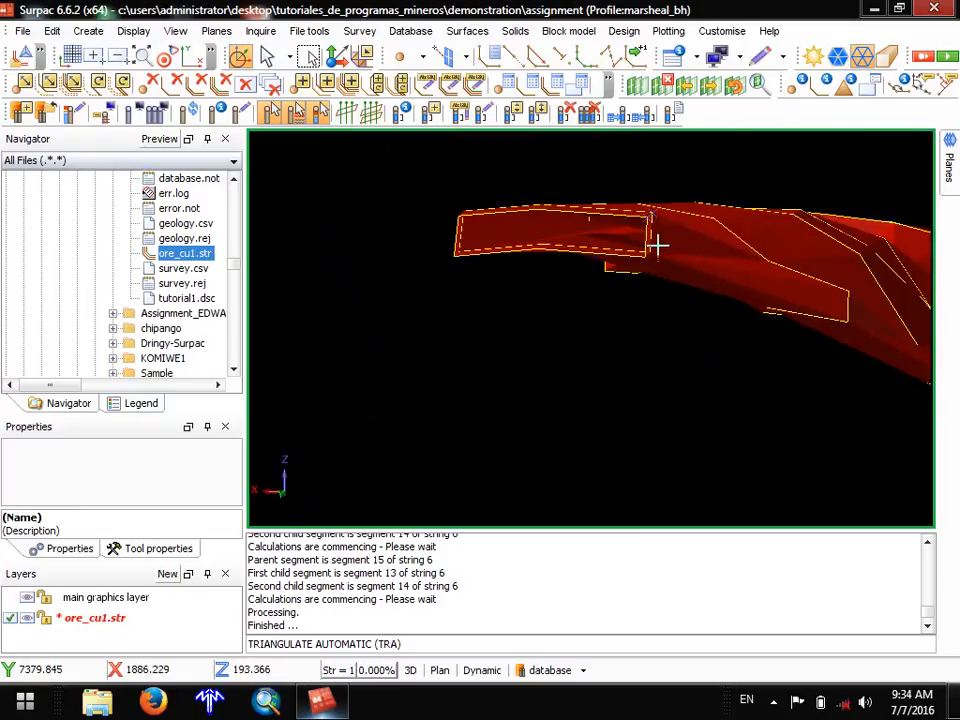
left_click_drag(658, 244, 497, 315)
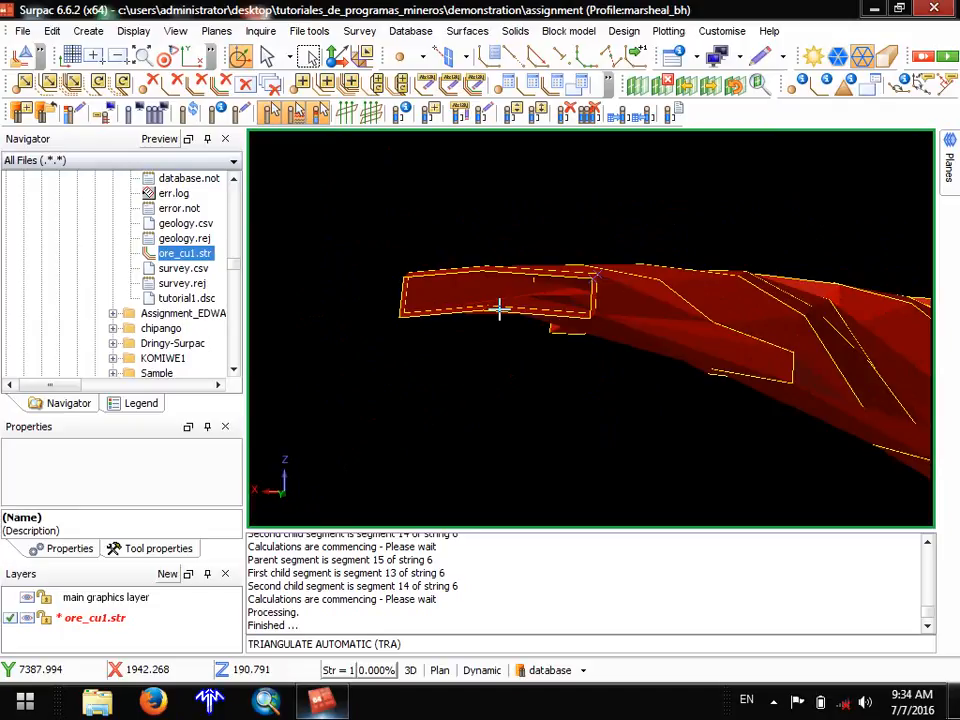
scroll(549, 319, "down", 3)
left_click_drag(567, 289, 668, 296)
scroll(583, 267, "down", 3)
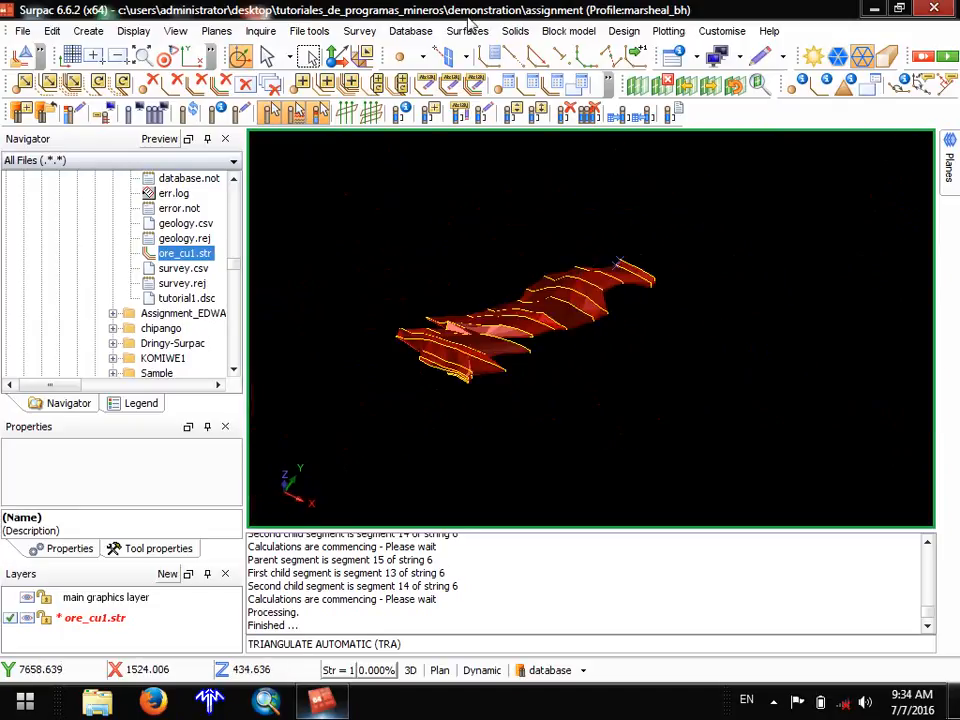
Set up triangulation inside a segment with object 8 and trisolation 1.
left_click(513, 31)
mouse_move(565, 52)
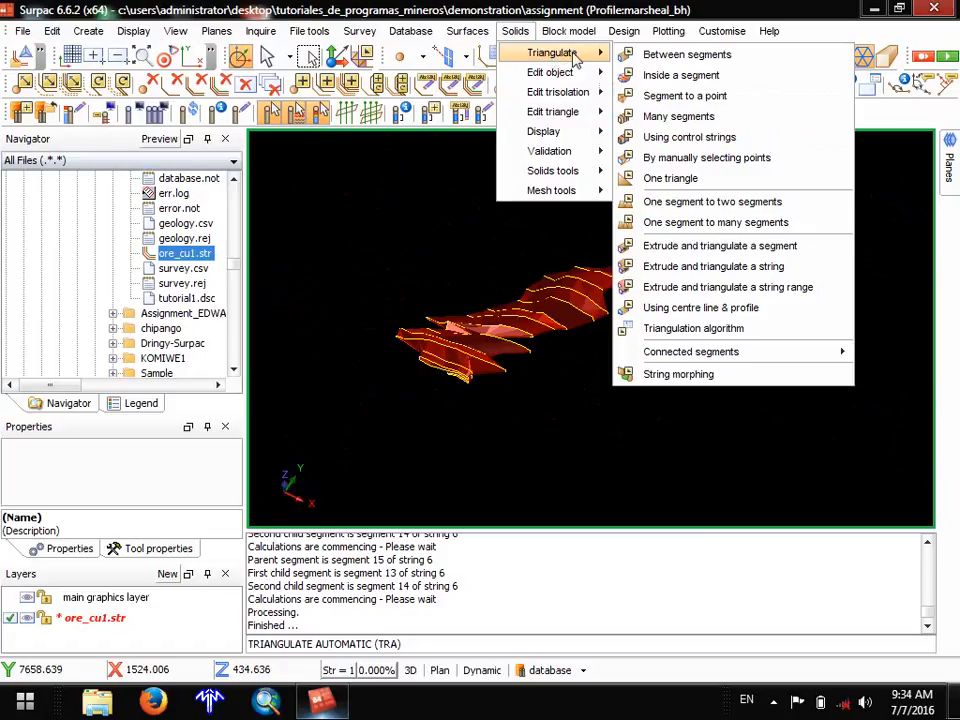
left_click(661, 80)
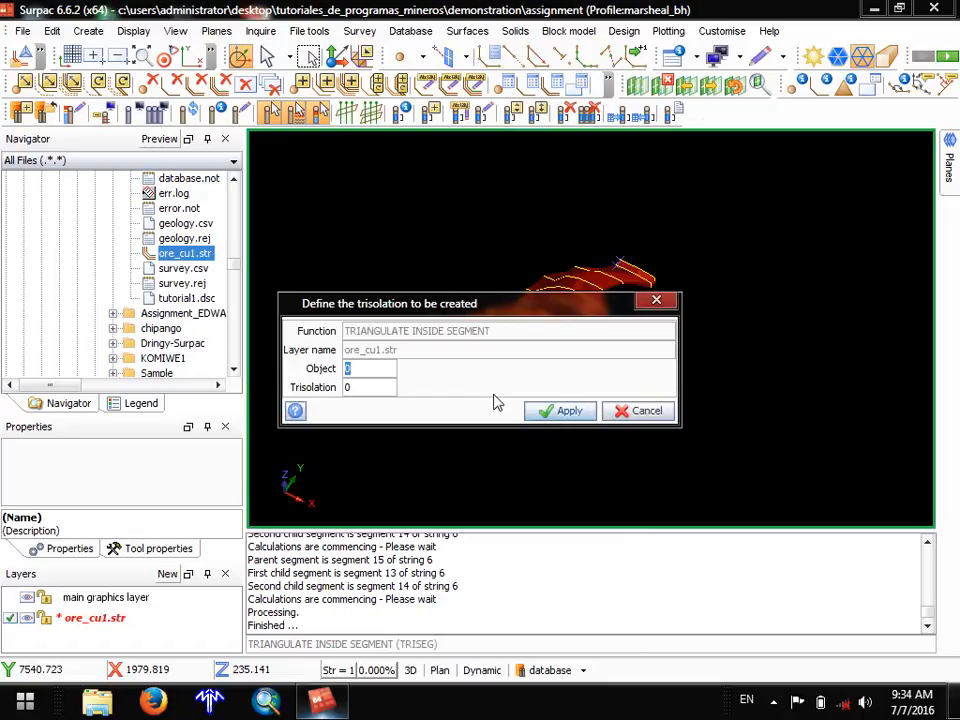
type("8")
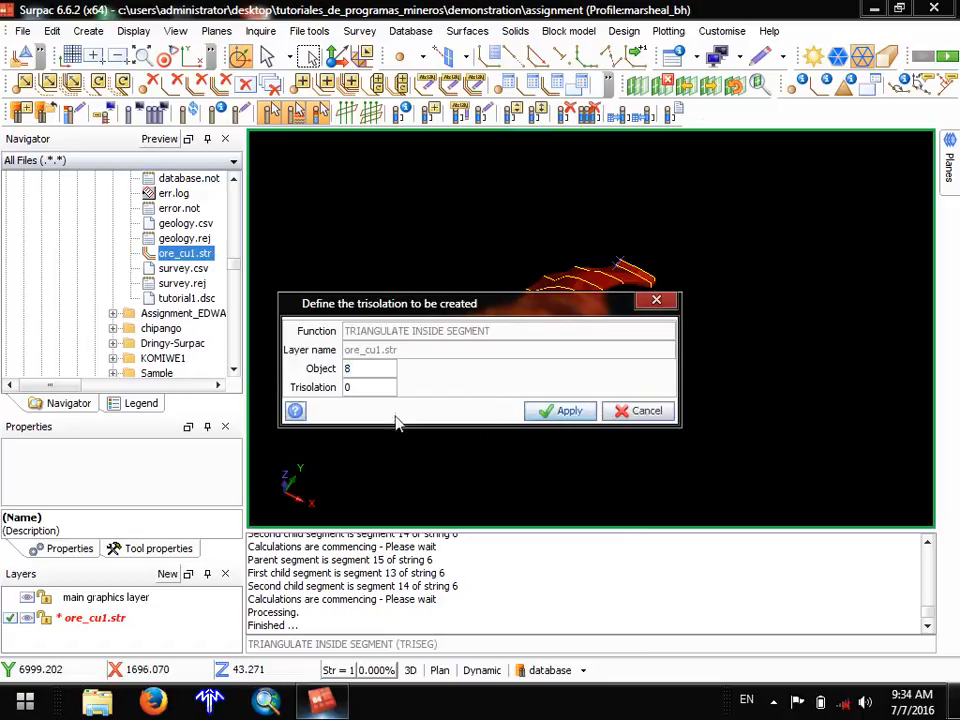
left_click(390, 387)
type("1")
left_click(530, 420)
Close the solid's small chevron-shaped end outline by triangulating inside the segment, with object 8 and trisolation 1.
scroll(445, 384, "up", 5)
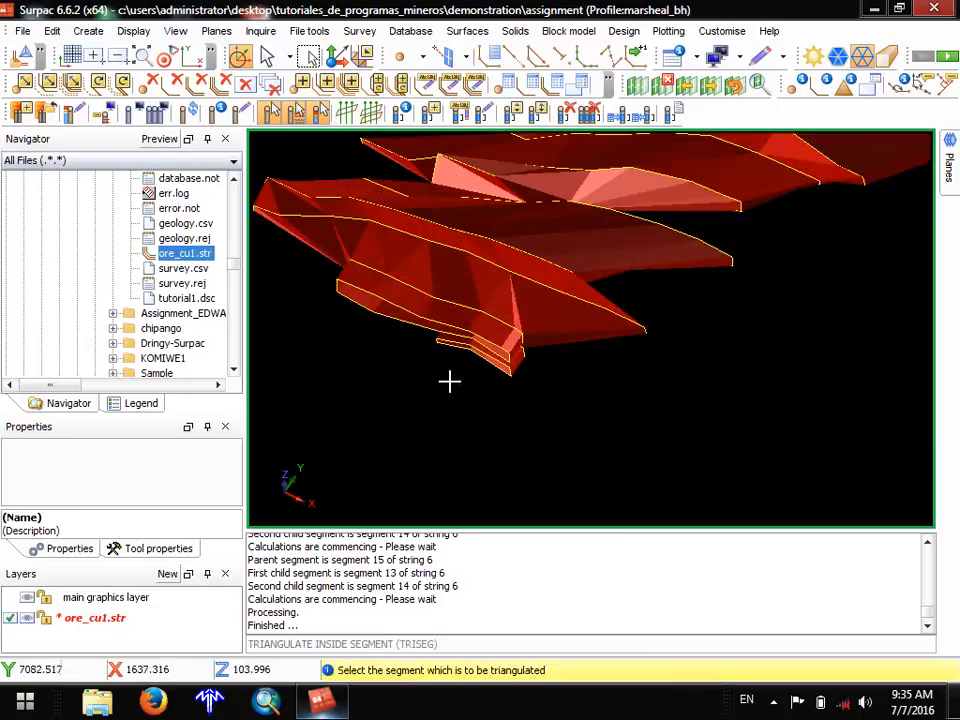
key("Escape")
left_click_drag(450, 373, 446, 354)
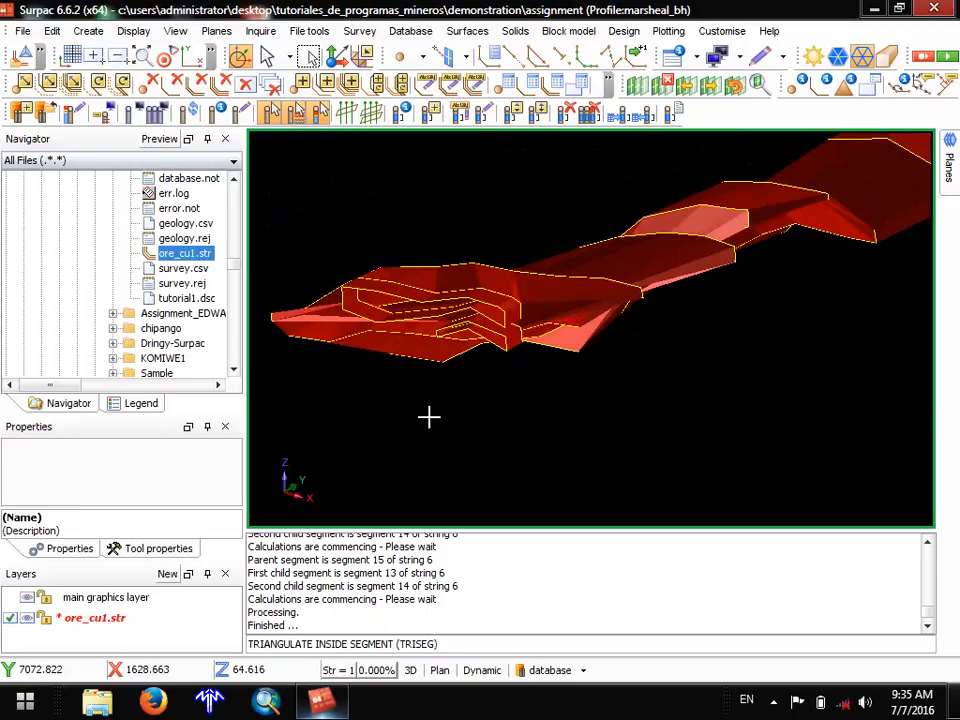
key("Return")
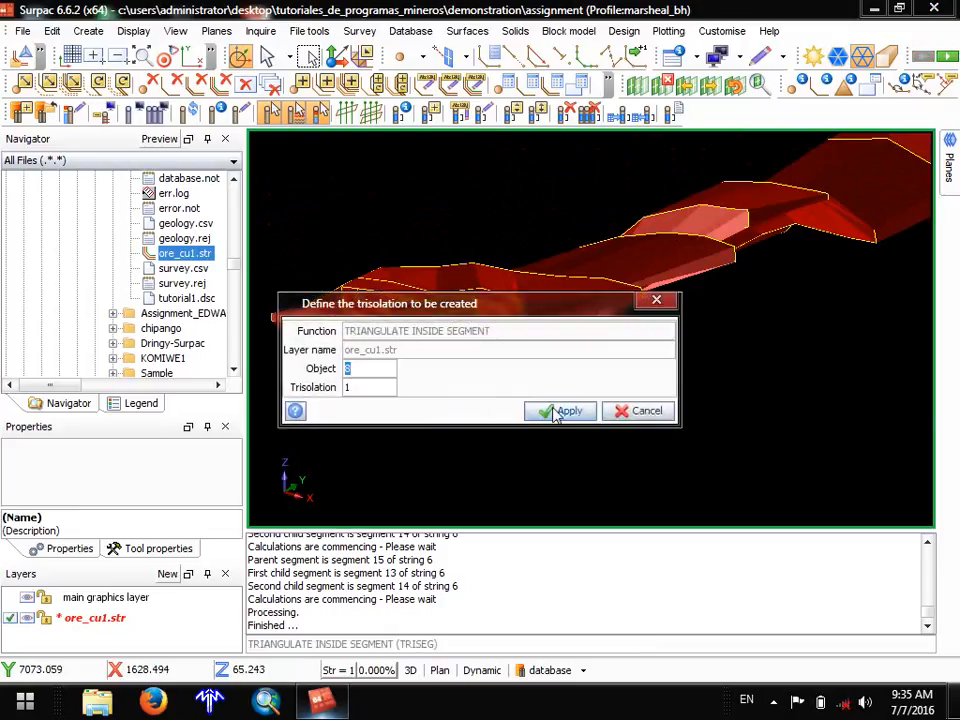
left_click(553, 411)
scroll(450, 348, "up", 3)
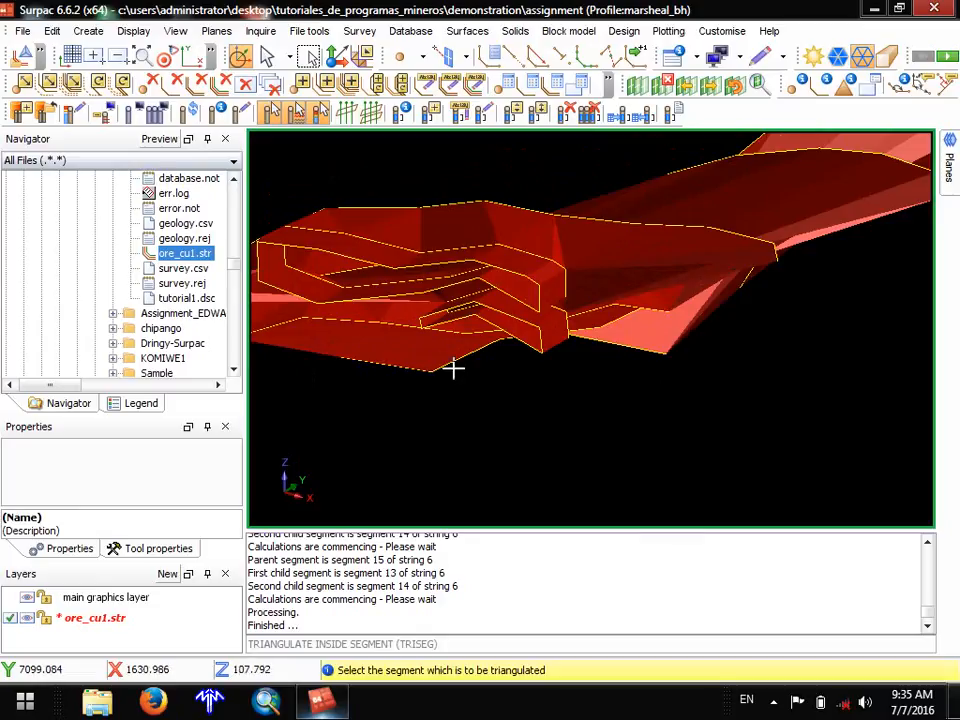
left_click(498, 320)
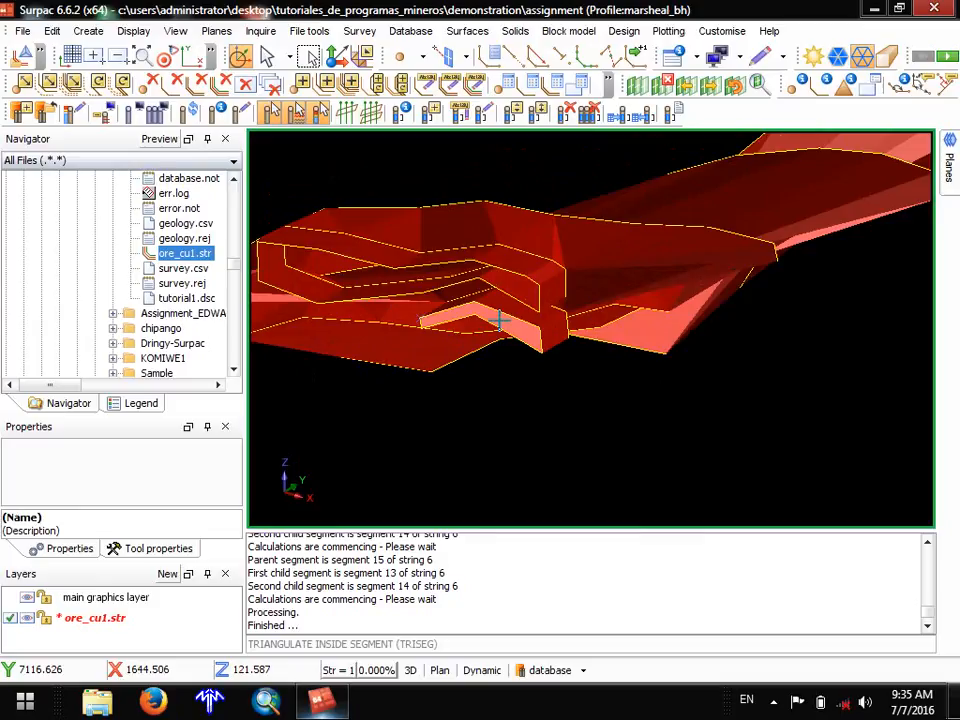
Try to close the larger outline above the chevron-shaped end face by triangulating inside the segment.
left_click(388, 280)
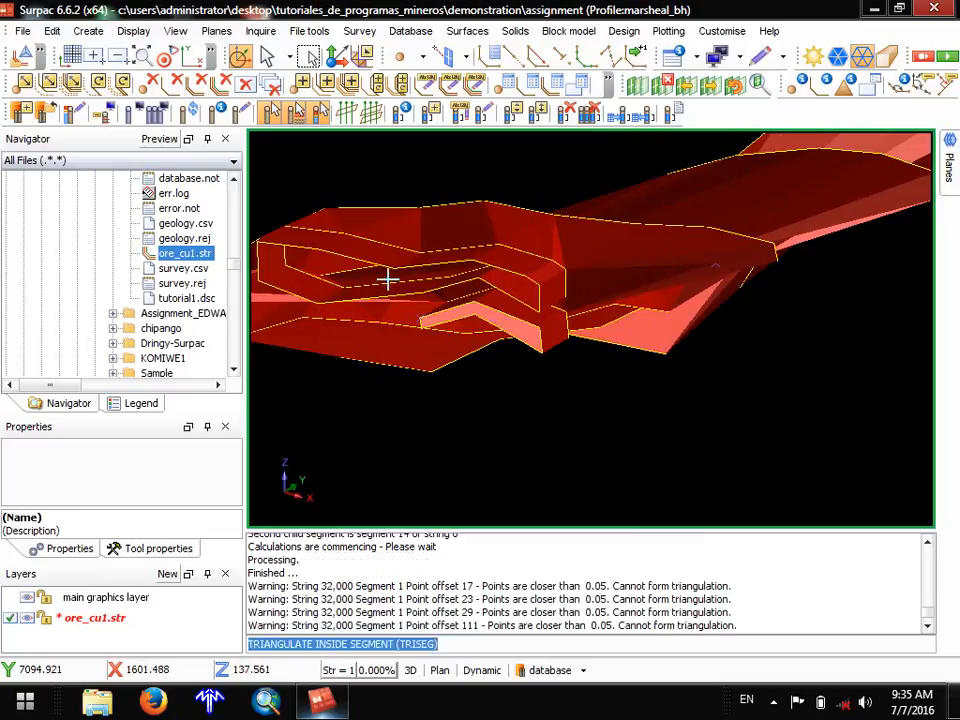
key("Escape")
scroll(478, 364, "down", 3)
left_click_drag(597, 376, 576, 375)
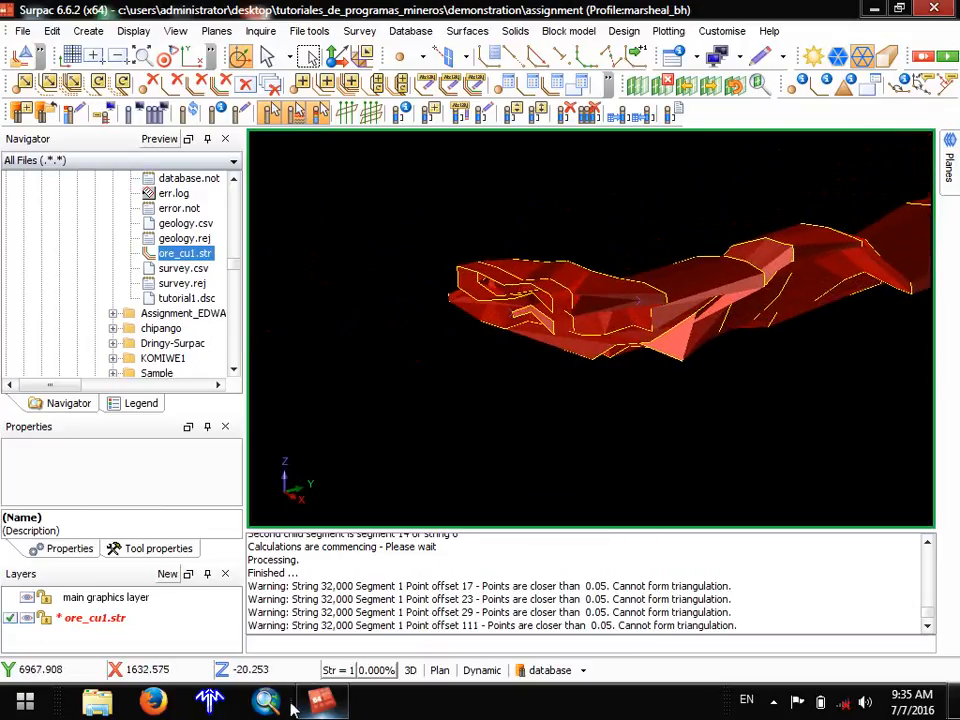
Try triangulating inside the inner outline at this end with object 8 and trisolation 1, and undo that triangulation.
mouse_move(320, 702)
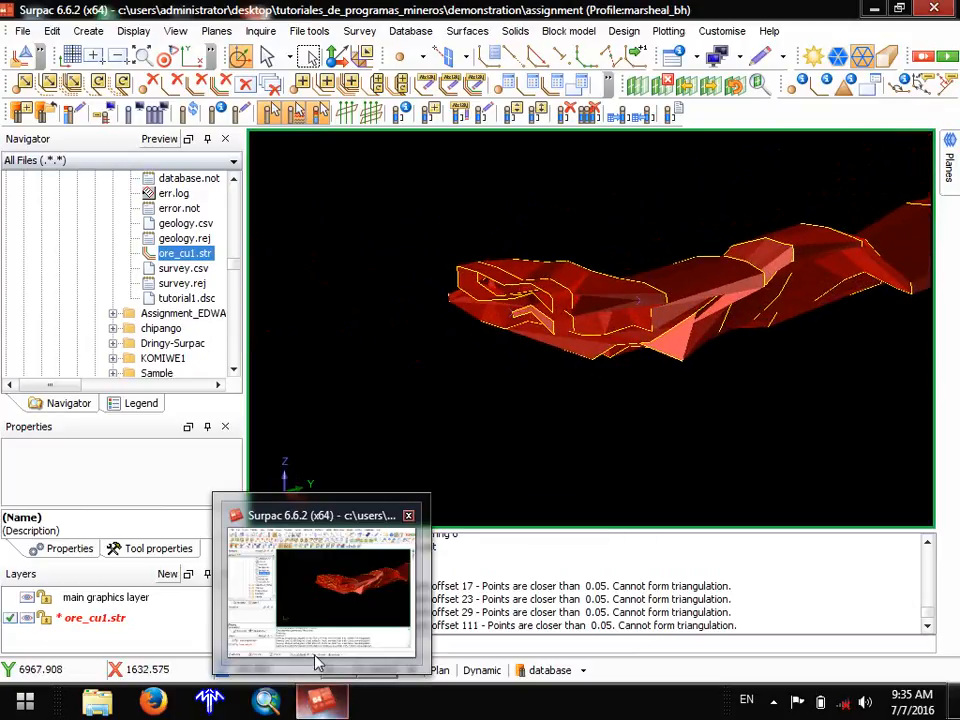
left_click(528, 31)
left_click(680, 86)
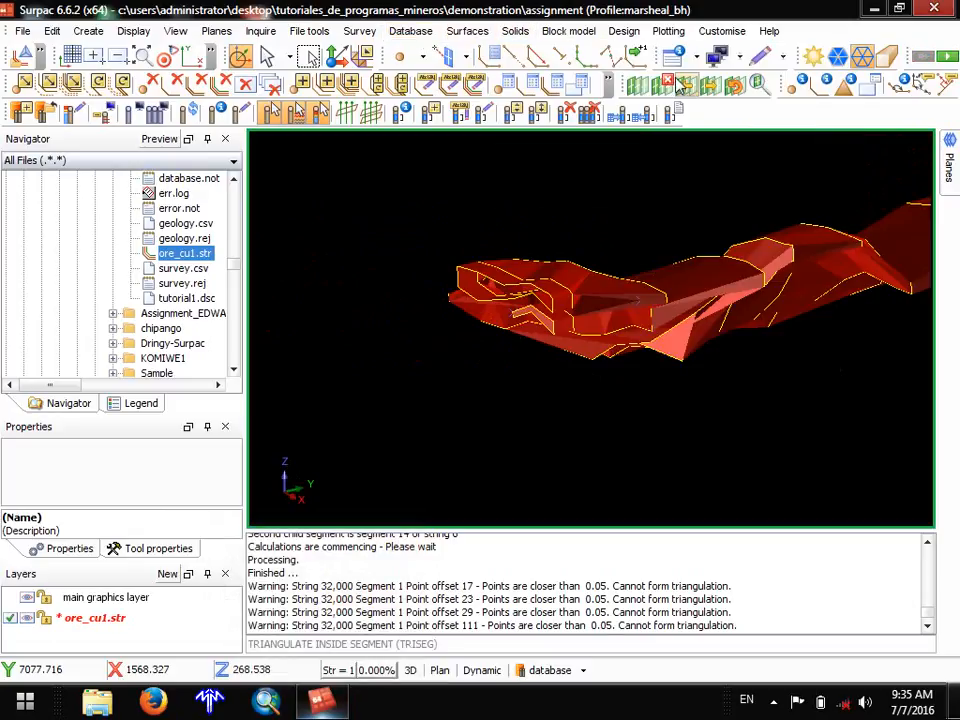
left_click(553, 413)
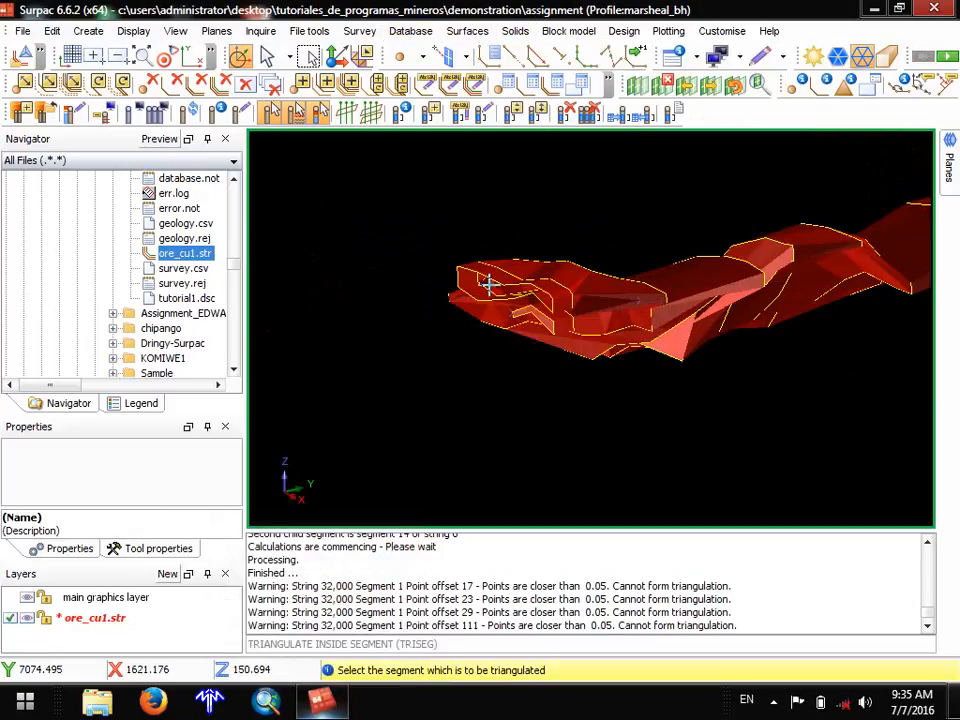
left_click(490, 276)
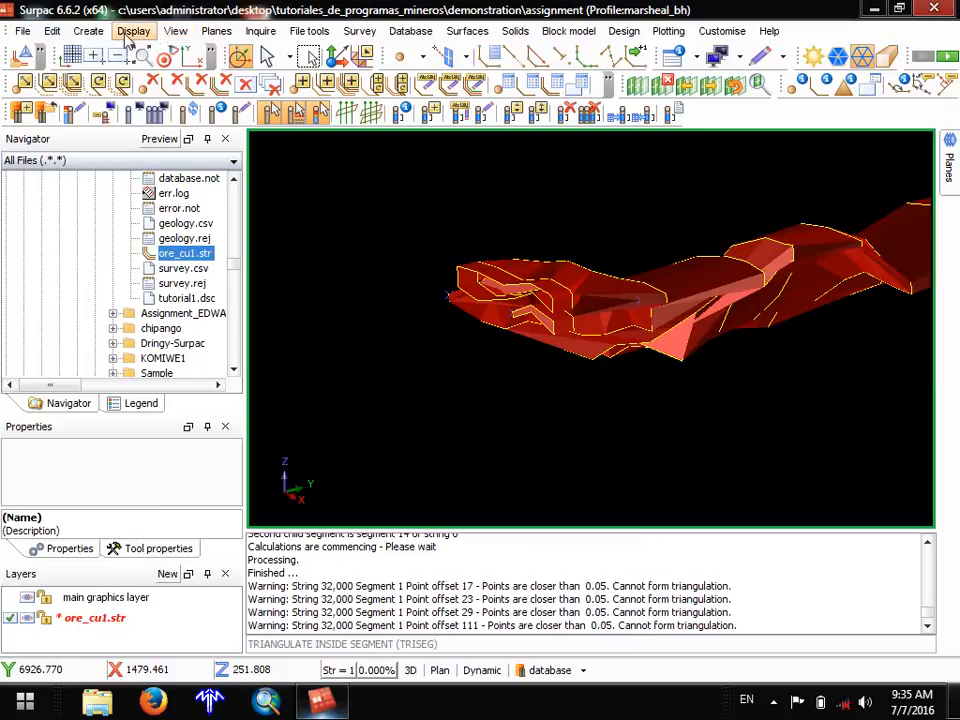
left_click(43, 58)
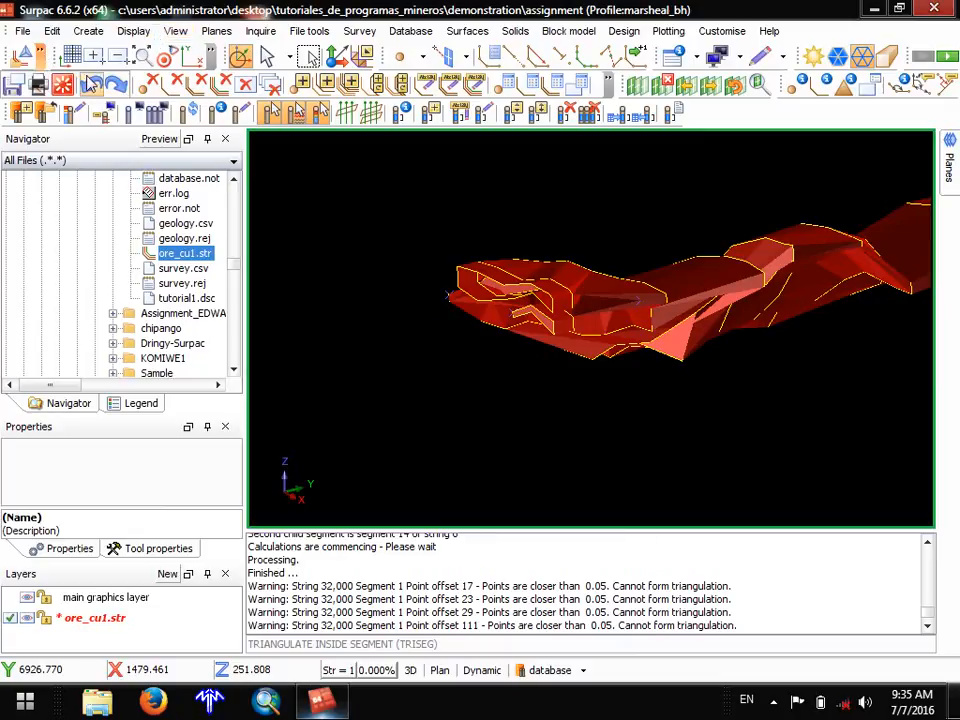
left_click(66, 61)
Close the larger end outline above the chevron-shaped face by triangulating inside its outer segment, with object 8 and trisolation 1.
scroll(560, 272, "up", 5)
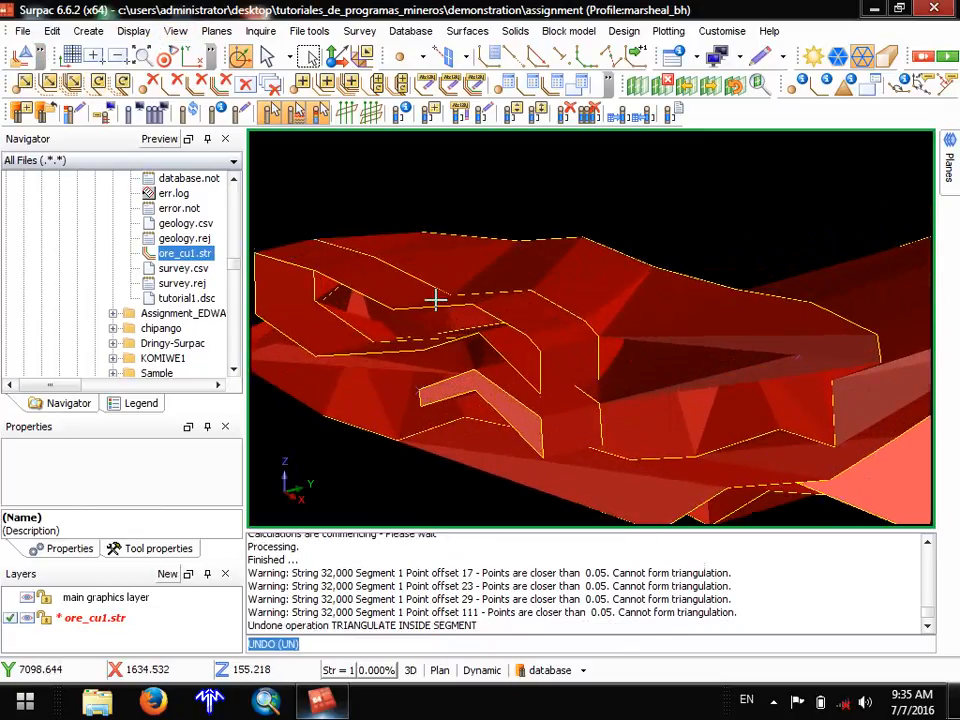
middle_click_drag(403, 298, 656, 298)
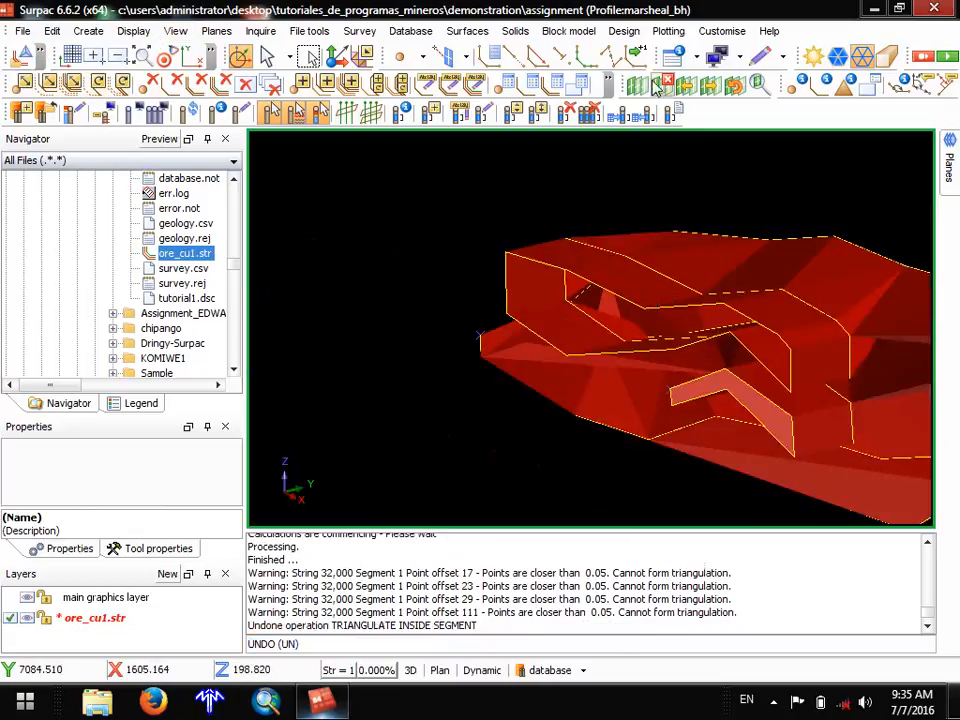
left_click(515, 31)
mouse_move(552, 52)
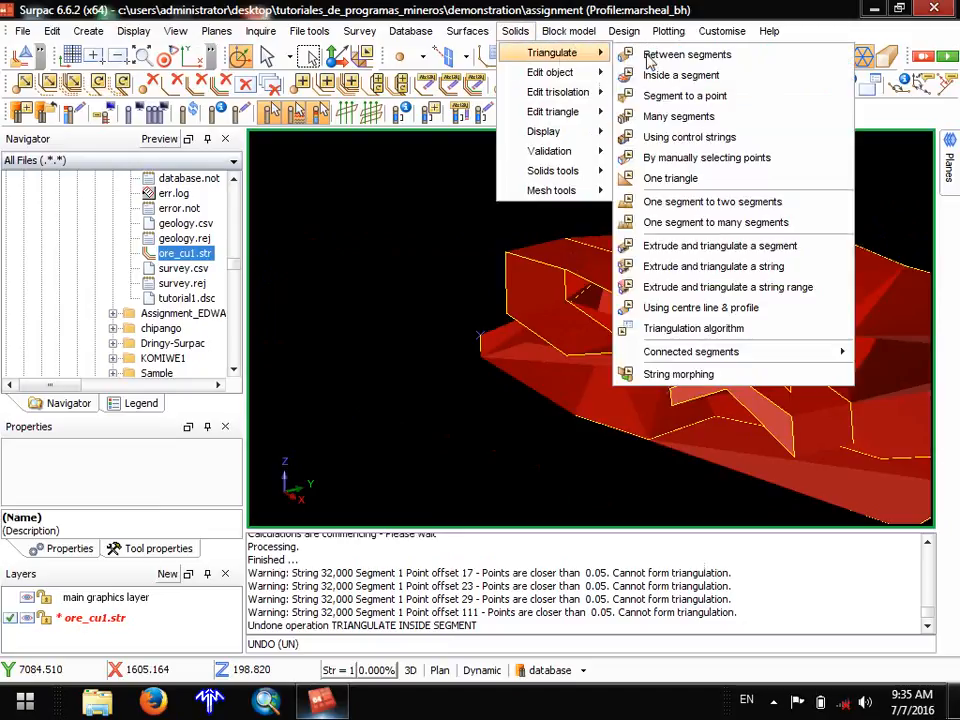
left_click(680, 76)
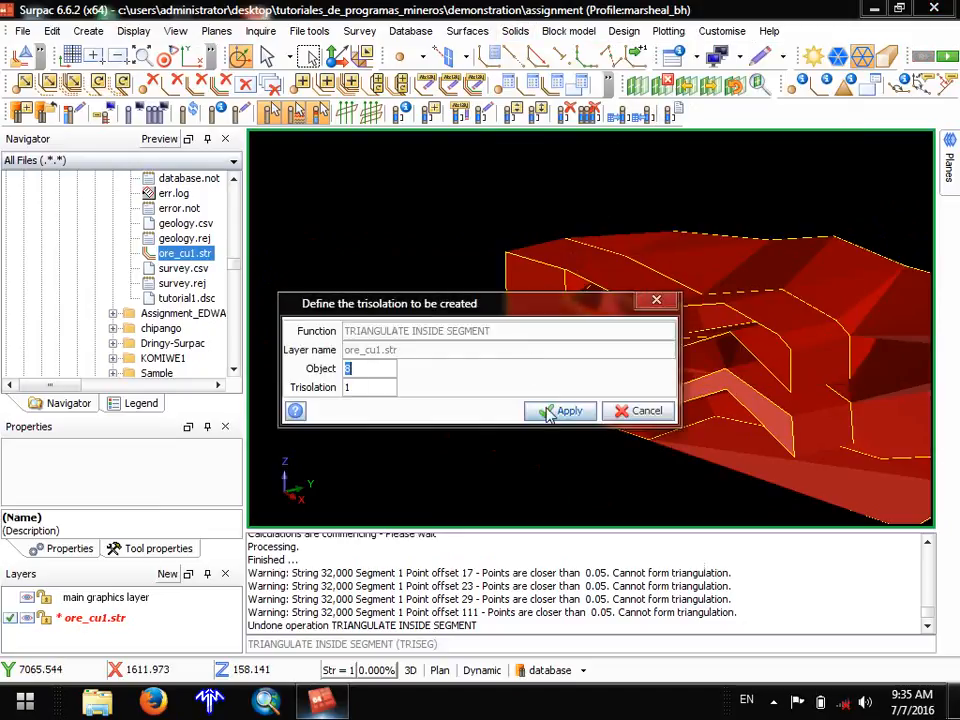
left_click(551, 410)
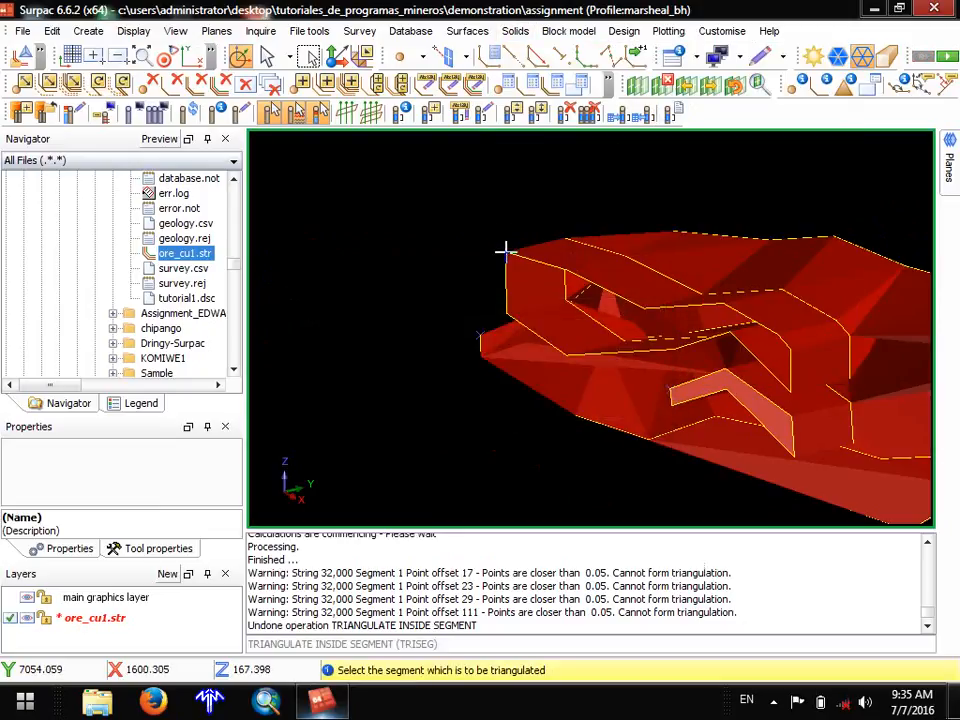
left_click(503, 249)
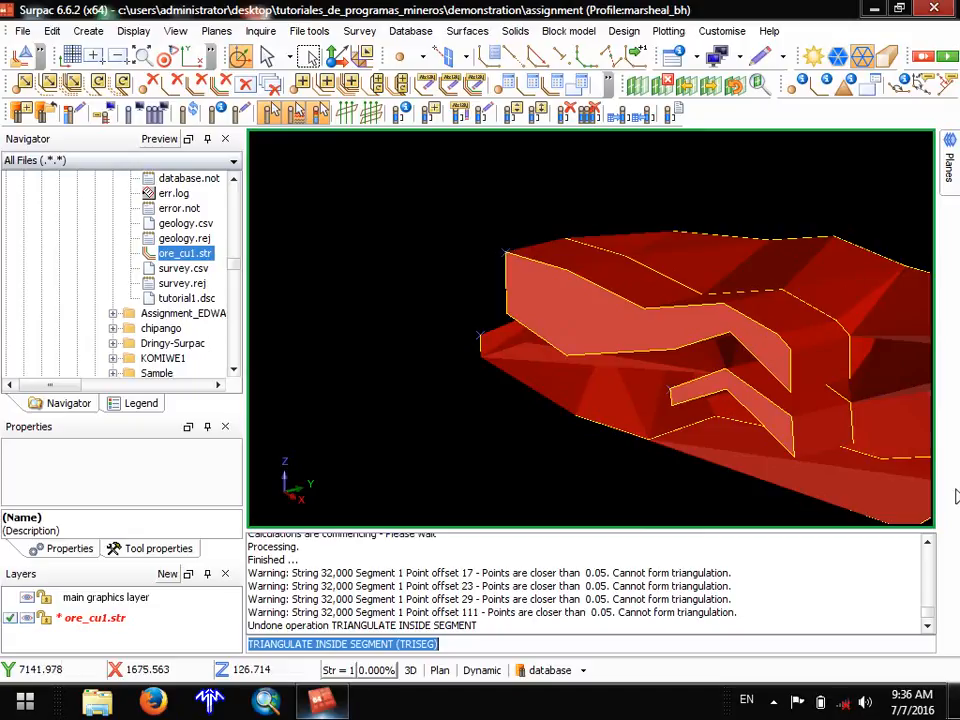
Try triangulating inside an outline at the solid's opposite, slab-like end with object 8 and trisolation 1, and undo that triangulation.
left_click_drag(617, 391, 649, 377)
left_click_drag(399, 399, 524, 348)
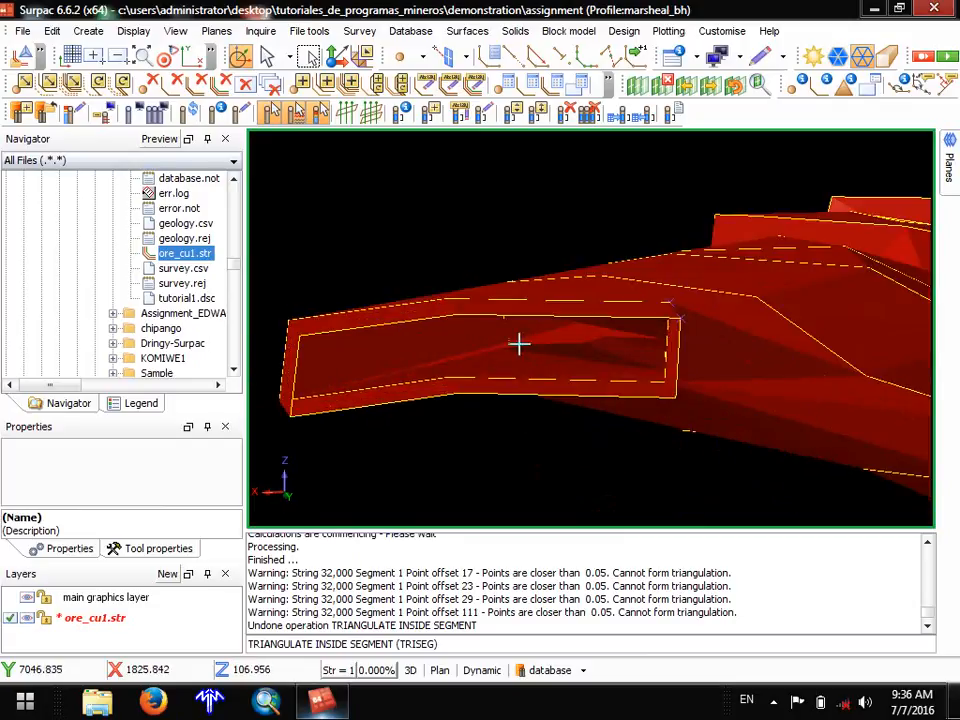
left_click(515, 31)
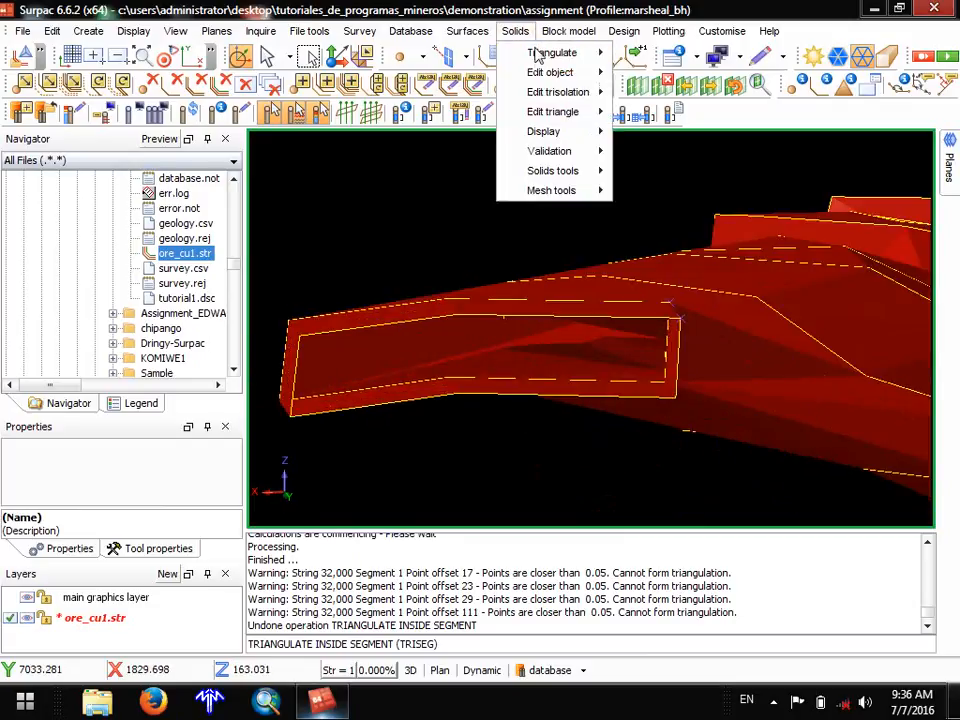
mouse_move(540, 56)
left_click(649, 75)
left_click(531, 283)
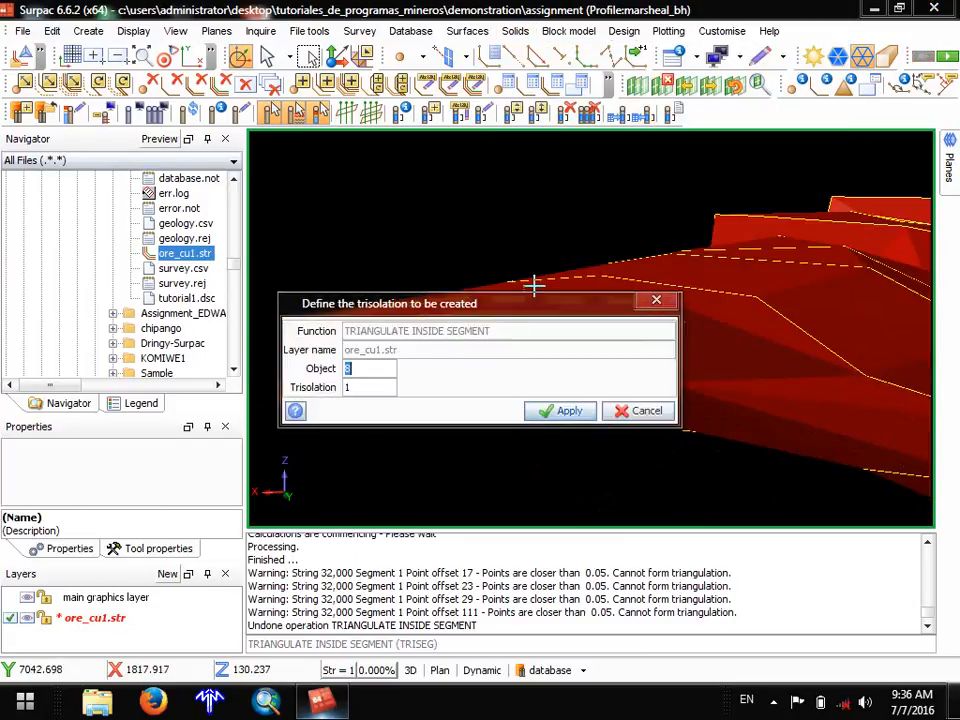
left_click(542, 410)
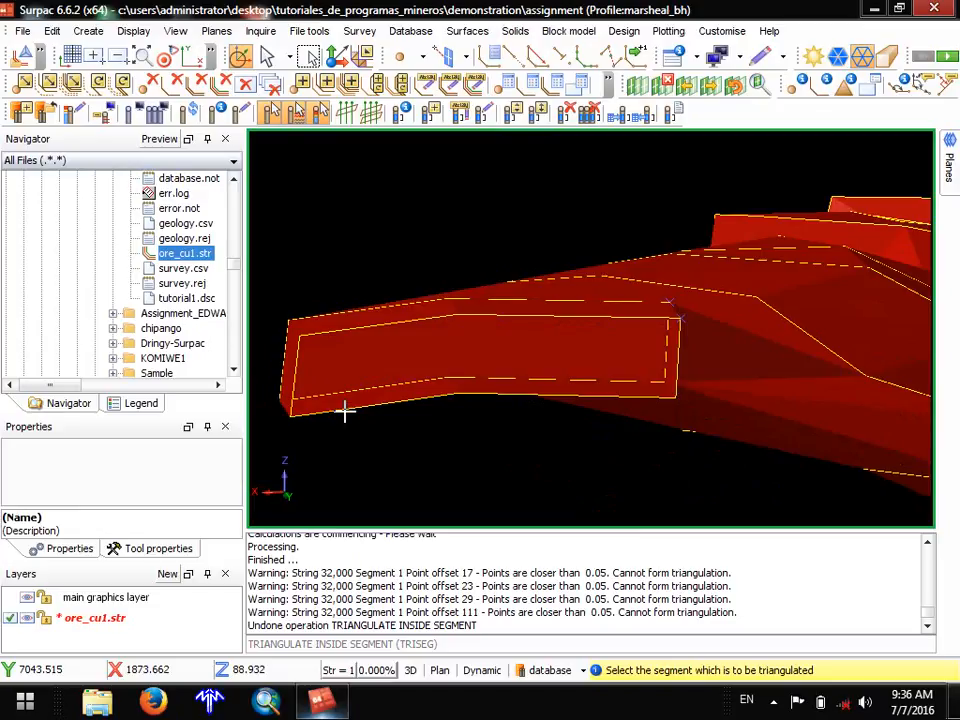
left_click(37, 48)
left_click(90, 84)
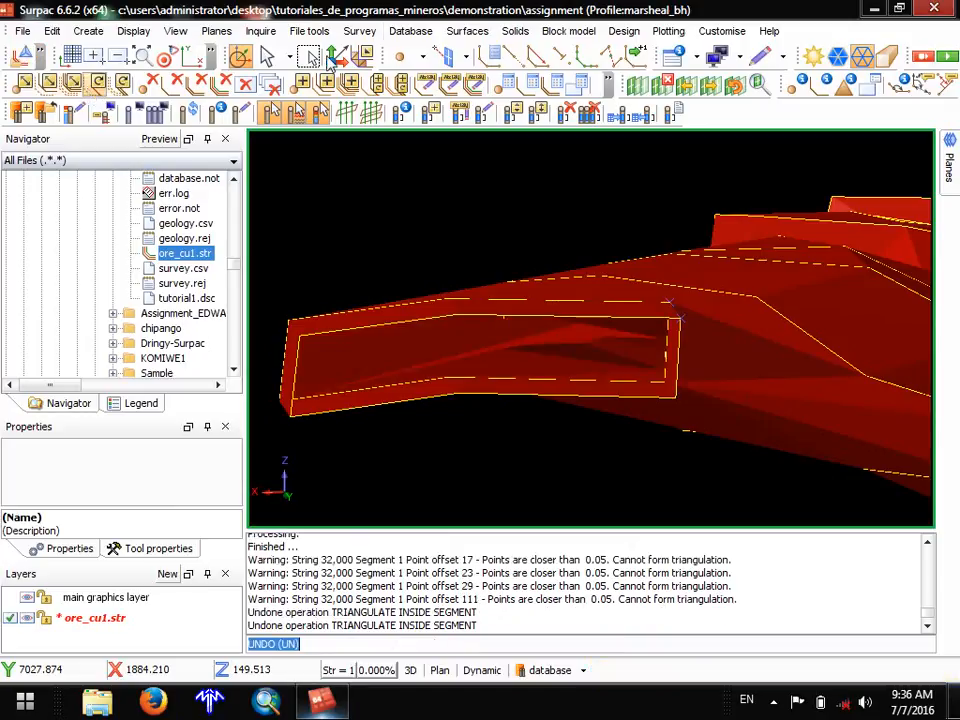
Close the slab-like opposite end by triangulating inside its outermost outline, with object 8 and trisolation 1.
left_click_drag(493, 204, 439, 369)
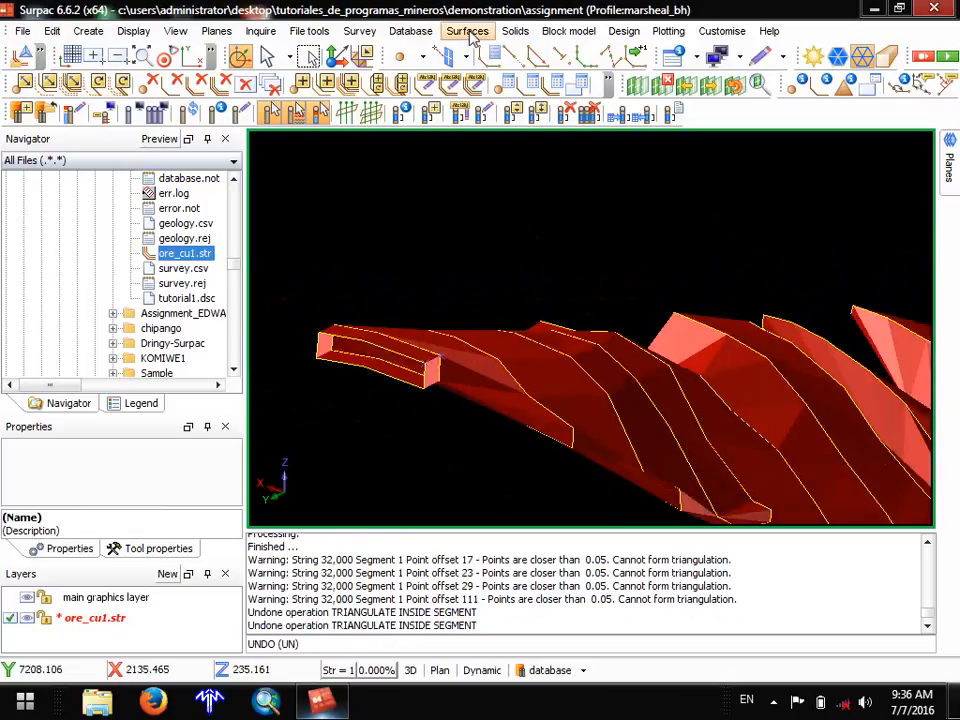
left_click(515, 31)
mouse_move(552, 53)
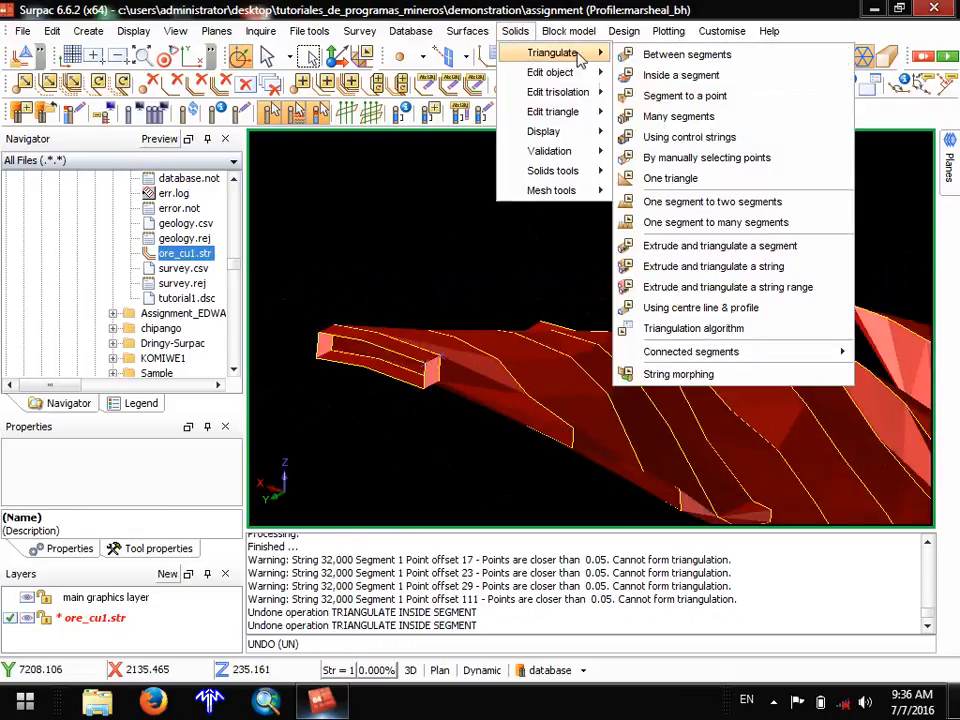
left_click(650, 73)
left_click(566, 410)
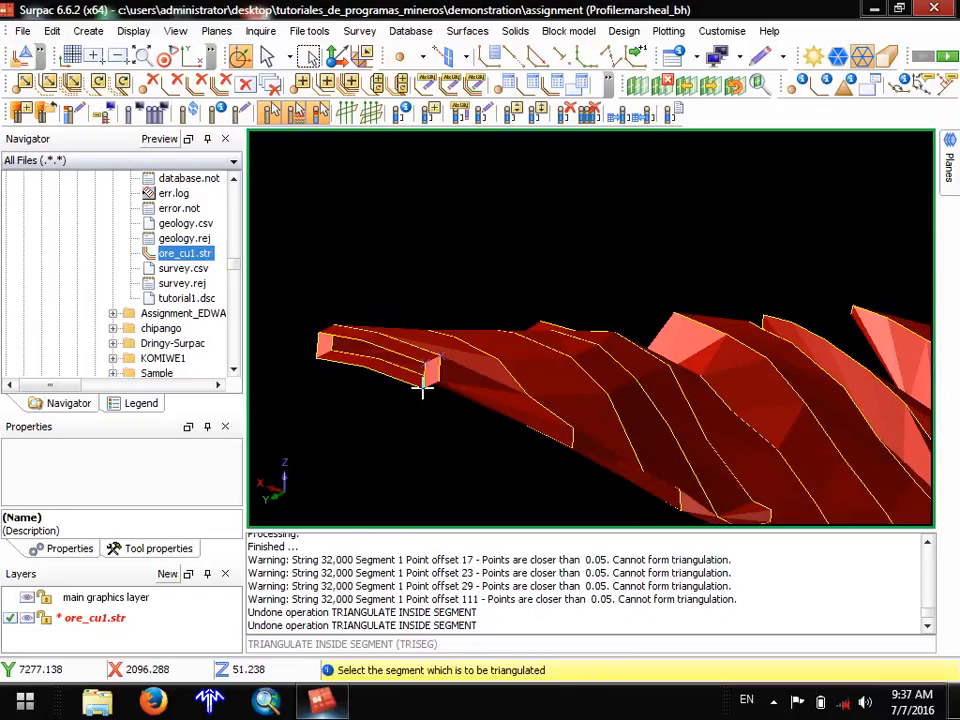
scroll(422, 390, "up", 5)
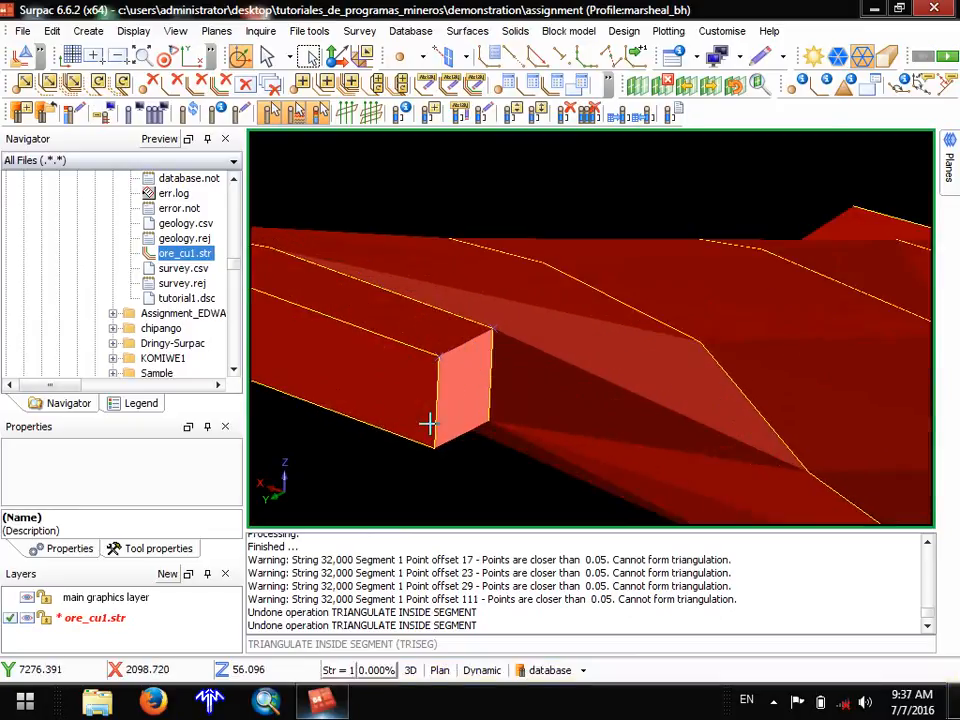
scroll(427, 418, "down", 4)
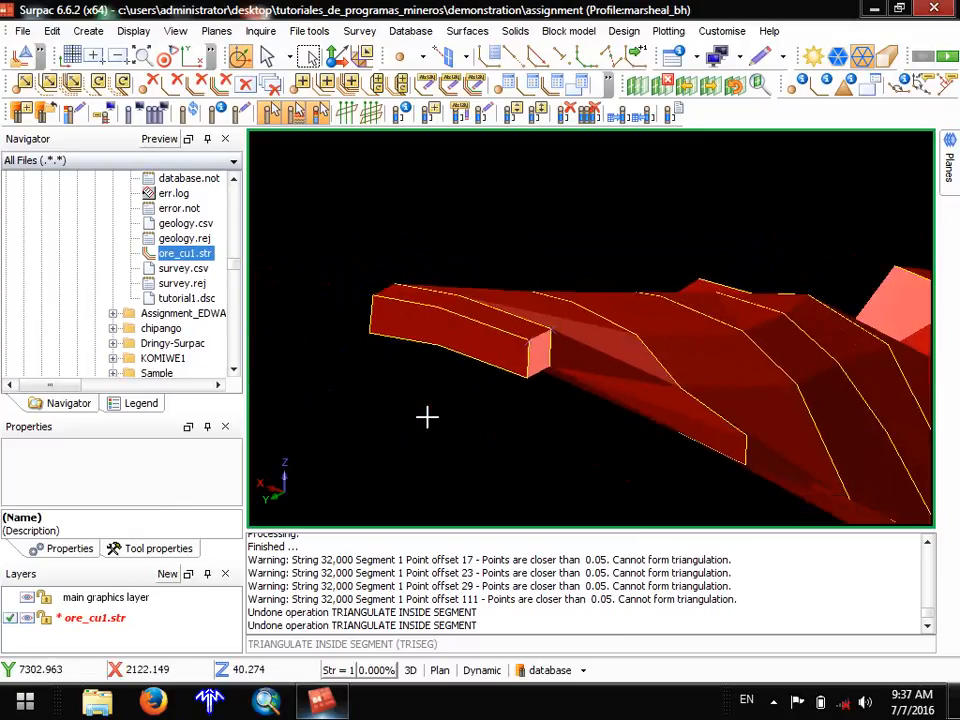
Clear the message log and save the ore solid as Surpac DTM file ore_cu1.dtm in text format, overwriting ore_cu1.str.
right_click(334, 555)
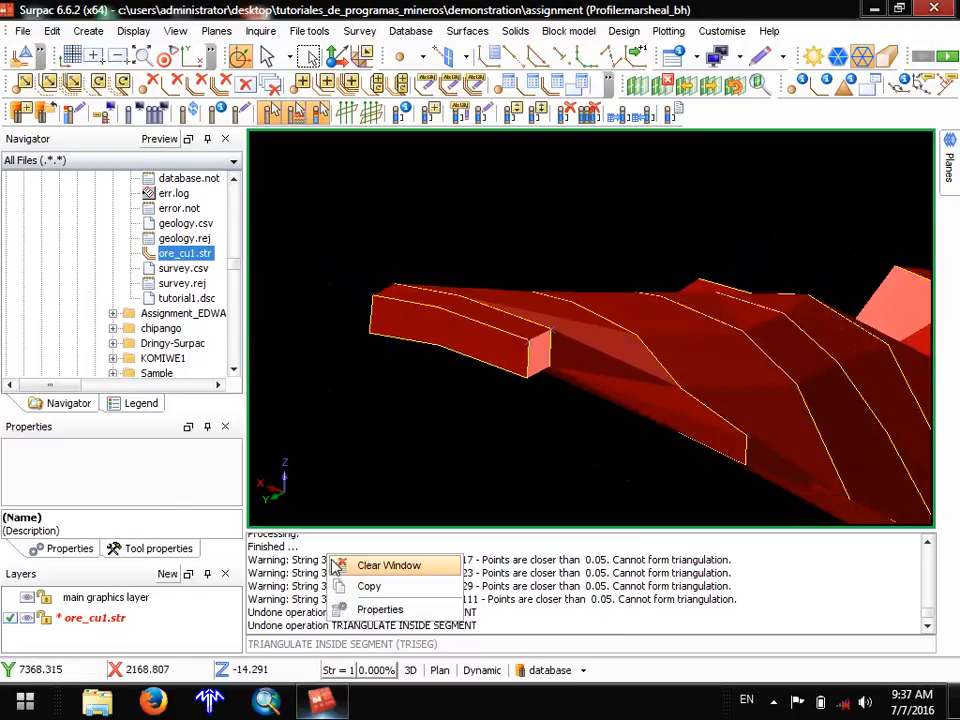
left_click(338, 566)
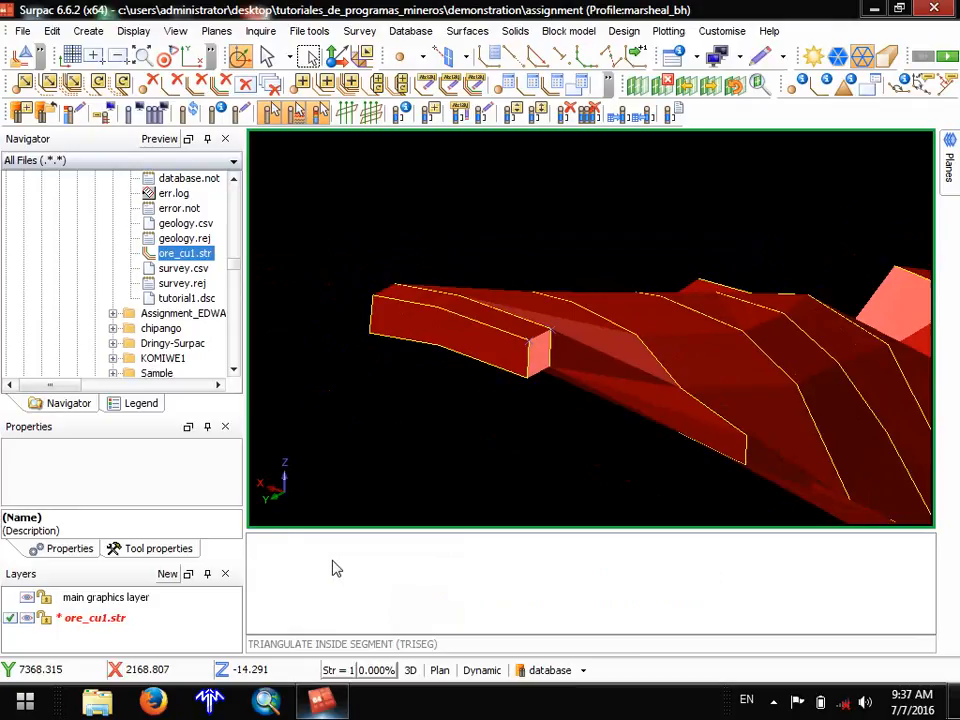
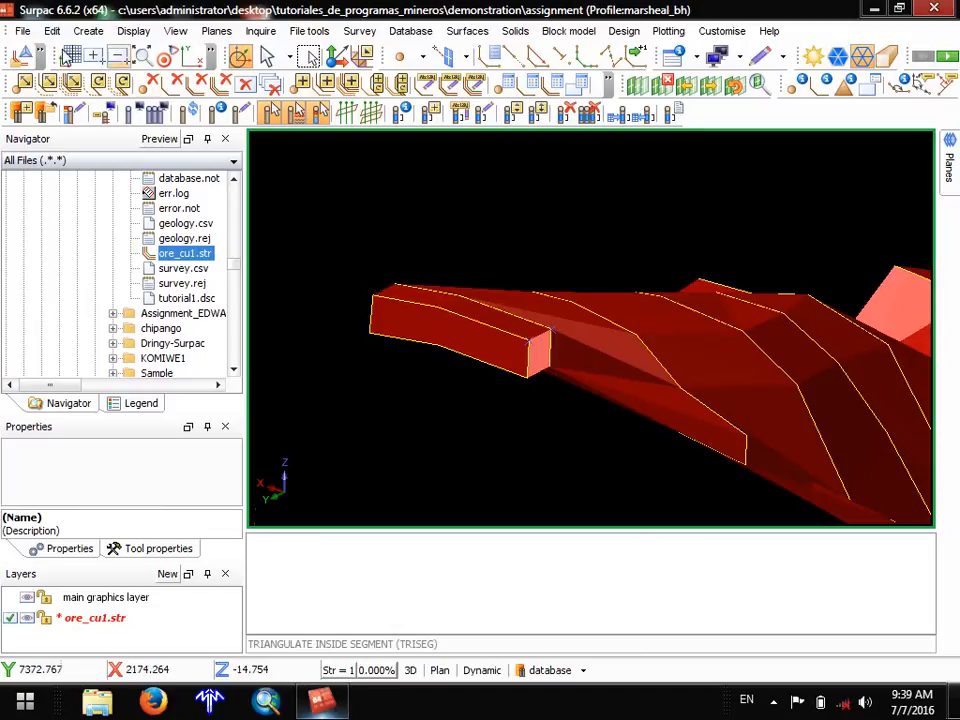
left_click(22, 31)
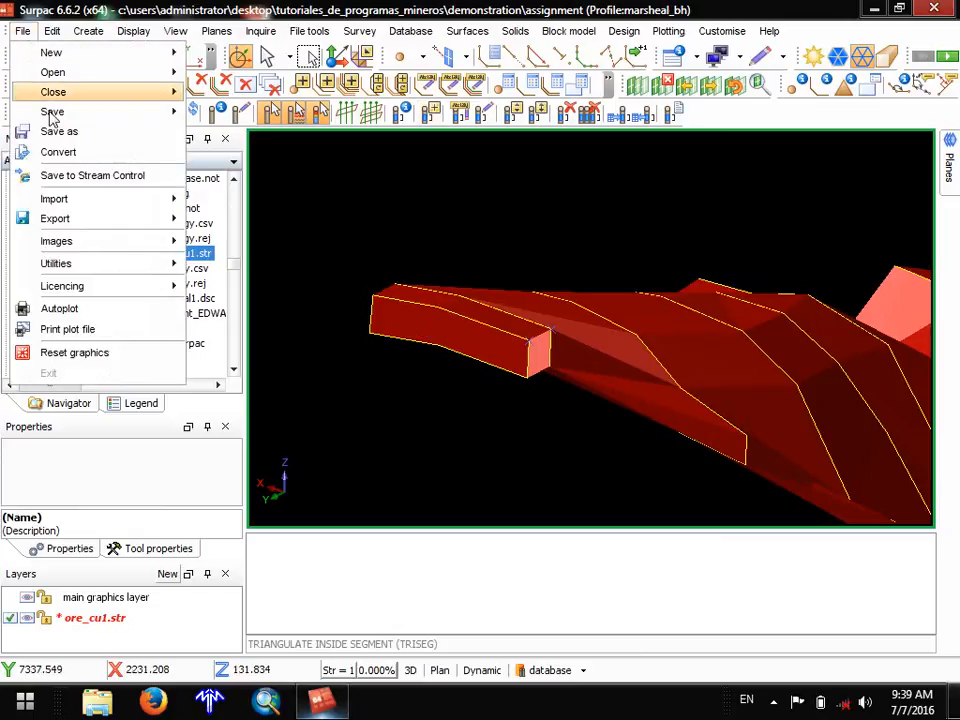
mouse_move(50, 111)
left_click(235, 114)
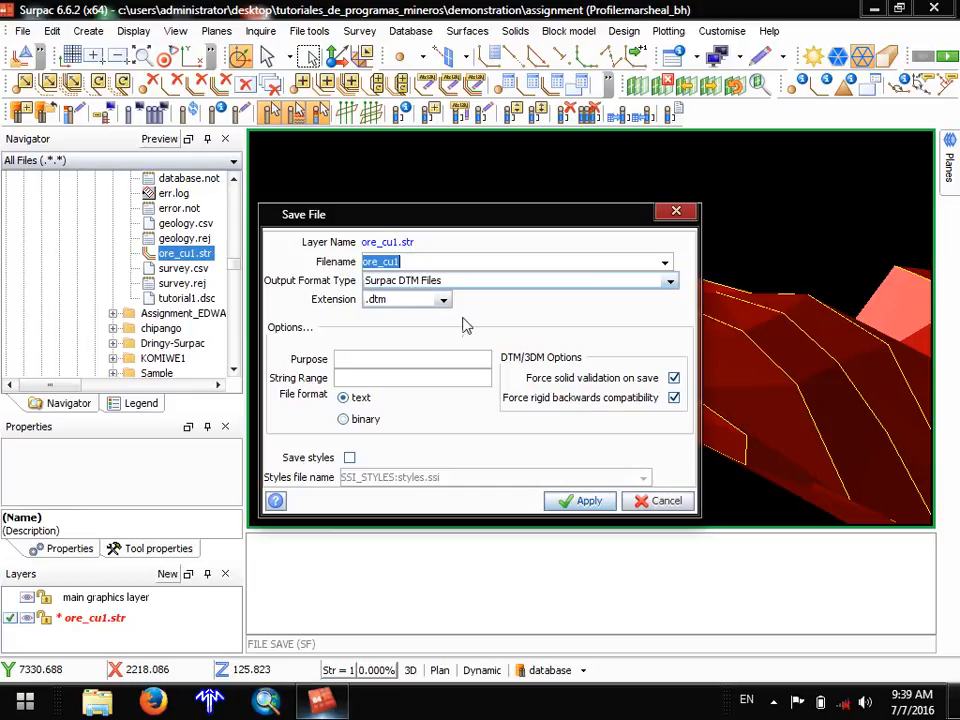
left_click(583, 499)
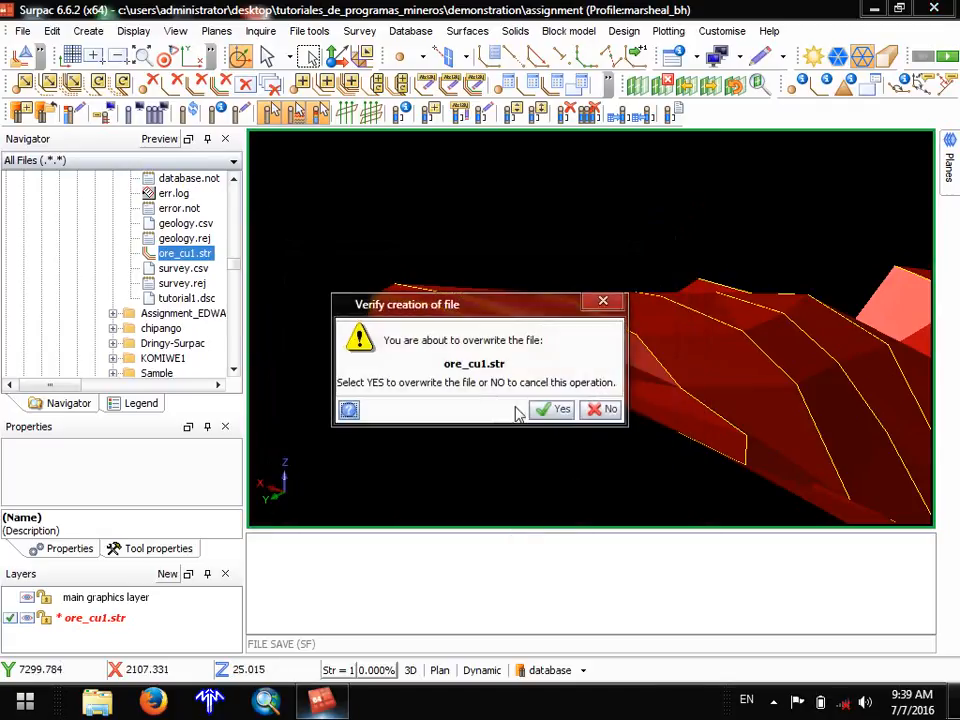
left_click(551, 410)
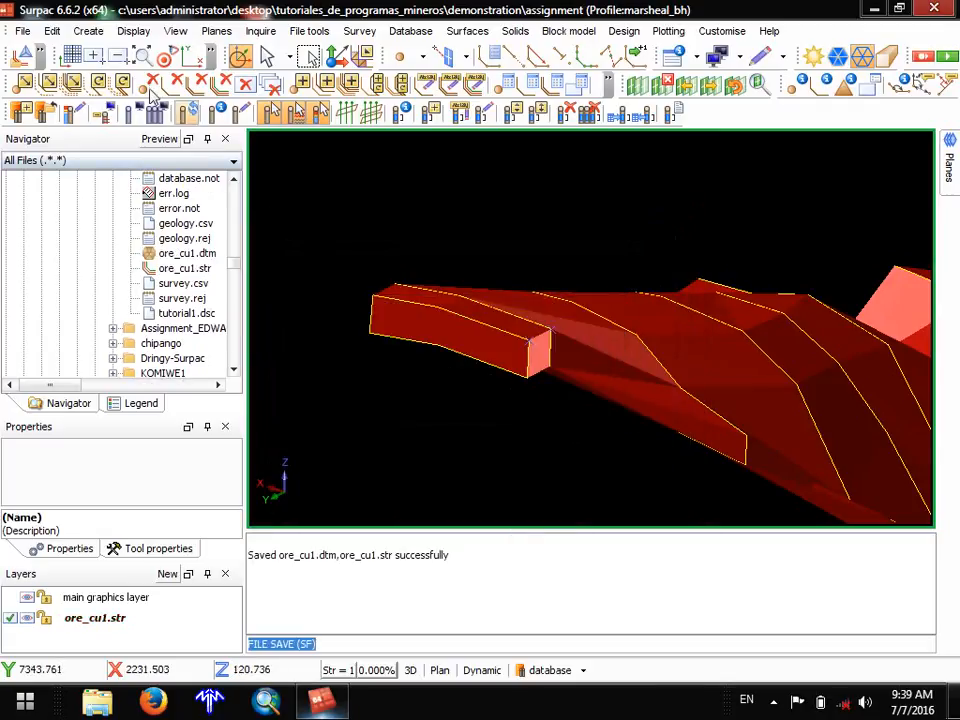
Reset the graphics and load the saved solid ore_cu1.dtm into the empty graphics view.
left_click(22, 31)
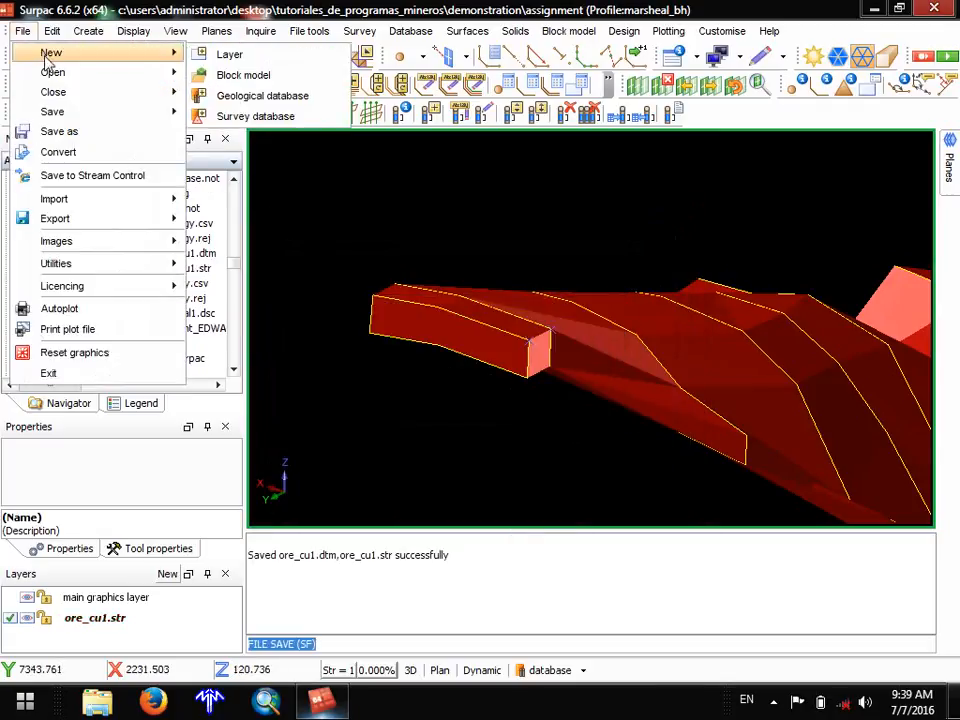
left_click(45, 354)
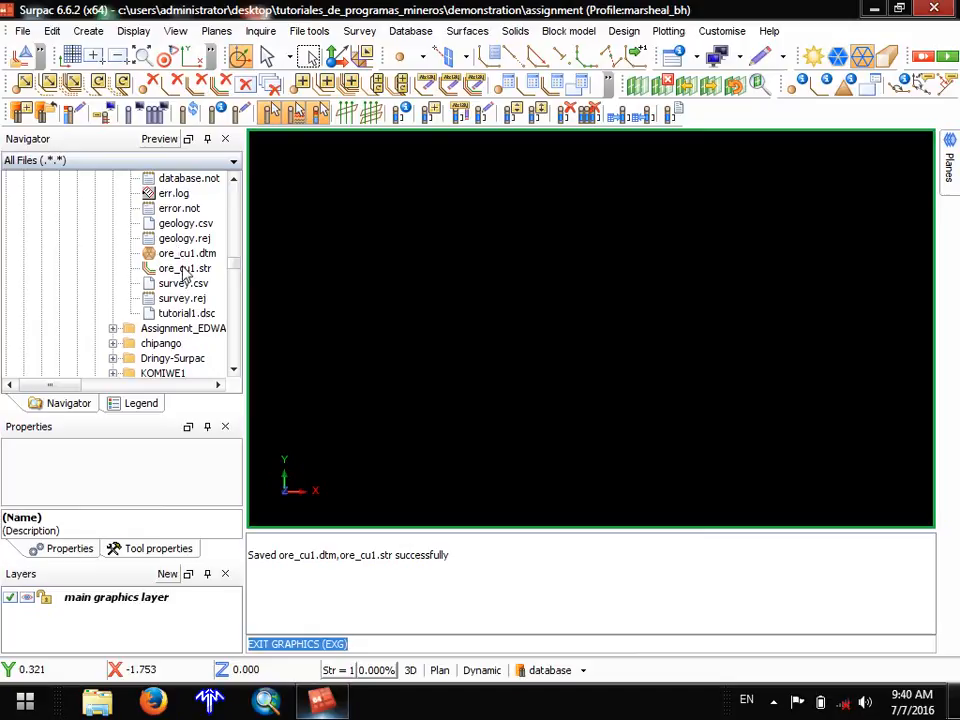
left_click(185, 270)
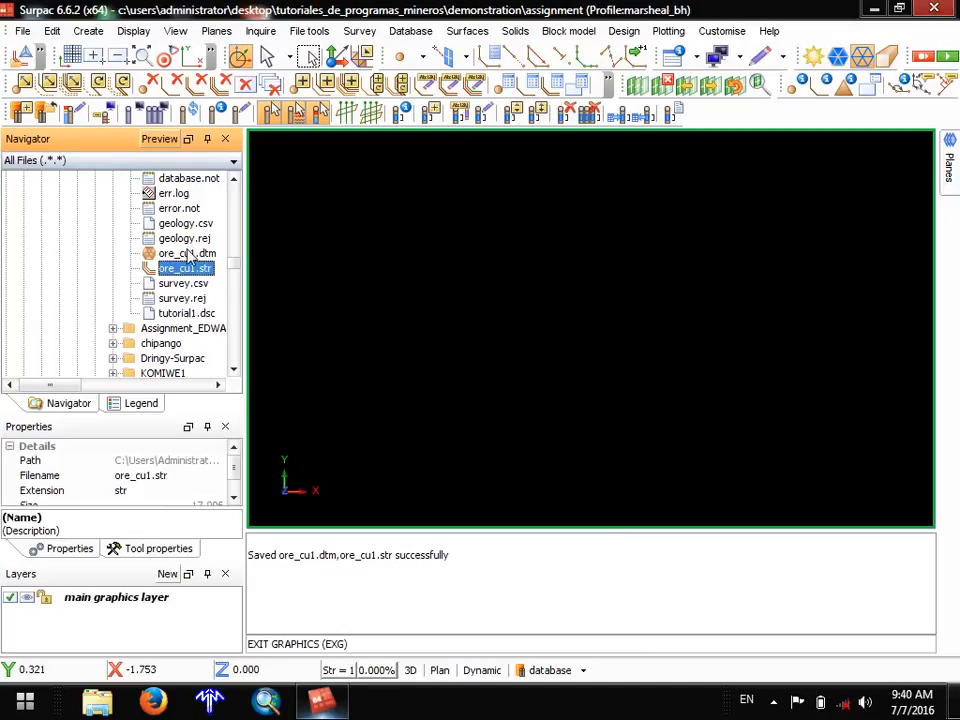
left_click(188, 255)
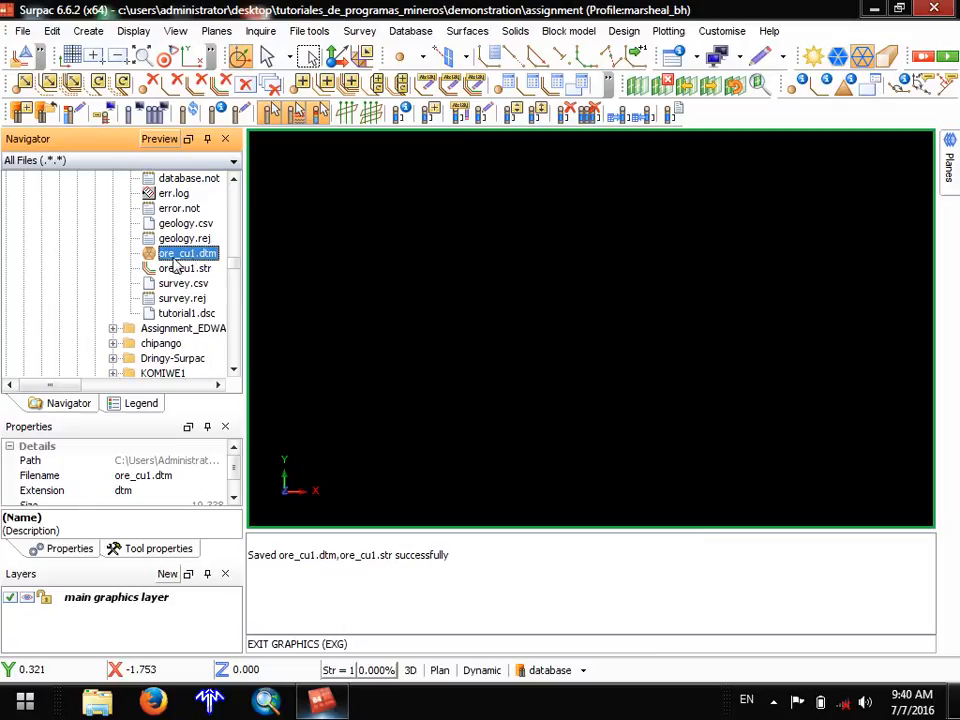
left_click_drag(176, 262, 450, 238)
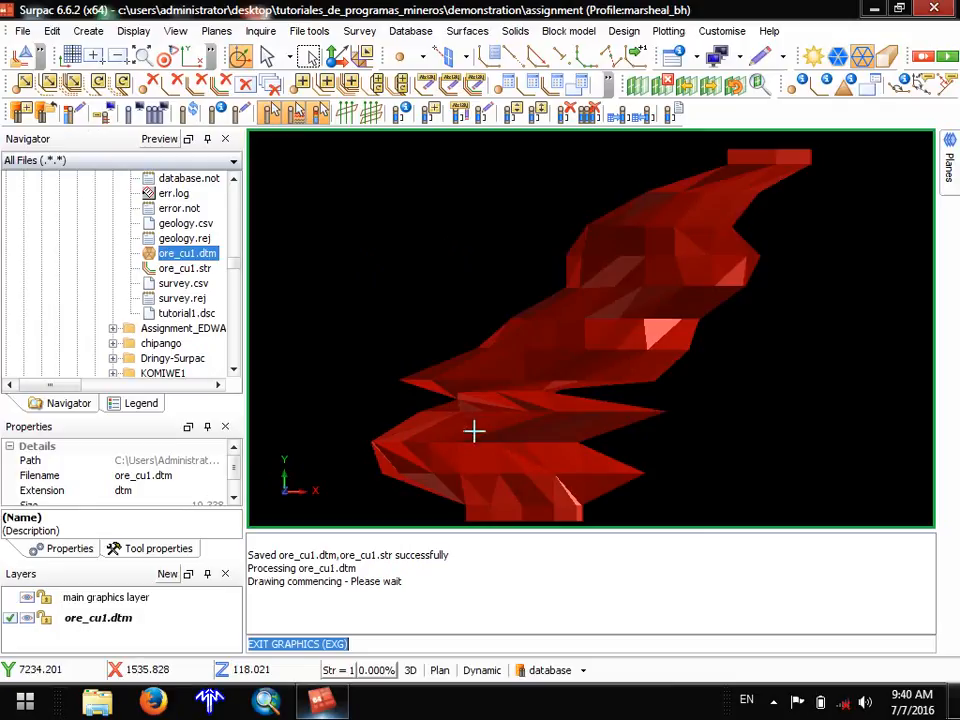
Validate the ore_cu1.dtm solid with valid objects set to Solid, writing the results to report file validate1.
mouse_move(456, 391)
left_mouse_down()
mouse_move(422, 369)
mouse_move(381, 390)
mouse_move(430, 392)
mouse_move(435, 381)
mouse_move(469, 376)
left_mouse_up()
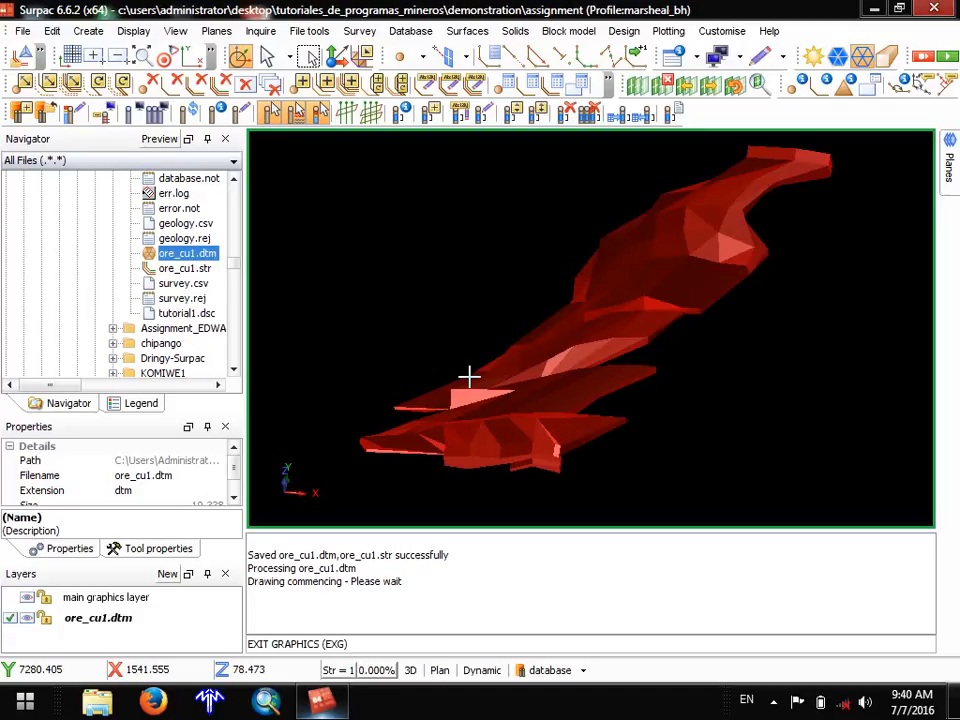
left_click(516, 31)
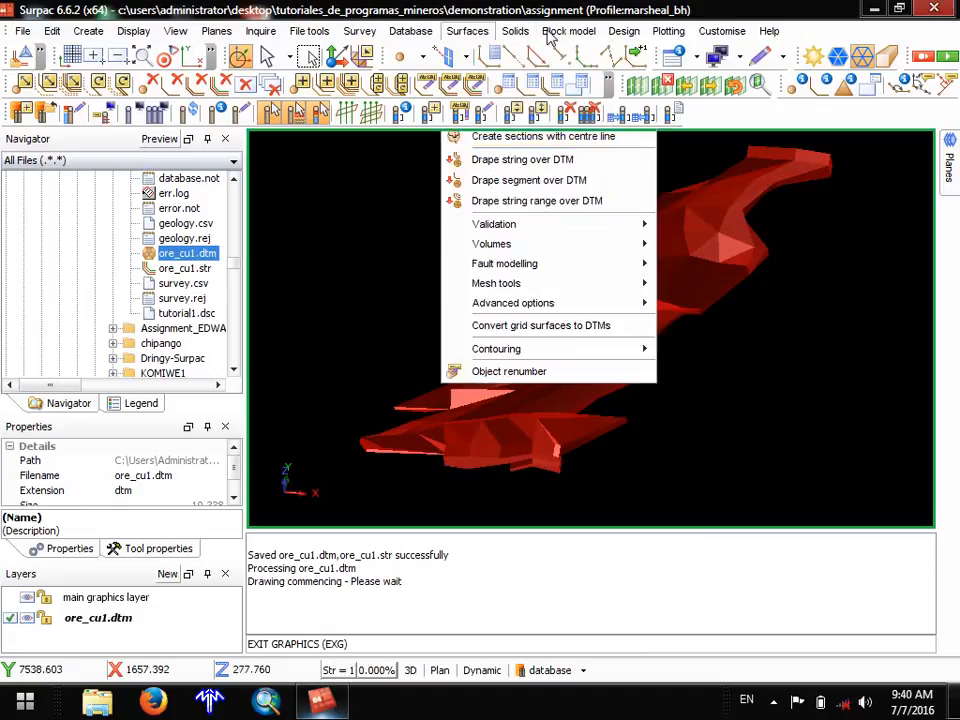
left_click(516, 31)
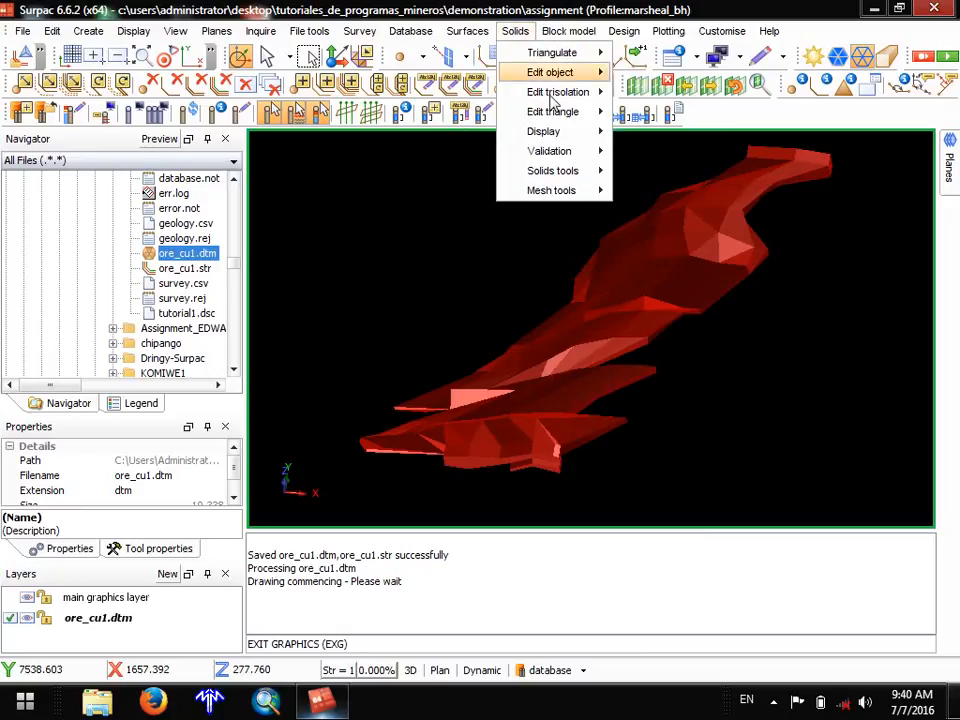
mouse_move(566, 142)
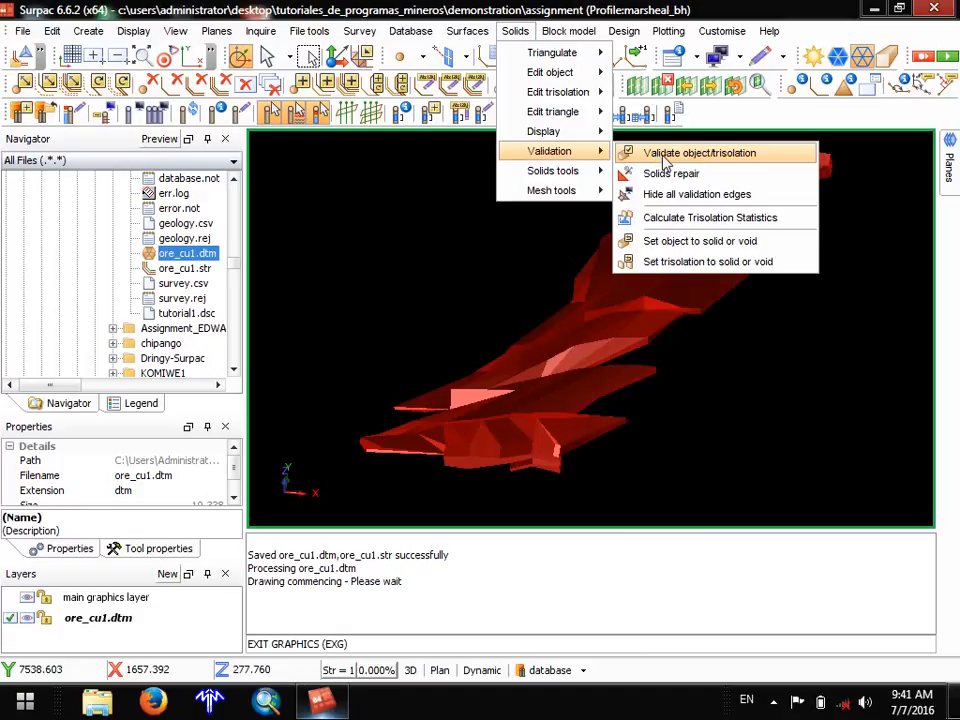
left_click(664, 160)
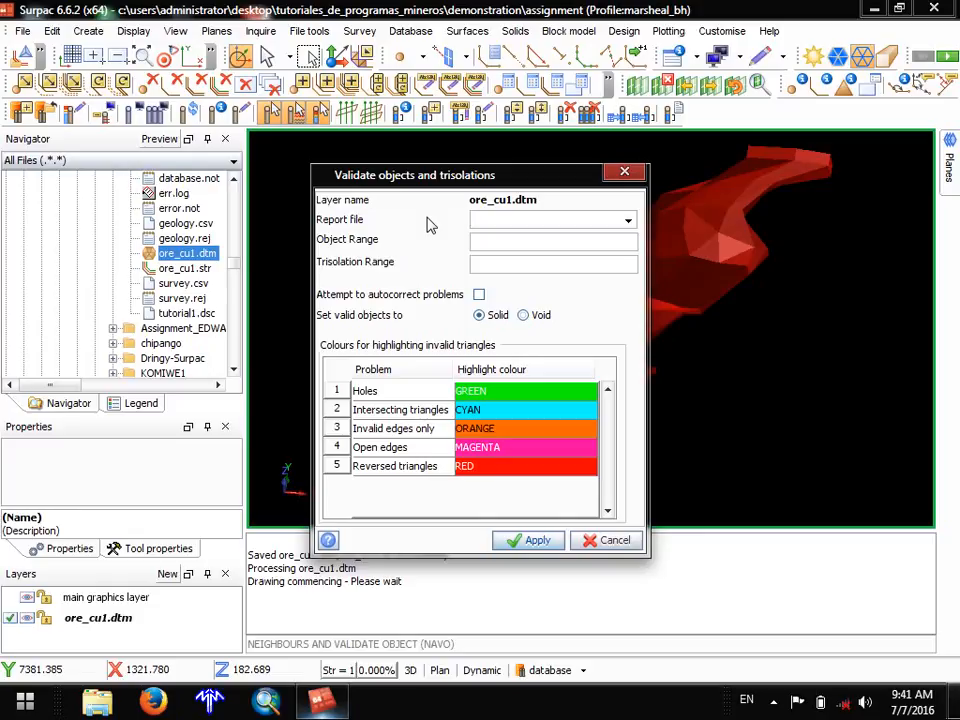
type("validate1")
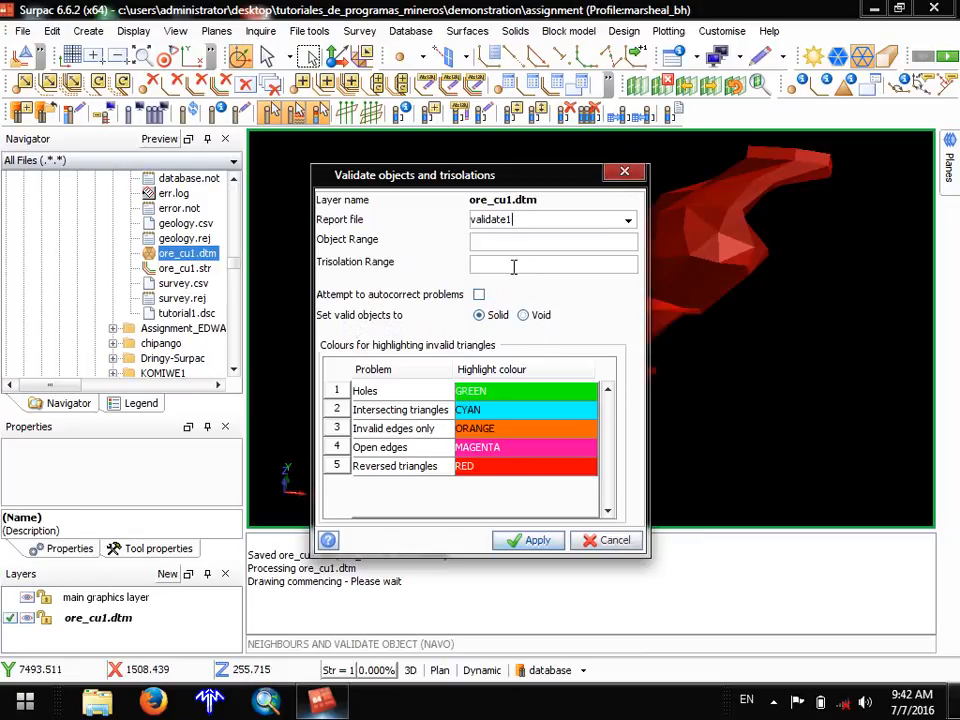
left_click(536, 540)
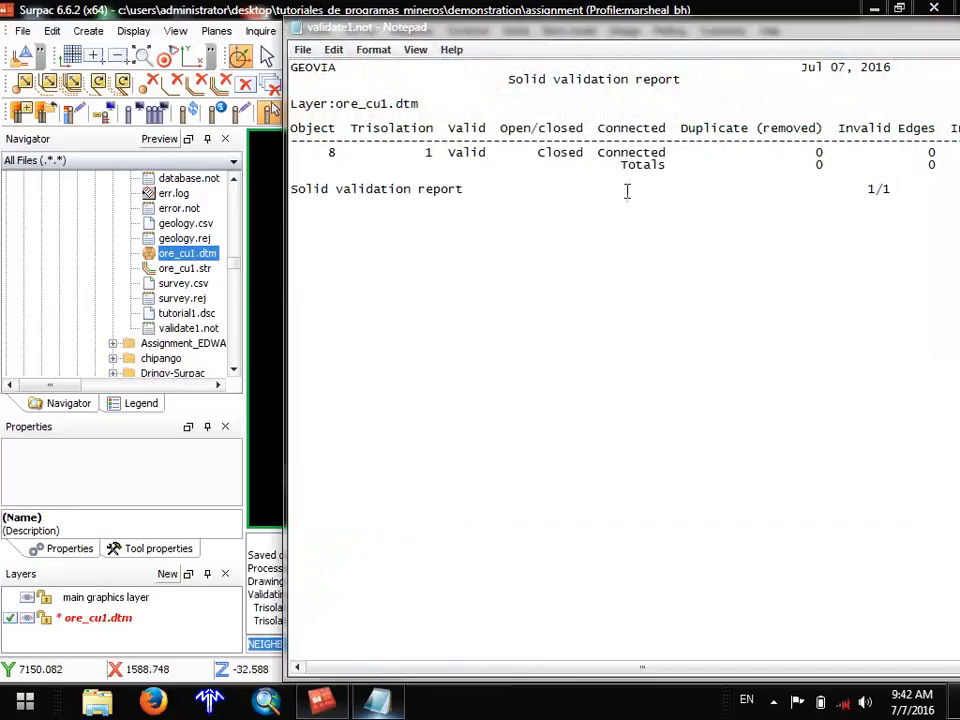
Review all columns of the solid validation report, including invalid edges, intersecting and reversed triangles, and close the report.
left_click_drag(508, 27, 430, 26)
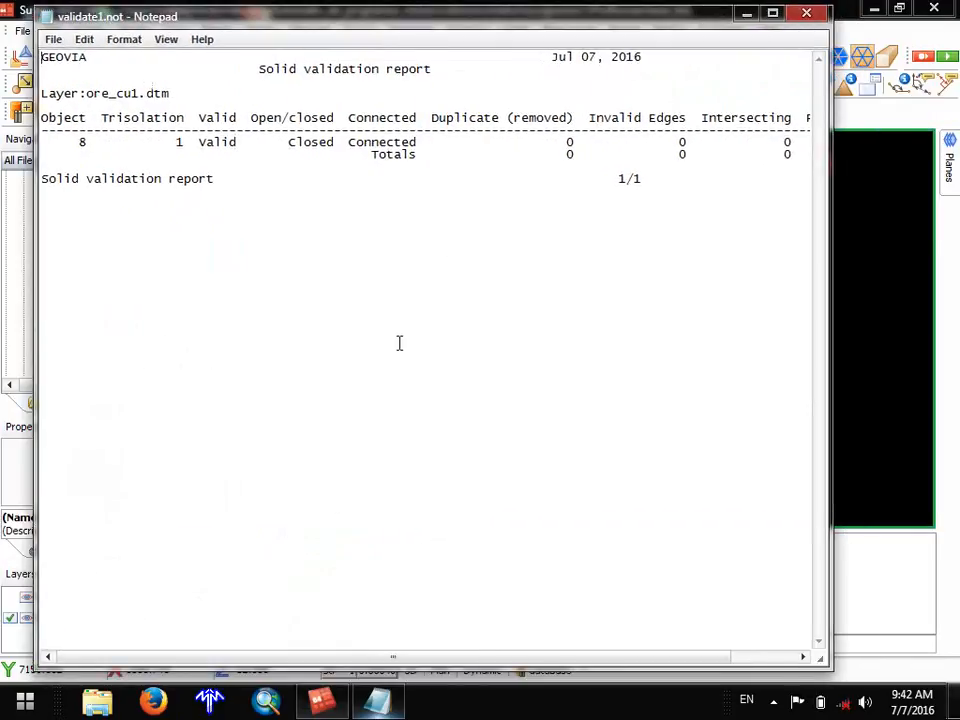
left_click(213, 163)
scroll(600, 150, "right", 3)
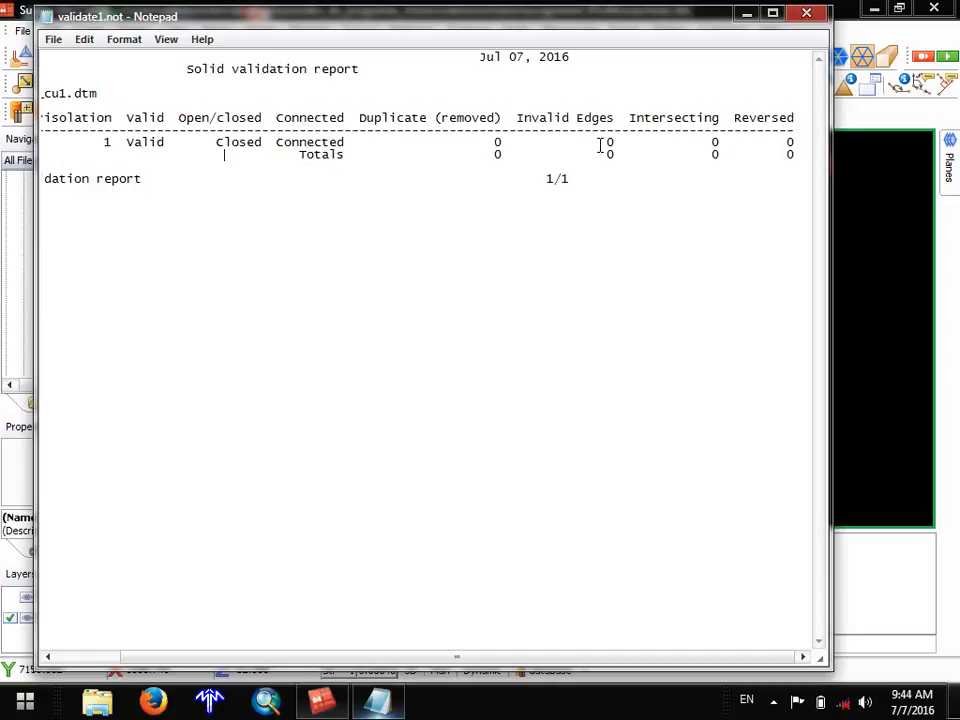
left_click(806, 13)
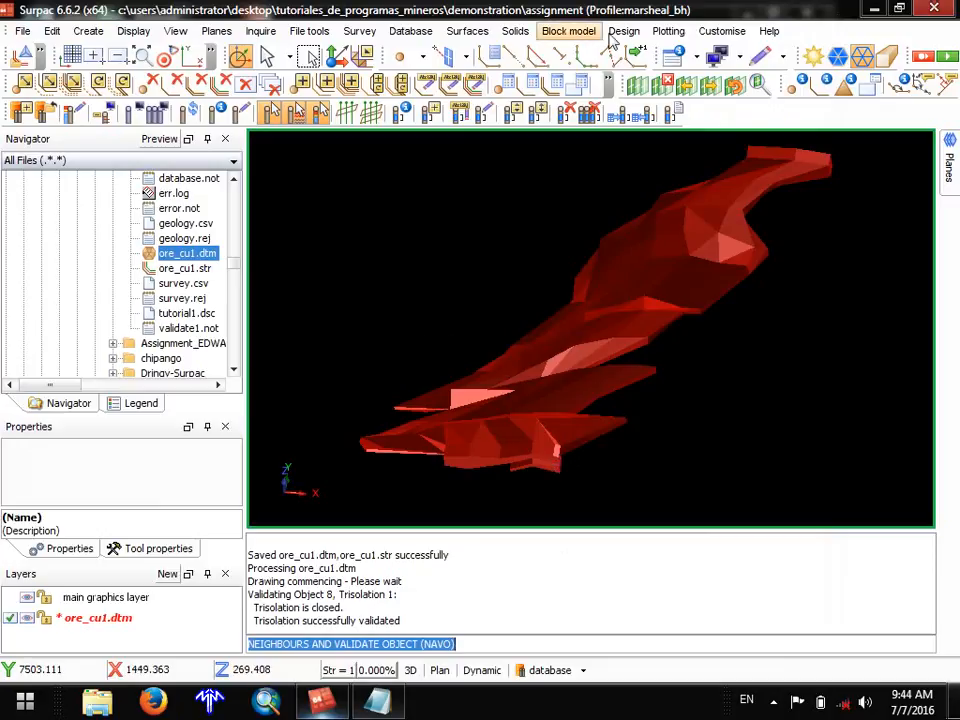
Open the Solids Repair tool for the ore solid and check each validation error category.
left_click(515, 31)
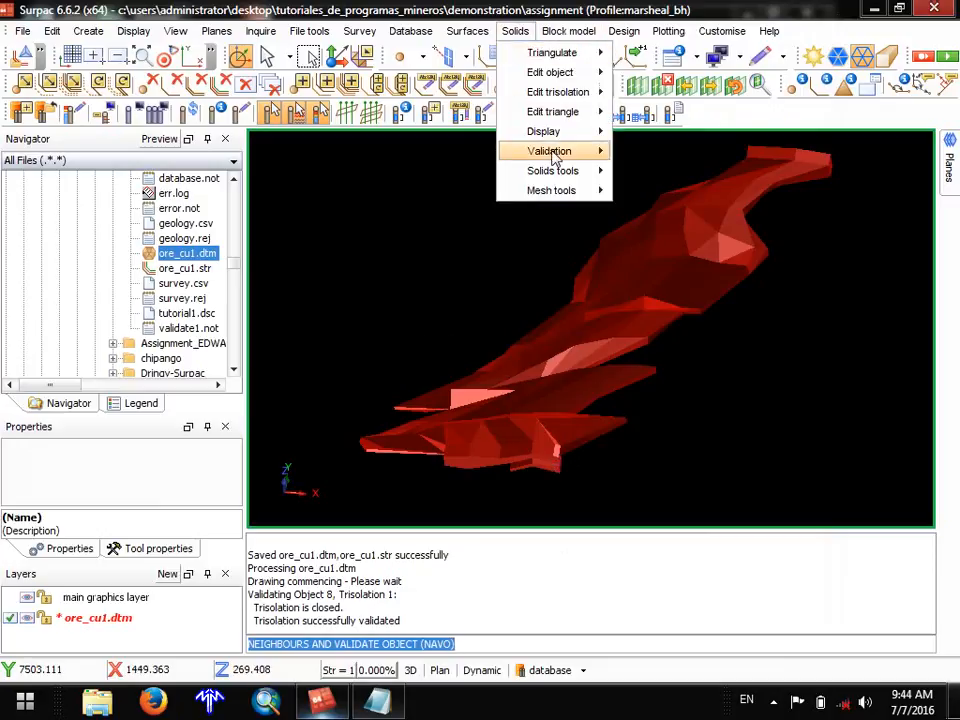
mouse_move(555, 156)
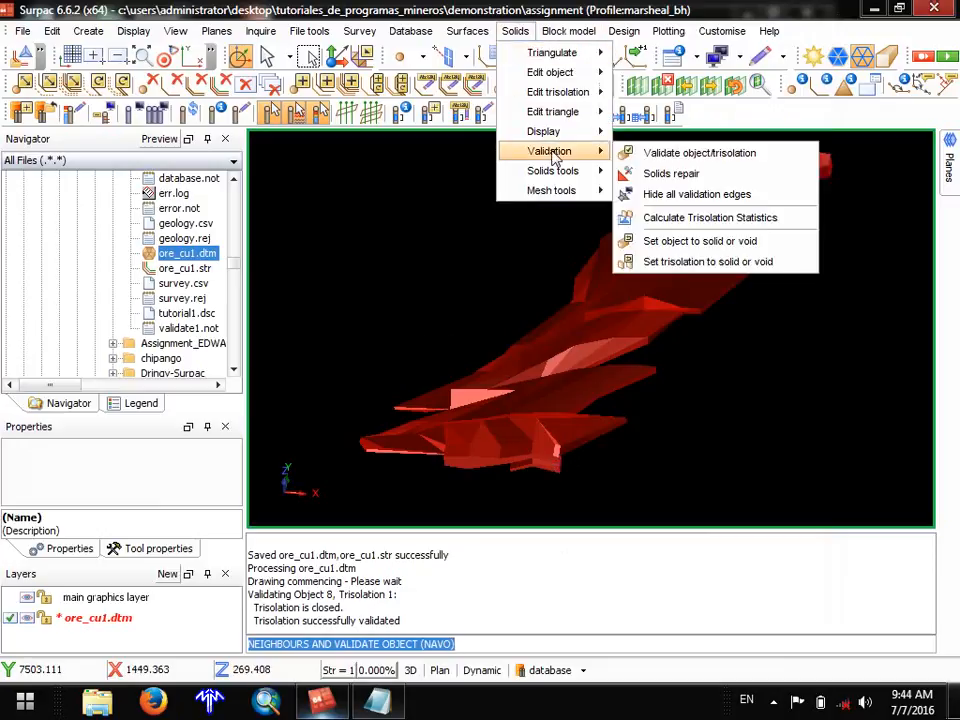
left_click(660, 176)
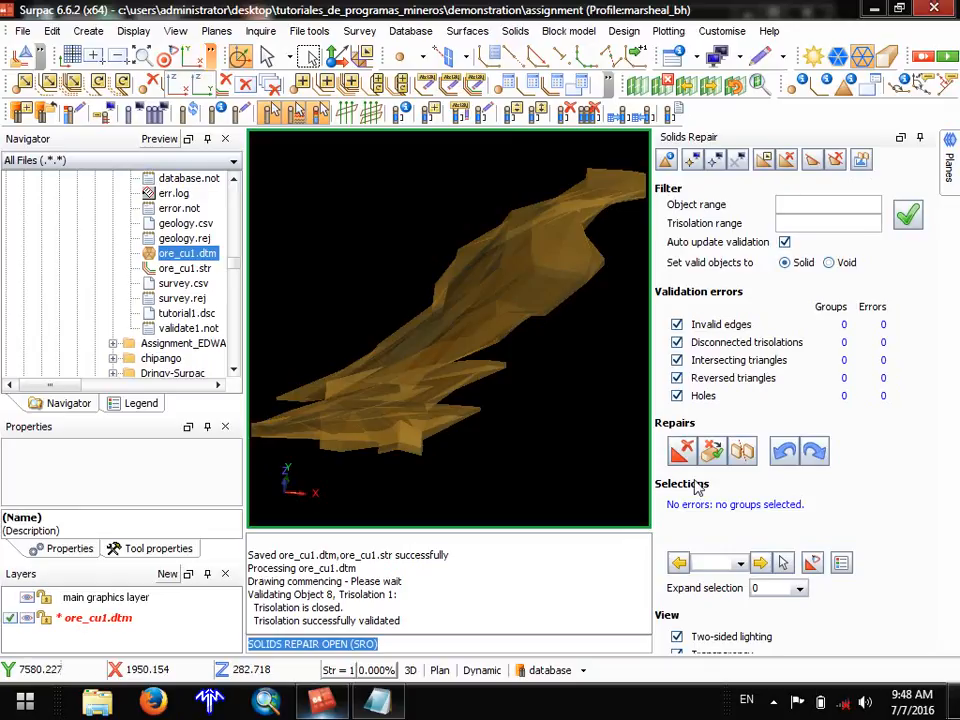
left_click(555, 570)
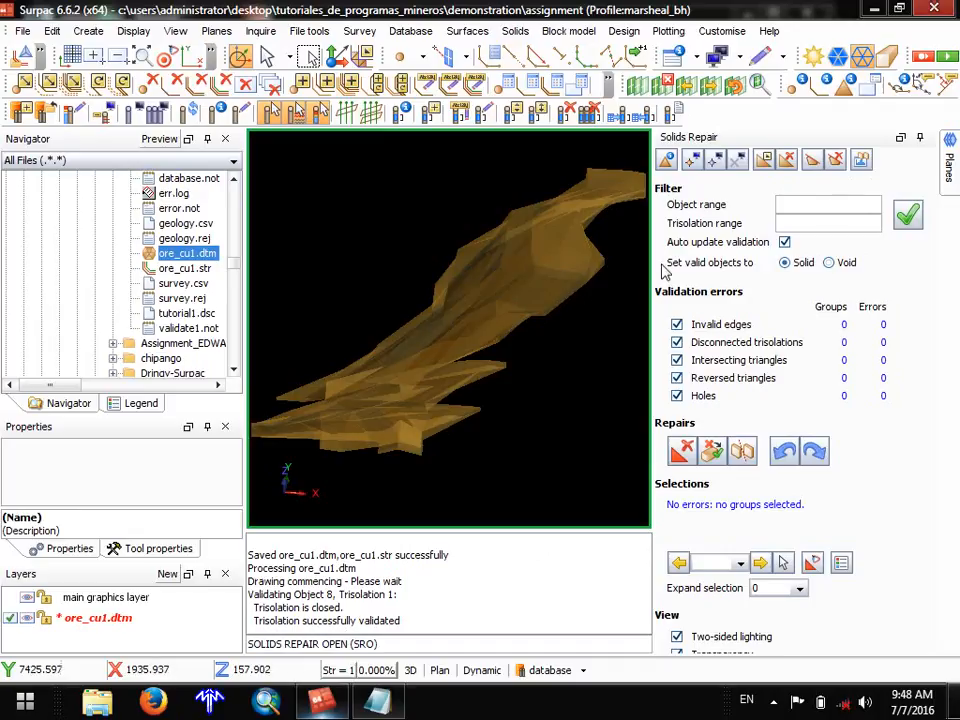
mouse_move(952, 160)
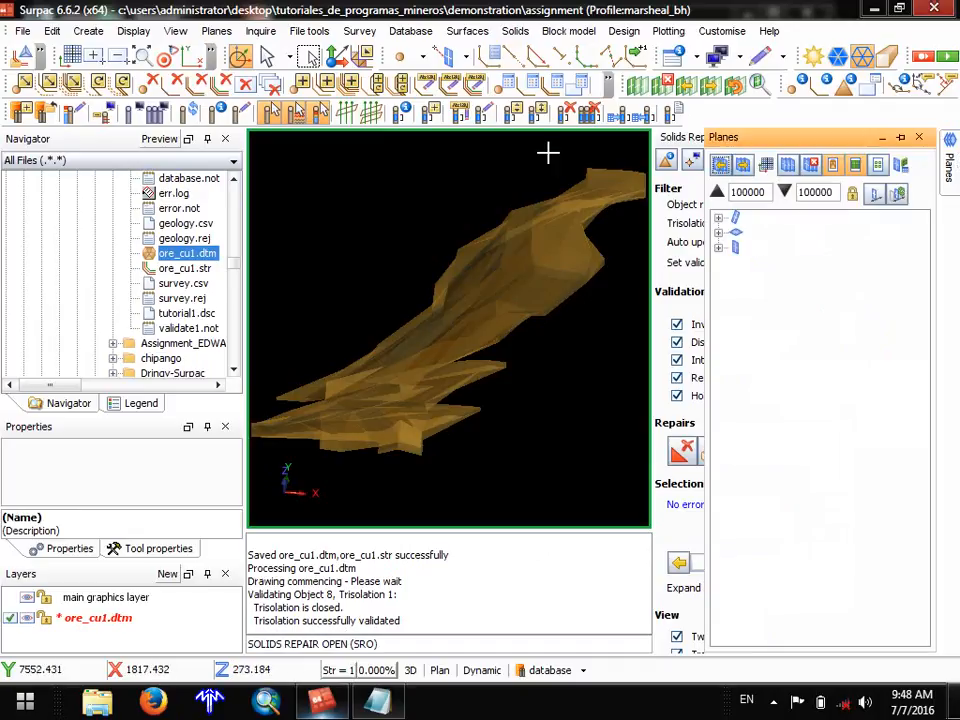
Reset the graphics without saving the layer changes and reload ore_cu1.dtm into the graphics view.
left_click(22, 31)
left_click(76, 354)
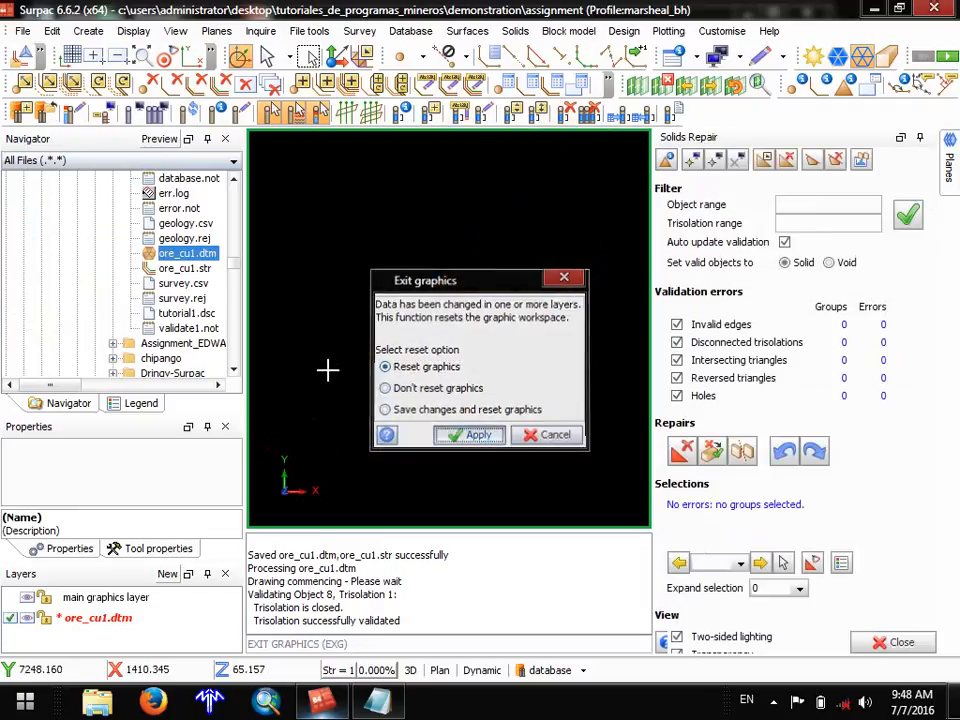
key("Return")
left_click_drag(157, 257, 381, 251)
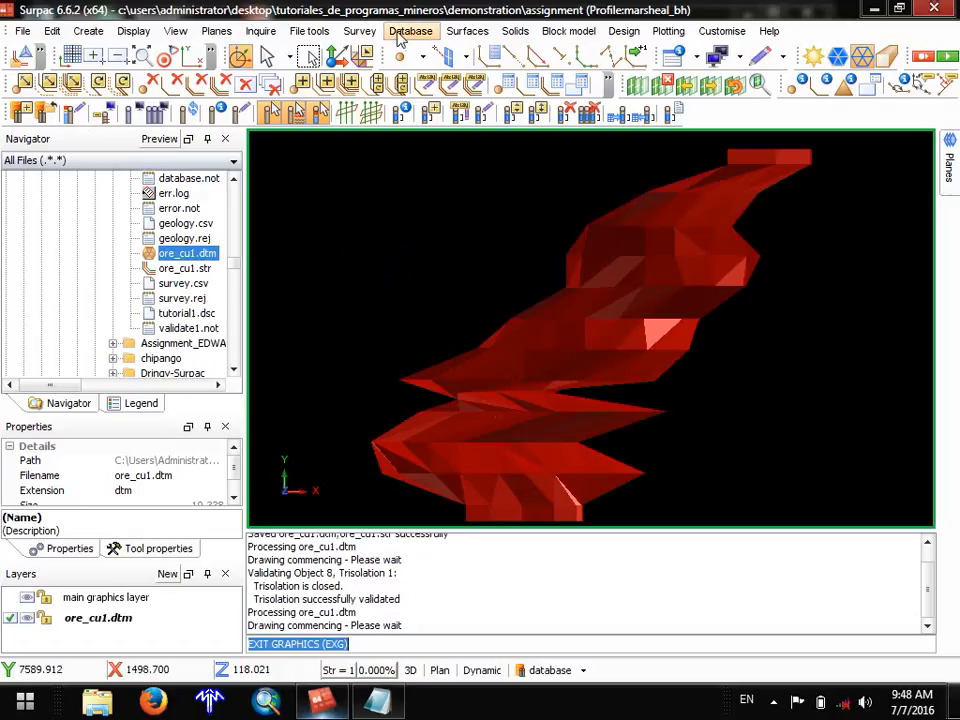
left_click(512, 32)
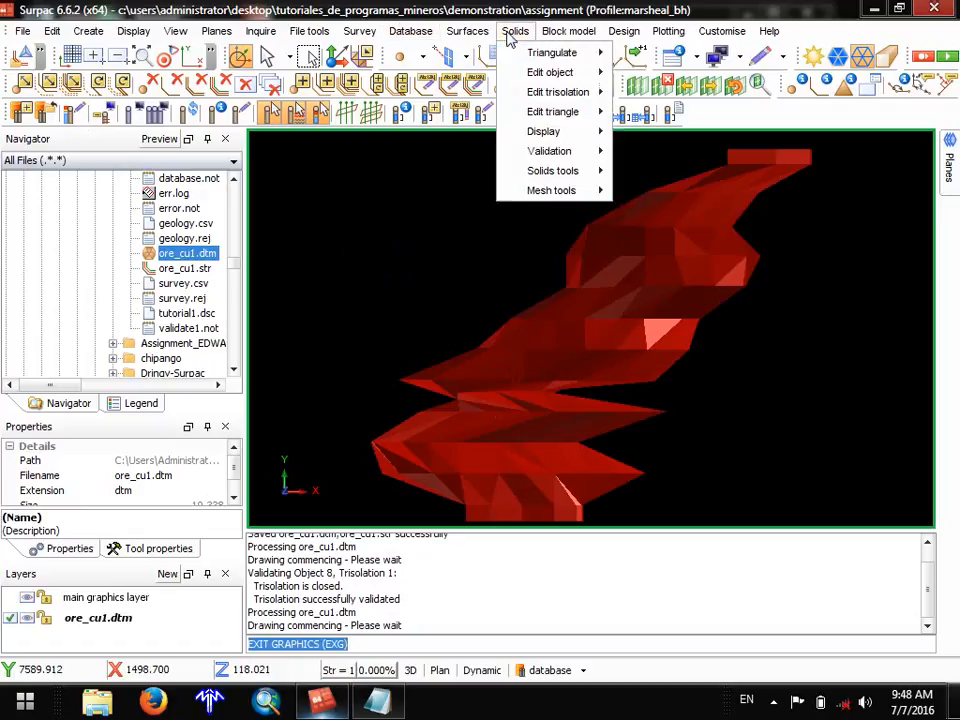
mouse_move(570, 172)
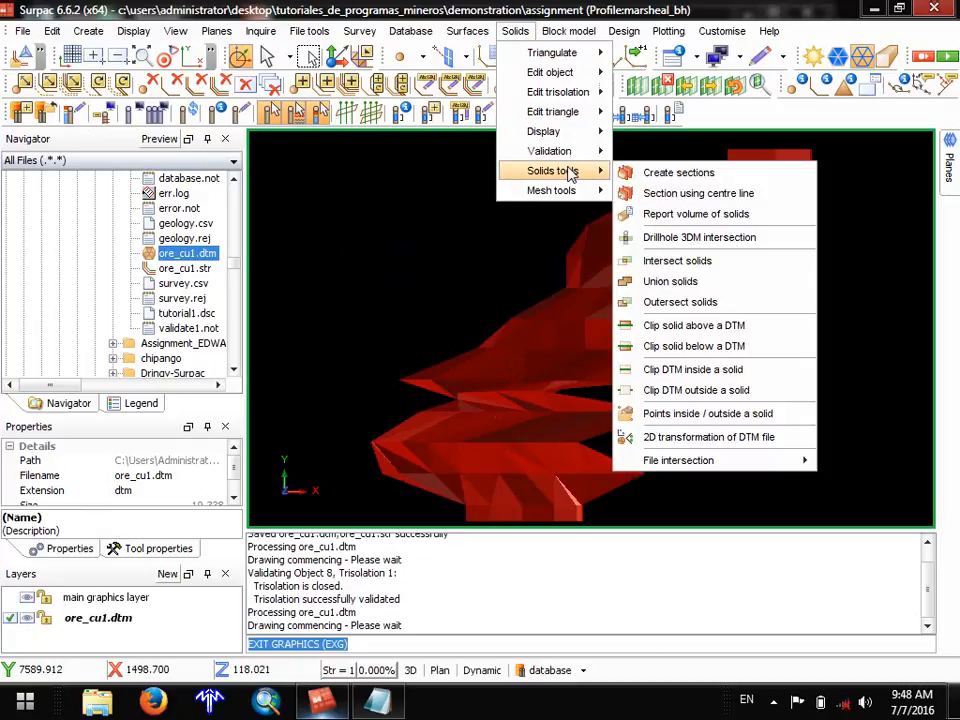
left_click(680, 214)
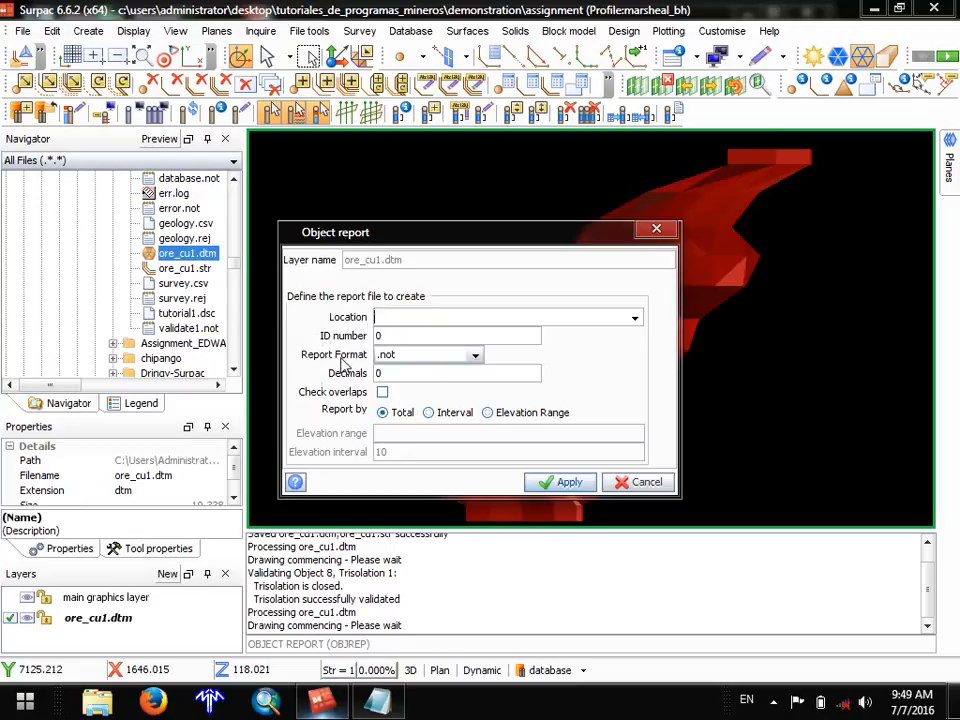
left_click(430, 357)
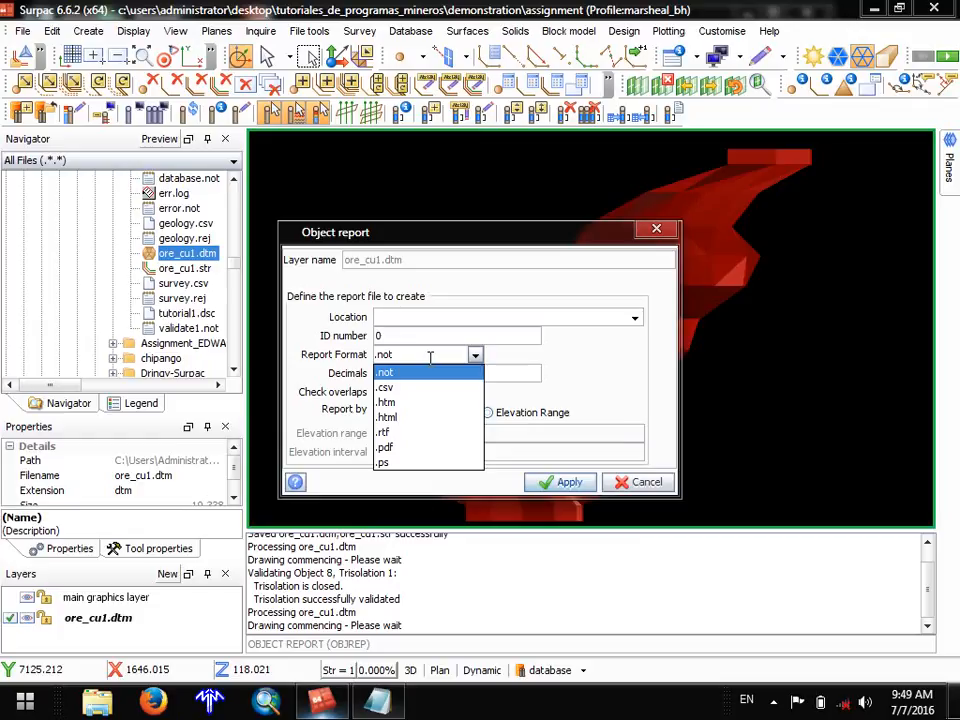
left_click(388, 387)
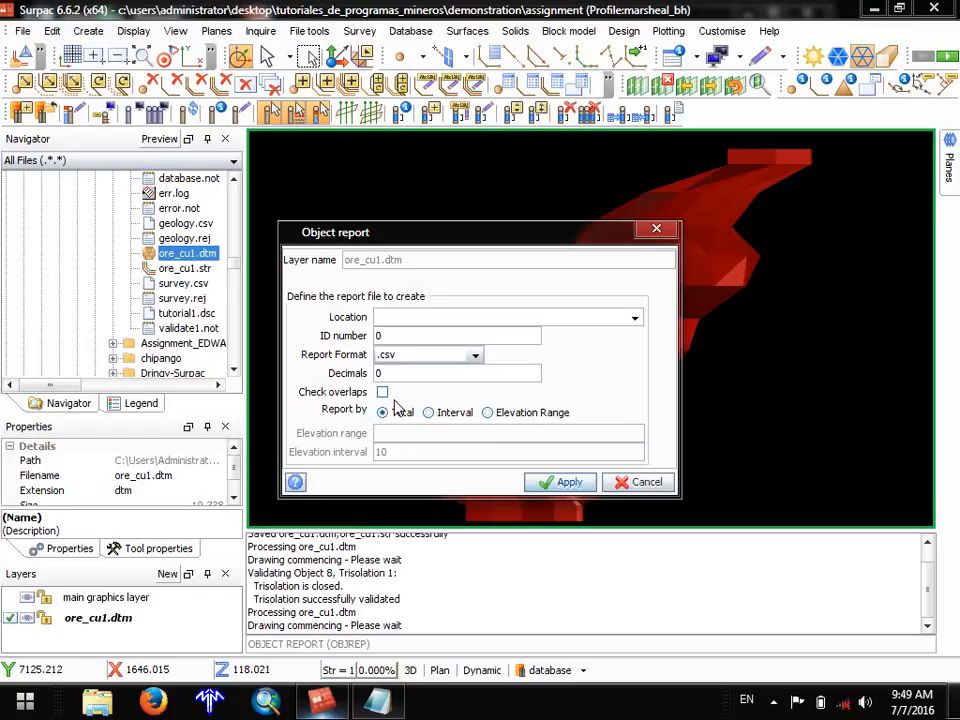
left_click(634, 318)
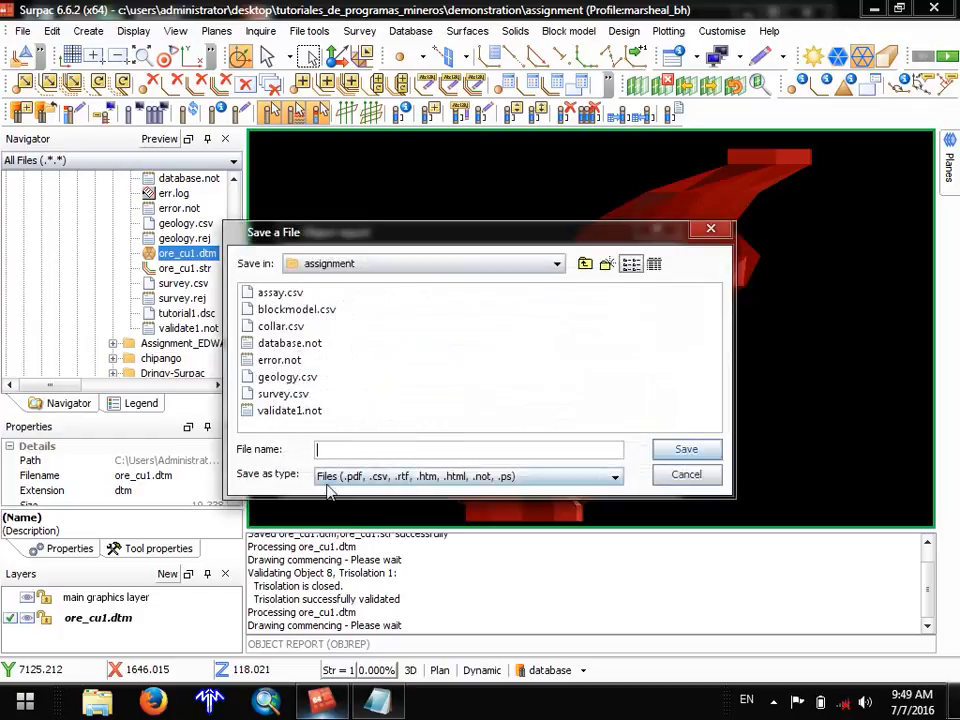
type("volume1")
left_click(690, 450)
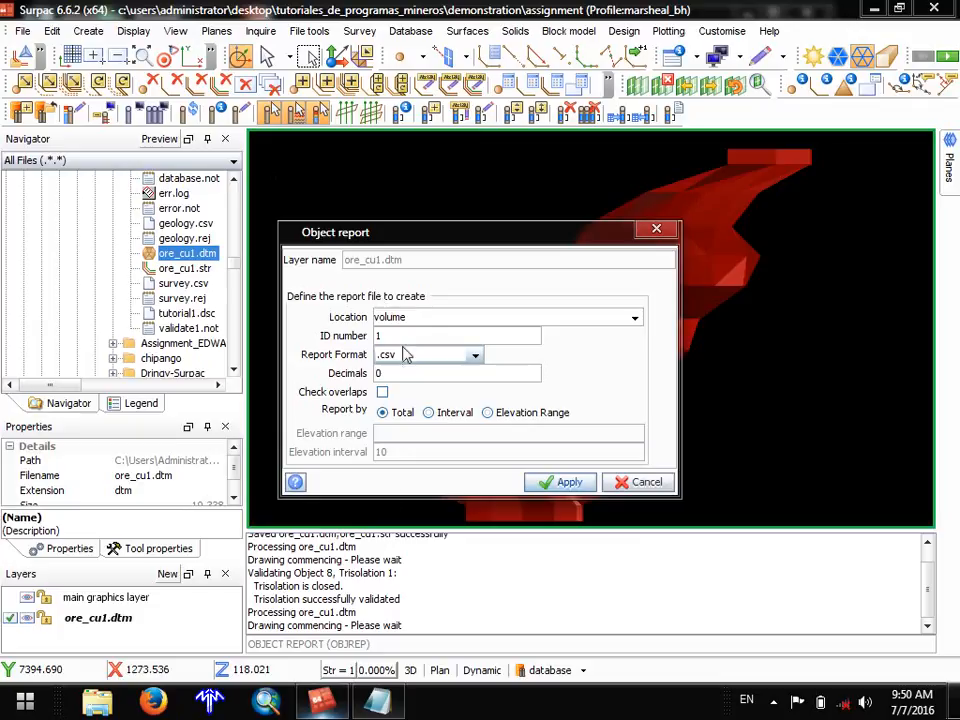
left_click(630, 482)
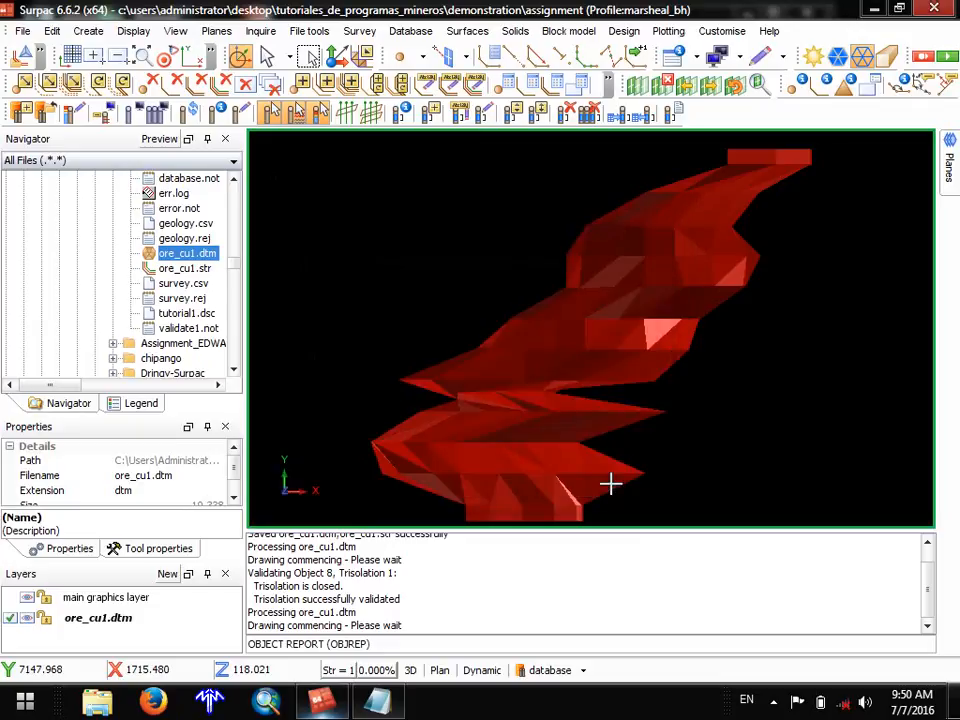
Report the ore solid's total volume to a .csv file with location volume, ID number 1 and 0 decimals.
left_click(515, 31)
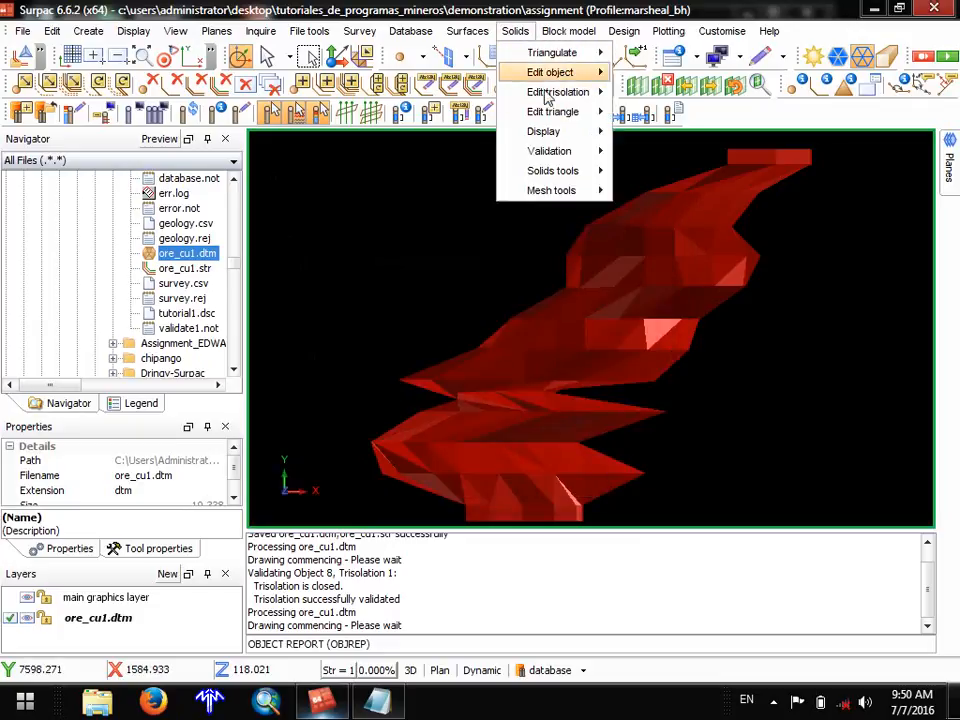
mouse_move(563, 171)
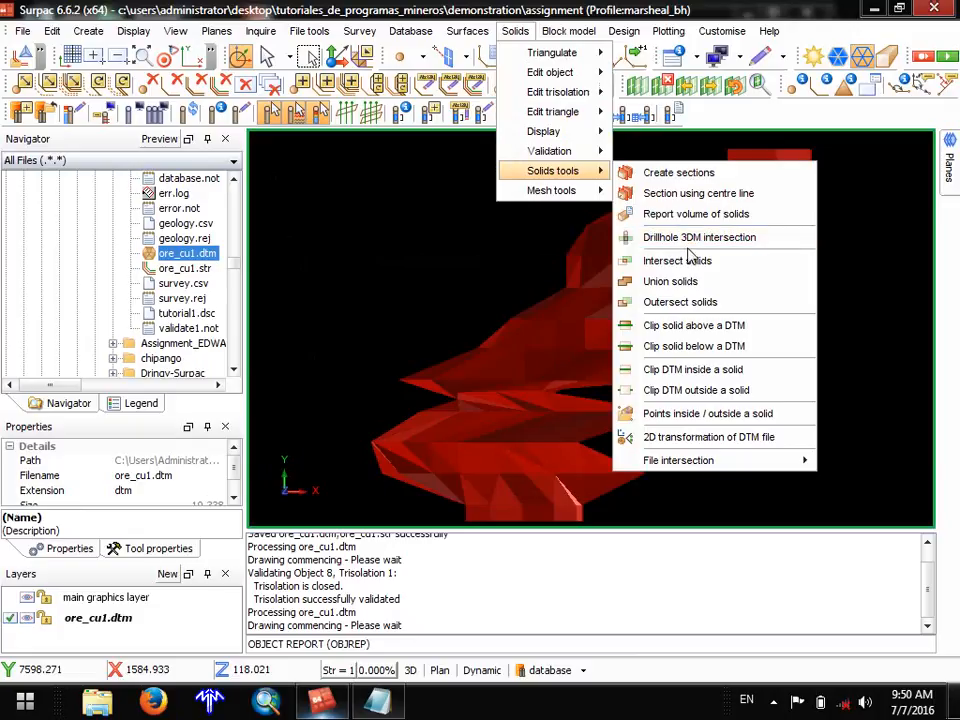
left_click(690, 214)
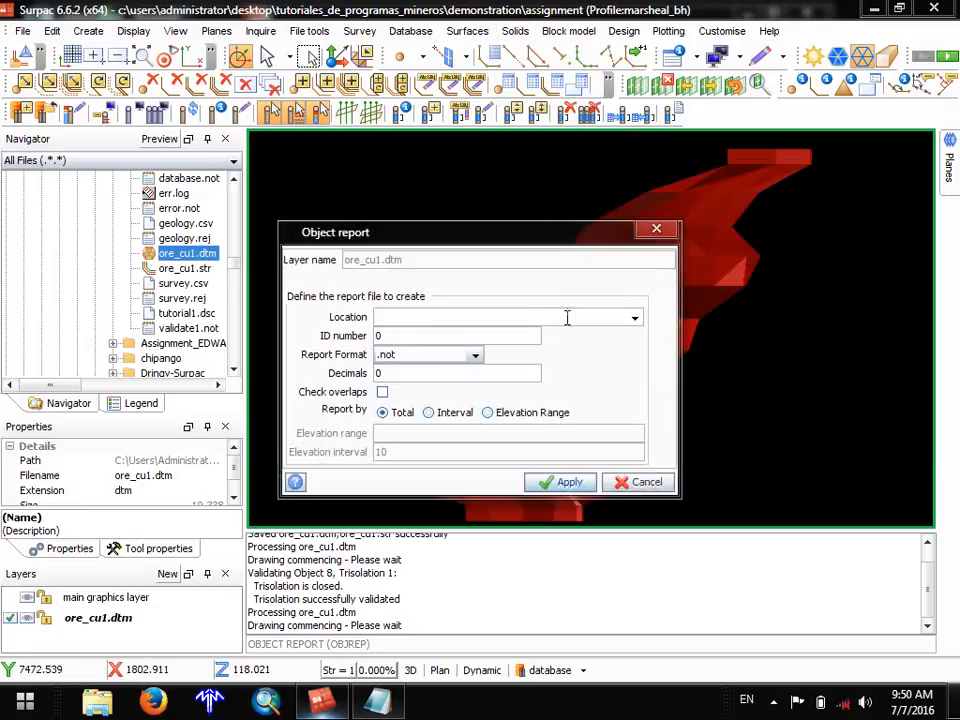
left_click(634, 318)
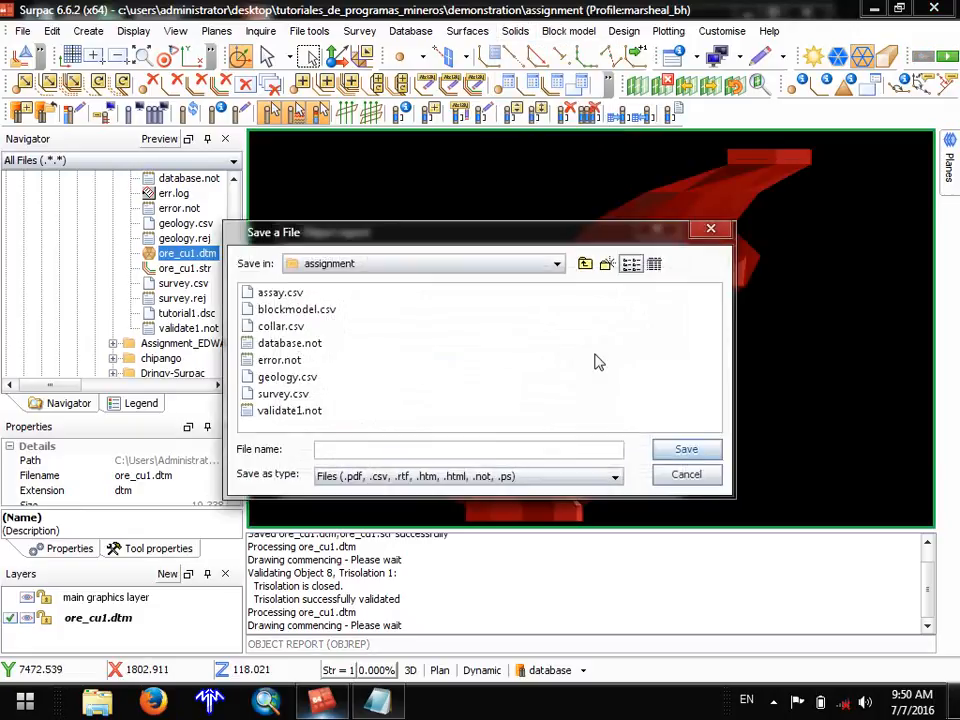
type("Volume1")
left_click(675, 453)
left_click(416, 356)
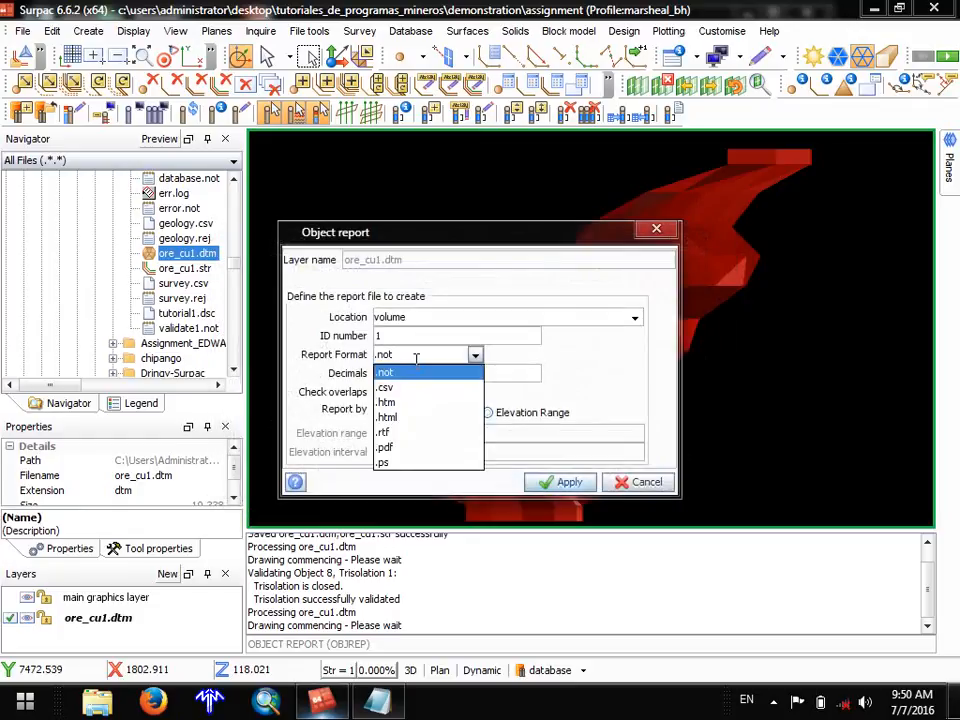
left_click(401, 389)
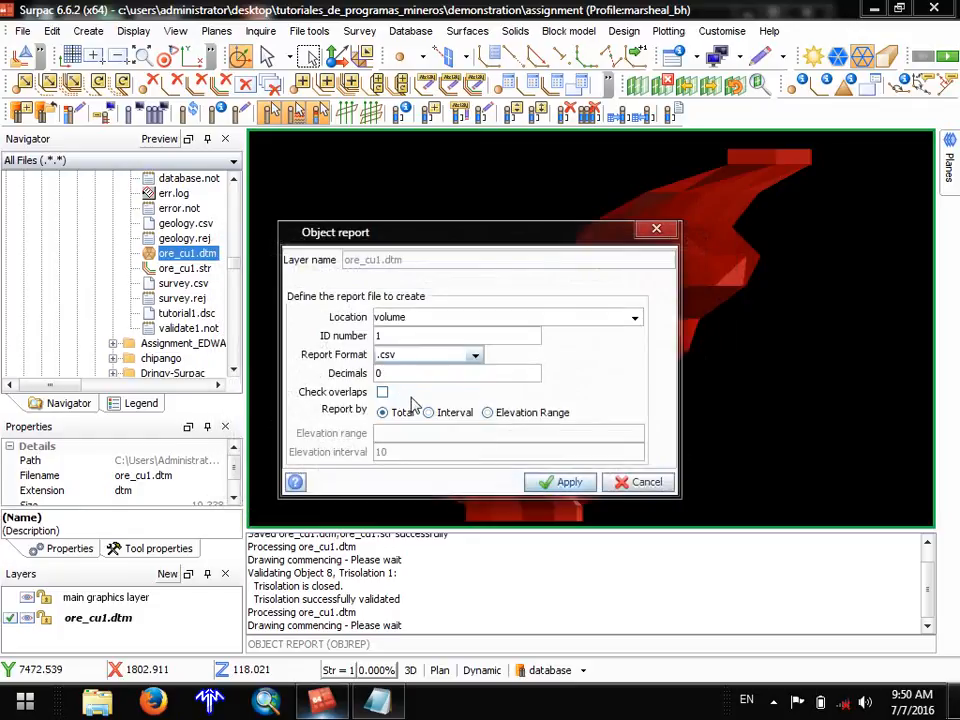
left_click(562, 483)
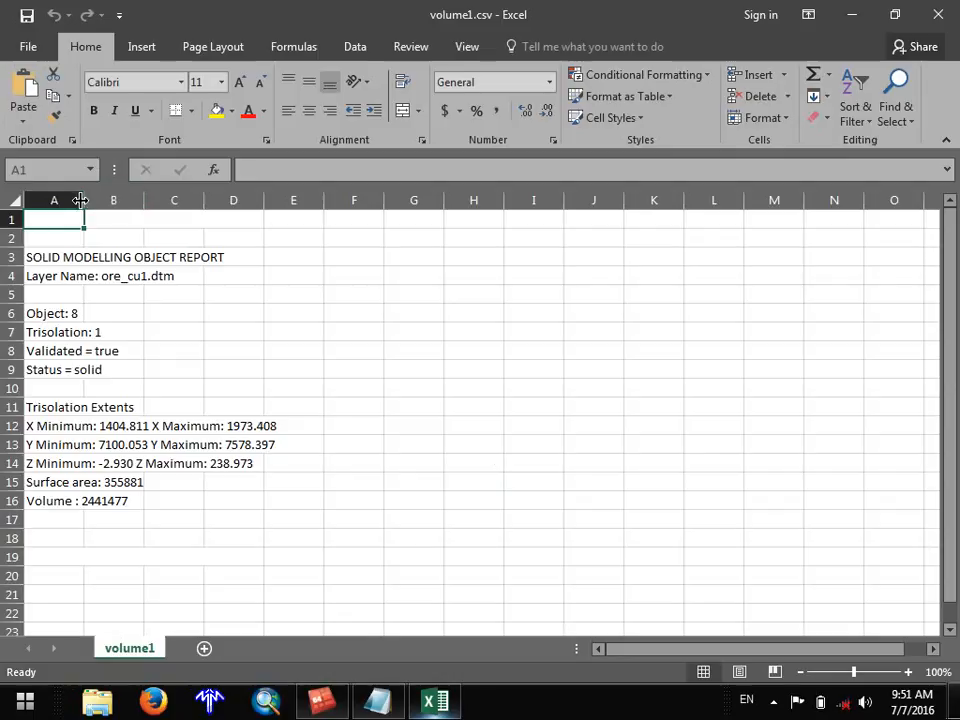
Widen the first column of the volume report, examine the volume line and close volume1.csv without saving.
left_click_drag(81, 200, 84, 200)
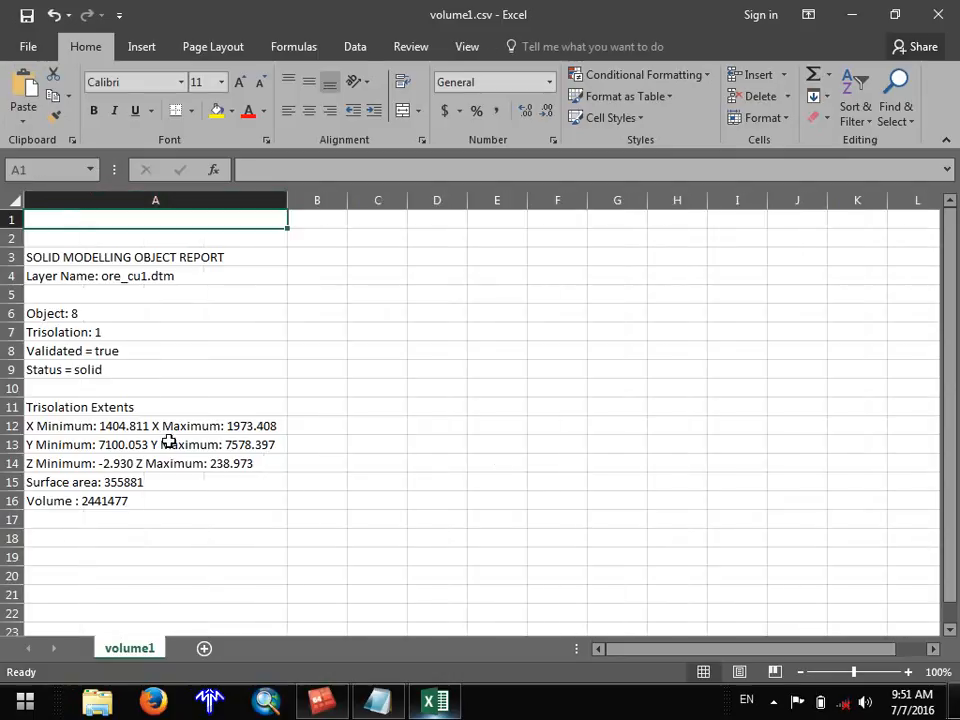
left_click(96, 501)
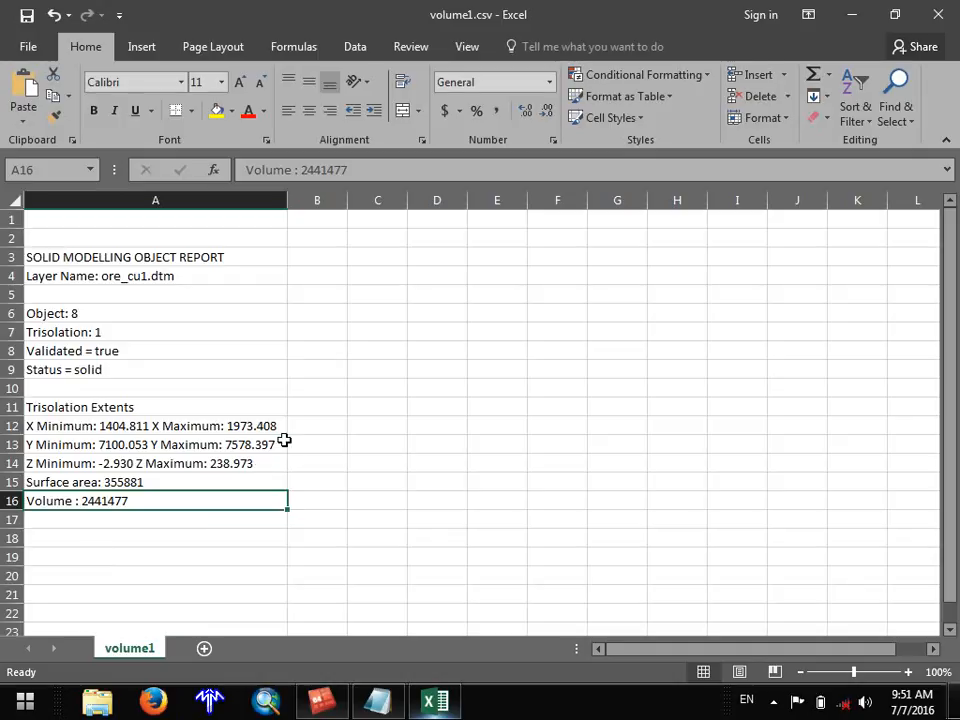
left_click(935, 22)
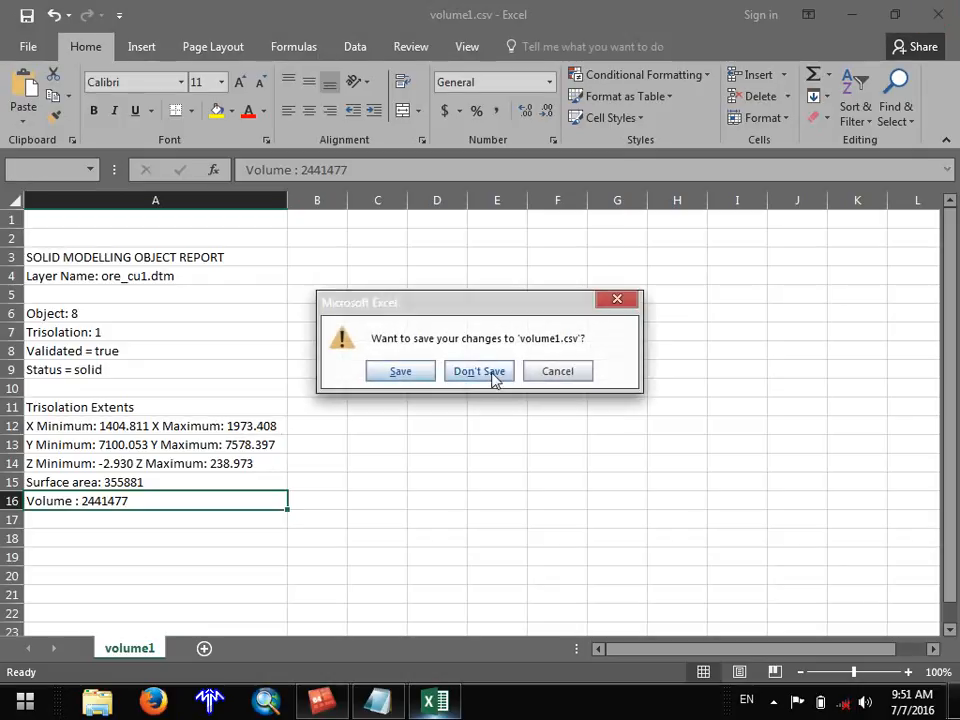
left_click(492, 370)
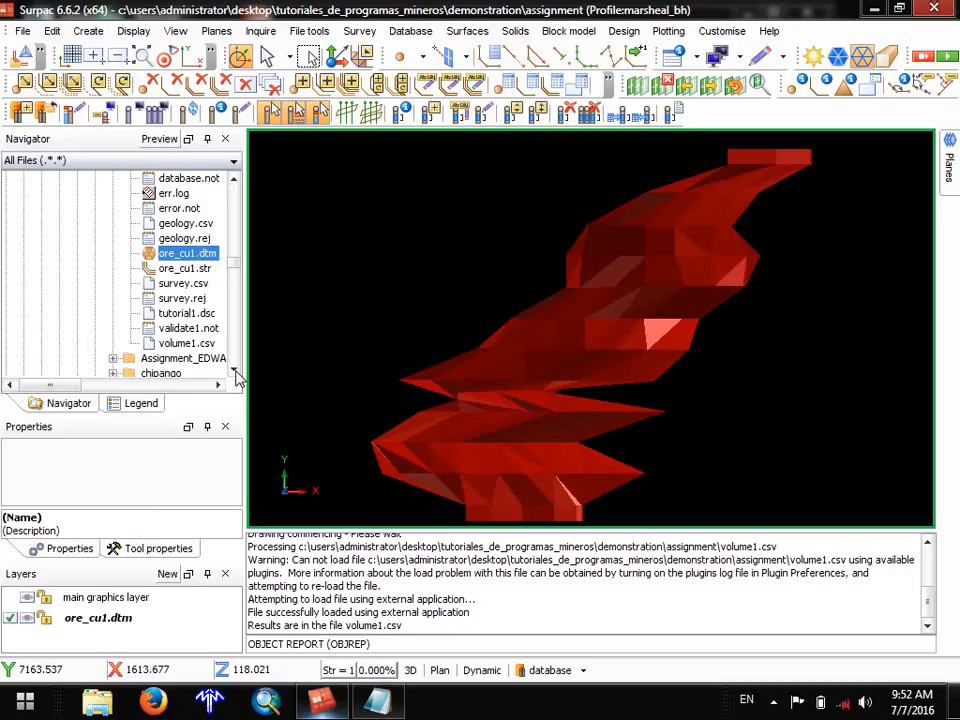
Clear the message window, load composite1.str over the ore solid and inspect how the composites fit the solid in 3D.
right_click(307, 610)
left_click(322, 600)
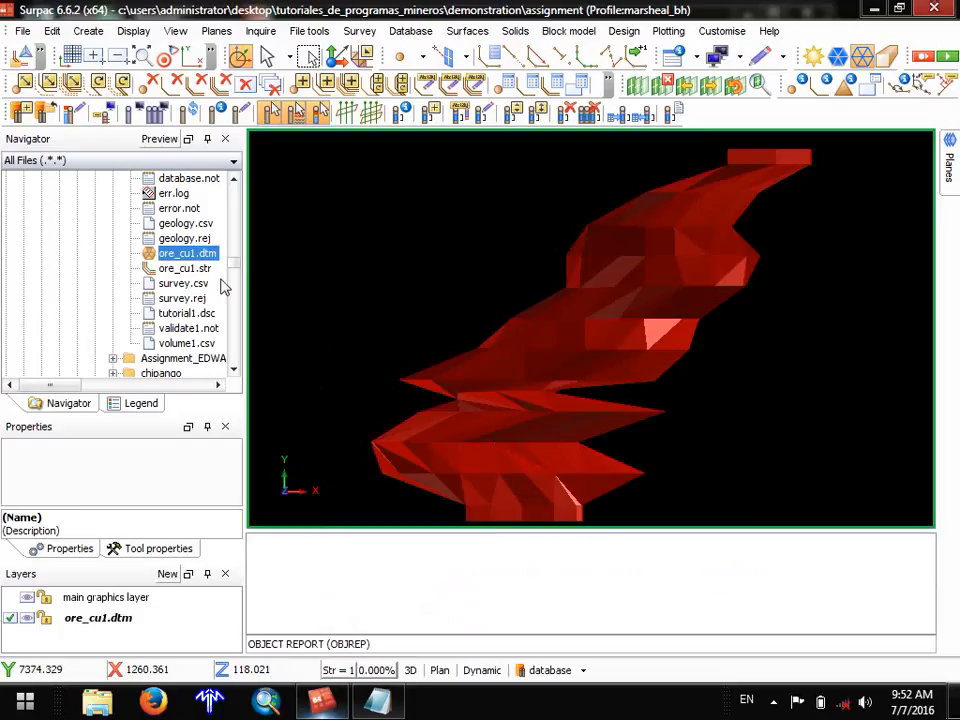
scroll(190, 250, "up", 3)
left_click_drag(190, 238, 484, 285)
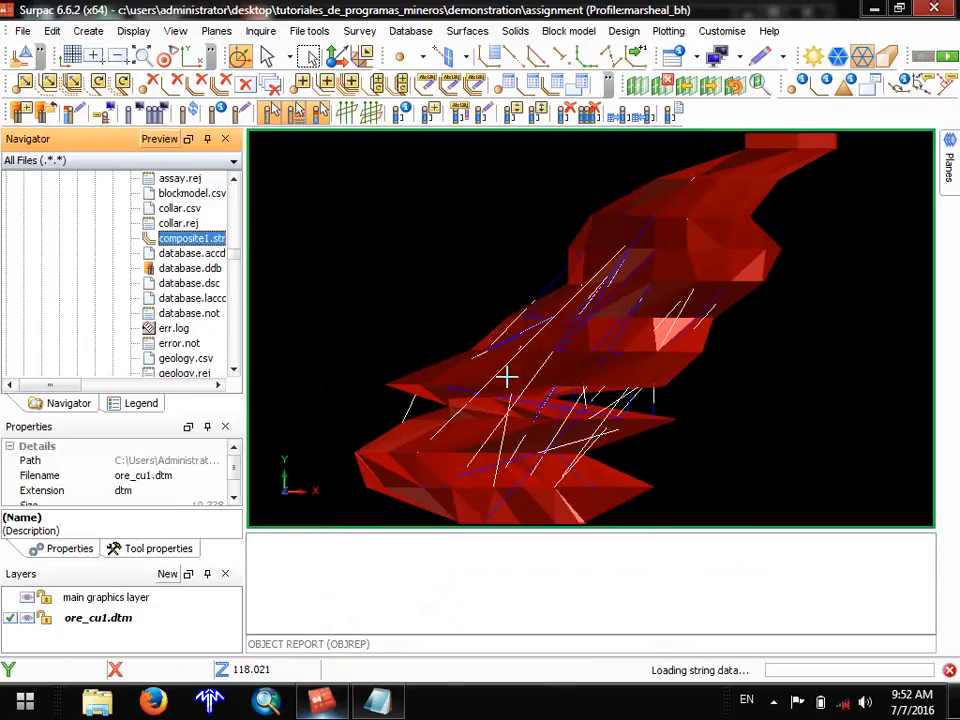
left_click_drag(473, 366, 432, 383)
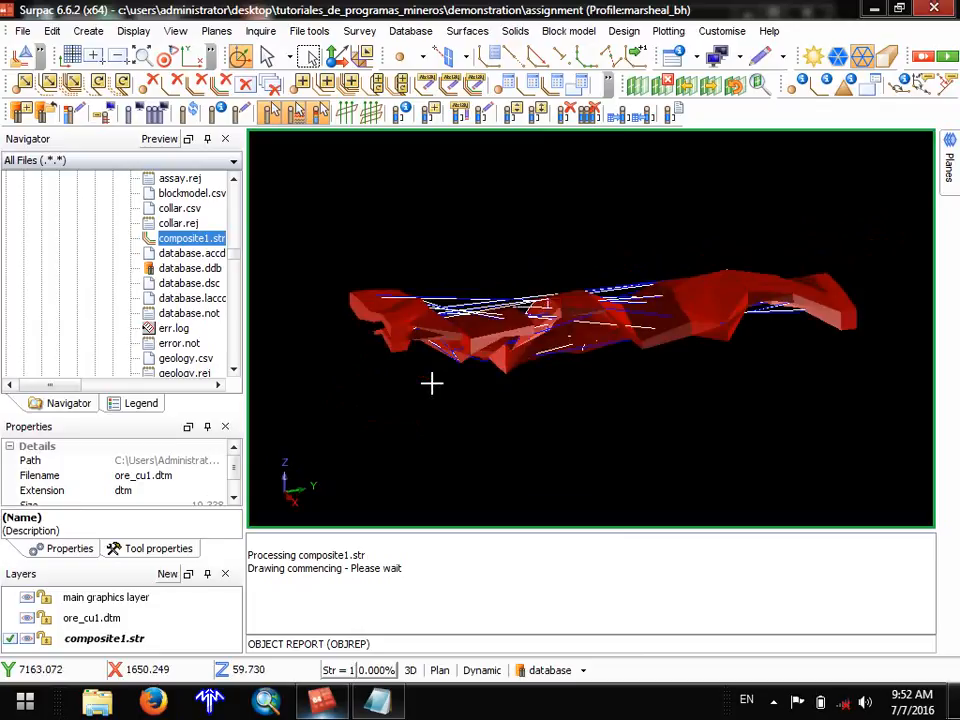
scroll(452, 311, "up", 3)
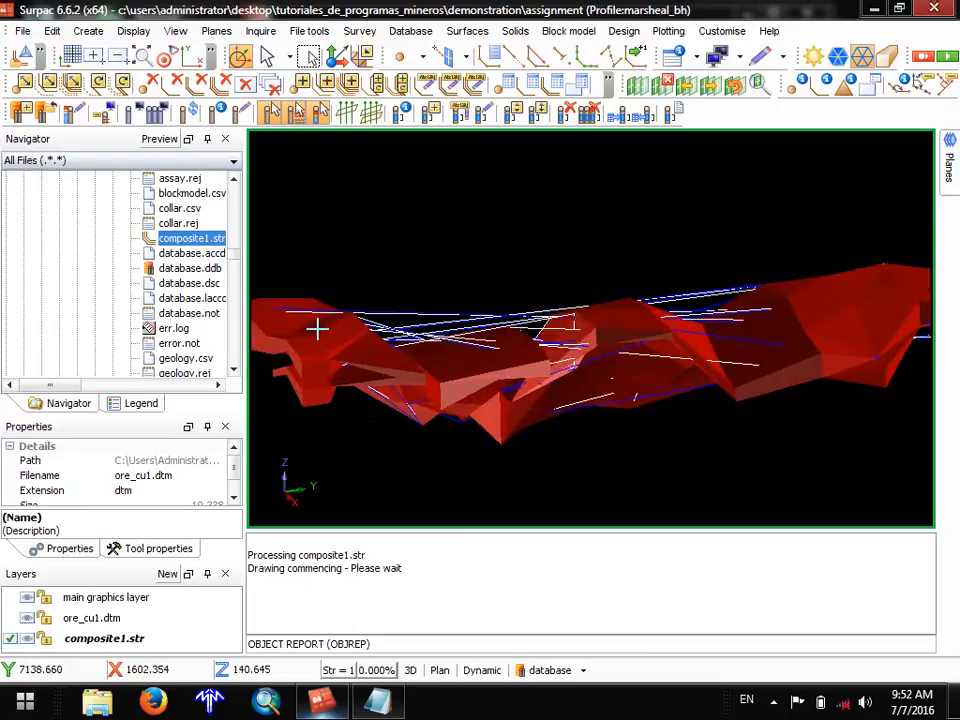
scroll(562, 358, "down", 1)
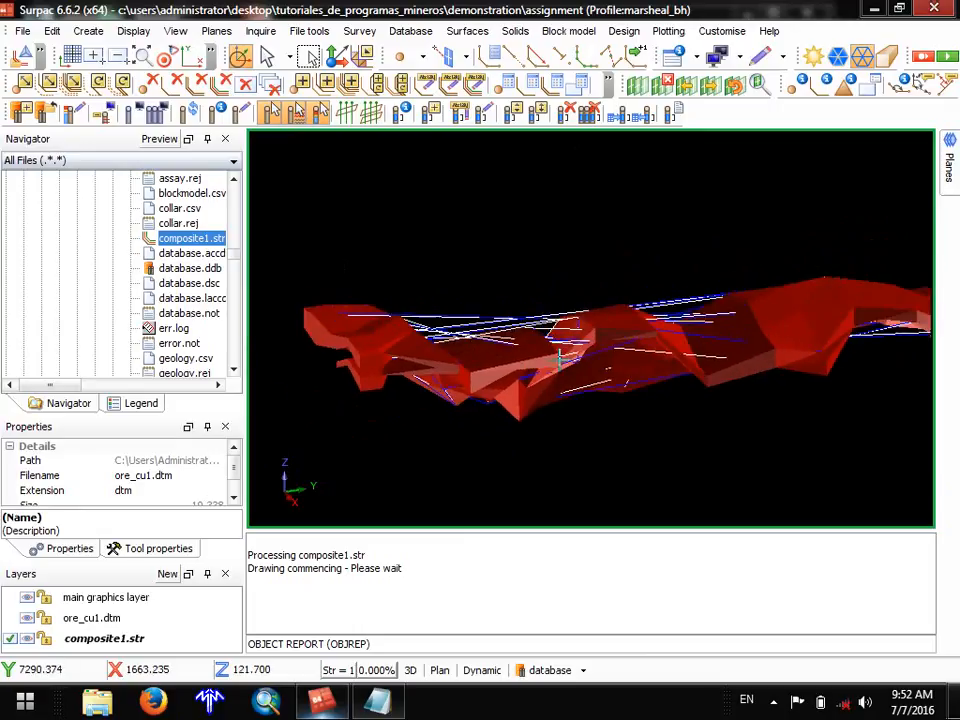
scroll(559, 358, "down", 2)
left_click_drag(556, 349, 578, 343)
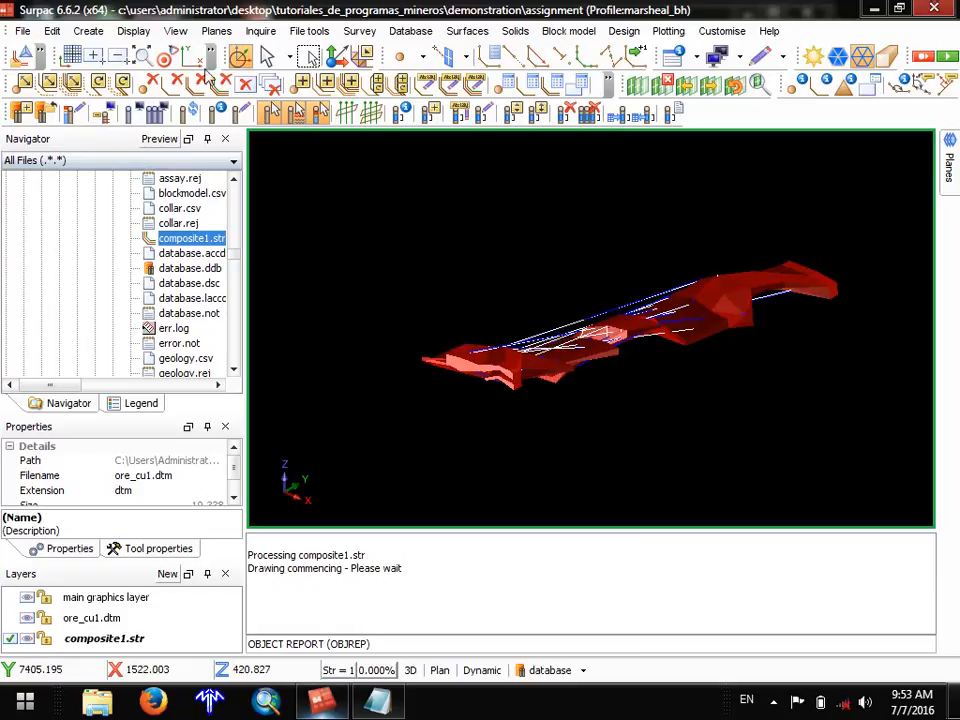
Reset the graphics and open composite1.str for editing as text.
left_click(22, 31)
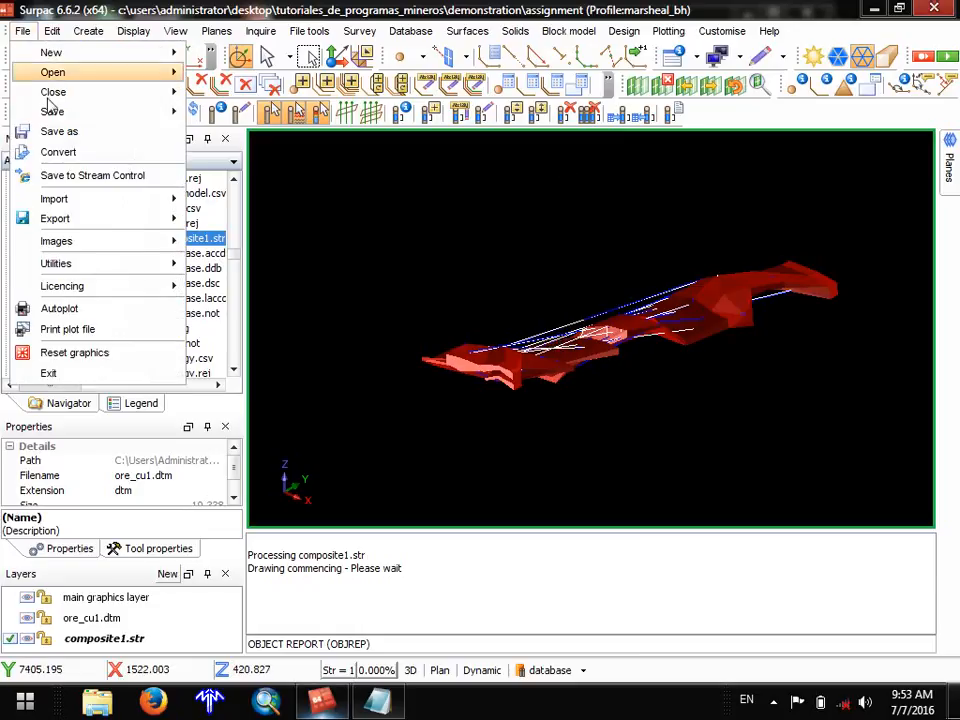
left_click(53, 353)
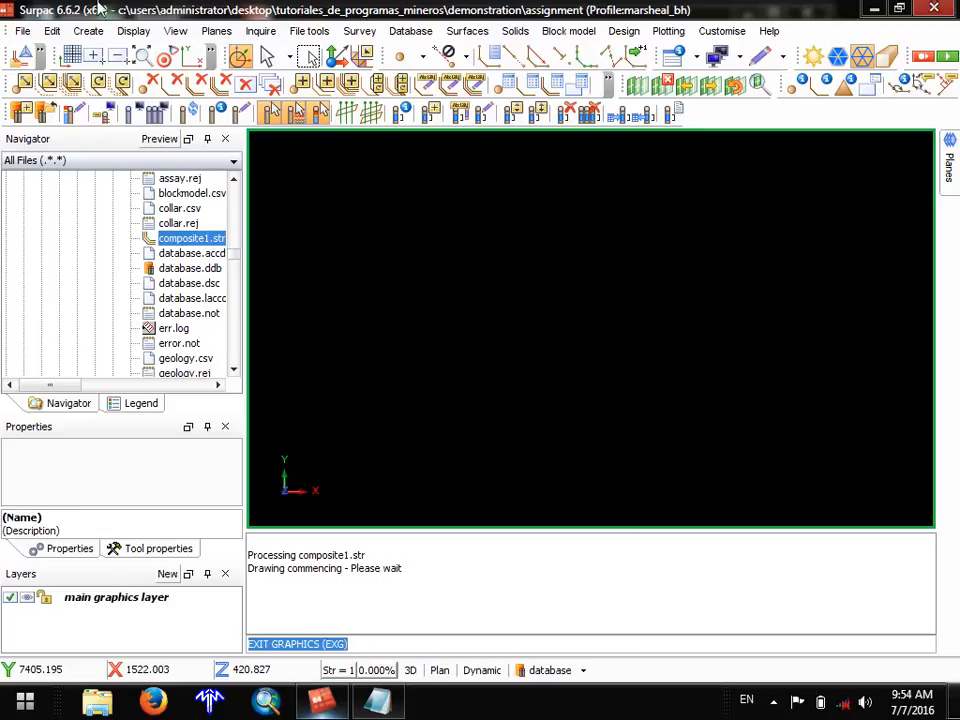
right_click(195, 248)
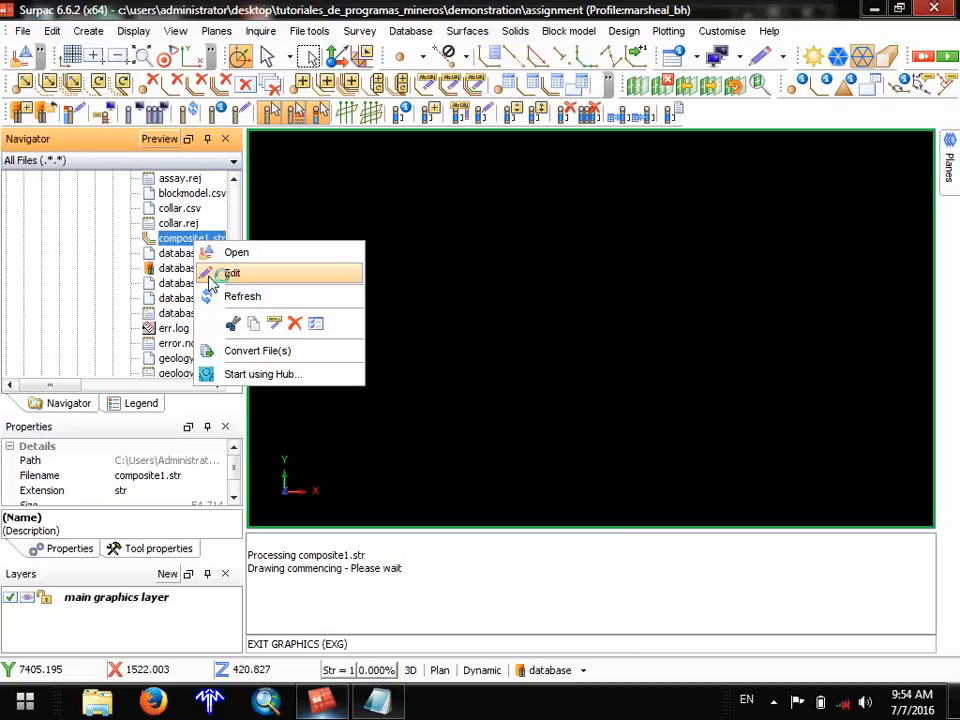
left_click(232, 273)
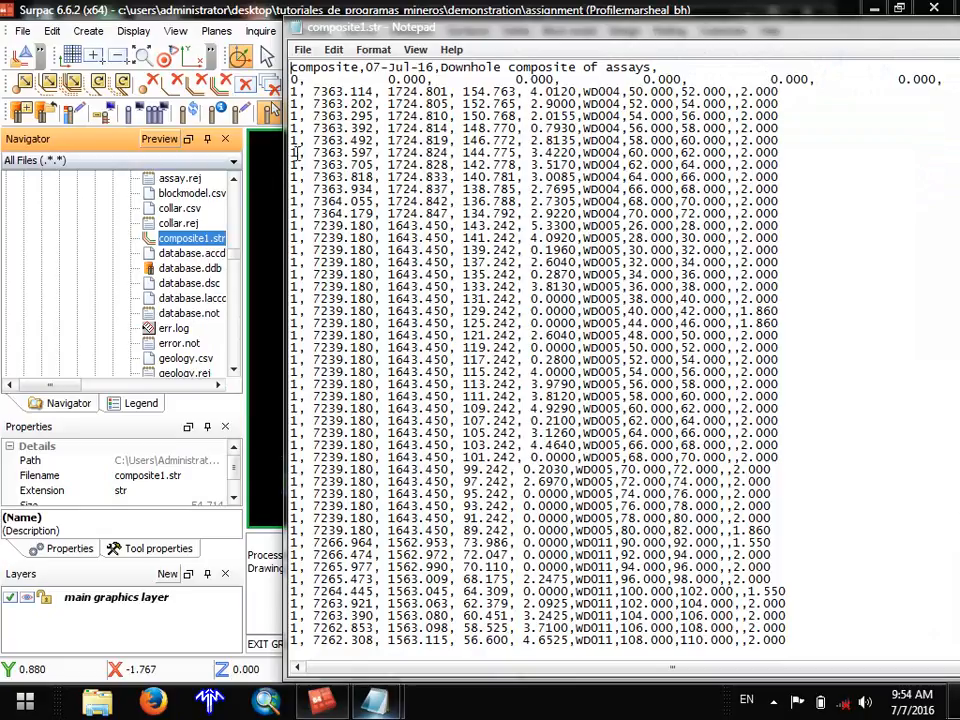
Examine the downhole composite records in the composite1.str text, including hole IDs, depth intervals and composite lengths.
scroll(321, 450, "down", 7)
scroll(321, 450, "down", 20)
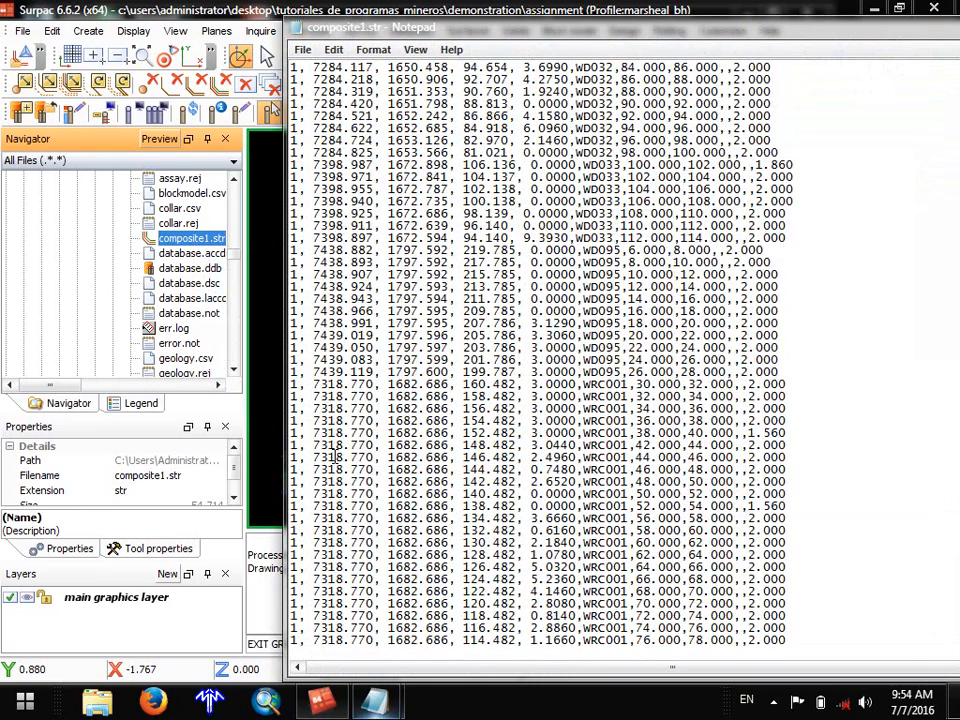
scroll(378, 467, "up", 13)
scroll(378, 467, "up", 20)
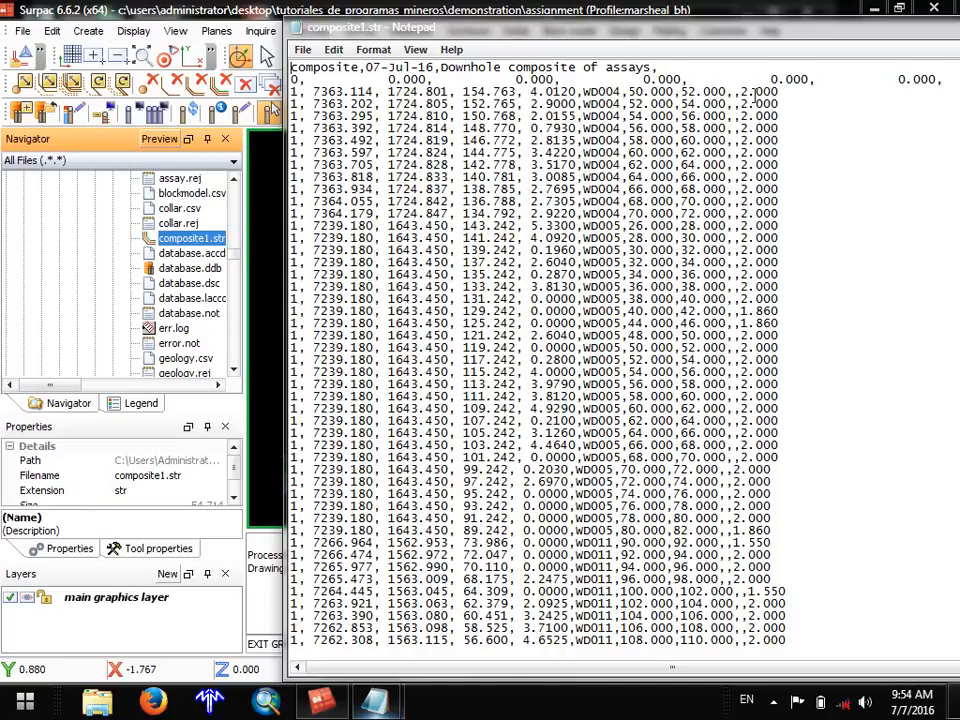
scroll(776, 259, "down", 9)
scroll(776, 258, "up", 2)
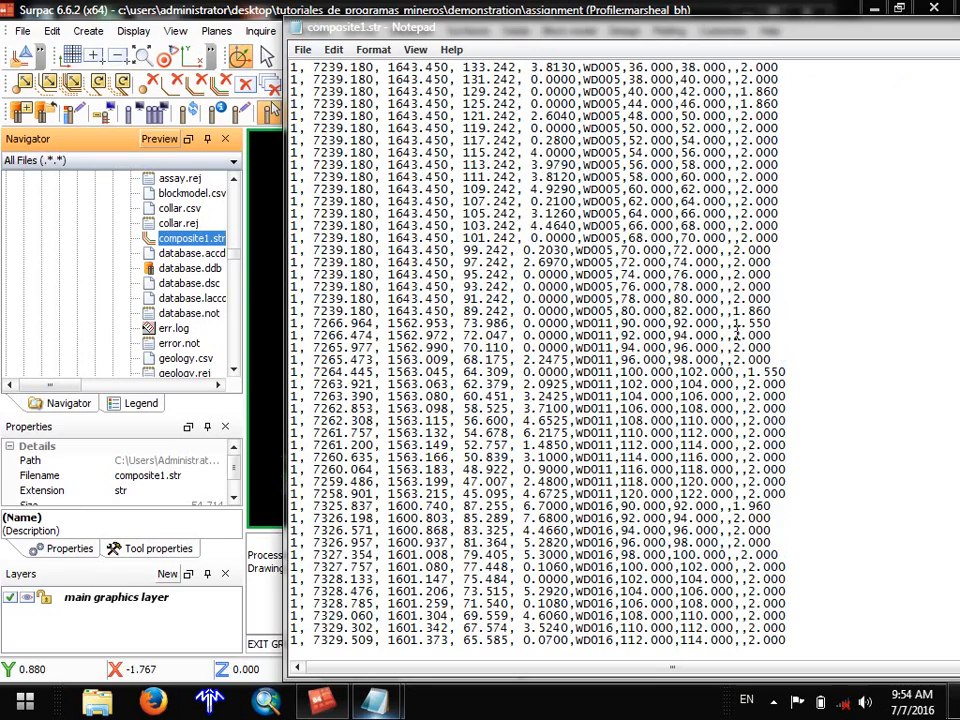
double_click(442, 26)
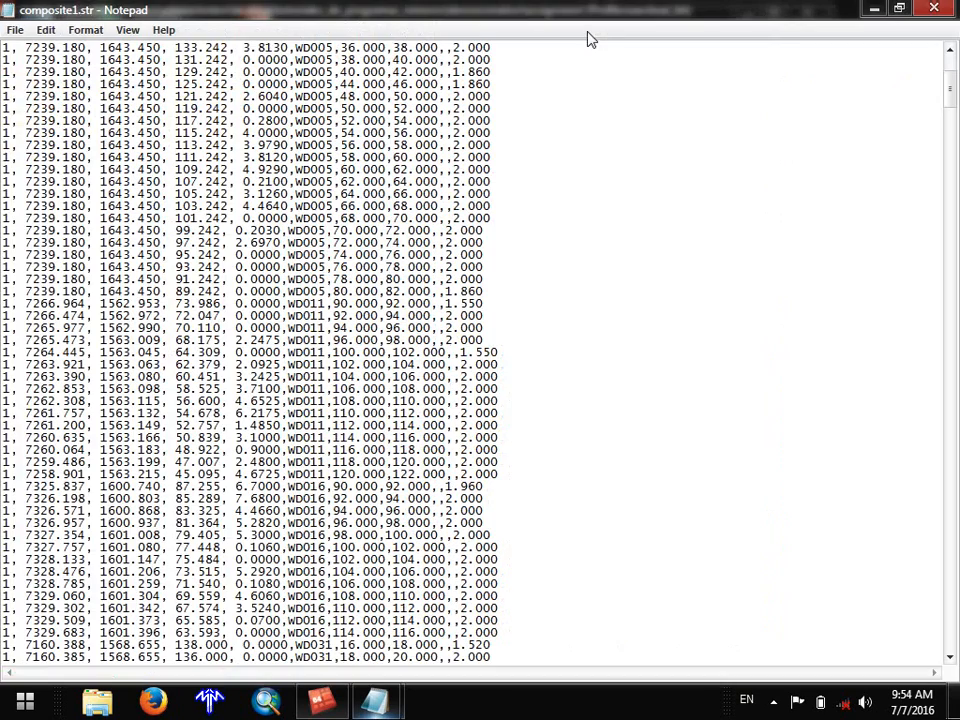
left_click(898, 9)
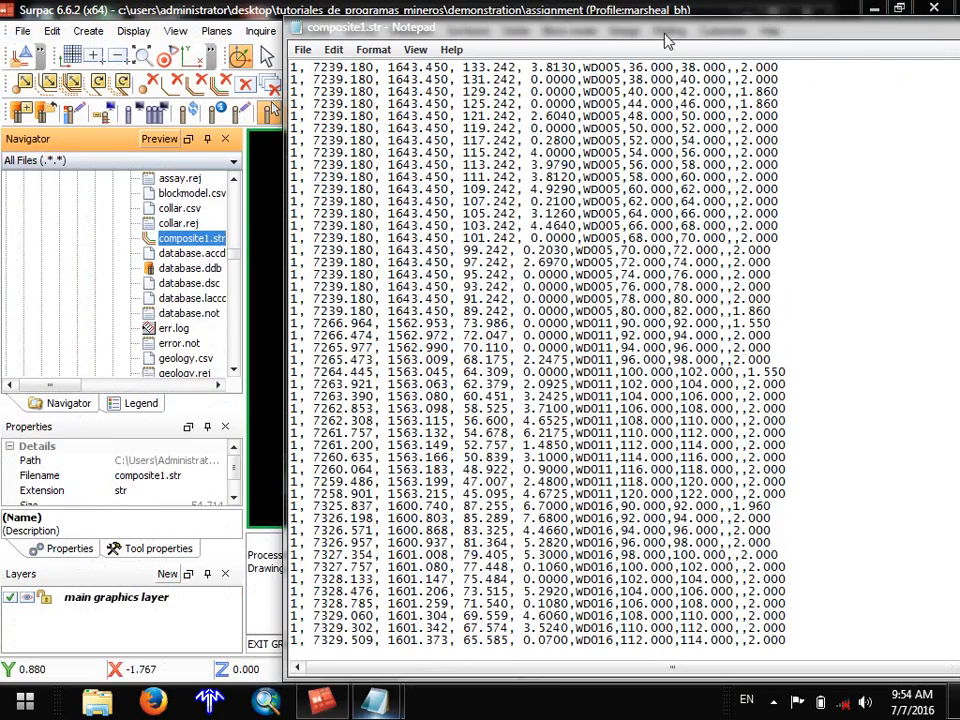
Load composite1.str into the graphics view and bring its text window back to the front.
left_click_drag(665, 34, 422, 432)
mouse_move(157, 239)
left_mouse_down()
mouse_move(296, 253)
mouse_move(369, 244)
left_mouse_up()
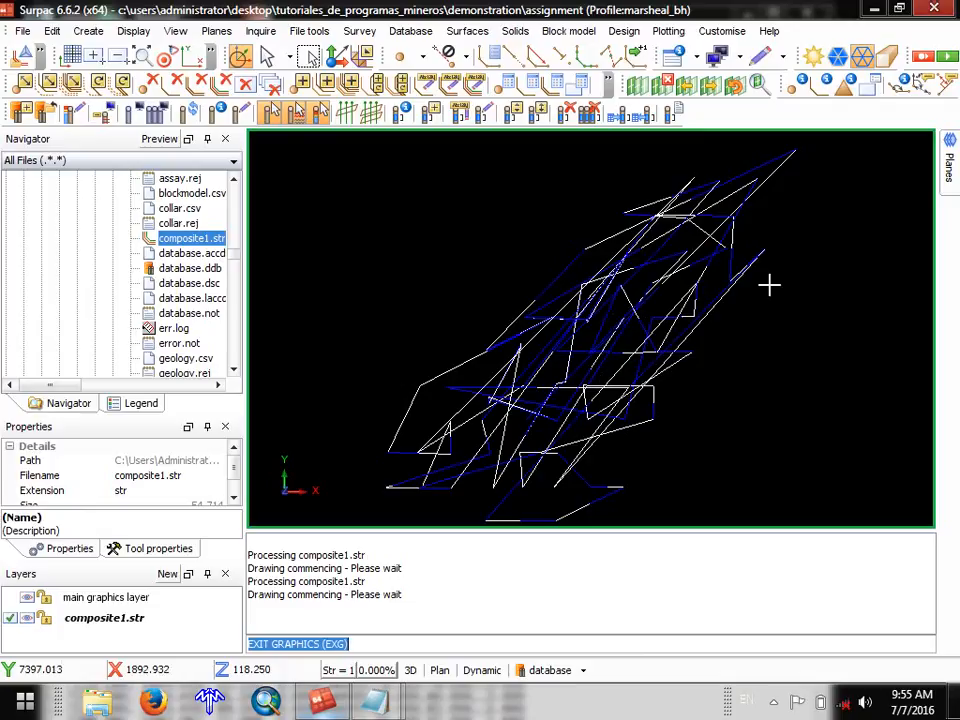
mouse_move(375, 700)
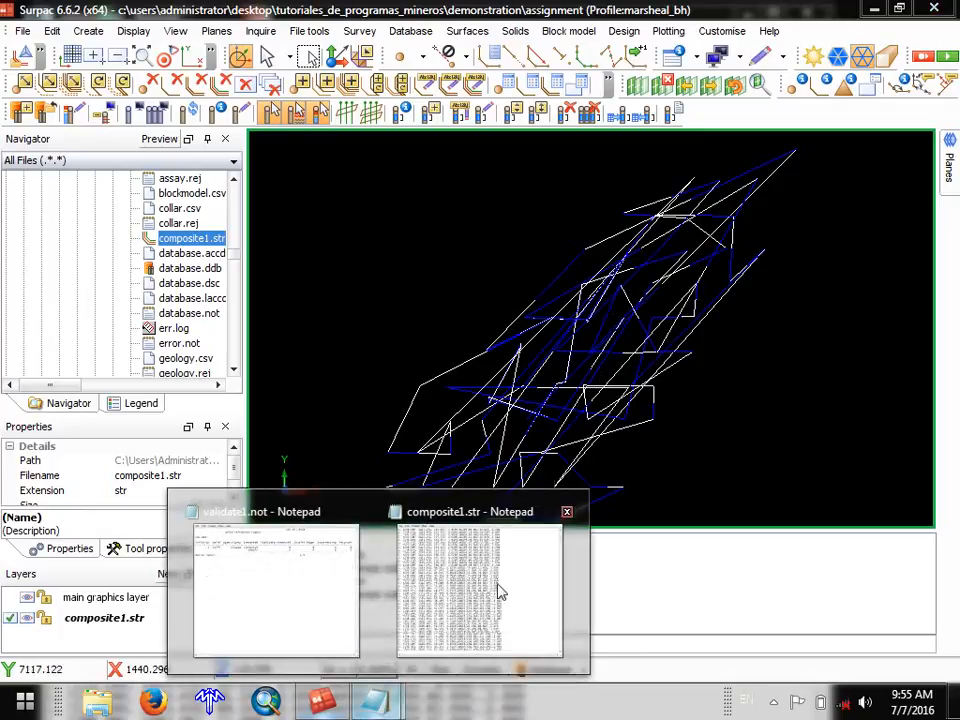
left_click(501, 592)
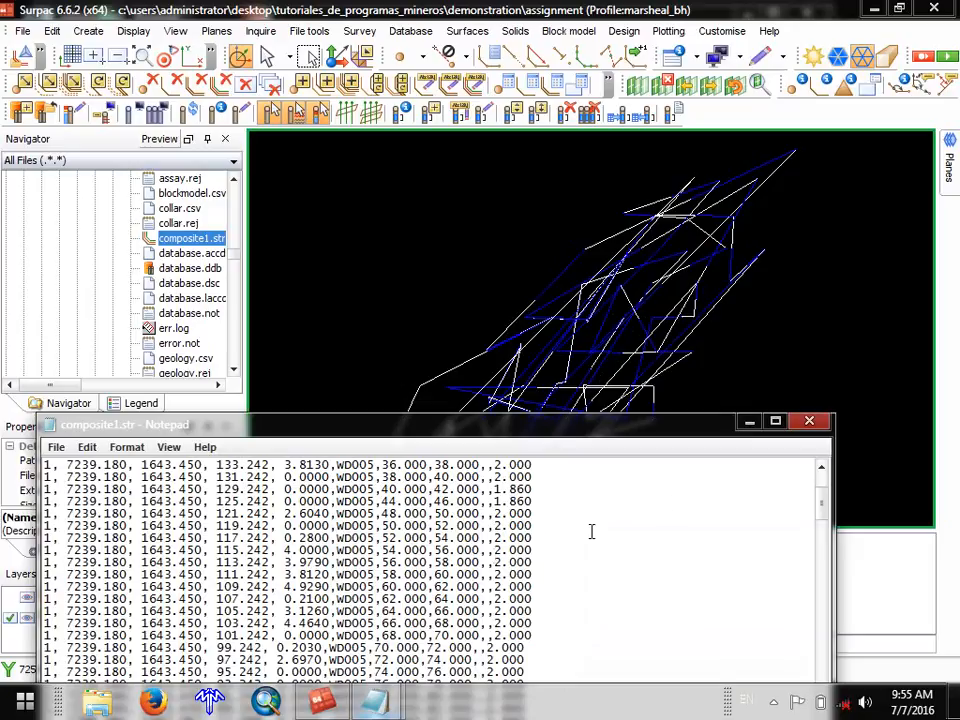
left_click_drag(557, 426, 604, 161)
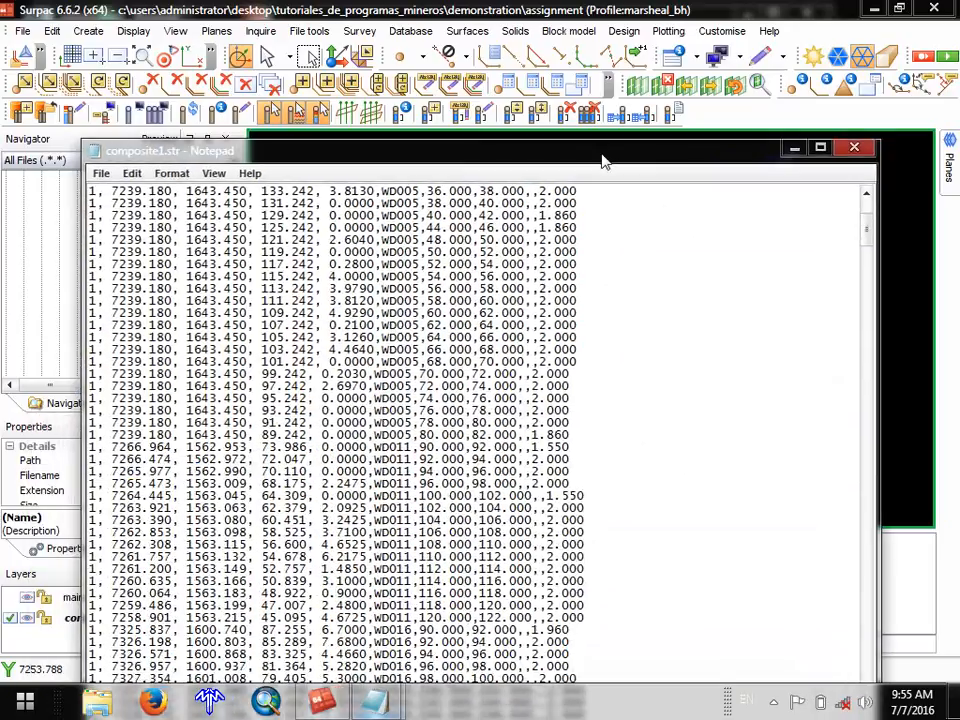
Save the composite1.str text and start saving a copy of it in the Demonstration\assignment folder.
left_click(101, 173)
left_click(133, 240)
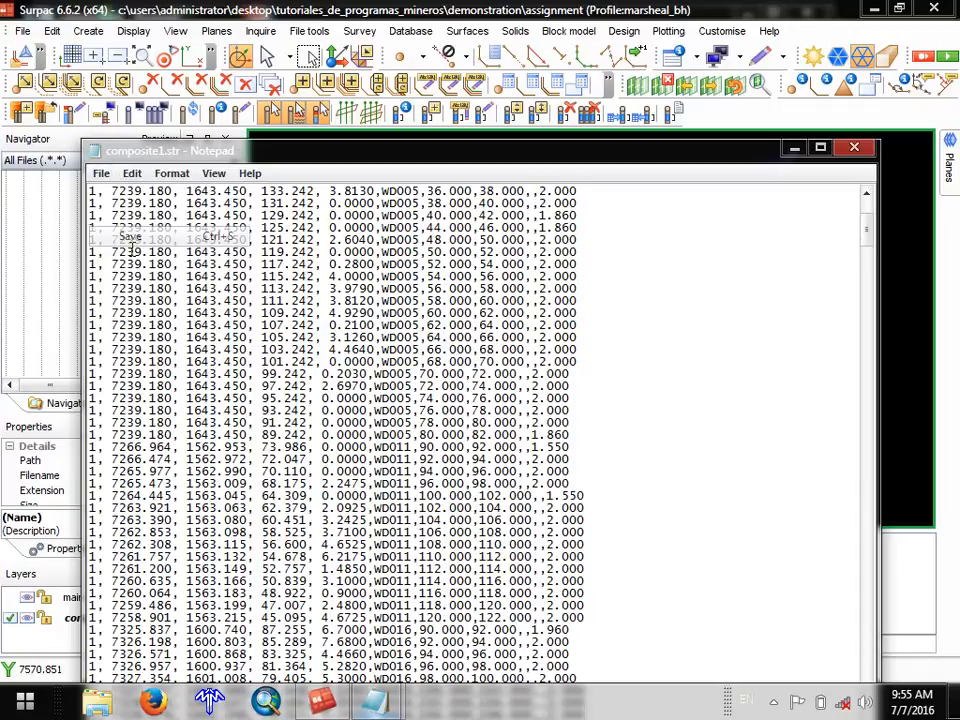
left_click(101, 174)
left_click(134, 260)
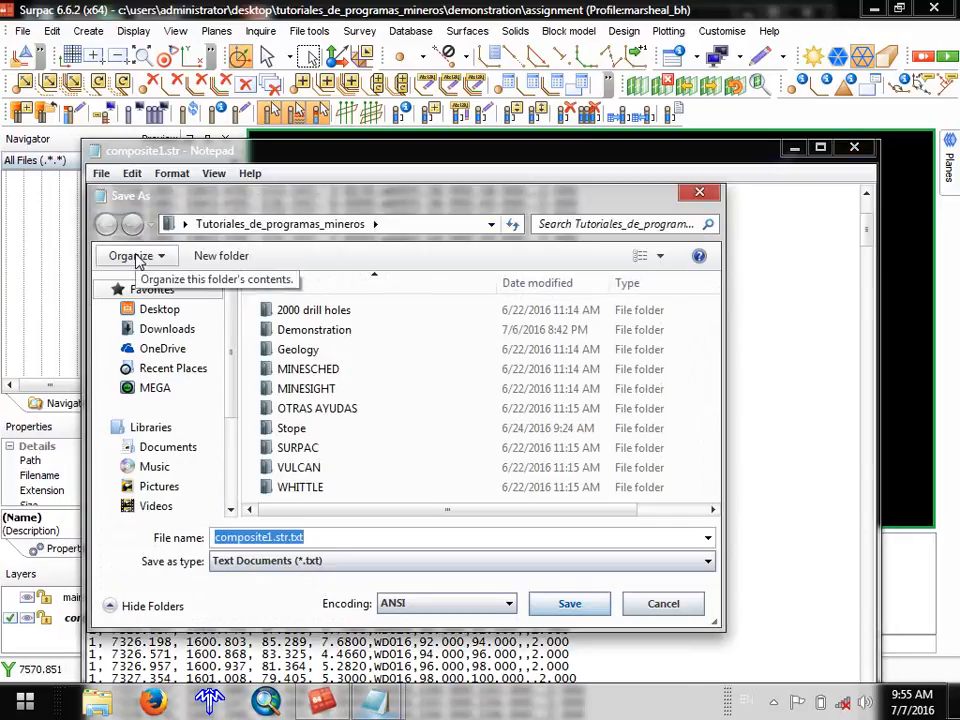
left_click(293, 335)
double_click(293, 335)
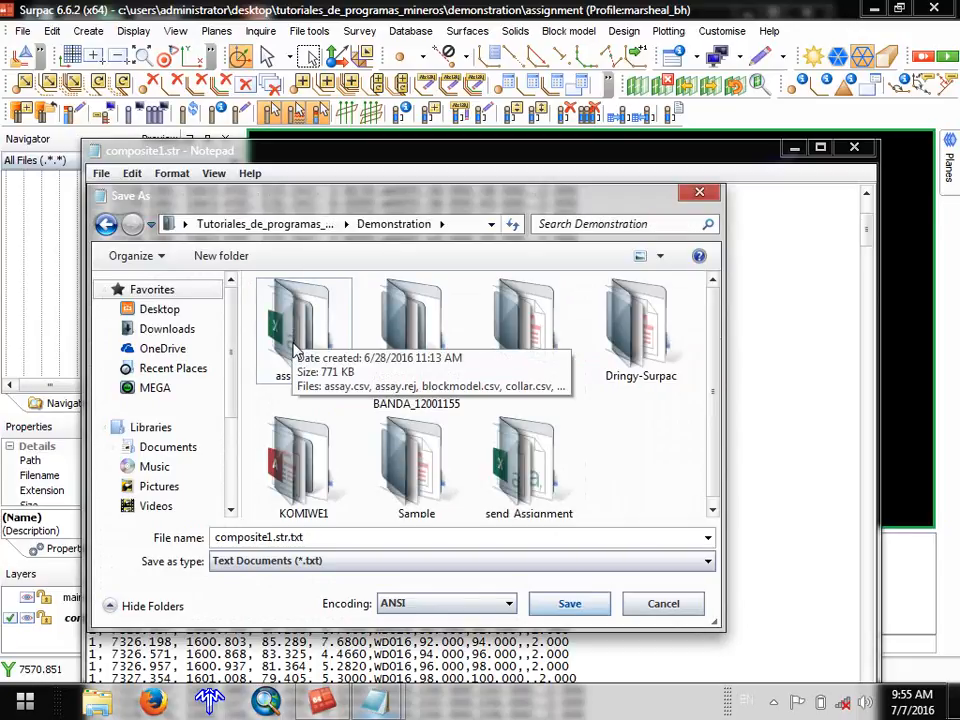
double_click(296, 357)
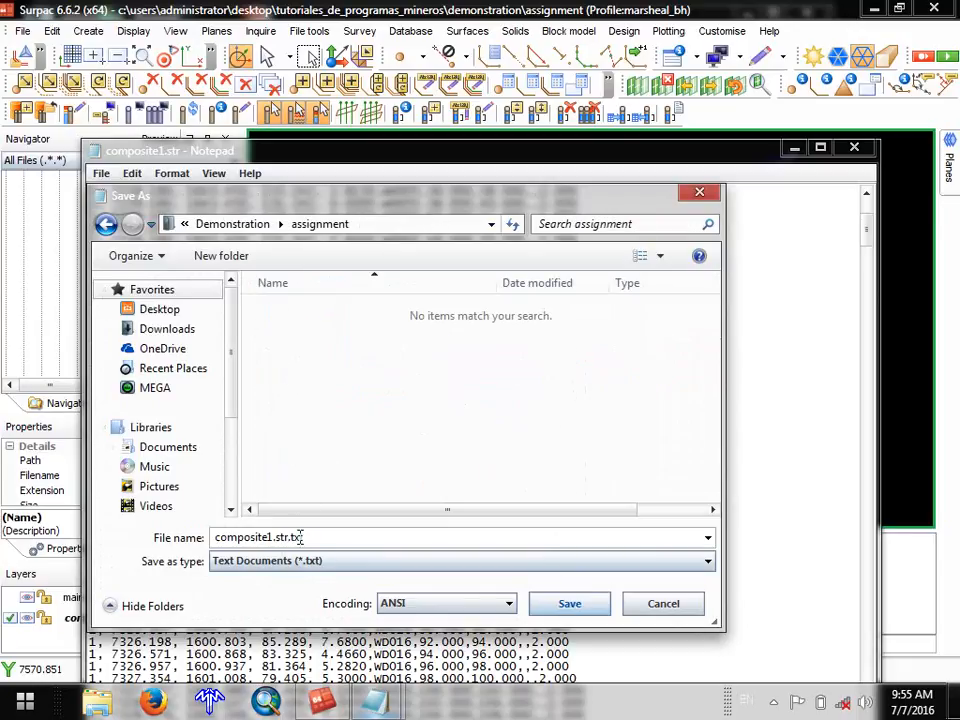
Save the copy as blockmodel.csv, replacing the existing file, and close the text window.
double_click(349, 541)
left_click(349, 541)
key("BackSpace")
key("BackSpace")
key("BackSpace")
key("BackSpace")
key("BackSpace")
key("BackSpace")
key("BackSpace")
key("BackSpace")
key("BackSpace")
key("BackSpace")
key("BackSpace")
key("BackSpace")
key("BackSpace")
key("BackSpace")
key("BackSpace")
key("BackSpace")
key("BackSpace")
key("BackSpace")
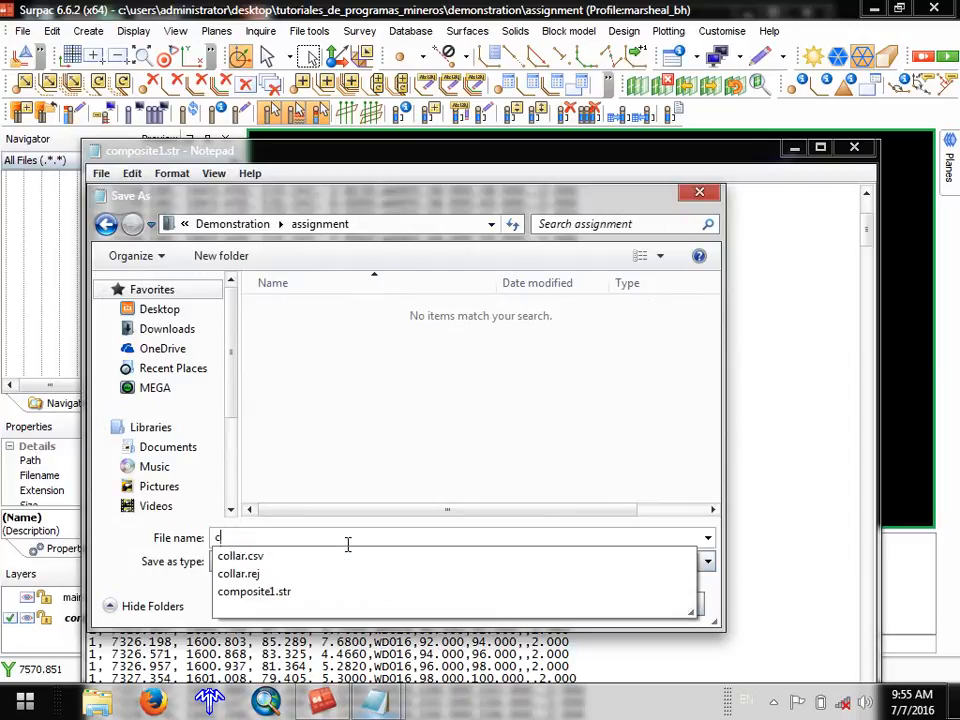
type("Blo")
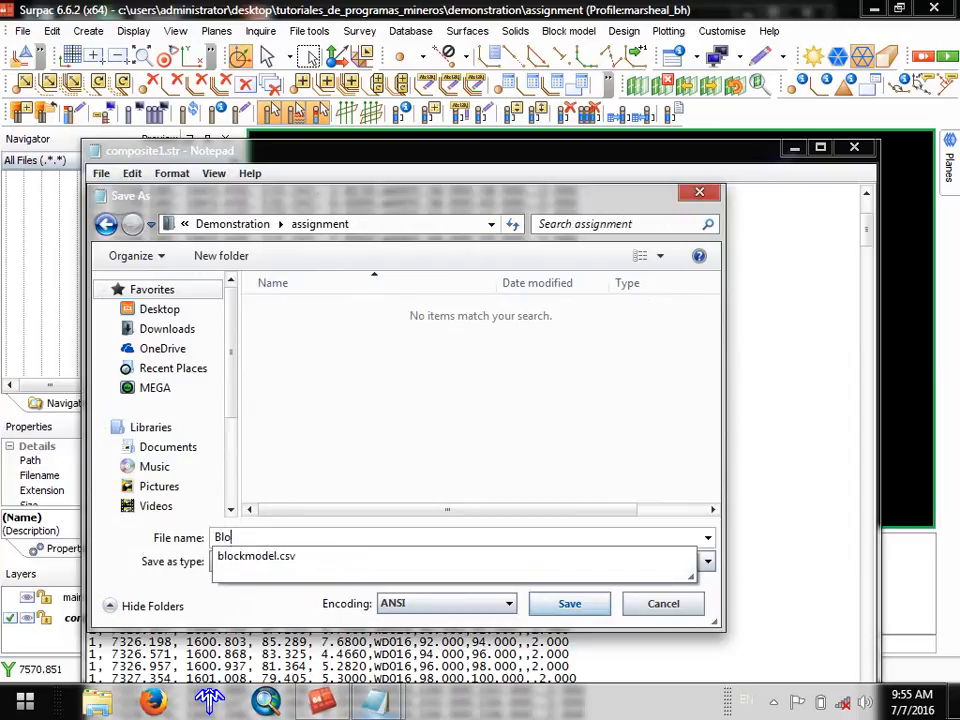
type("ck")
key("Return")
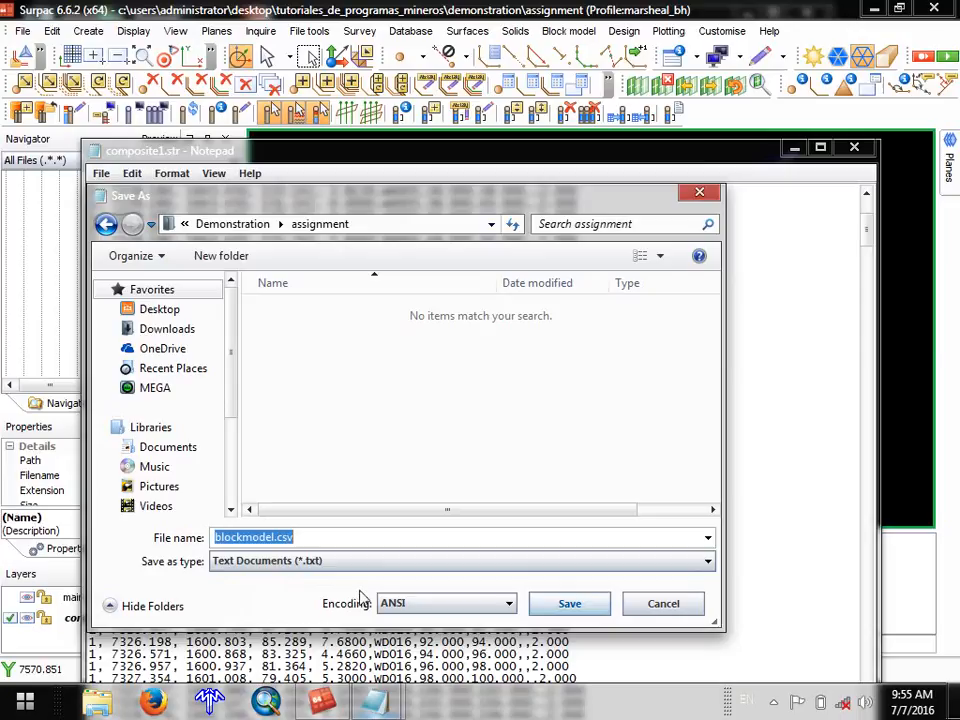
left_click(330, 540)
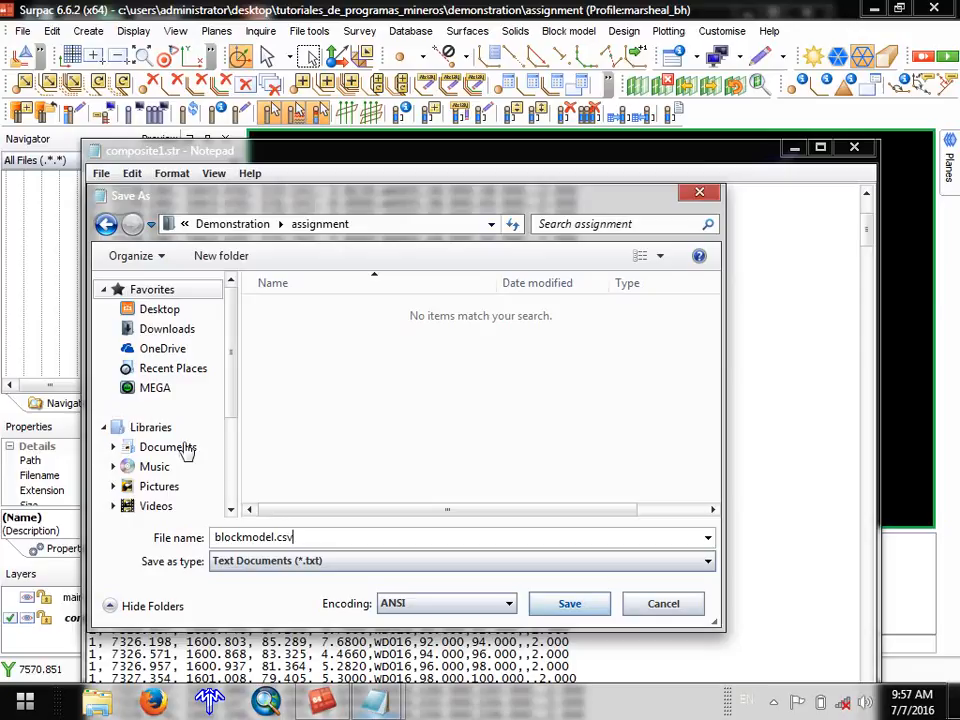
left_click(541, 607)
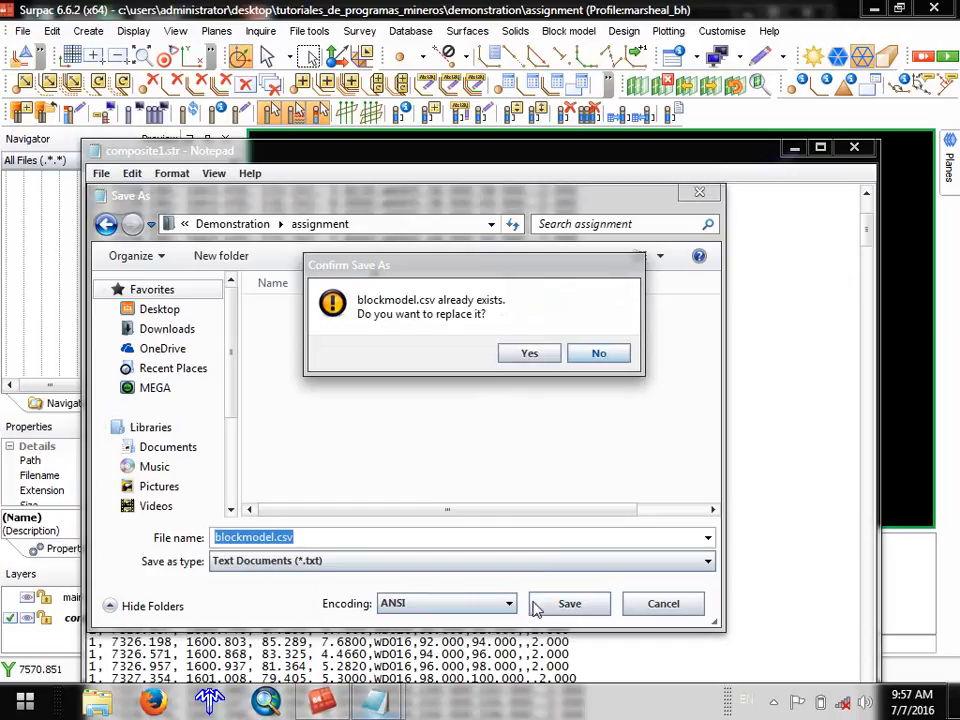
left_click(506, 361)
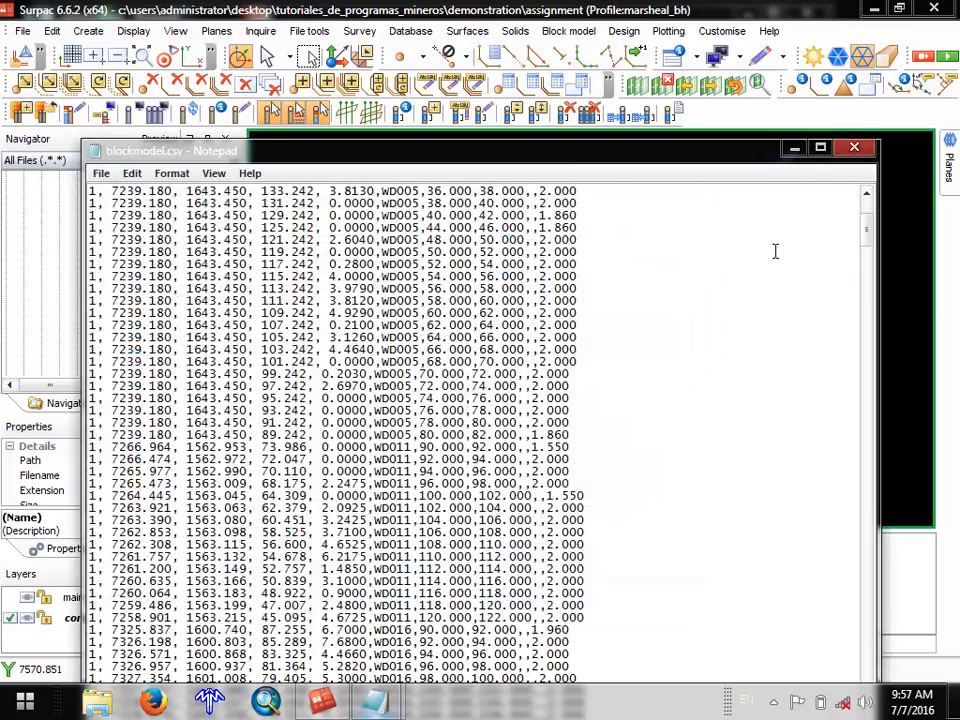
left_click(853, 148)
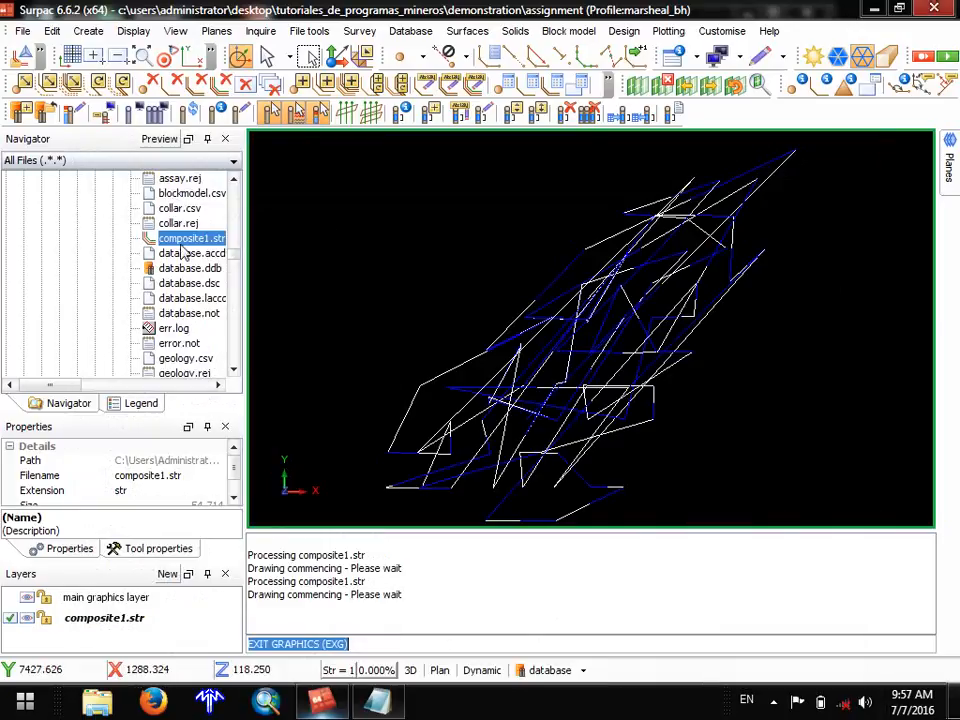
scroll(161, 240, "up", 2)
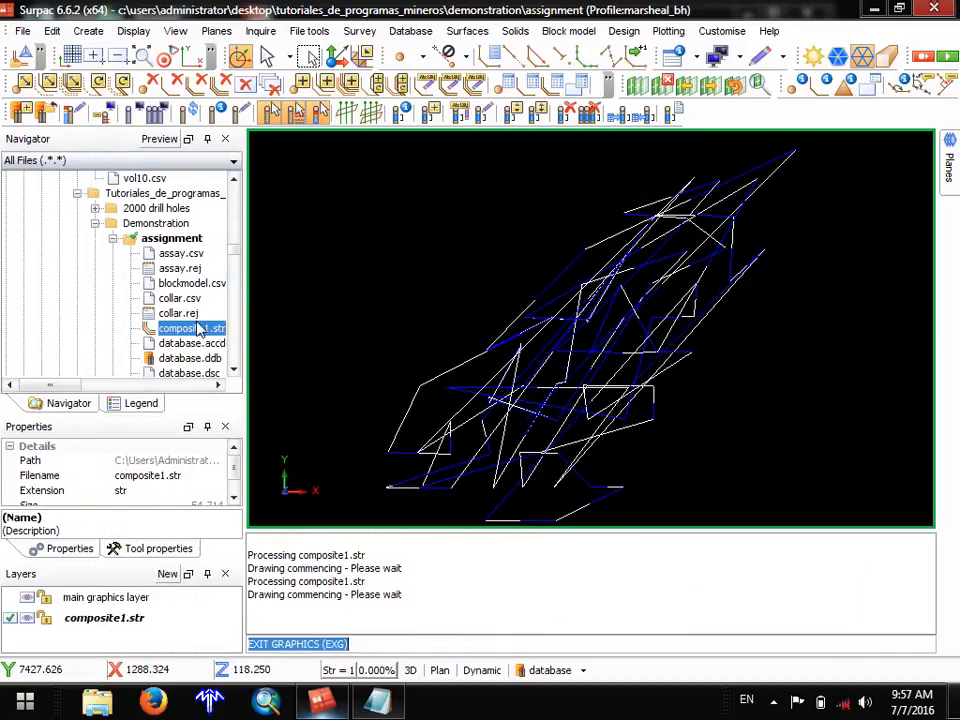
Open blockmodel.csv from the assignment folder in Excel and delete column A with the string numbers.
left_click(192, 284)
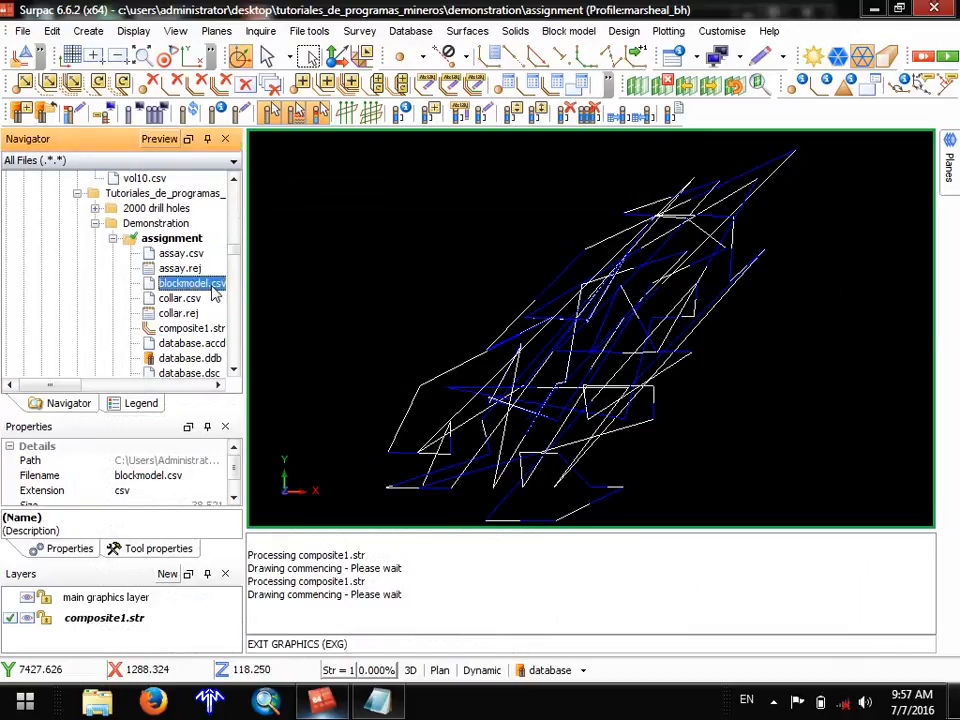
double_click(192, 284)
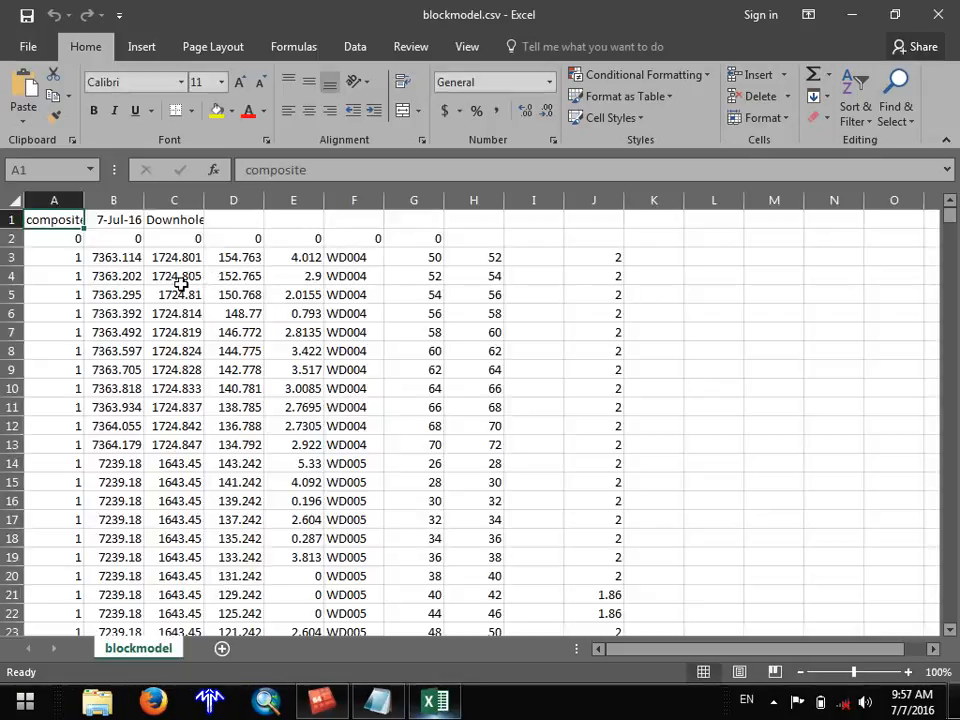
left_click(62, 192)
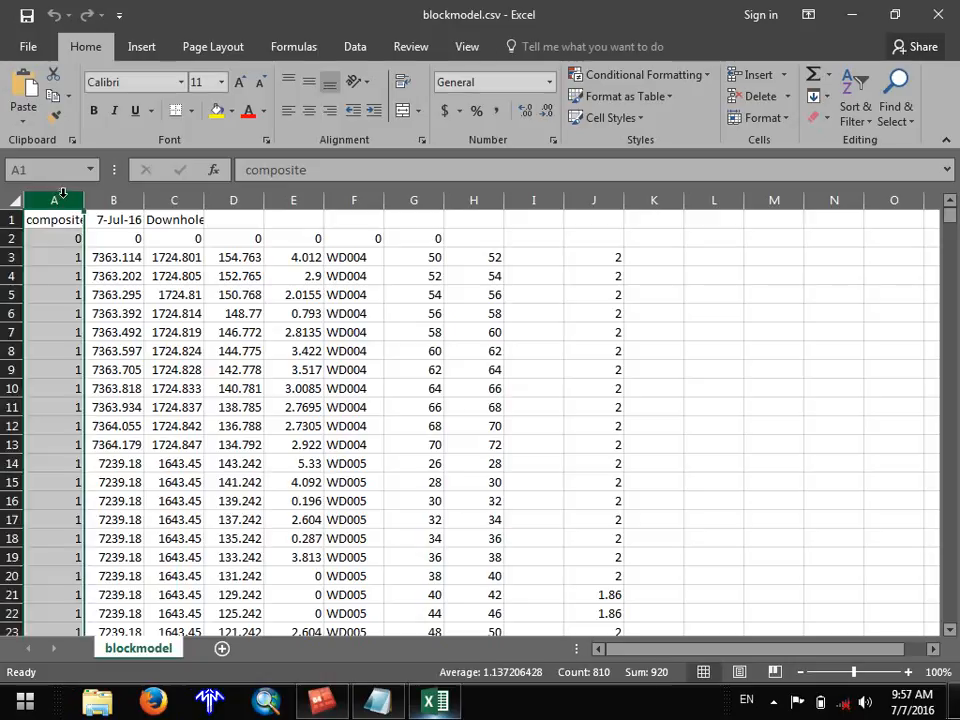
right_click(62, 192)
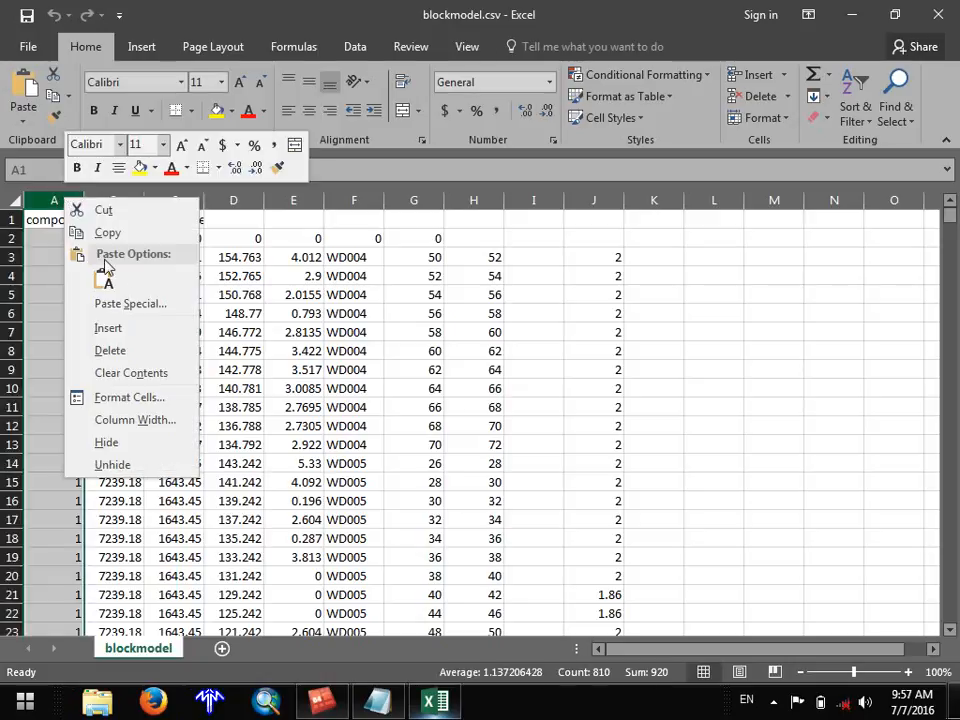
left_click(115, 338)
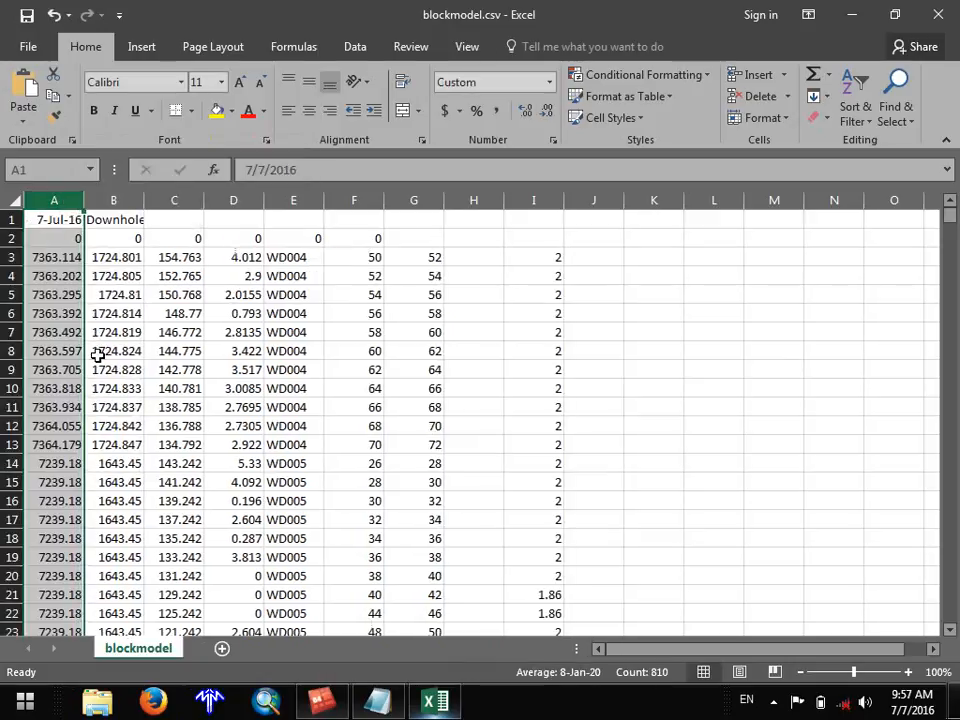
Delete rows 1 and 2, the file header and the row of zeros, from the blockmodel sheet.
left_click(8, 219)
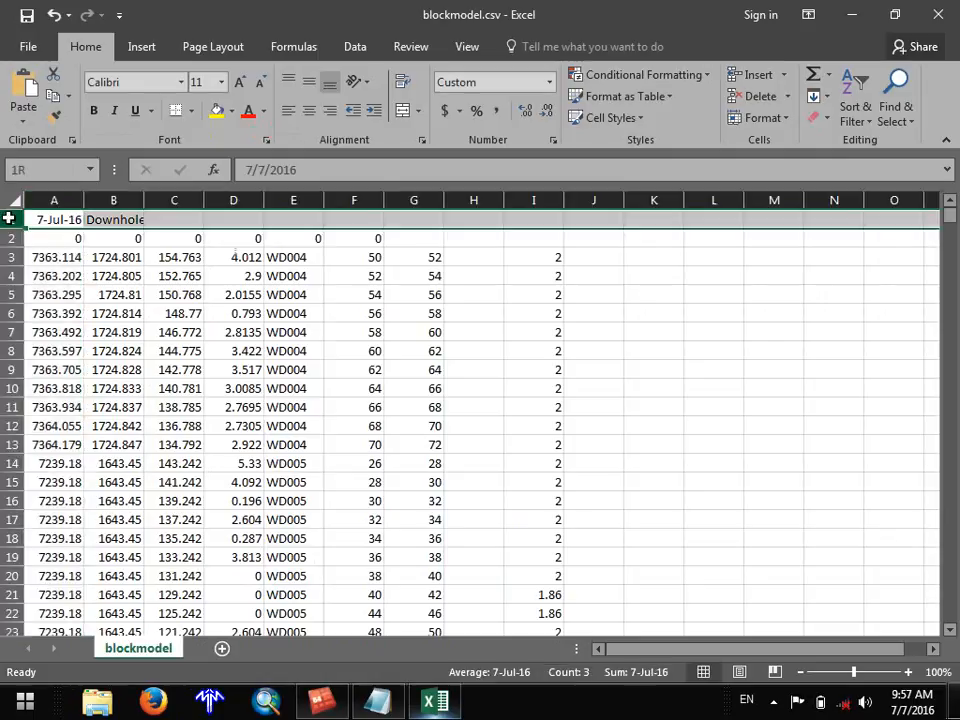
left_click_drag(8, 219, 8, 238)
right_click(14, 238)
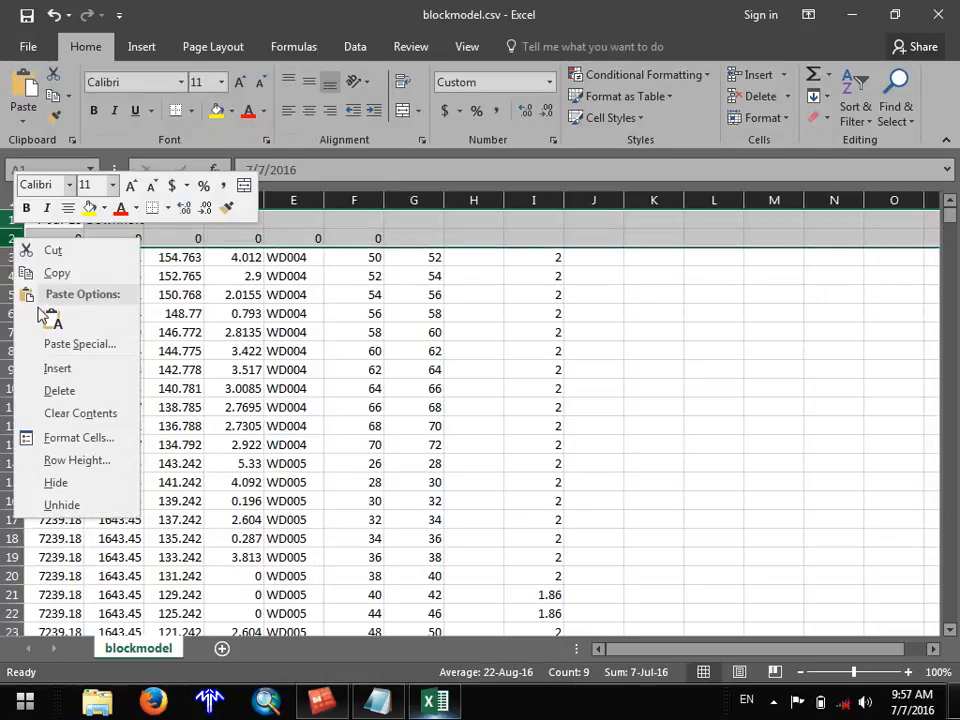
left_click(55, 390)
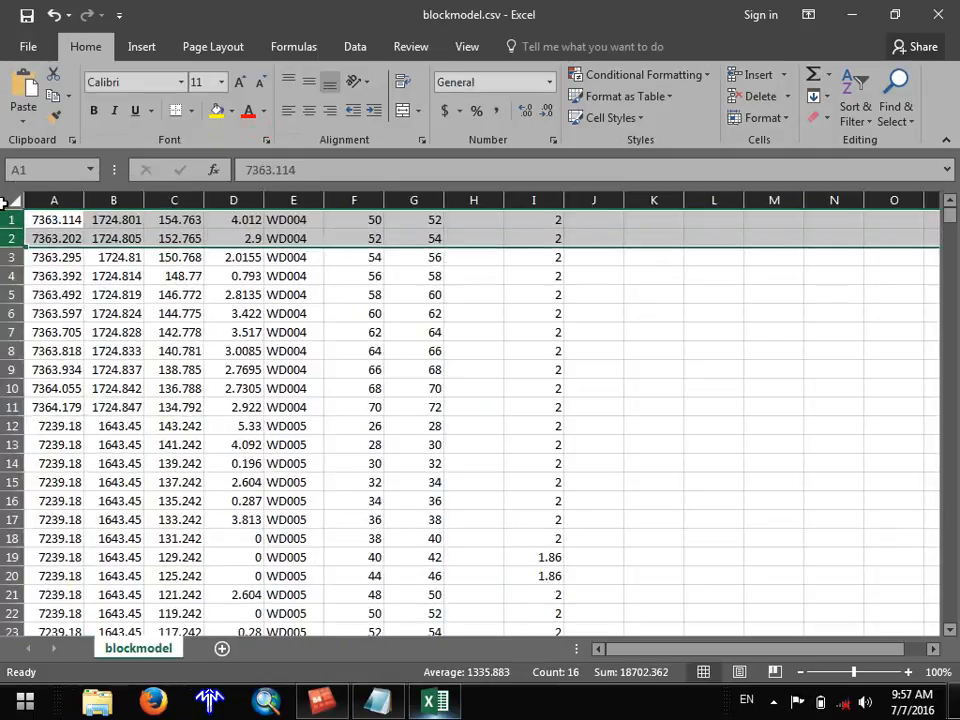
Insert an empty row above the first data row and enter Y as the heading in cell A1.
left_click(10, 219)
right_click(10, 219)
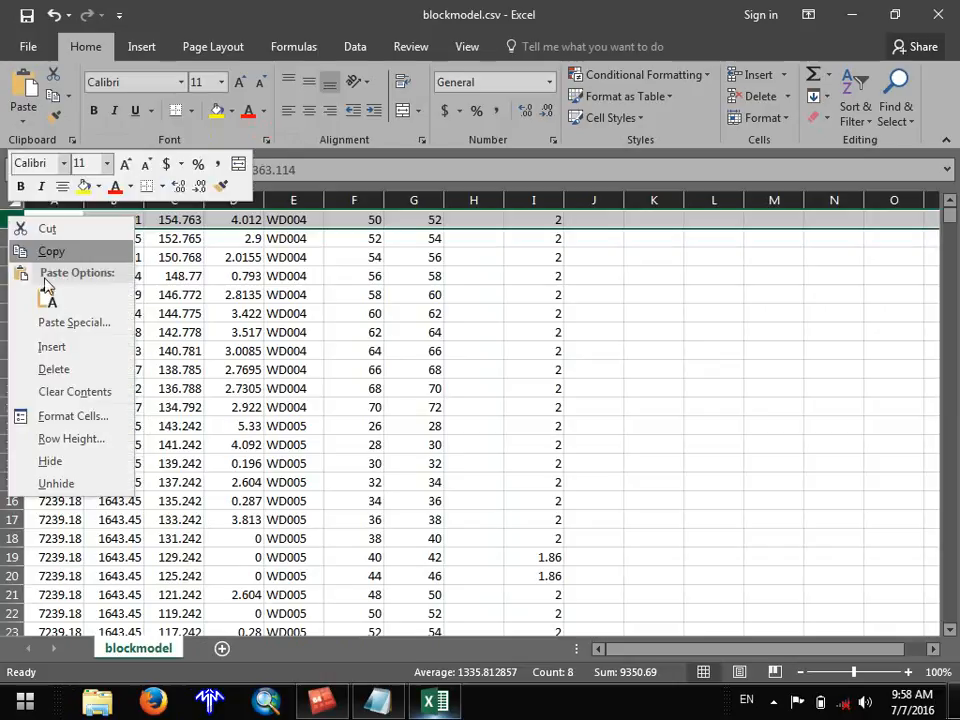
left_click(55, 346)
left_click(50, 217)
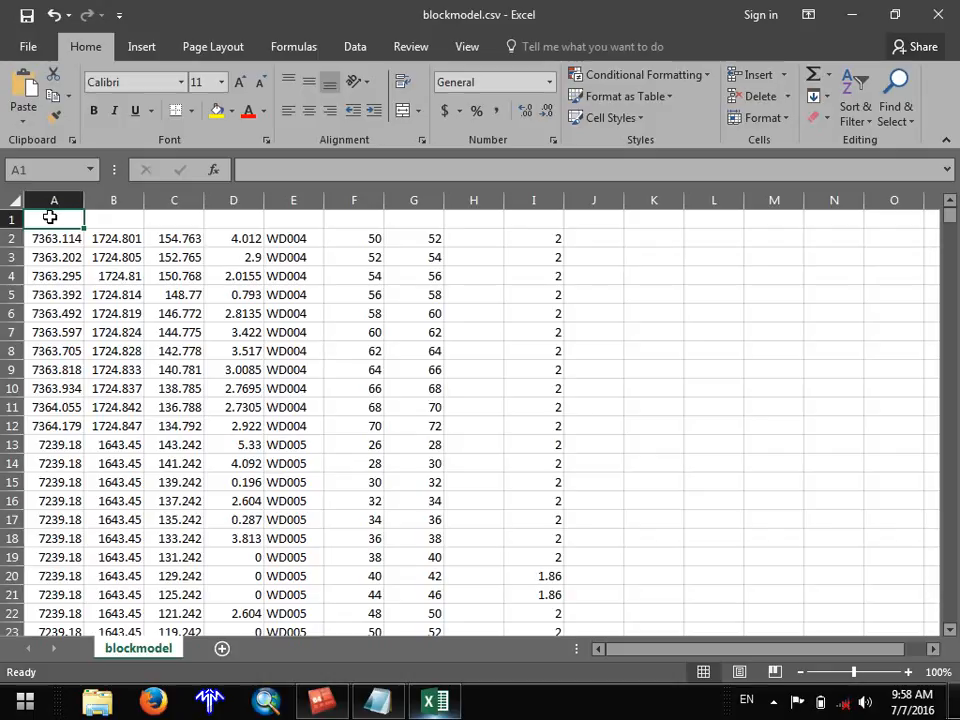
type("Y")
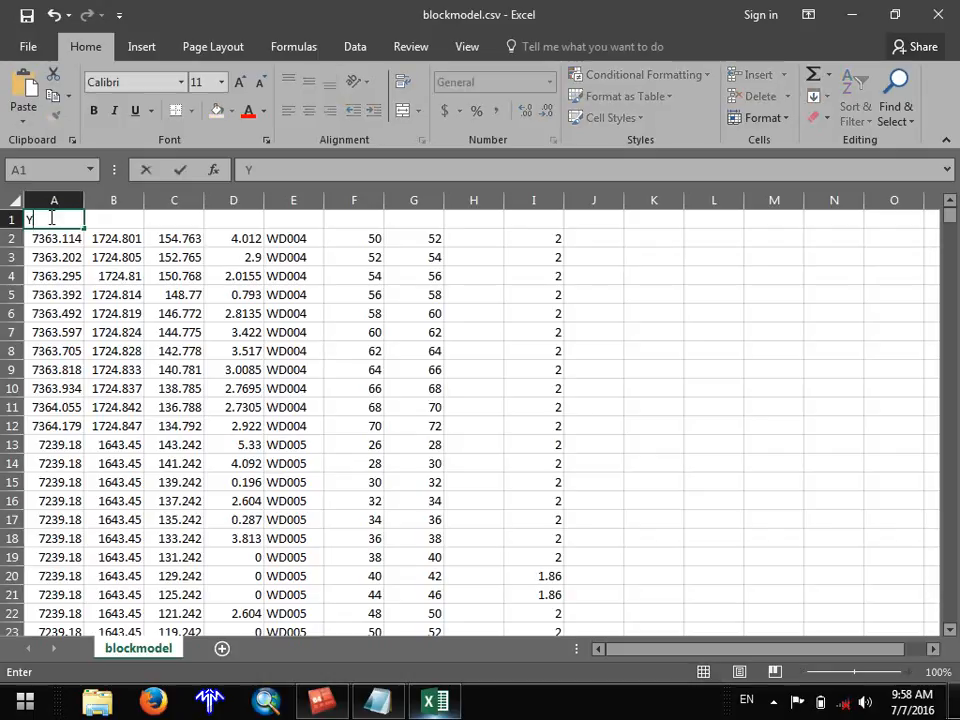
Enter the column headers X in B1, Z in C1 and CU in D1.
left_click(115, 224)
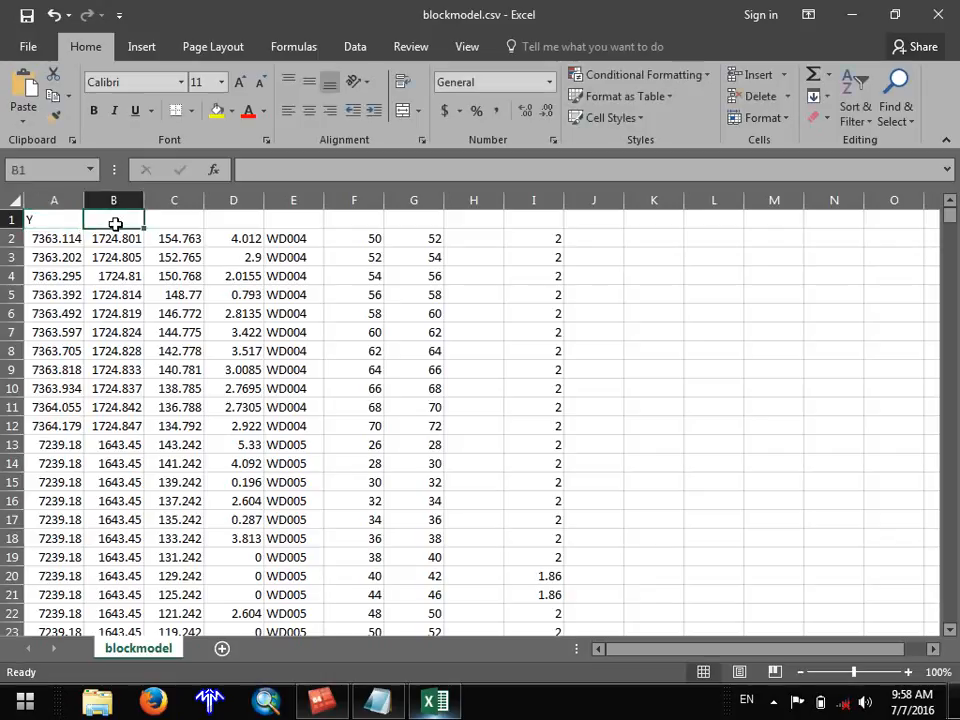
type("X")
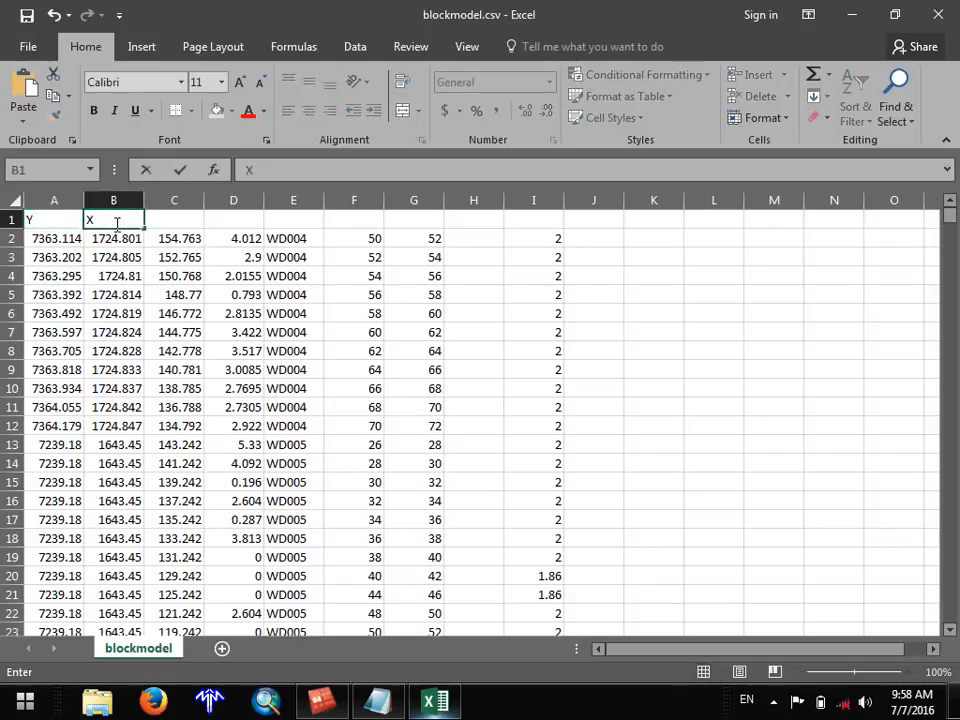
left_click(189, 219)
type("X")
key("BackSpace")
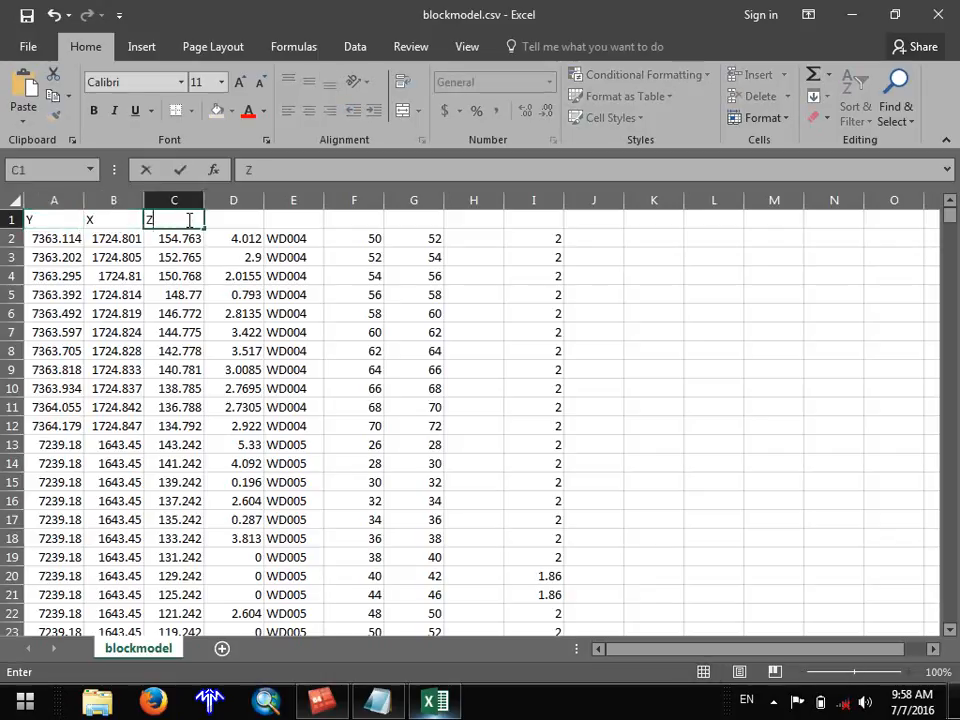
type("Z")
left_click(226, 219)
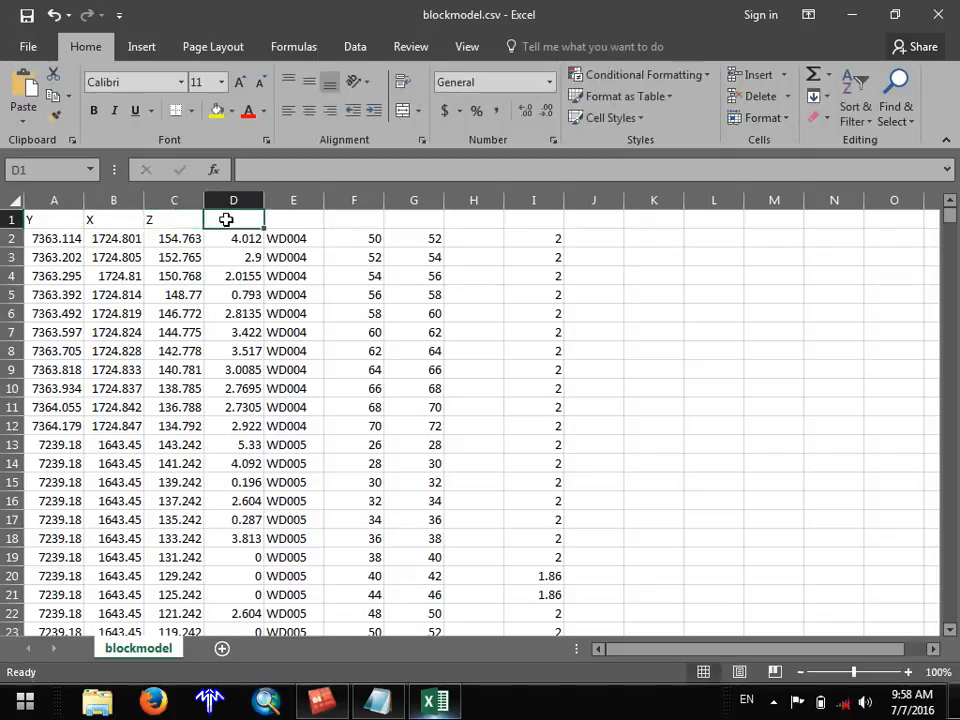
type("CU")
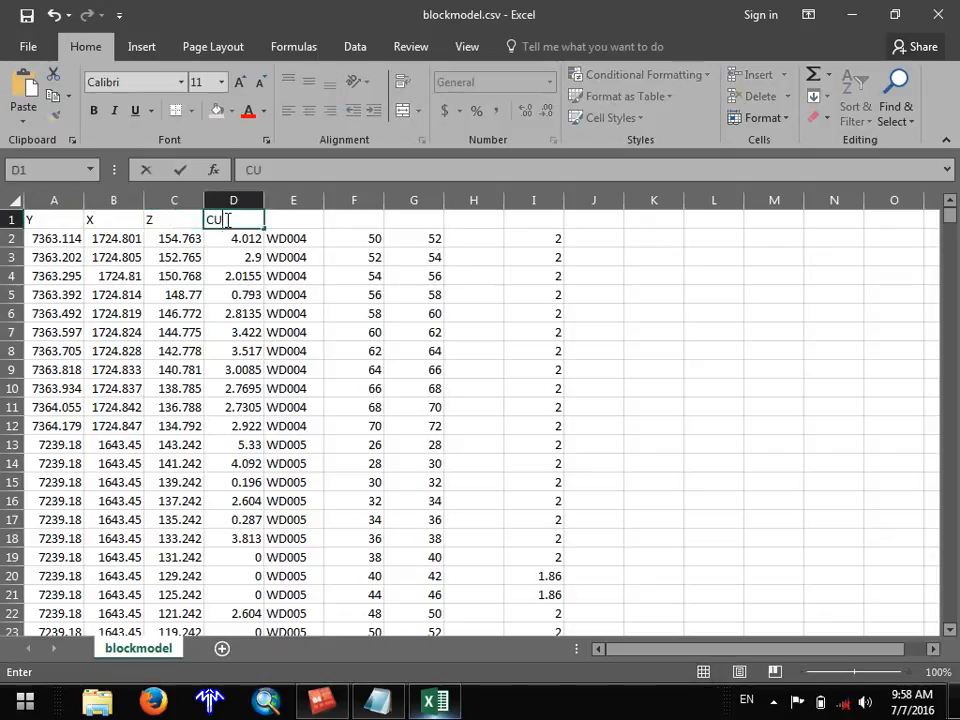
Enter Bore_ID as the header of the hole name column in cell E1.
left_click(318, 226)
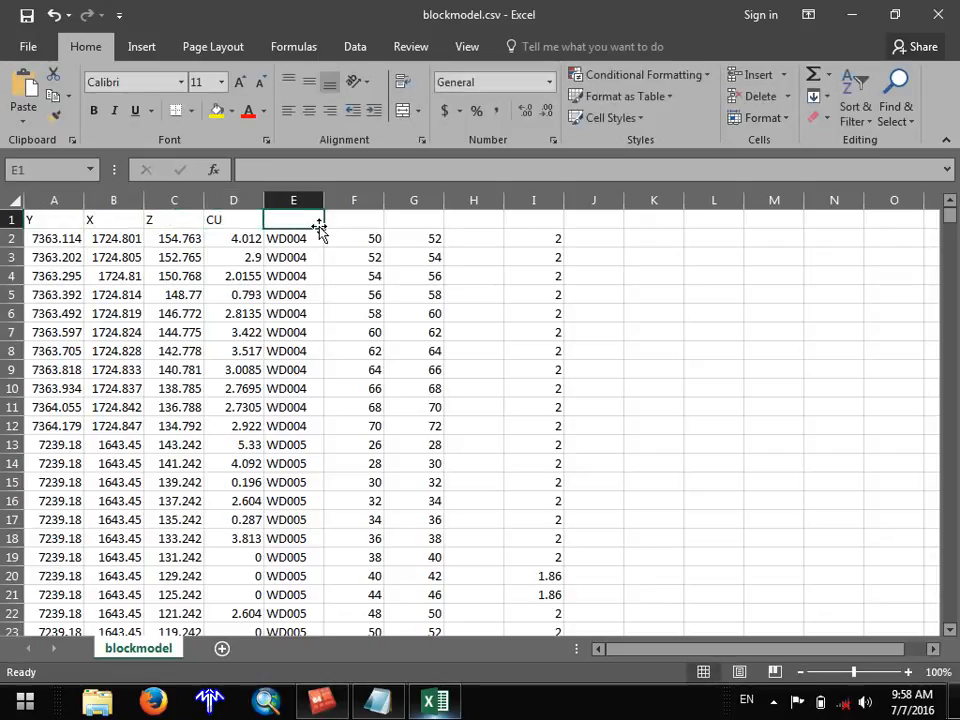
type("BOr")
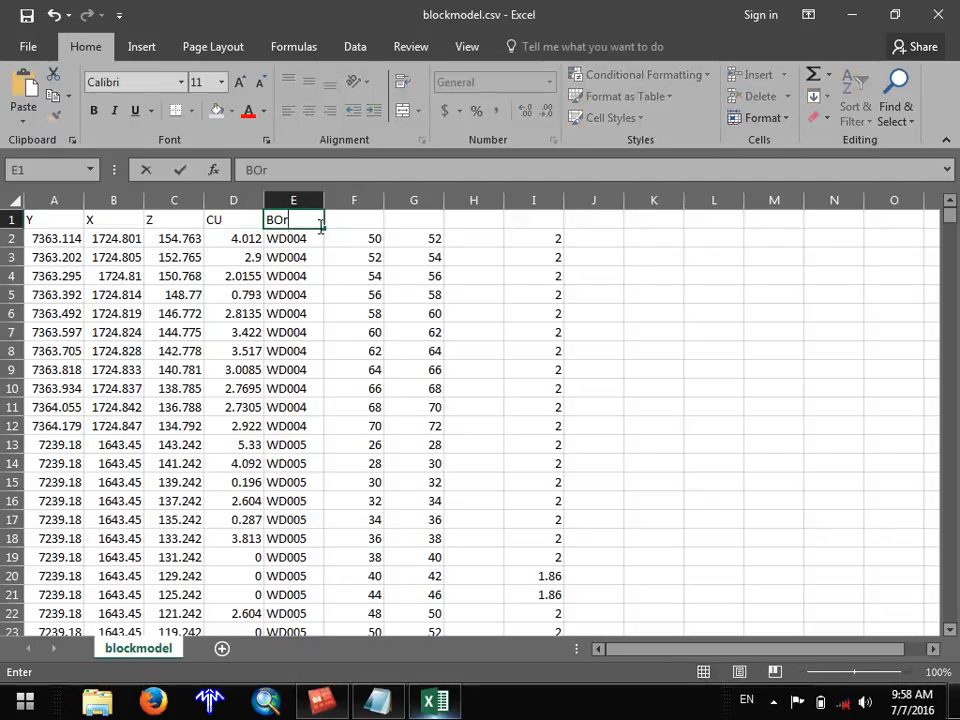
key("BackSpace")
type("ore_ID")
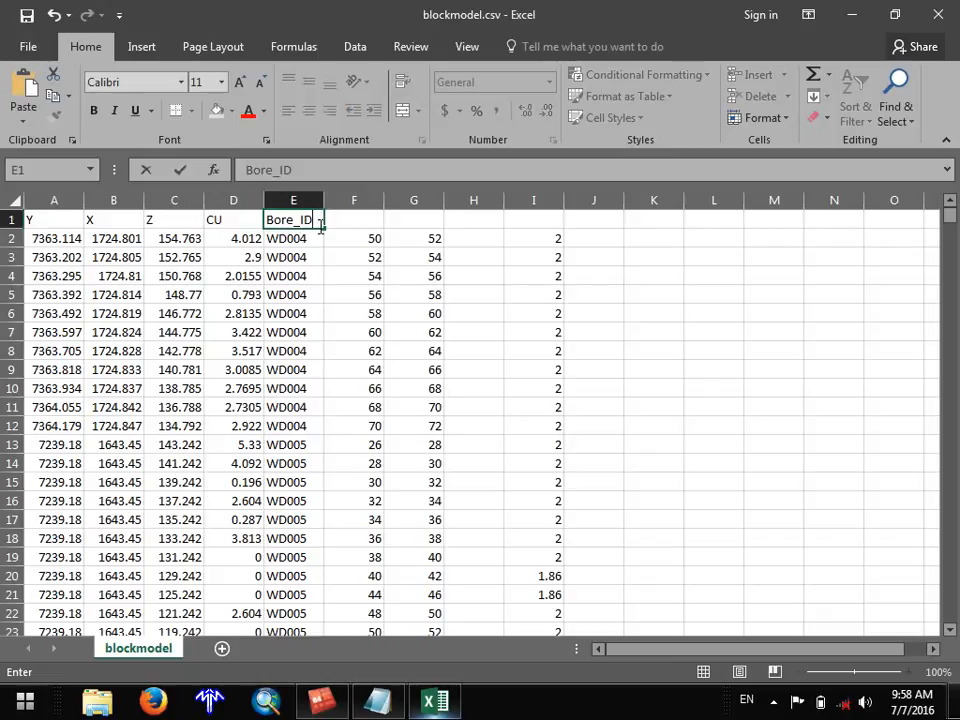
left_click(350, 231)
Label the two depth columns with the headers From in F1 and to in G1.
left_click(352, 226)
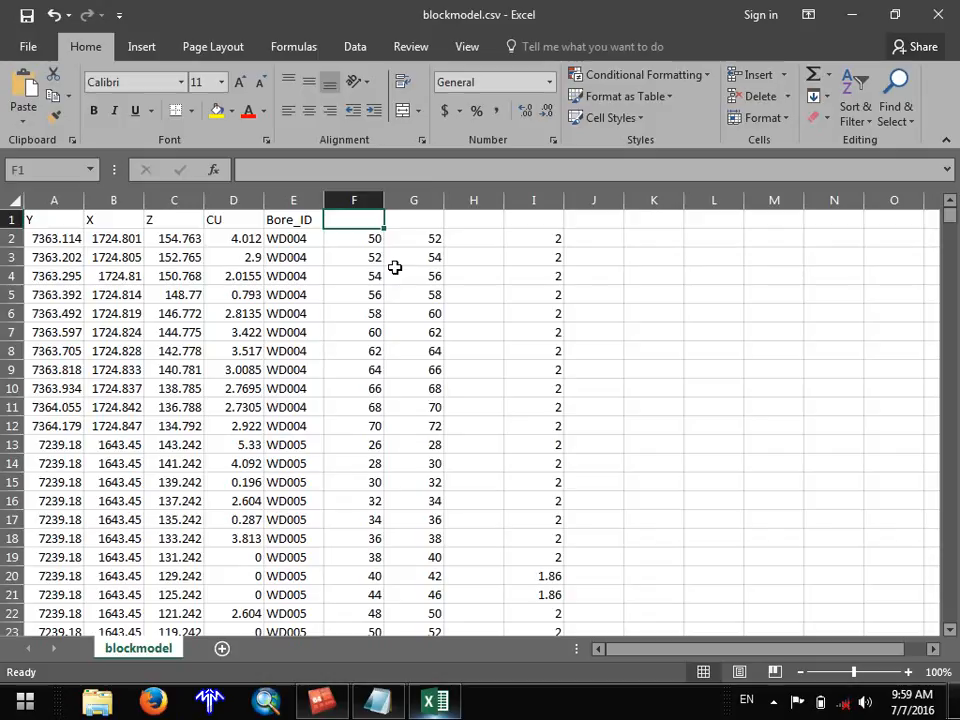
left_click(553, 236)
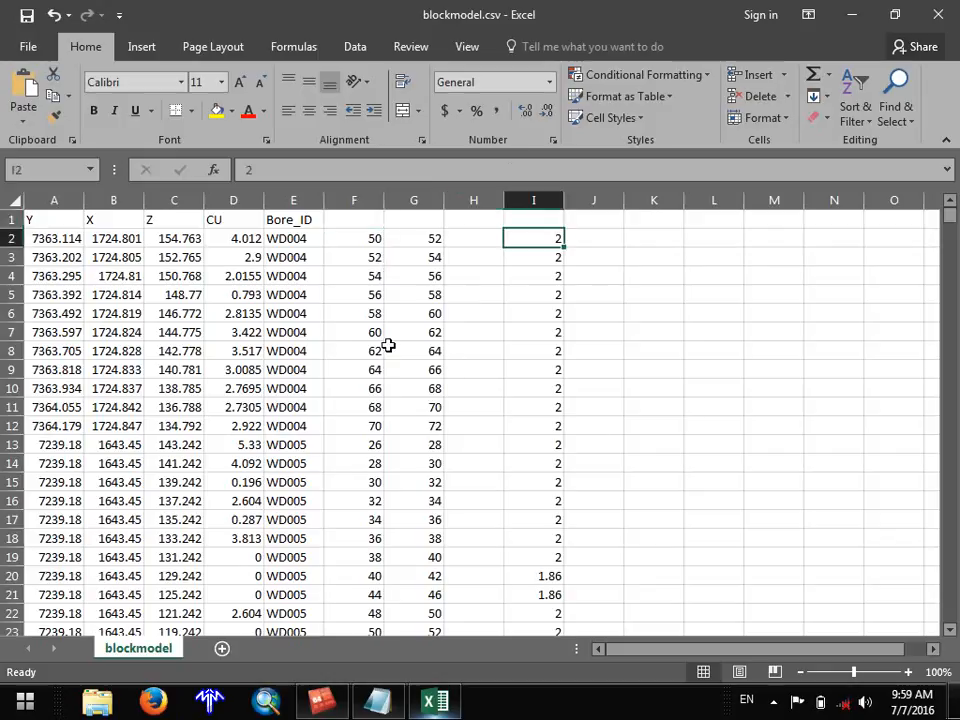
left_click(373, 240)
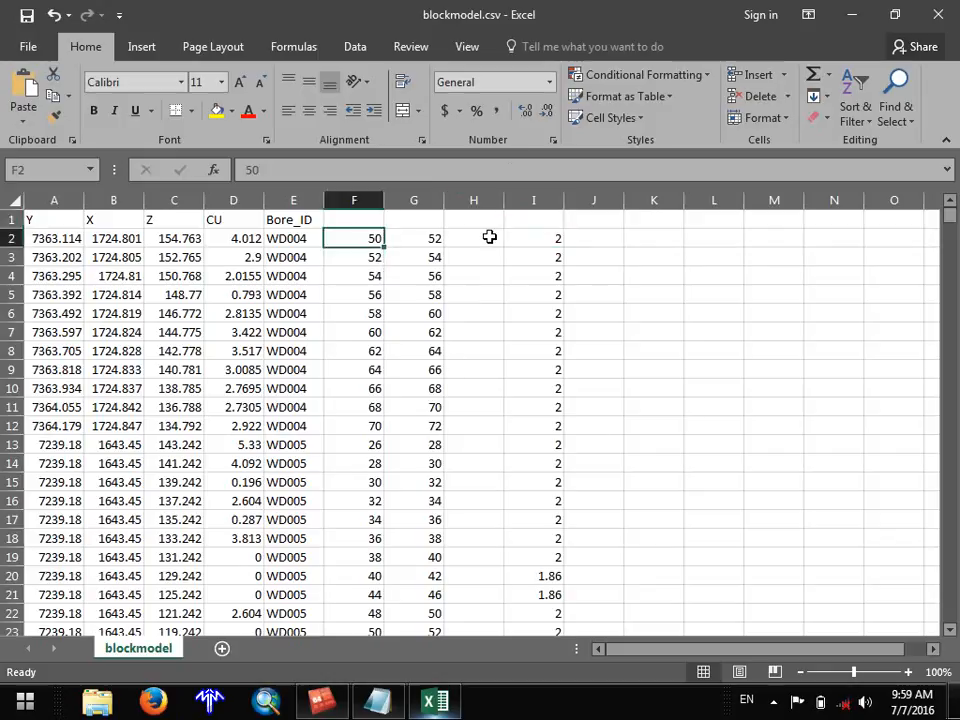
left_click(428, 237)
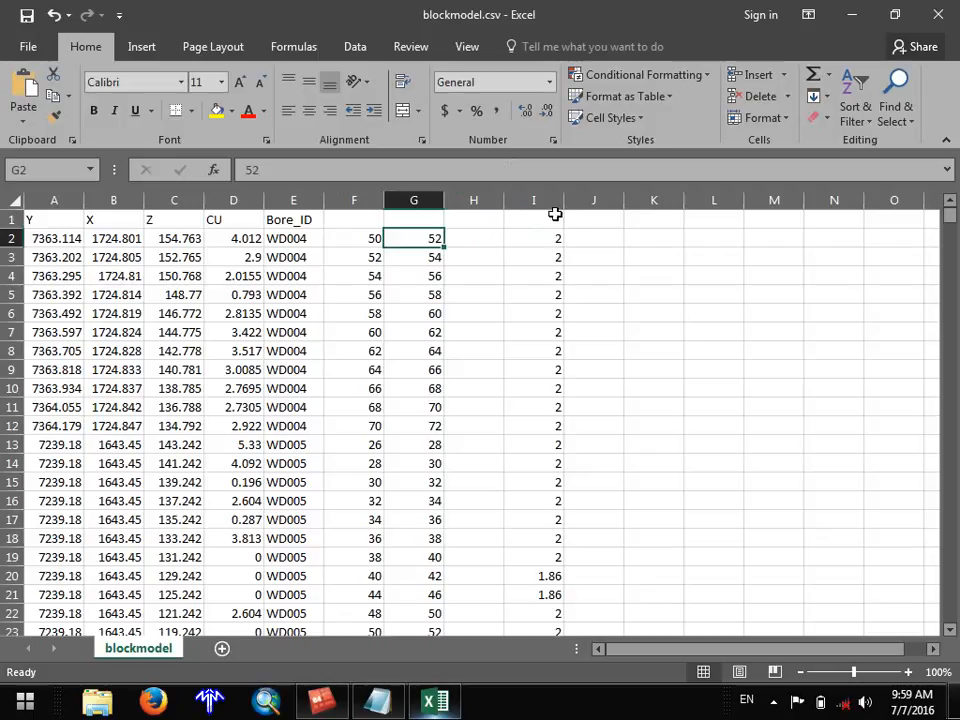
left_click(367, 222)
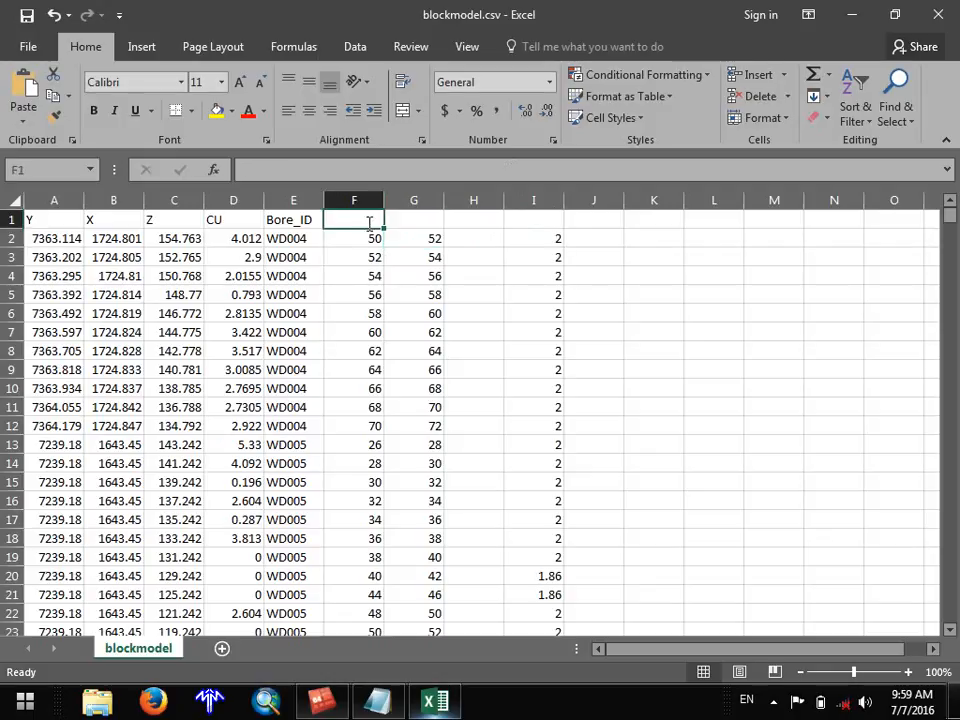
type("From")
left_click(431, 221)
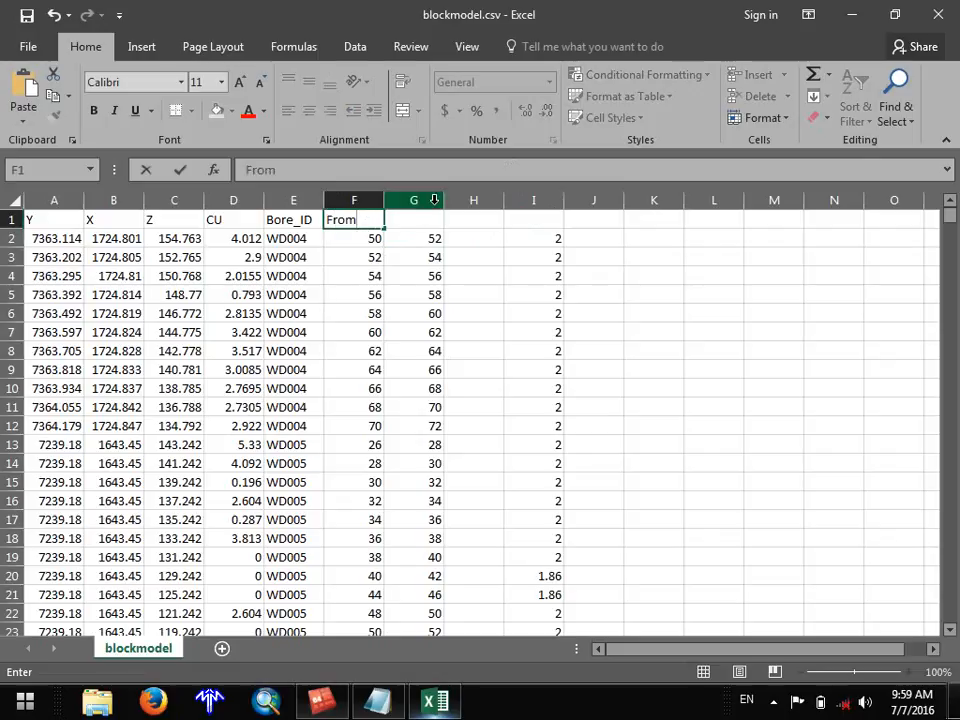
type("to")
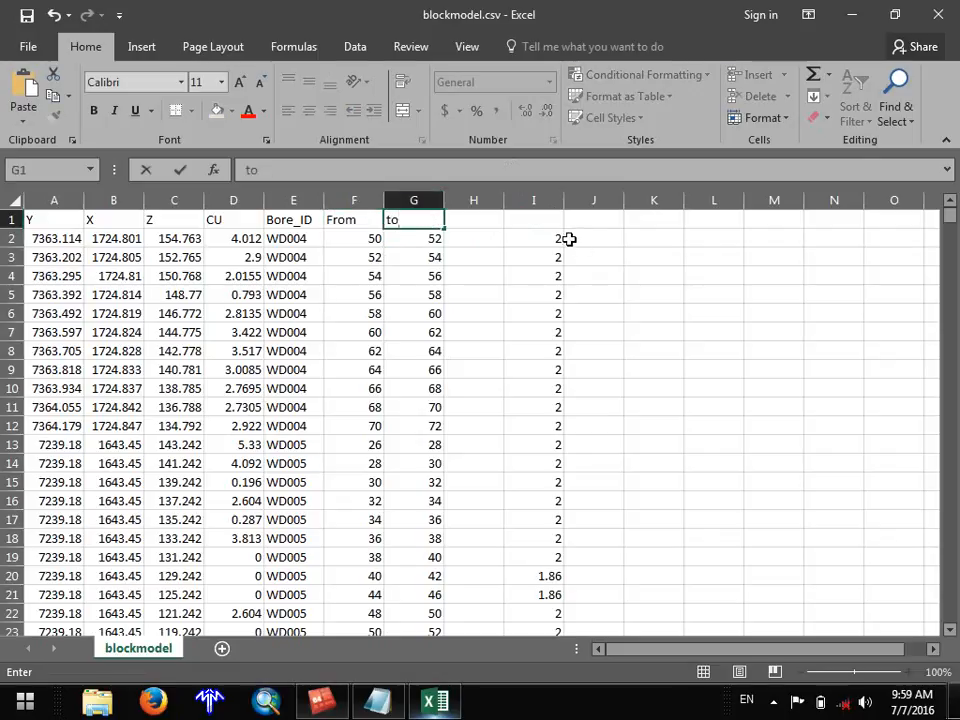
Enter the text interval in cell I2 of the sample length column.
left_click(552, 233)
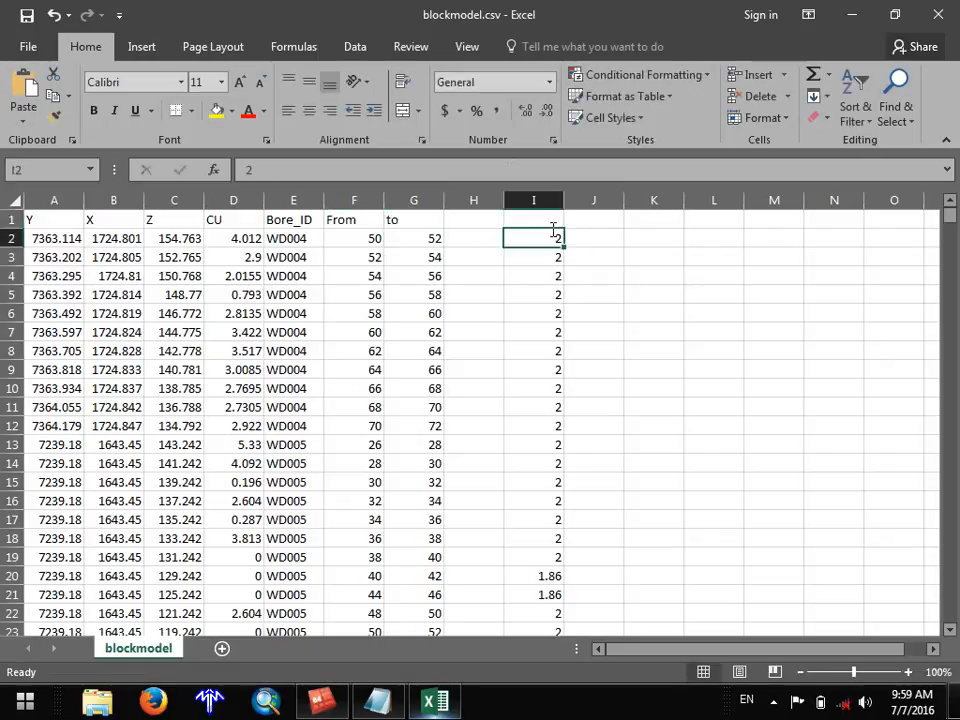
type("inter")
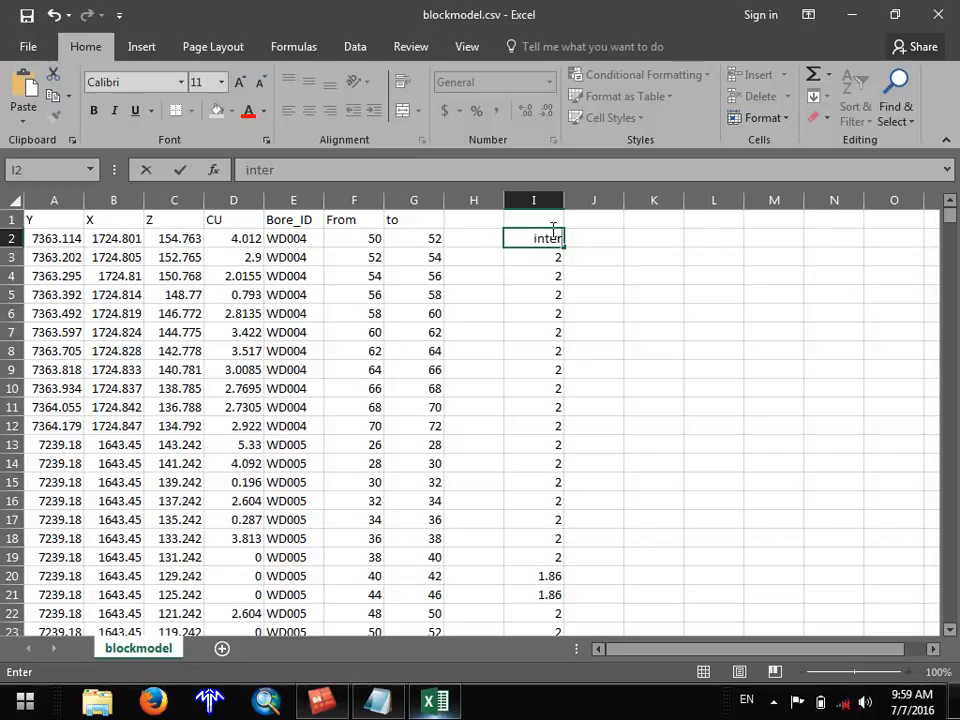
type("val")
scroll(523, 276, "down", 5)
scroll(500, 230, "up", 4)
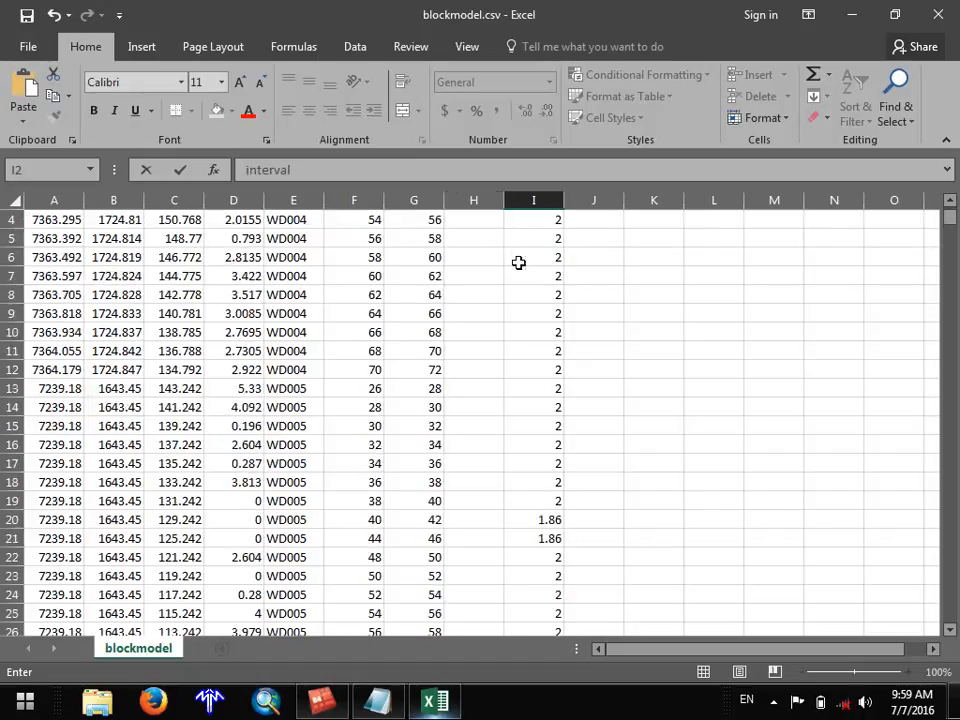
scroll(518, 262, "up", 1)
left_click(482, 200)
right_click(480, 204)
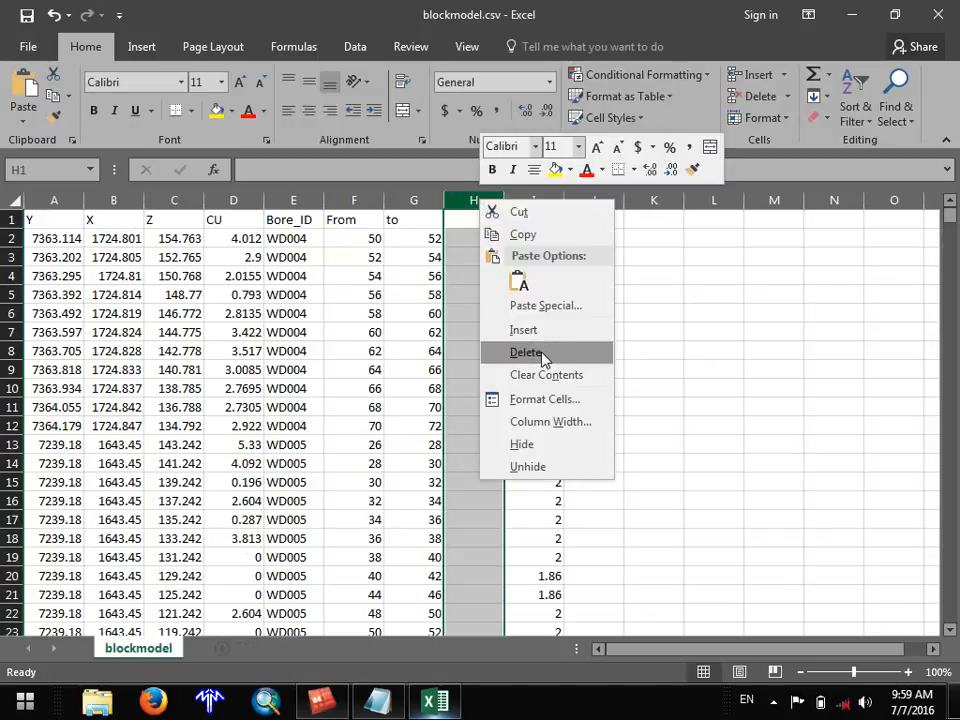
left_click(453, 238)
Enter sg as the header of the empty column in cell H1.
left_click(460, 221)
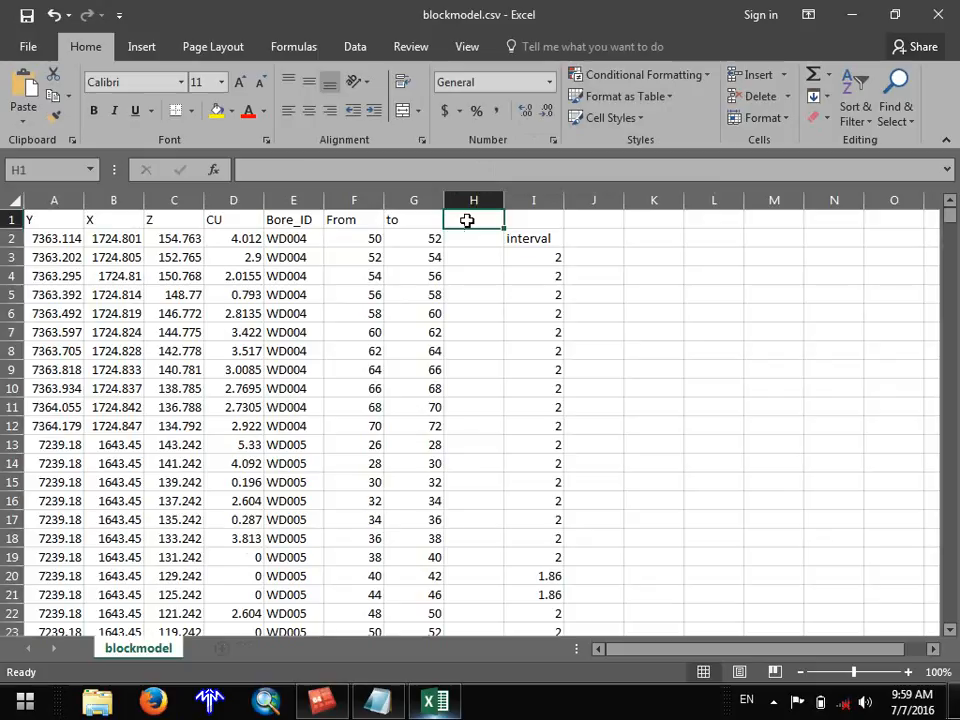
type("2.6")
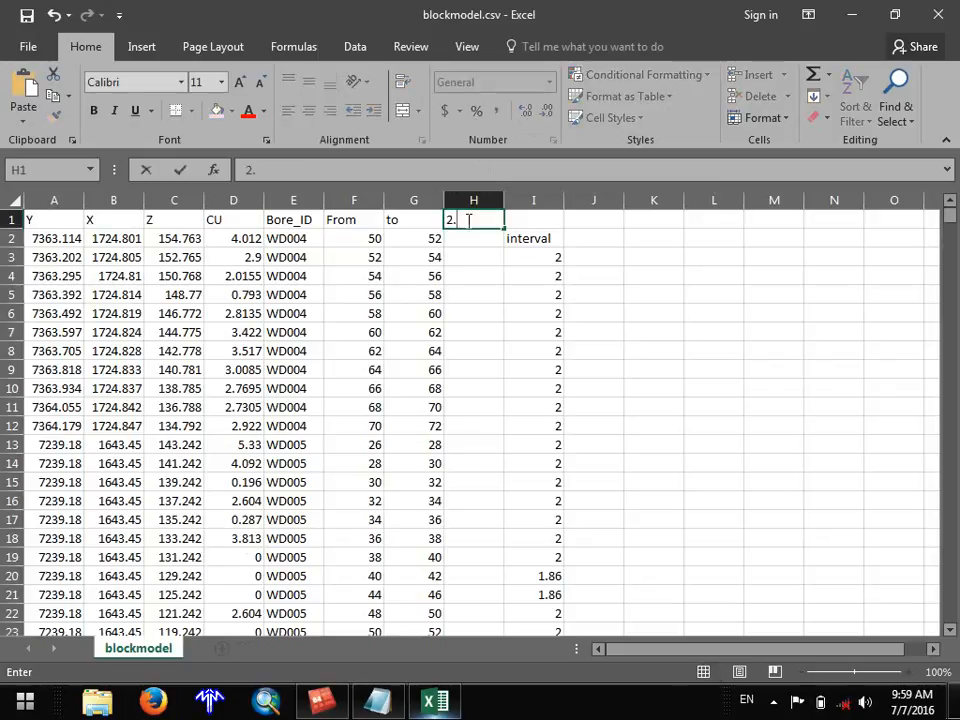
key("BackSpace")
key("BackSpace")
key("BackSpace")
type("sg")
Move the interval header from I2 up to I1 and enter the value 2 in I2.
left_click(510, 243)
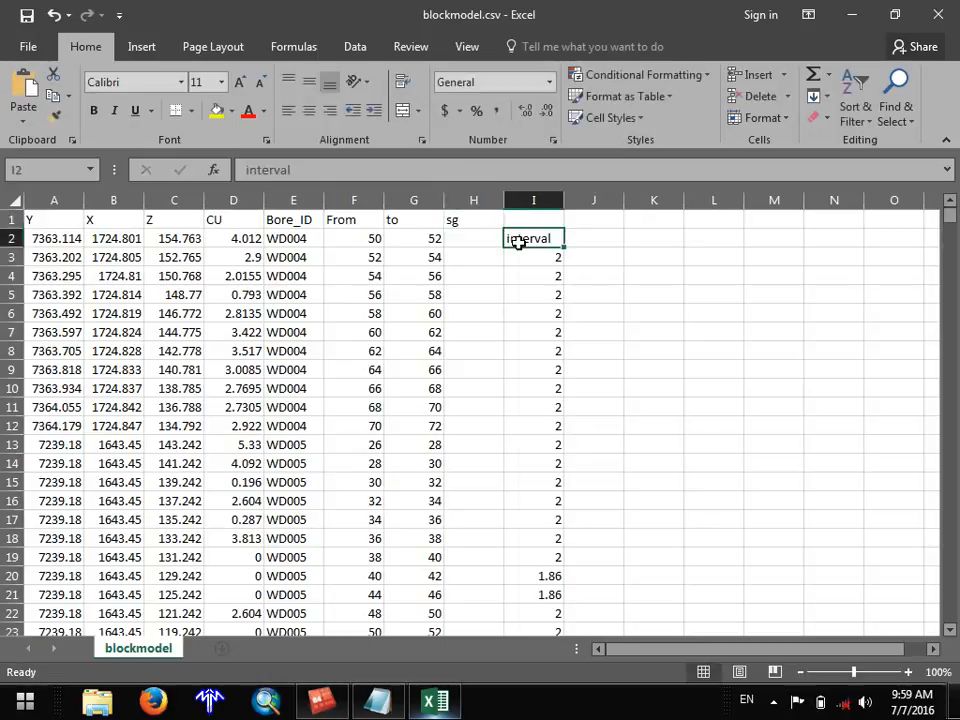
right_click(517, 242)
left_click(545, 279)
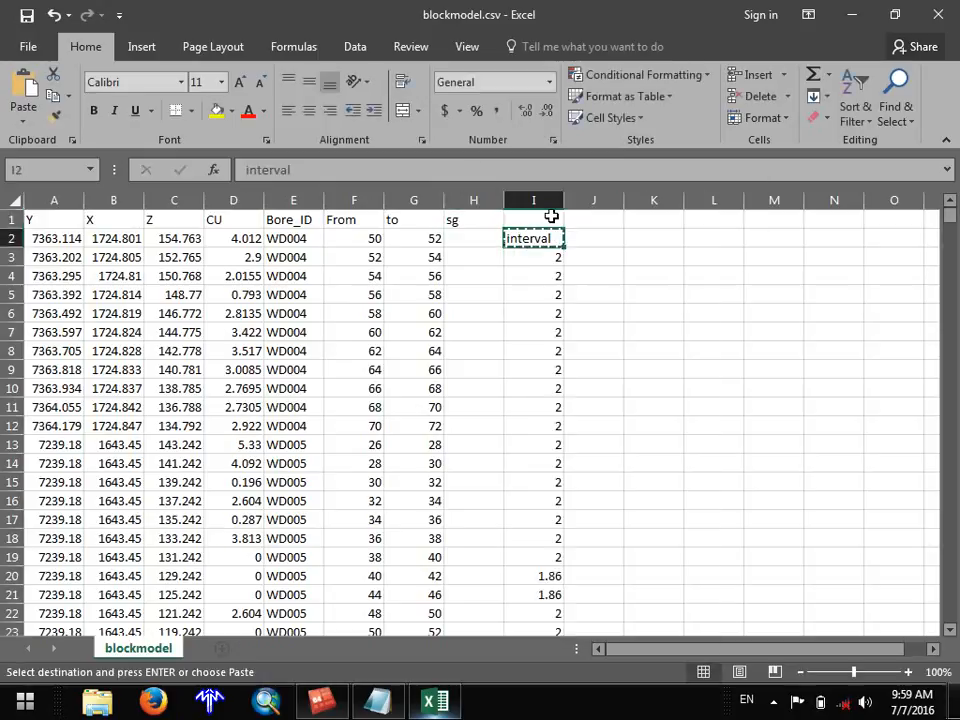
left_click(551, 217)
right_click(551, 217)
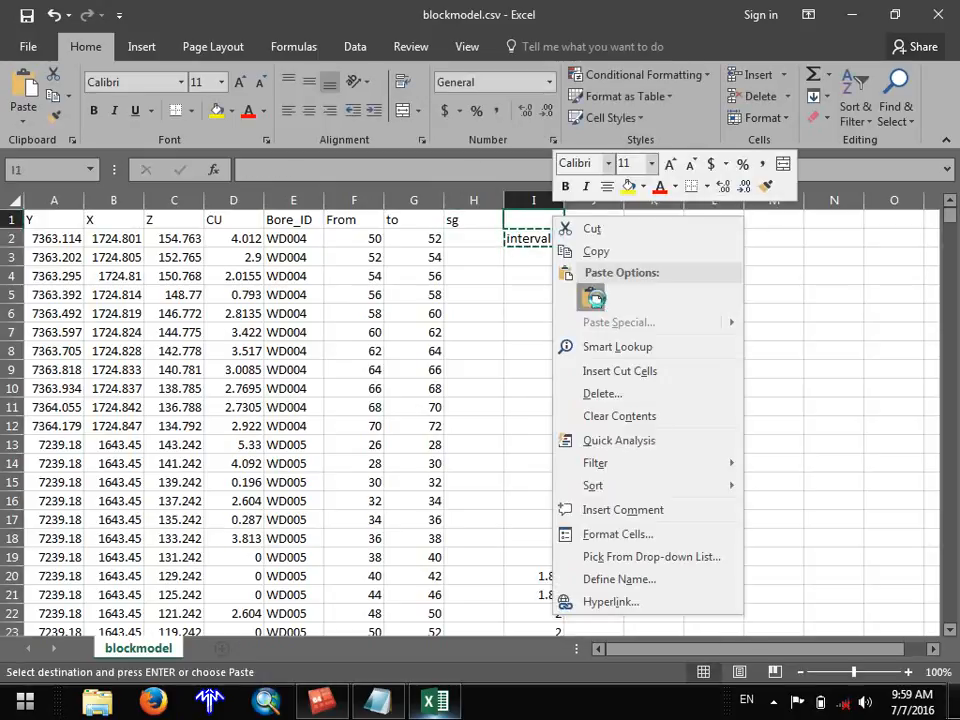
left_click(594, 298)
left_click(553, 240)
type("2")
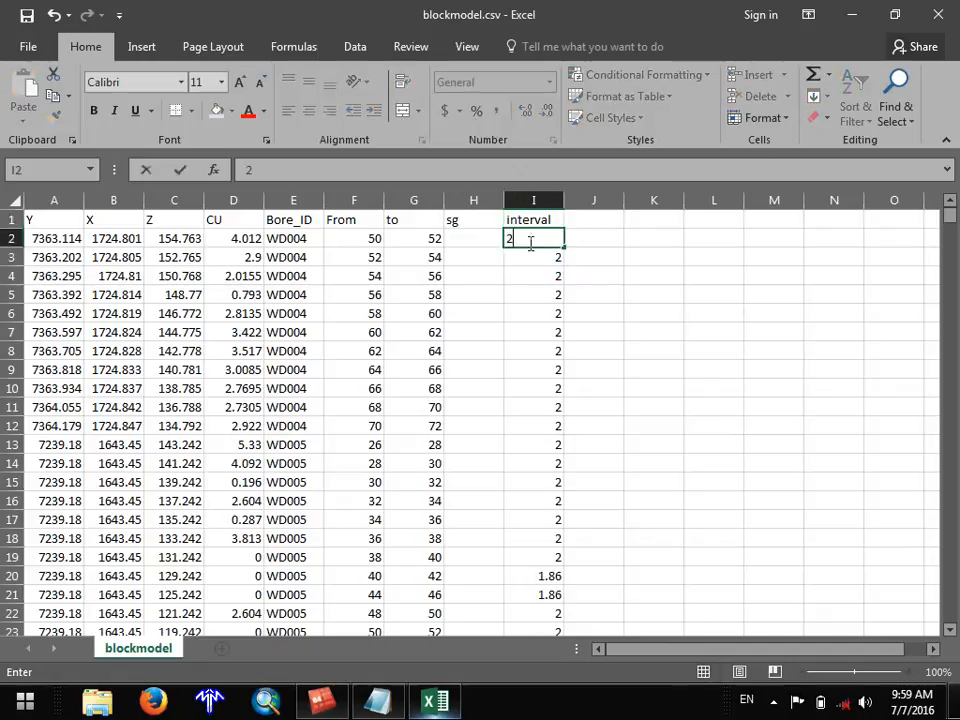
Enter 2.6 in H2 and fill it down the sg column to row 807.
left_click(457, 242)
type("2")
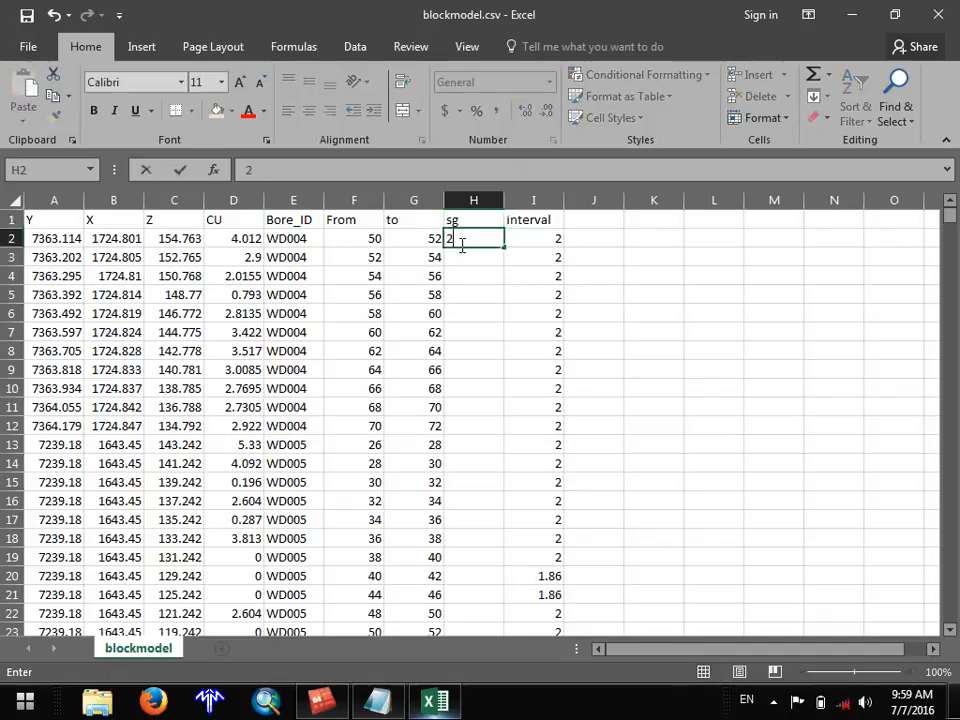
type(".6")
key("Return")
left_click(493, 246)
left_click_drag(504, 249, 498, 523)
Clear the trailing zero and END entries in A808:D809 and save the workbook, keeping the CSV format.
left_click(361, 545)
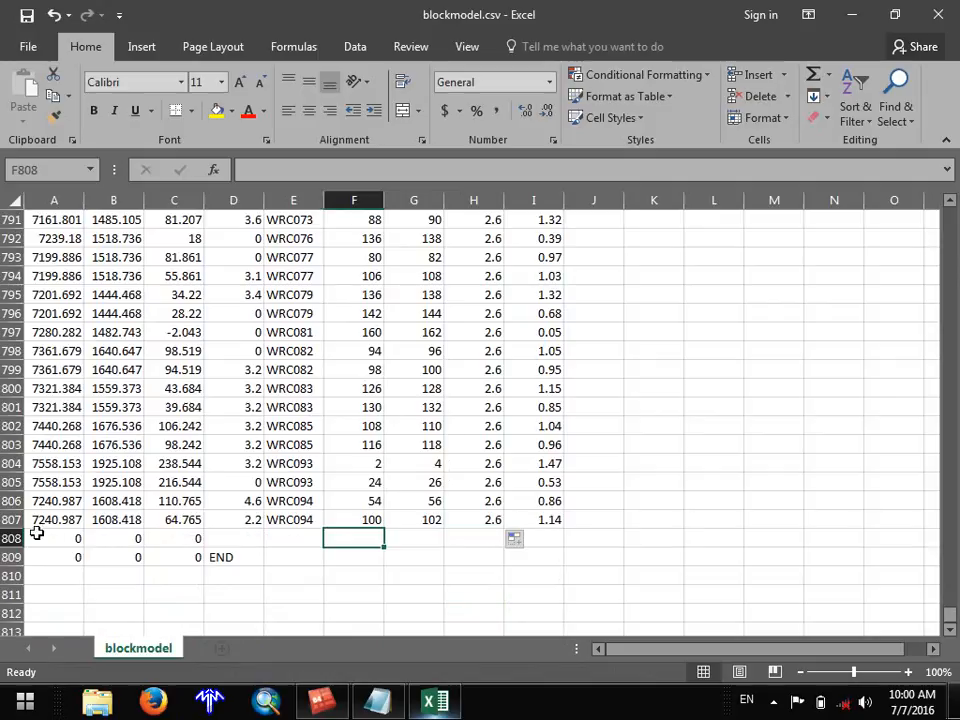
left_click_drag(36, 534, 242, 549)
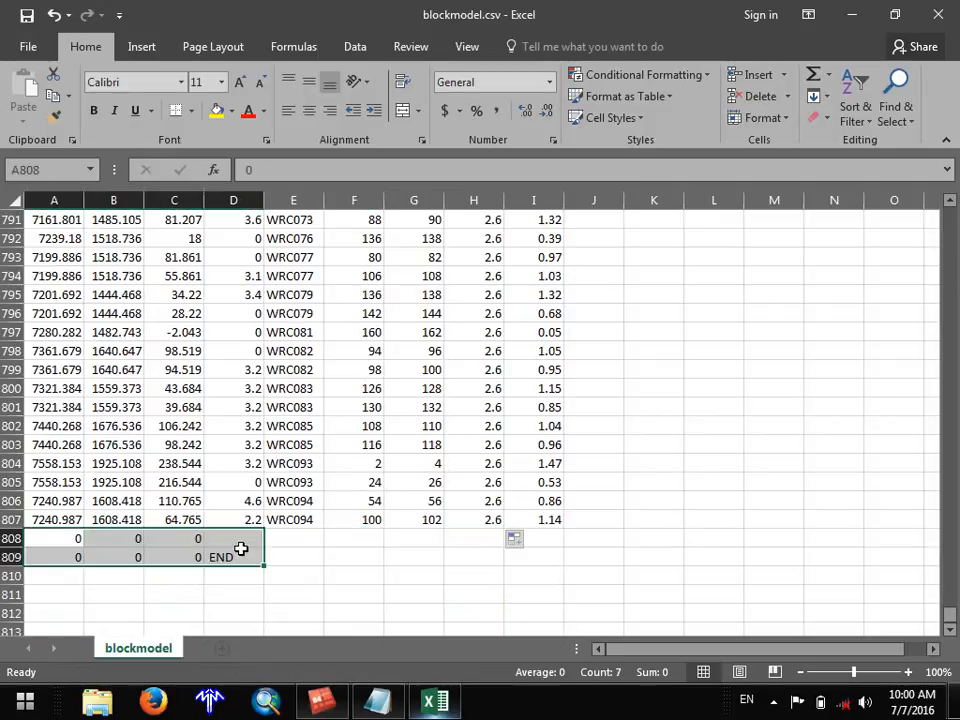
key("Delete")
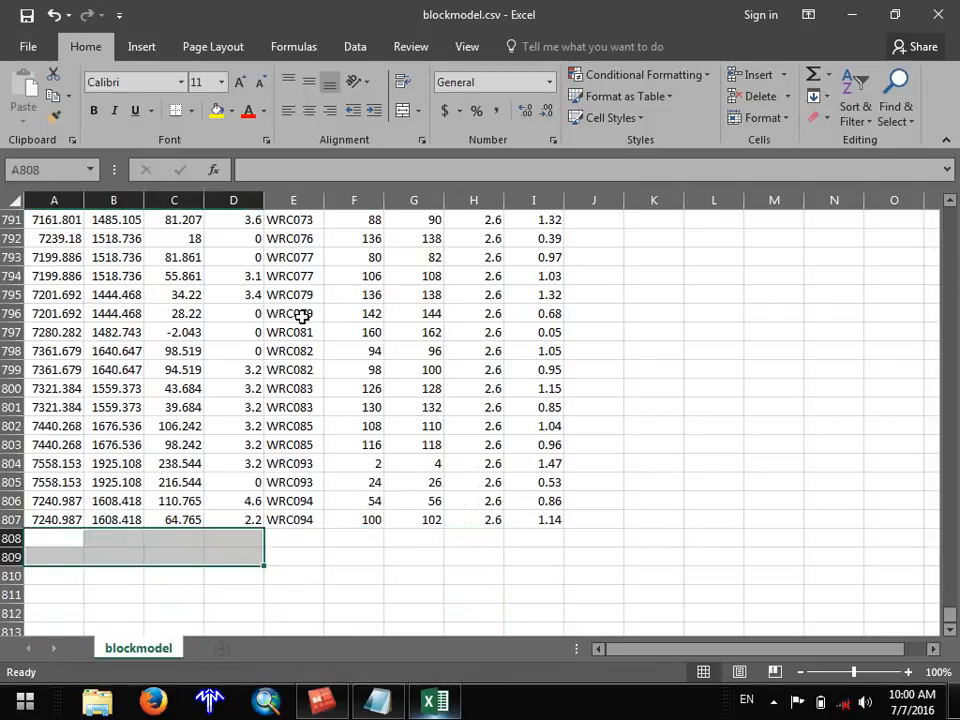
left_click(25, 14)
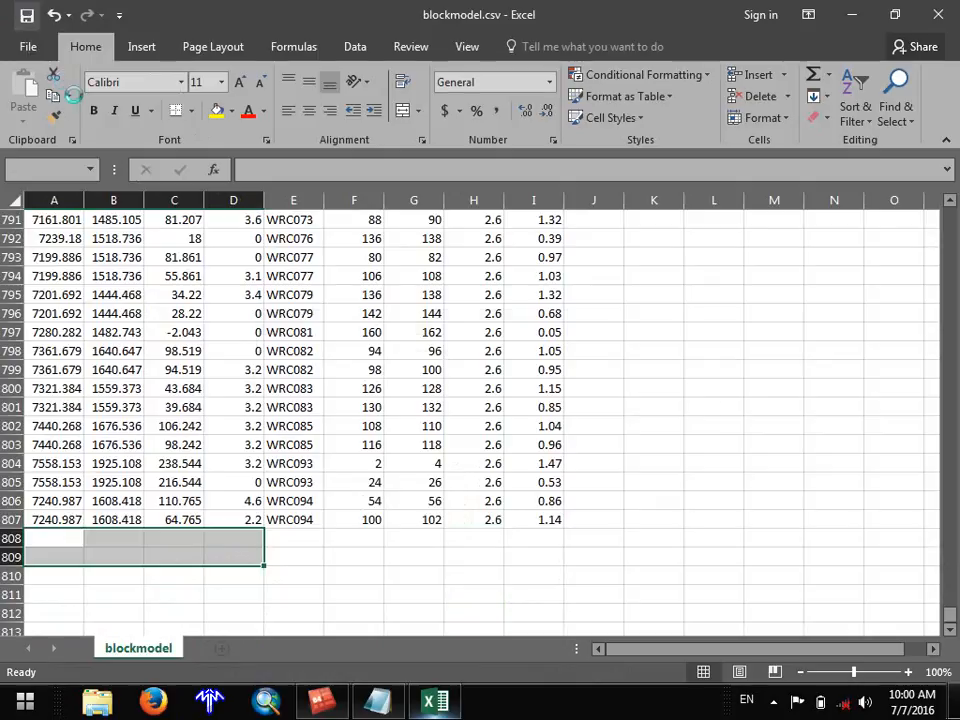
left_click(410, 401)
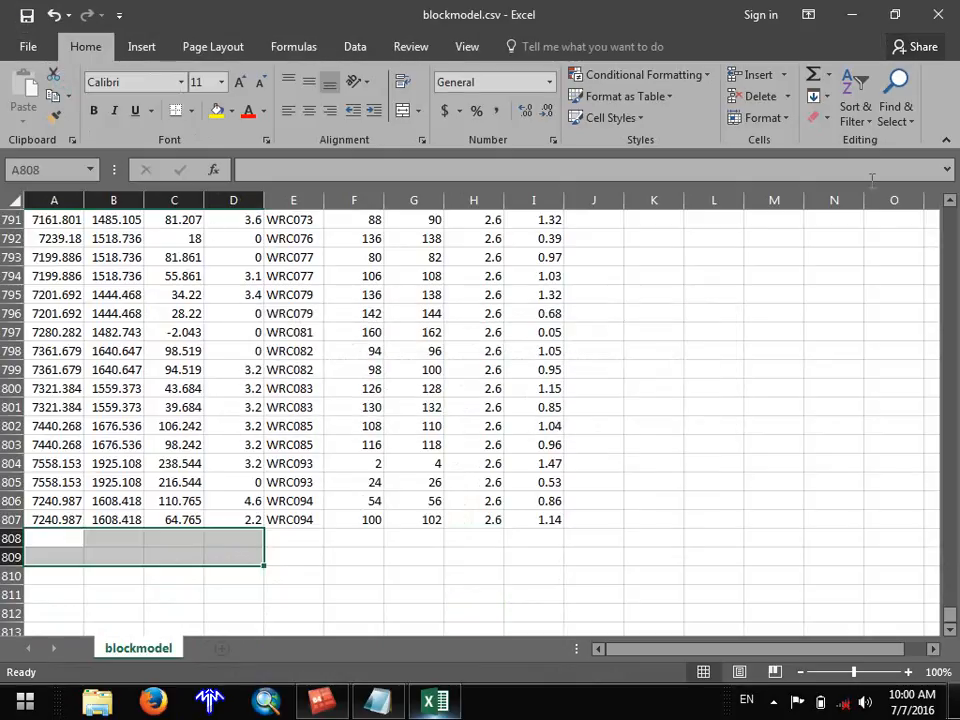
Close the workbook, saving it over the existing blockmodel.csv and keeping the CSV (Comma delimited) format.
left_click(713, 332)
left_click(938, 14)
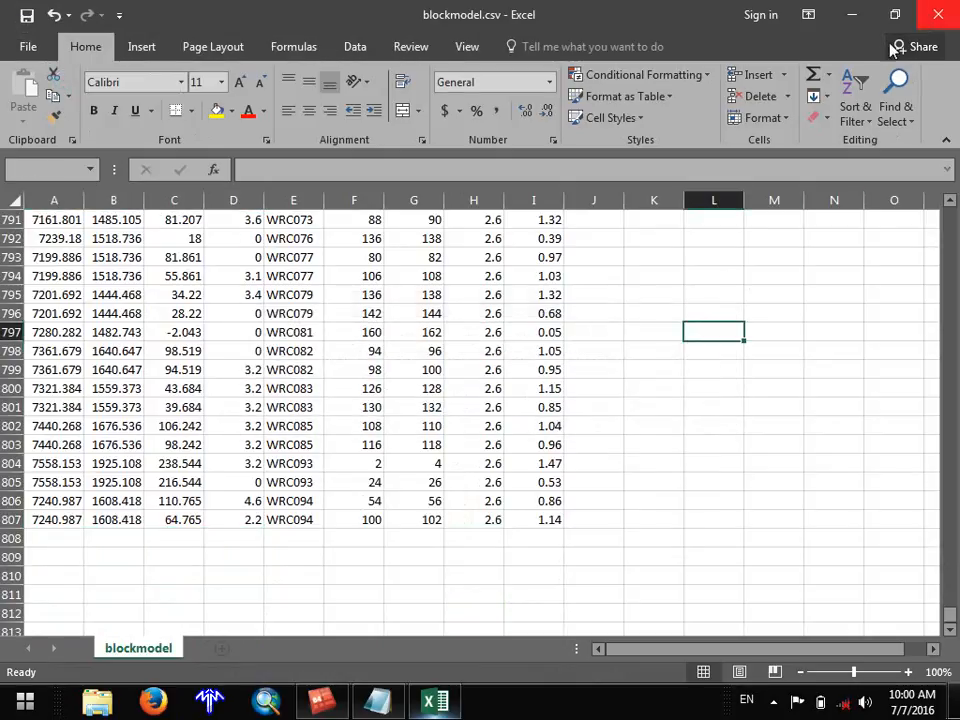
left_click(427, 369)
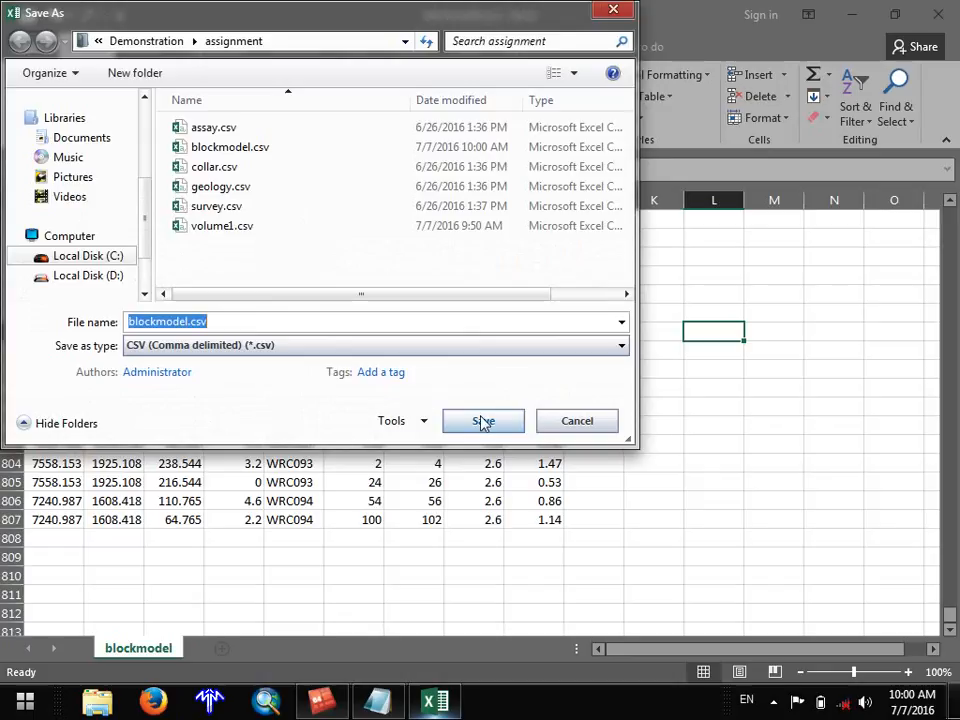
left_click(483, 421)
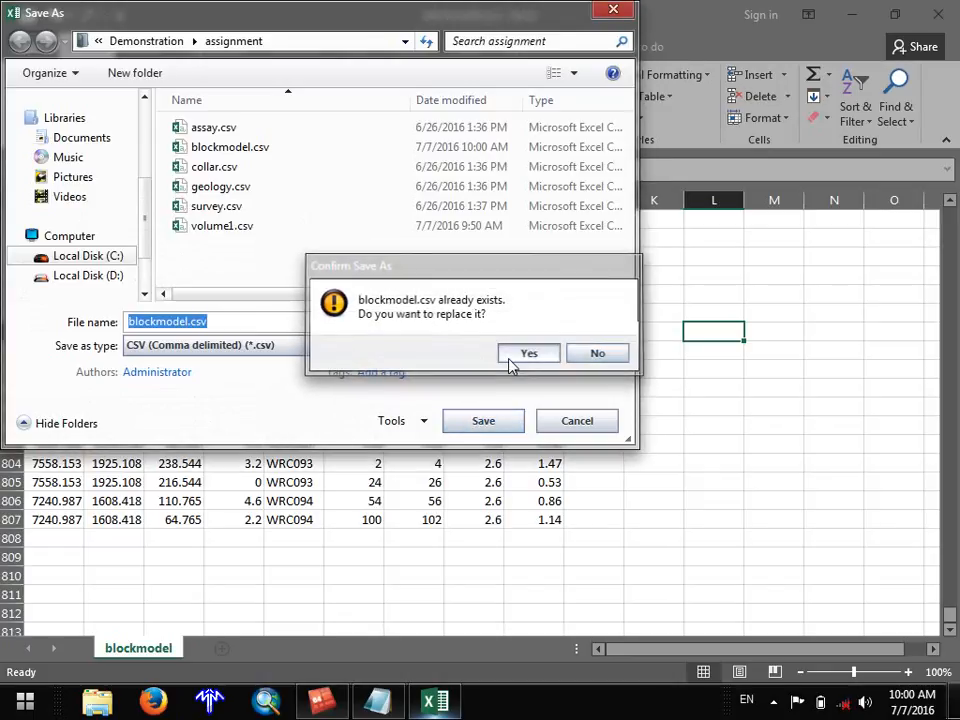
left_click(510, 360)
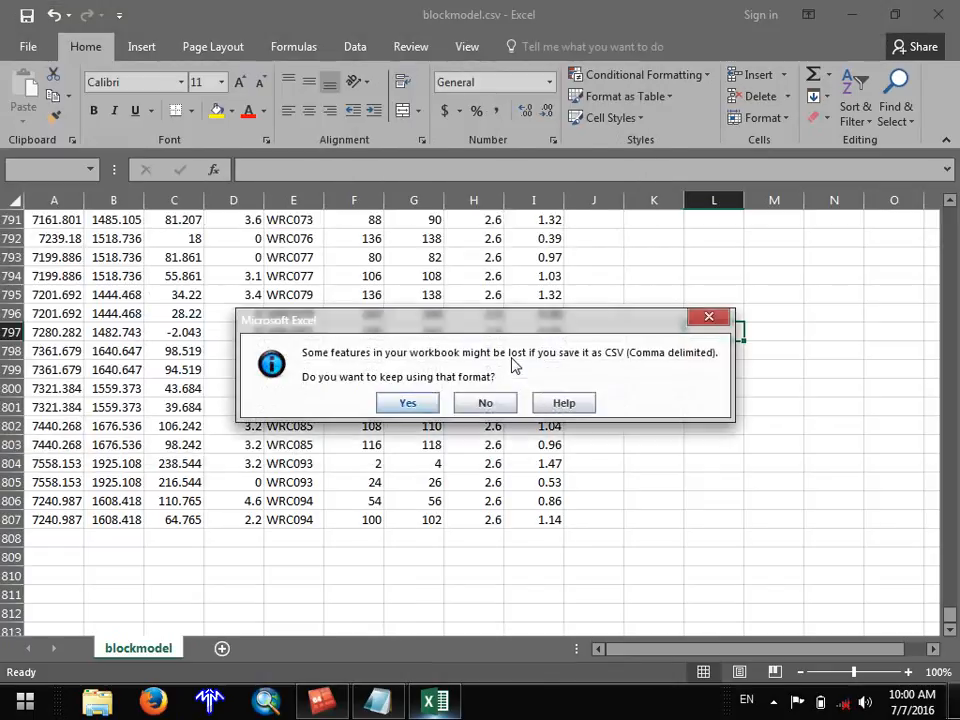
left_click(390, 401)
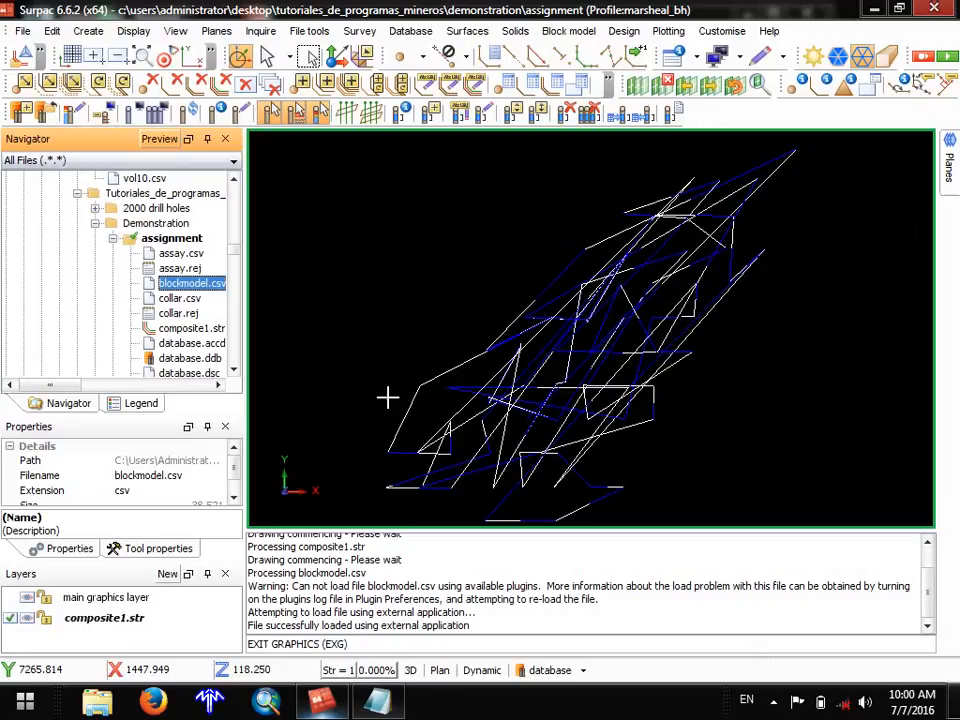
Reset the graphics in Surpac to remove the composite1.str layer and clear the message log.
left_click(22, 31)
left_click(50, 351)
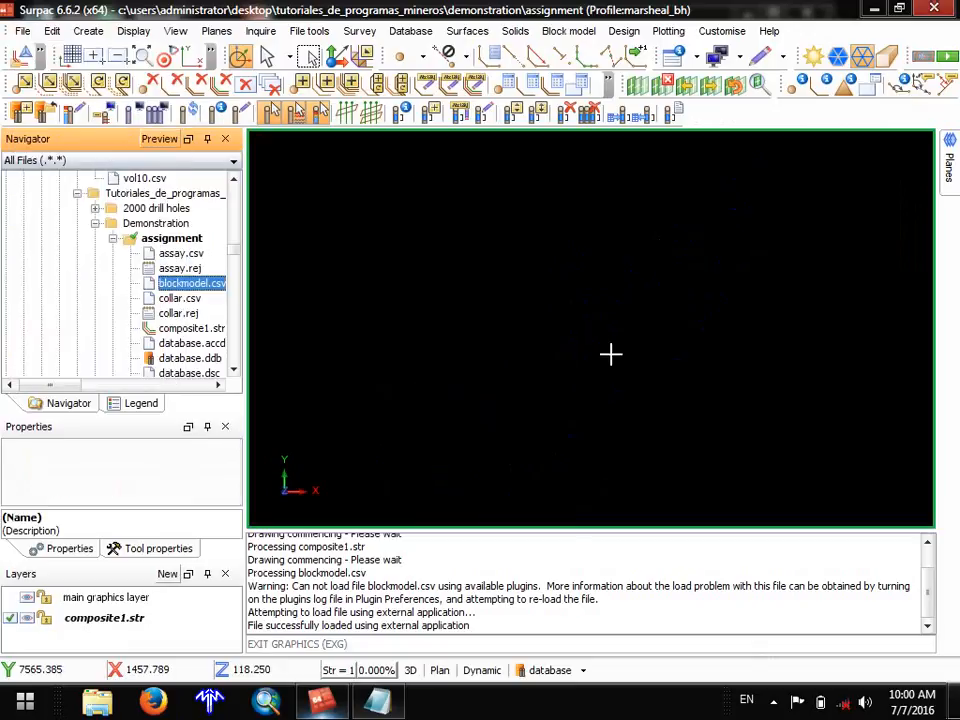
right_click(450, 558)
left_click(455, 568)
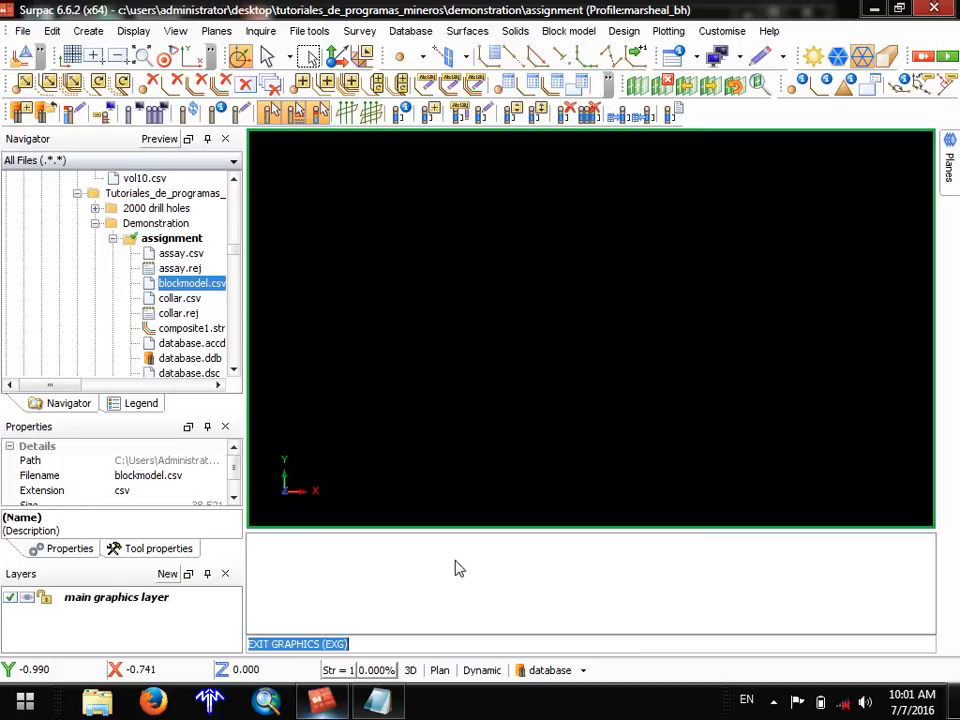
Start importing data from one text file and choose blockmodel.csv from the assignment folder as the source.
left_click(20, 31)
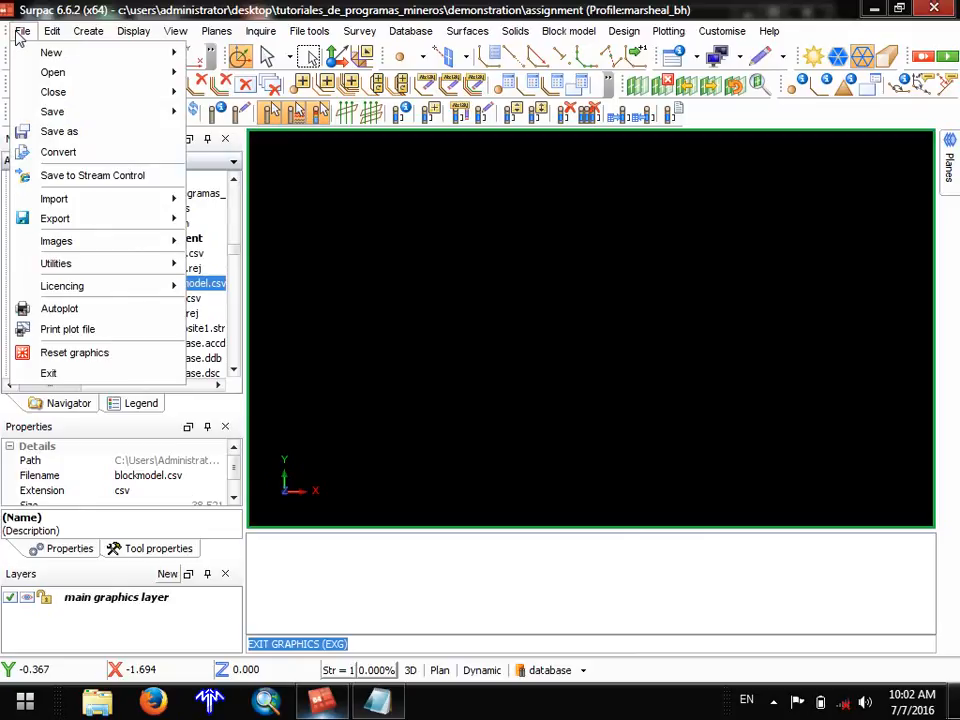
mouse_move(60, 203)
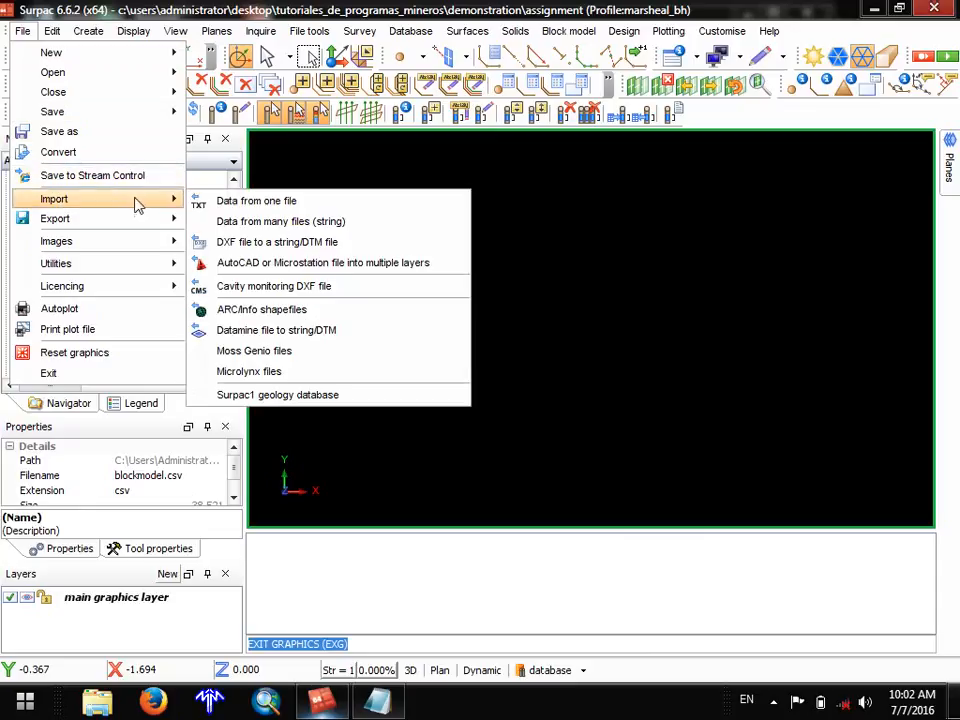
left_click(238, 204)
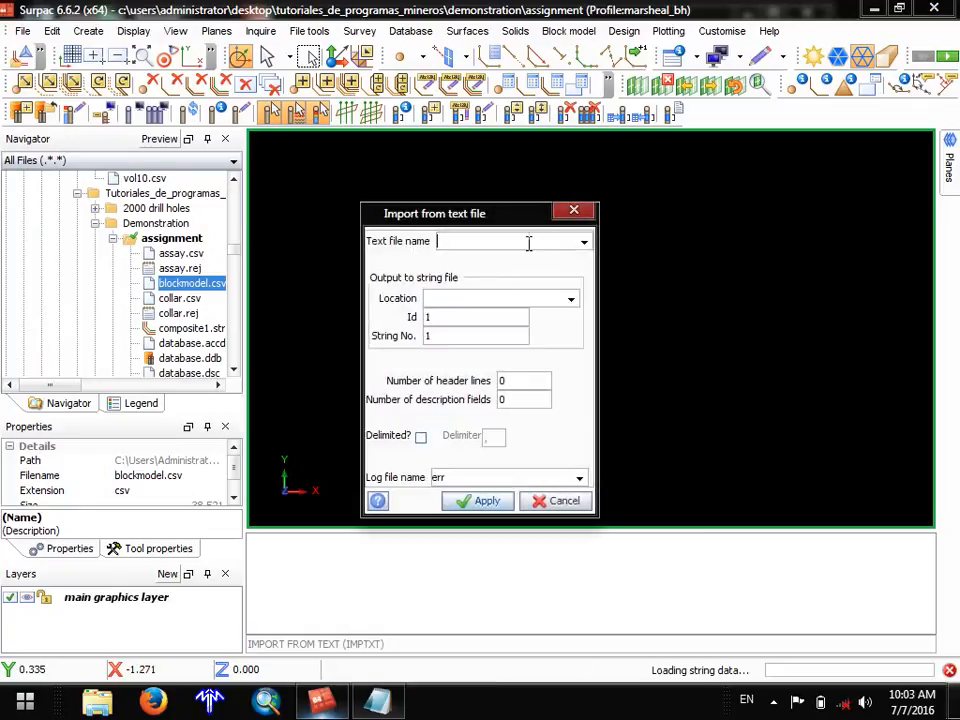
left_click(583, 244)
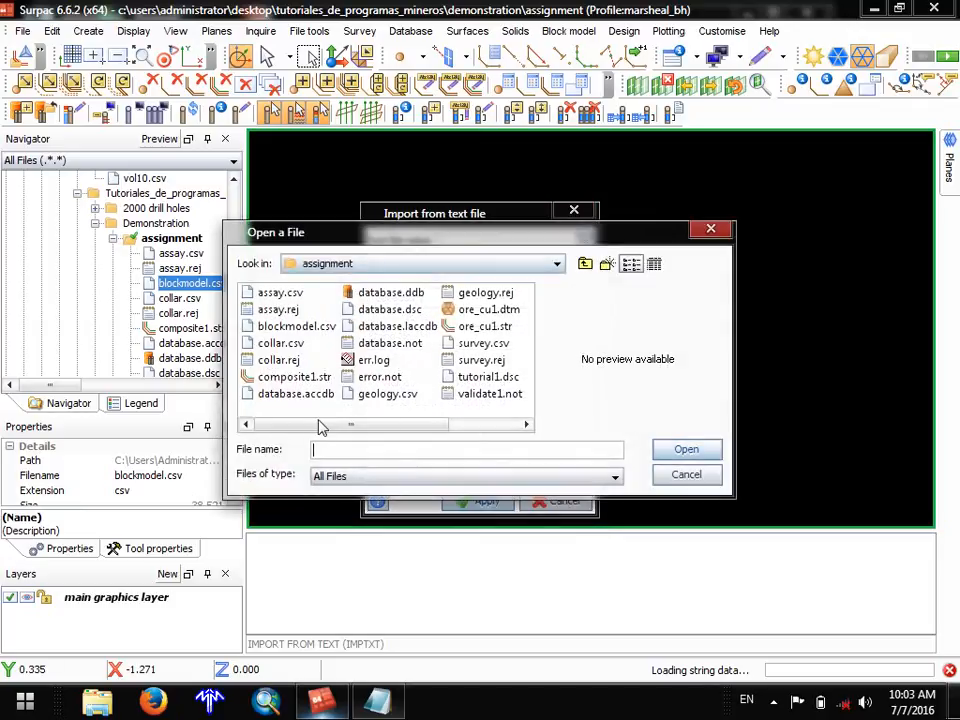
left_click(295, 327)
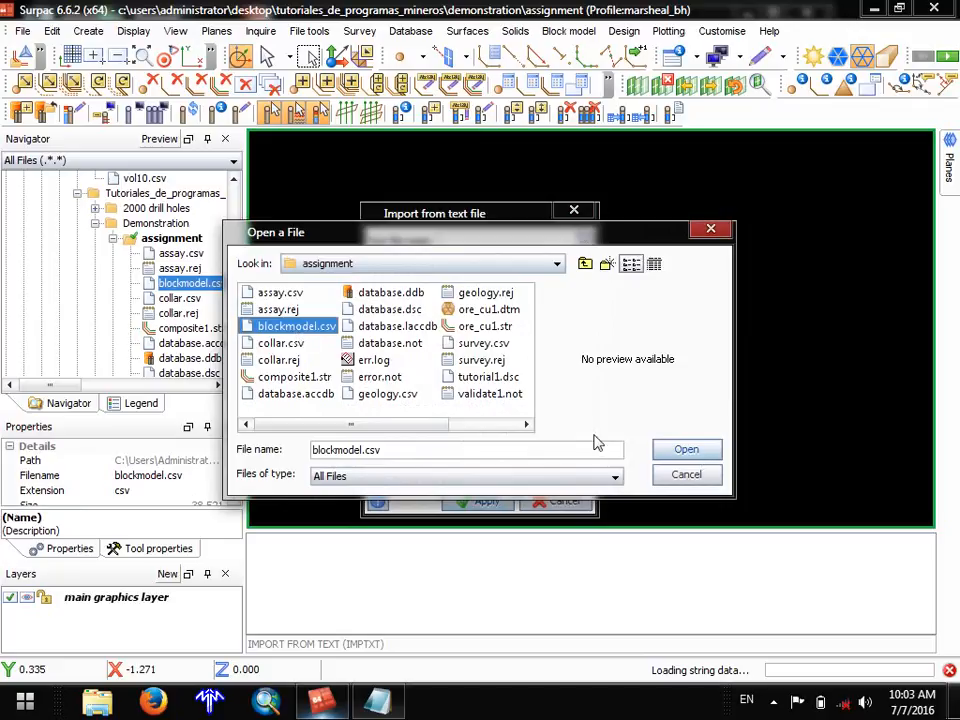
left_click(672, 448)
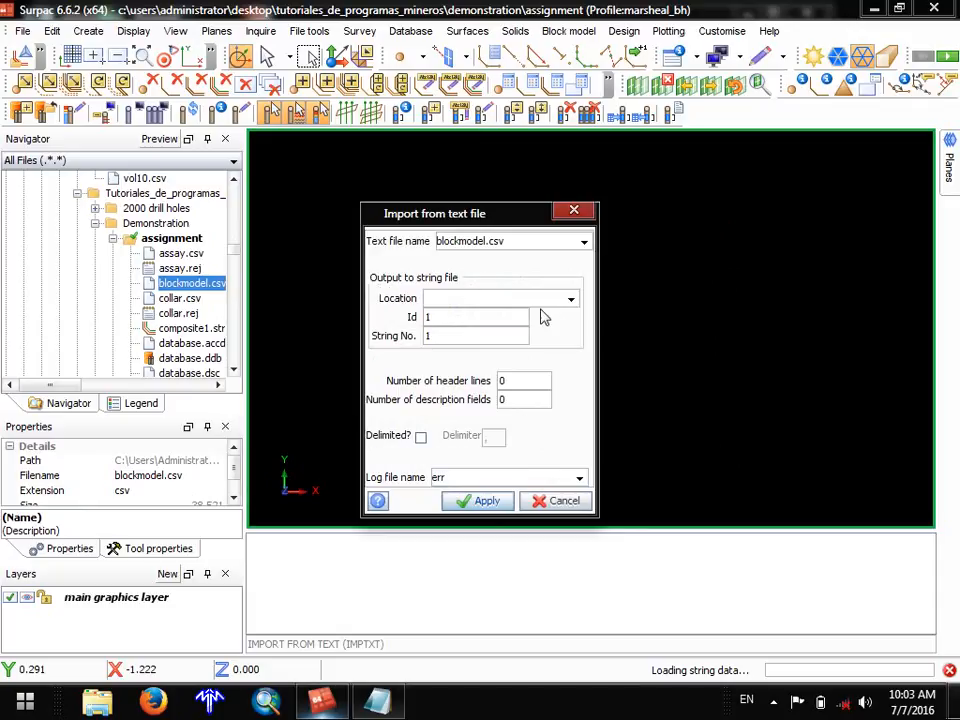
Set the import's output string file to blockmodel with ID 1, mark the source as comma-delimited, and apply the settings.
left_click(570, 298)
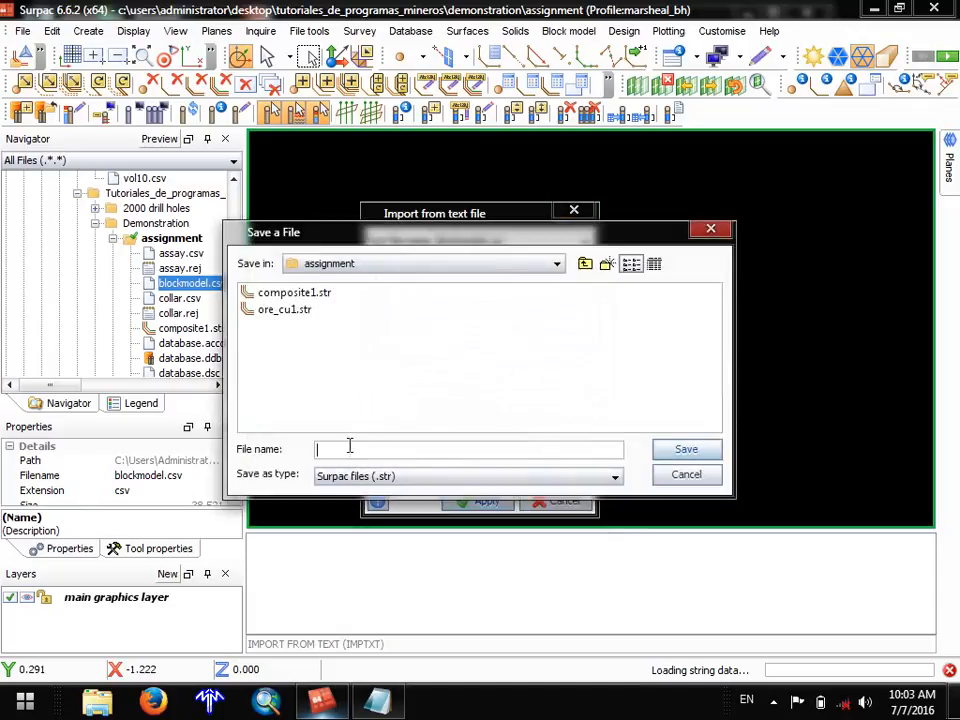
type("blockmodel1")
left_click(680, 452)
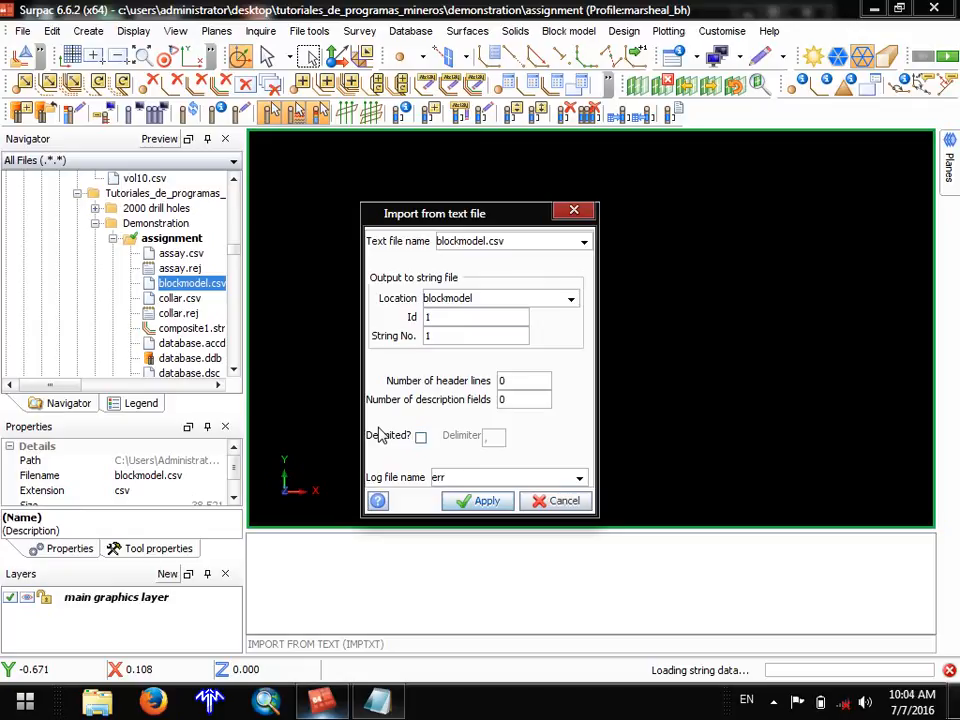
left_click(421, 436)
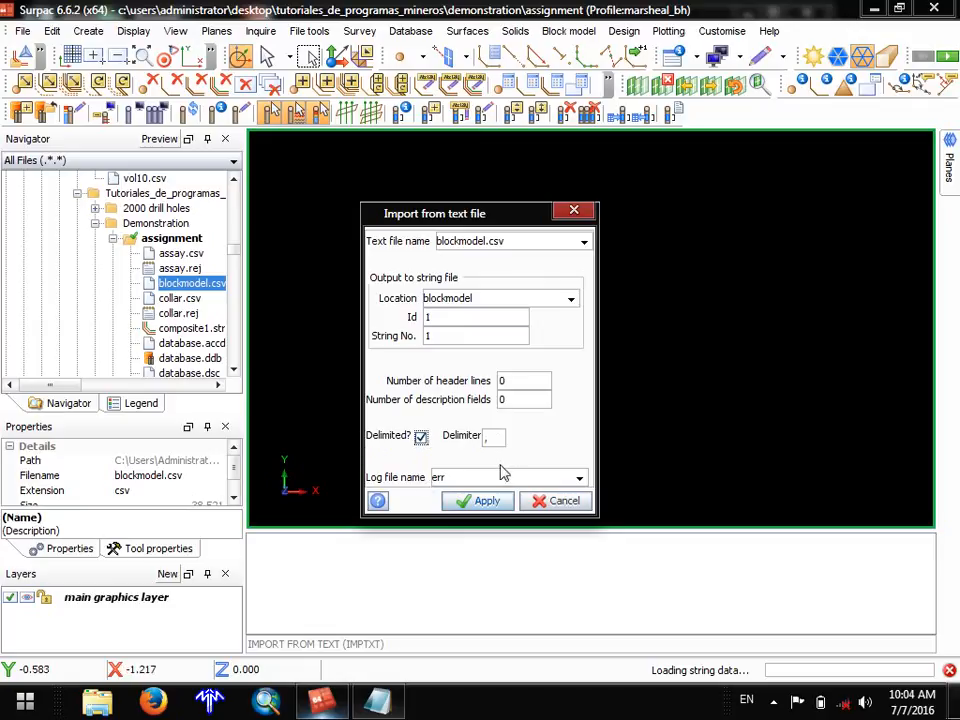
double_click(502, 437)
left_click(478, 505)
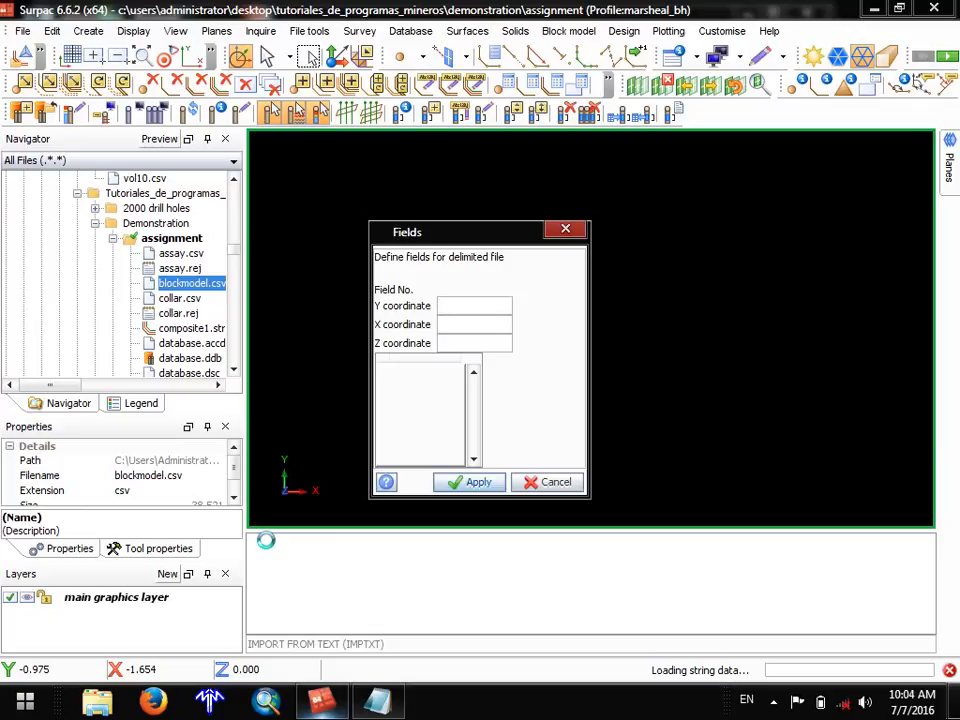
Assign field 1 to Y, 2 to X and 3 to Z, run the import, and close the error log.
left_click(474, 305)
type("1")
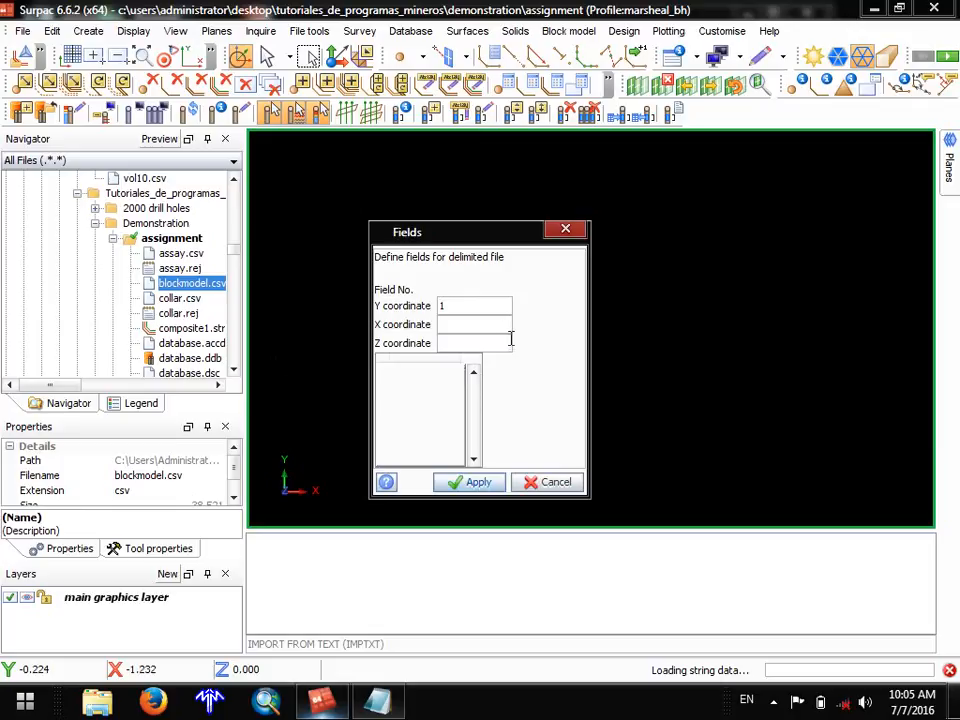
left_click(488, 330)
type("2")
key("Tab")
type("3")
left_click(445, 482)
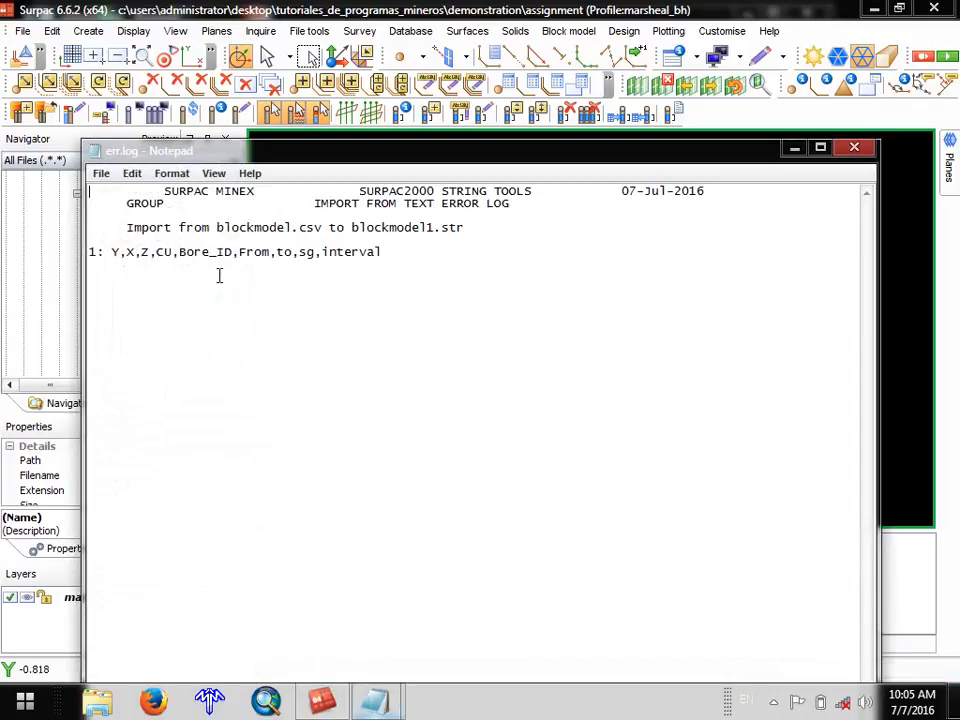
left_click(853, 148)
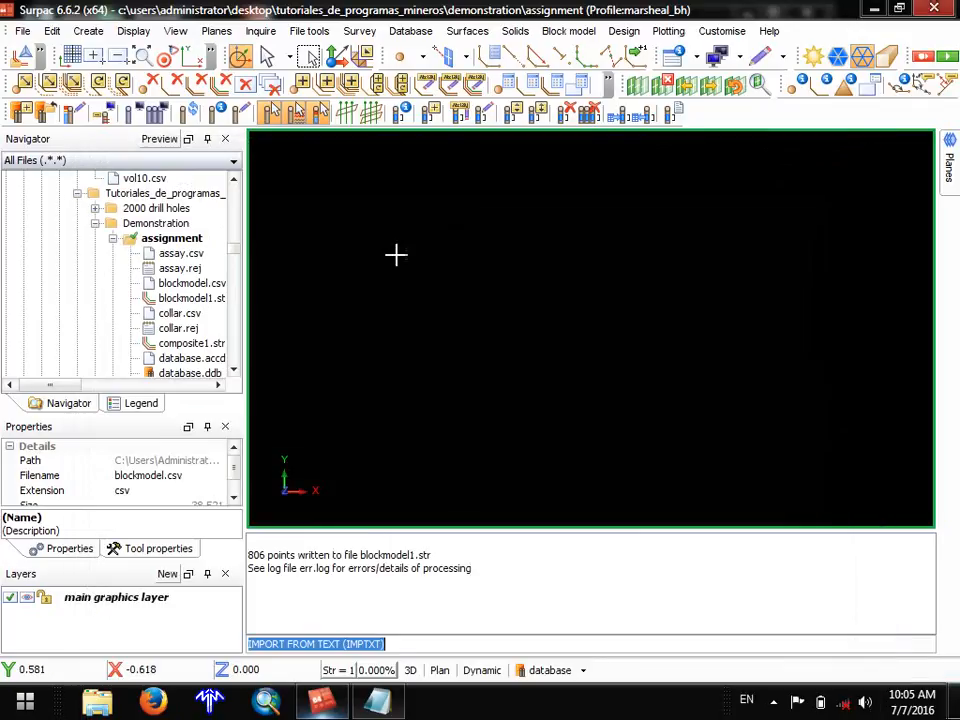
Clear the message log and load the imported blockmodel1.str into the graphics view.
right_click(391, 570)
left_click(420, 577)
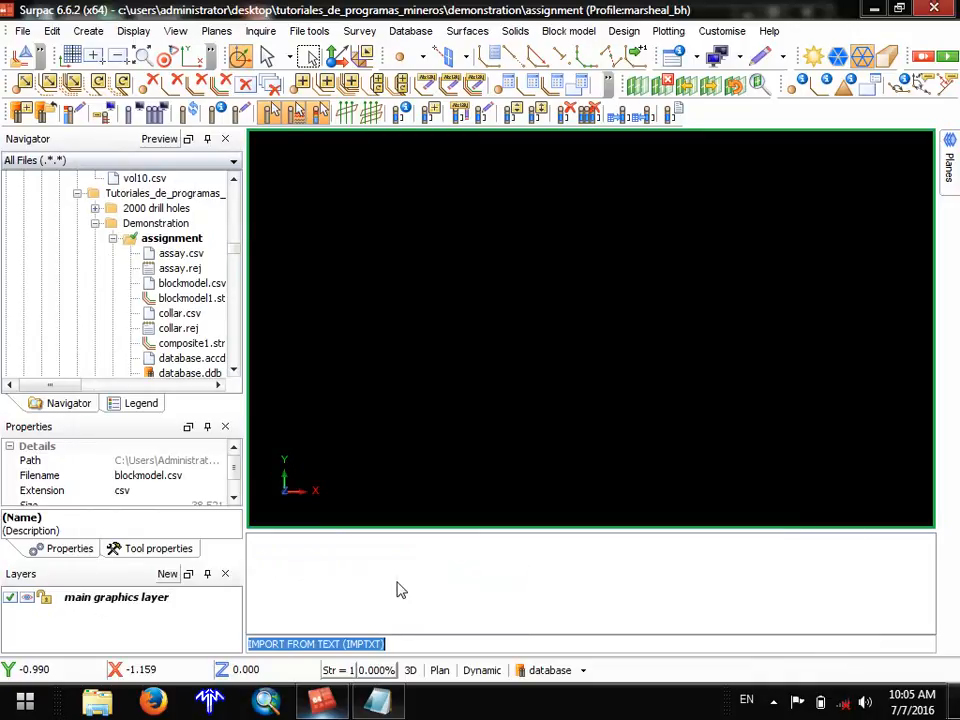
scroll(180, 285, "down", 1)
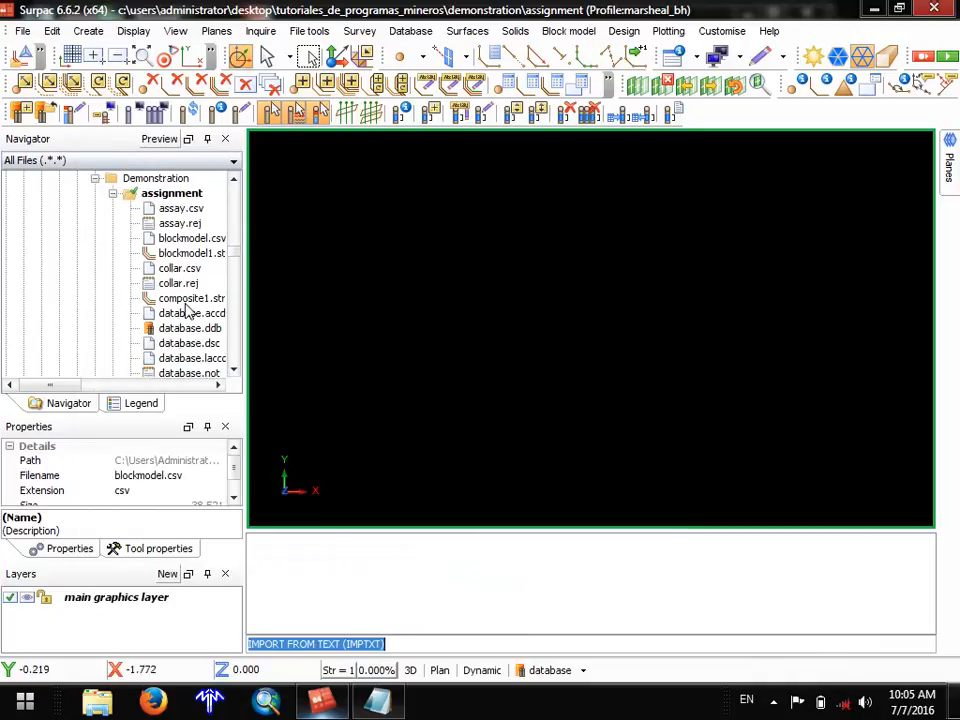
mouse_move(182, 254)
left_mouse_down()
mouse_move(326, 272)
mouse_move(456, 257)
left_mouse_up()
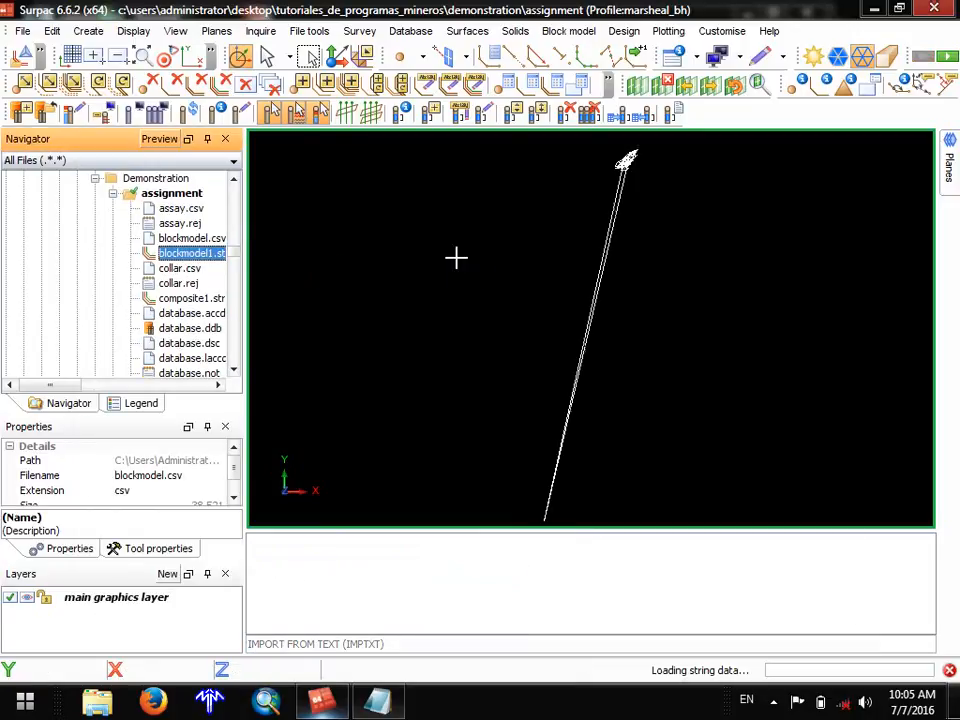
Delete the stray point at the far end of the two long lines in blockmodel1.str and leave the point deletion command.
middle_click_drag(536, 374, 514, 348)
scroll(514, 348, "up", 5)
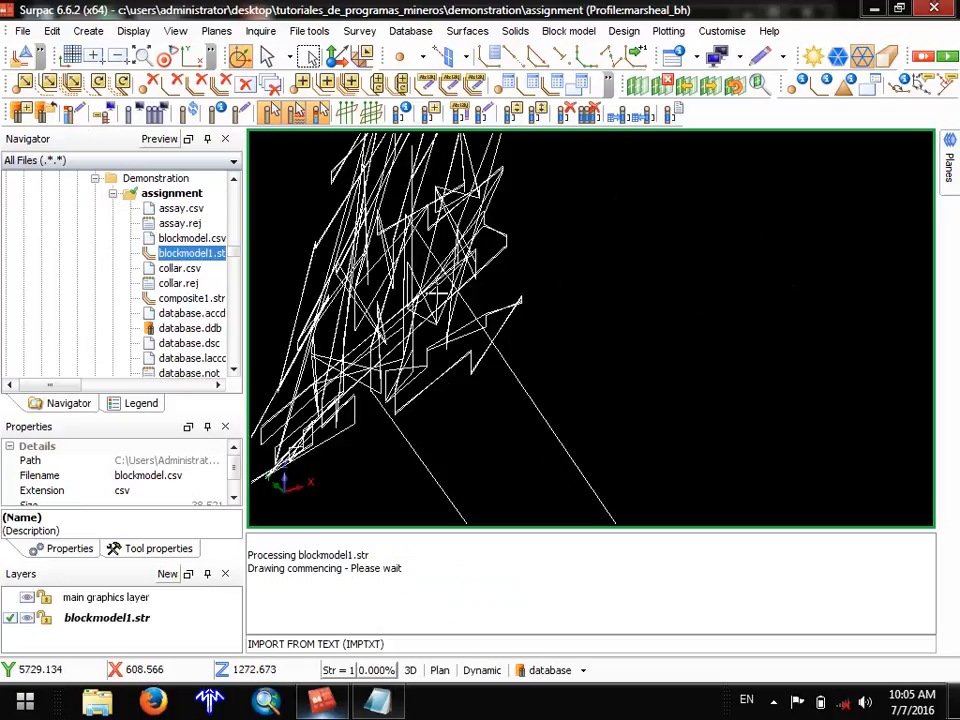
right_click_drag(447, 396, 587, 446)
middle_click_drag(593, 409, 480, 157)
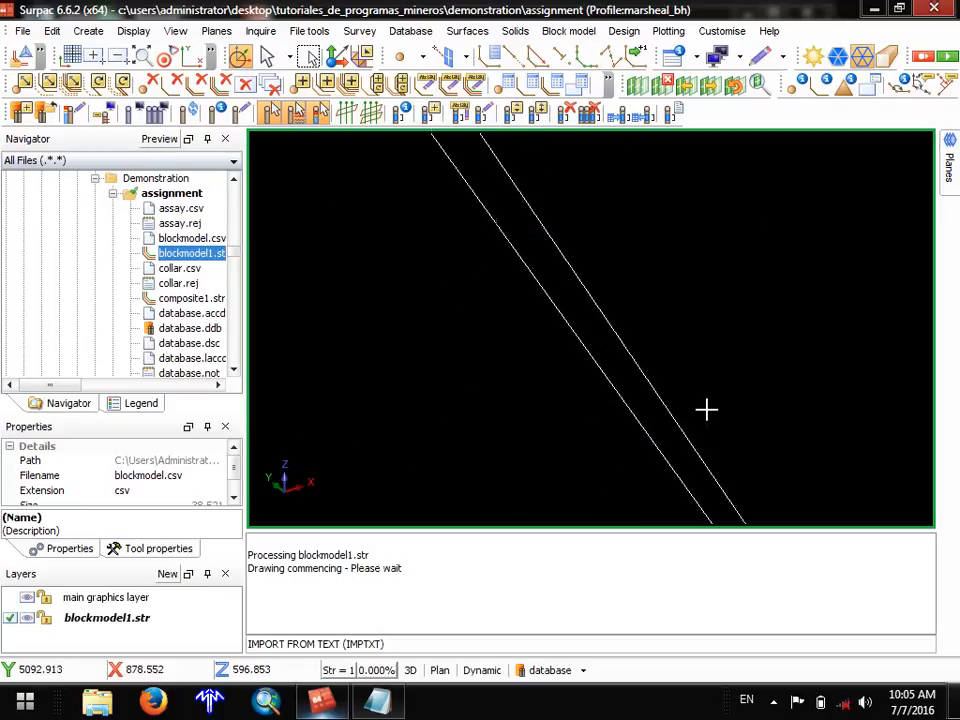
right_click_drag(707, 409, 684, 455)
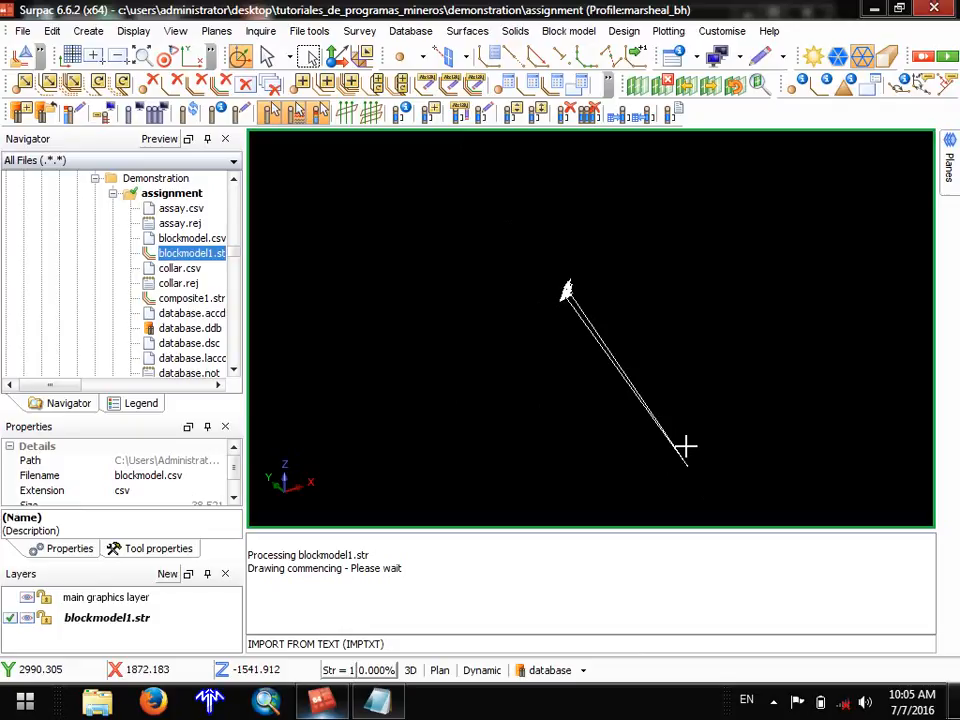
left_click(150, 85)
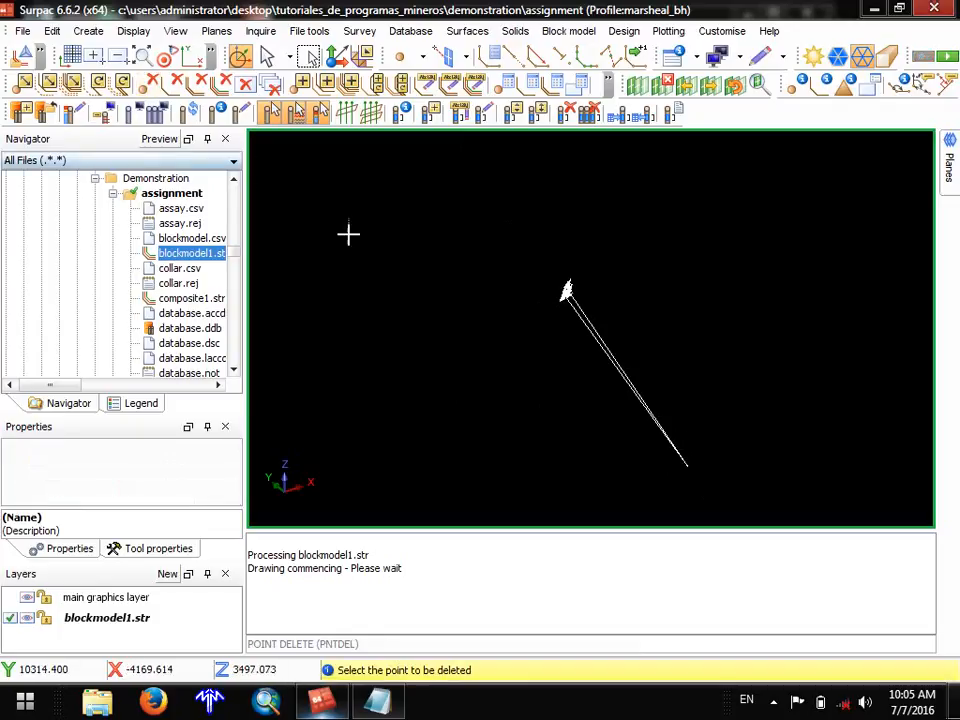
left_click(686, 466)
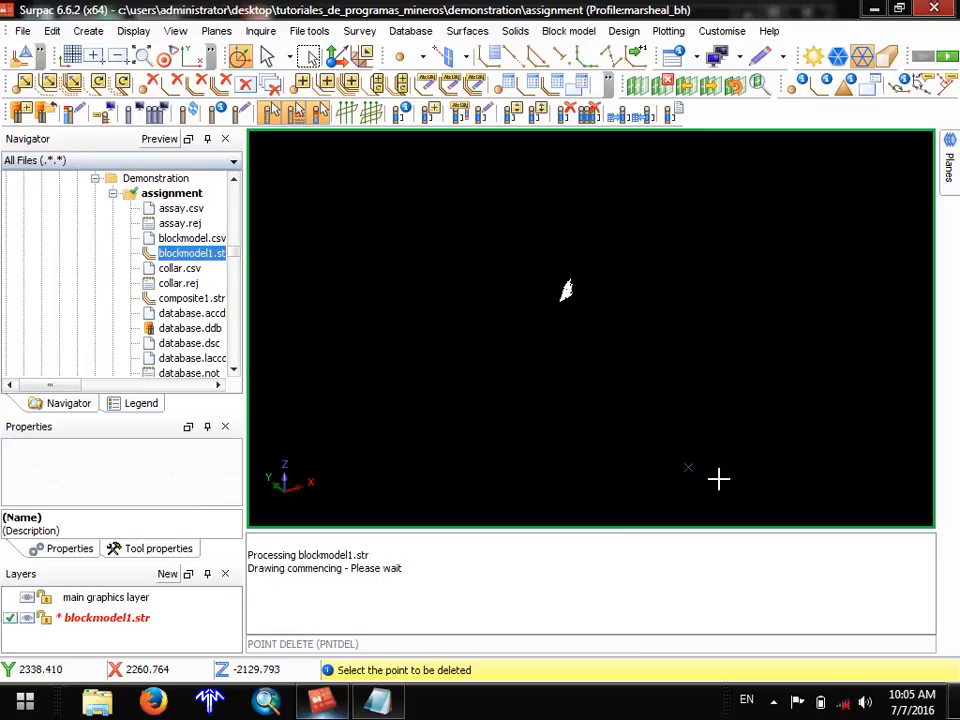
key("Escape")
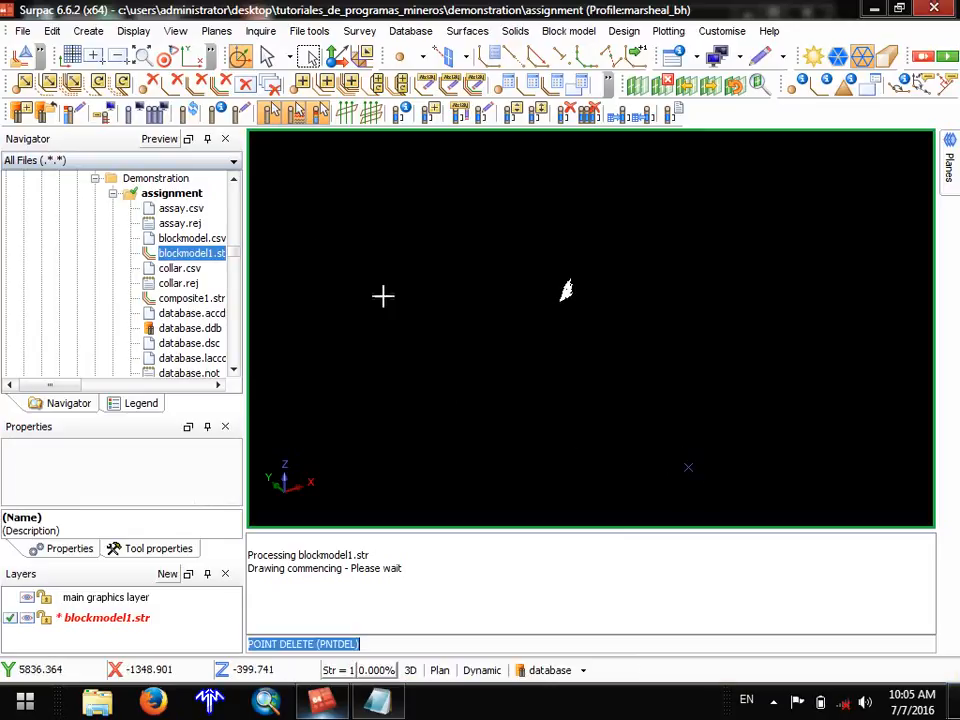
Save the edited string file as blockmodel1.str, overwriting the existing file.
left_click(22, 31)
left_click(52, 111)
left_click(563, 499)
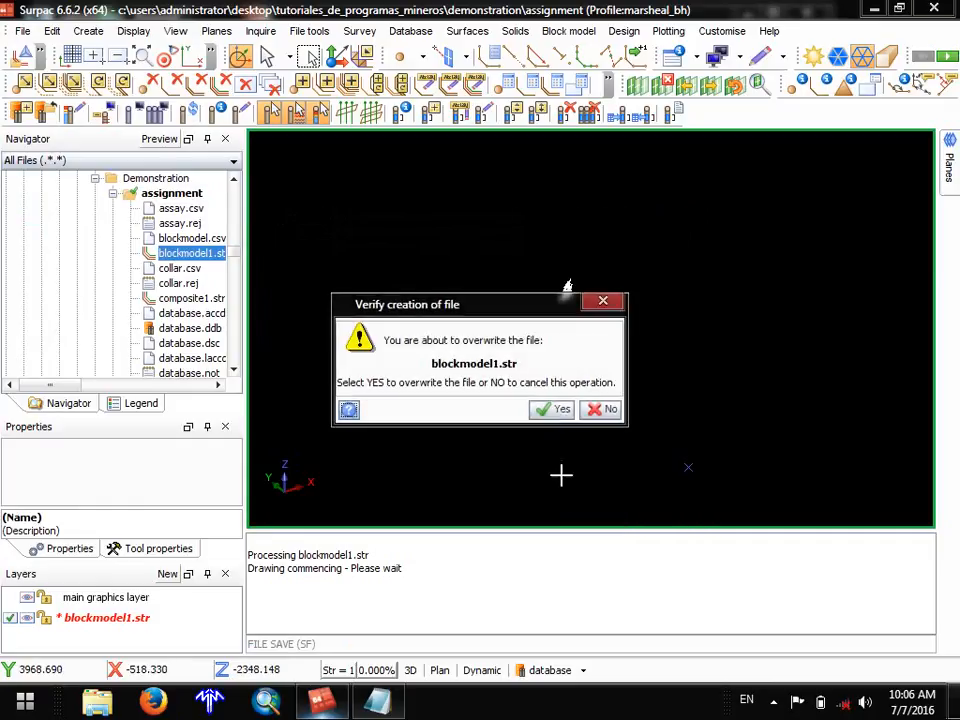
left_click(553, 410)
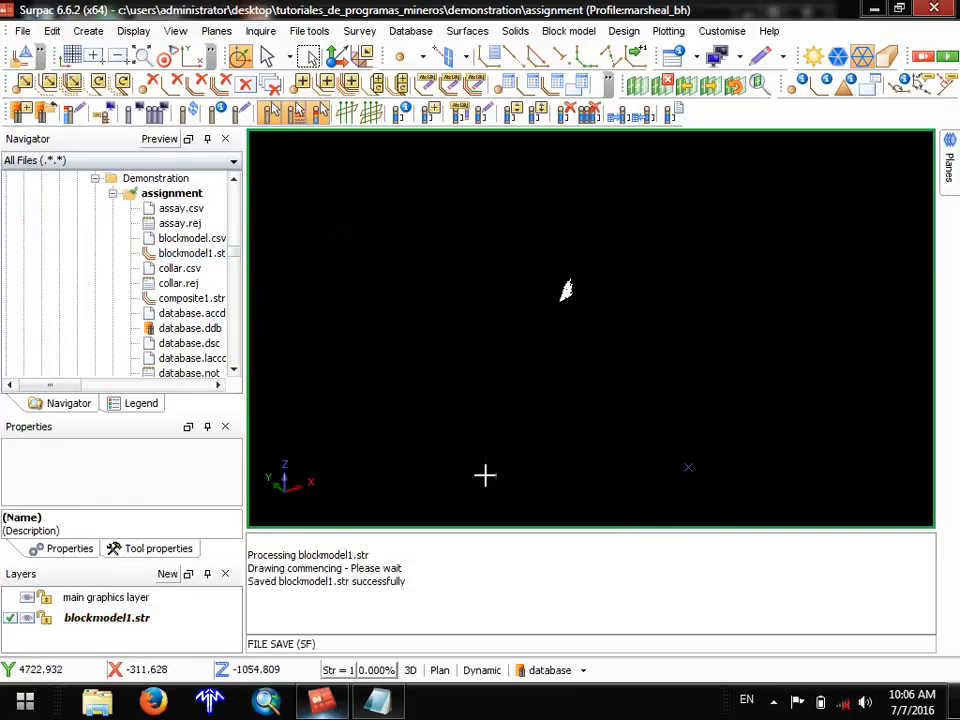
Clear the message log and reset the graphics to unload blockmodel1.str.
right_click(388, 540)
left_click(440, 548)
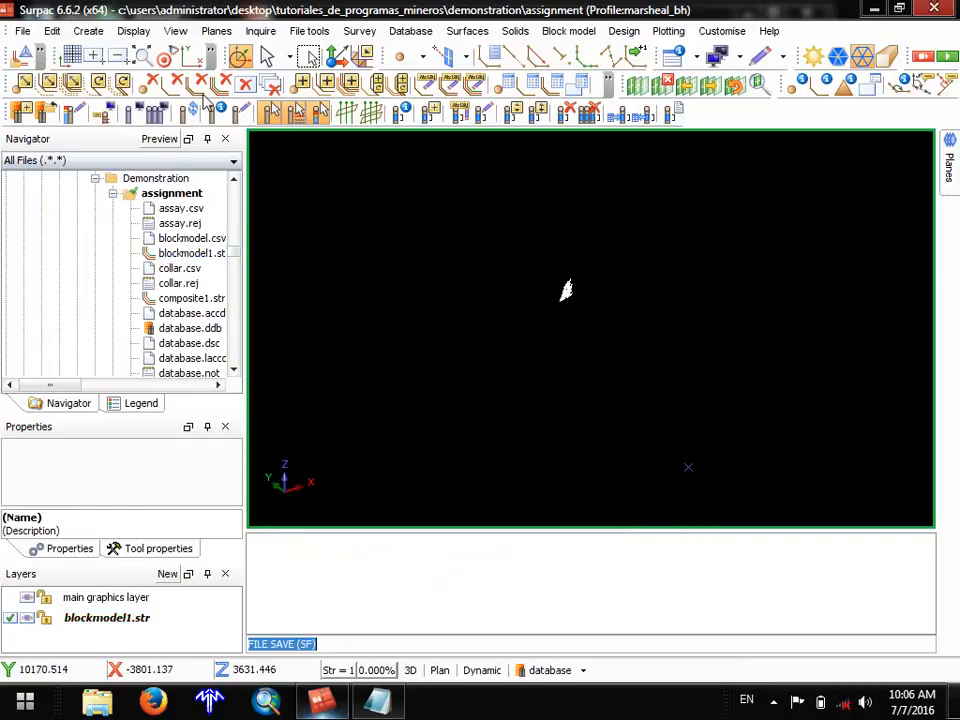
left_click(22, 31)
left_click(74, 352)
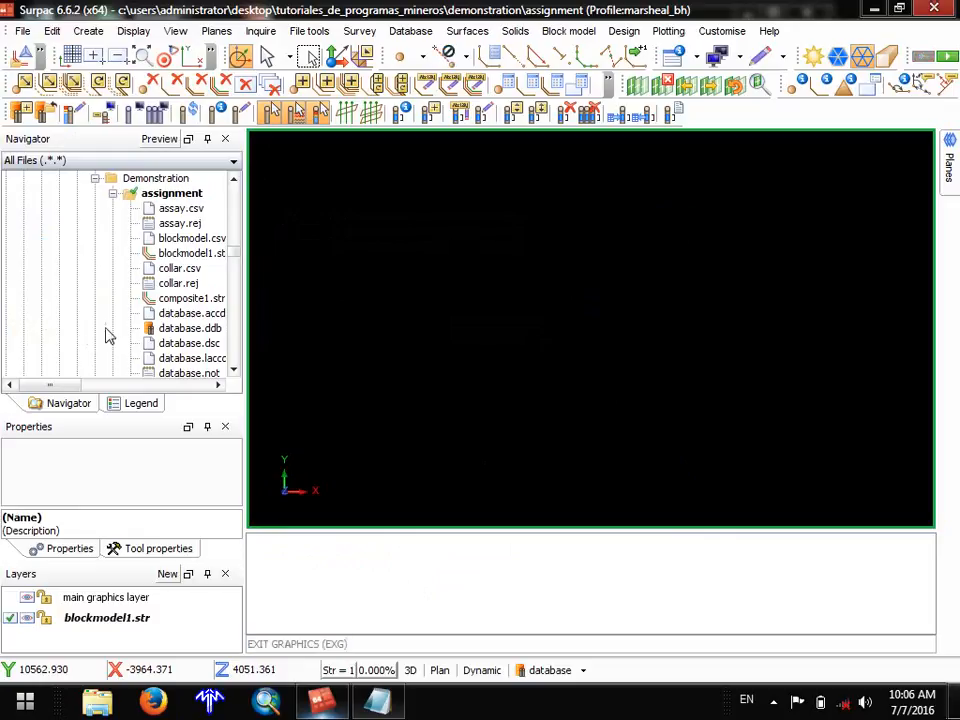
Create a new block model definition named kcm_blockmodel1 with the description kcm_east_ore_body.
left_click(568, 32)
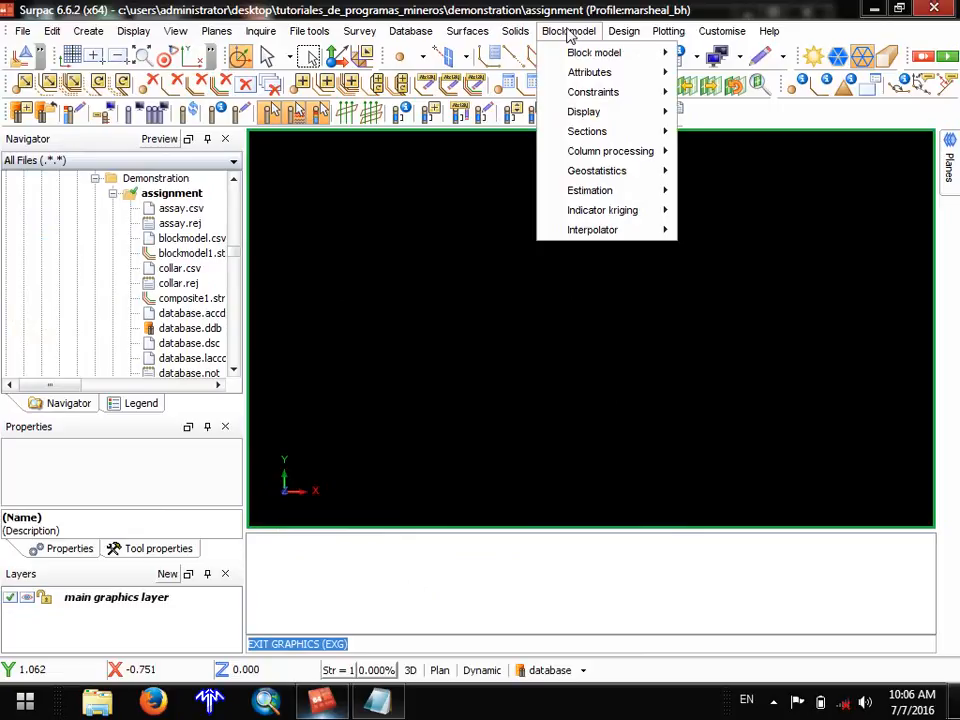
mouse_move(643, 55)
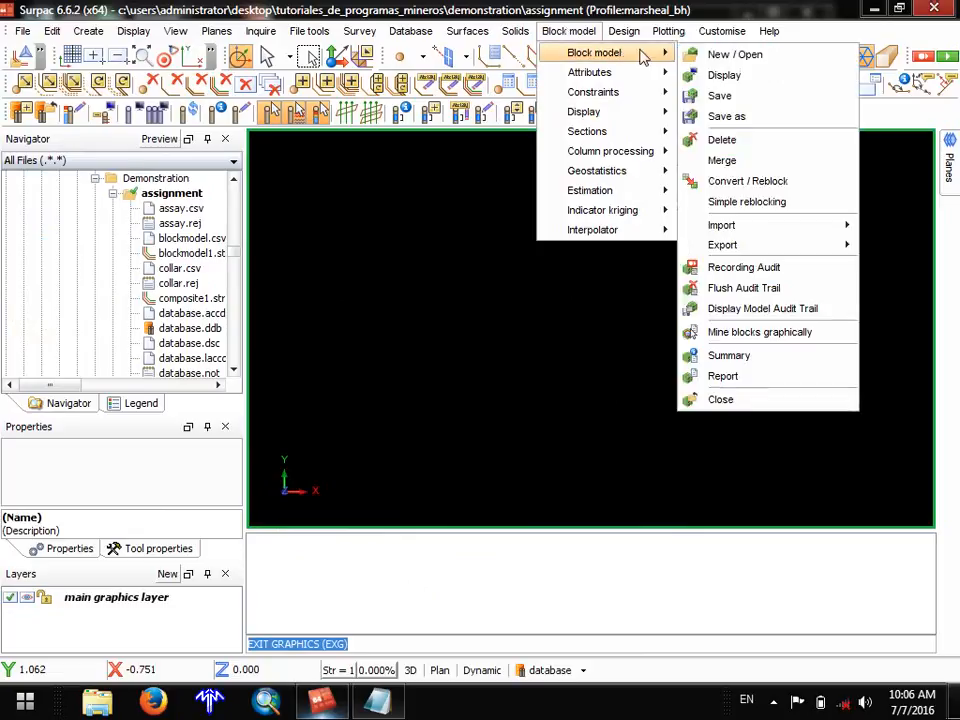
left_click(733, 55)
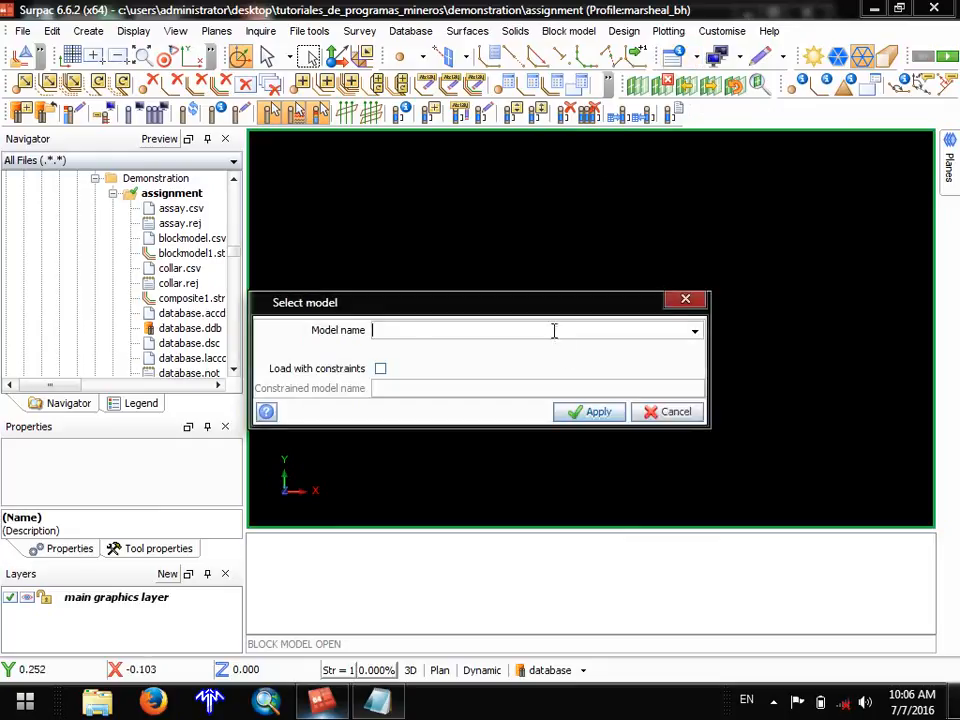
type("kcm_blockmodel")
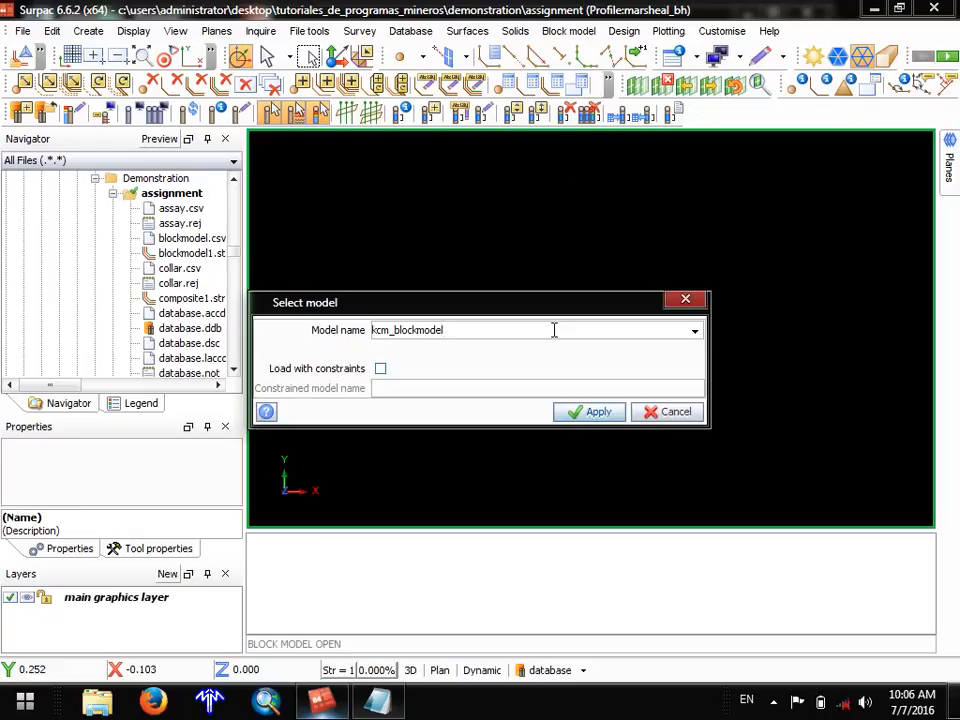
type("1")
left_click(585, 414)
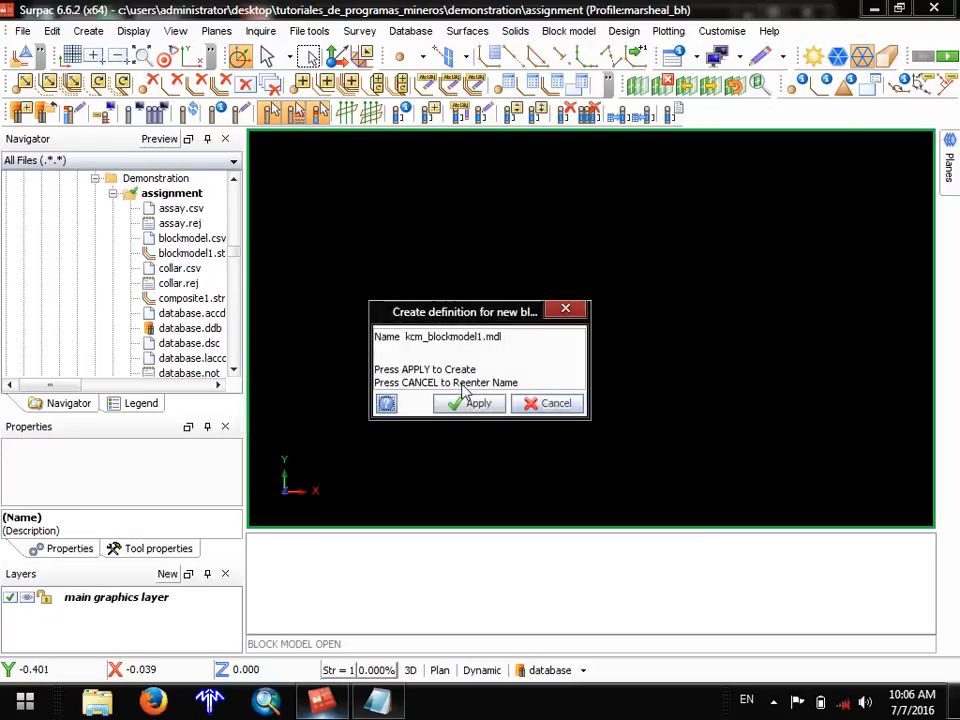
left_click(463, 406)
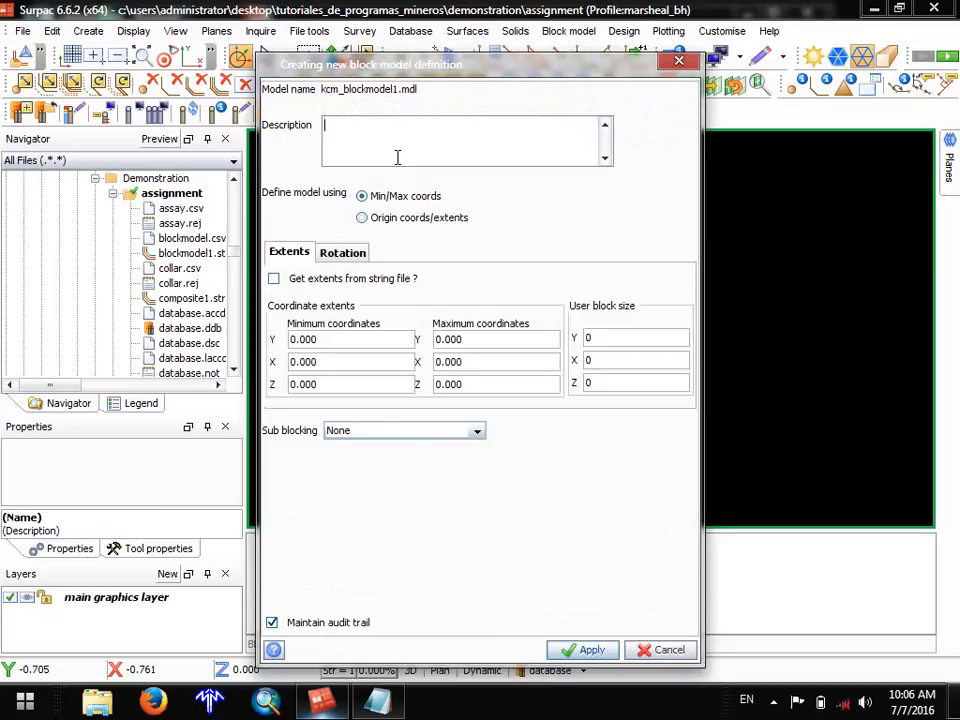
type("kcm _east_ore")
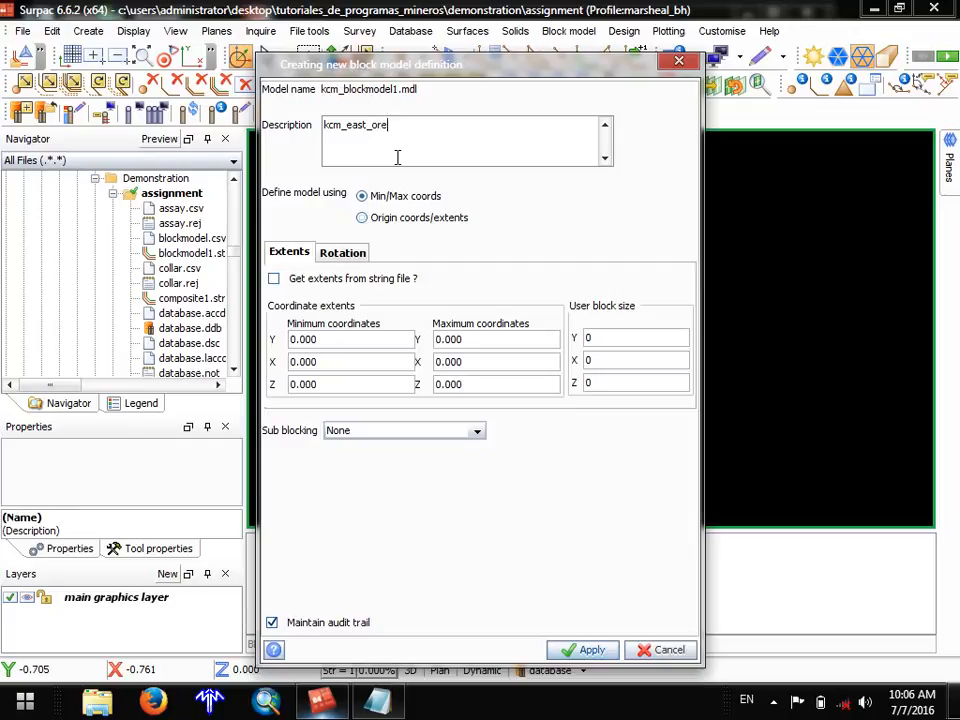
type("_body")
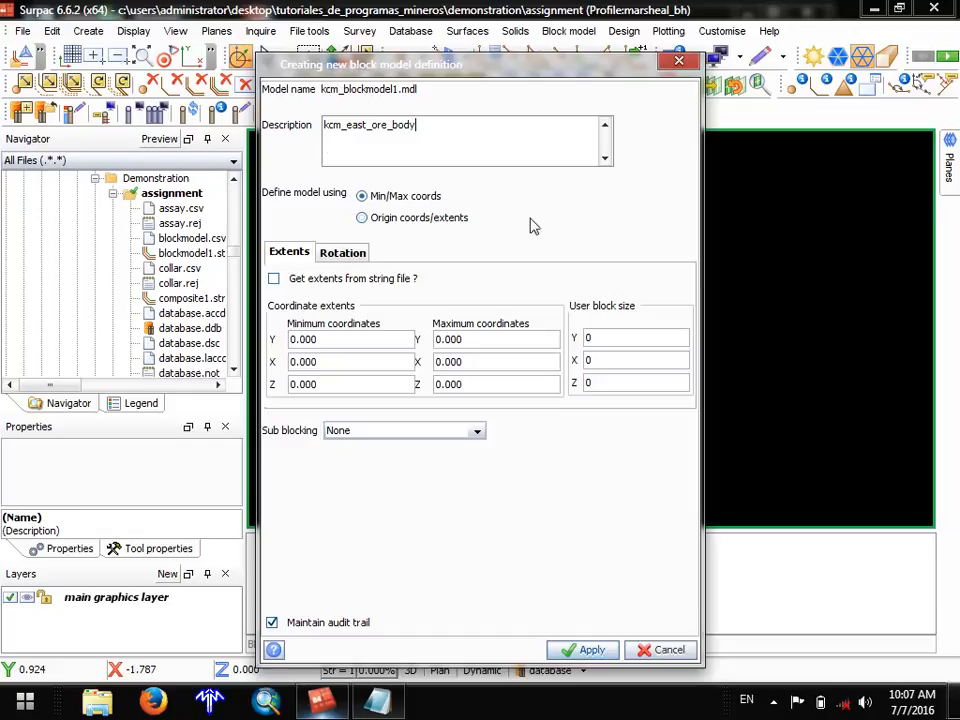
Compare defining the model by origin coords/extents with min/max coords, leaving Min/Max coords chosen.
left_click(455, 217)
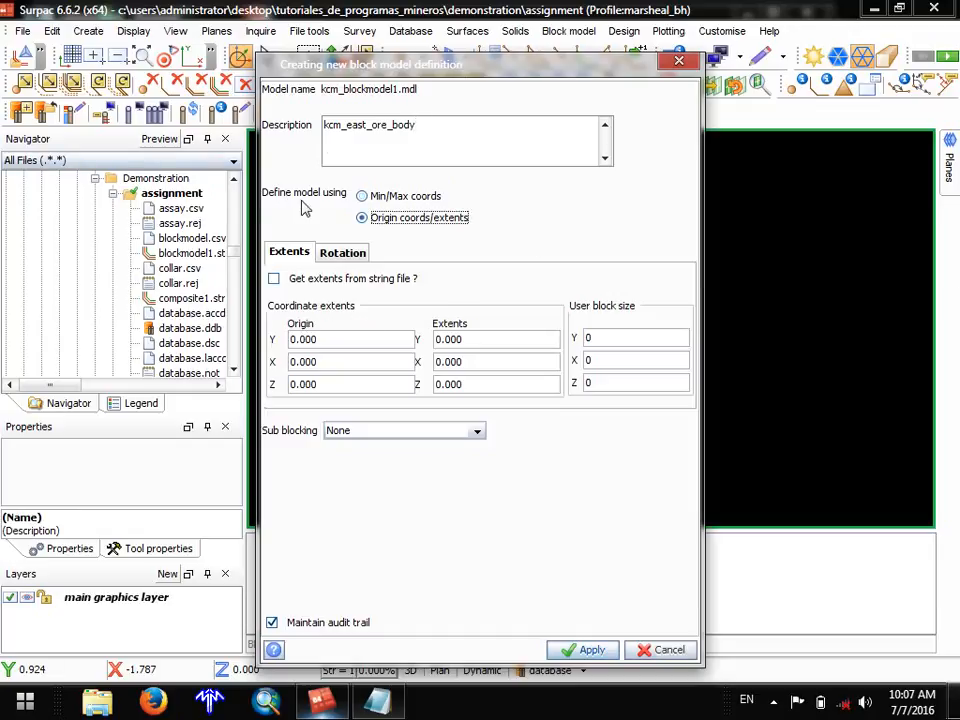
left_click(404, 198)
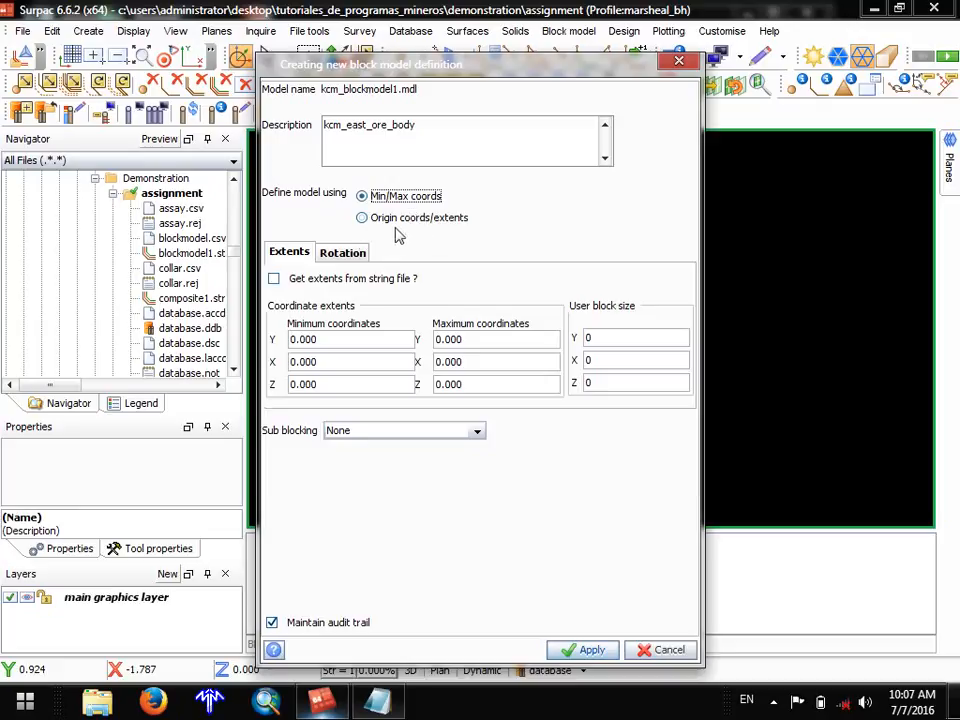
left_click(400, 224)
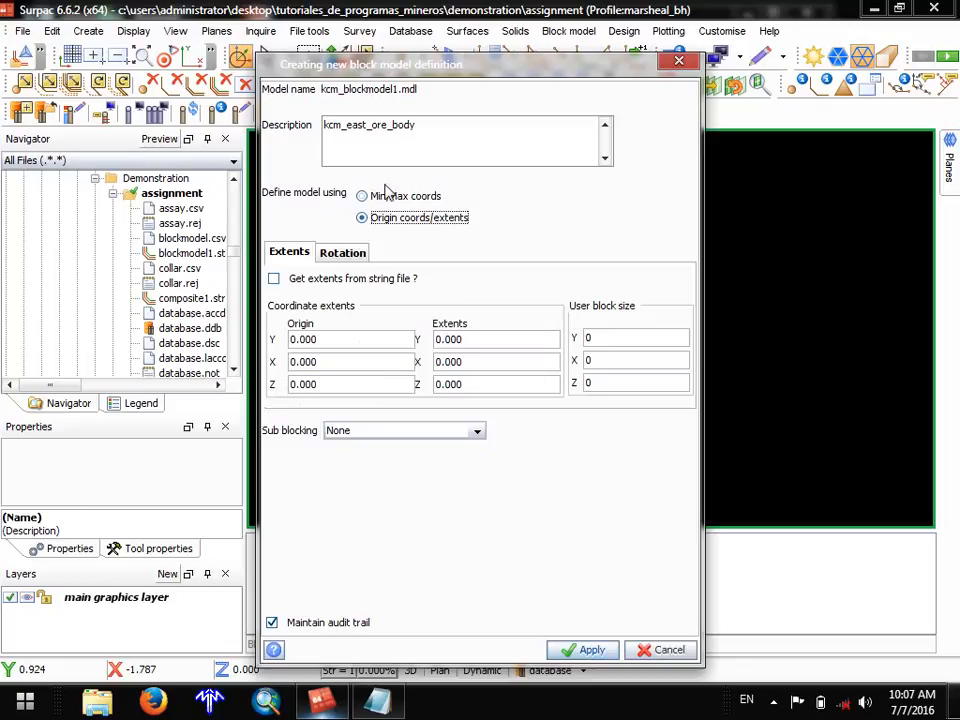
left_click(386, 198)
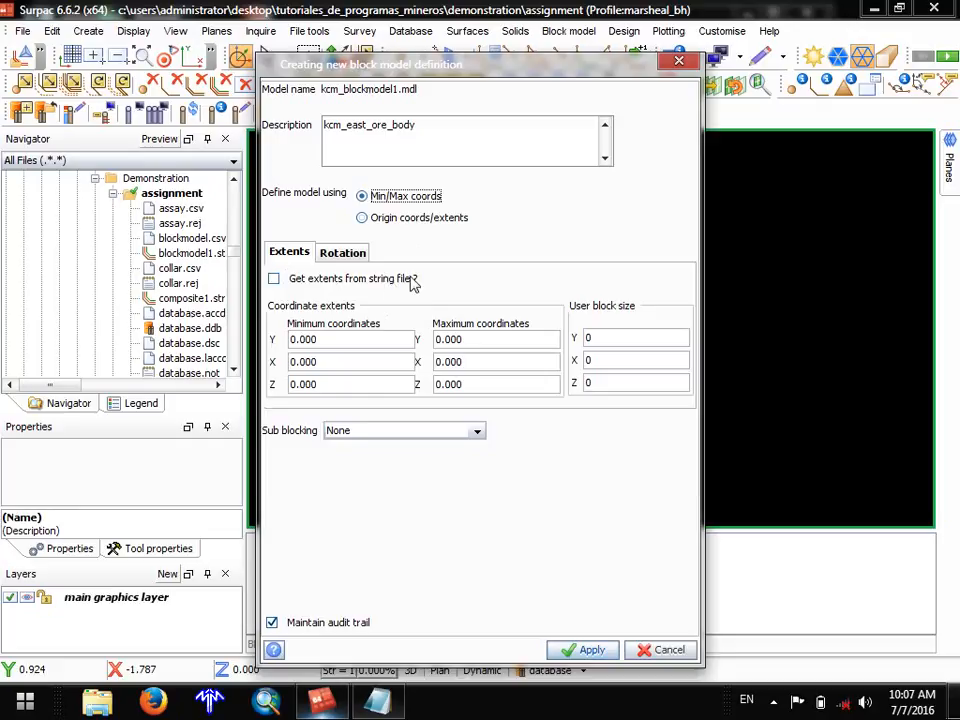
Take the block model's coordinate extents from the string file blockmodel1.str.
left_click(274, 280)
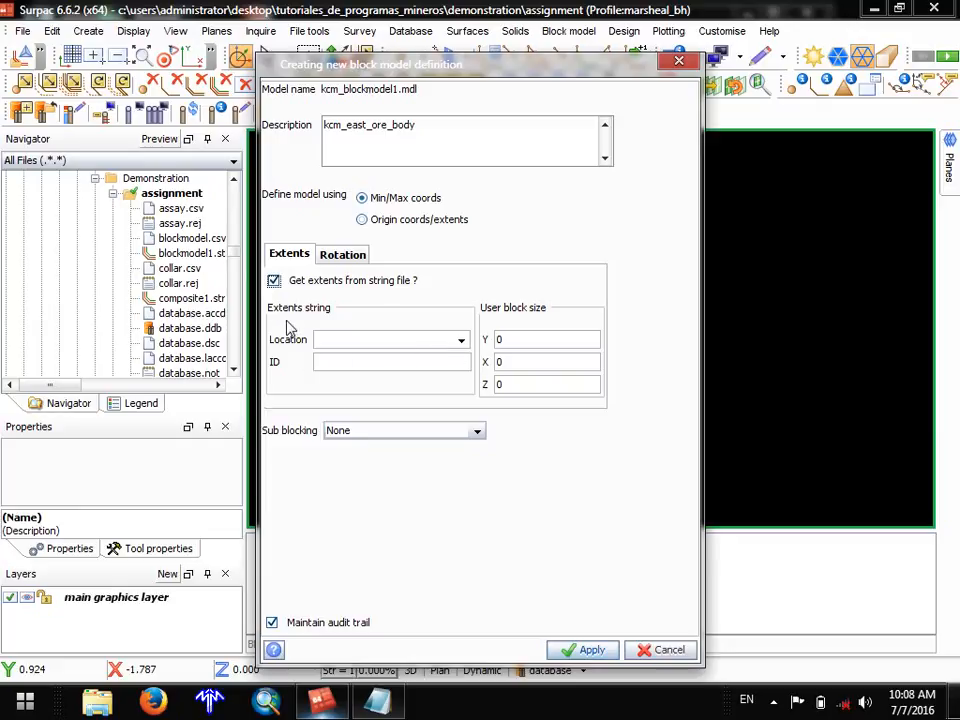
left_click(463, 342)
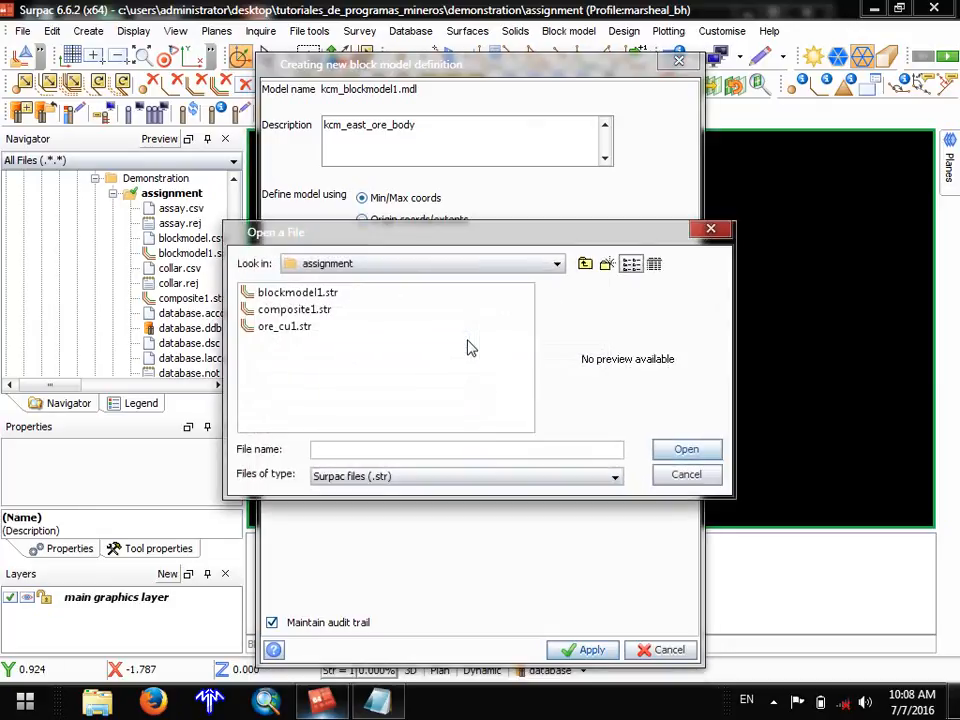
left_click(301, 295)
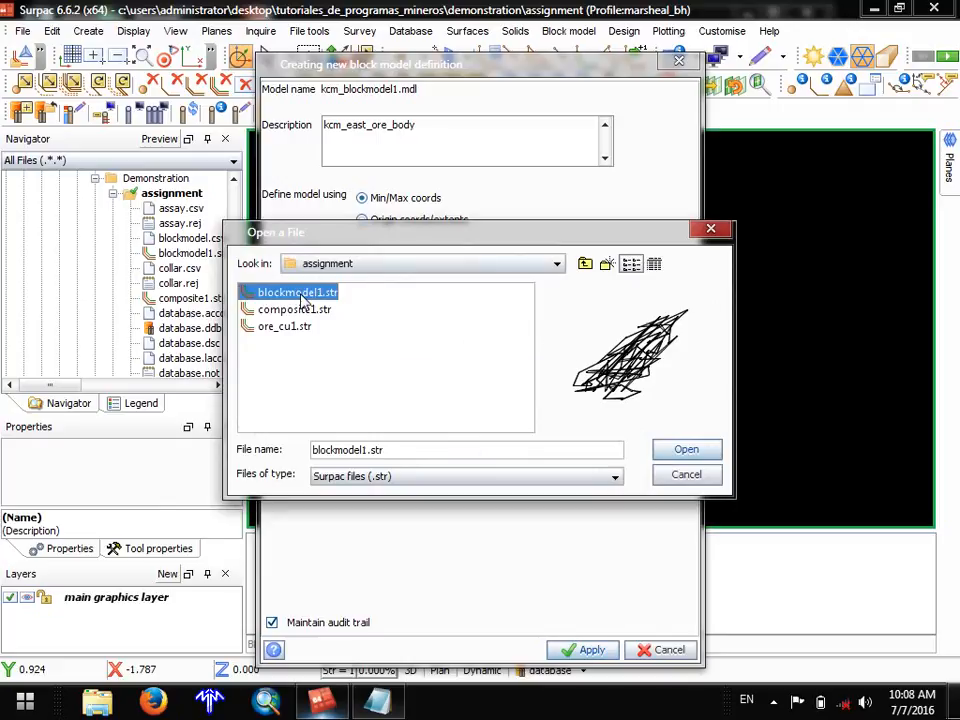
left_click(680, 452)
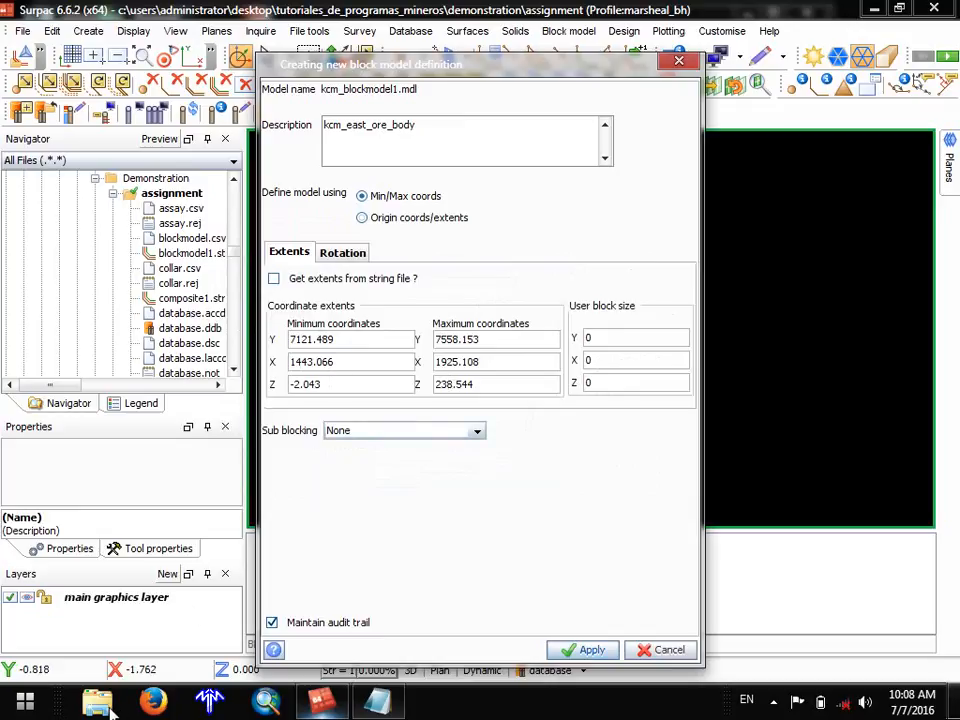
Switch to Windows Explorer and open blockmodel.csv from Desktop\Tutoriales_de_programas_mineros\Demonstration\assignment in Excel.
left_click(185, 239)
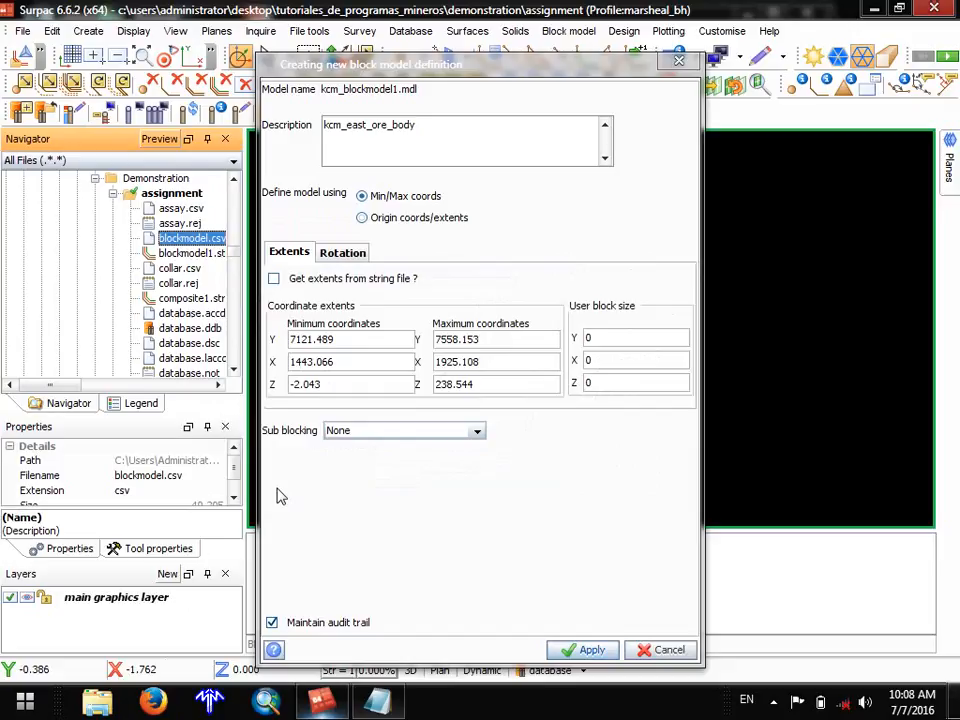
left_click(115, 703)
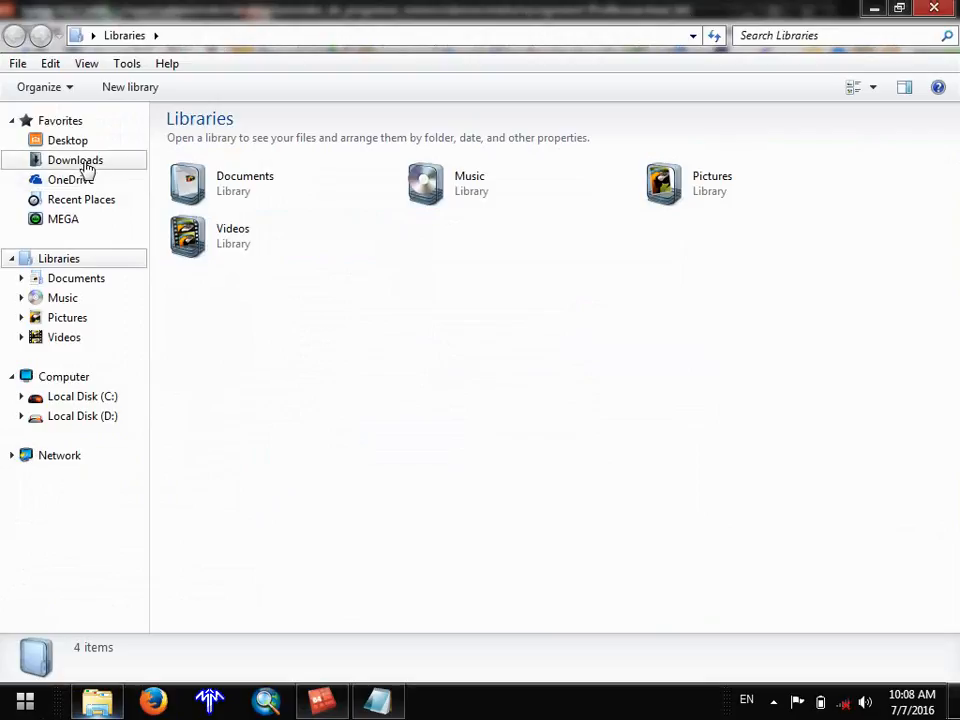
left_click(78, 141)
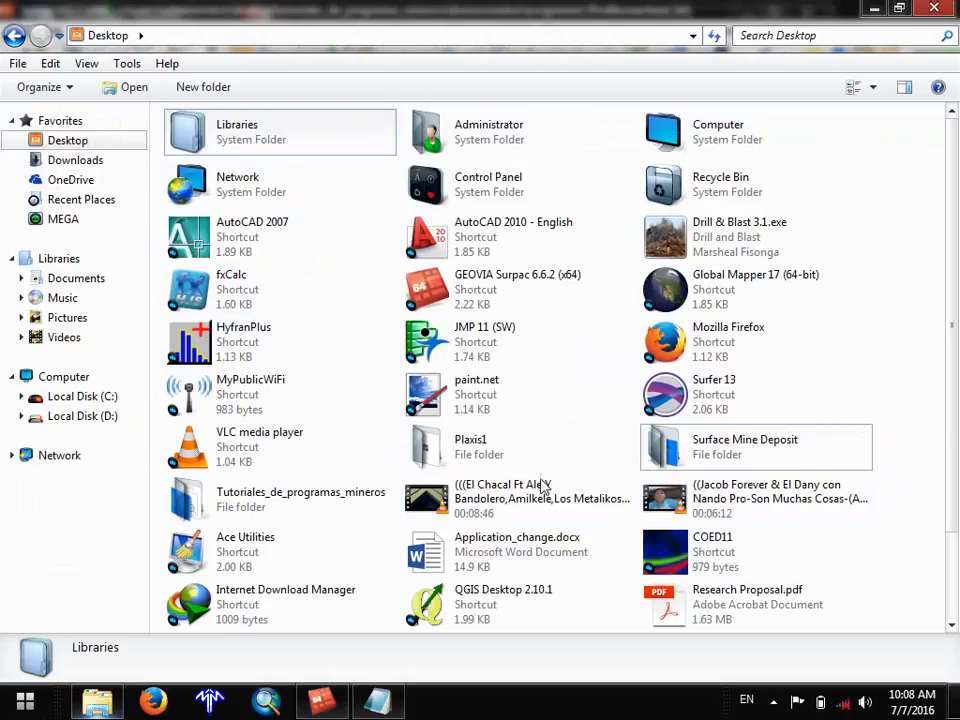
double_click(349, 514)
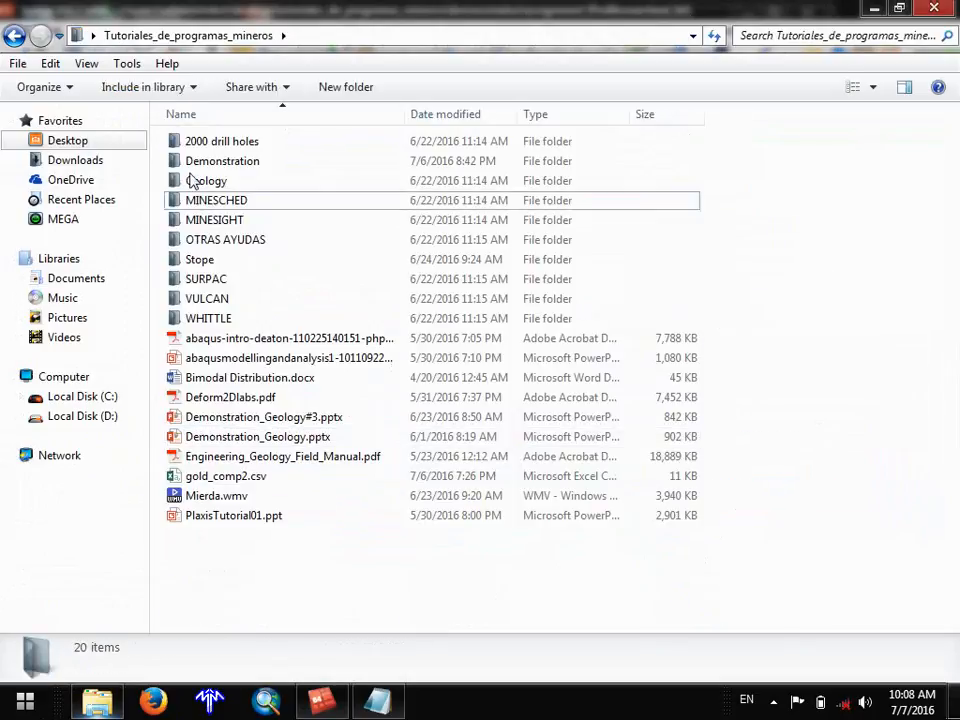
left_click(189, 164)
double_click(190, 165)
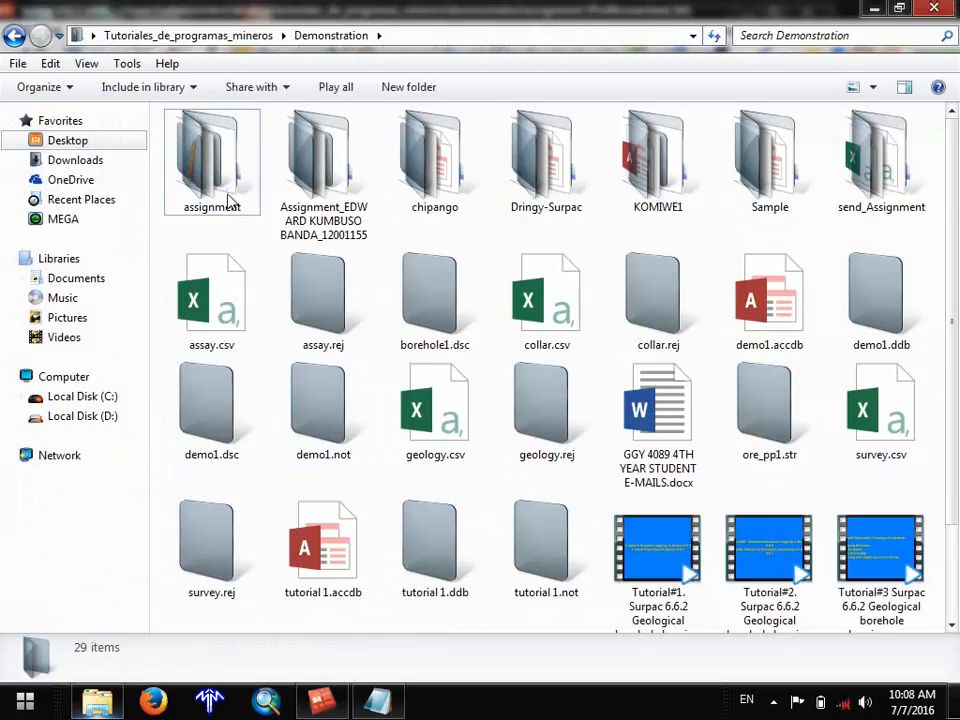
double_click(234, 205)
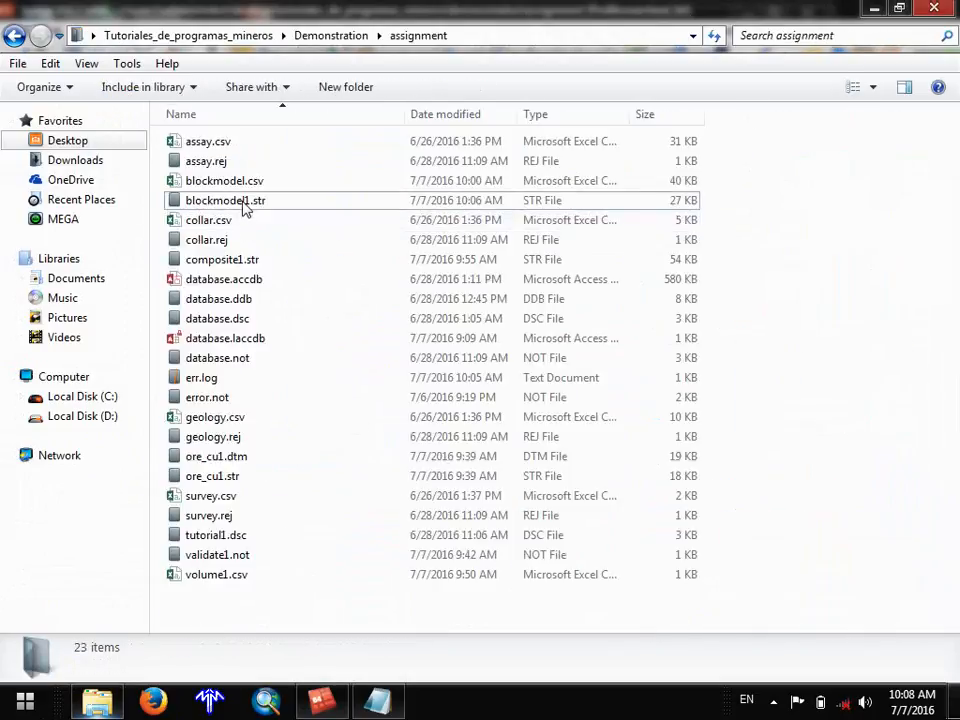
left_click(243, 203)
left_click(244, 185)
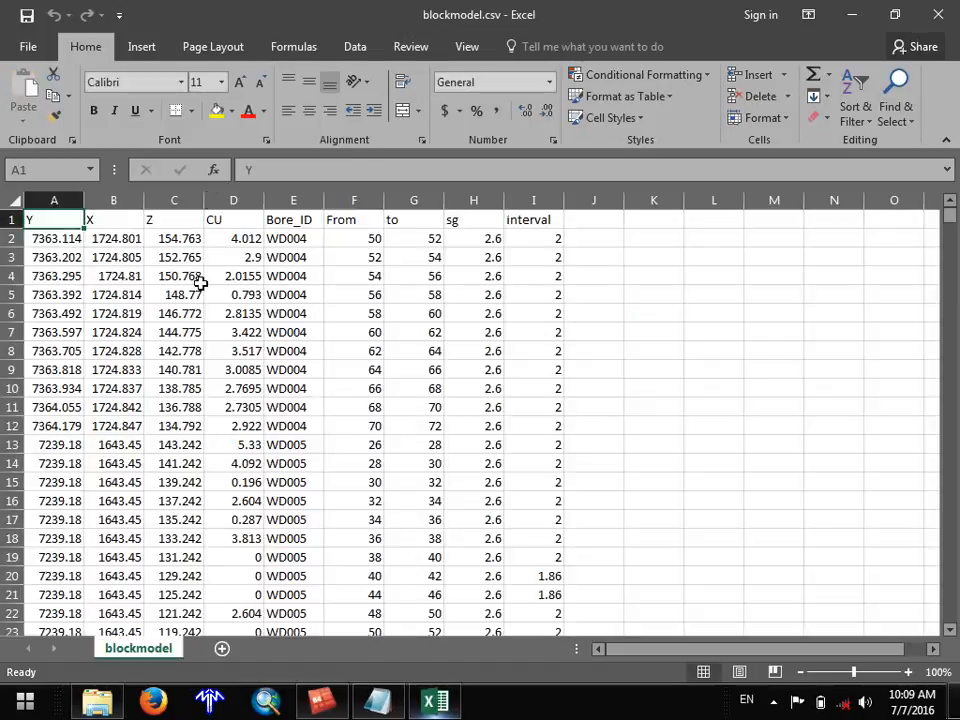
Calculate the maximum of the Y column in cell A808, below the last data row, with the formula =MAX(A2:A807), and select that cell.
scroll(300, 230, "down", 11)
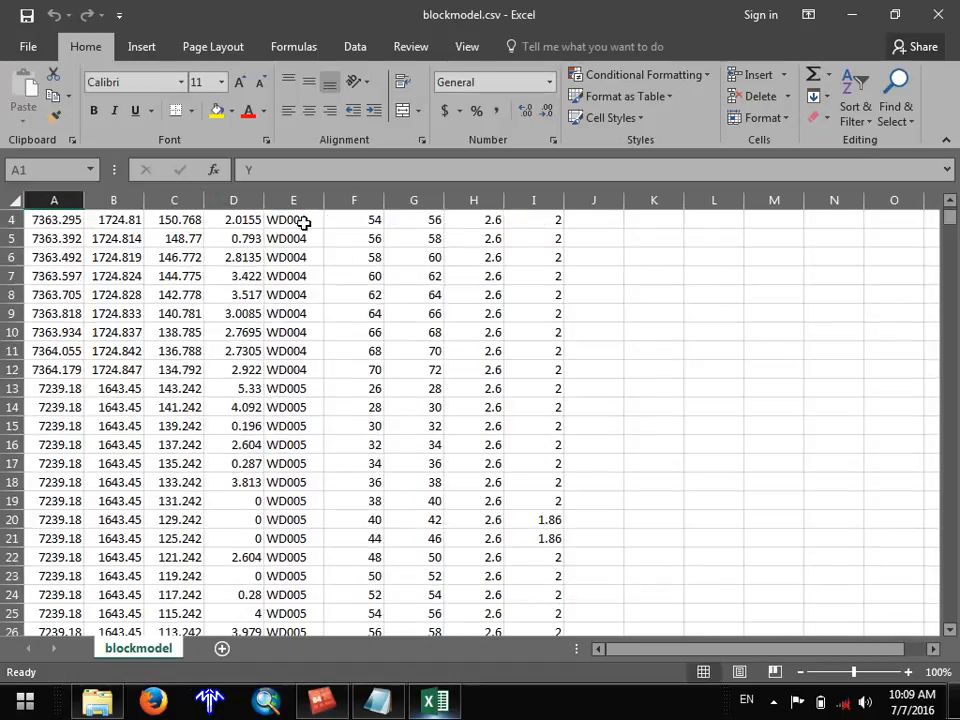
scroll(567, 385, "down", 6)
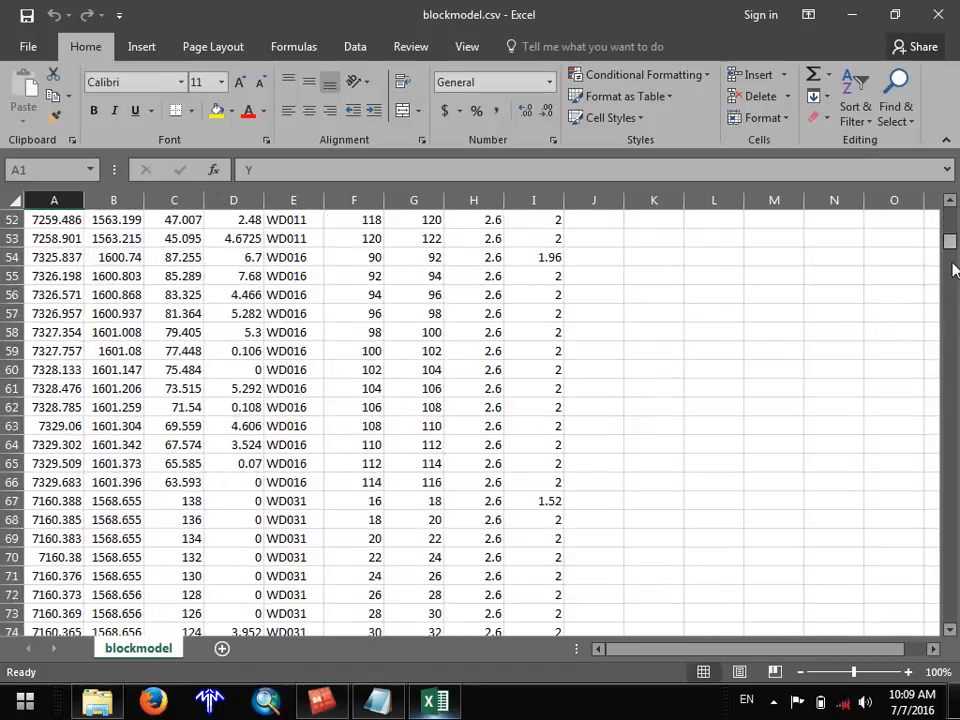
left_click_drag(949, 240, 950, 630)
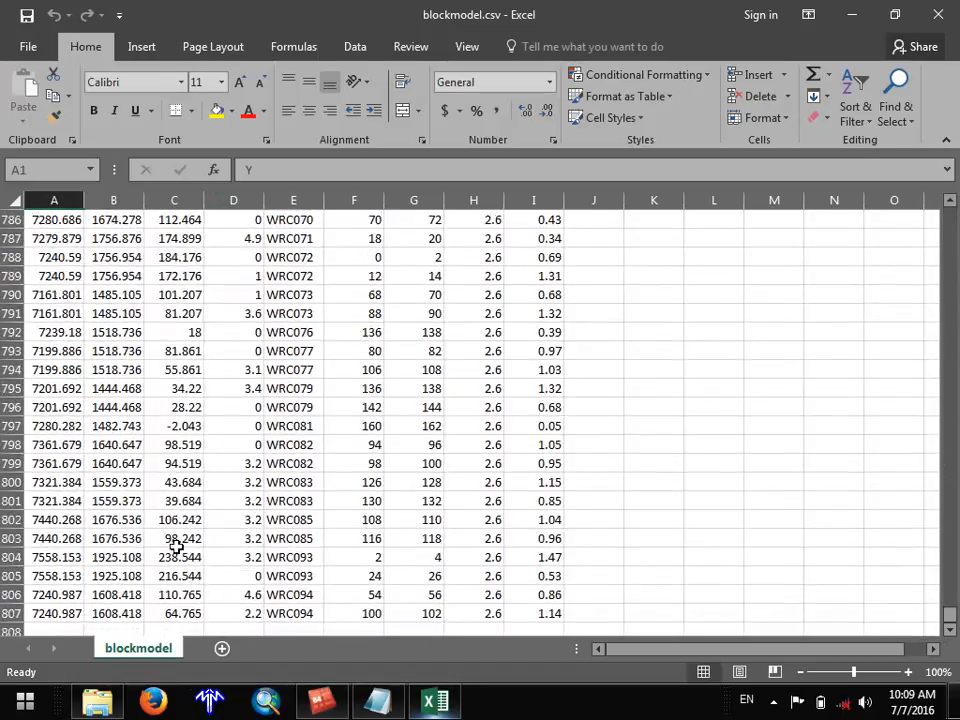
scroll(167, 550, "down", 5)
left_click(62, 348)
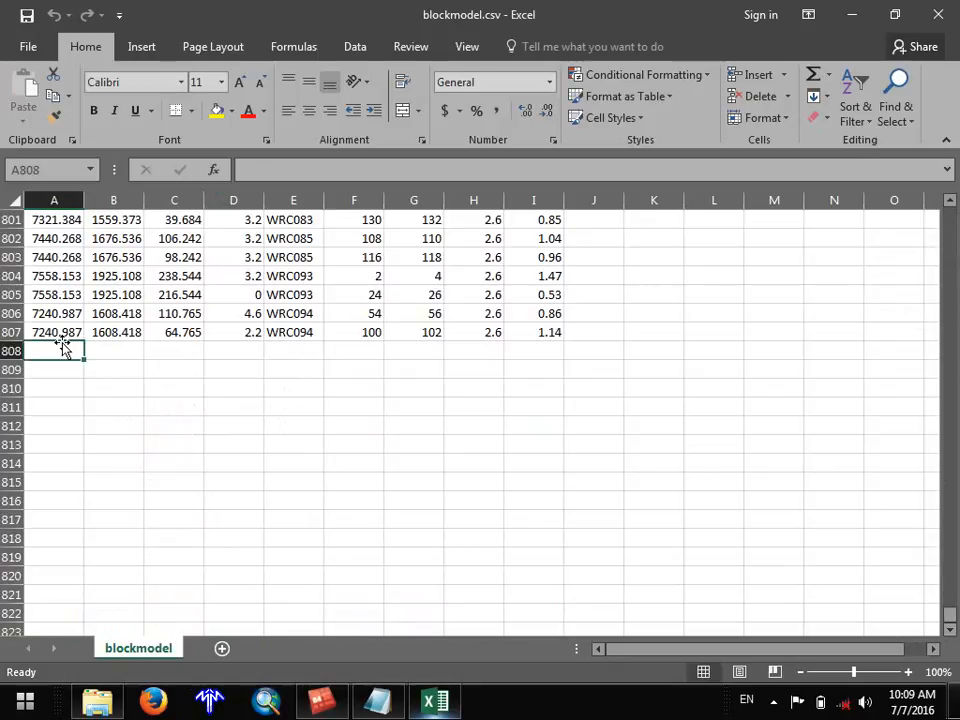
type("=")
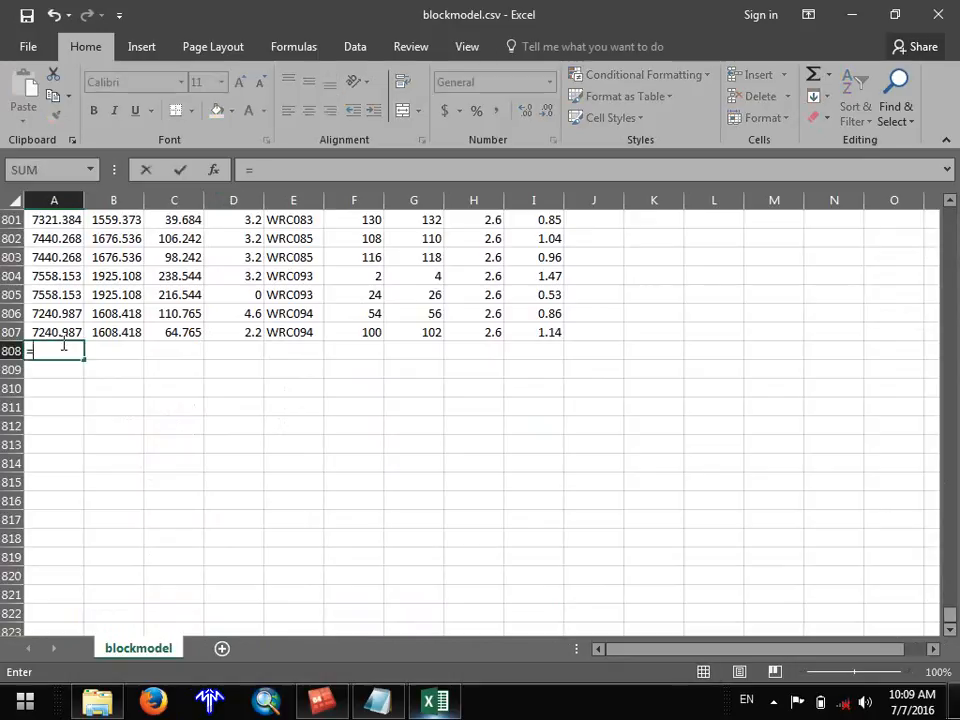
type("ma")
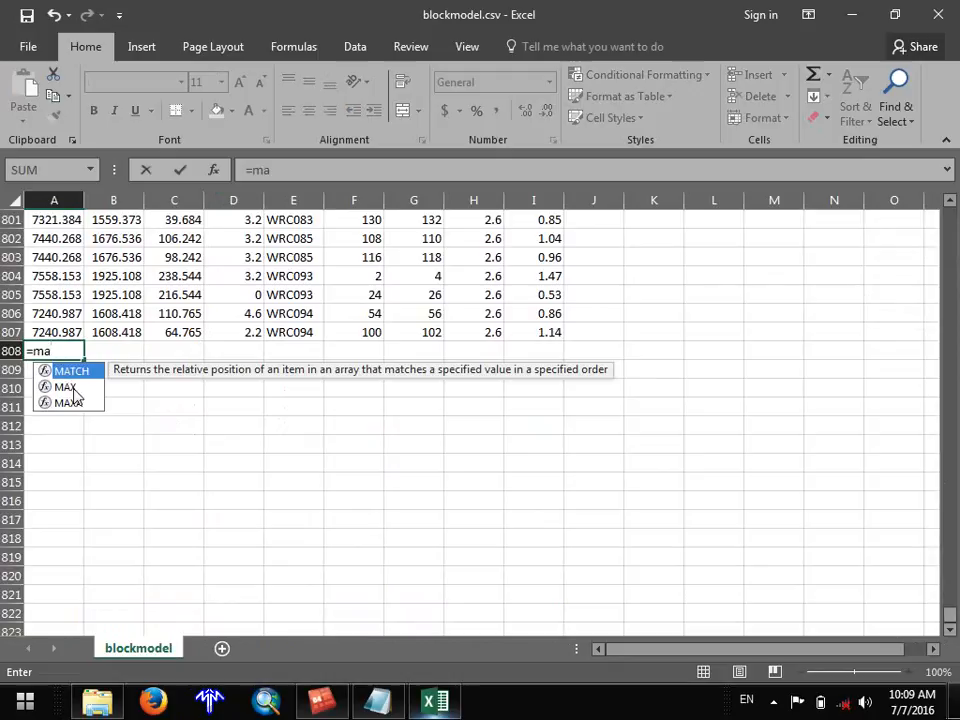
double_click(66, 387)
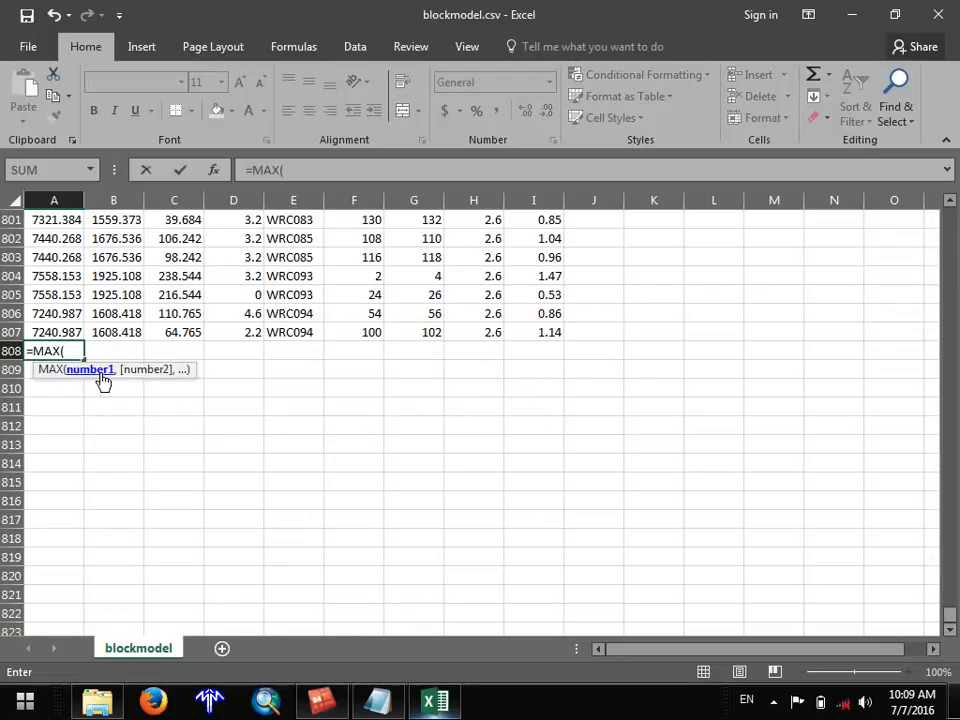
scroll(104, 381, "up", 9)
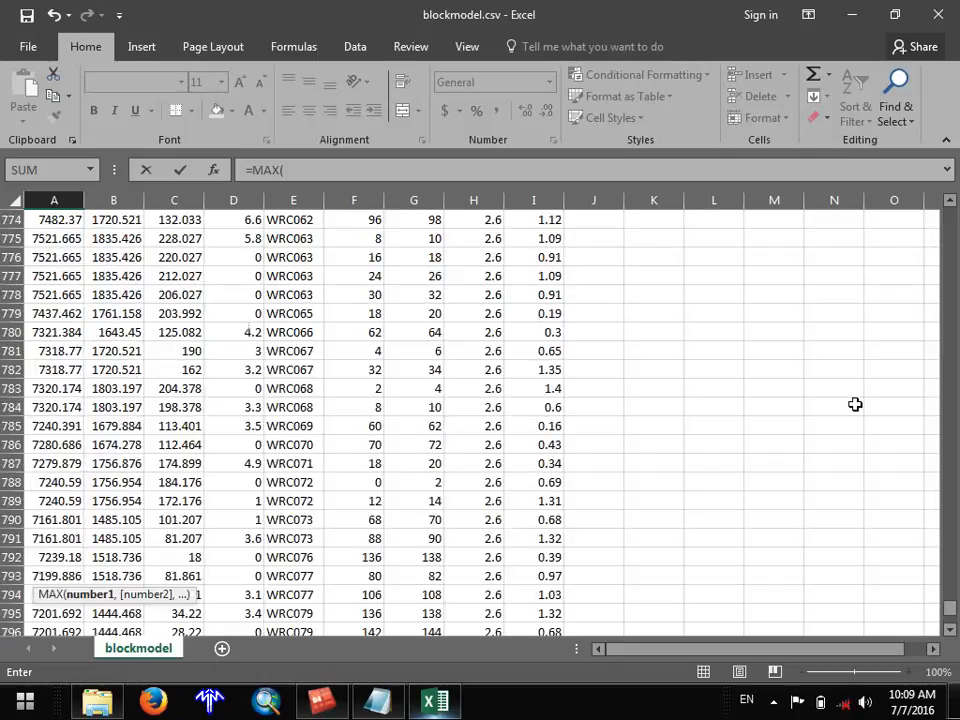
left_click_drag(949, 606, 840, 176)
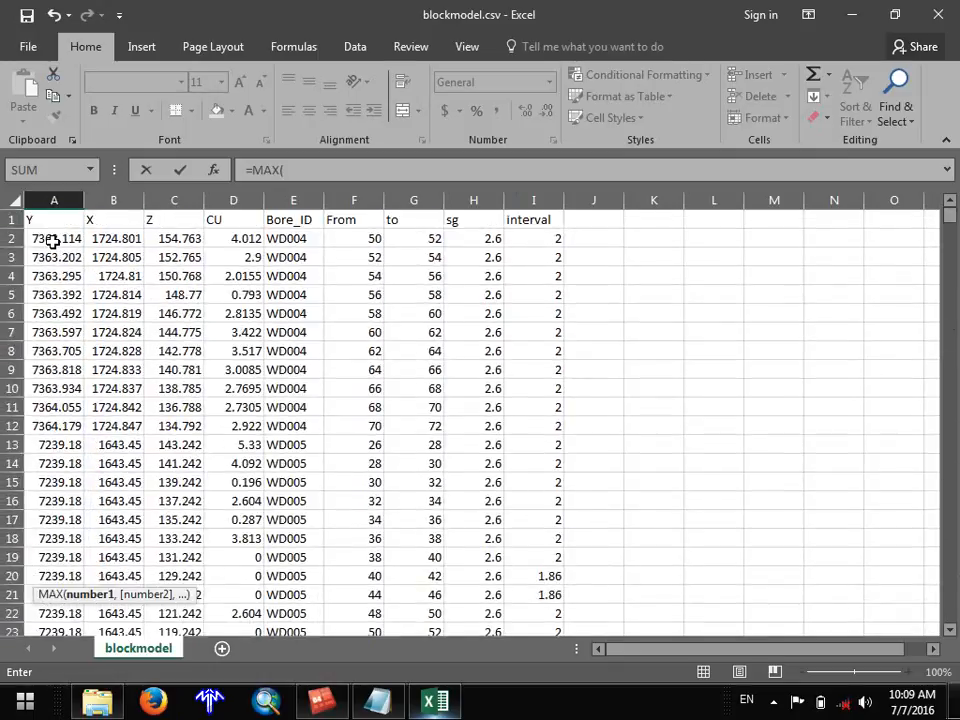
mouse_move(53, 240)
left_mouse_down()
mouse_move(38, 716)
mouse_move(148, 283)
mouse_move(126, 167)
mouse_move(79, 225)
mouse_move(72, 252)
mouse_move(69, 241)
left_mouse_up()
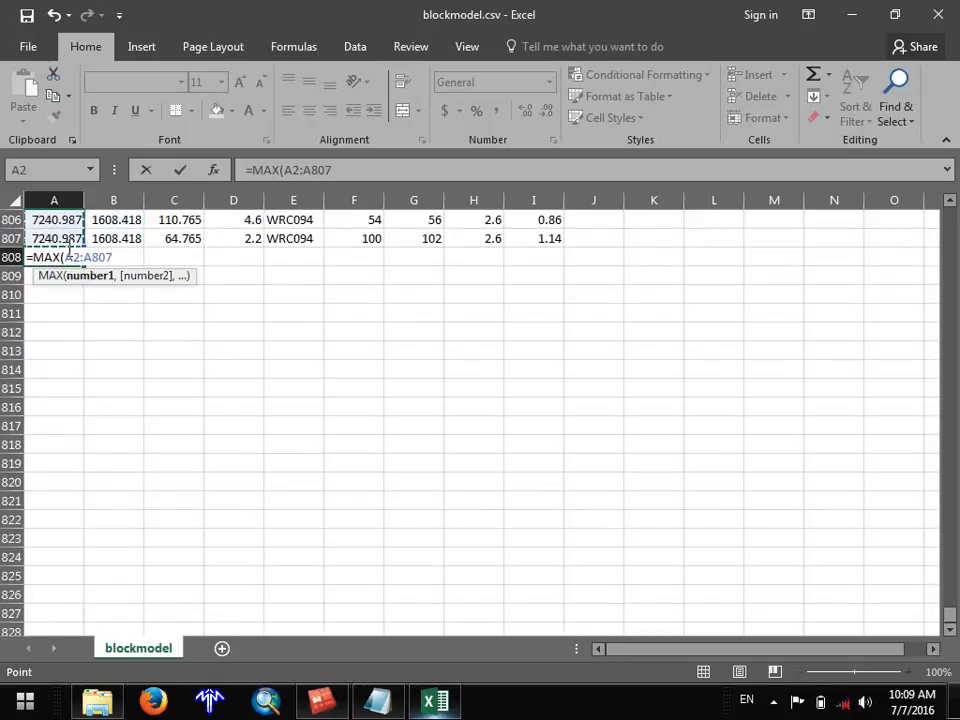
key("Return")
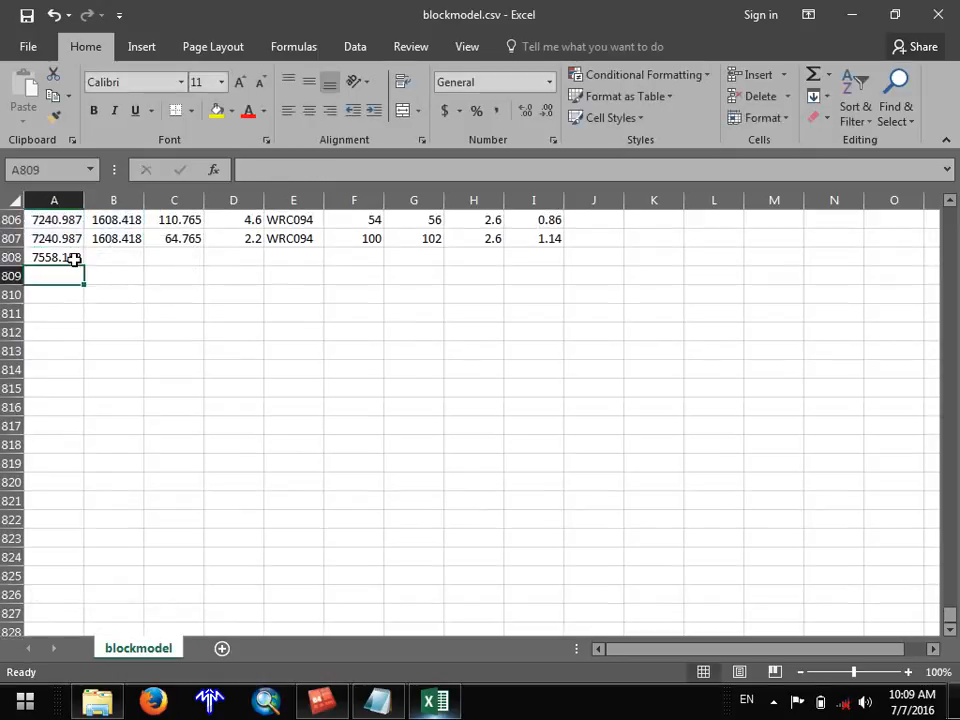
left_click(73, 259)
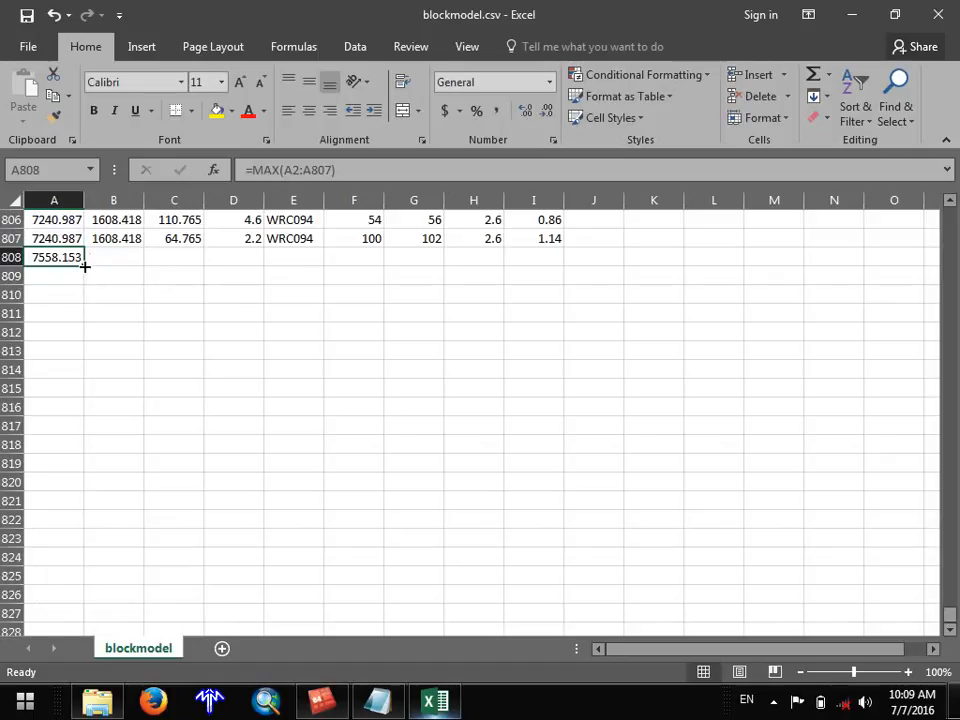
Extend the maximum formula from A808 across B808:C808, and calculate column A's minimum in A809 with =MIN(A2:A807).
left_click_drag(85, 267, 140, 264)
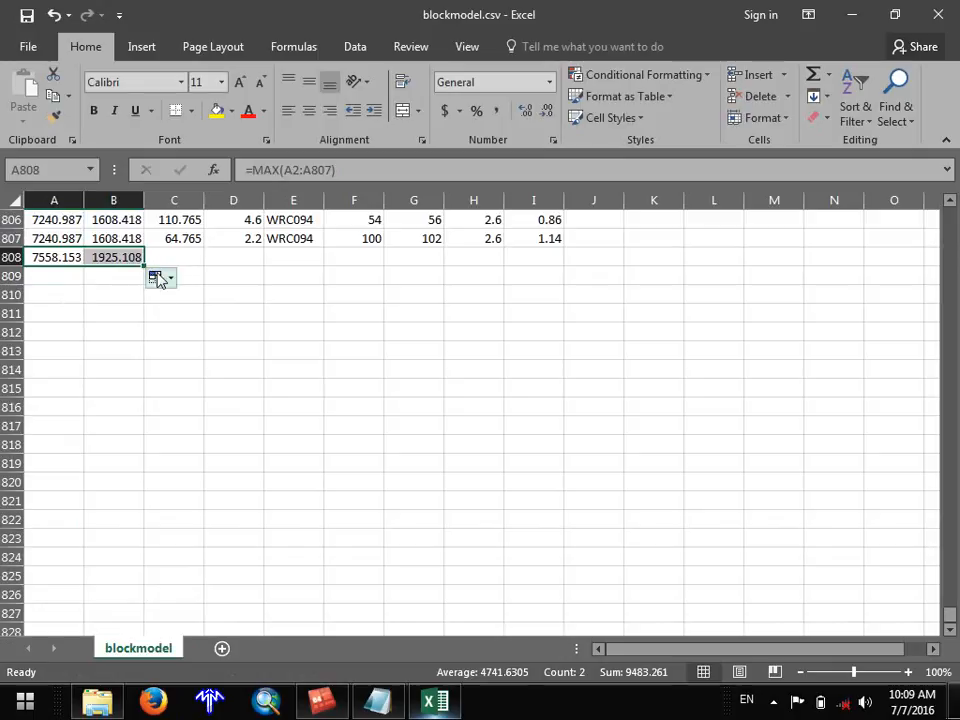
left_click_drag(145, 265, 189, 270)
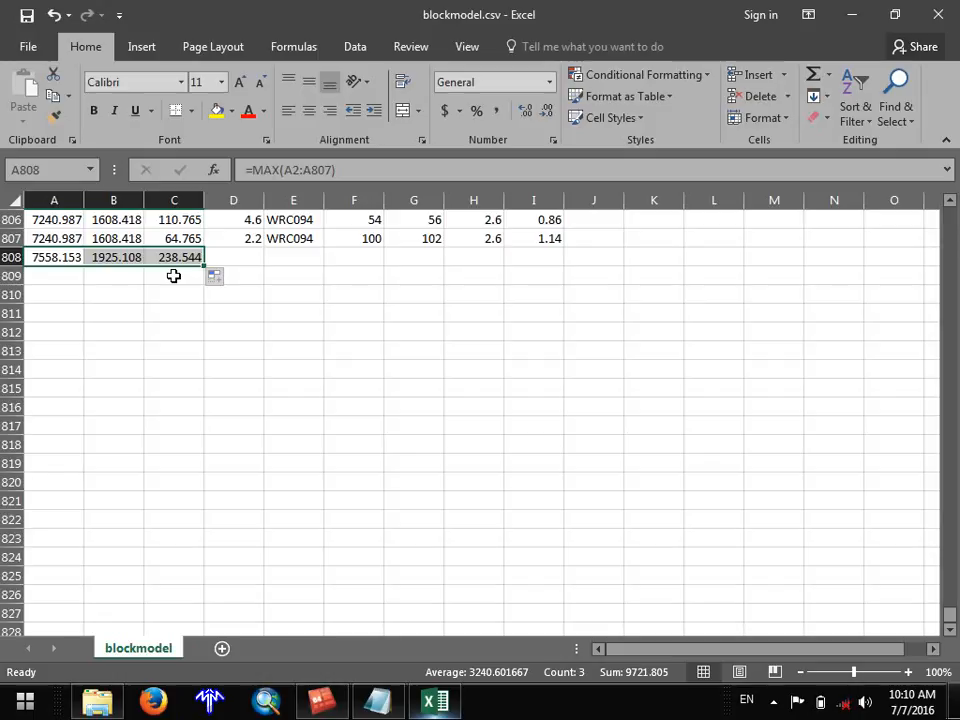
left_click(72, 277)
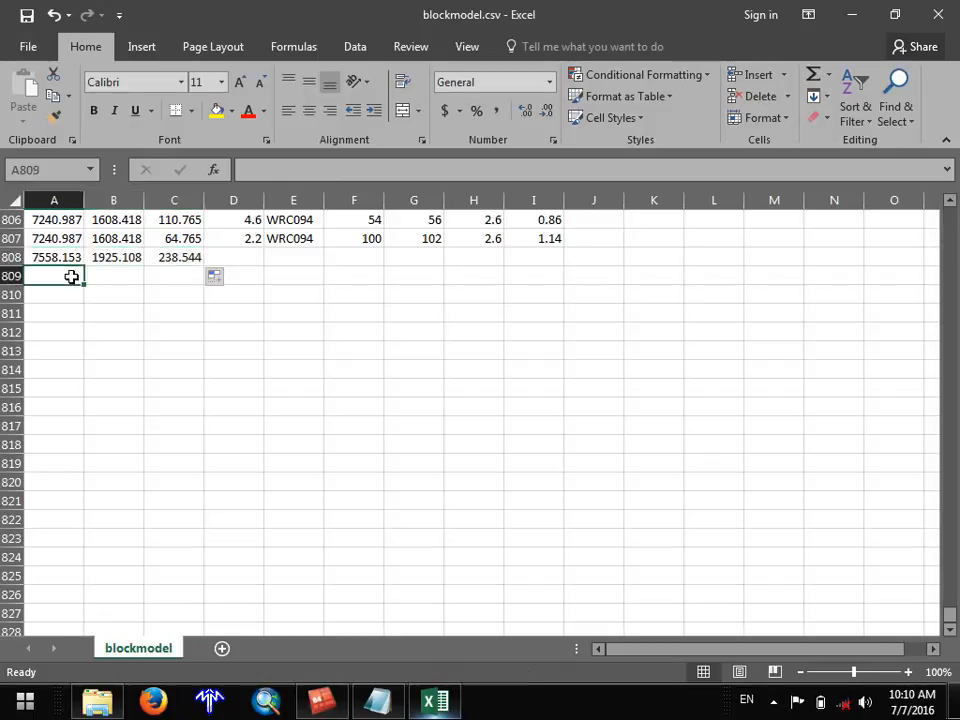
type("=mi")
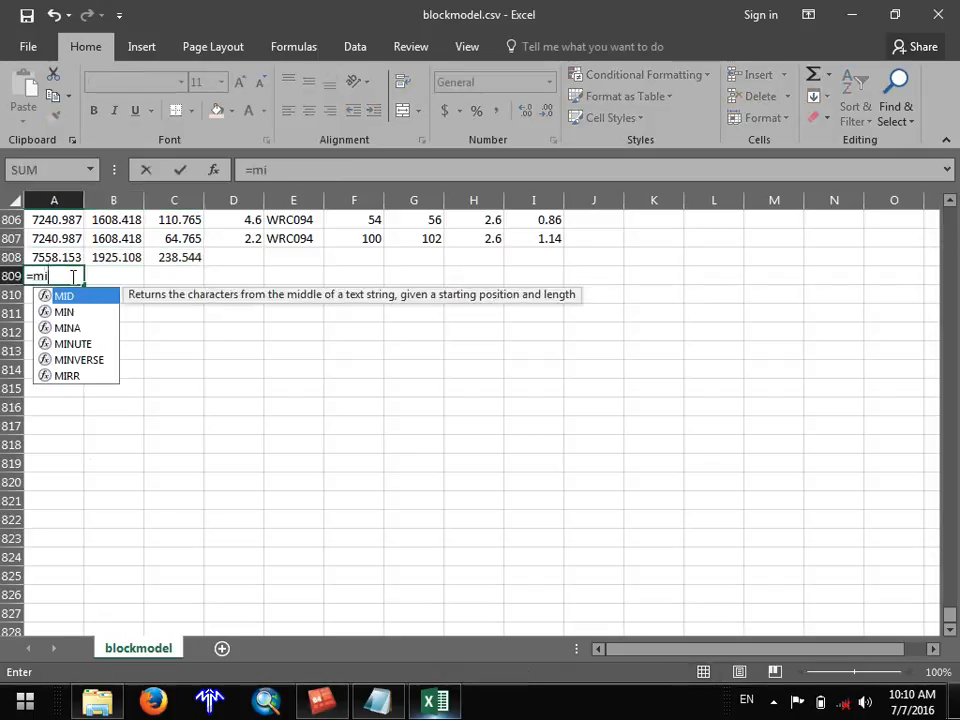
double_click(66, 312)
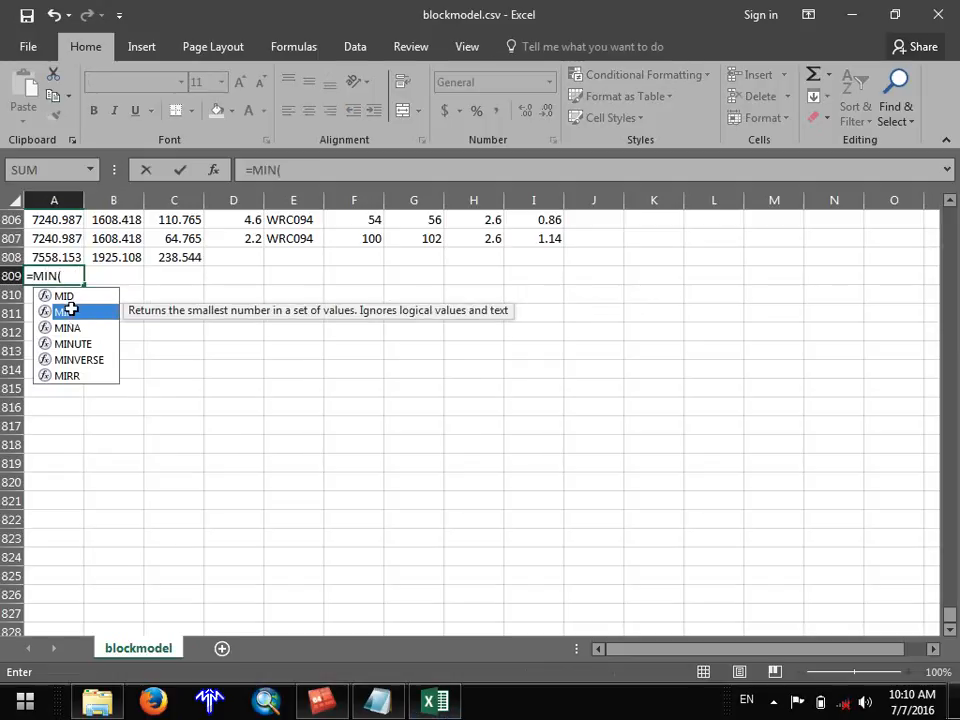
scroll(74, 290, "up", 5)
scroll(74, 275, "up", 5)
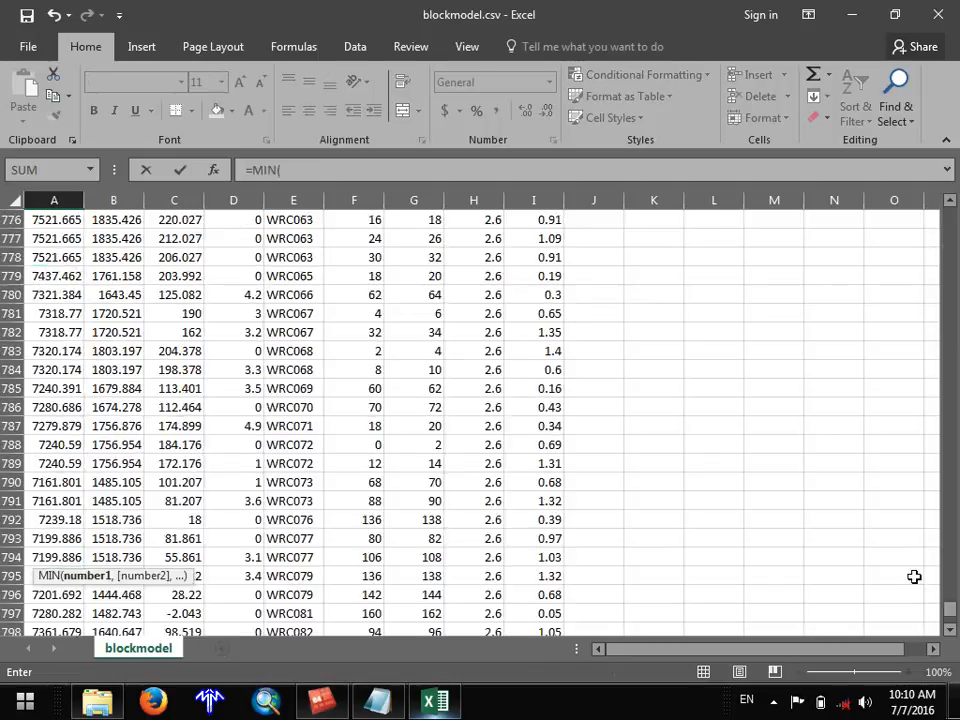
left_click_drag(949, 610, 934, 184)
left_click_drag(50, 243, 52, 600)
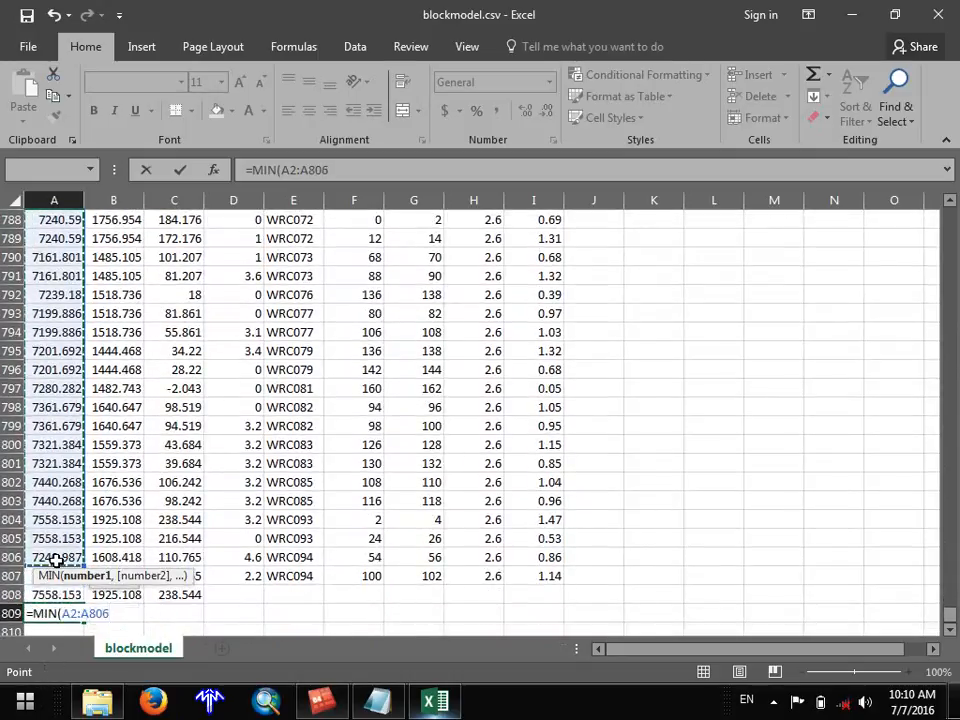
left_click_drag(56, 575, 56, 575)
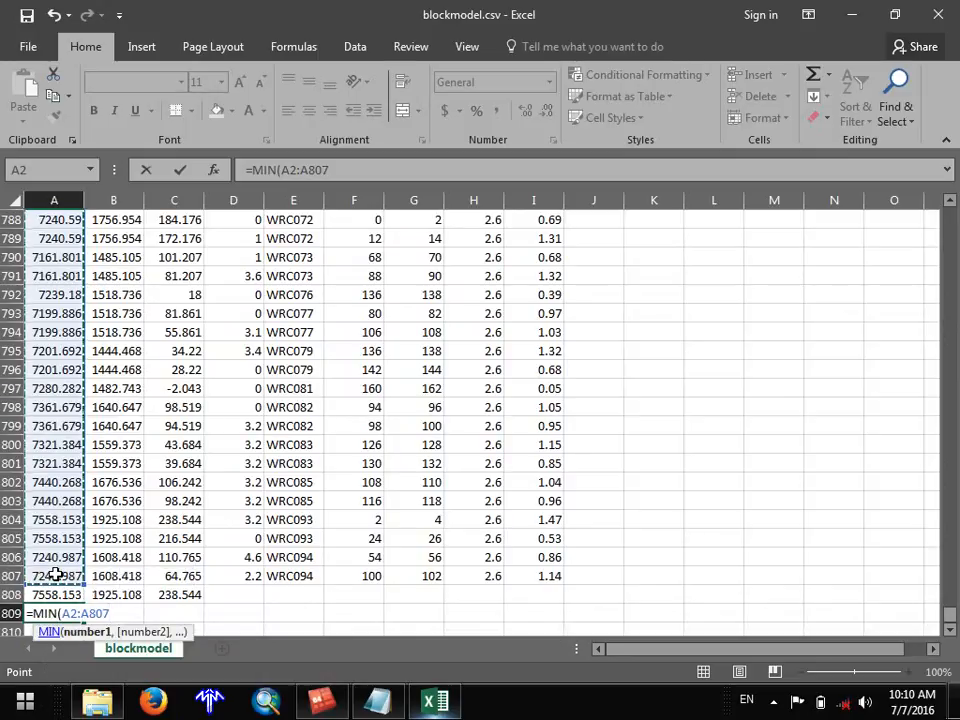
key("Return")
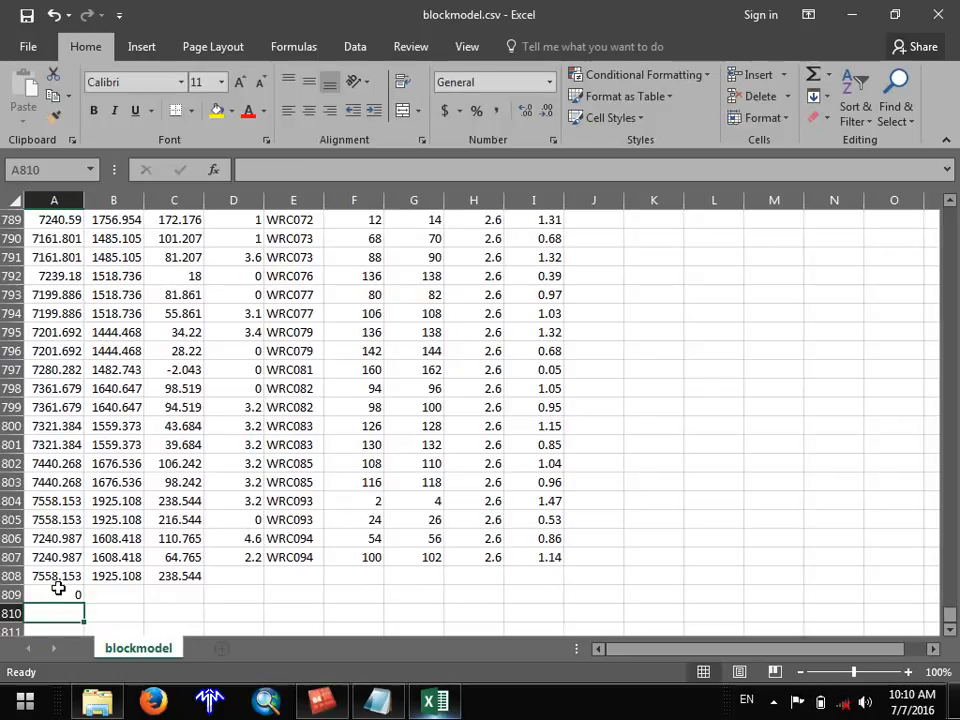
Delete row 692, which holds zero coordinates, and save blockmodel.csv, keeping the CSV format.
left_click(70, 592)
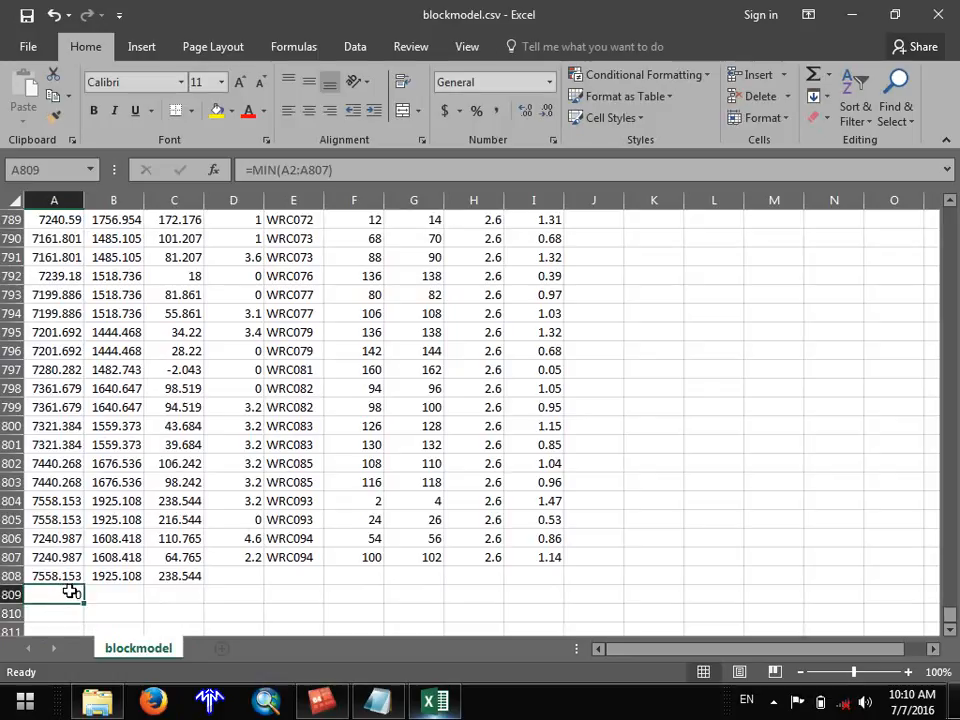
scroll(70, 592, "up", 20)
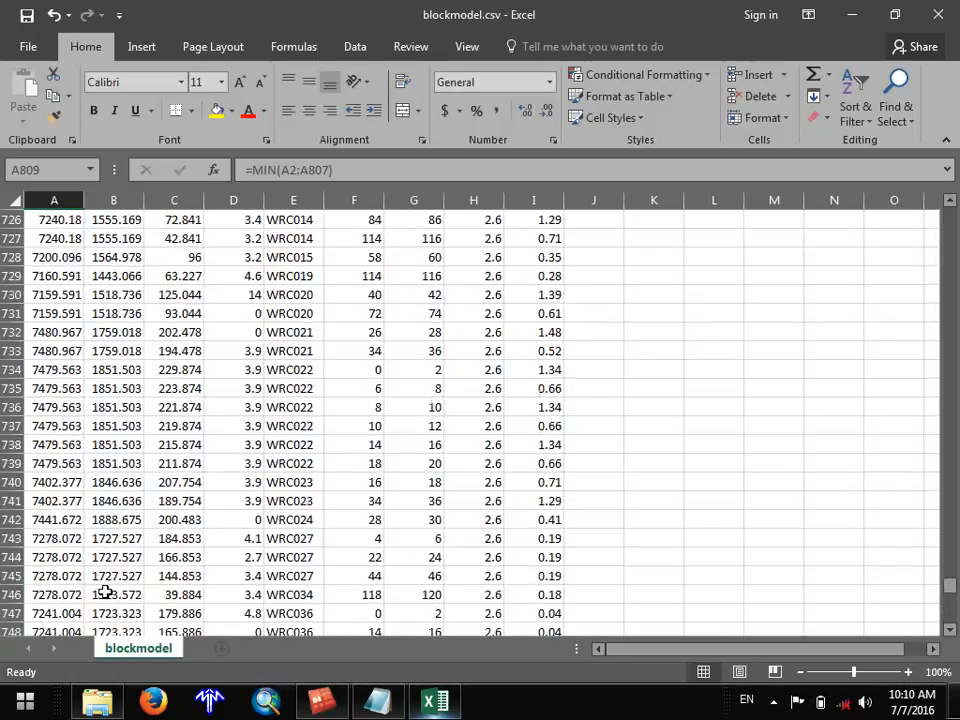
scroll(105, 592, "up", 13)
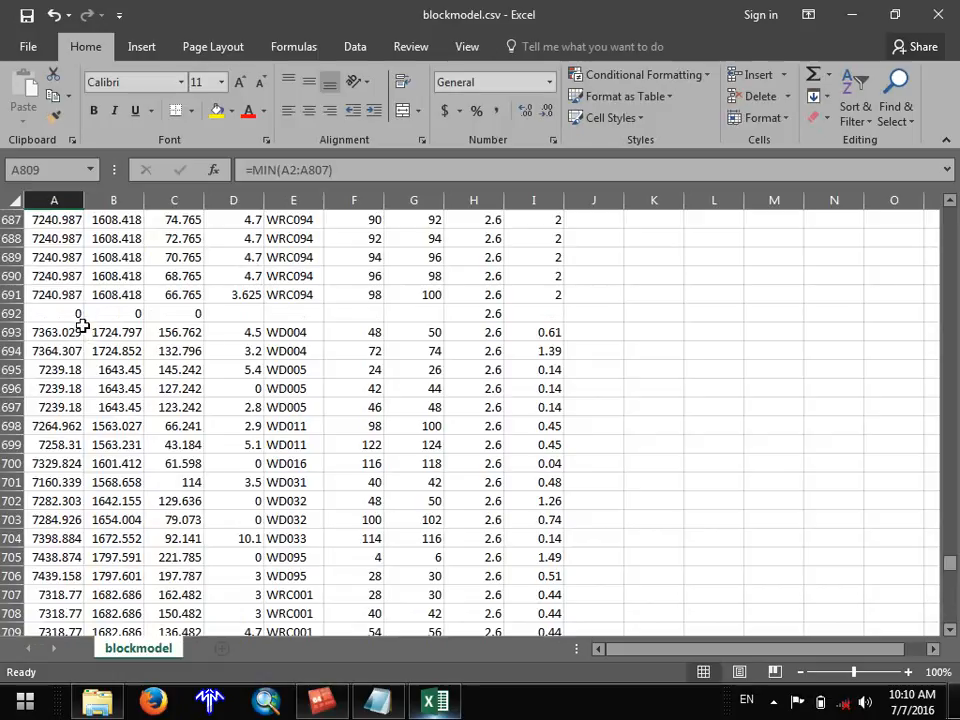
left_click(57, 313)
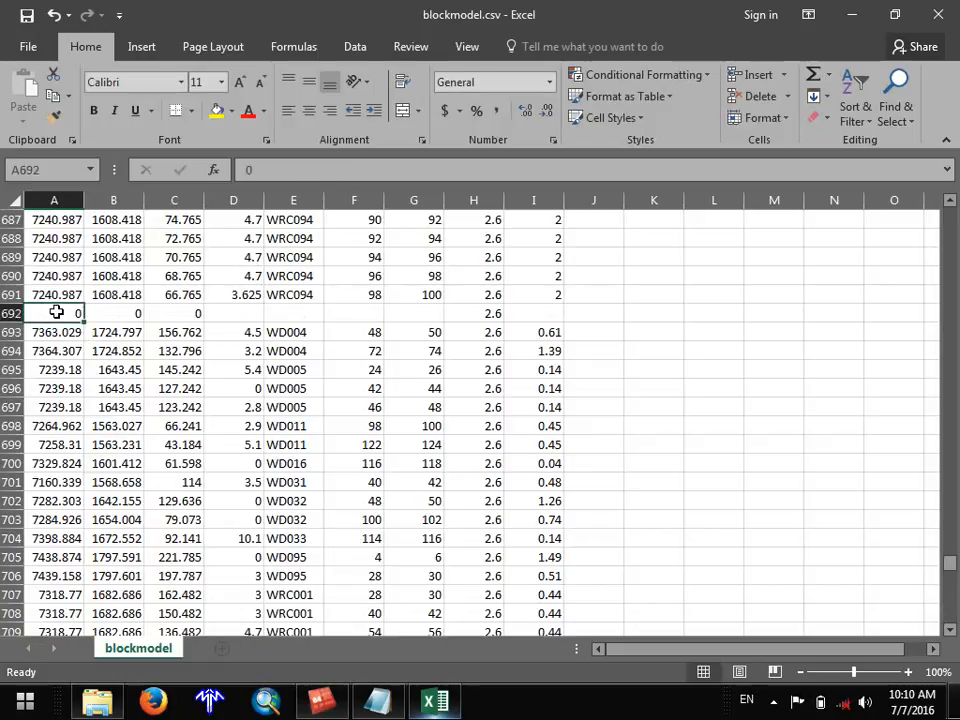
left_click(10, 313)
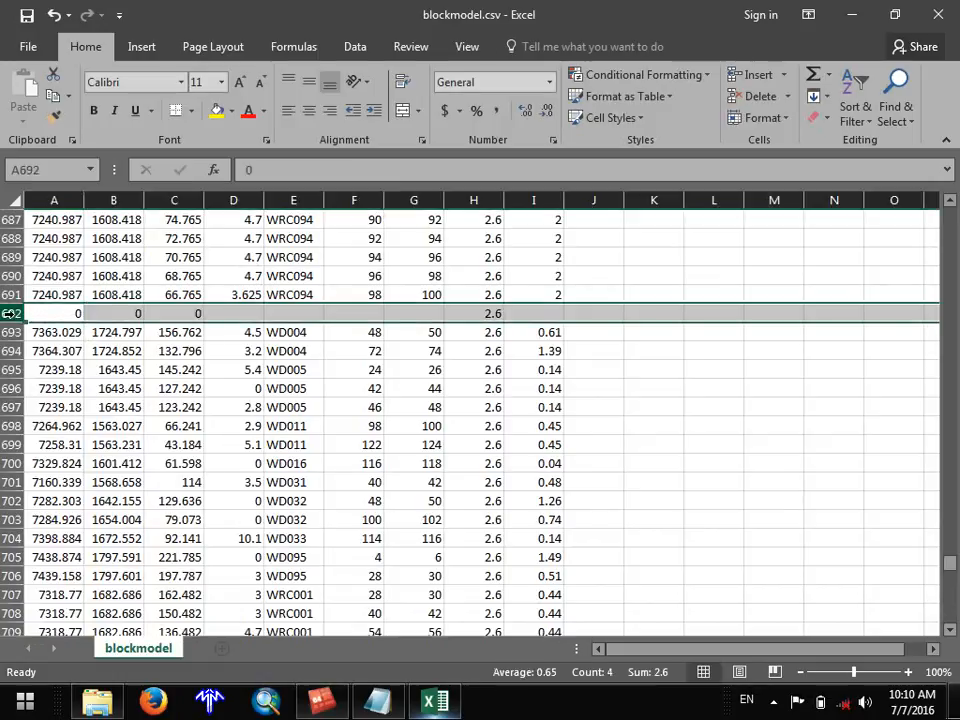
right_click(10, 315)
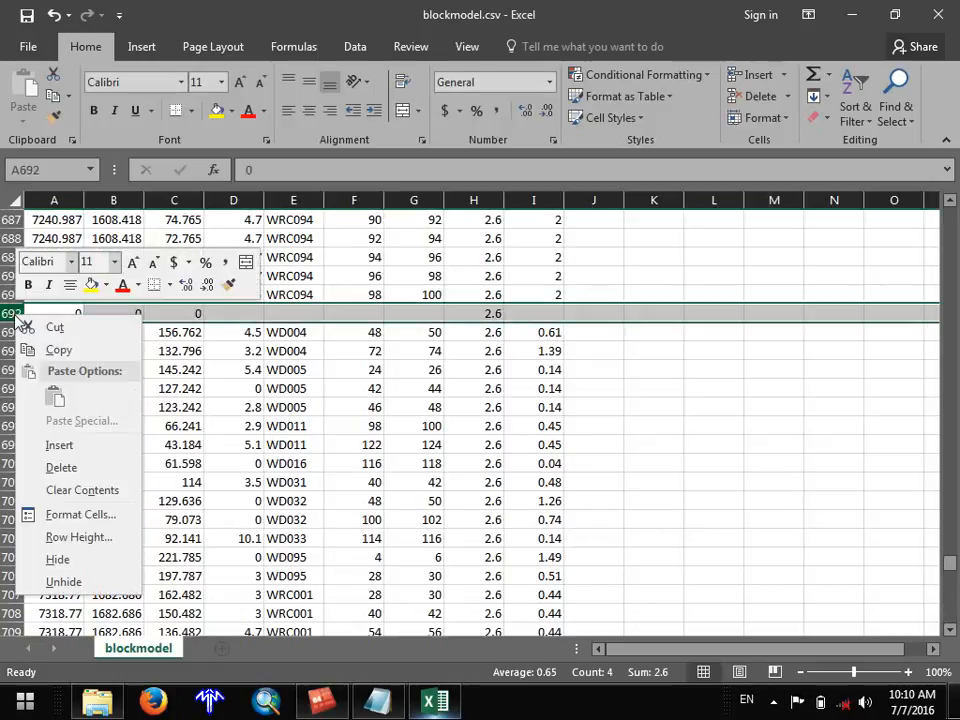
left_click(60, 467)
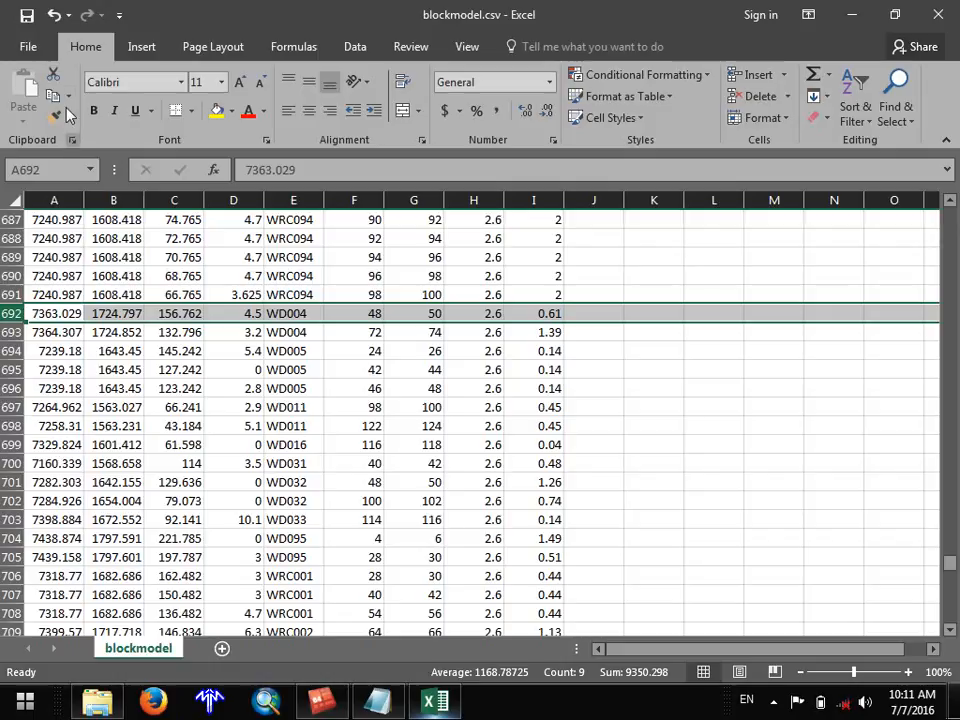
left_click(27, 15)
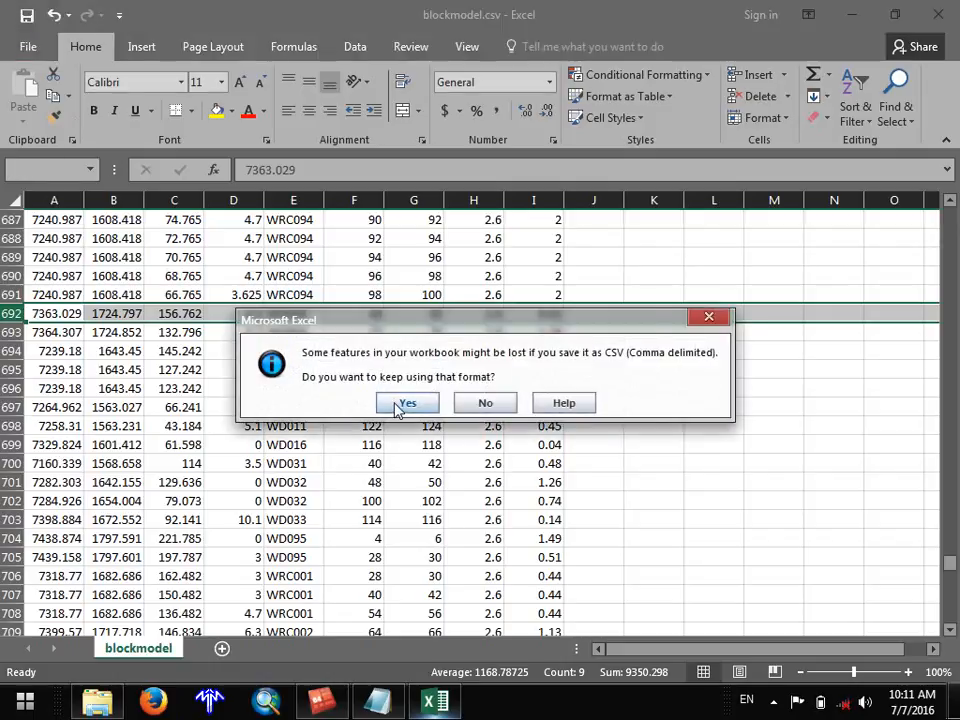
left_click(400, 402)
Extend the minimum formula from A808 below the data across to B808 and C808.
scroll(369, 480, "down", 20)
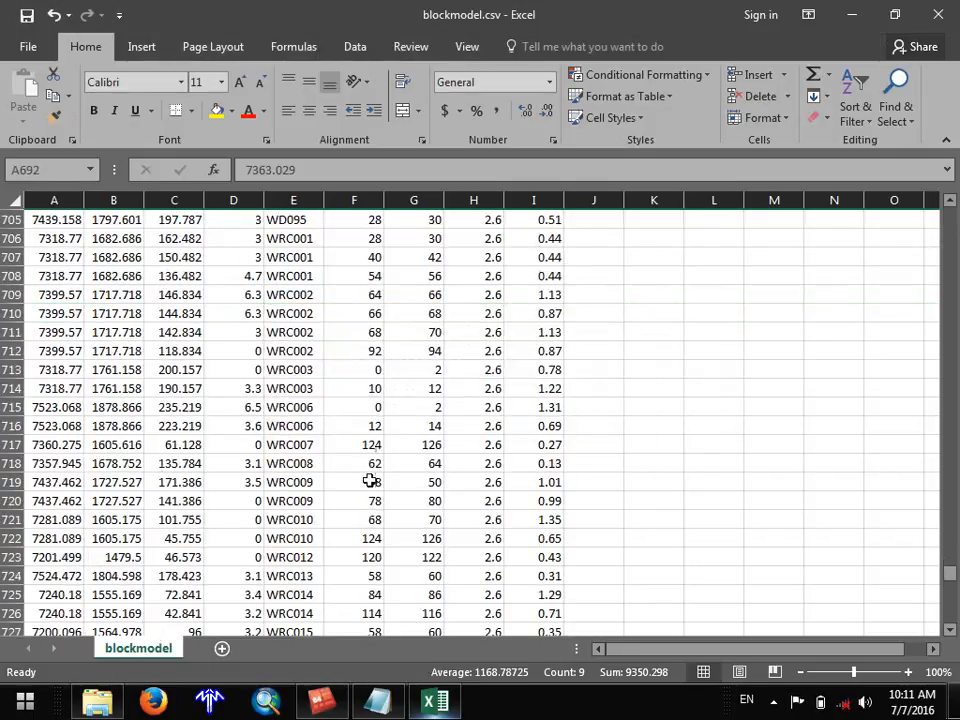
scroll(363, 484, "down", 12)
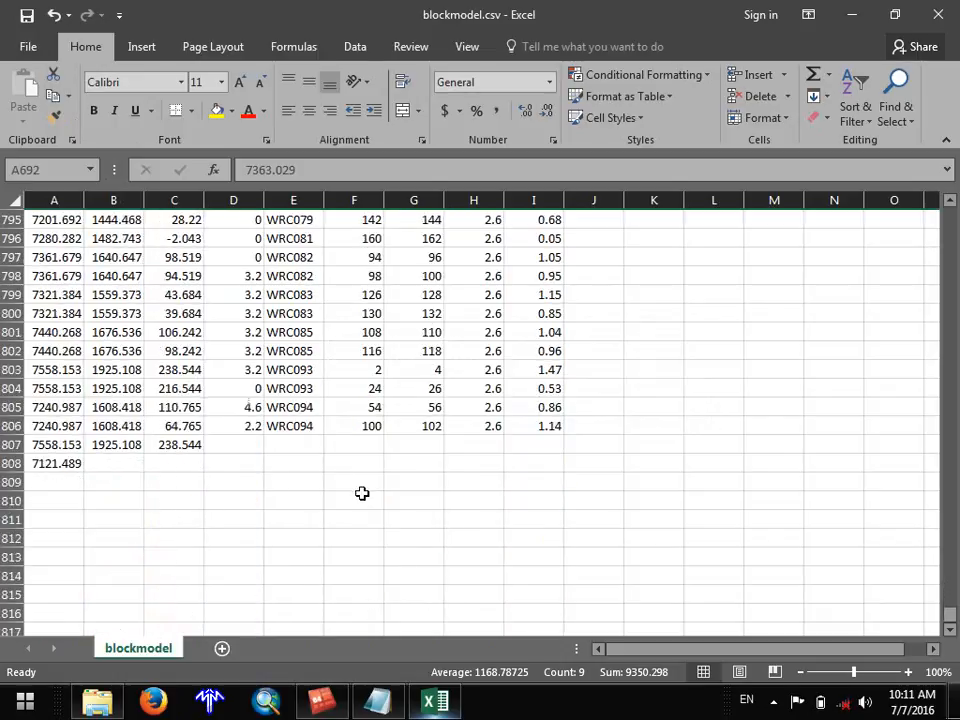
scroll(362, 494, "up", 4)
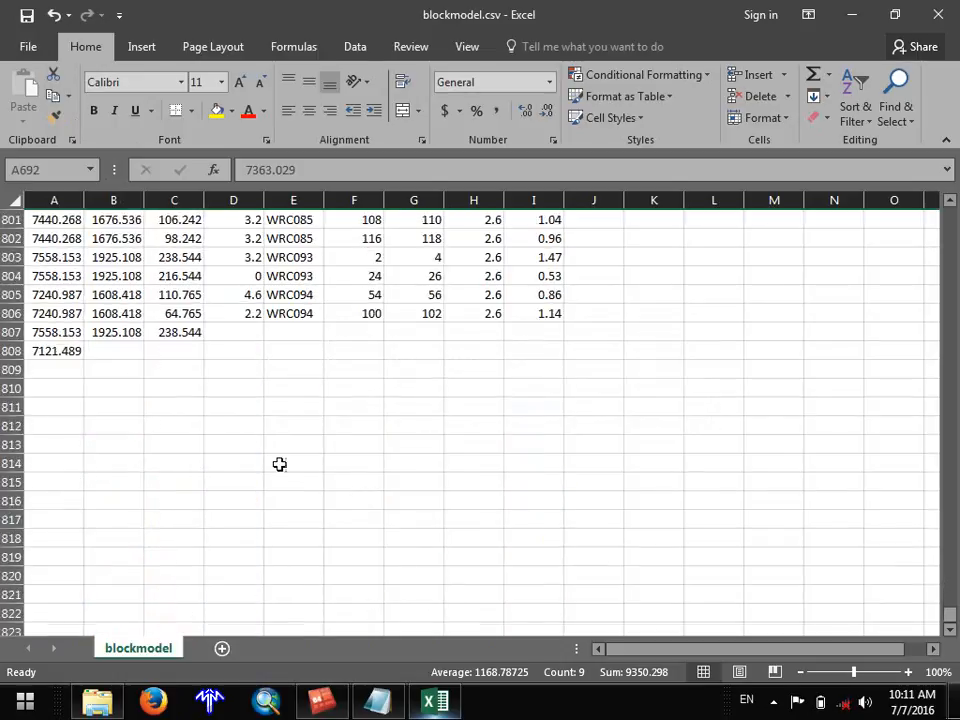
left_click(38, 353)
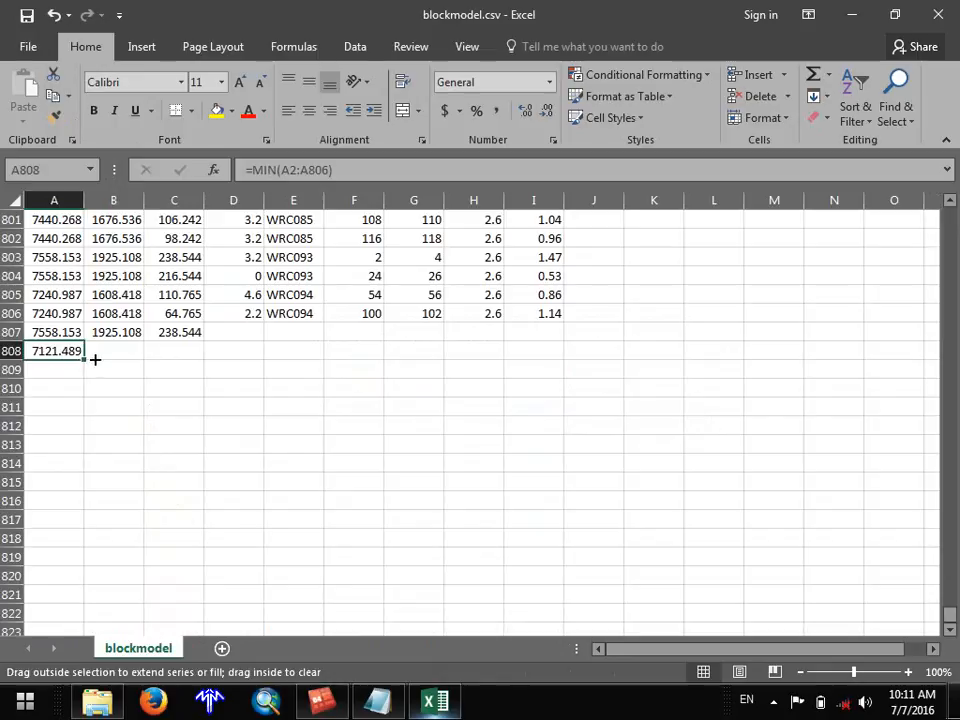
left_click_drag(95, 359, 193, 364)
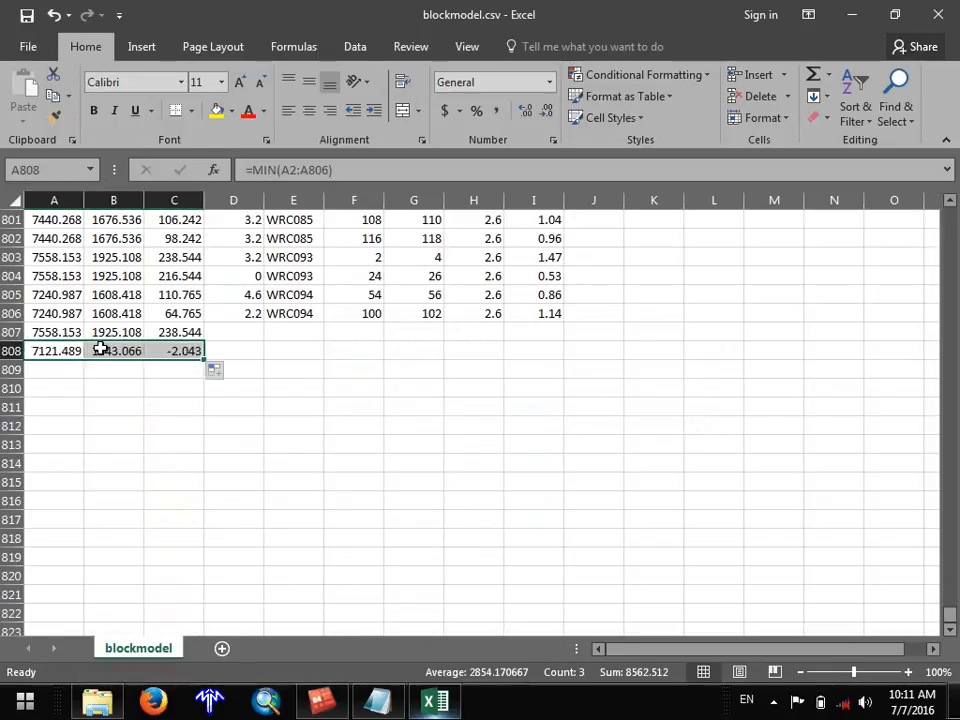
Place the Excel window beside Surpac's block model definition and compare the minimum and maximum Y, X and Z coordinates.
left_click(889, 15)
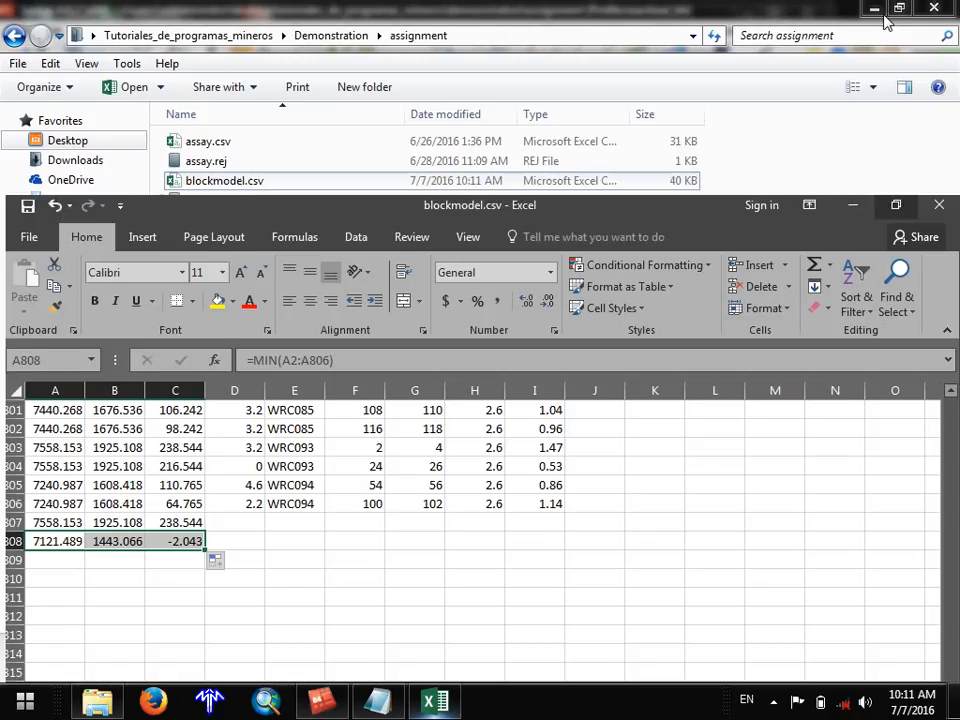
left_click(321, 698)
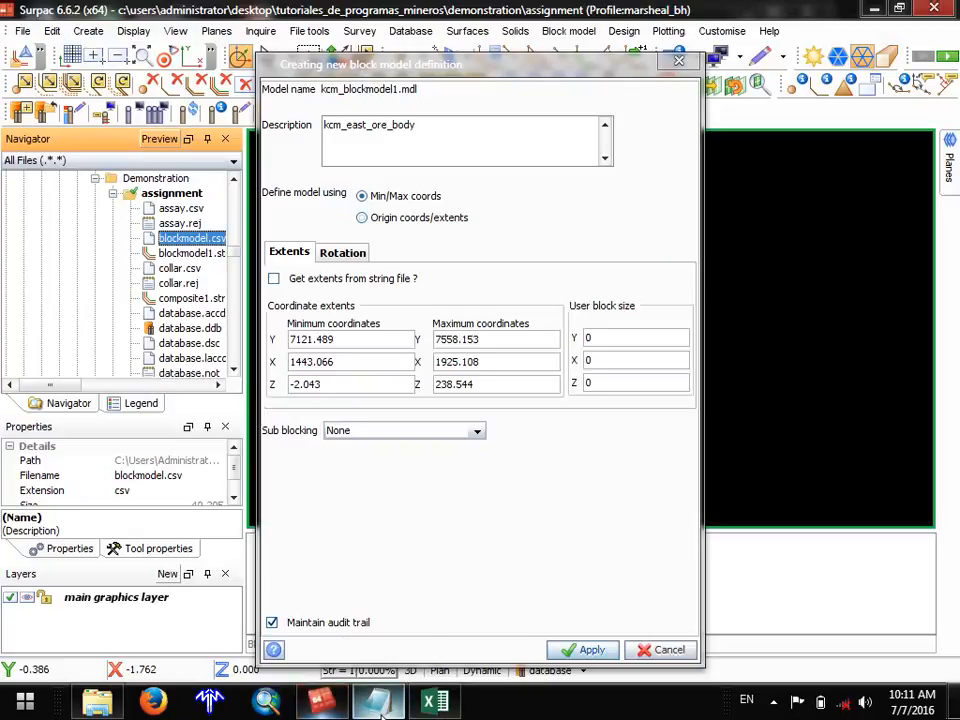
left_click(435, 702)
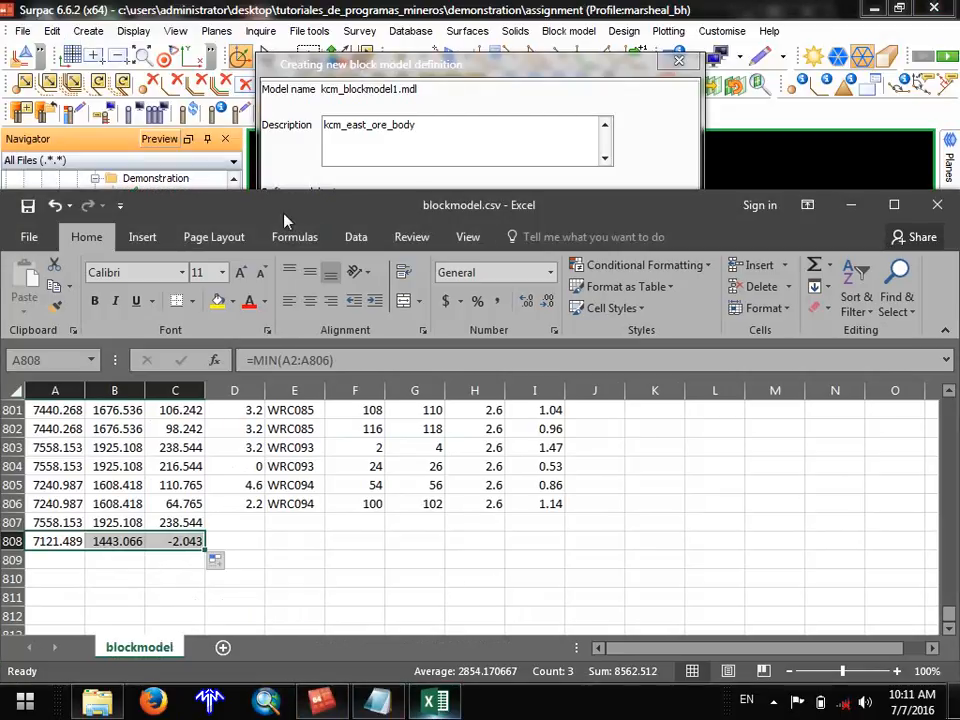
left_click_drag(285, 220, 840, 133)
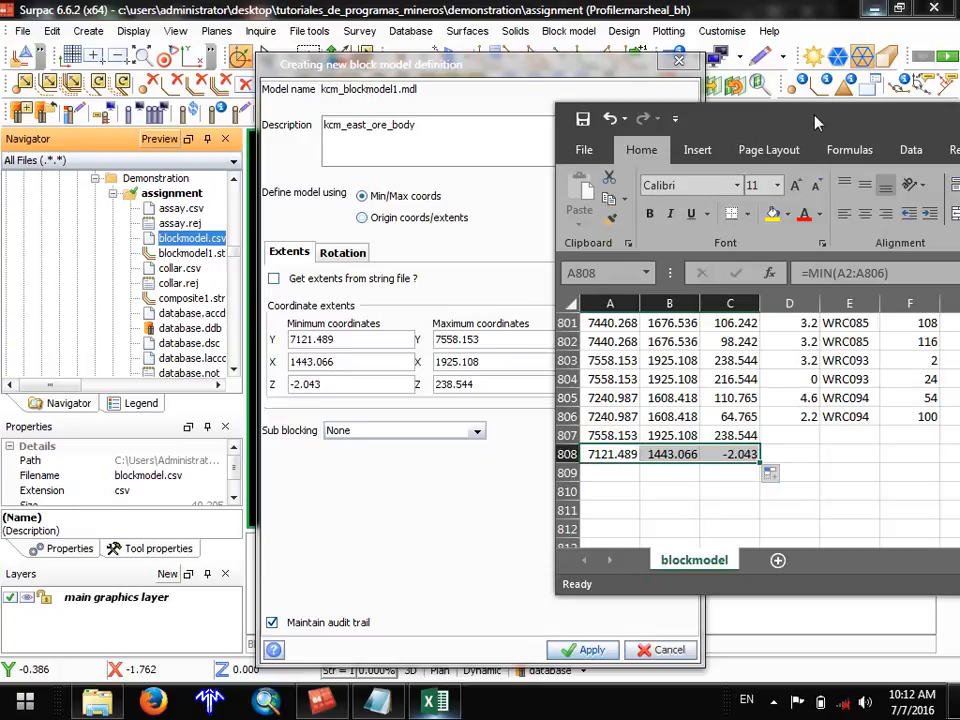
left_click_drag(815, 122, 575, 117)
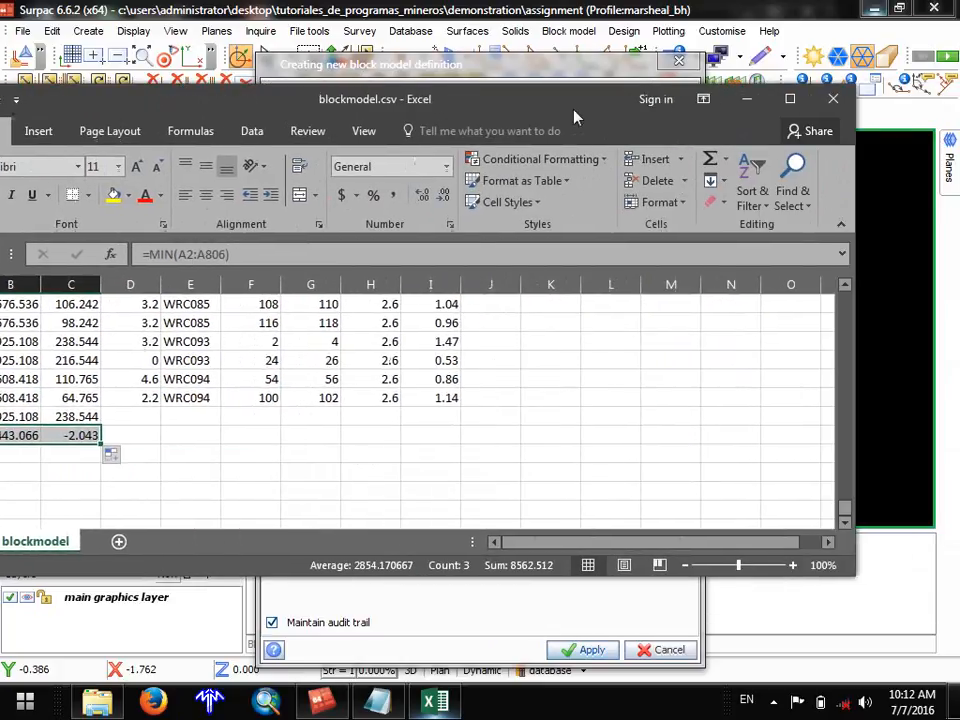
left_click(831, 106)
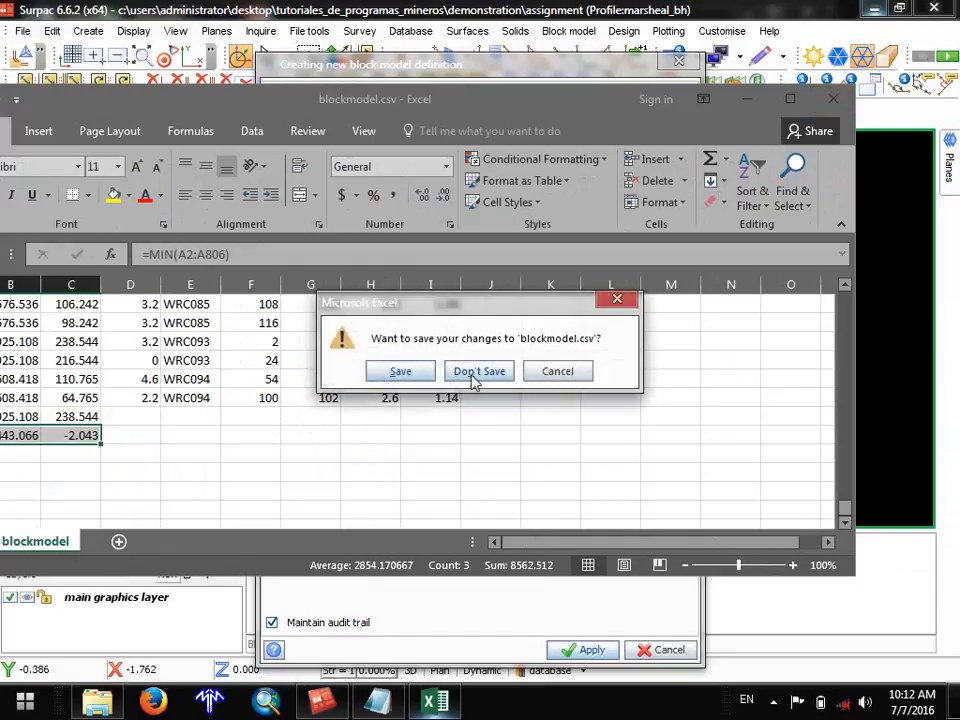
left_click(617, 299)
Clear the maximum and minimum formulas in A807:C808 and save blockmodel.csv, keeping the CSV format.
left_click_drag(141, 103, 296, 117)
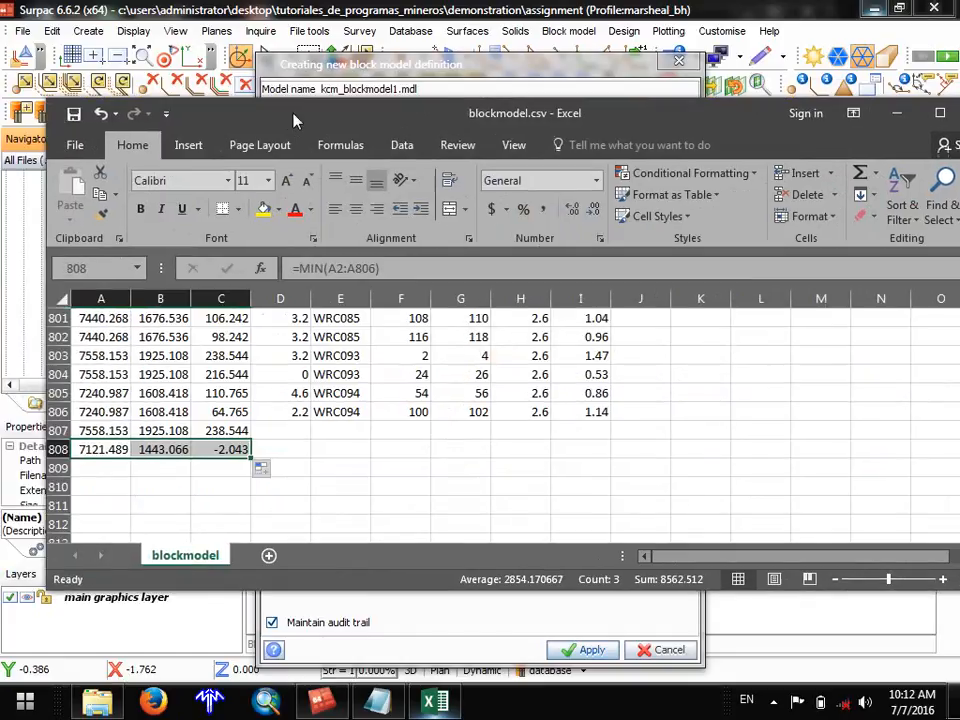
left_click_drag(96, 428, 208, 444)
key("Delete")
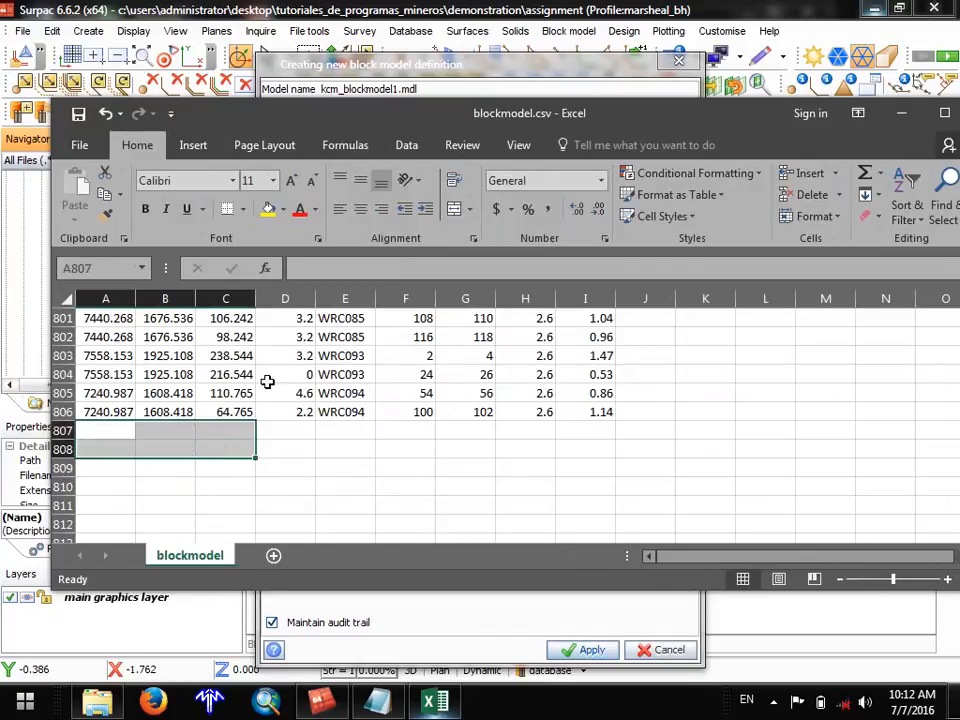
left_click(77, 112)
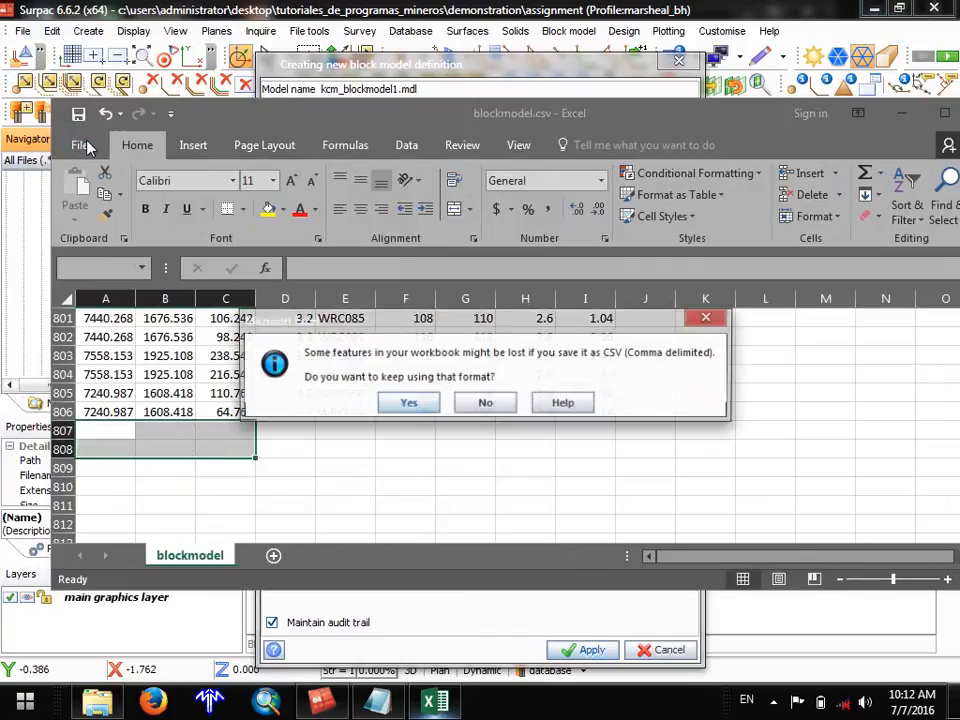
left_click(407, 404)
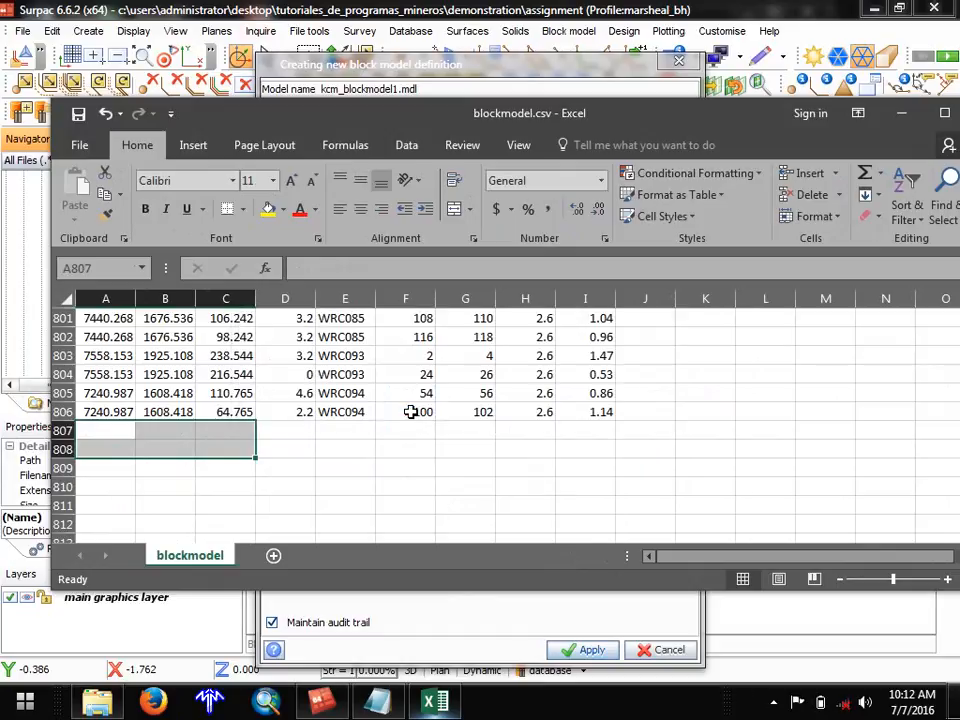
Close blockmodel.csv without saving again and return to the block model definition in Surpac.
left_click_drag(630, 113, 433, 105)
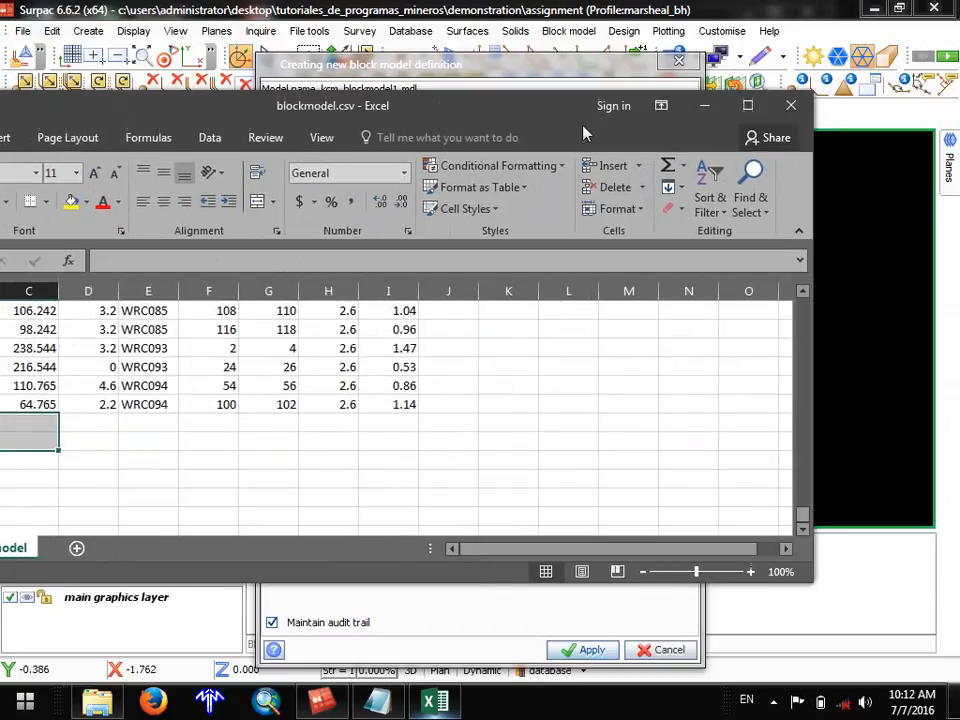
left_click(790, 105)
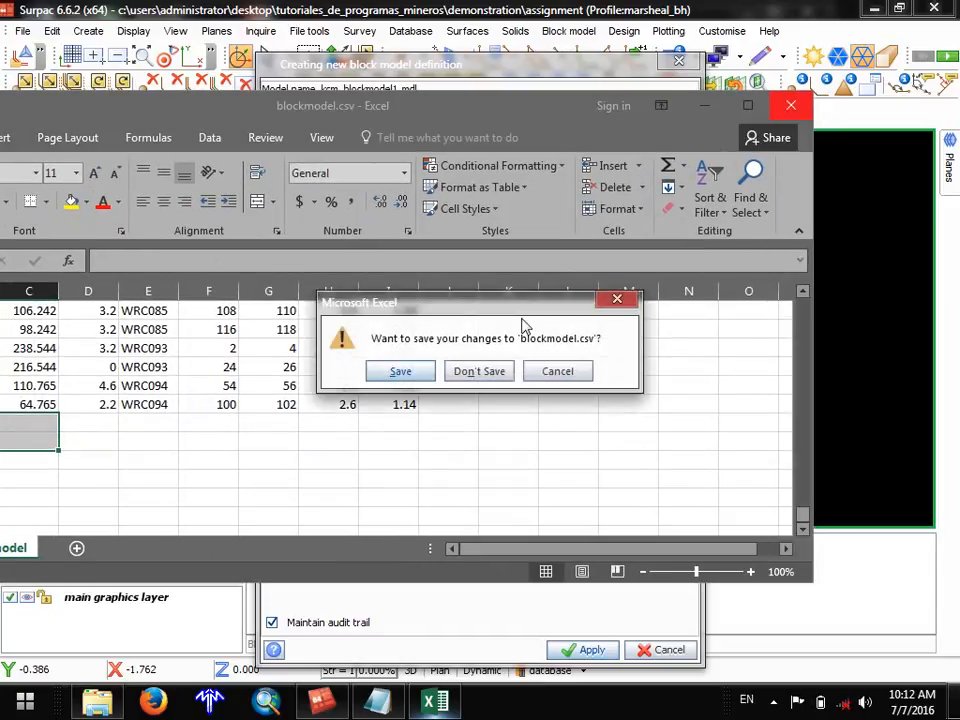
left_click(472, 372)
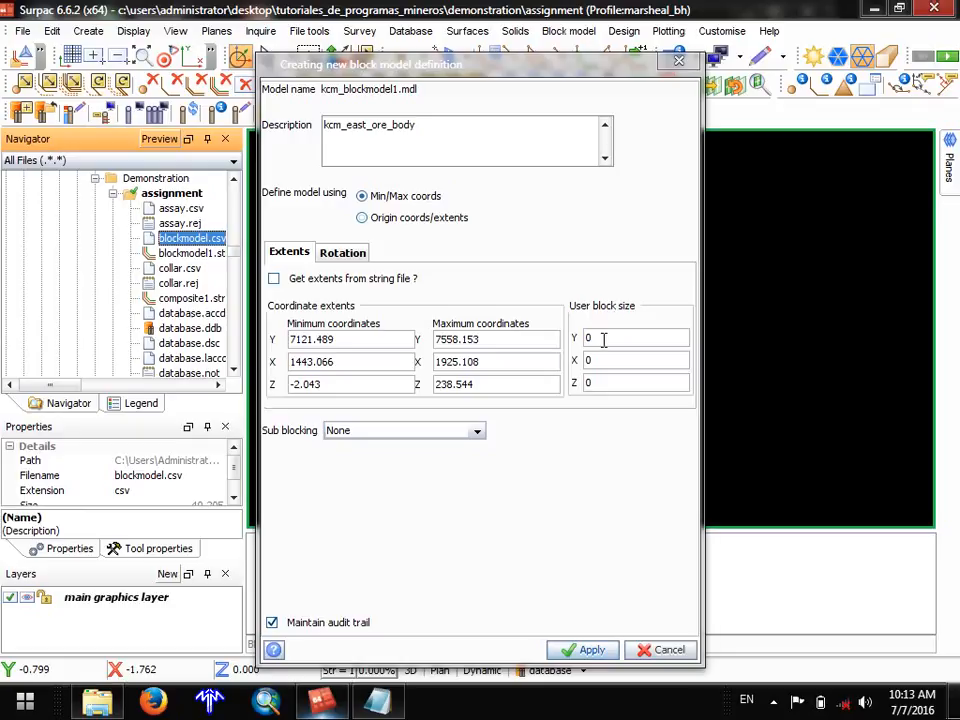
Set the user block size to Y 6, X 6 and Z 3, and create the model with the adjusted extents.
double_click(604, 338)
type("6")
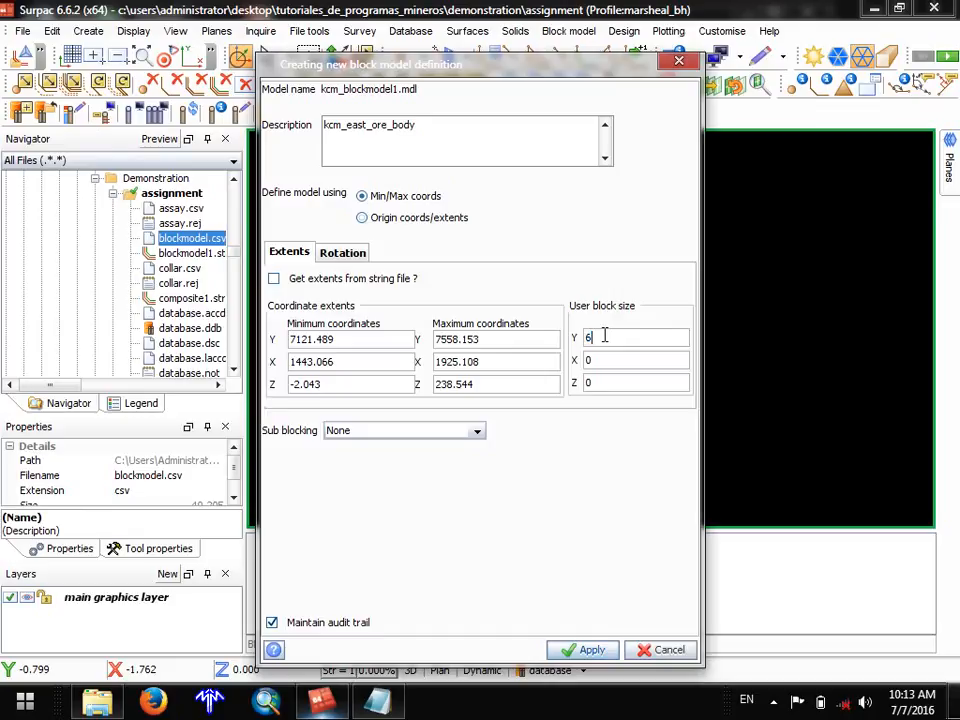
key("Tab")
type("6")
key("Tab")
type("3")
left_click(590, 651)
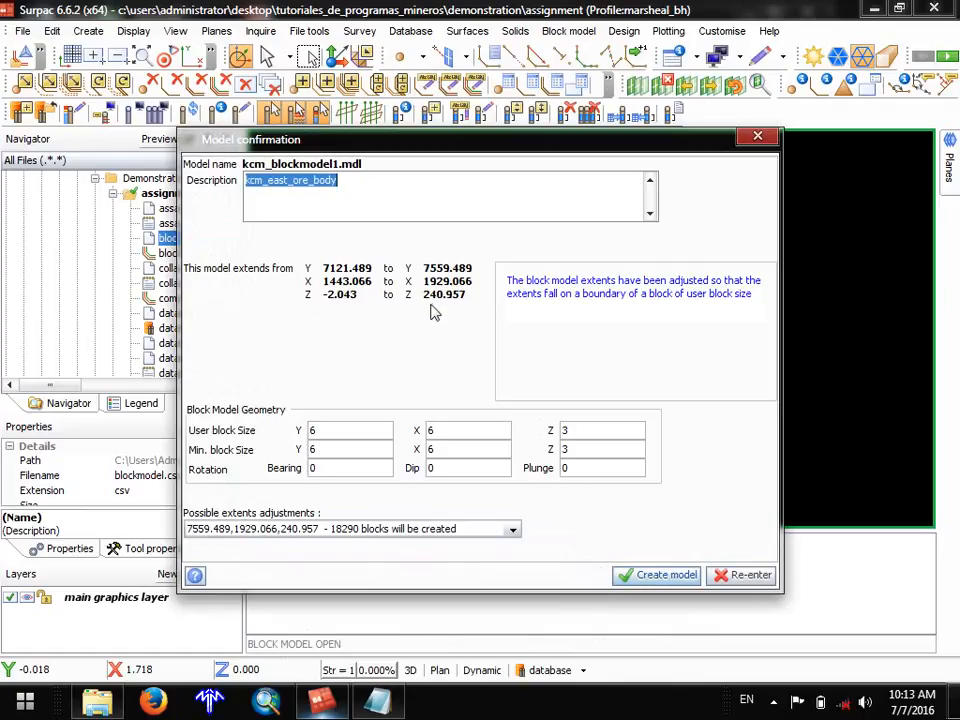
left_click(660, 575)
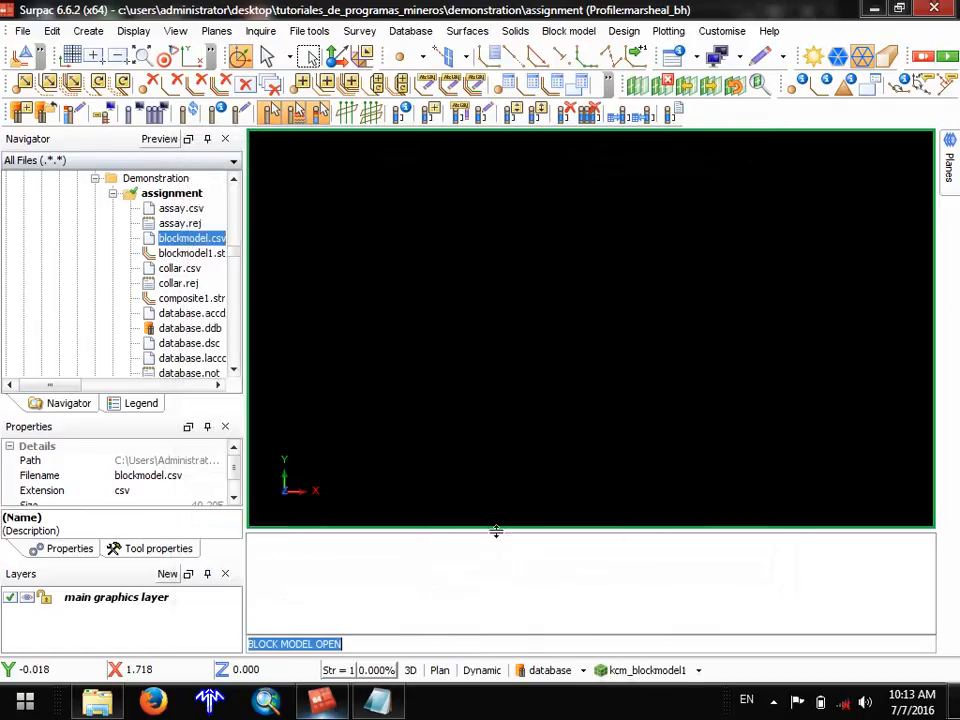
Draw kcm_blockmodel1 in Blocks style with rescaling on, and orbit it into a 3D view.
left_click(610, 670)
left_click(657, 497)
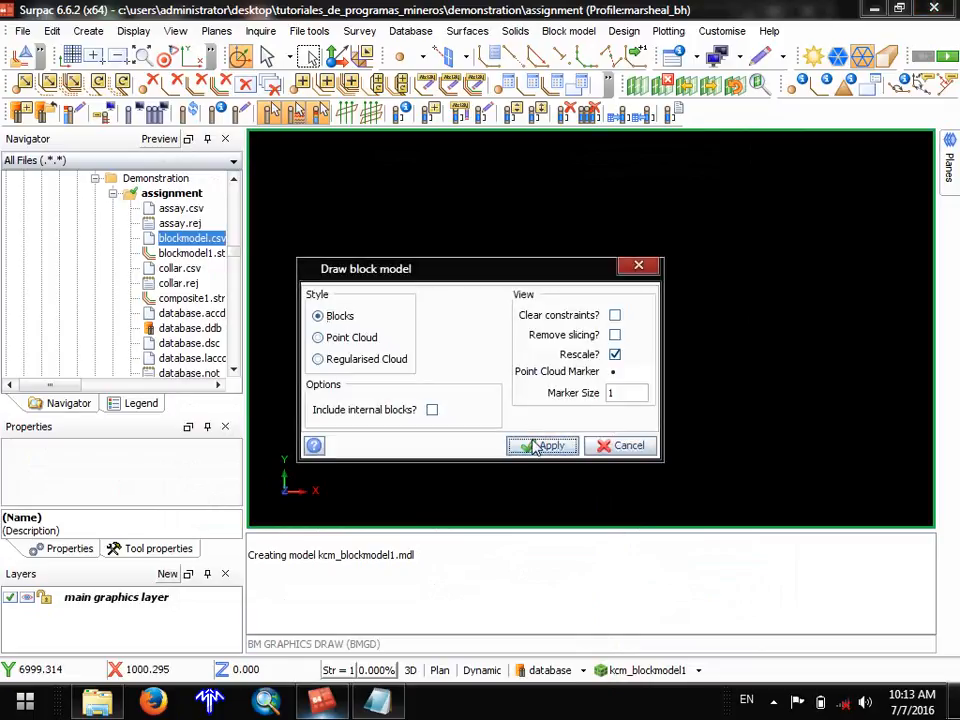
left_click(540, 445)
left_click_drag(529, 400, 589, 414)
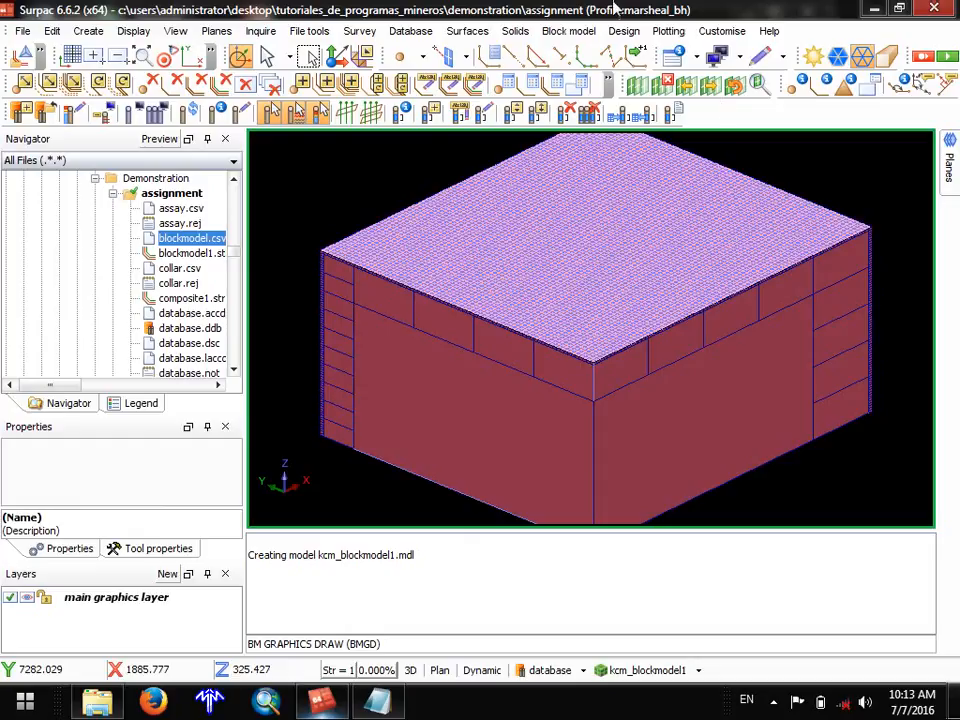
Define a new model attribute cu of type float with 2 decimals and description copper, leaving one empty row below it.
left_click(572, 30)
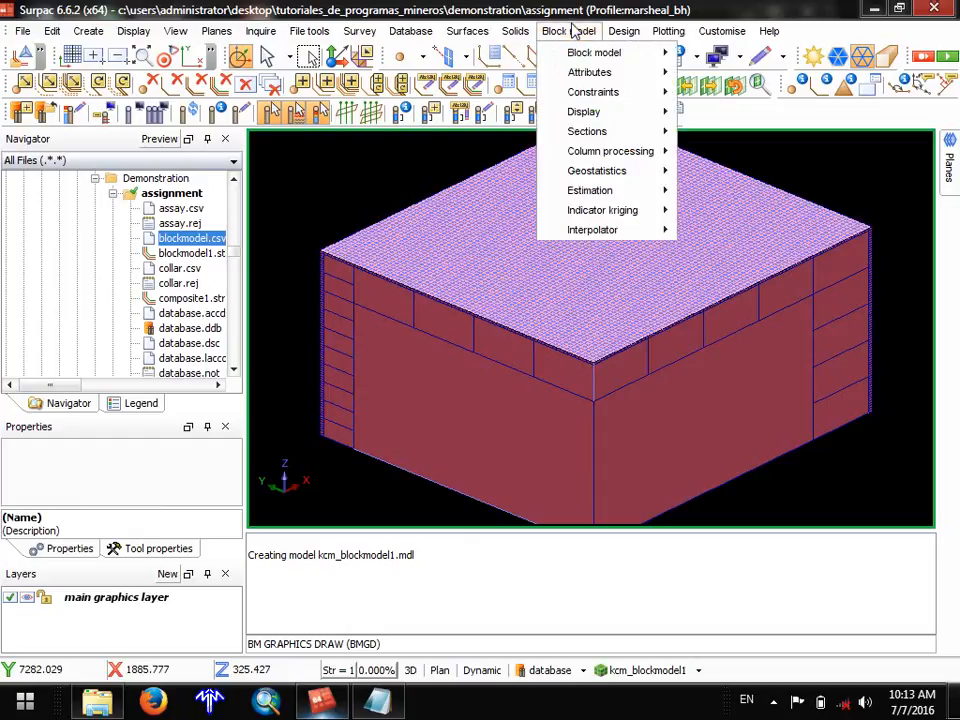
mouse_move(624, 74)
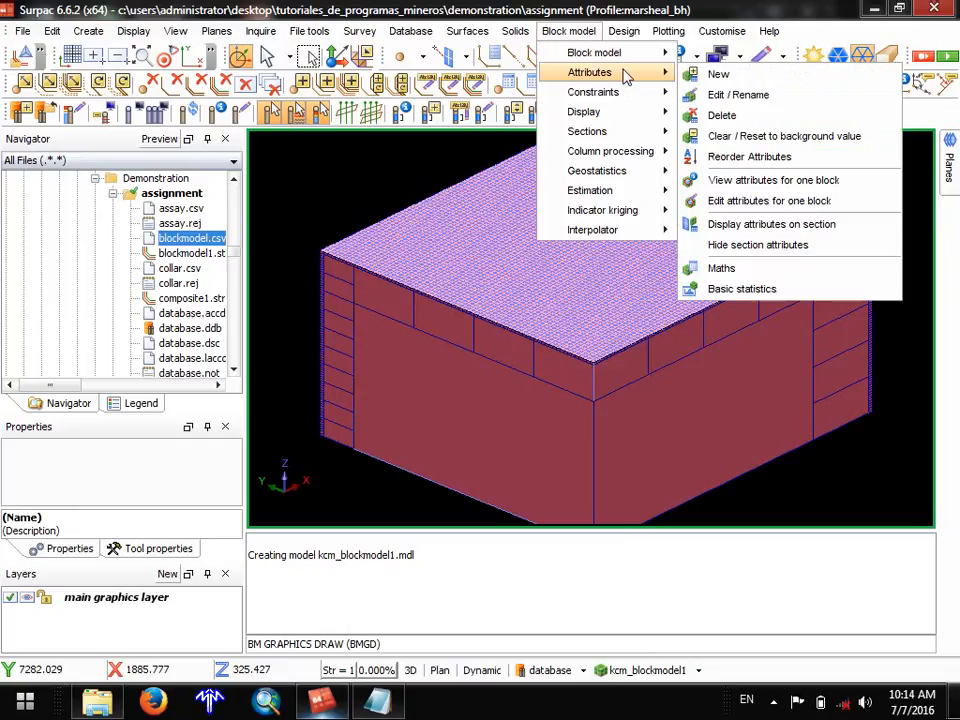
left_click(710, 74)
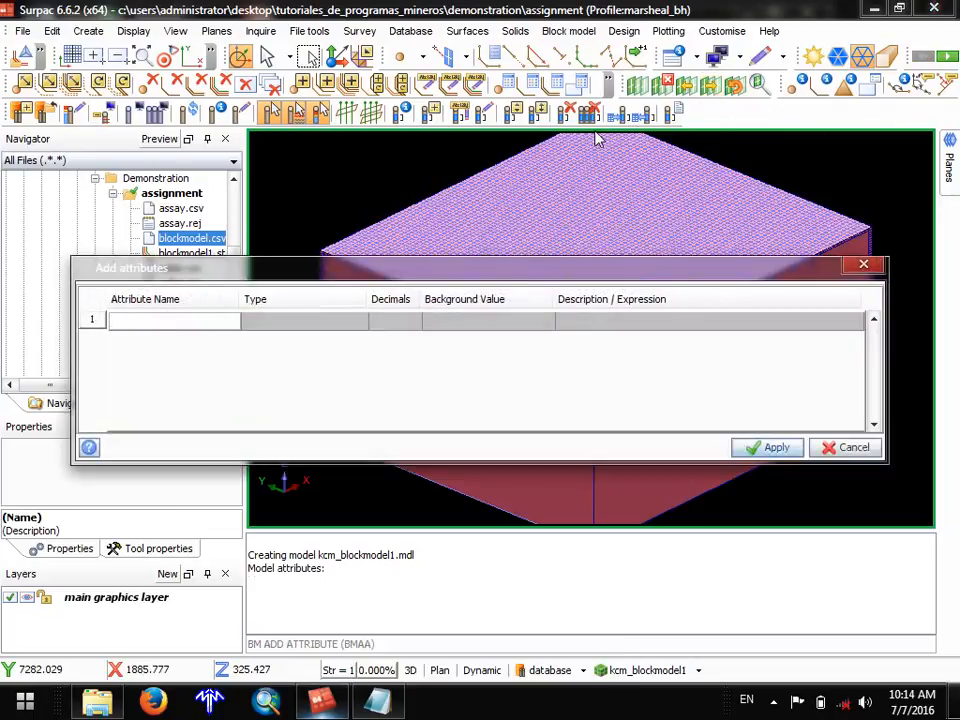
type("cu")
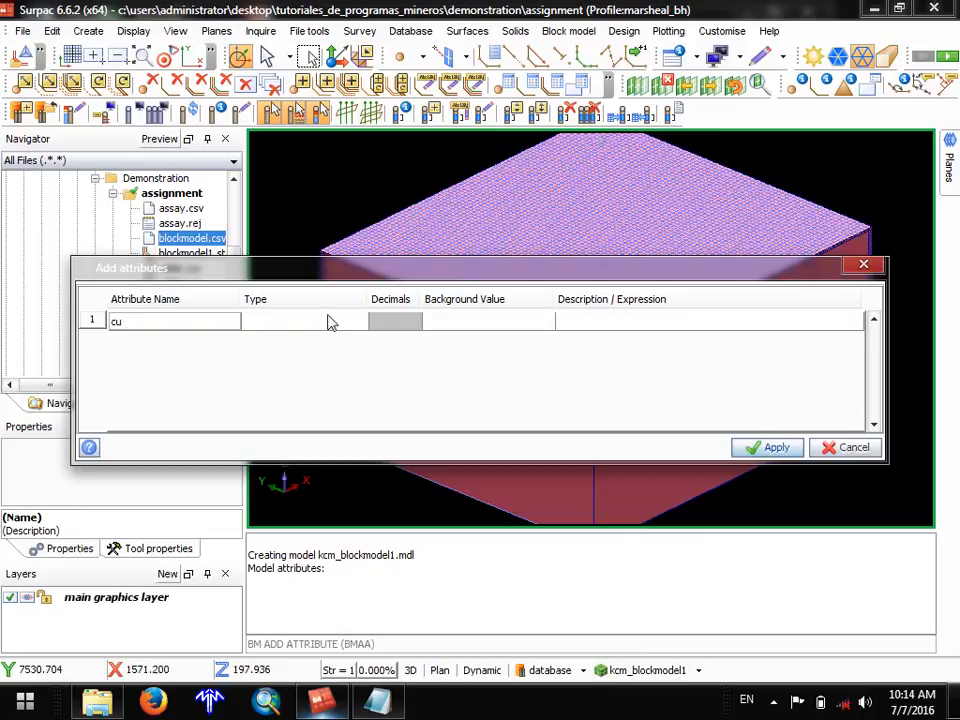
left_click(285, 323)
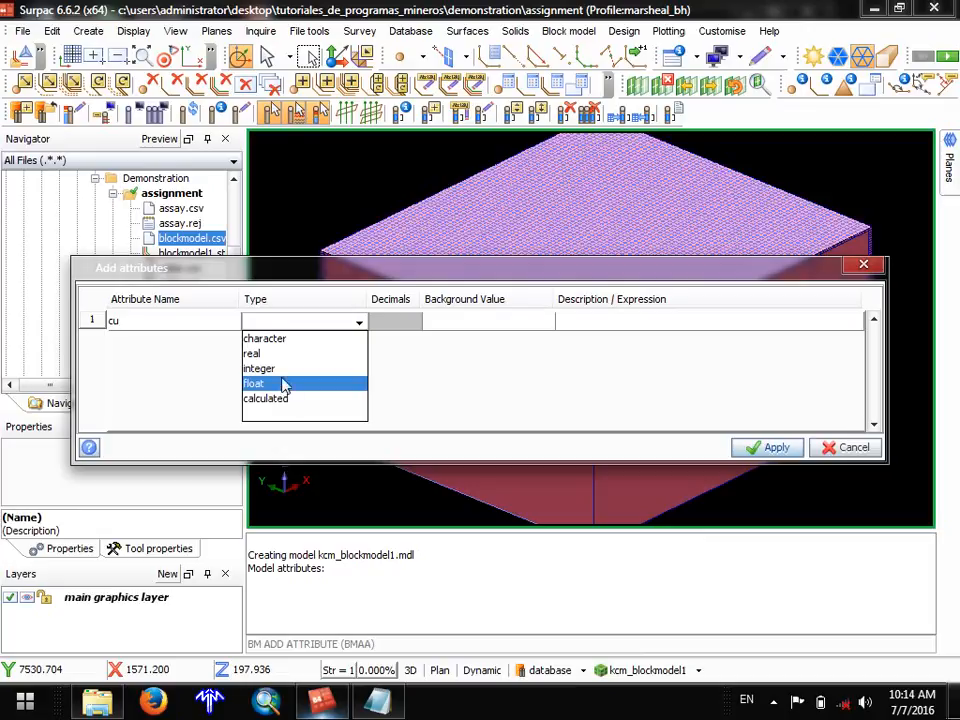
left_click(283, 385)
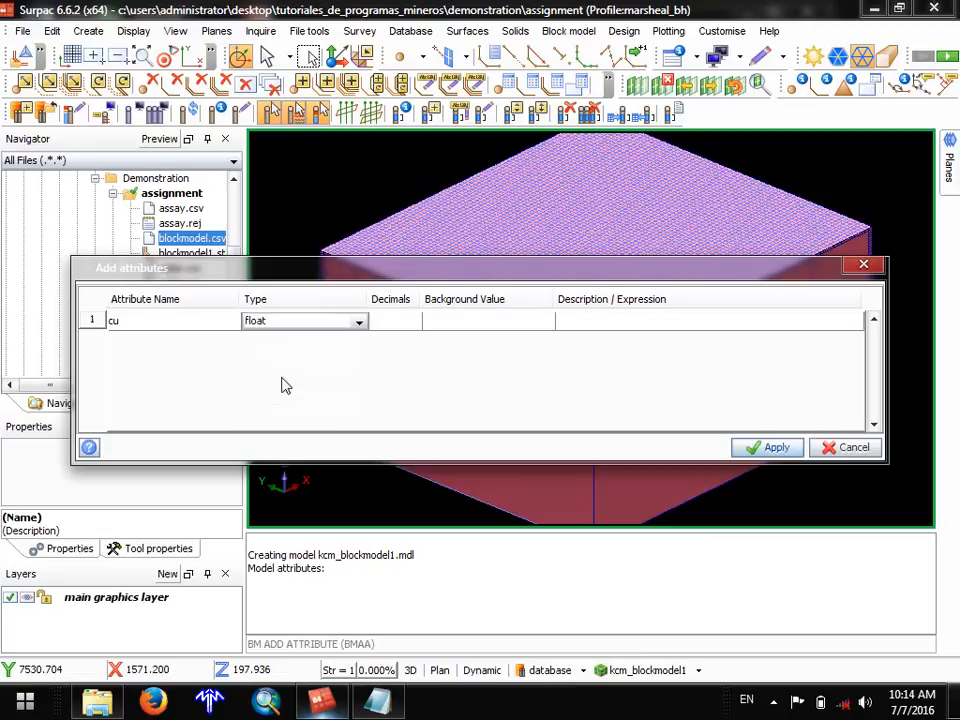
left_click(407, 321)
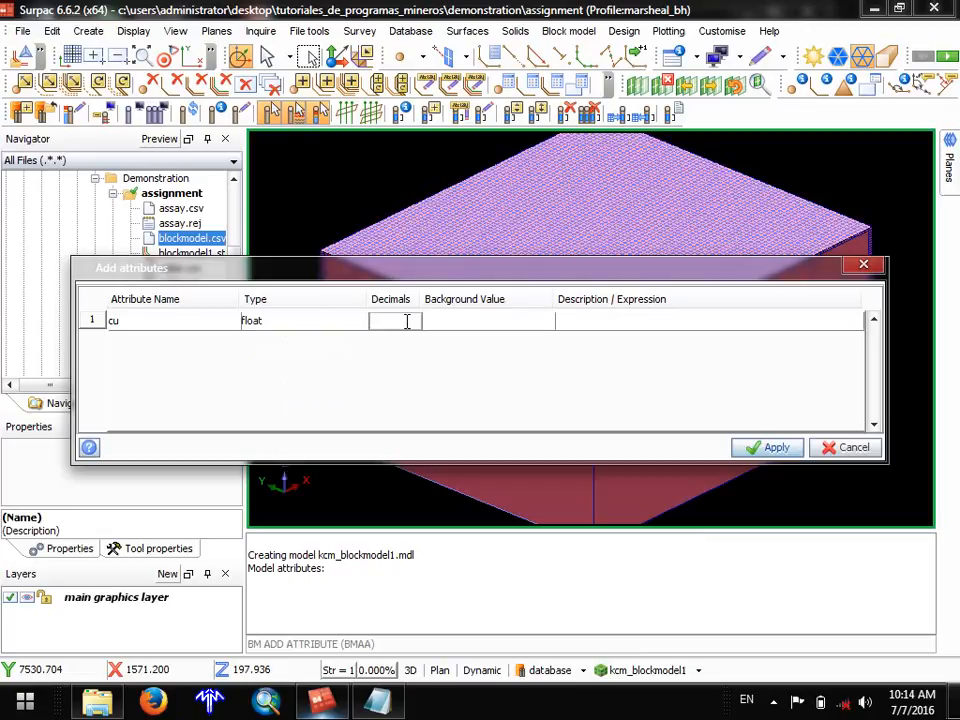
type("2")
left_click(584, 320)
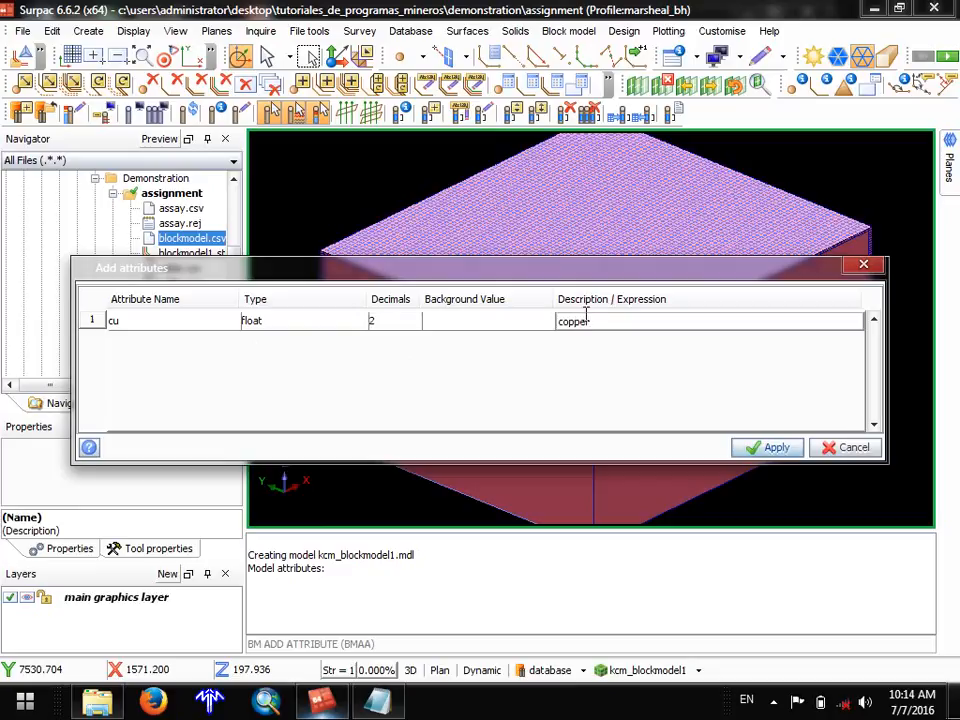
key("Return")
key("Return")
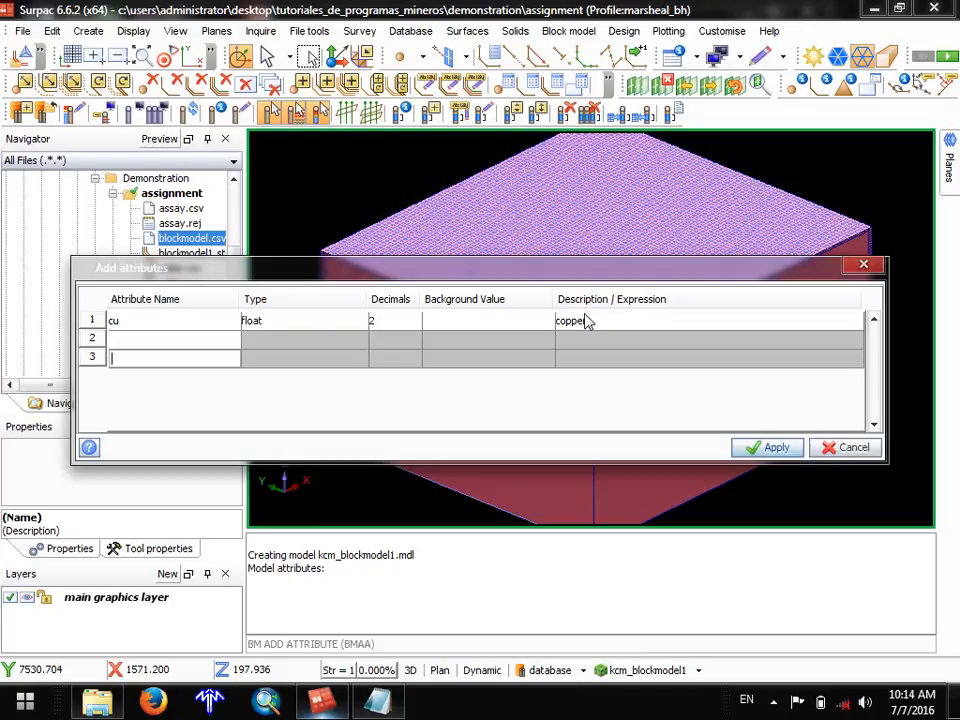
right_click(88, 358)
left_click(88, 408)
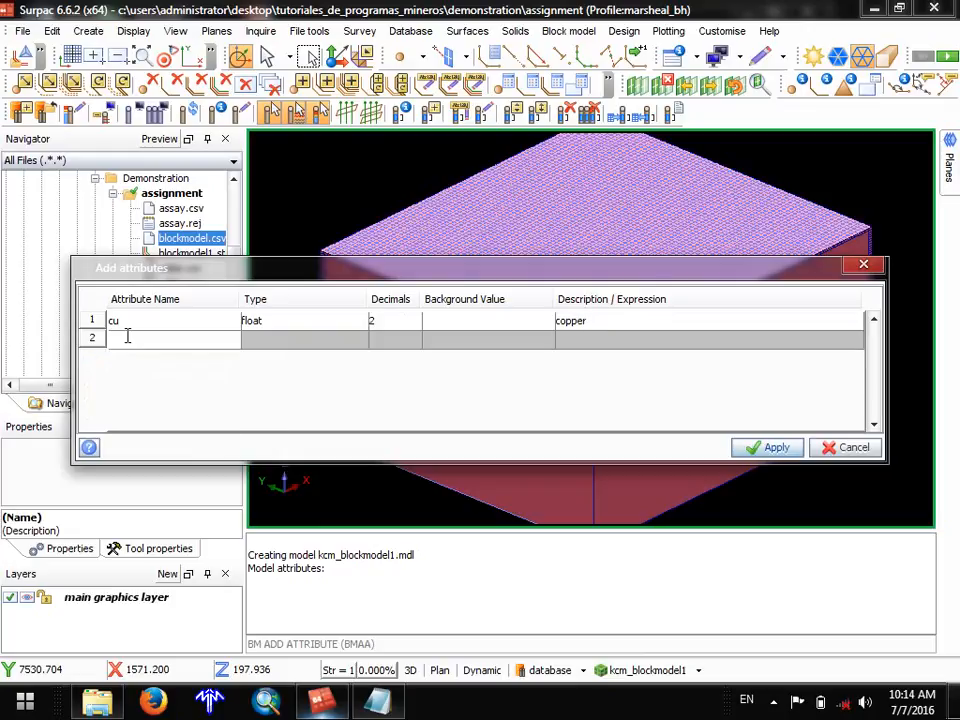
Define attribute sg as float with 2 decimals, background value 2.6 and description specific gravity, and add both attributes to the model.
left_click(134, 338)
type("sg")
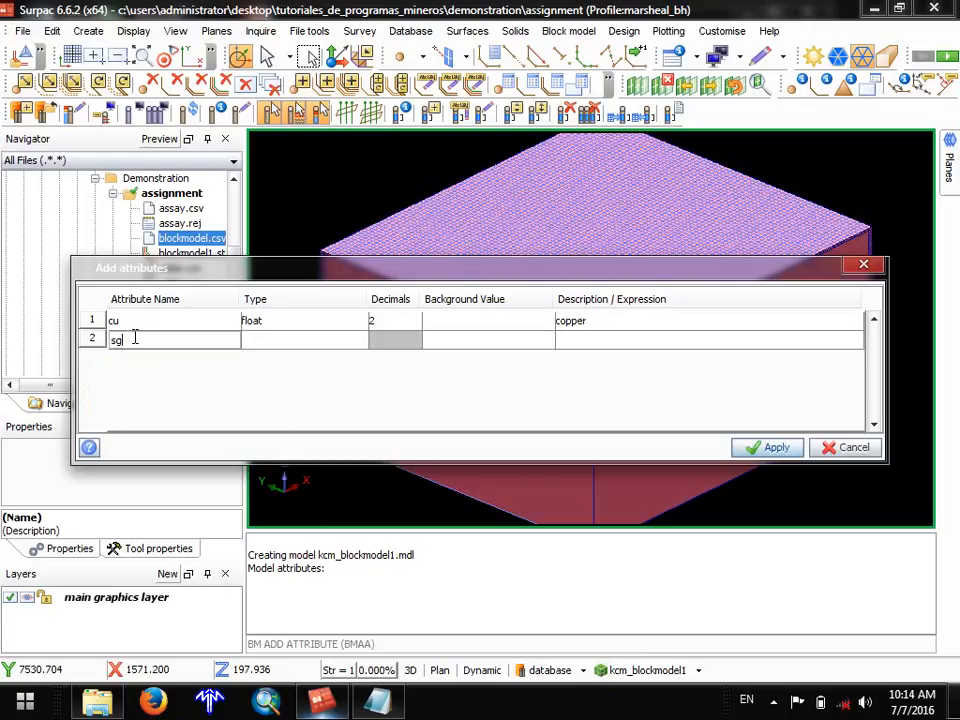
left_click(287, 340)
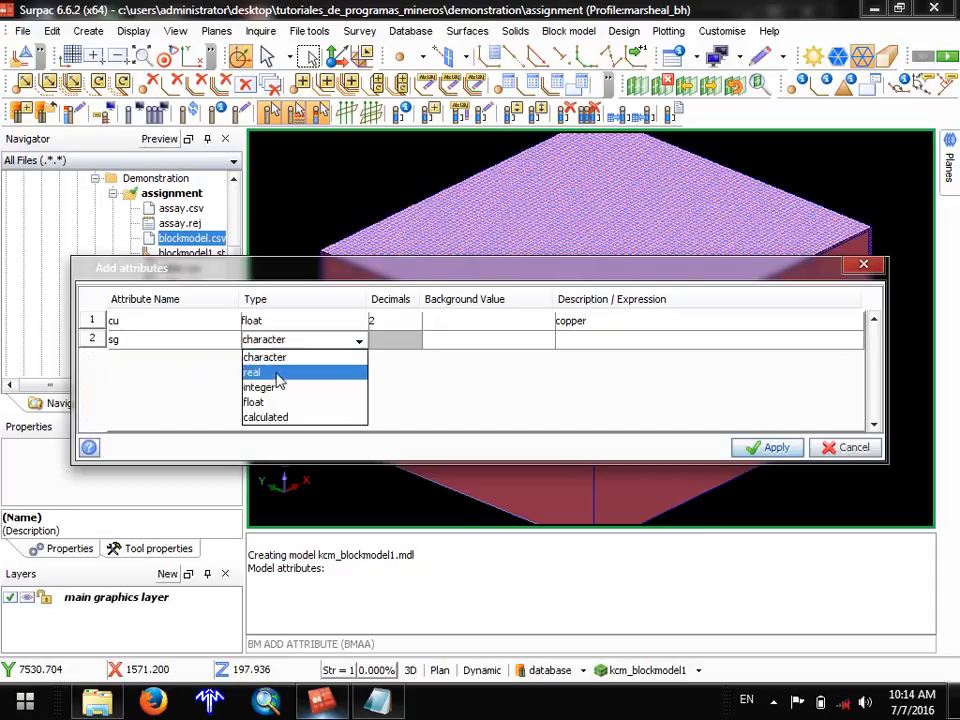
left_click(265, 401)
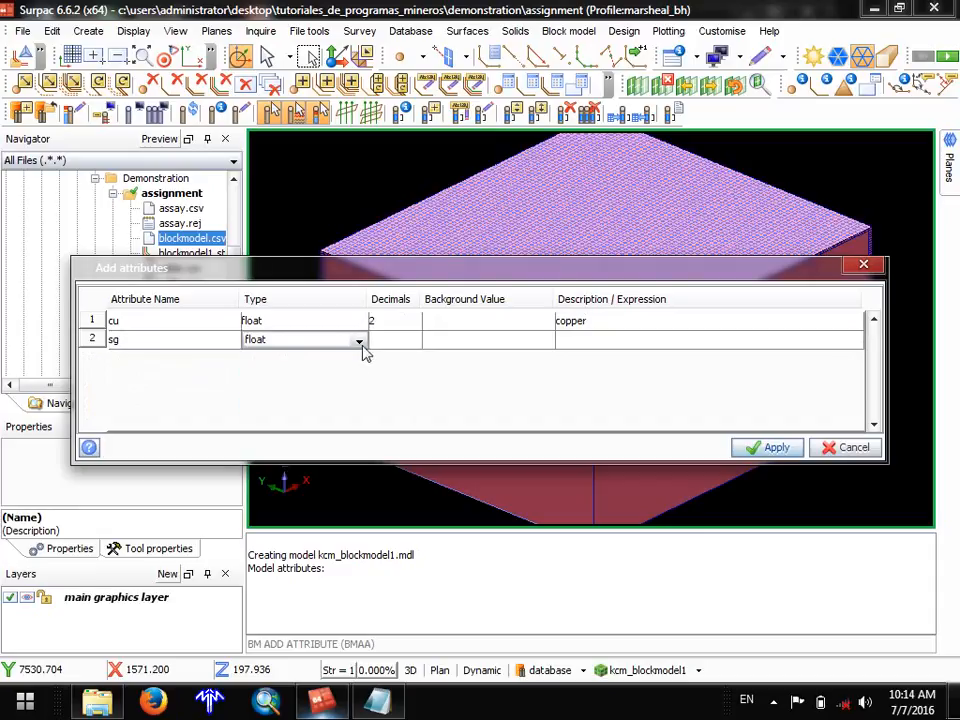
left_click(394, 341)
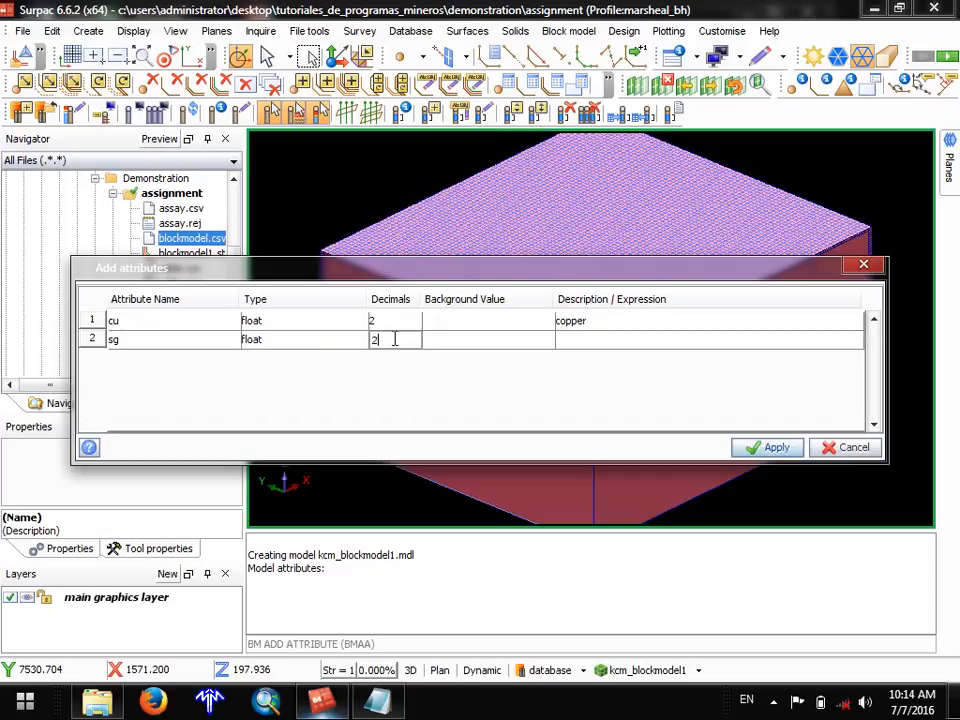
left_click(455, 341)
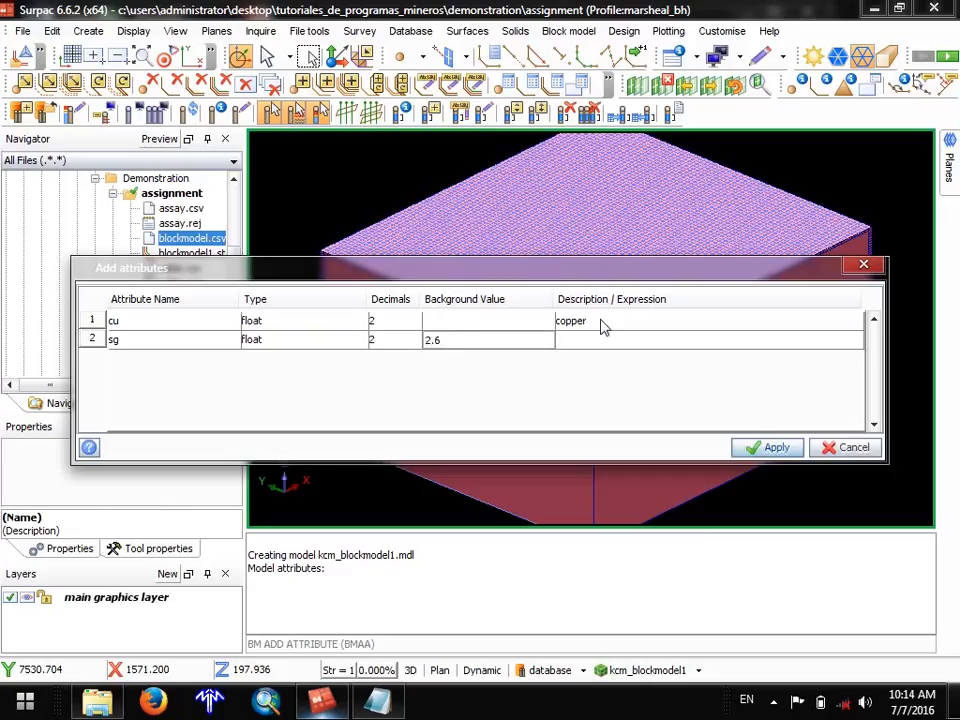
left_click(623, 340)
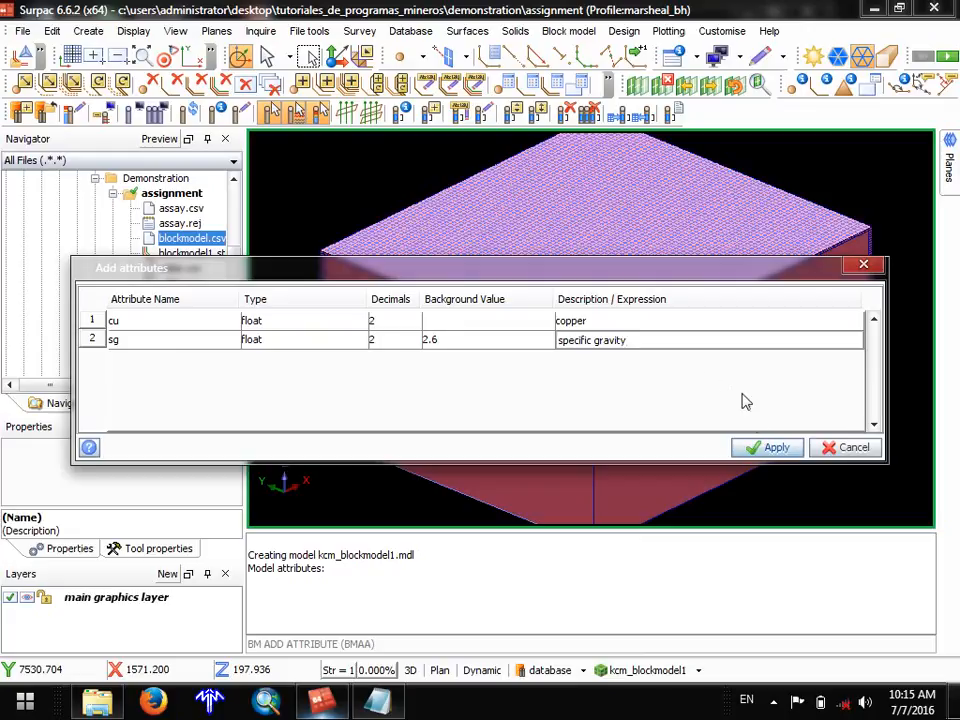
left_click(771, 447)
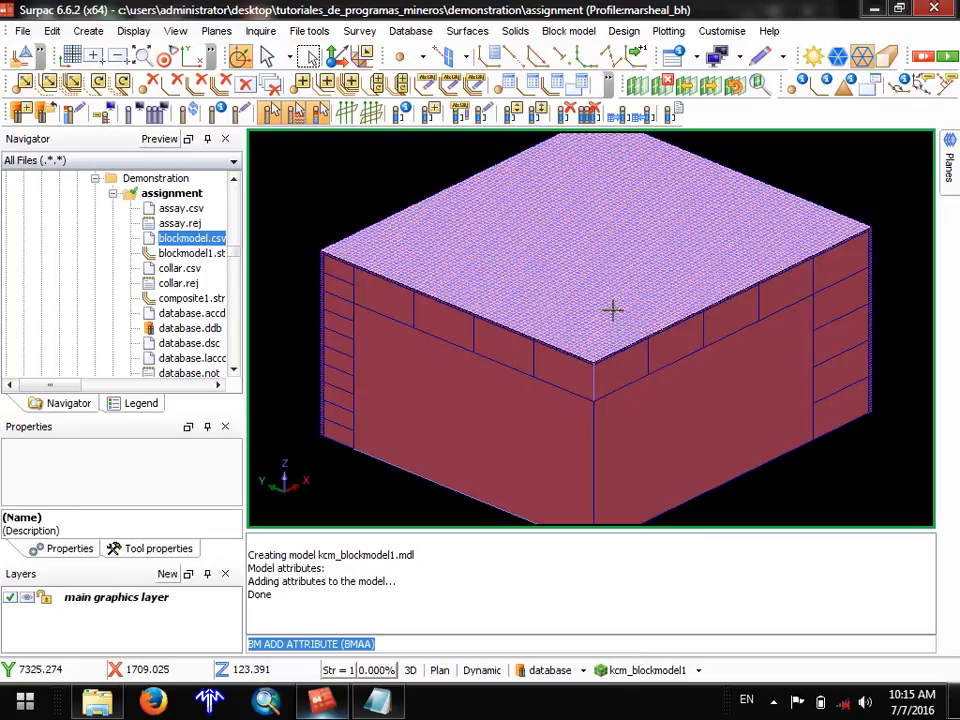
Start a text file import of centroids into the block model with blockmodel.csv as the input file.
left_click(584, 31)
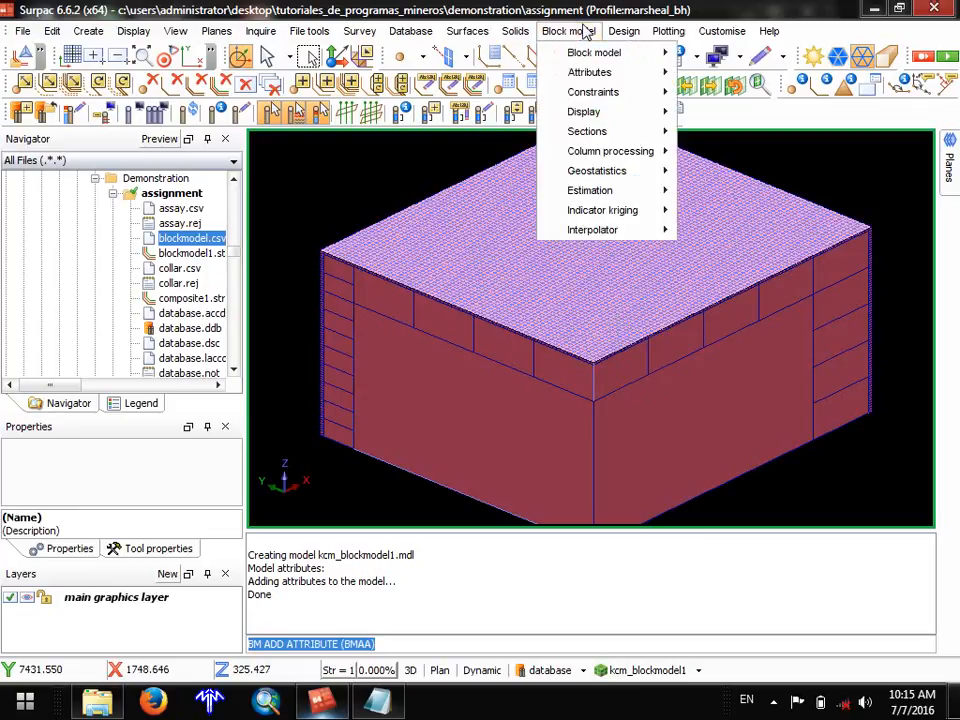
mouse_move(600, 52)
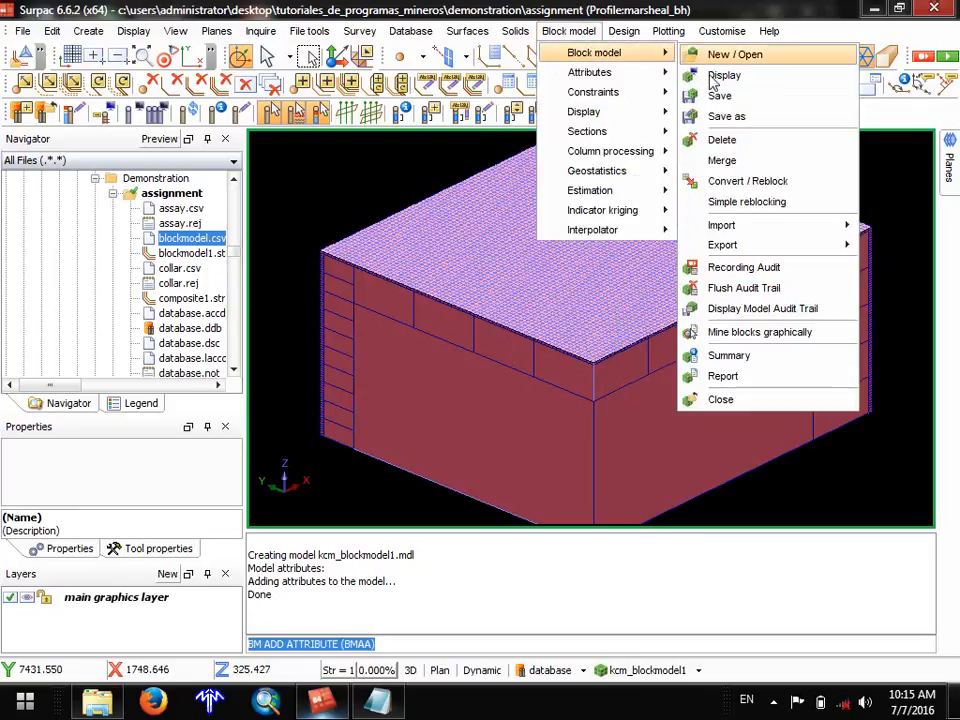
mouse_move(745, 226)
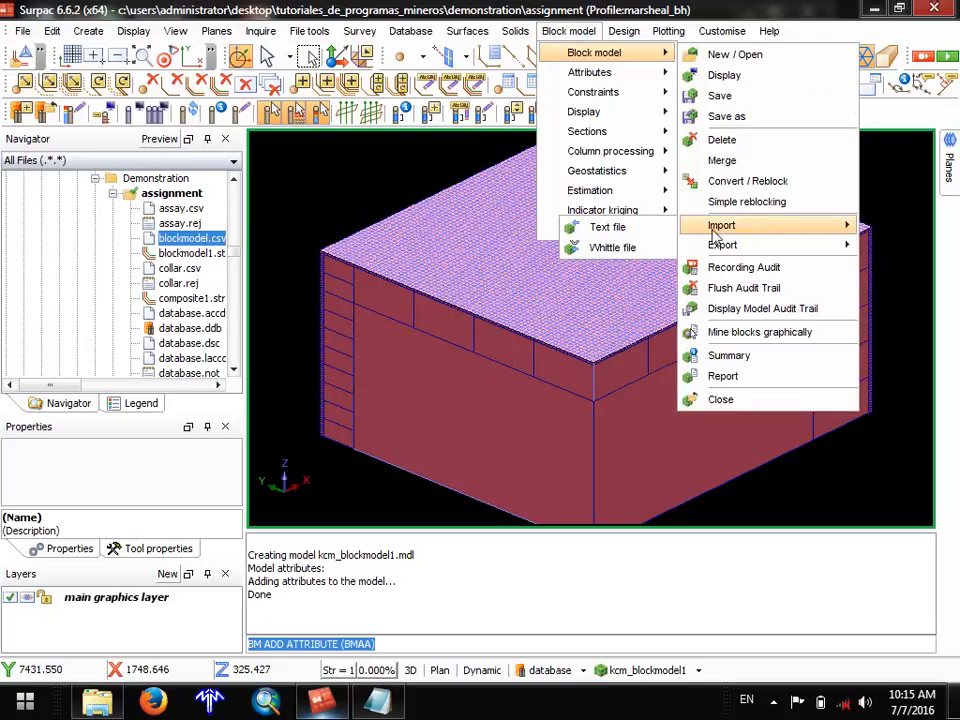
left_click(652, 231)
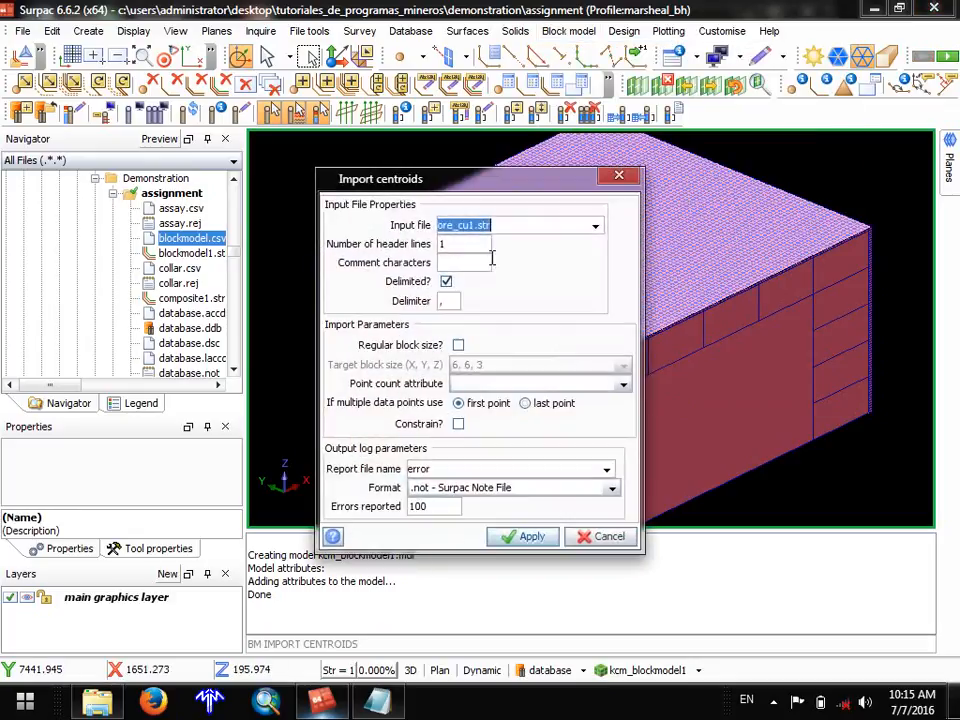
left_click(596, 227)
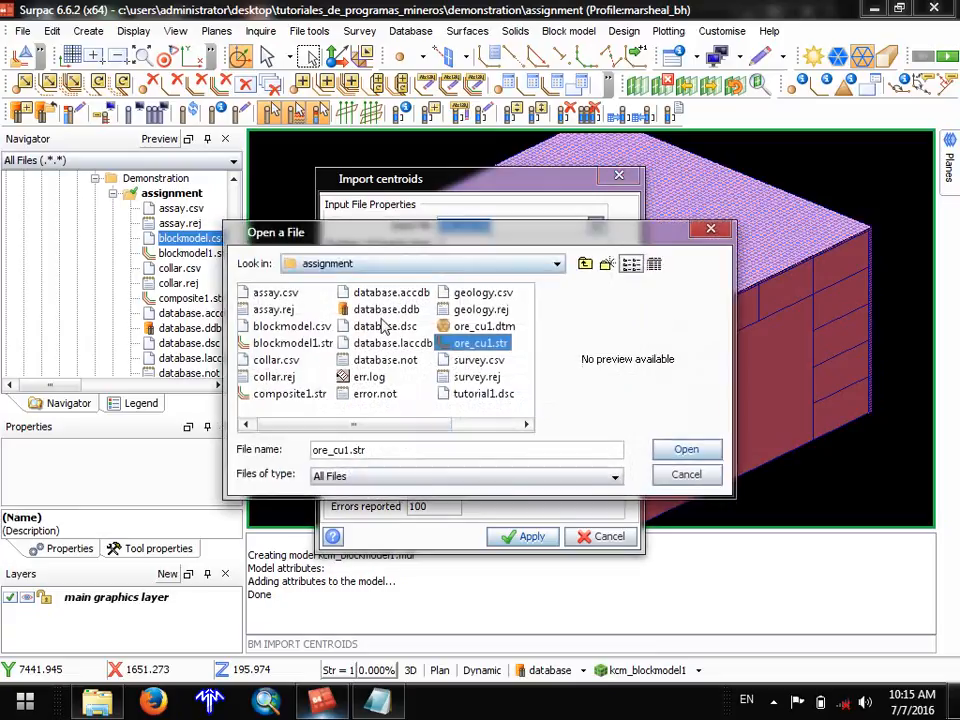
left_click(303, 330)
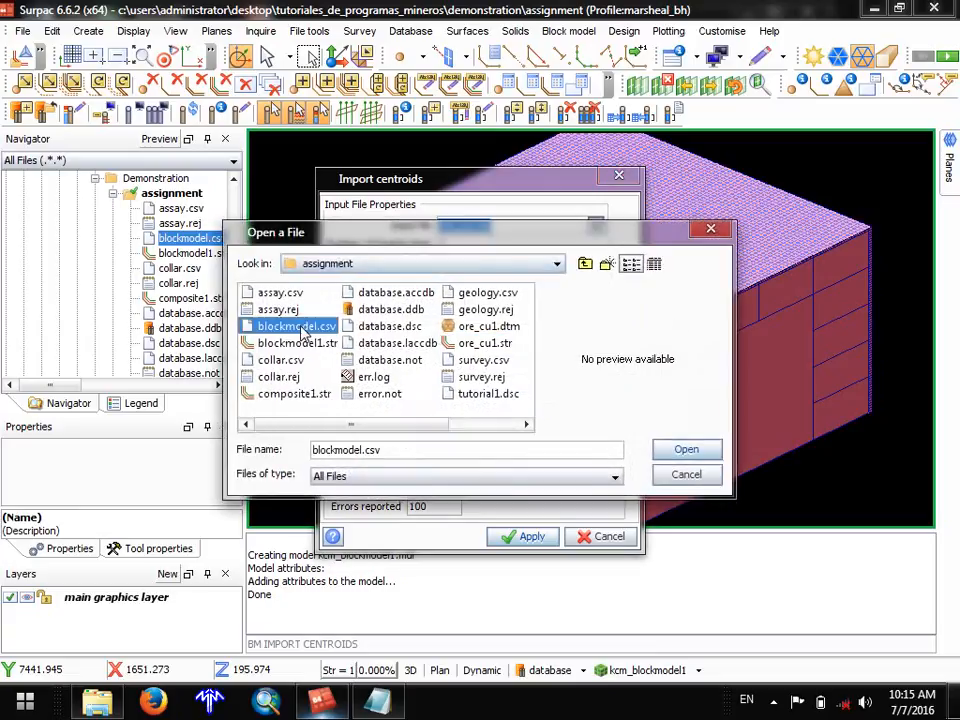
left_click(698, 448)
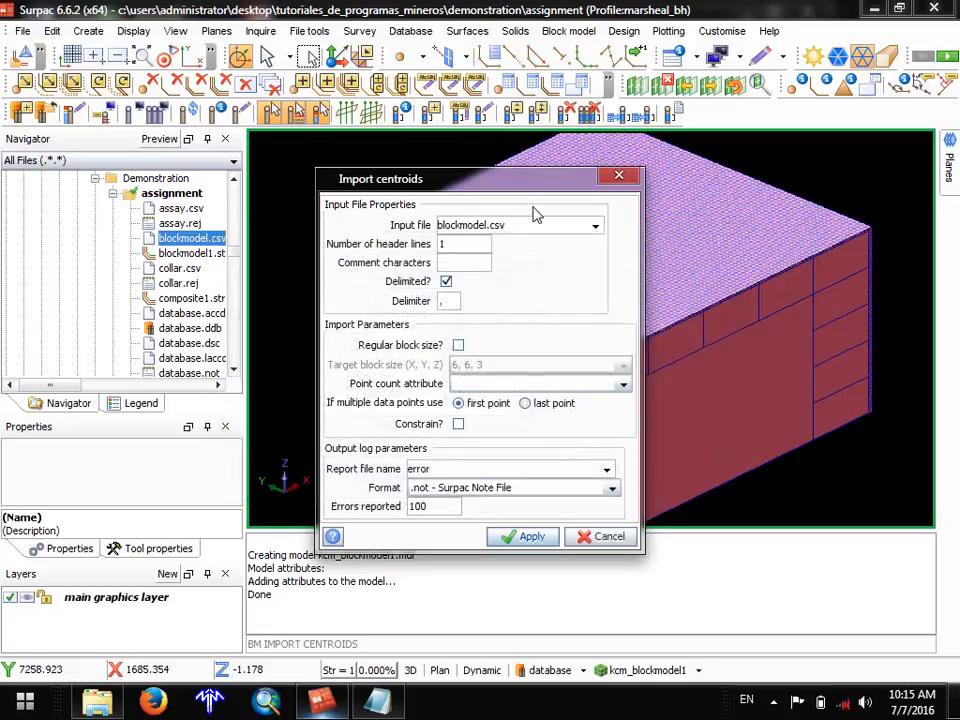
Enable regular block size with target 6, 6, 3 for the centroid import, and accept overwriting the error.not report.
left_click(457, 345)
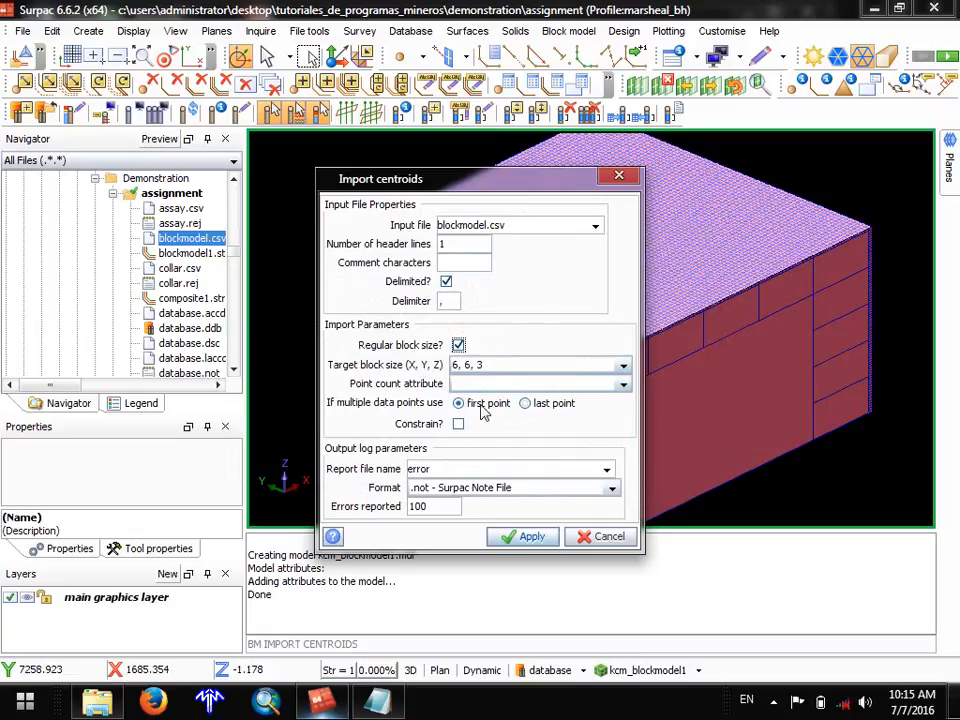
left_click(497, 538)
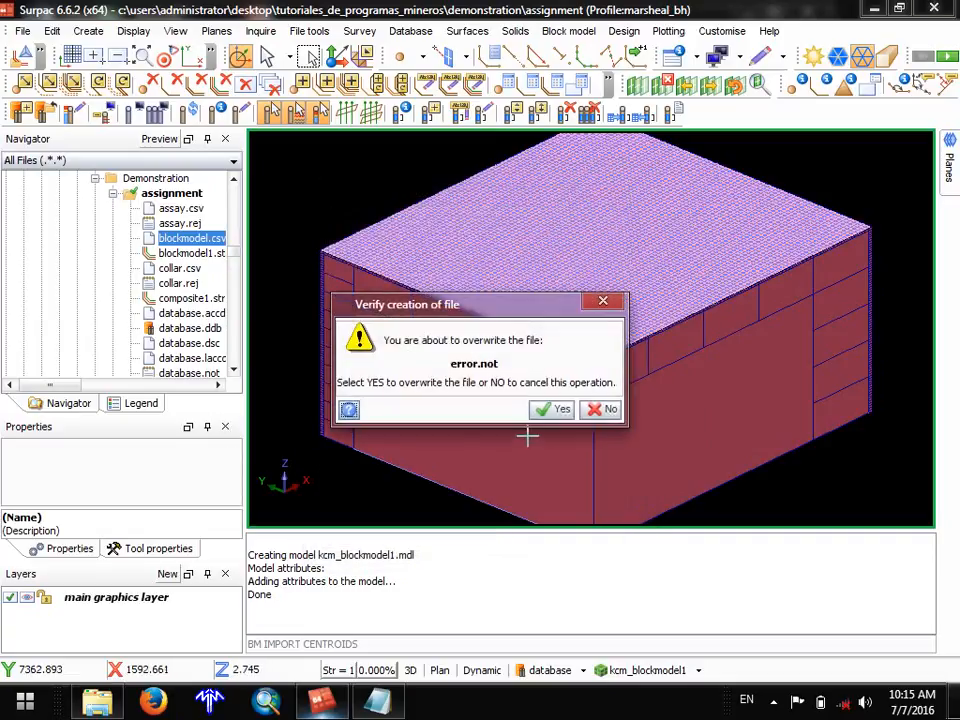
left_click(556, 409)
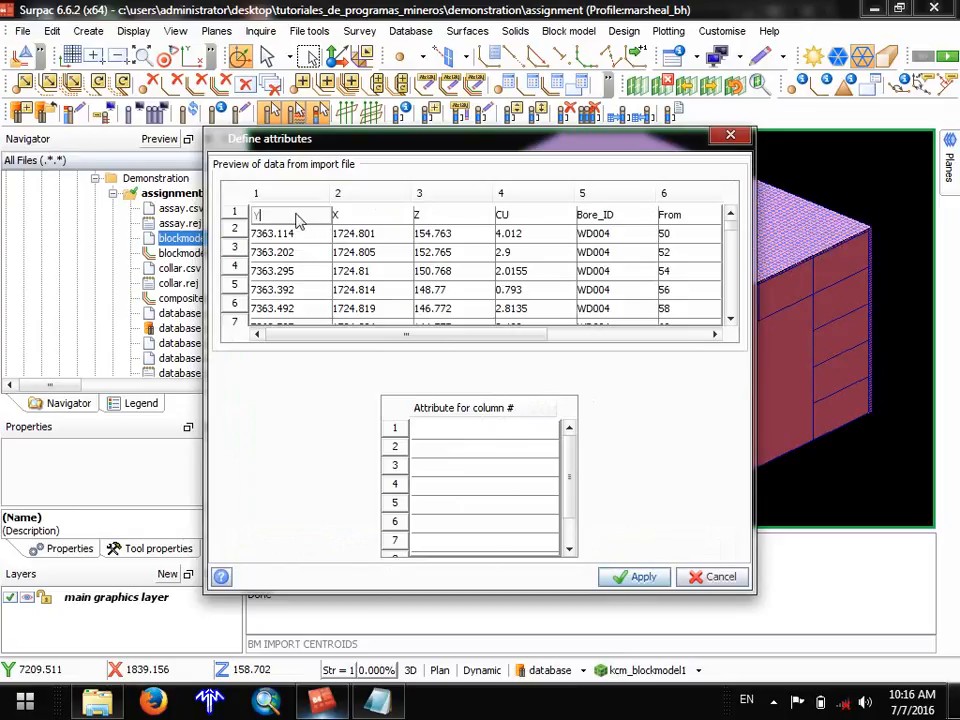
Map import file columns 1, 2 and 3 to the y, x and z coordinates.
left_click(450, 430)
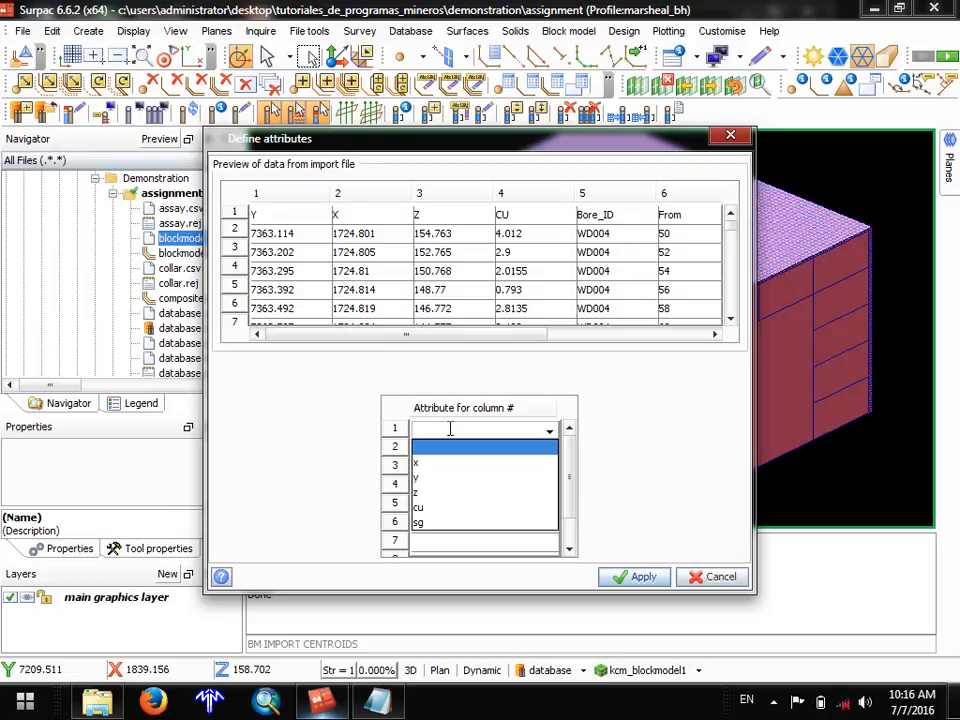
left_click(432, 480)
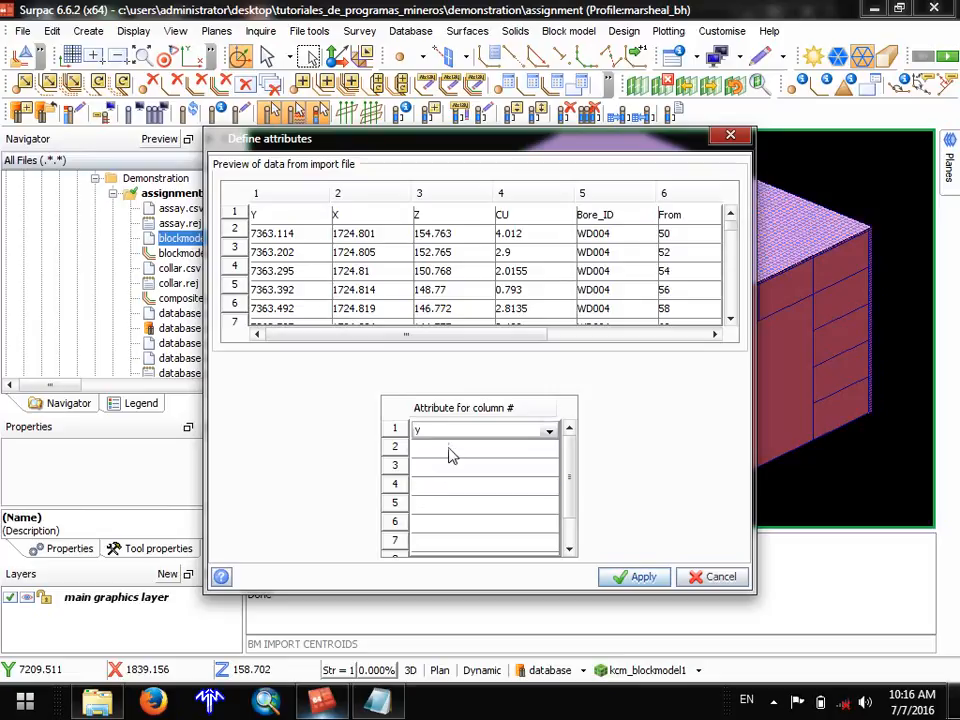
left_click(450, 451)
left_click(549, 451)
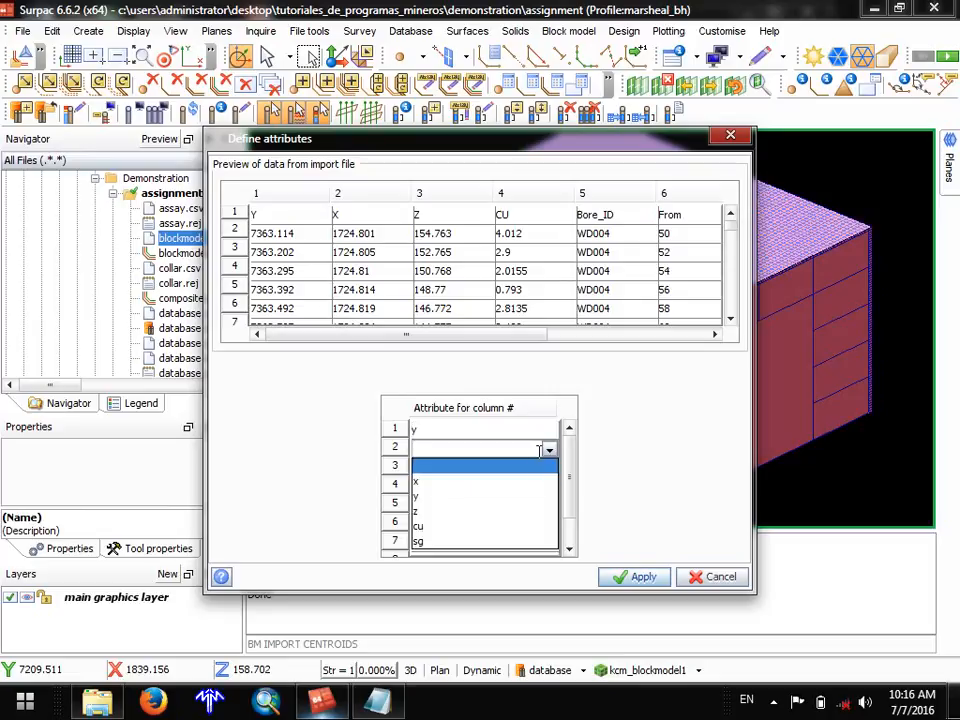
left_click(474, 483)
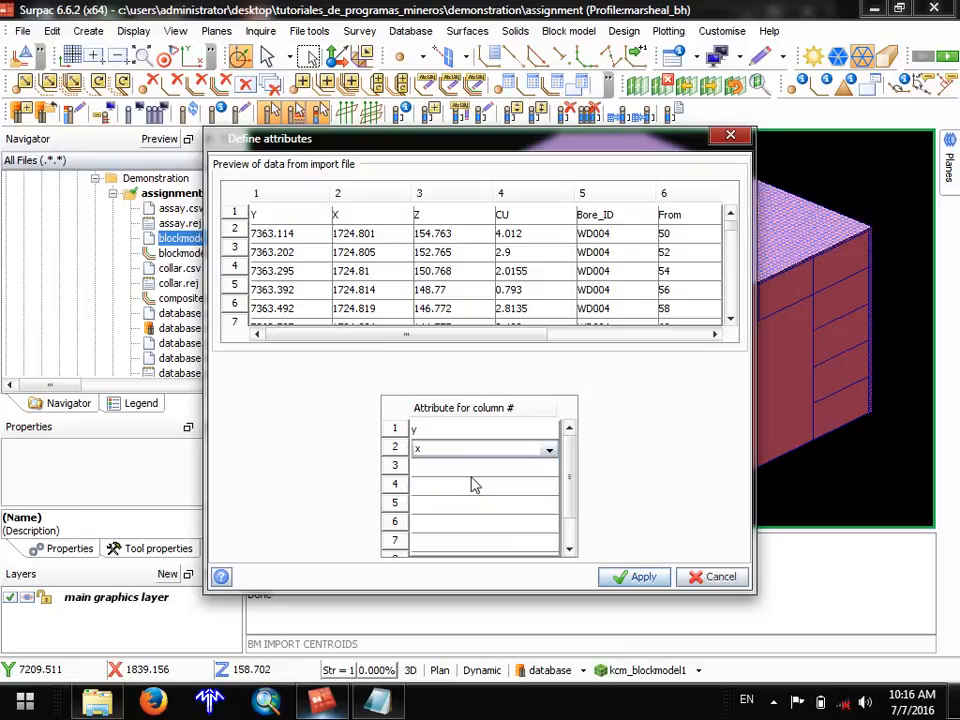
left_click(471, 467)
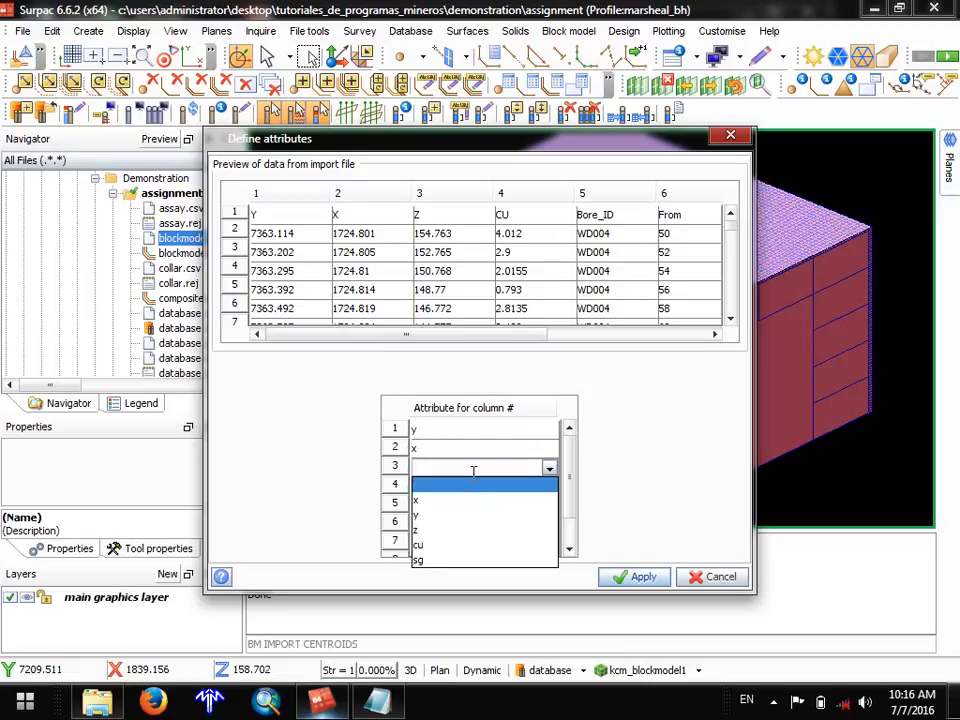
left_click(447, 533)
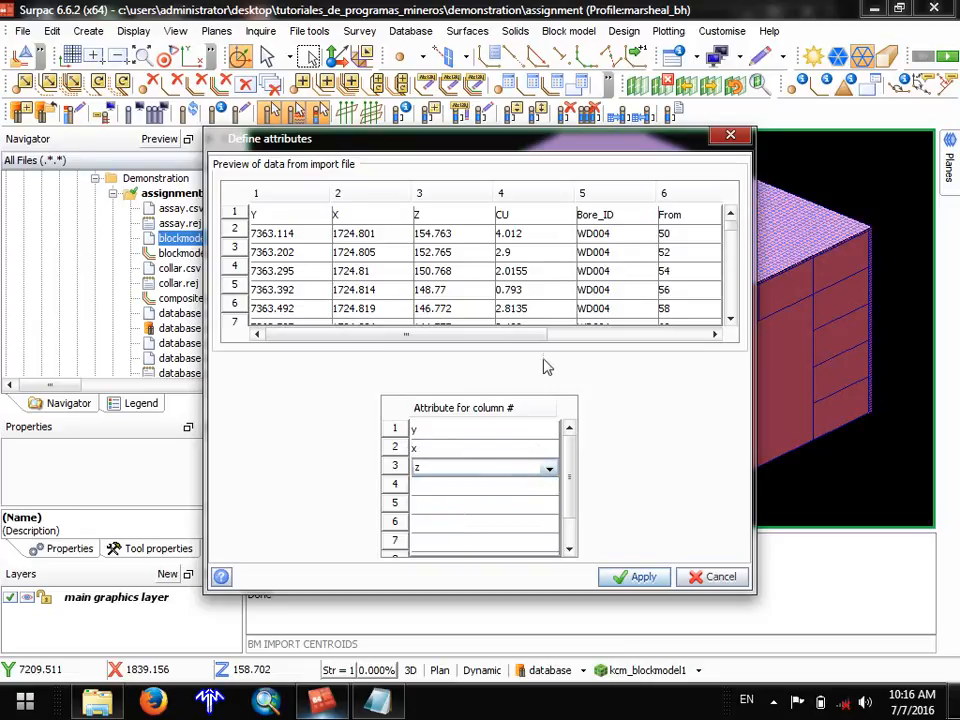
Map column 4 to cu and column 6 to sg, run the centroid import, and close the error.not report.
left_click(489, 487)
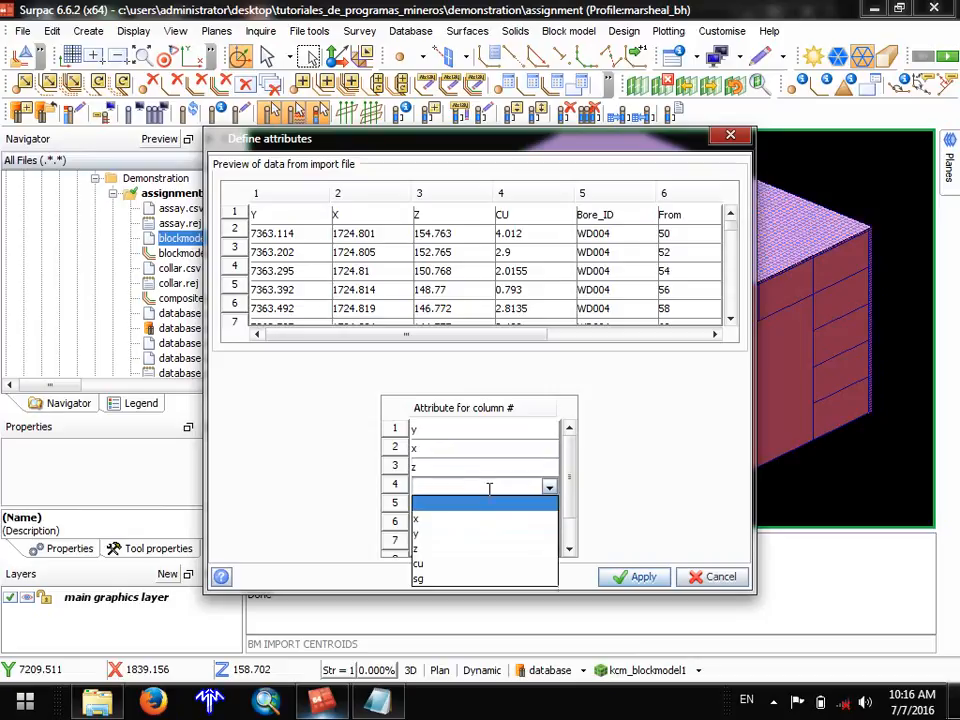
left_click(441, 564)
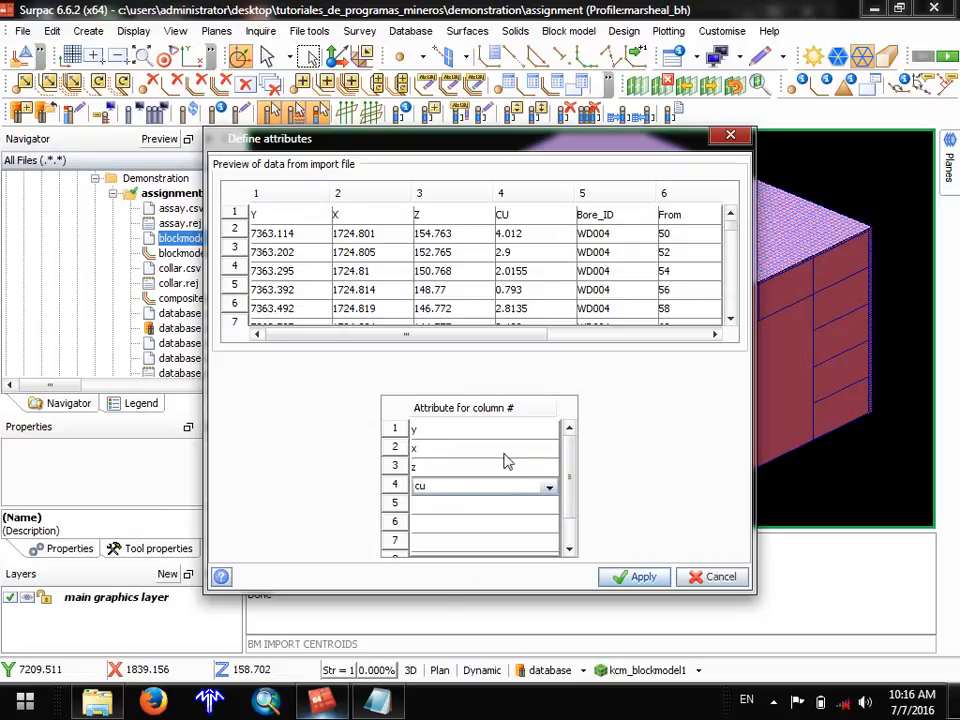
left_click(448, 520)
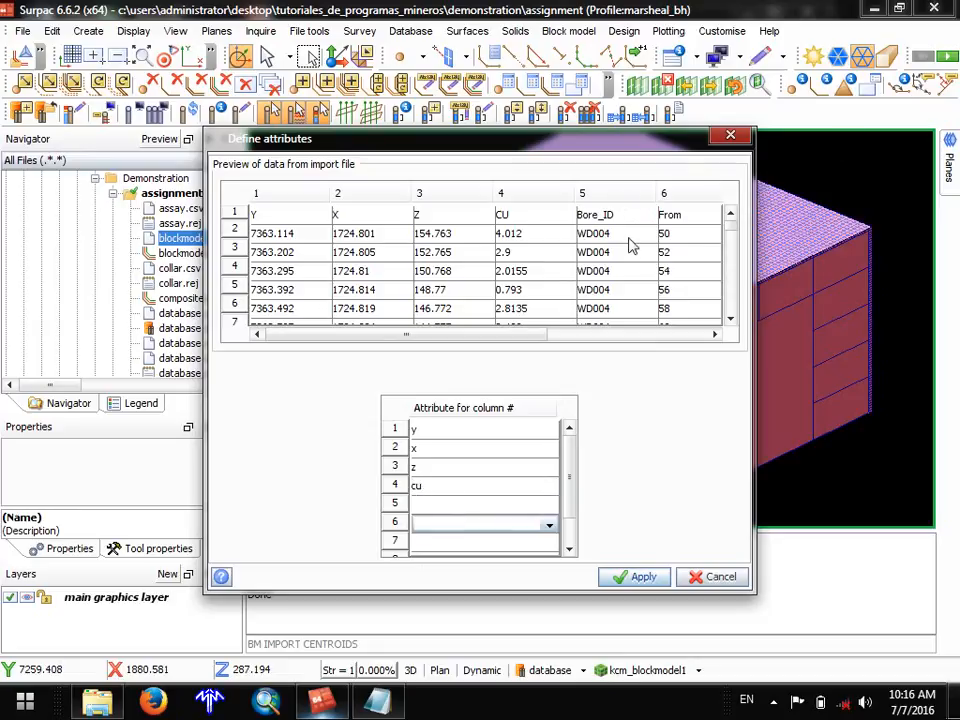
left_click(437, 527)
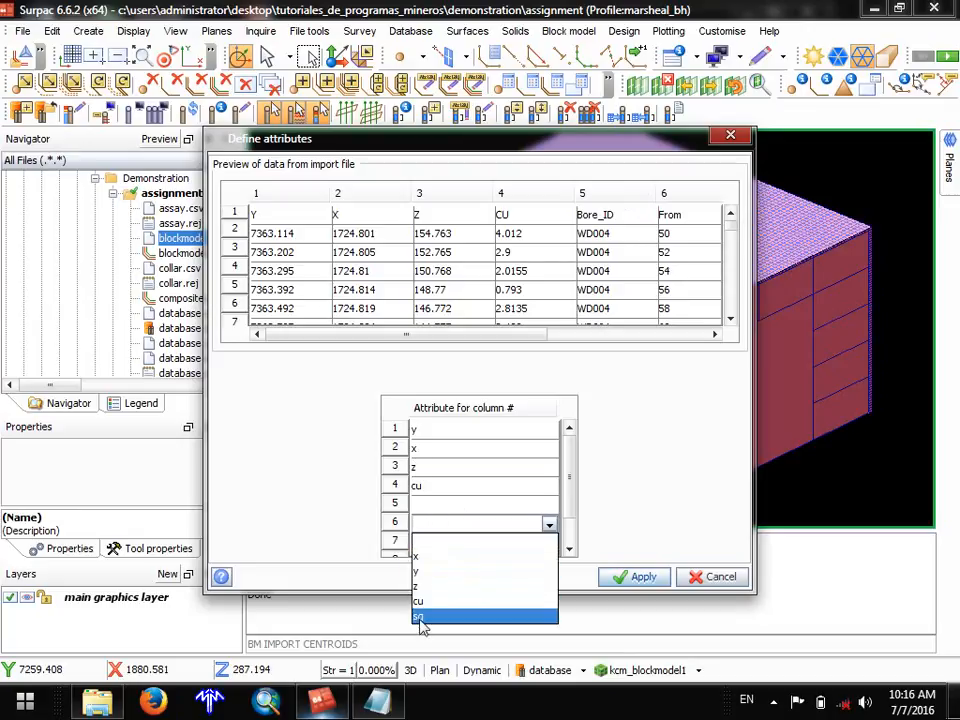
left_click(420, 618)
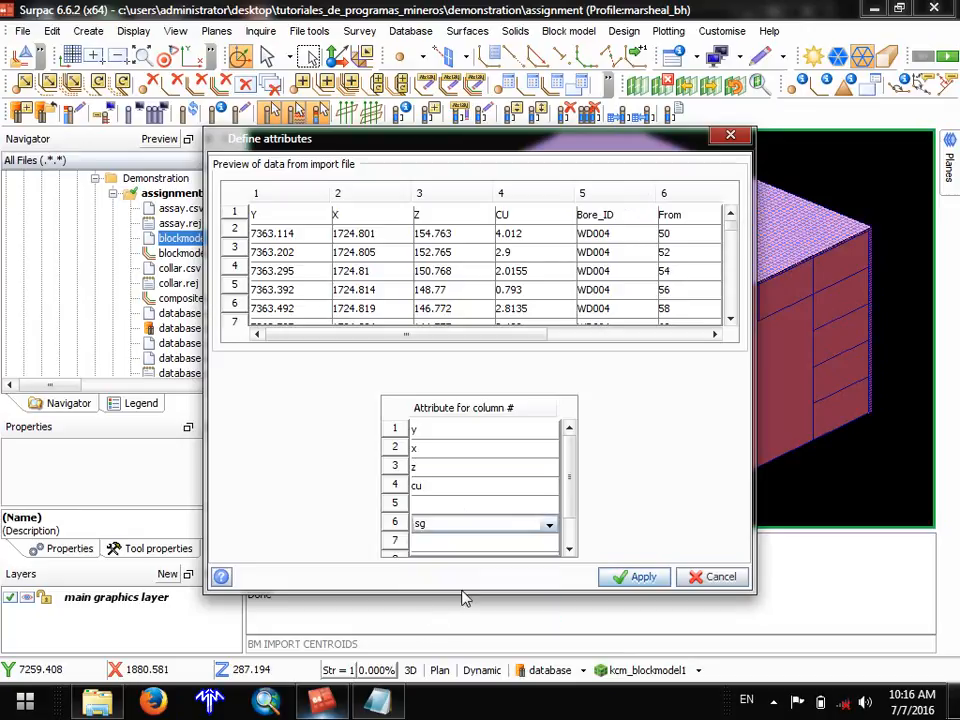
left_click(642, 577)
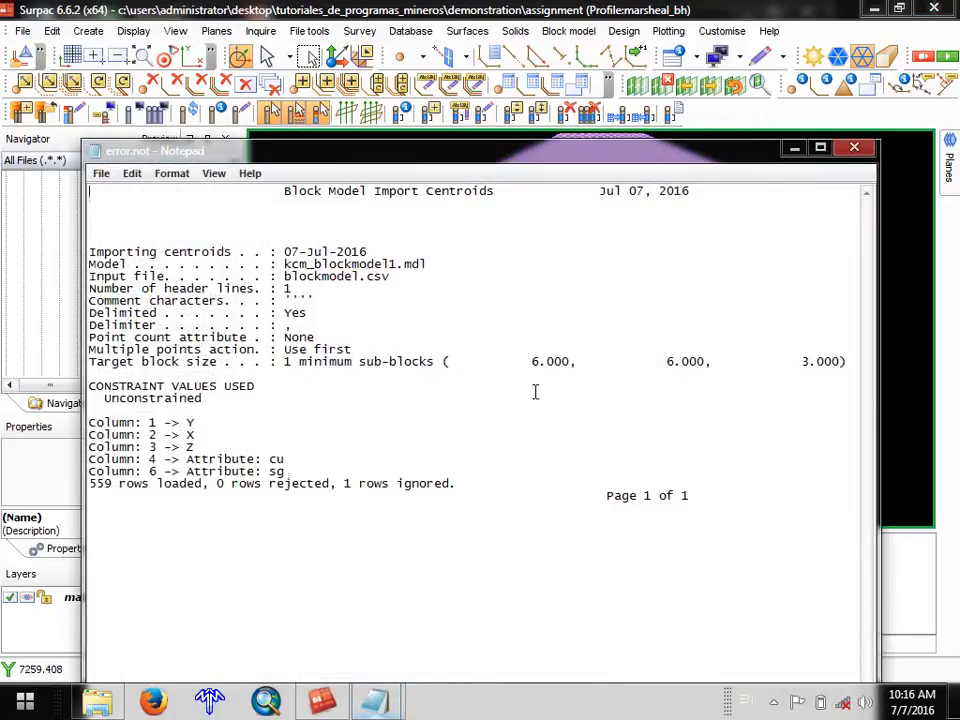
left_click(854, 148)
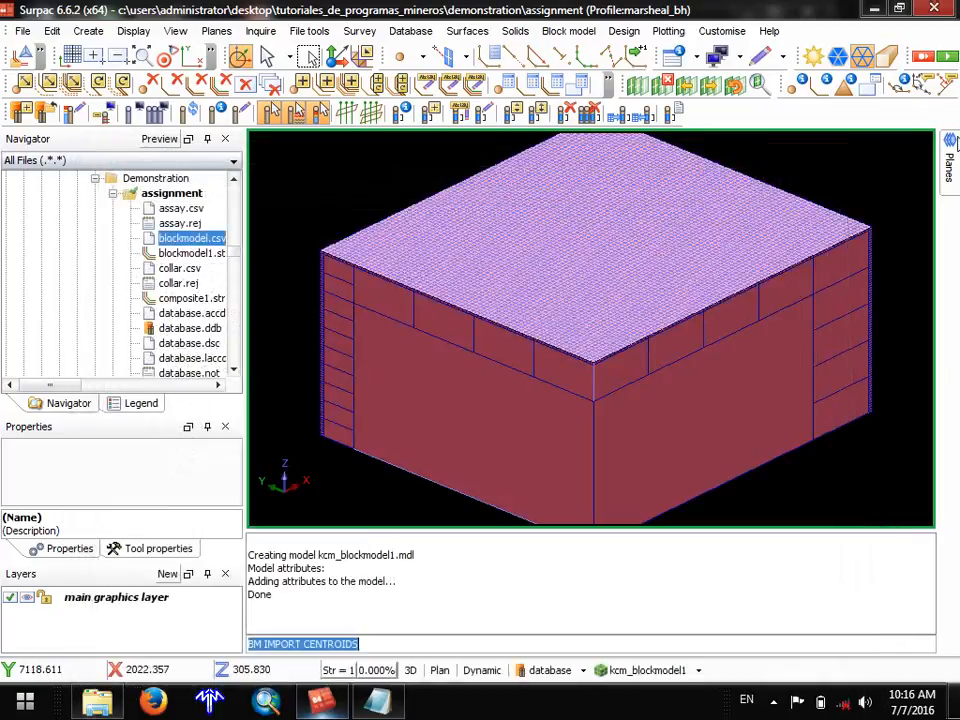
Display the block model toolbar and start a new graphical constraint of type BLOCK.
right_click(906, 42)
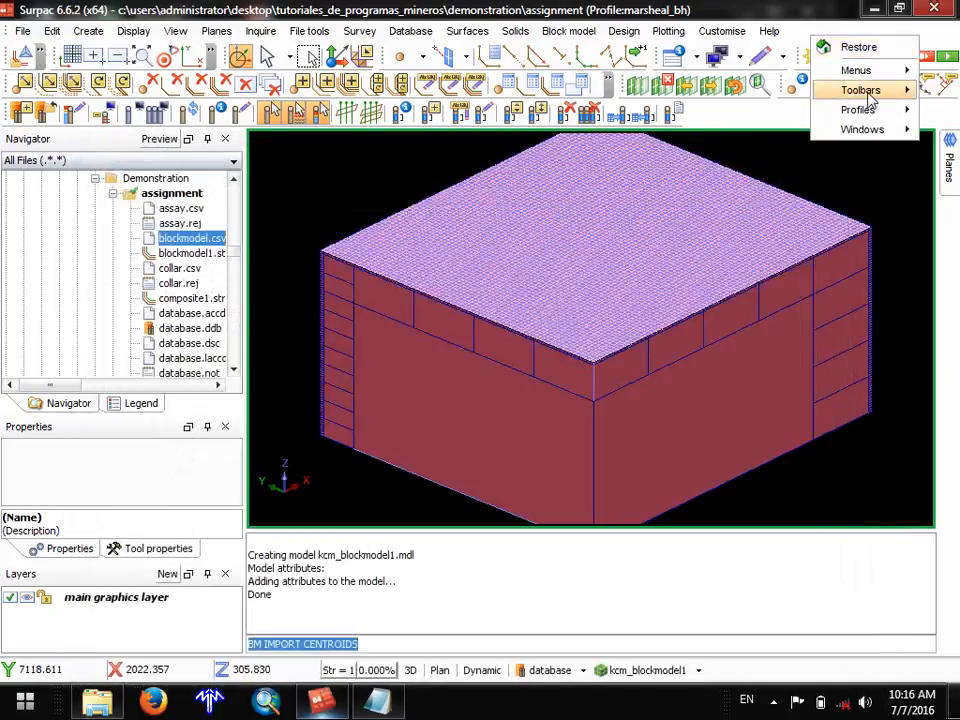
mouse_move(866, 92)
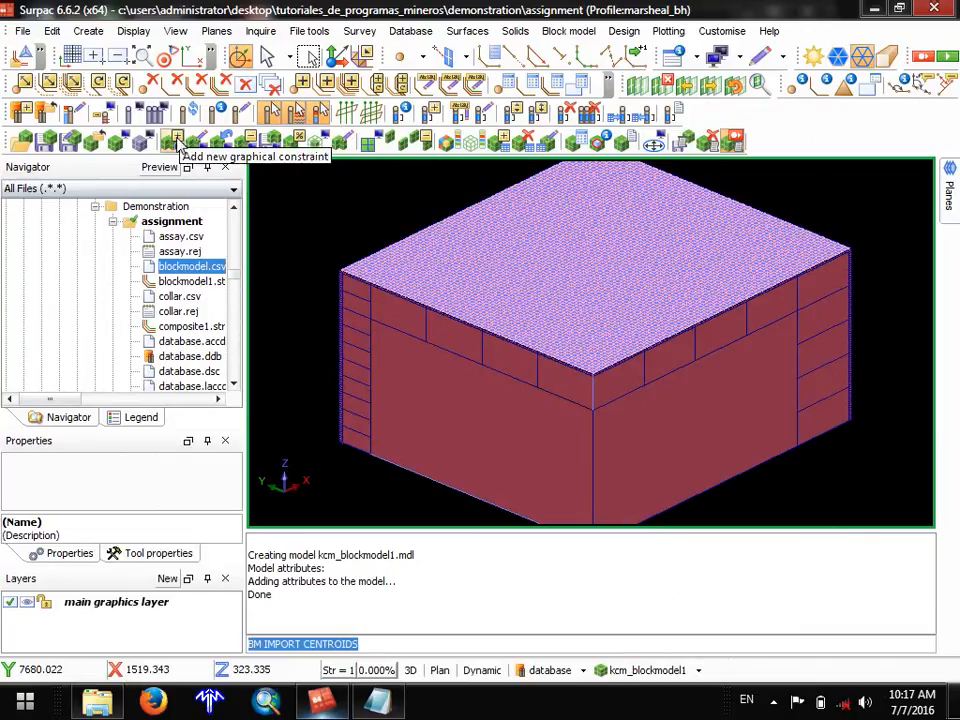
left_click(177, 142)
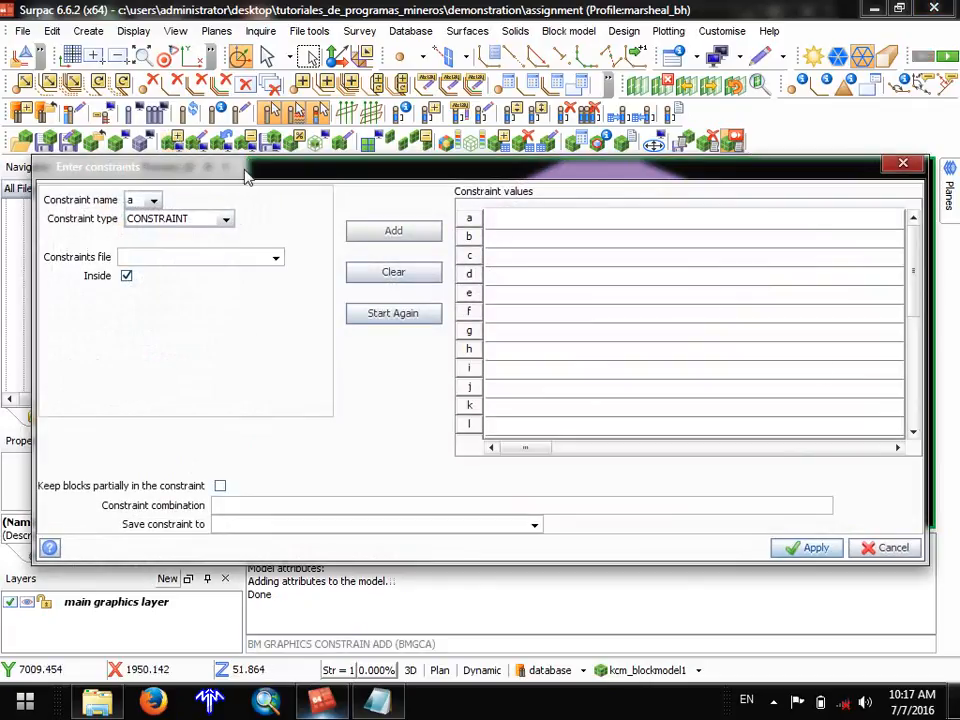
left_click(225, 219)
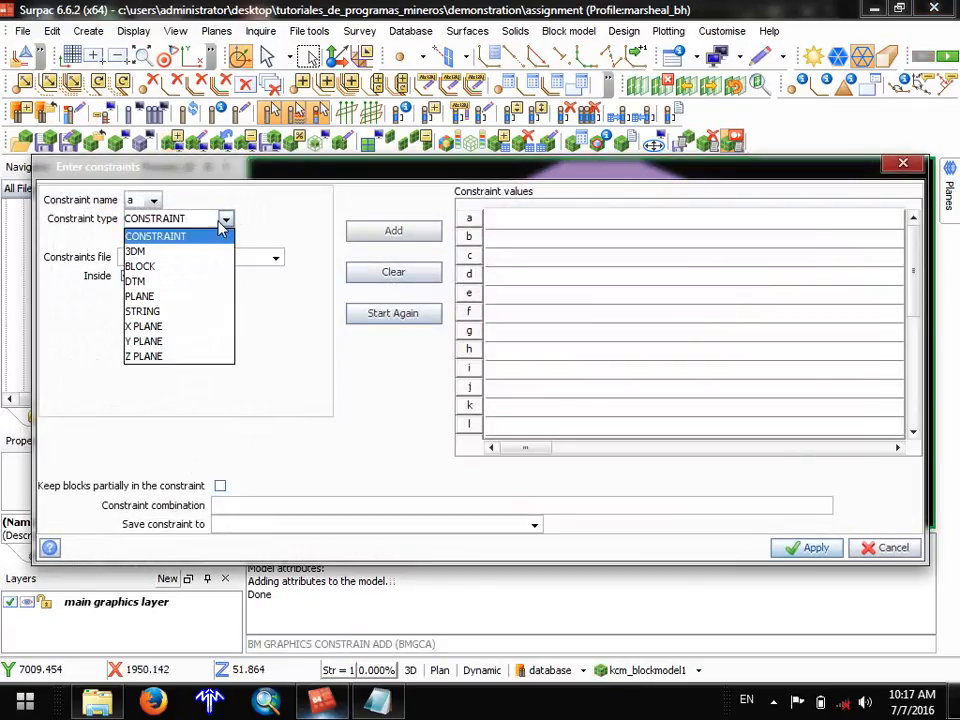
left_click(165, 266)
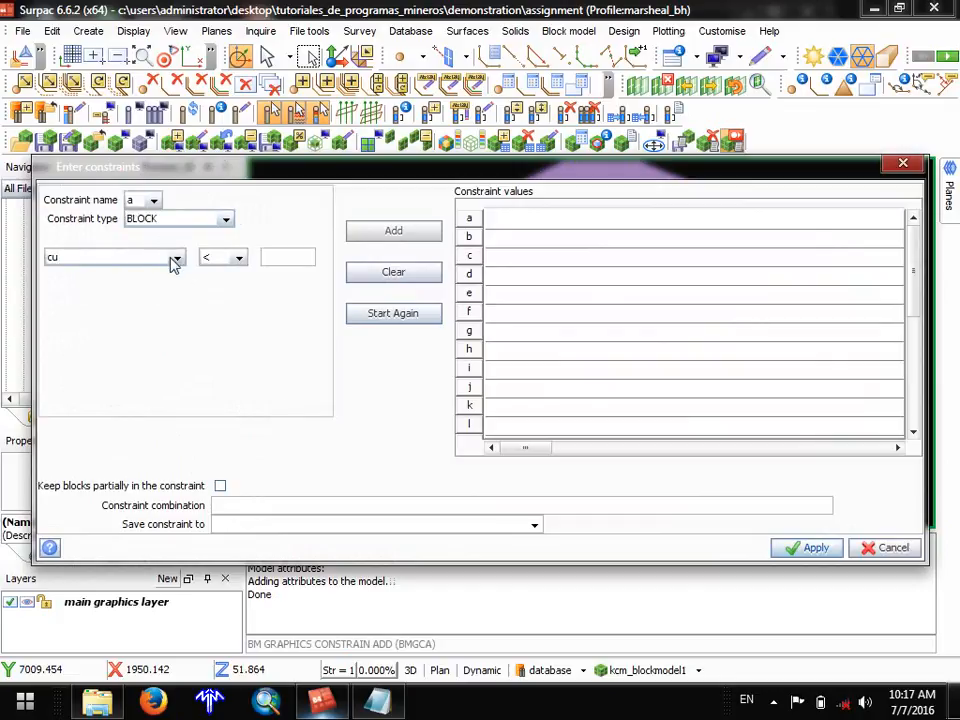
Define the BLOCK constraint as a threshold on the cu attribute and apply it to the displayed model.
left_click(176, 259)
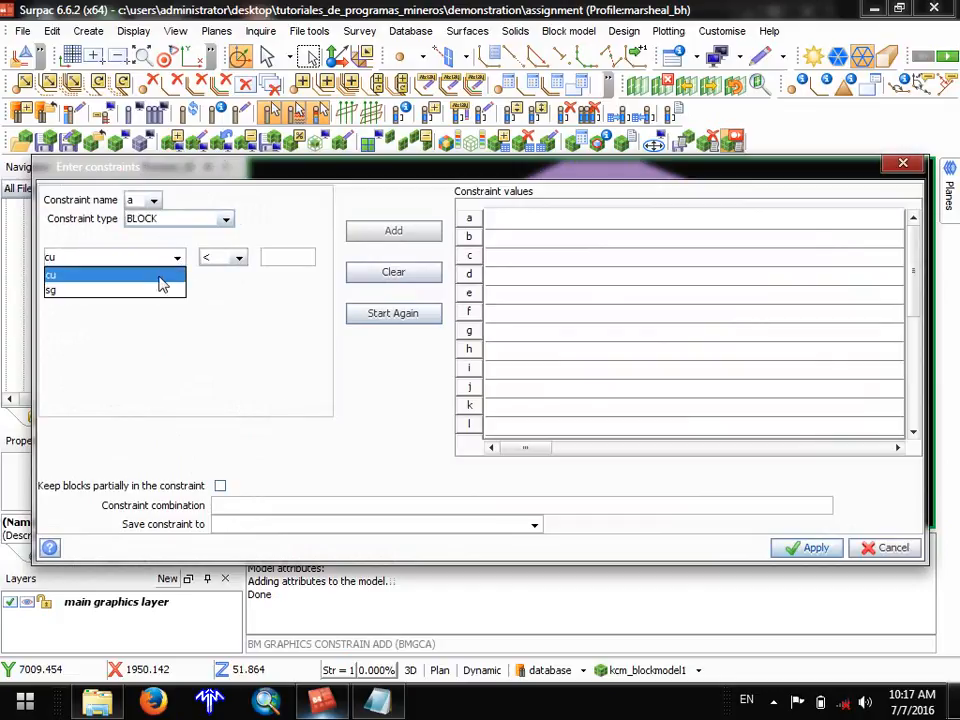
left_click(161, 276)
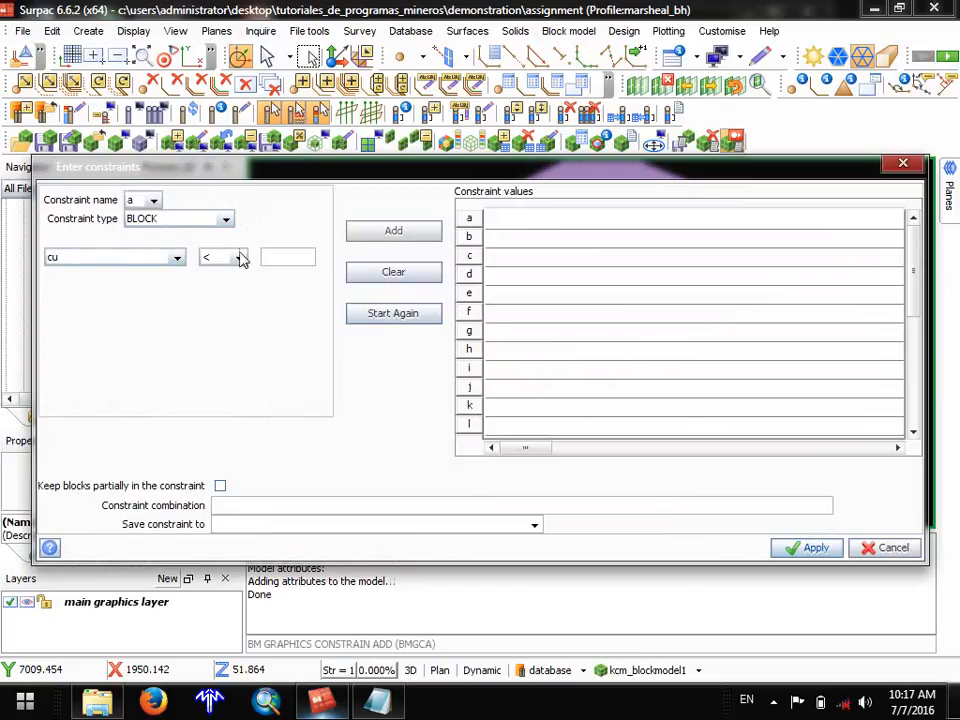
left_click(240, 259)
left_click(229, 290)
left_click(299, 258)
type("1")
key("BackSpace")
left_click(390, 238)
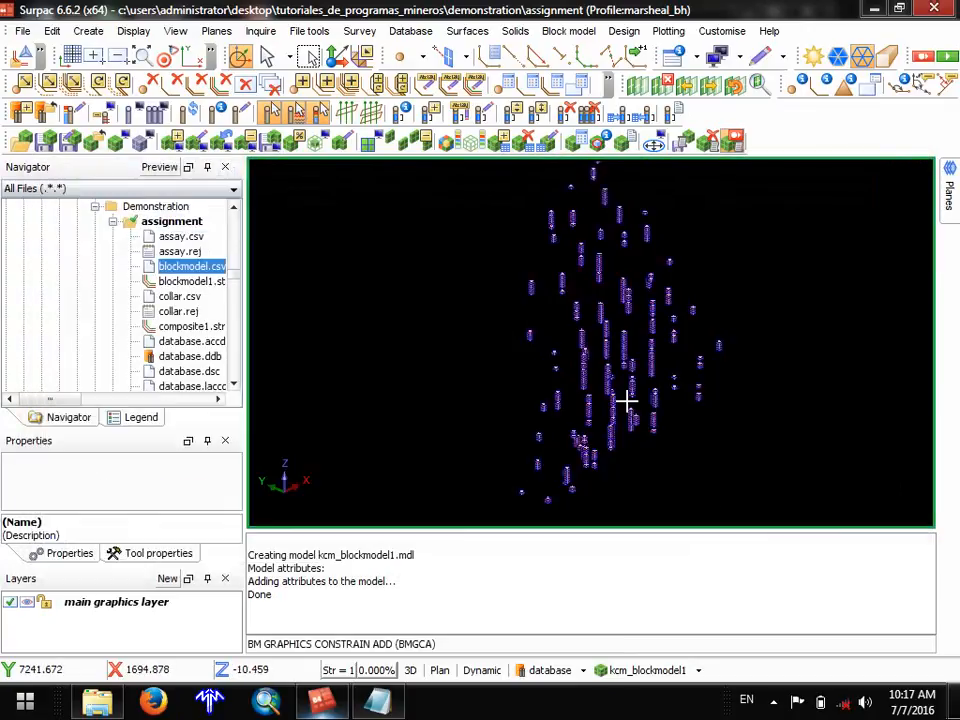
Examine the constrained blocks from several angles, both close up and as a whole.
mouse_move(626, 401)
left_mouse_down()
mouse_move(598, 371)
mouse_move(544, 381)
mouse_move(630, 405)
mouse_move(660, 377)
mouse_move(643, 317)
left_mouse_up()
scroll(630, 328, "up", 4)
middle_click_drag(609, 268, 594, 317)
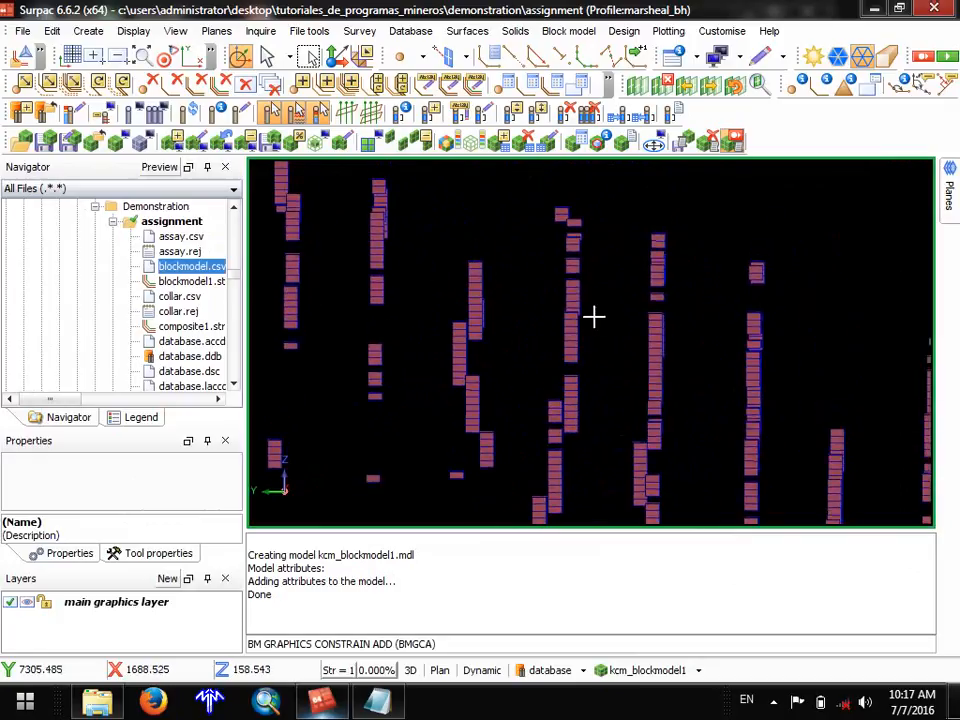
scroll(555, 403, "down", 3)
left_click_drag(555, 403, 508, 405)
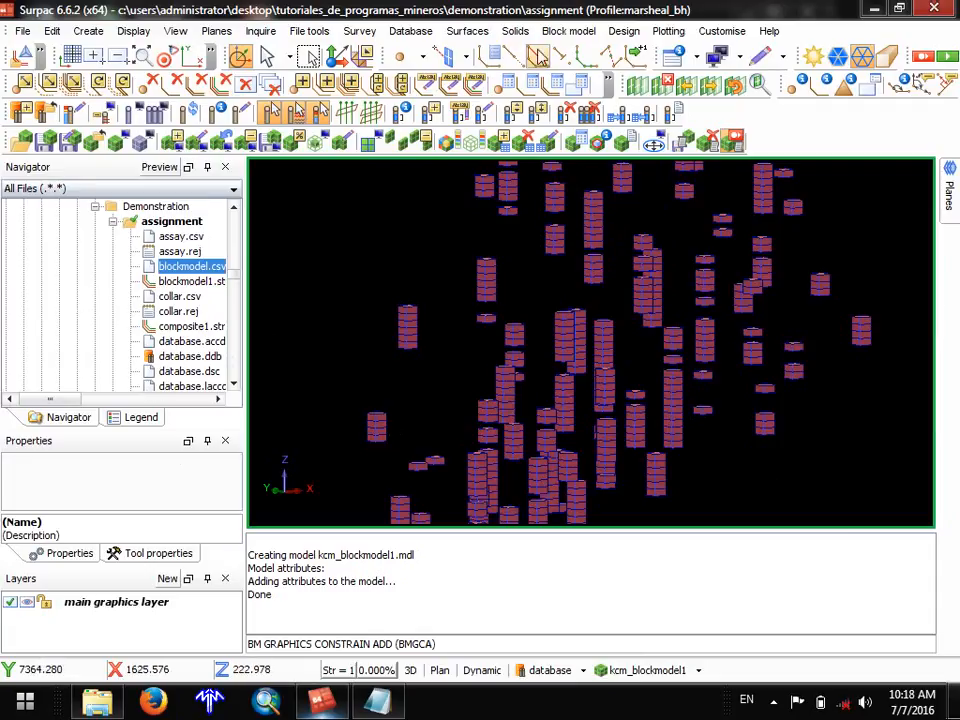
left_click(558, 35)
mouse_move(572, 82)
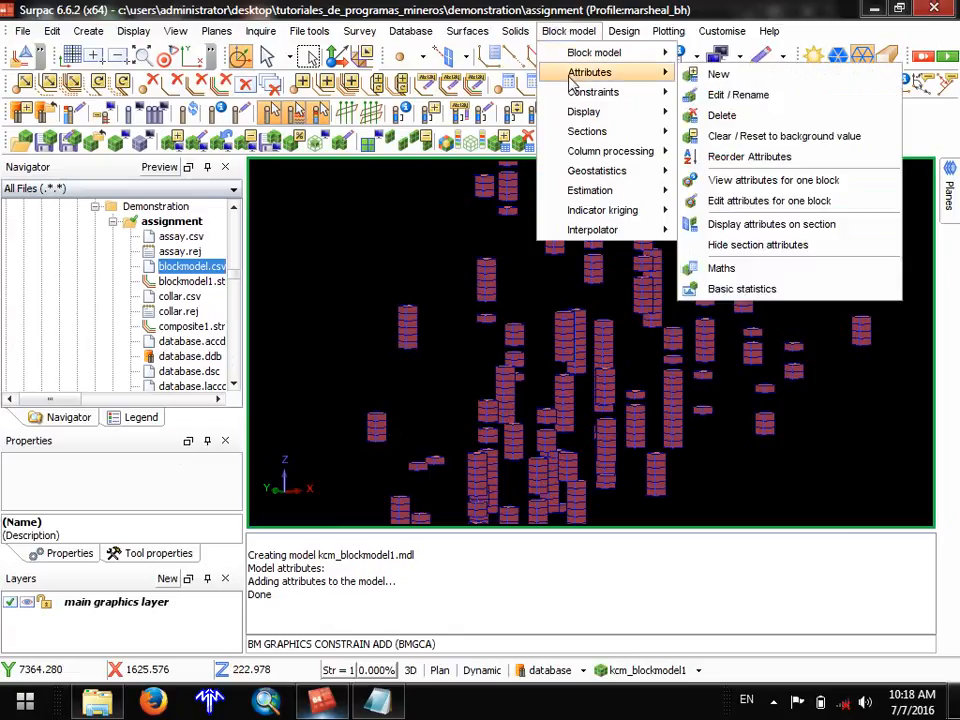
mouse_move(605, 200)
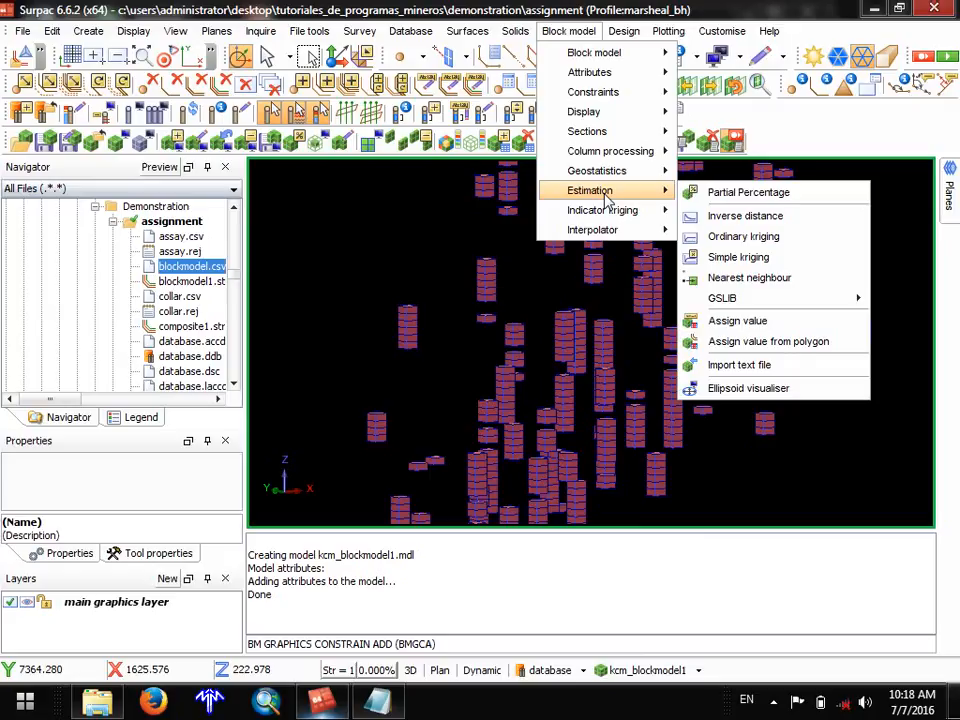
left_click(837, 7)
Identify the centroid, size and attribute values of a single block in the constrained model, and close the block attributes.
scroll(613, 283, "down", 5)
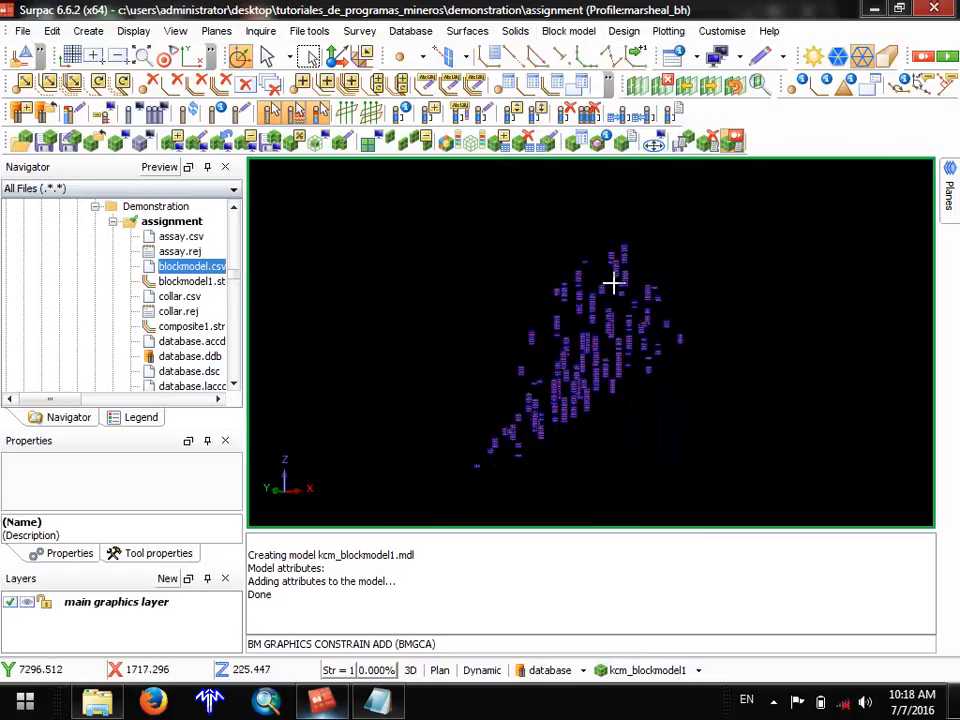
scroll(583, 300, "up", 10)
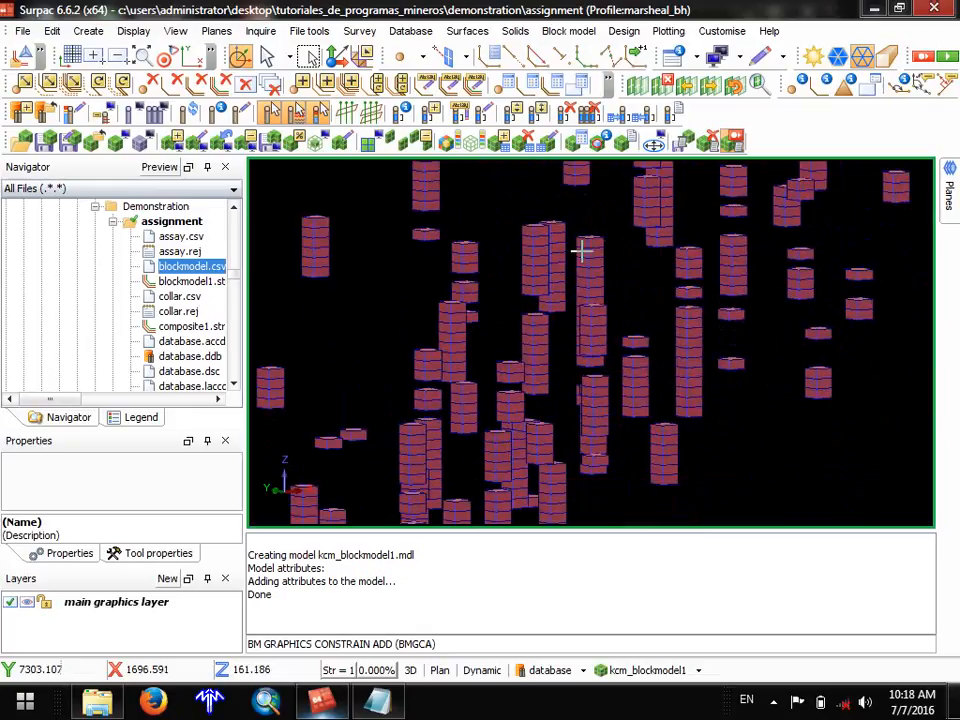
scroll(583, 250, "up", 4)
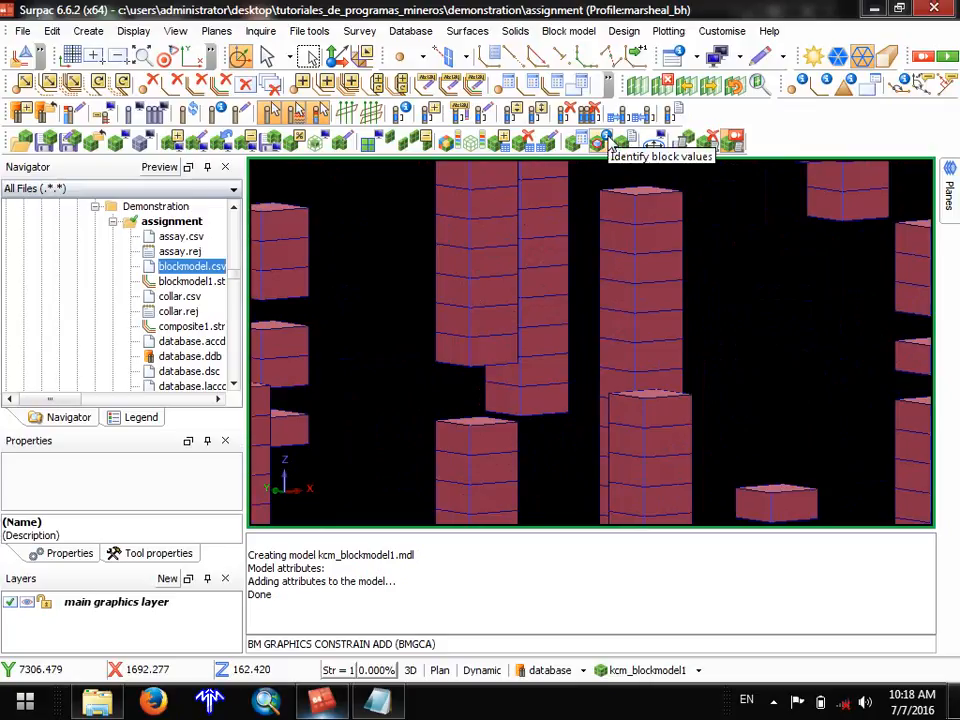
left_click(604, 140)
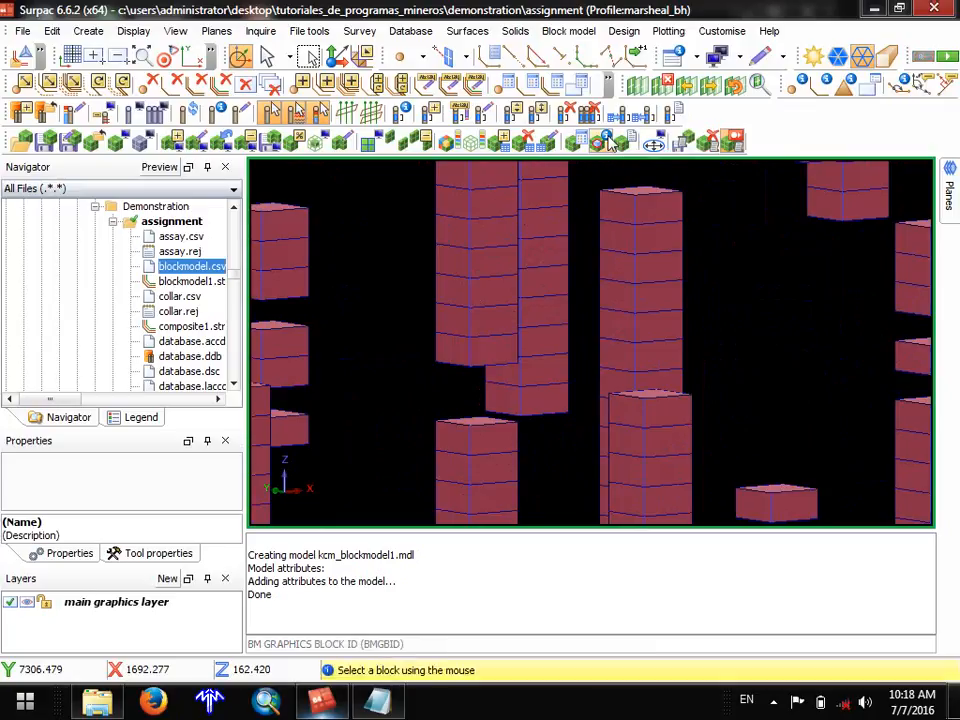
left_click(498, 342)
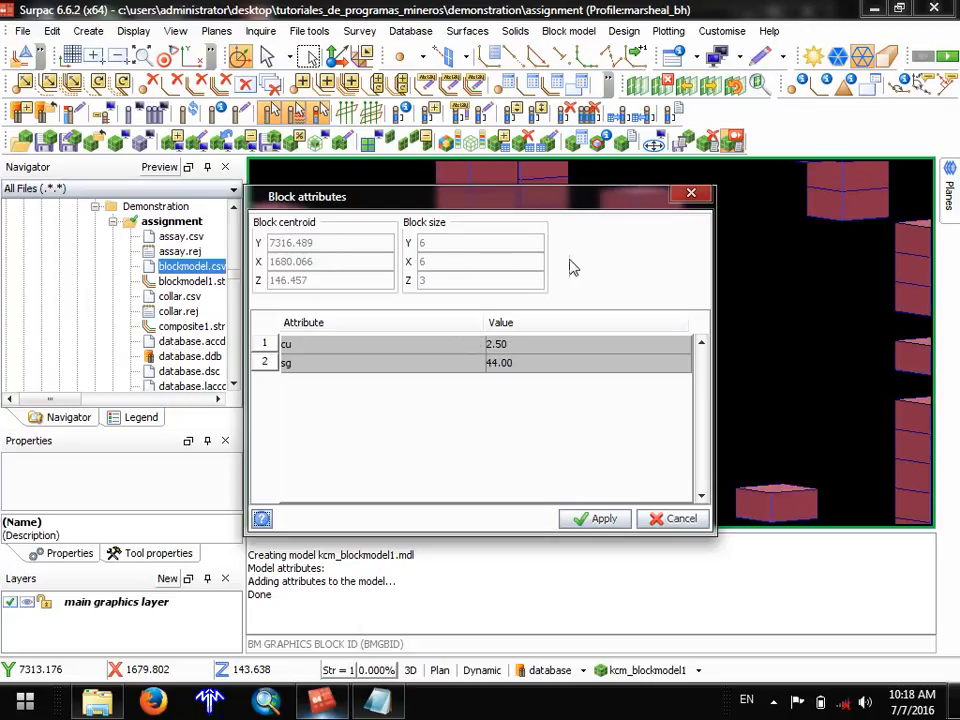
left_click(689, 194)
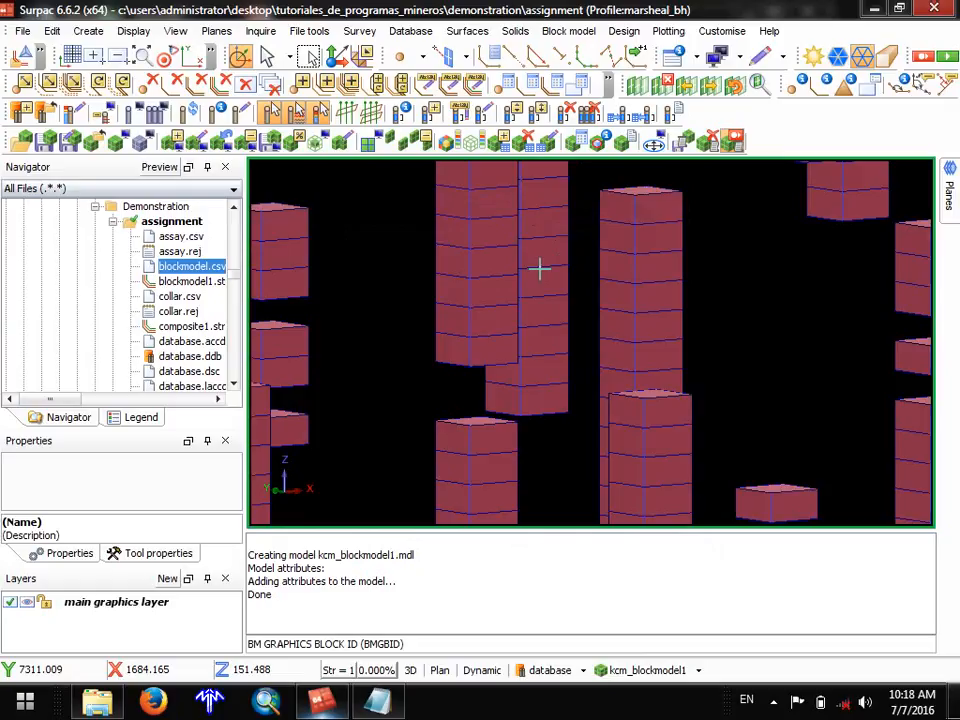
scroll(543, 285, "down", 5)
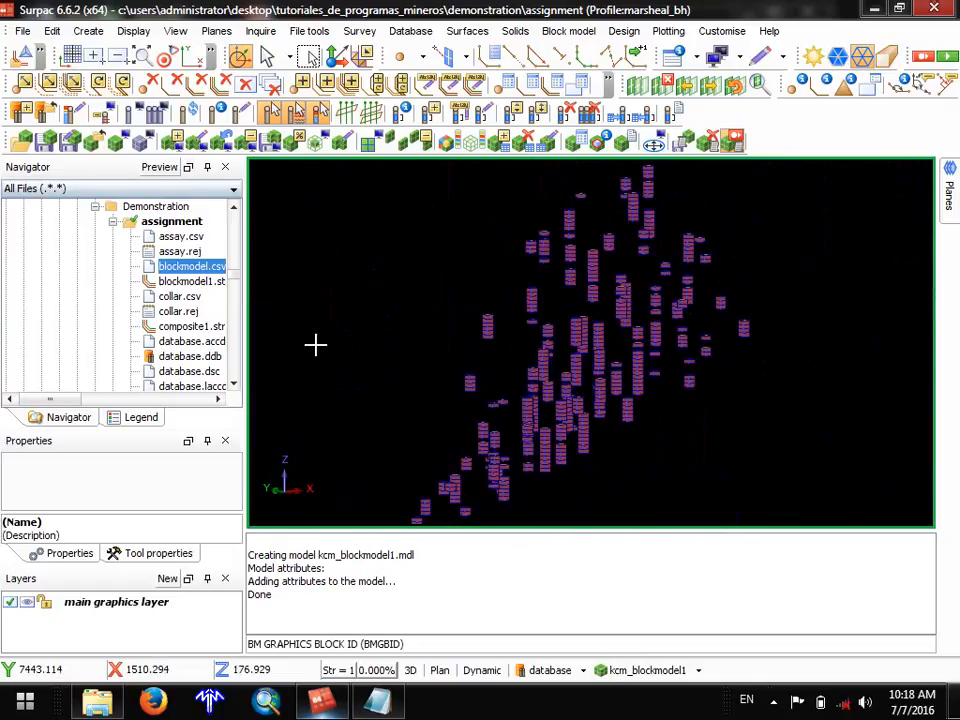
Add a BLOCK constraint of cu >= 0 and apply it to the displayed block model.
left_click(651, 676)
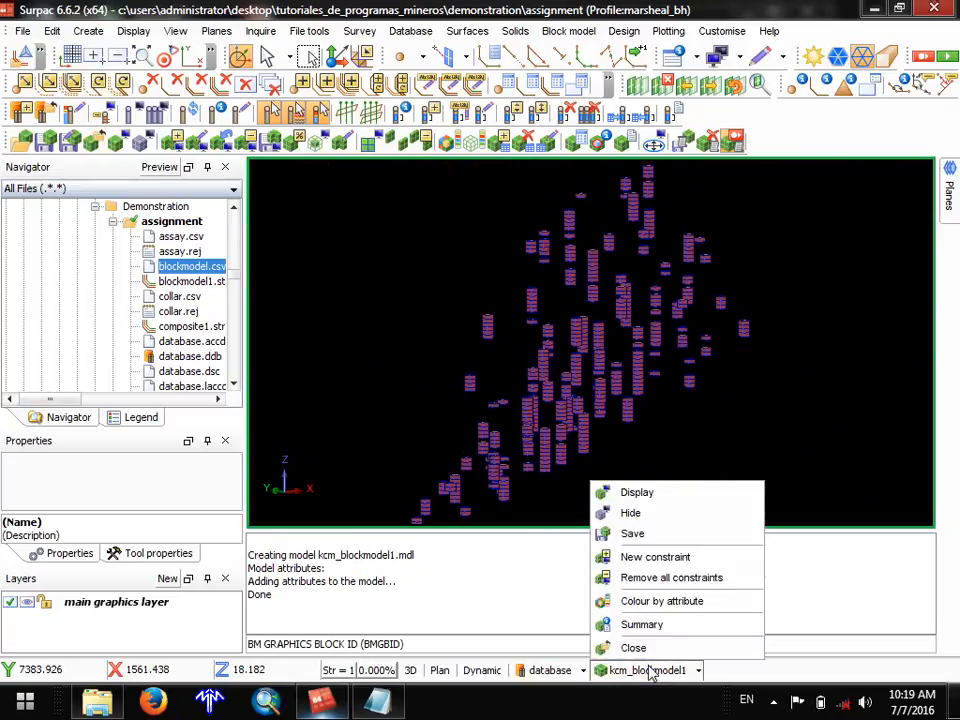
left_click(419, 10)
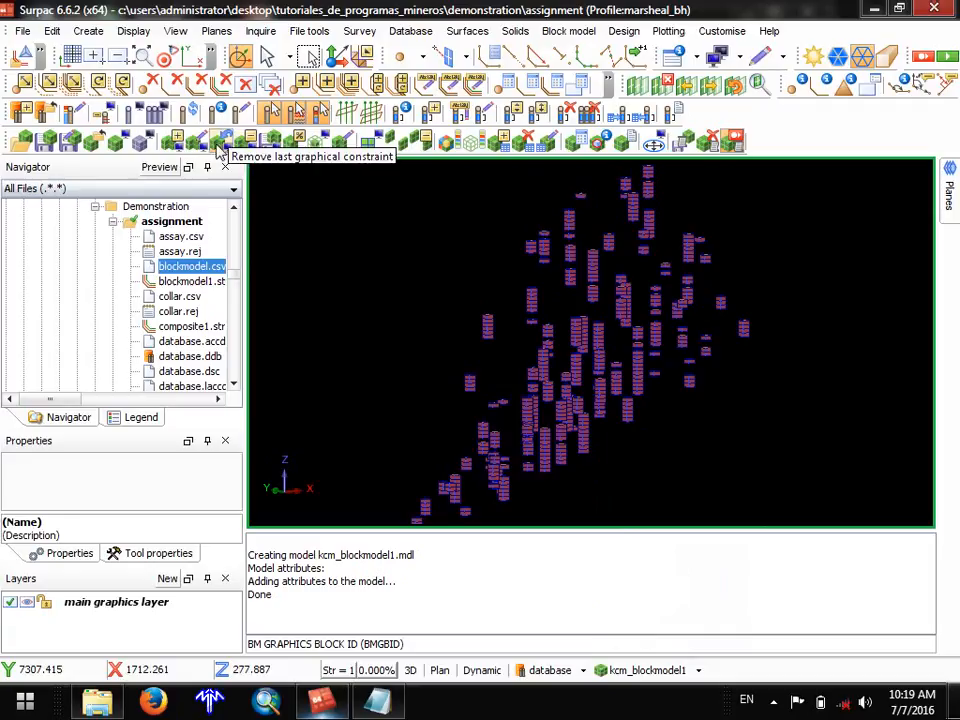
left_click(177, 140)
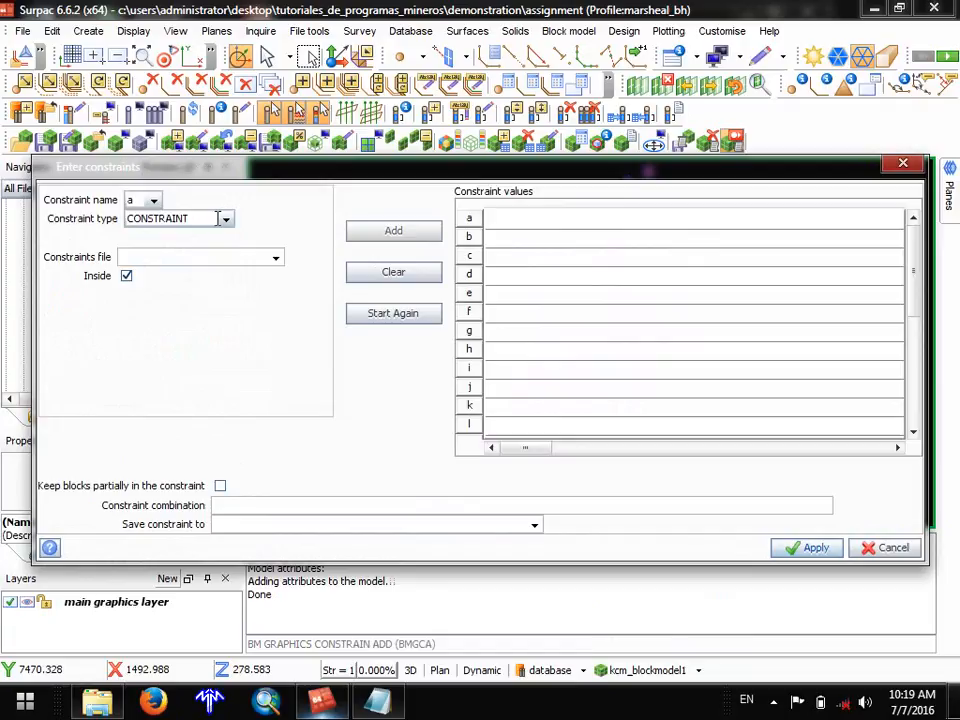
left_click(225, 218)
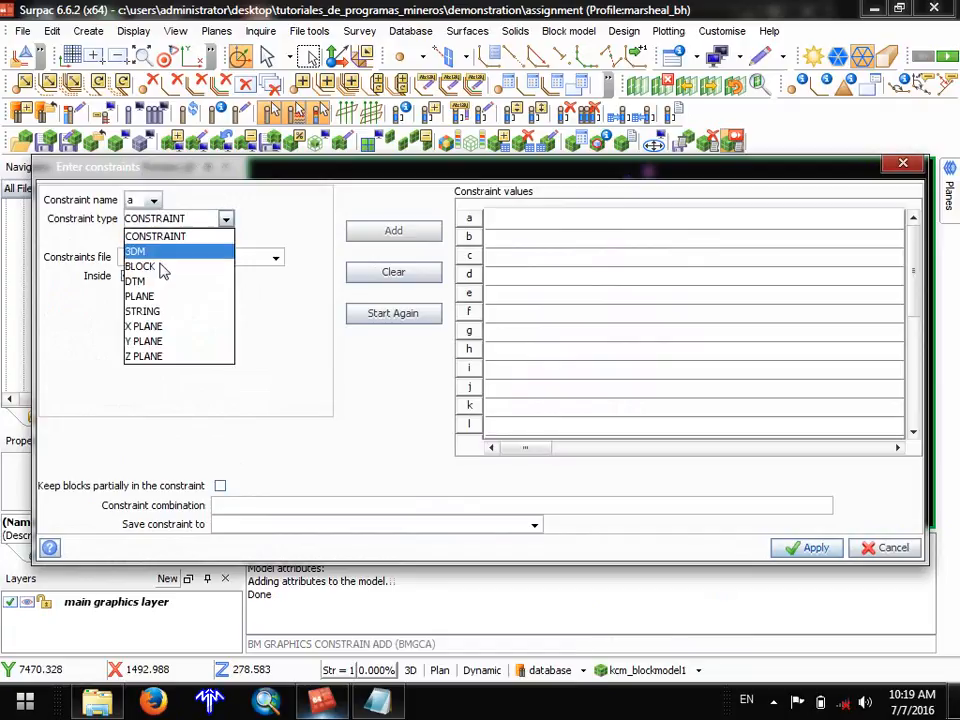
left_click(160, 266)
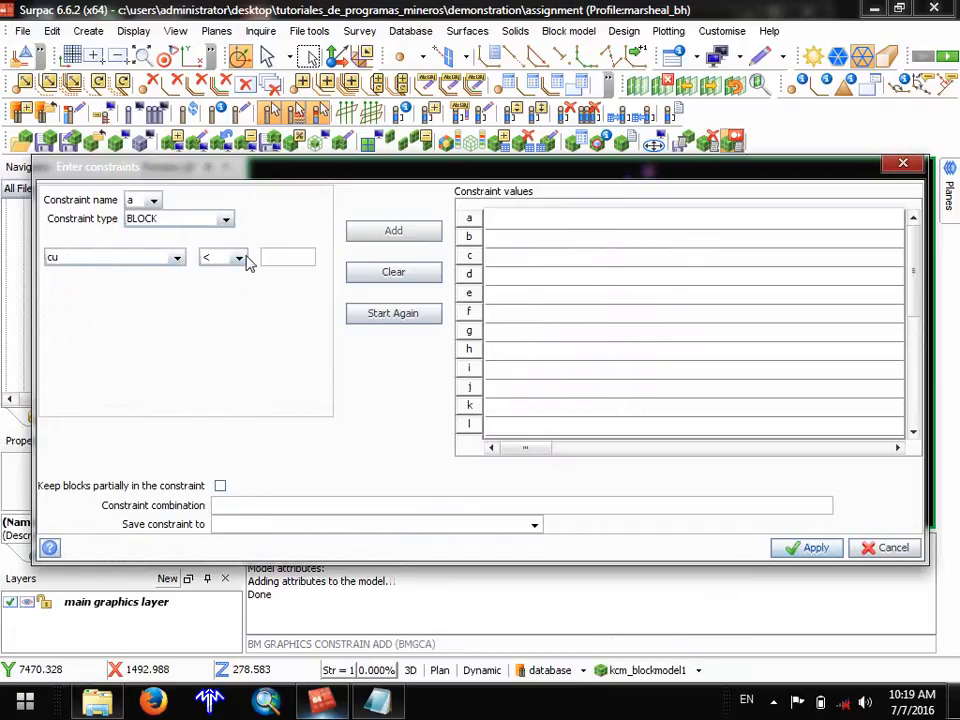
left_click(246, 260)
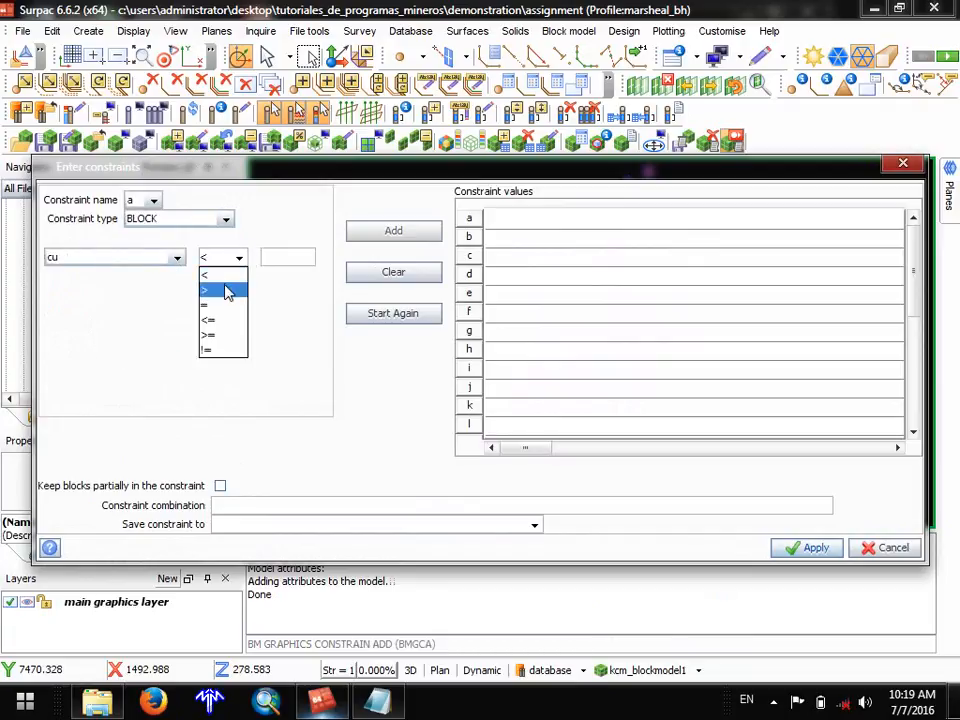
left_click(222, 305)
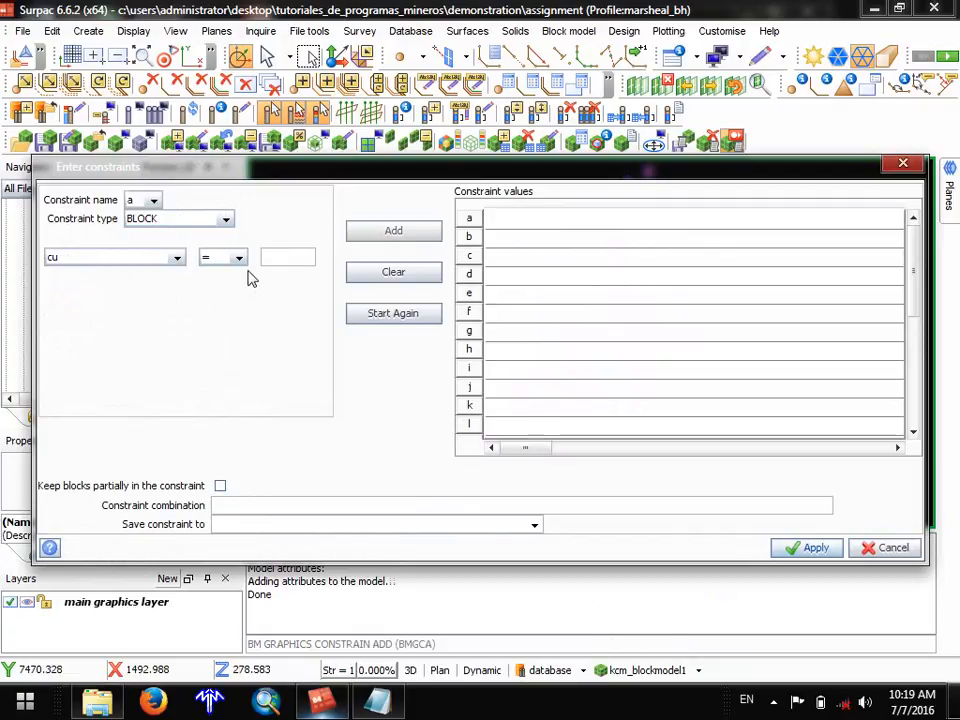
left_click(241, 259)
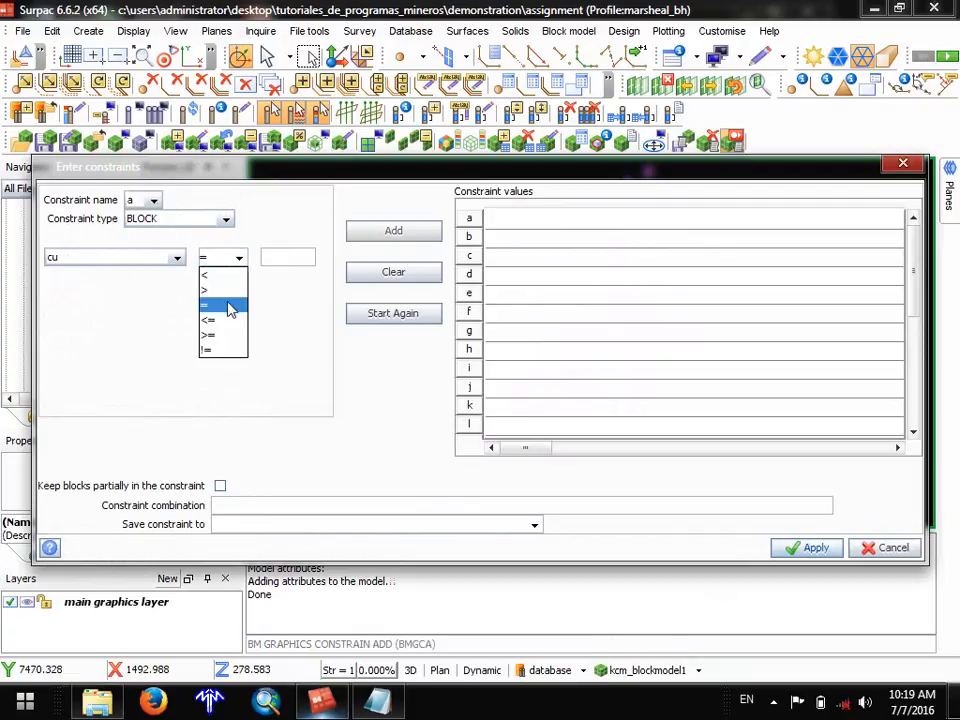
left_click(226, 335)
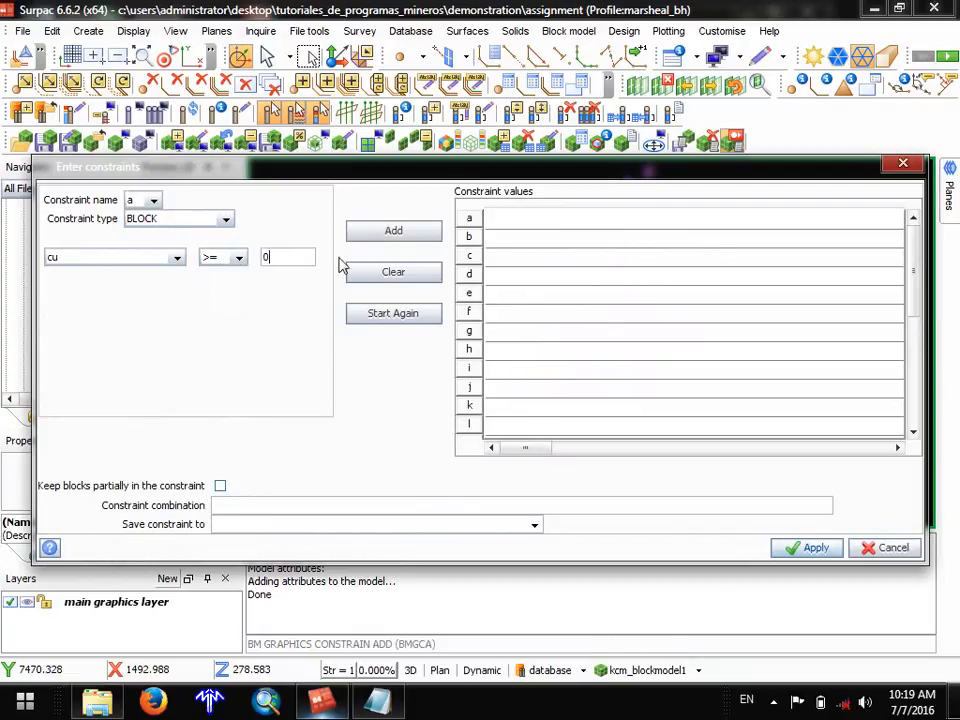
left_click(385, 234)
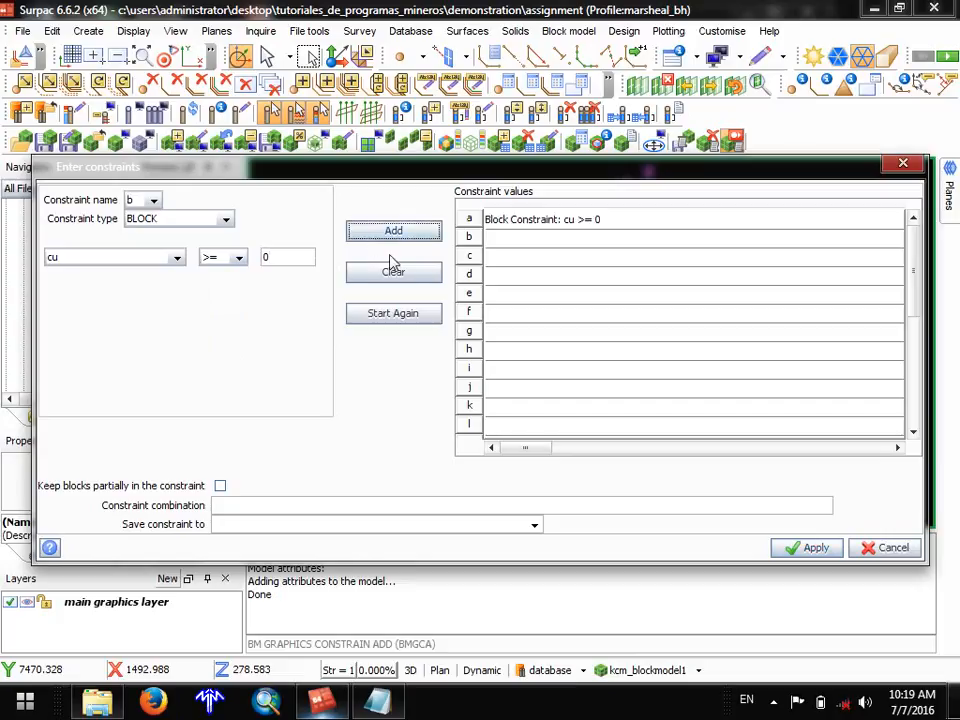
left_click(800, 552)
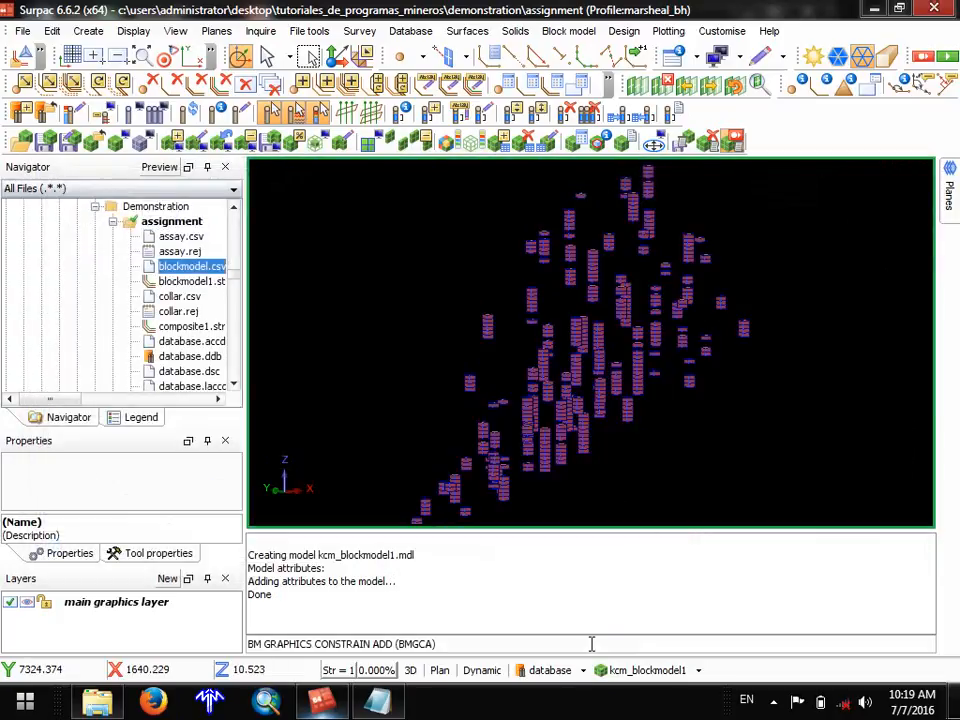
Remove all graphical constraints from kcm_blockmodel1 and view the full block model from above at an angle.
left_click(615, 670)
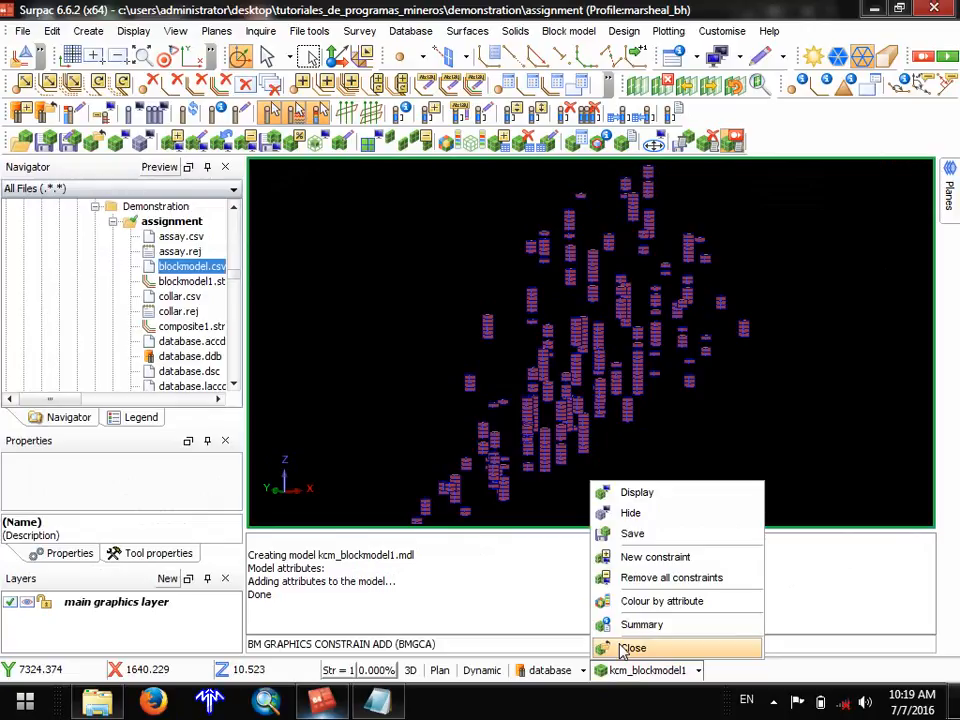
left_click(640, 577)
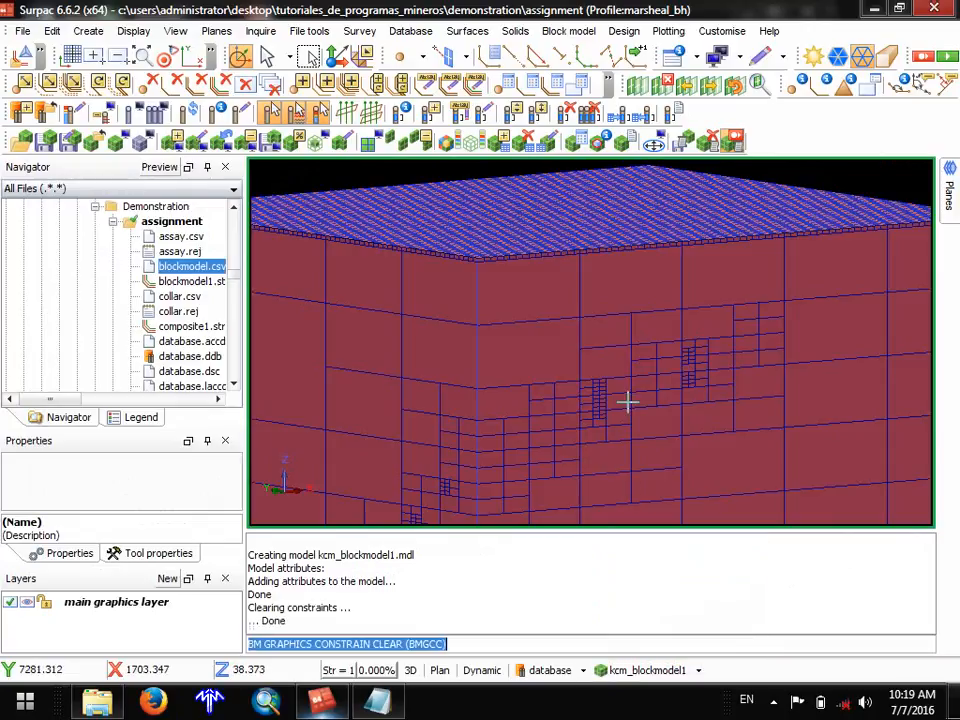
left_click_drag(546, 375, 546, 396)
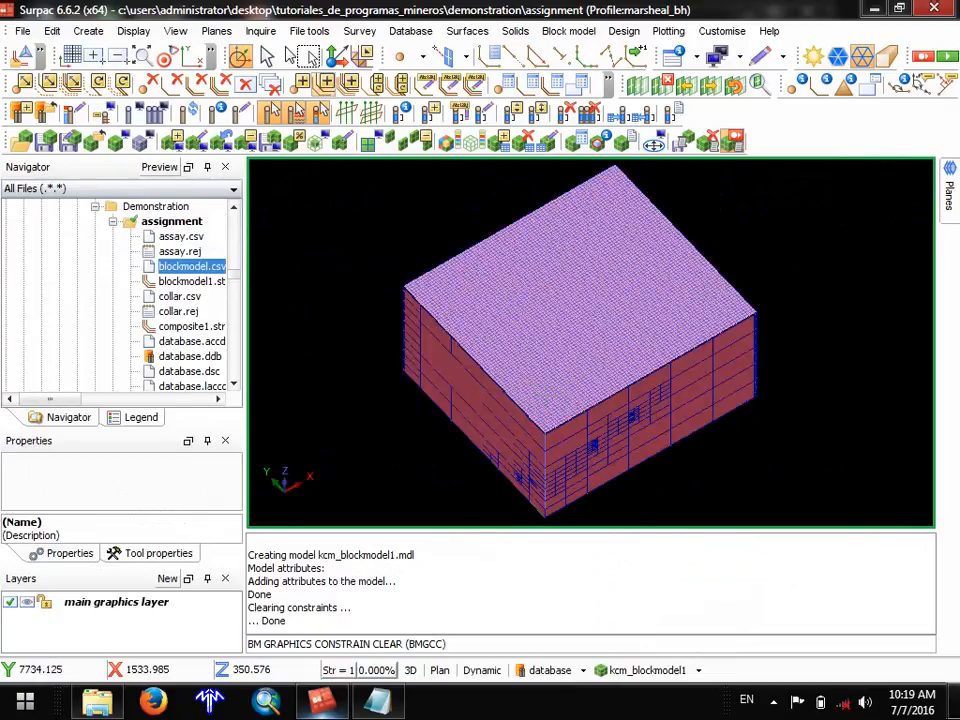
Save the block model kcm_blockmodel1 and clear the message log.
left_click(22, 31)
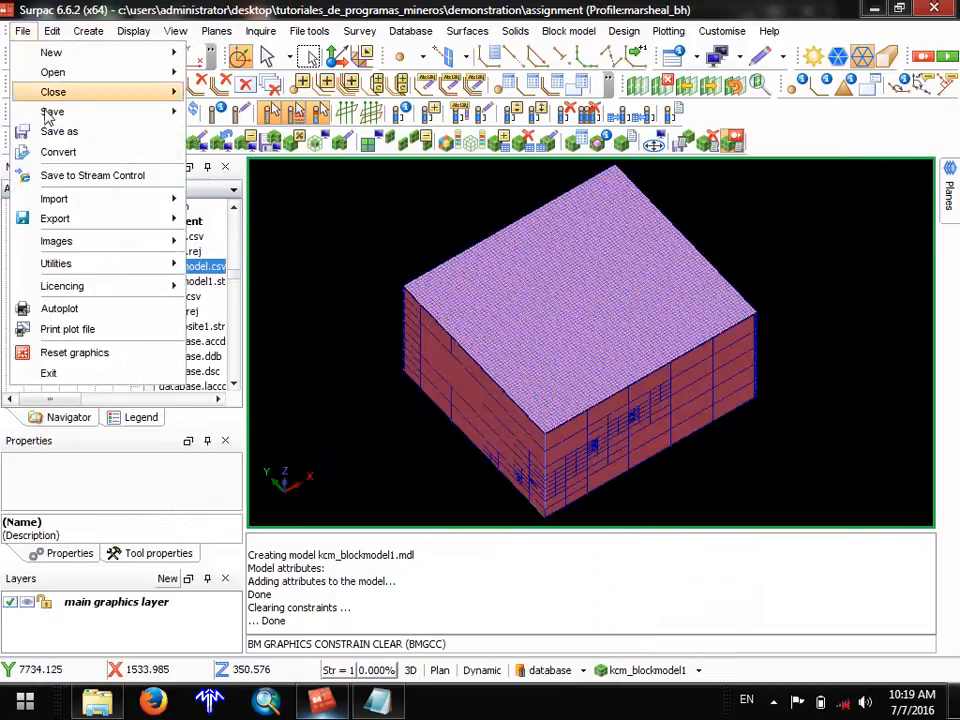
left_click(45, 128)
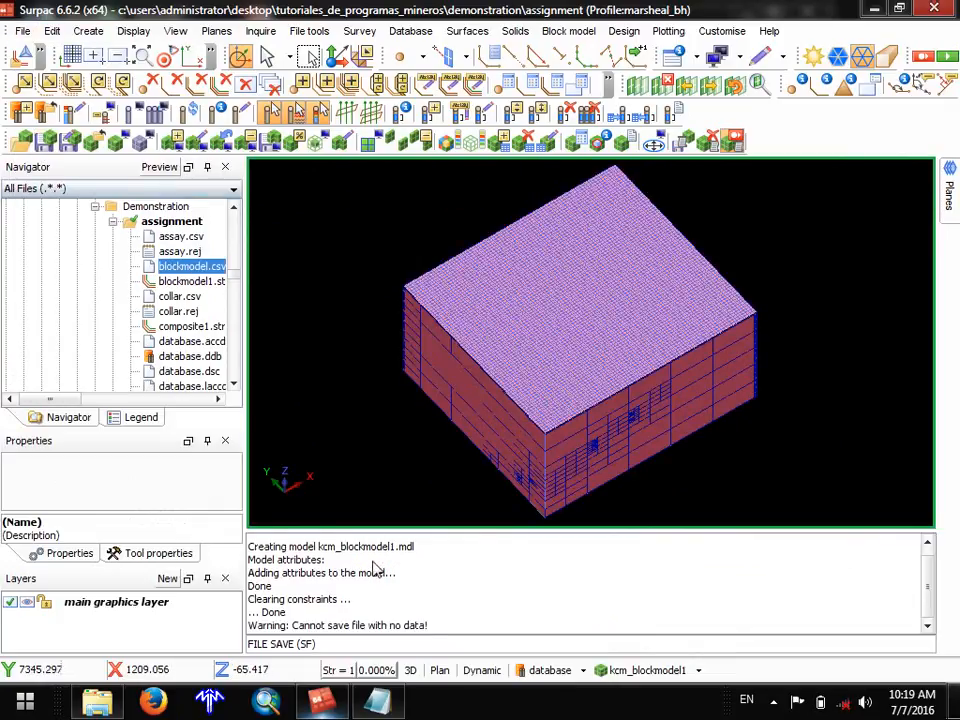
left_click(648, 670)
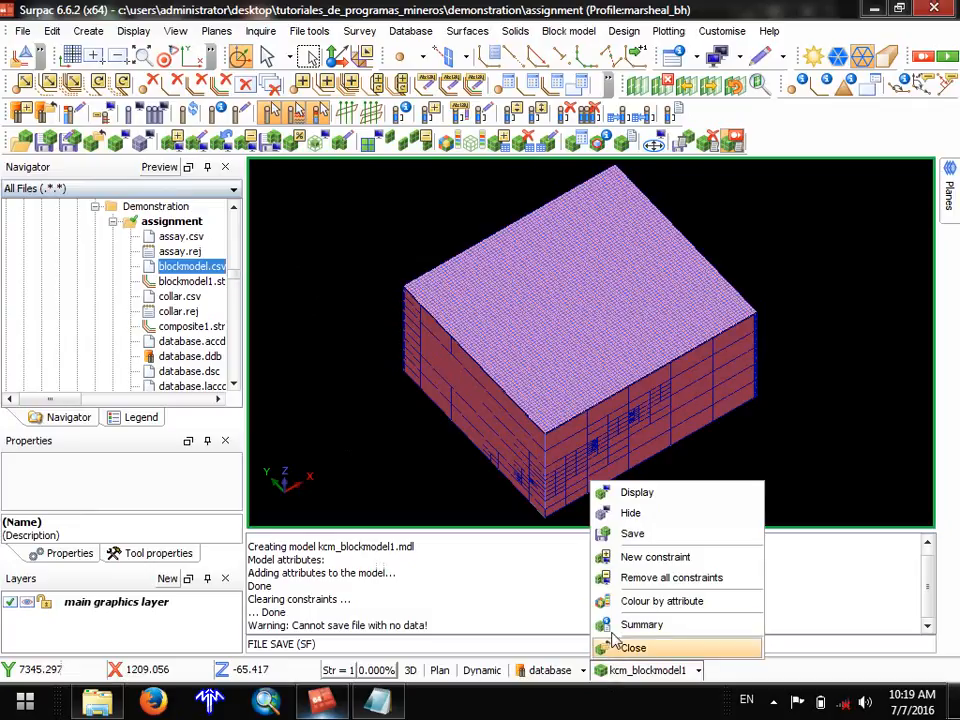
left_click(624, 532)
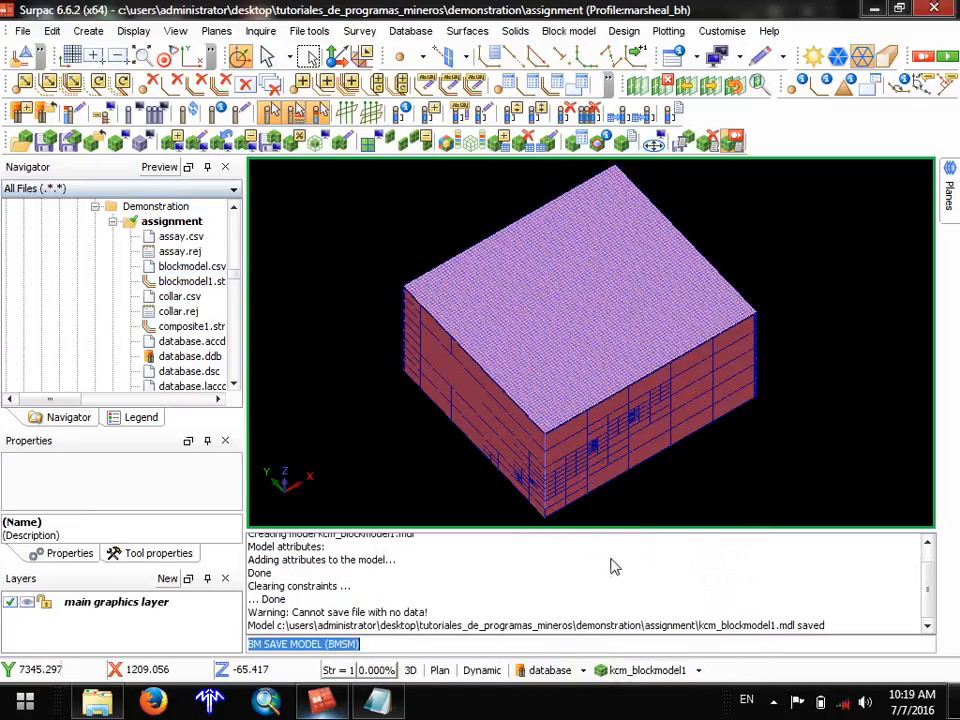
right_click(460, 562)
left_click(510, 562)
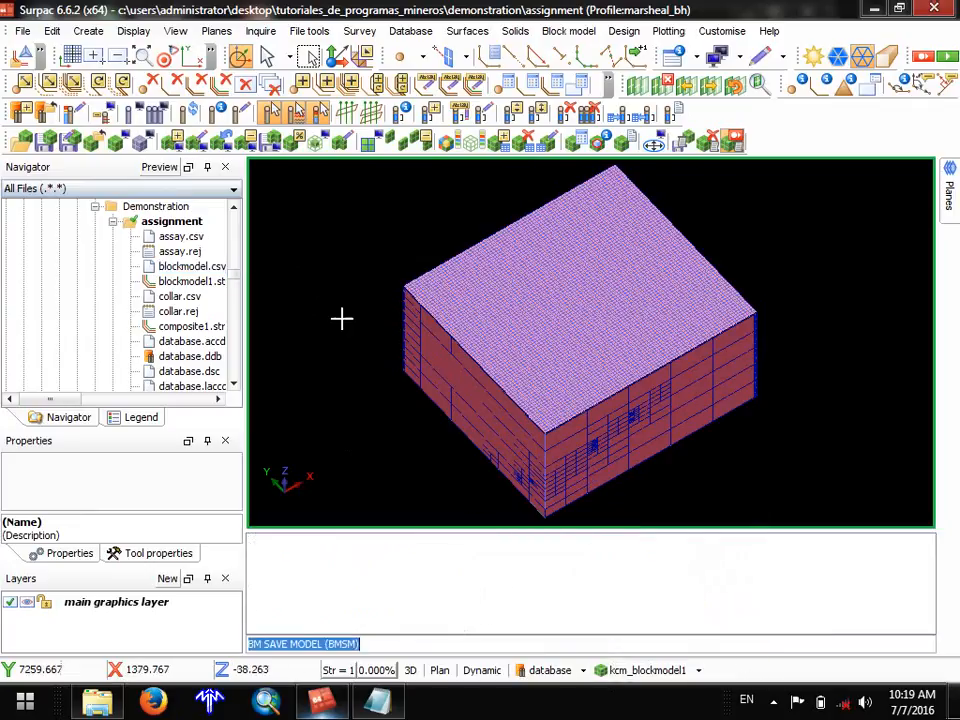
scroll(178, 272, "down", 3)
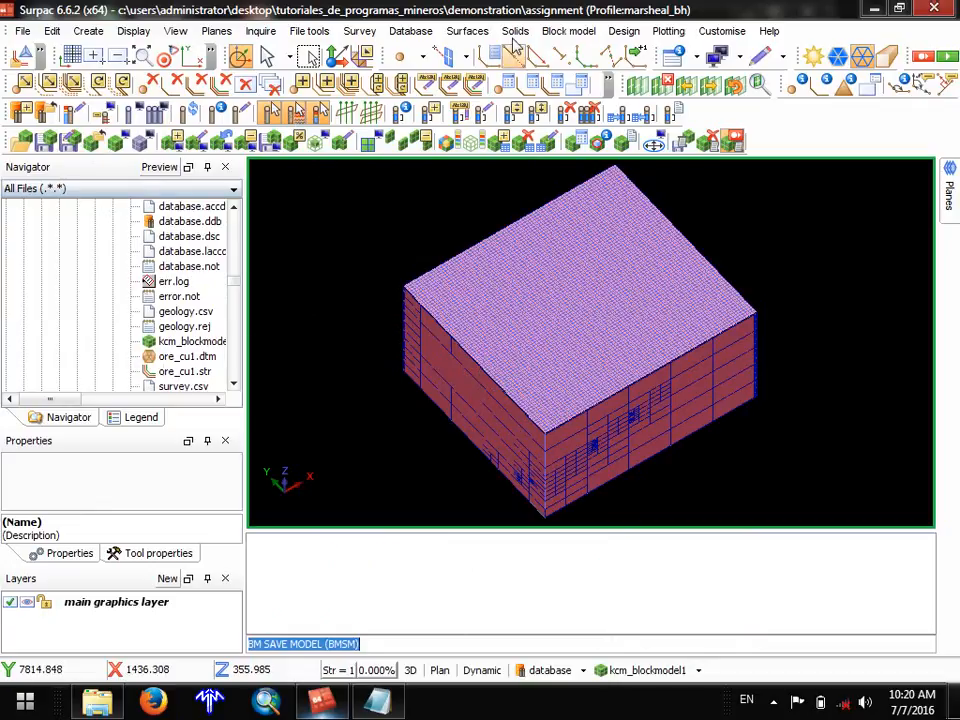
left_click(562, 31)
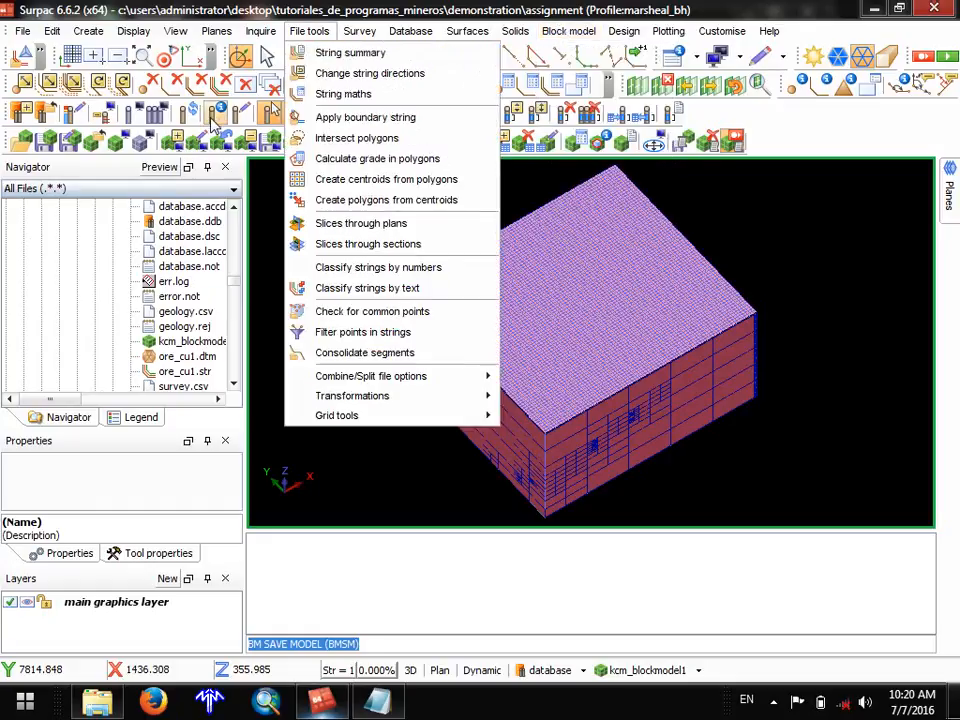
left_click(401, 6)
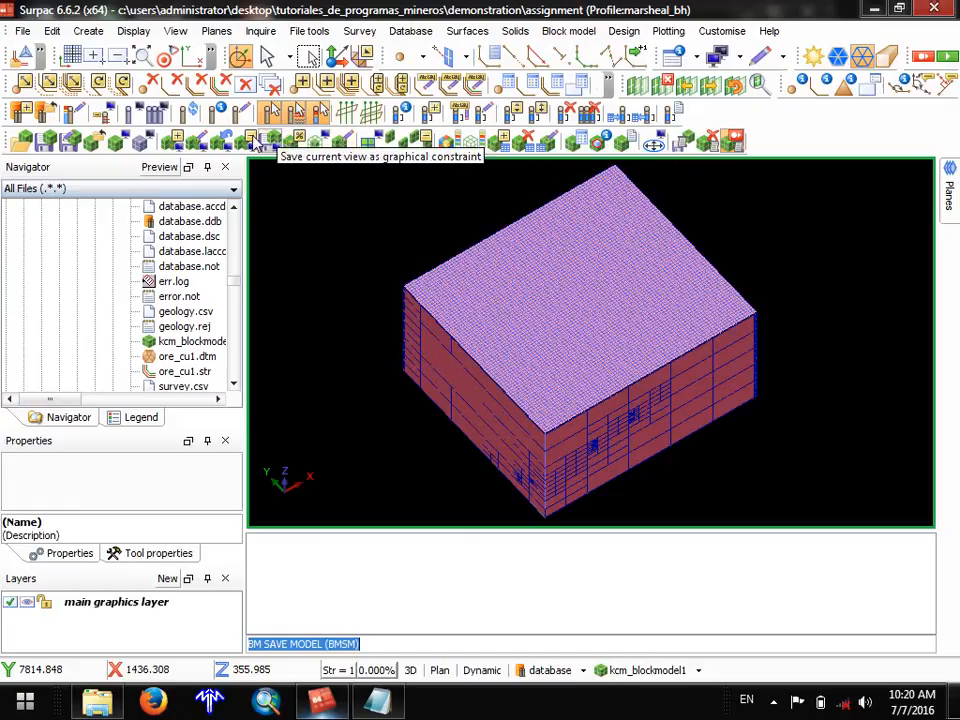
Constrain the displayed block model to the inside of the solid ore_cu1.dtm with a 3DM constraint.
left_click(185, 145)
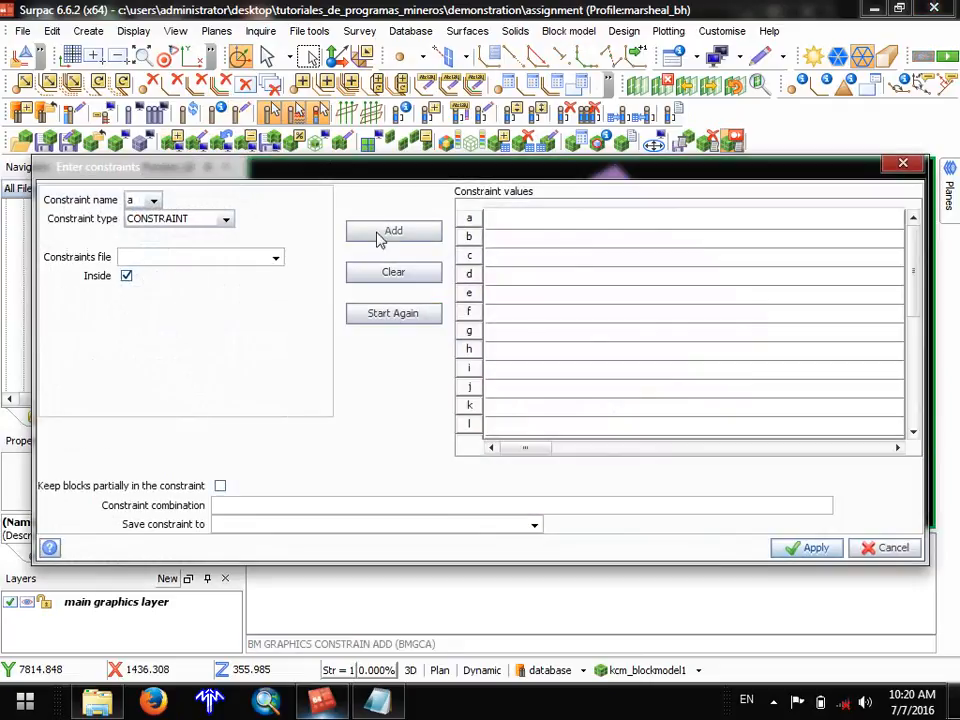
left_click(226, 218)
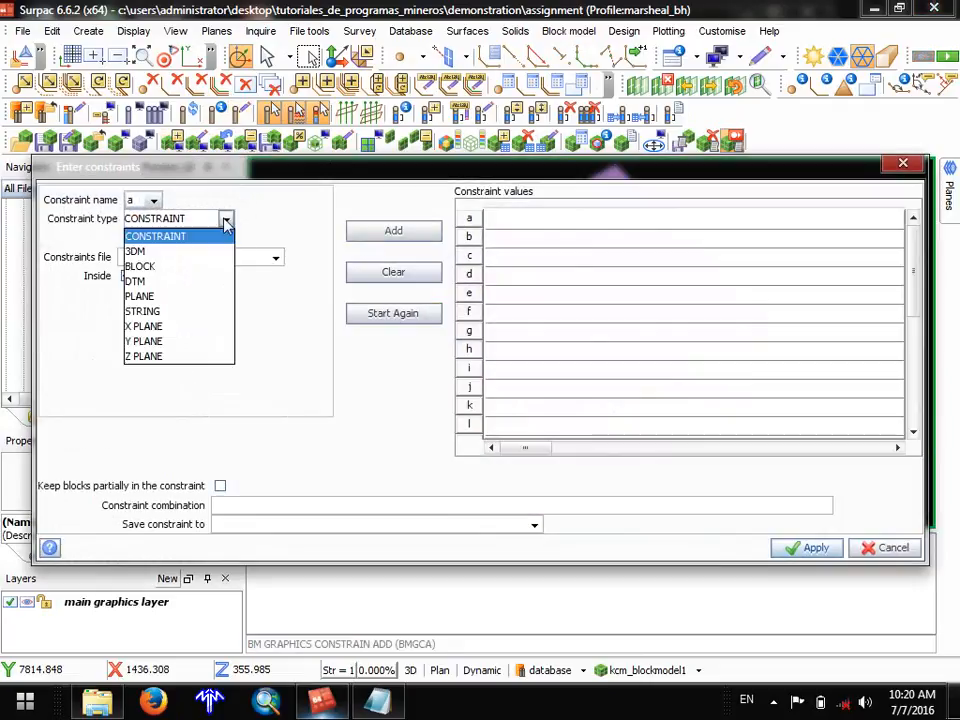
left_click(140, 251)
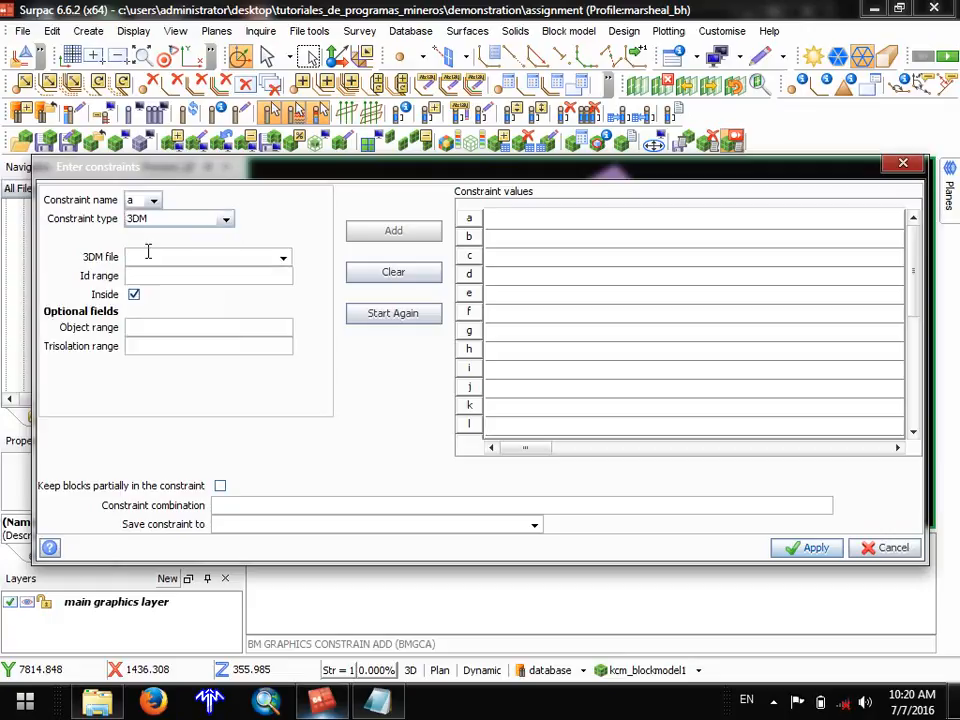
left_click(282, 262)
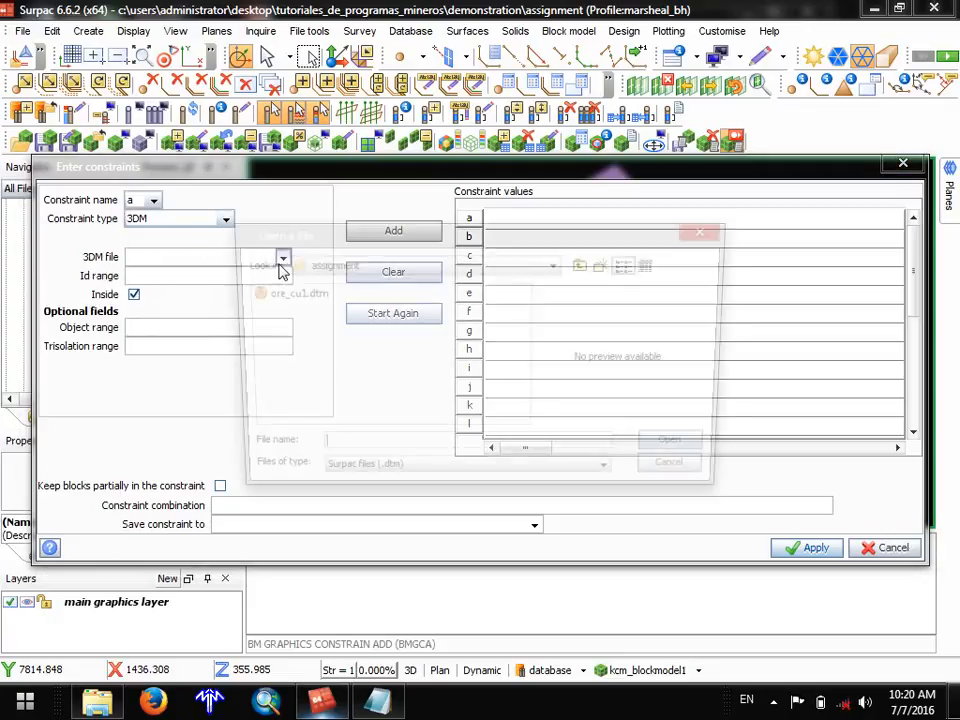
left_click(290, 300)
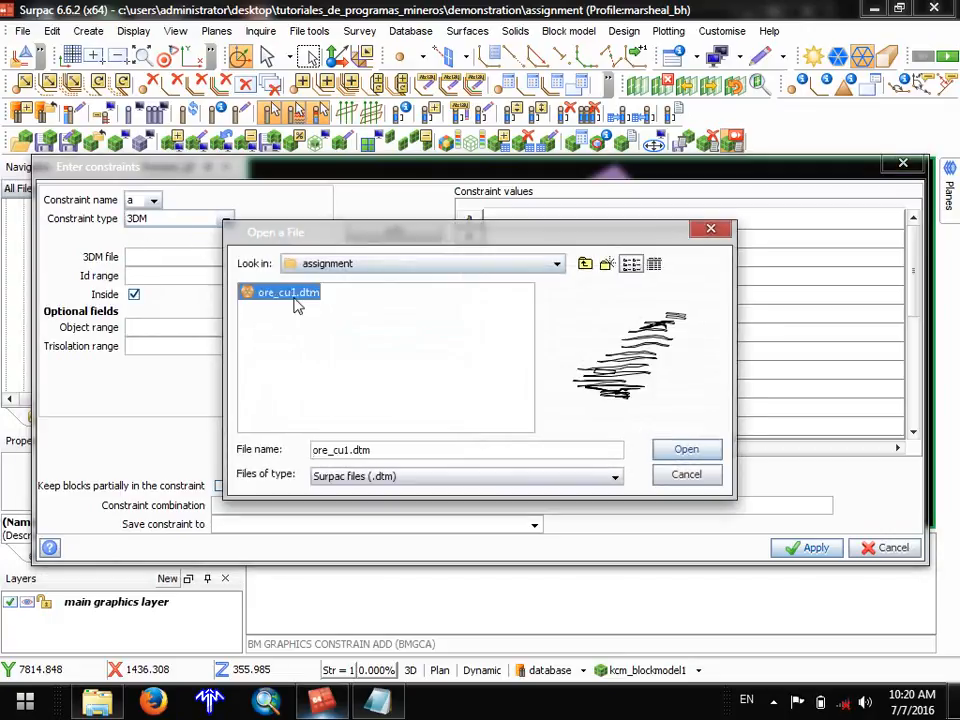
left_click(688, 451)
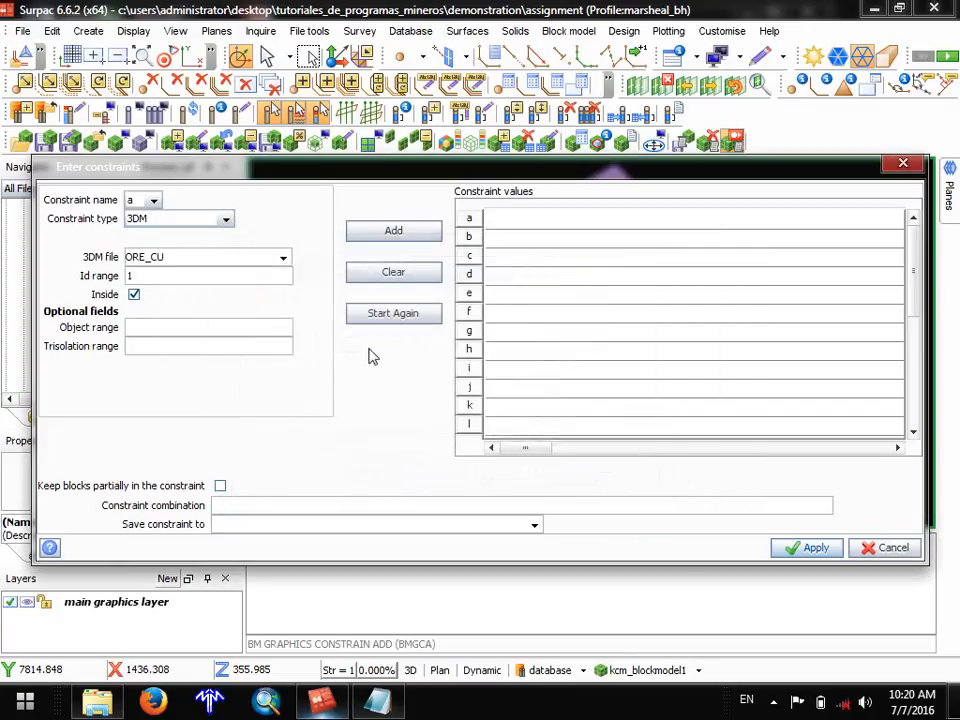
left_click(396, 238)
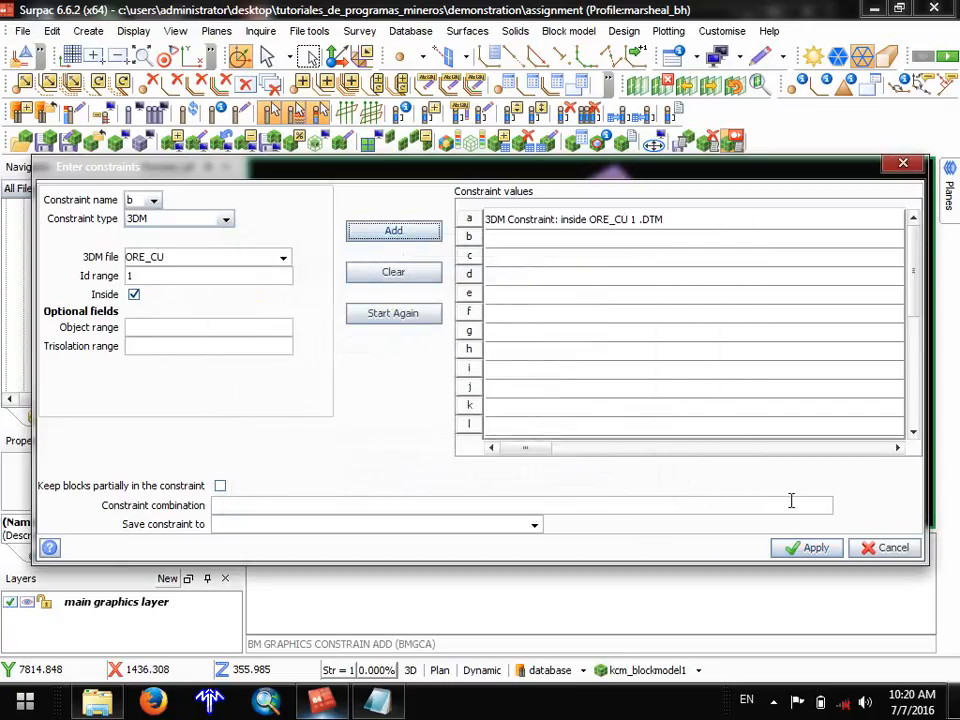
left_click(808, 548)
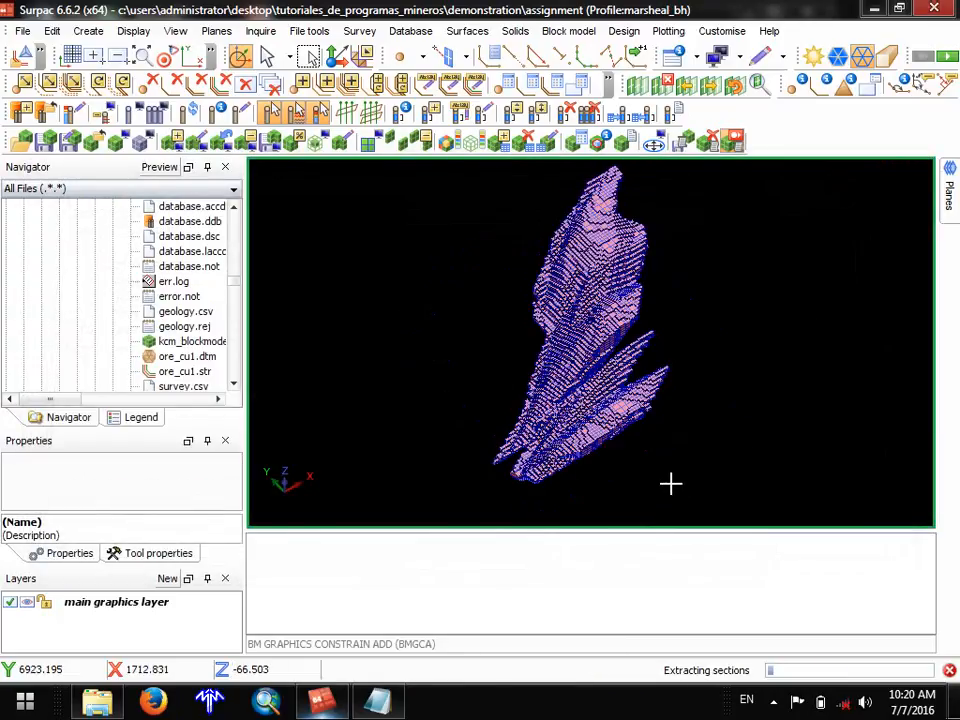
Add another 3DM constraint for the inside of ore_cu1.dtm and apply it to the displayed block model.
left_click_drag(626, 420, 611, 311)
right_click_drag(622, 285, 648, 247)
middle_click_drag(648, 247, 638, 373)
scroll(639, 336, "down", 2)
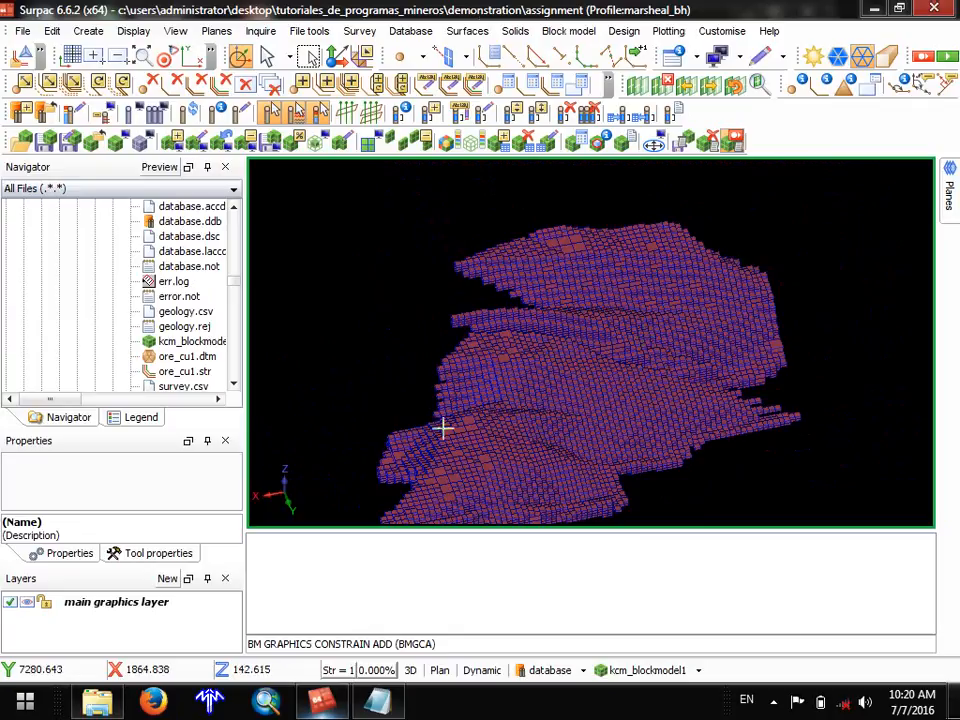
left_click(630, 671)
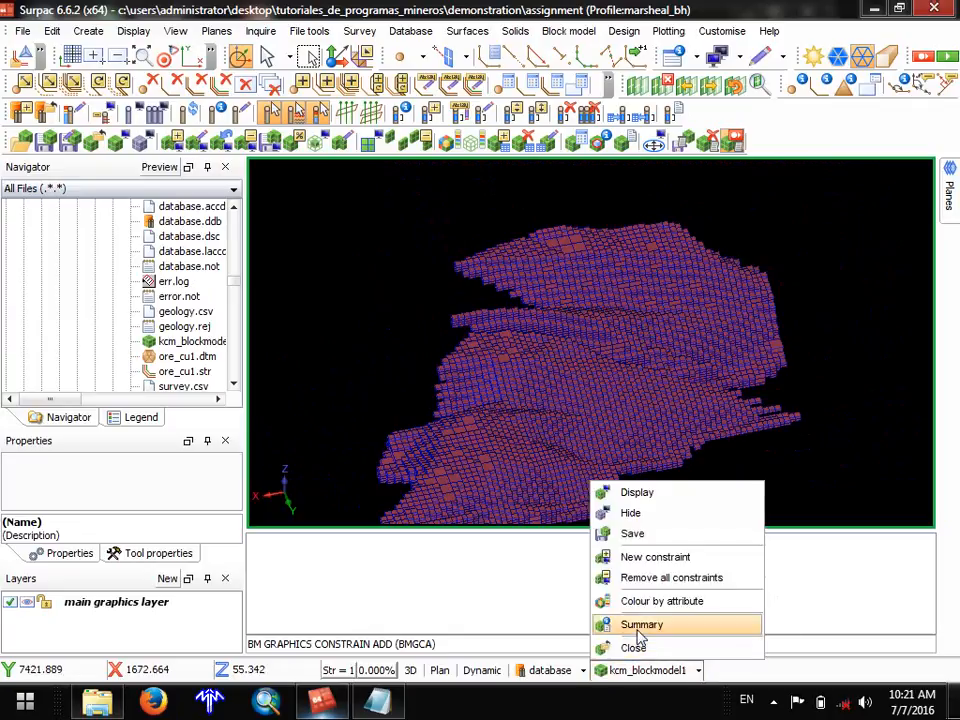
left_click(639, 556)
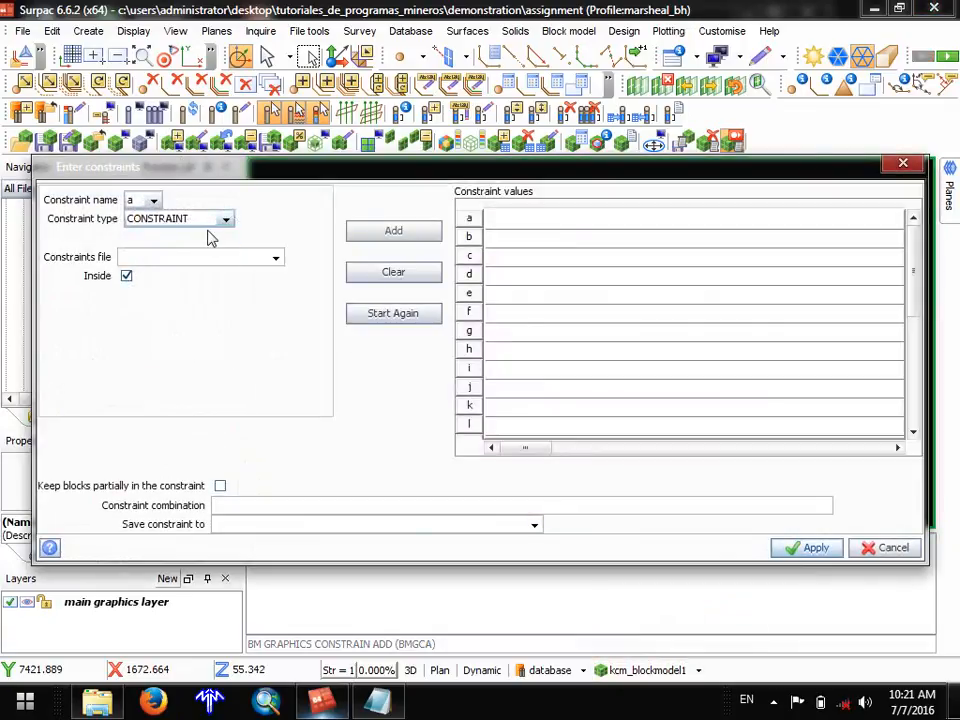
left_click(225, 220)
left_click(182, 252)
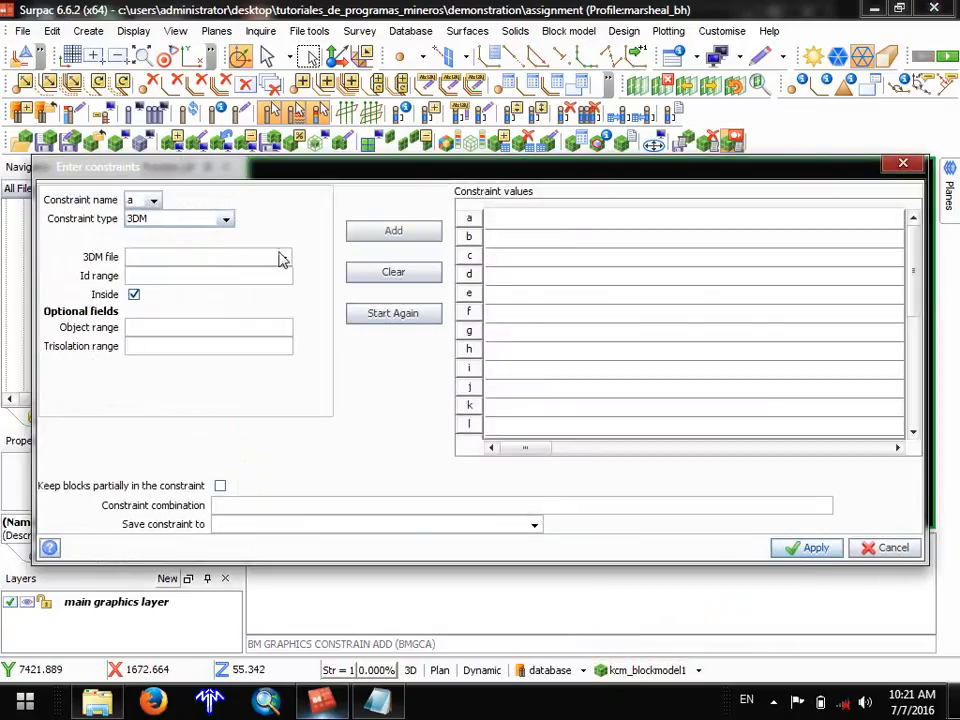
left_click(283, 258)
left_click(289, 292)
left_click(688, 452)
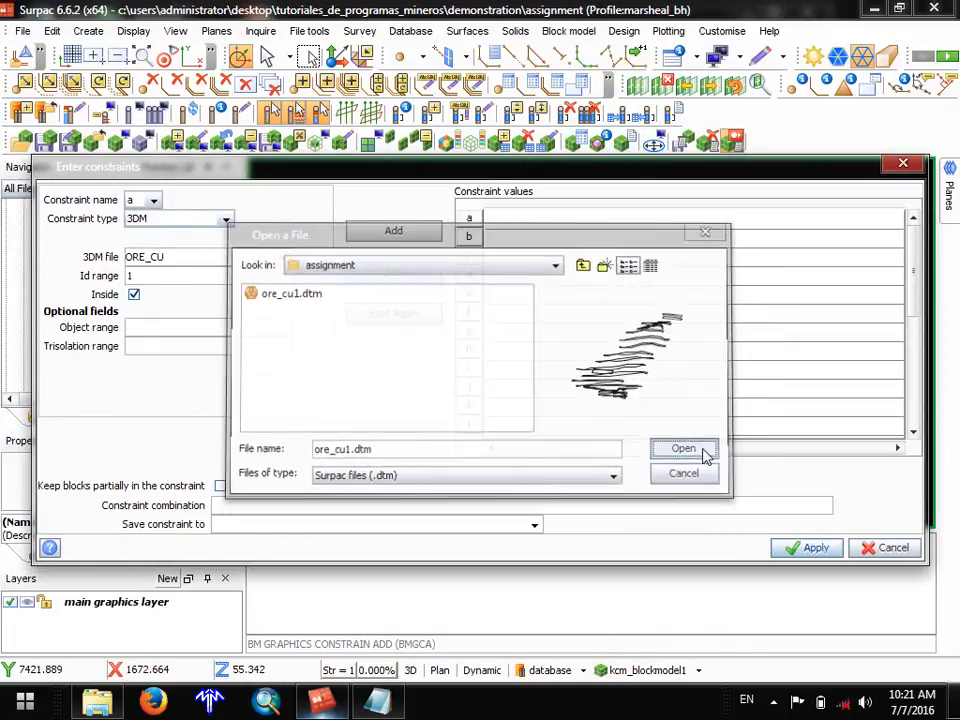
left_click(436, 237)
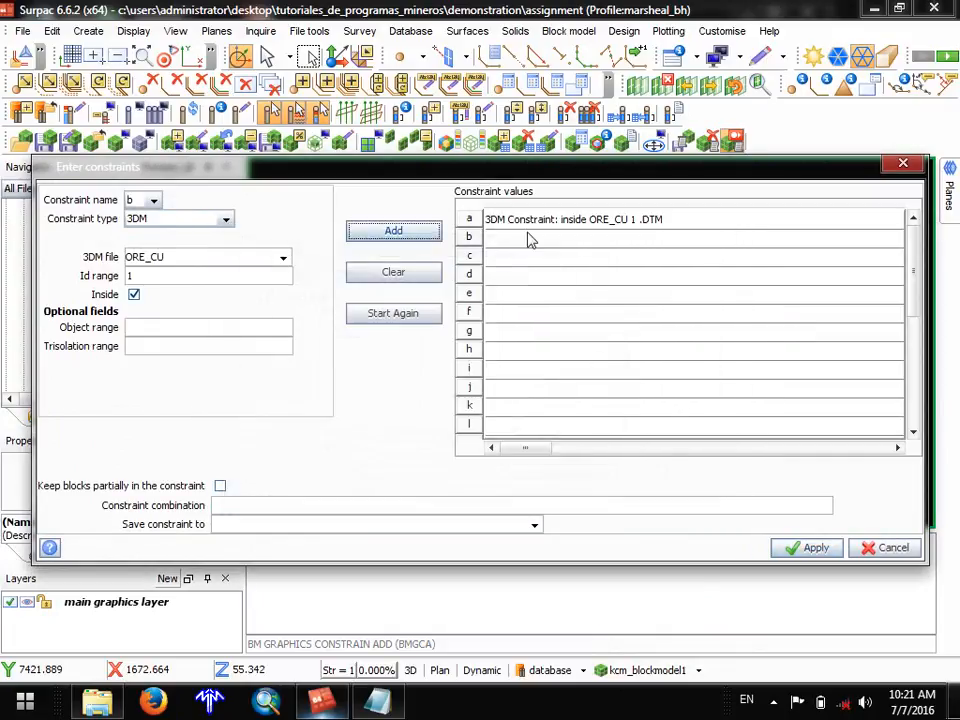
left_click(805, 548)
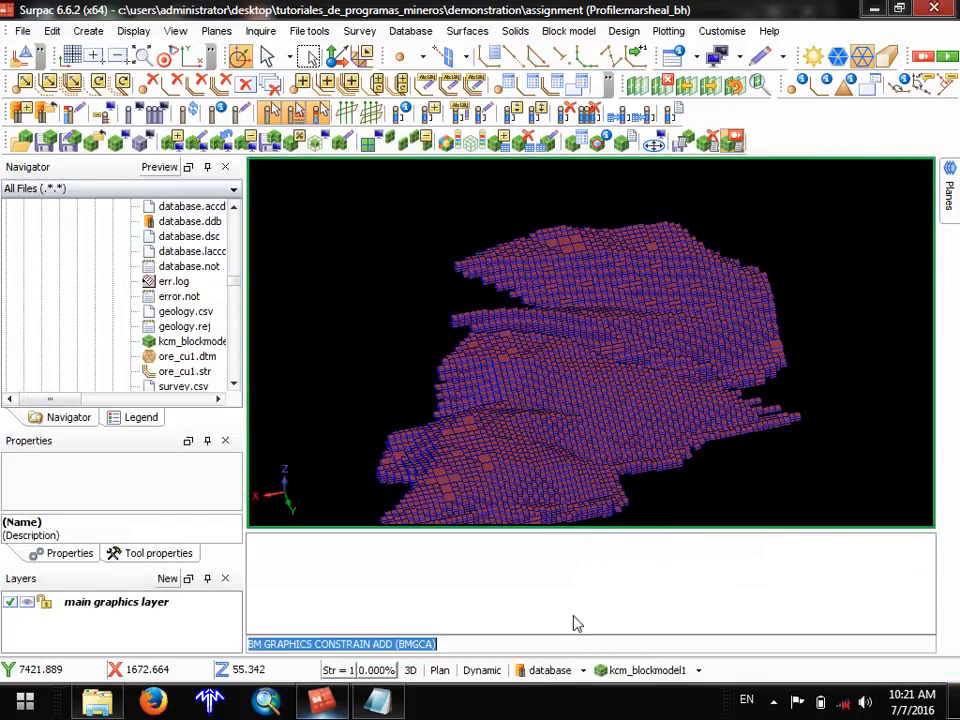
left_click(607, 669)
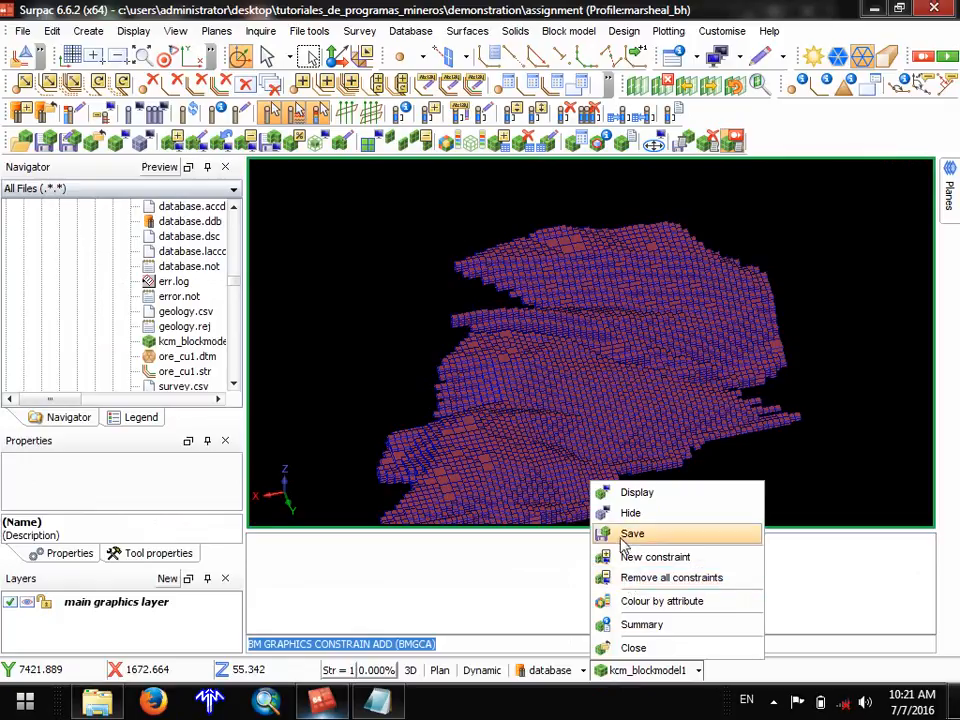
left_click(624, 538)
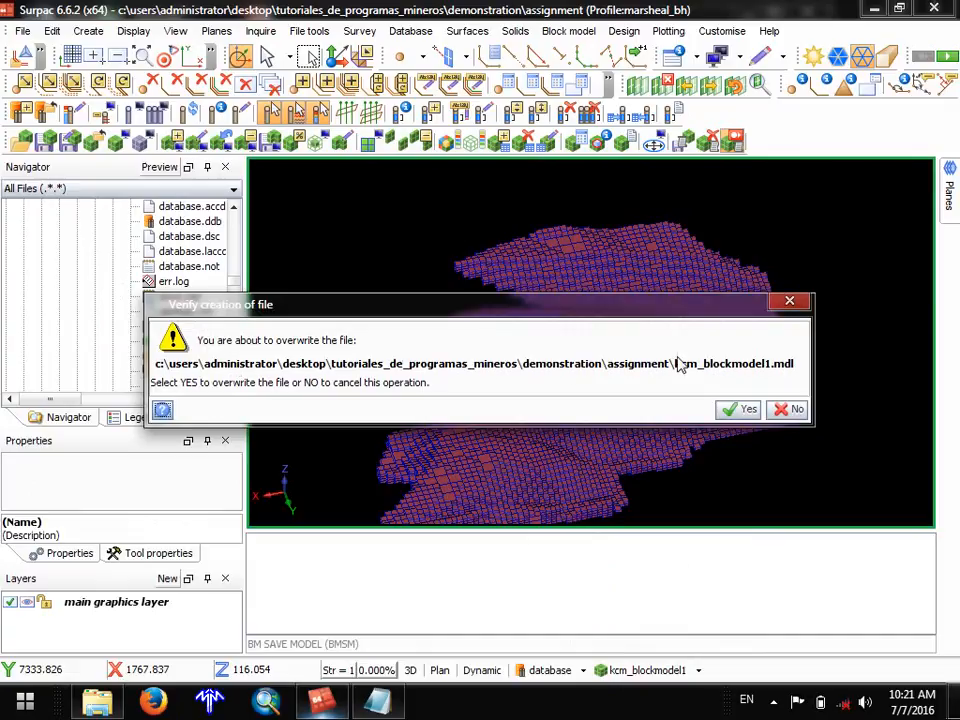
left_click(789, 300)
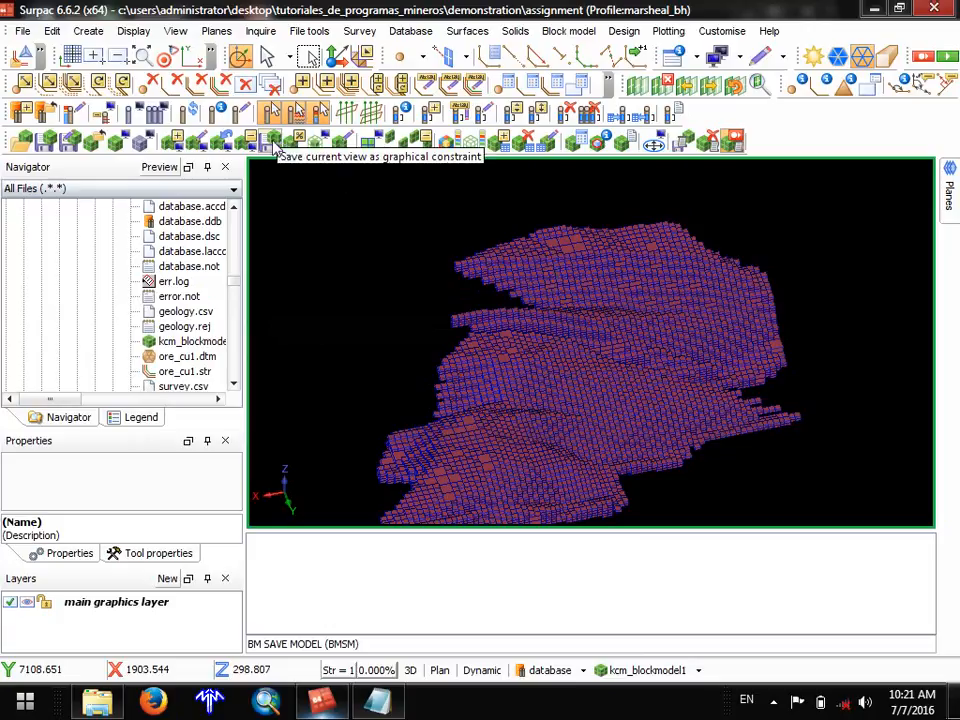
Save the current block model view as a graphical constraint file named ore_inside1.
left_click(274, 144)
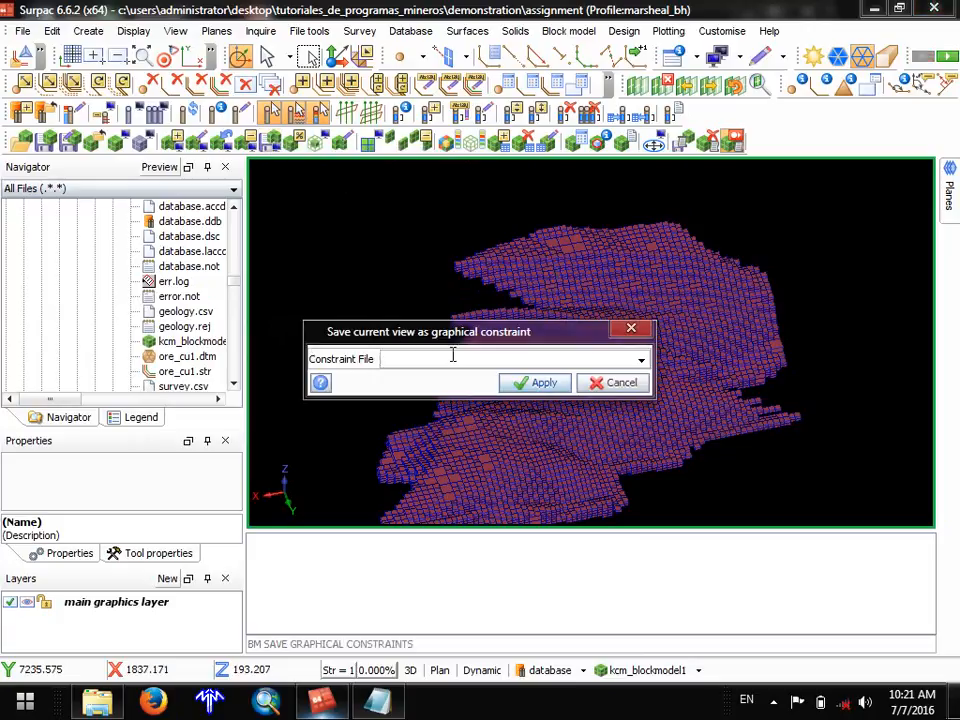
type("ore_inside1")
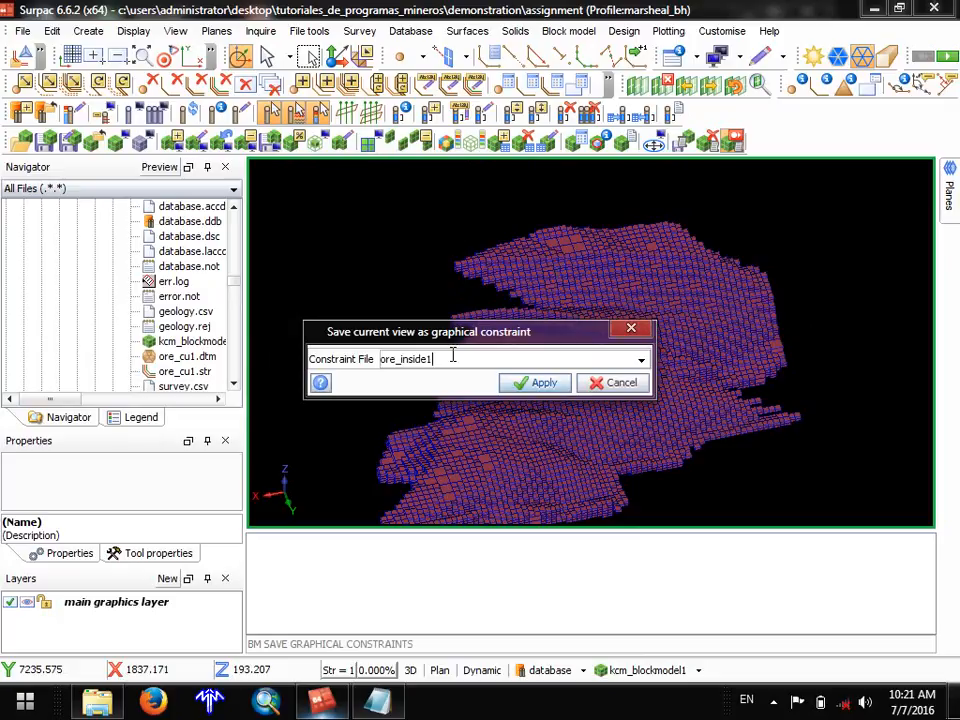
left_click(524, 382)
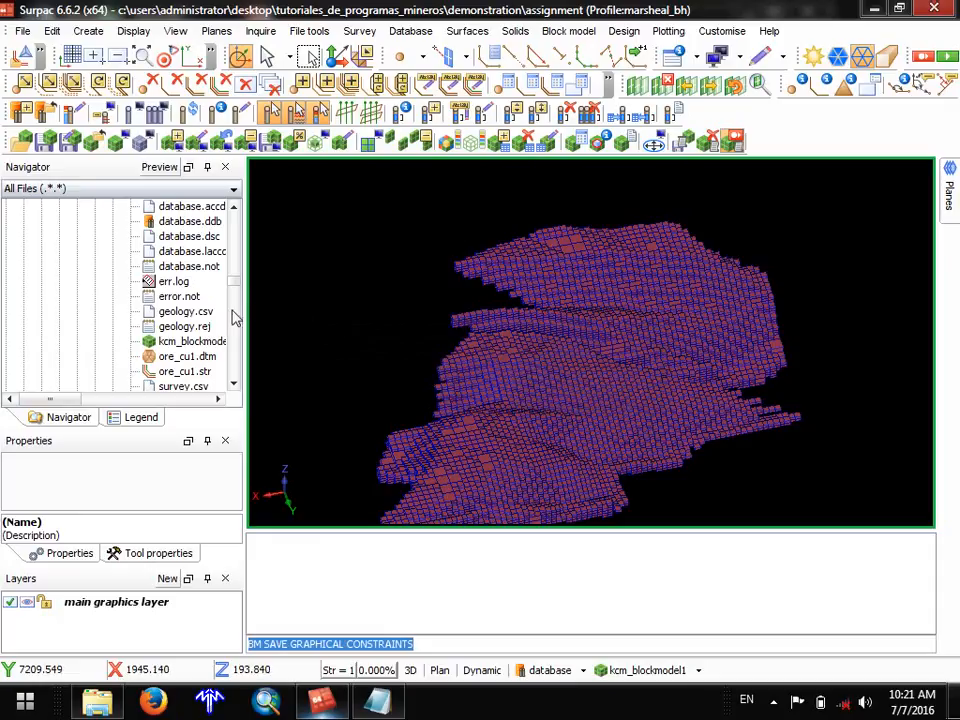
Refresh the assignment folder's file listing and locate the saved ore_inside1 constraint file.
scroll(187, 313, "up", 3)
scroll(187, 313, "down", 6)
scroll(204, 326, "up", 3)
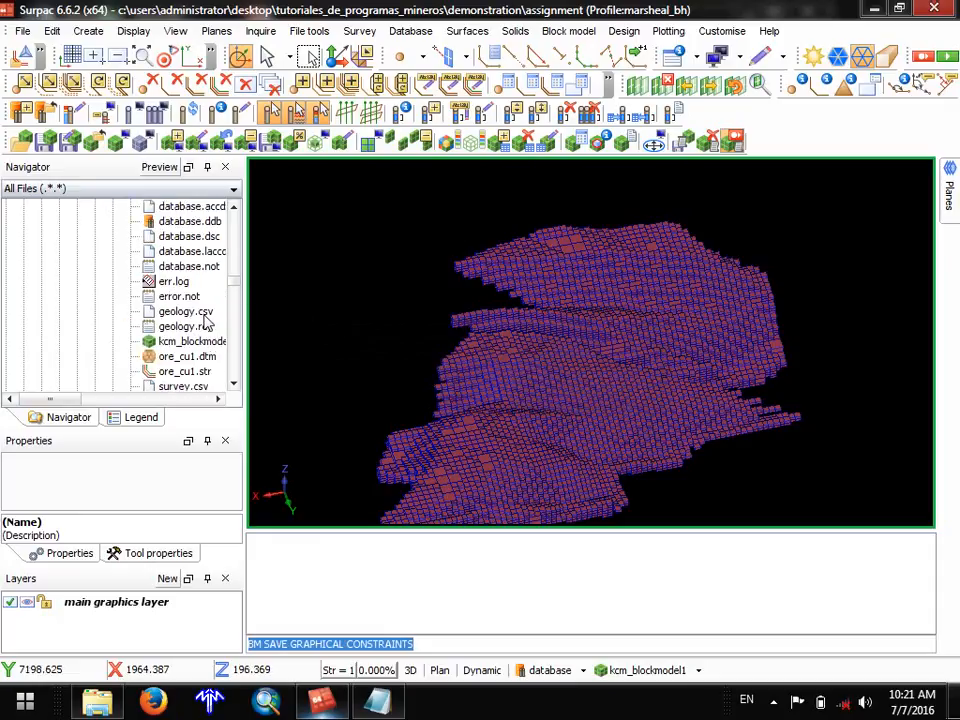
scroll(193, 343, "up", 2)
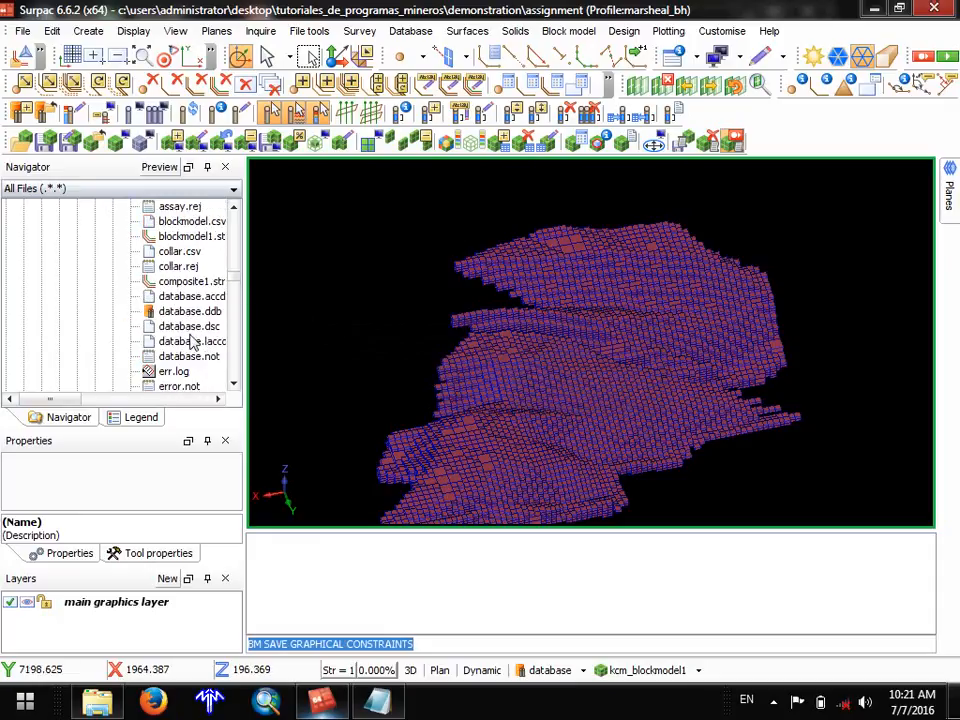
scroll(193, 343, "down", 1)
scroll(193, 343, "down", 7)
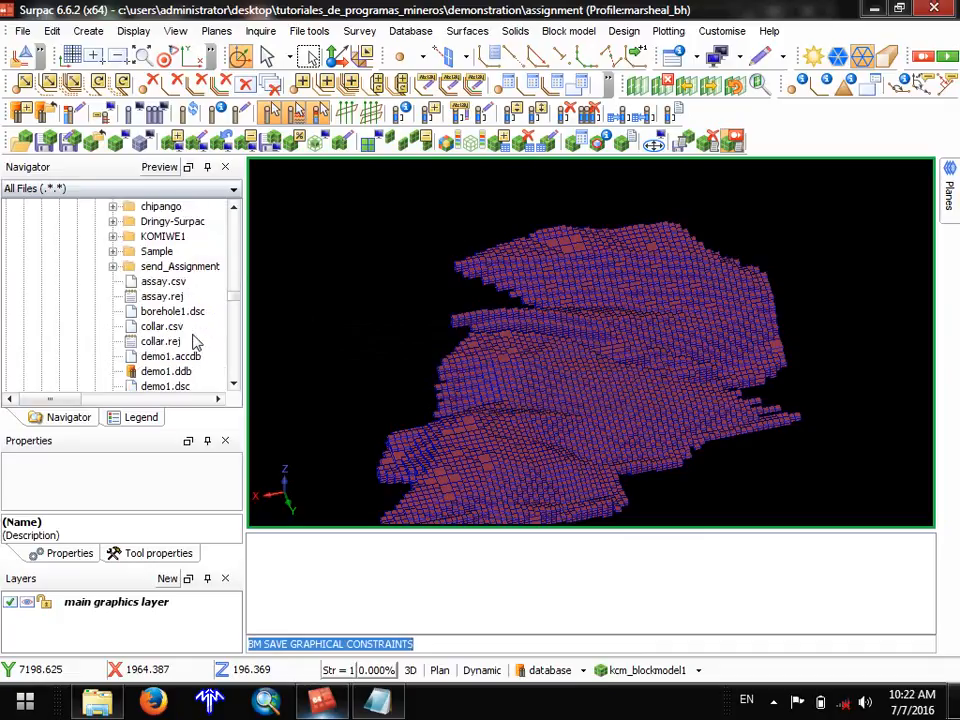
scroll(195, 343, "up", 8)
scroll(202, 343, "up", 3)
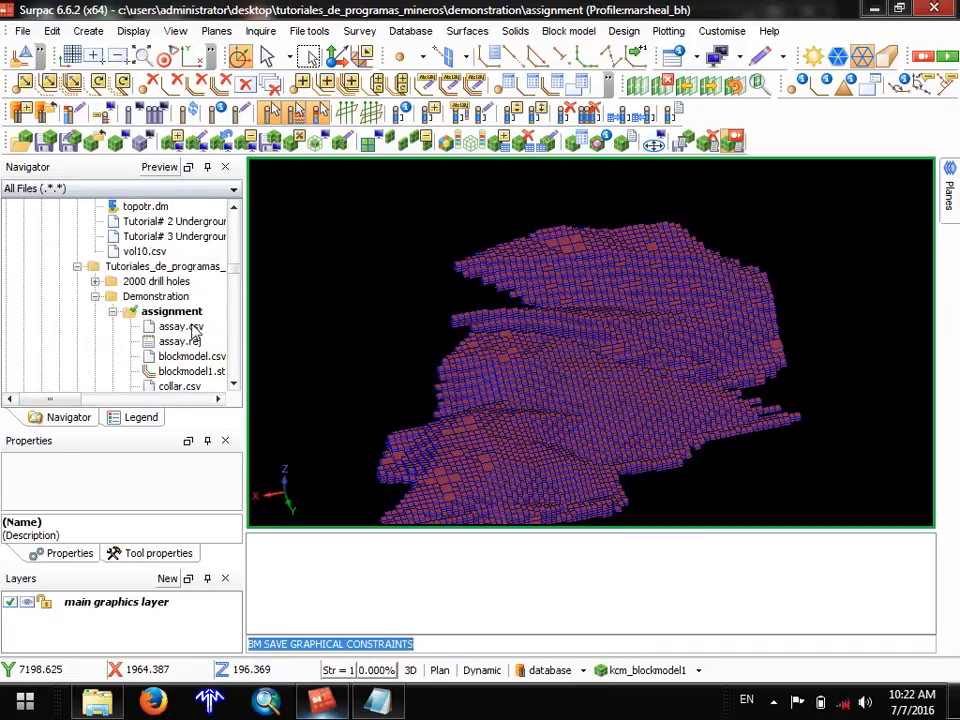
left_click(175, 312)
right_click(193, 316)
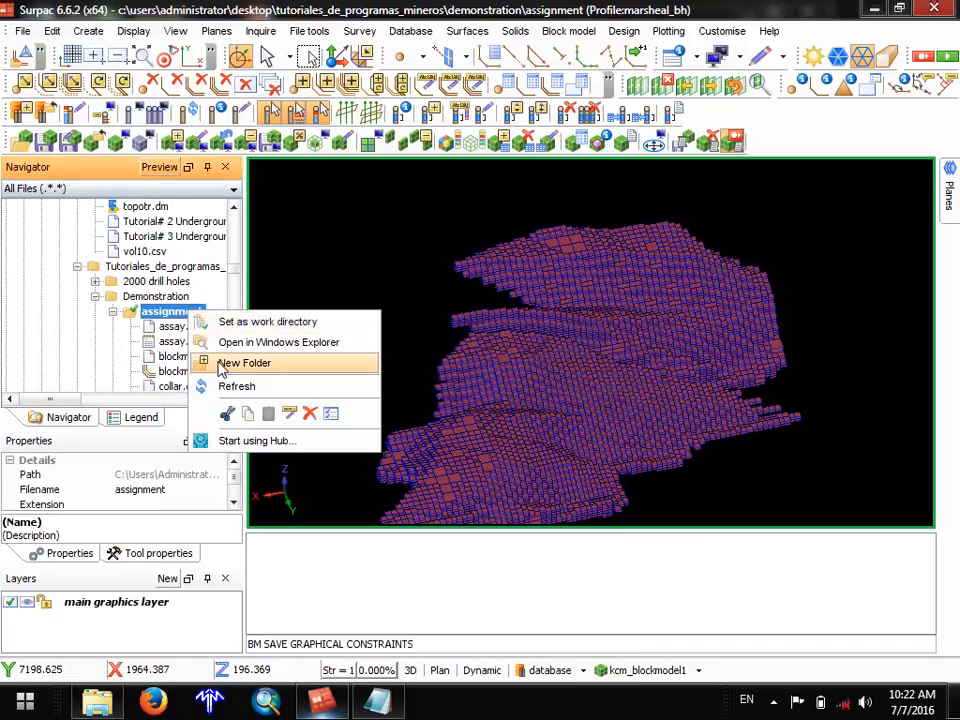
left_click(199, 386)
scroll(130, 262, "down", 7)
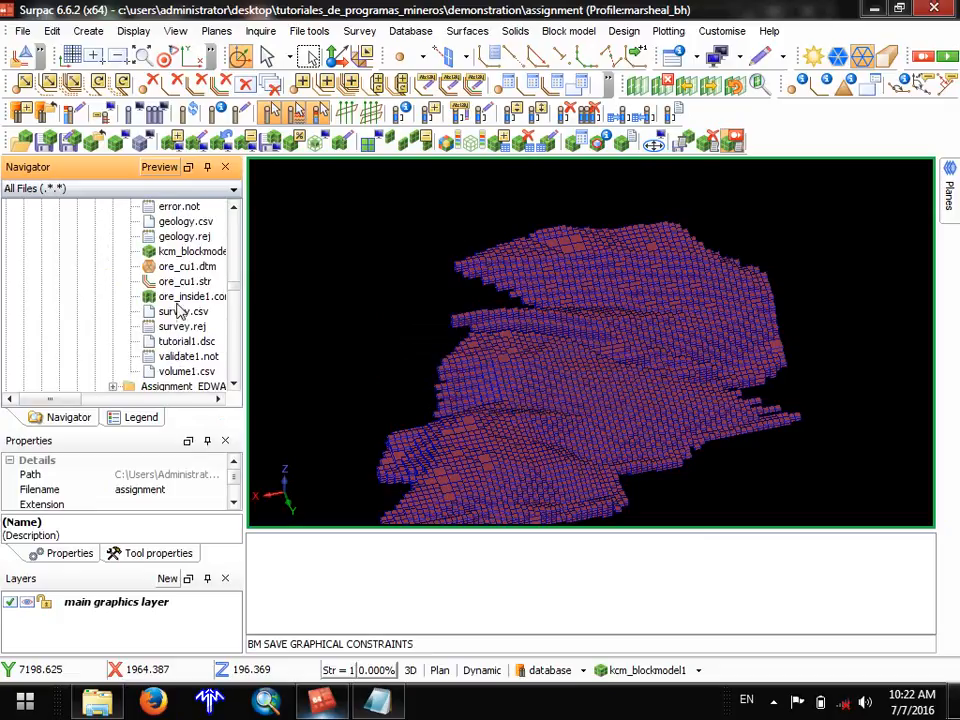
Clear the graphics and redisplay the block model kcm_blockmodel1 in Blocks style with rescaling on.
left_click(21, 31)
left_click(64, 353)
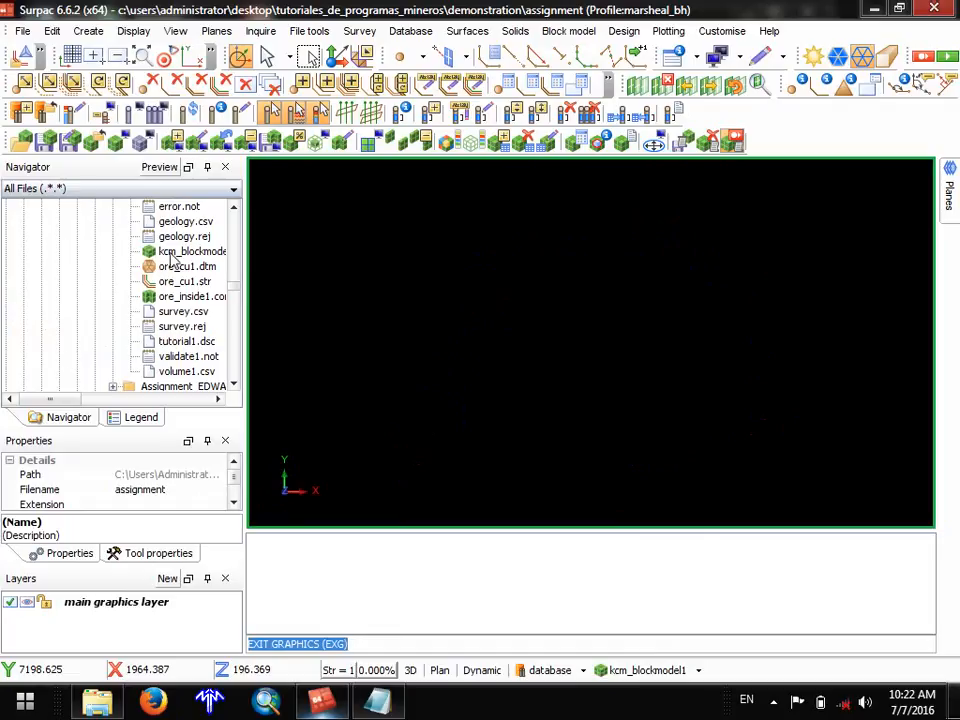
left_click_drag(178, 251, 484, 273)
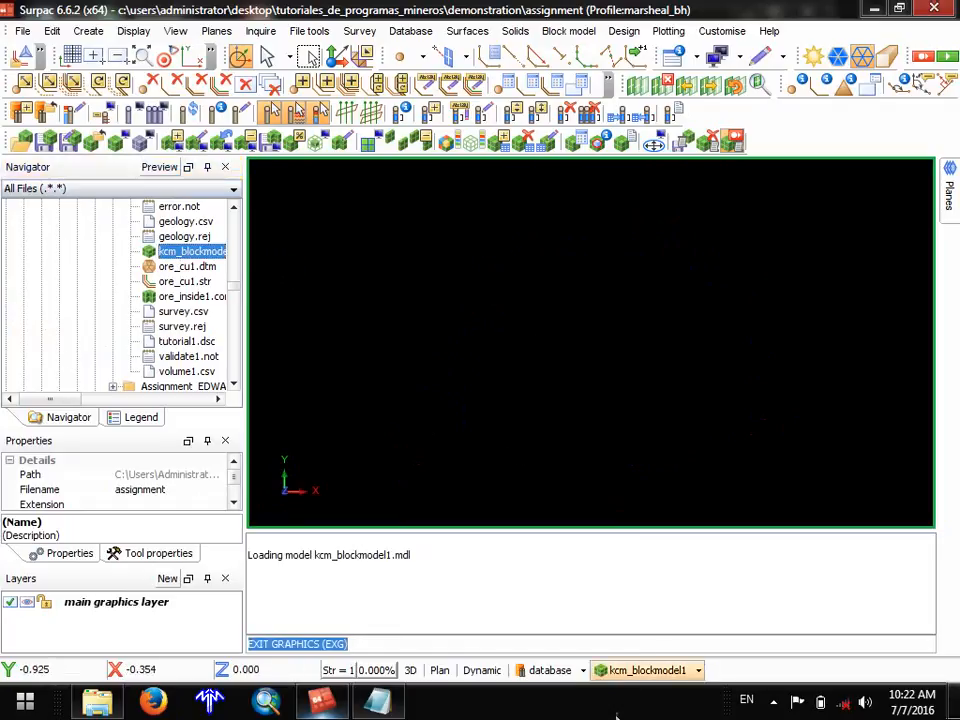
left_click(636, 670)
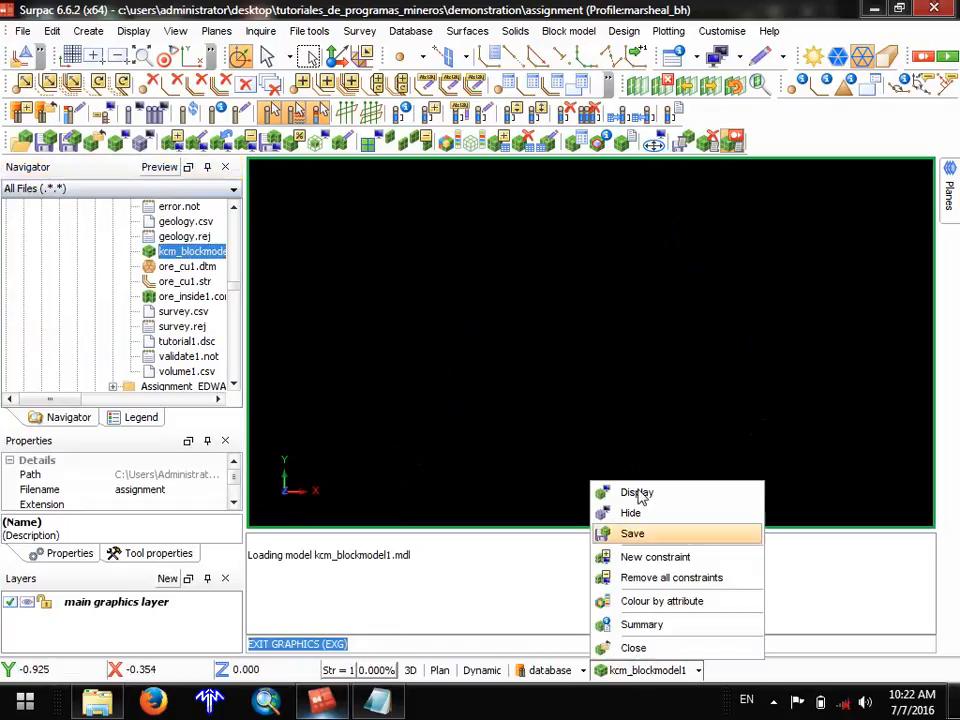
left_click(640, 490)
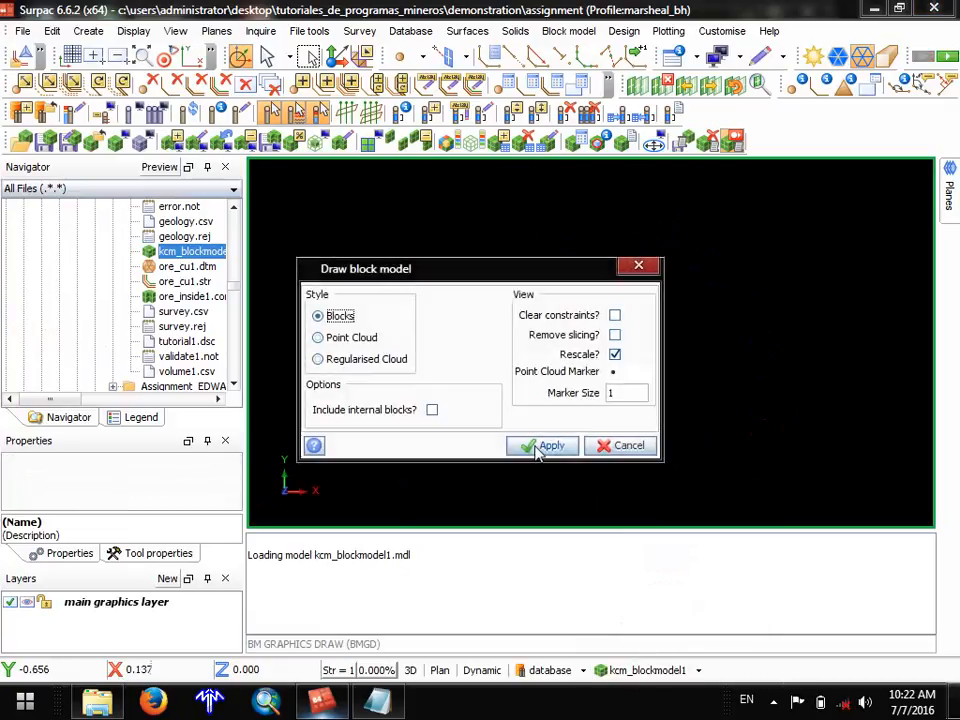
left_click(546, 437)
Apply the saved ore_inside1 constraint file to the displayed block model and view the constrained blocks.
left_click_drag(563, 403, 555, 370)
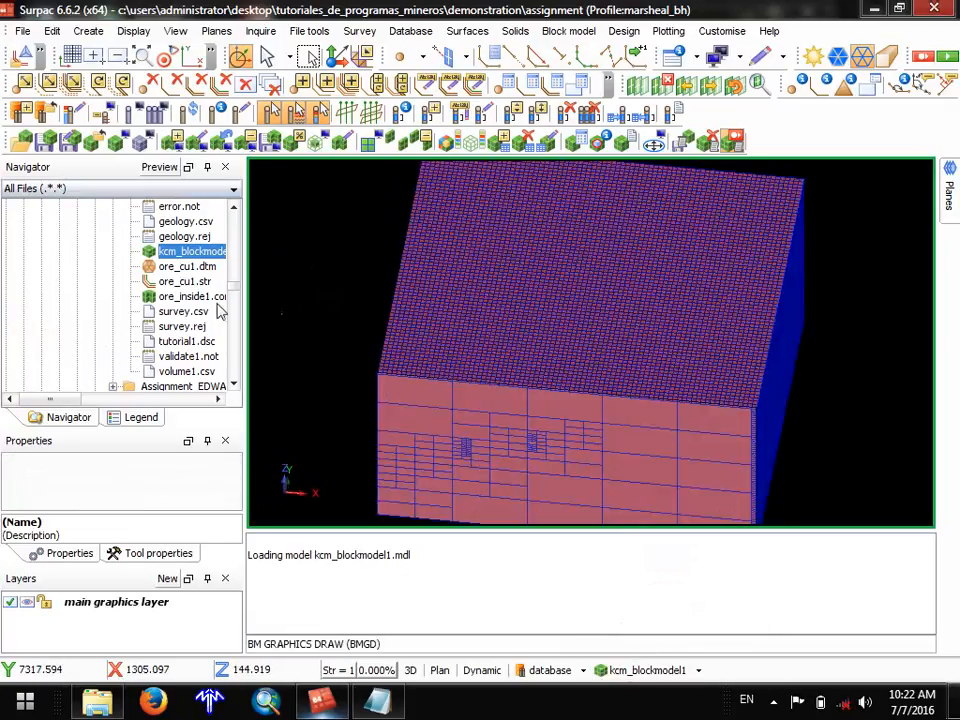
left_click_drag(175, 298, 530, 322)
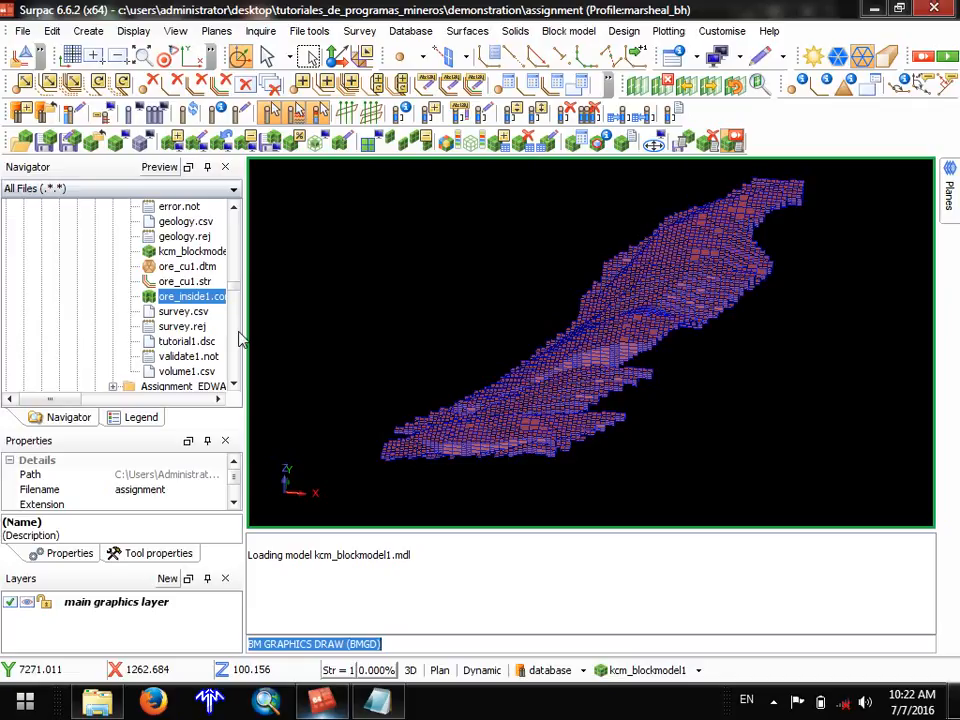
scroll(466, 352, "down", 3)
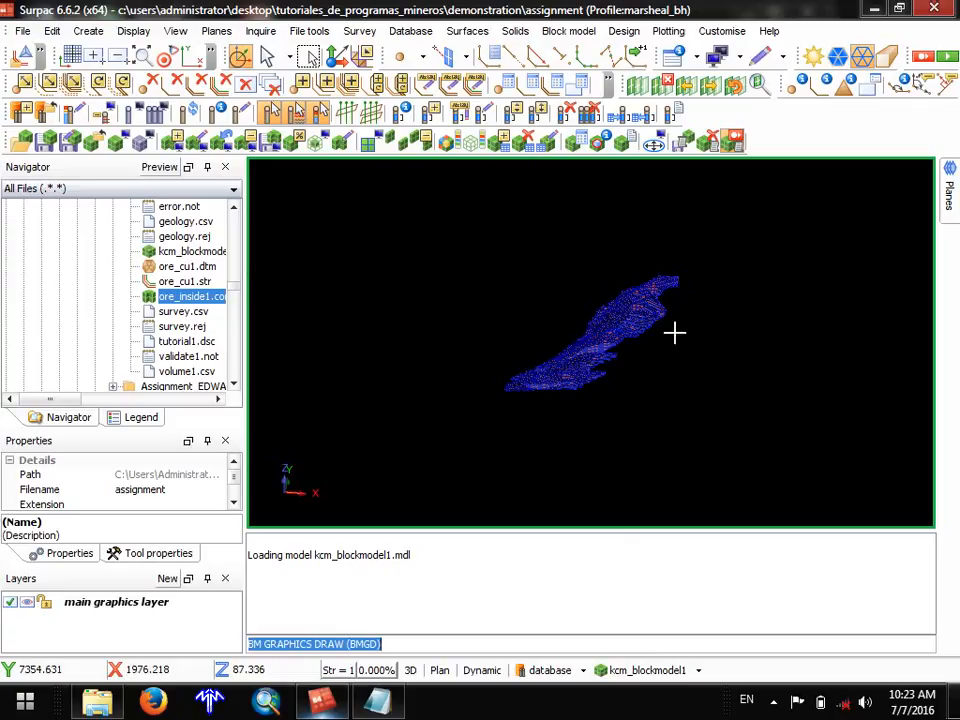
left_click_drag(675, 332, 566, 349)
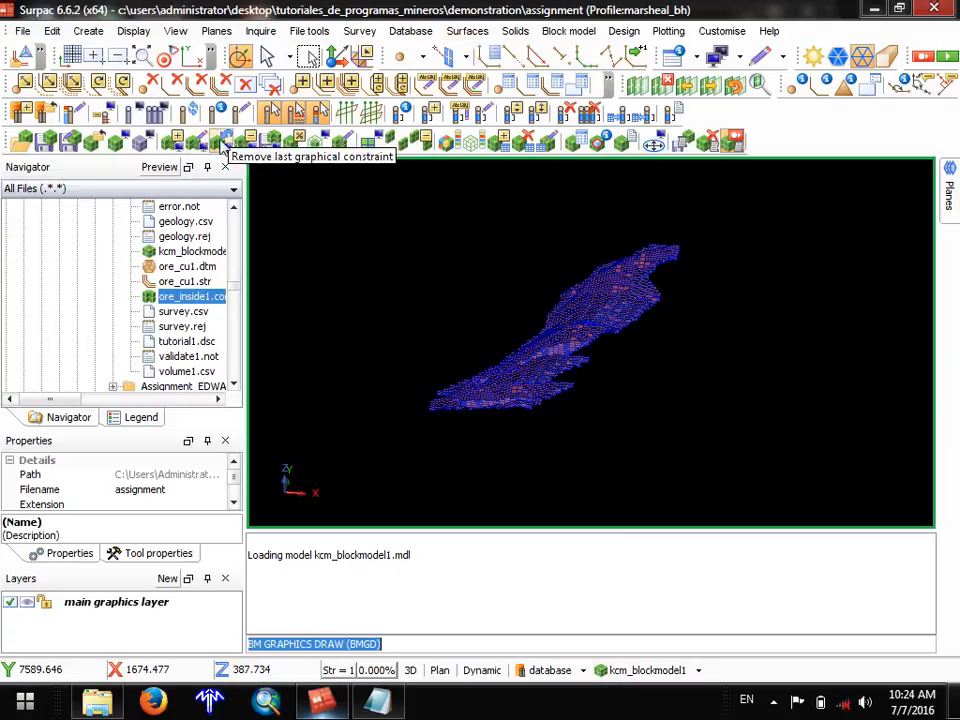
Add a BLOCK constraint of cu > 0 and apply it to the displayed ore blocks.
left_click(177, 143)
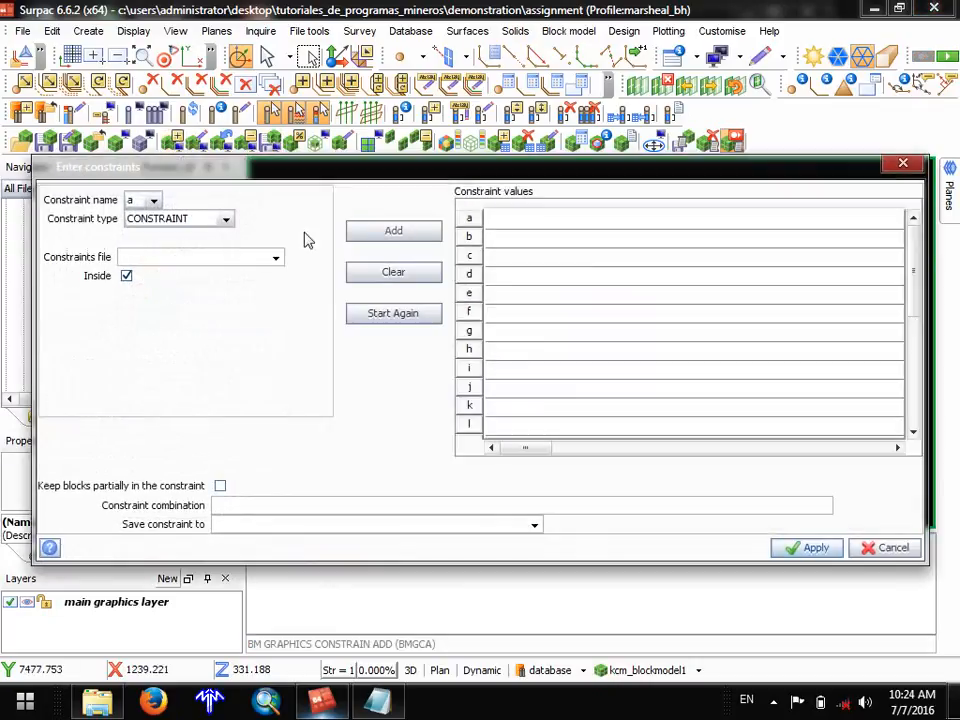
left_click(225, 218)
left_click(176, 266)
left_click(178, 258)
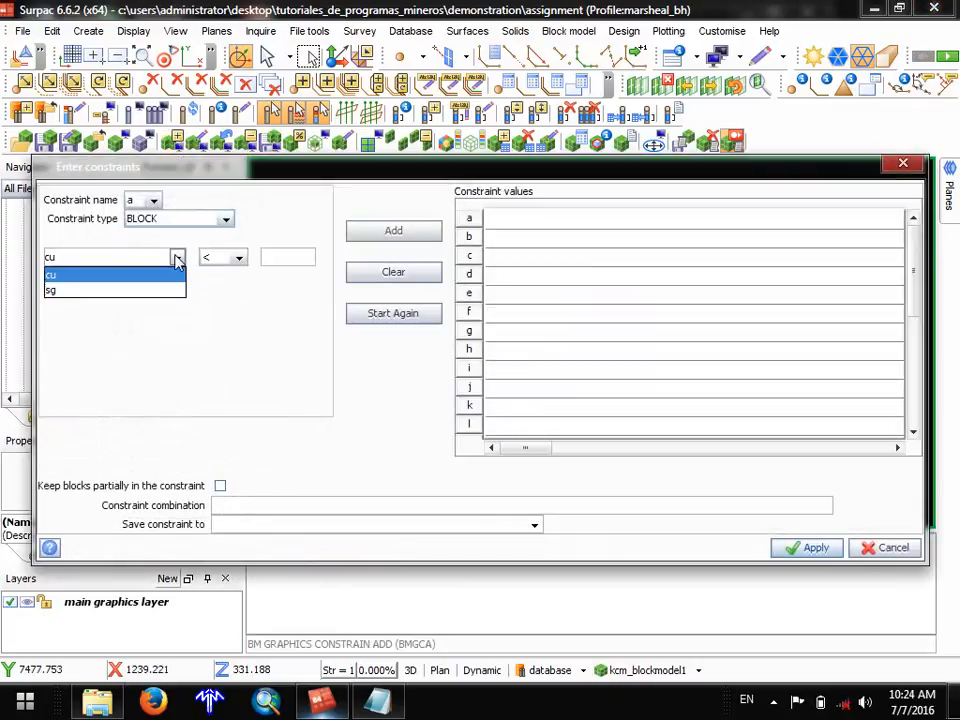
left_click(255, 261)
left_click(239, 258)
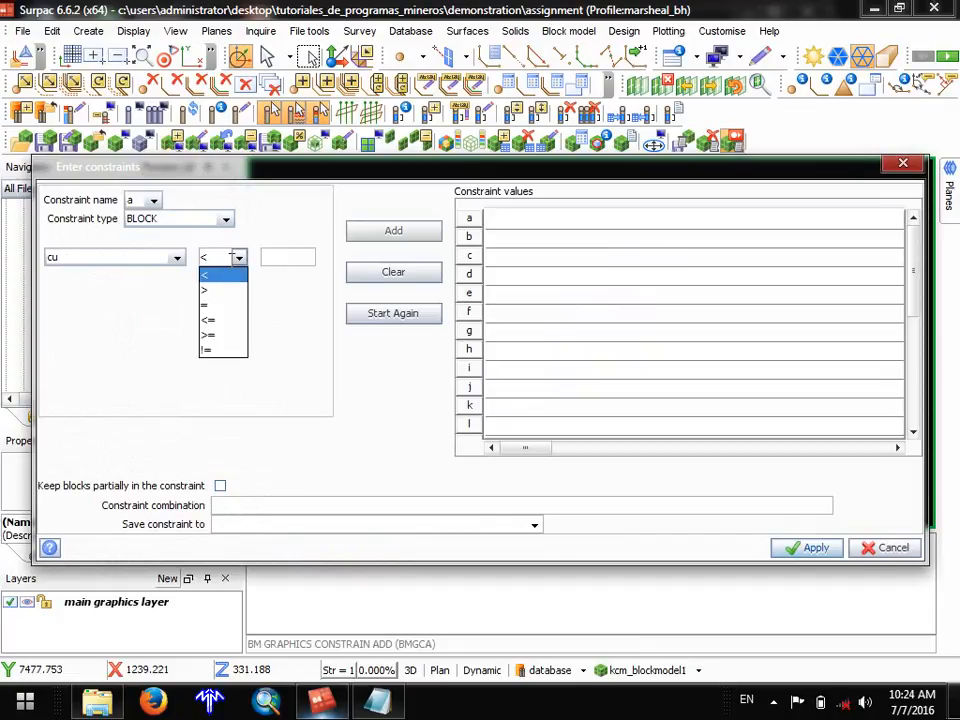
left_click(218, 285)
left_click(277, 257)
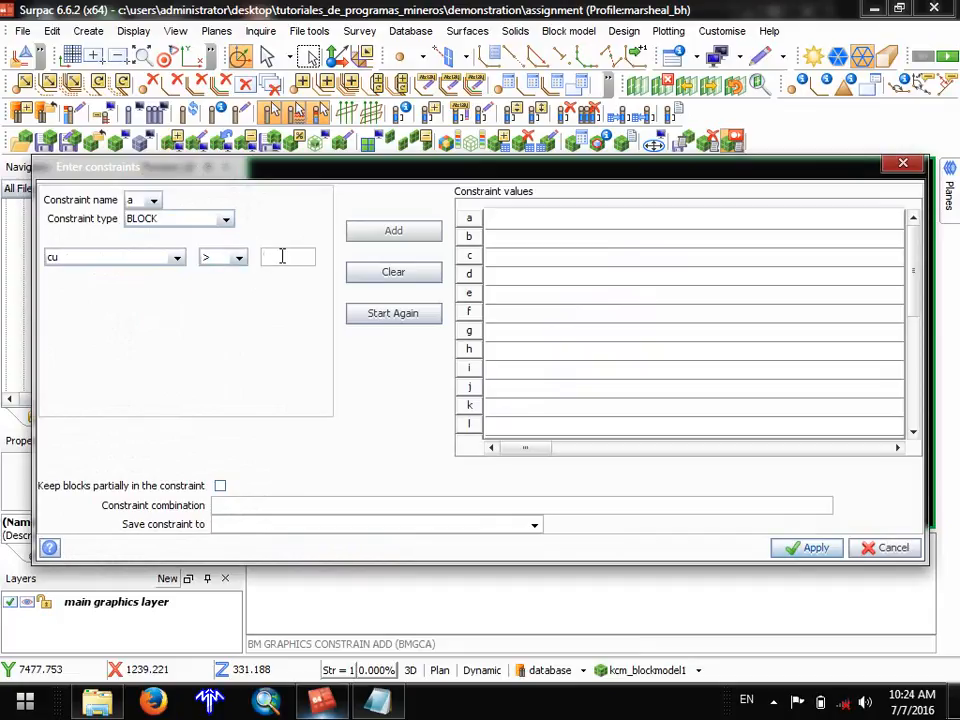
type("0")
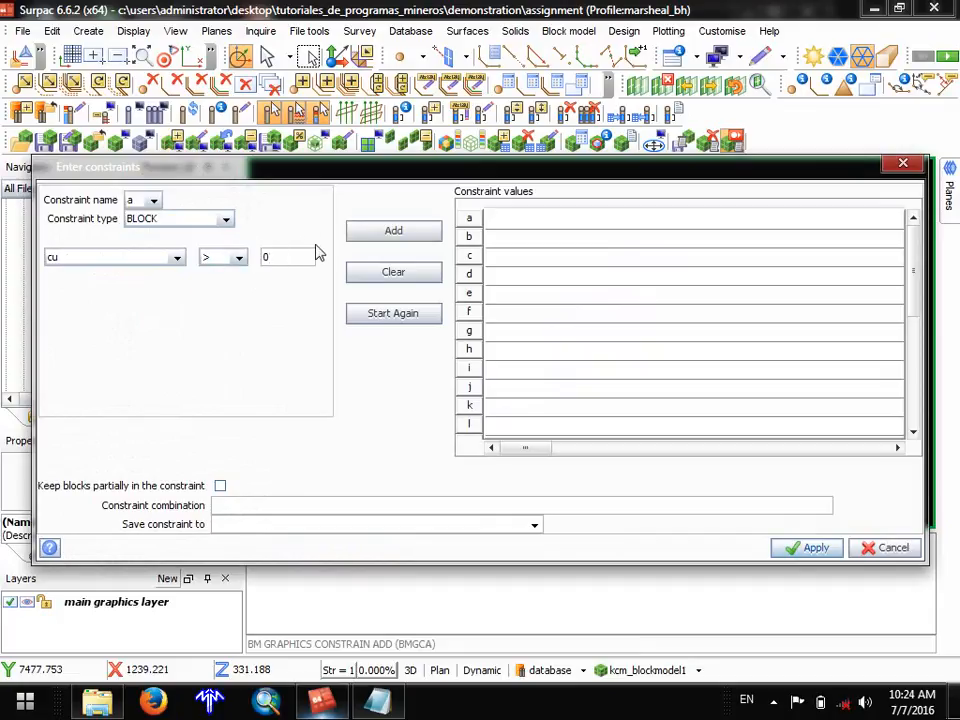
left_click(423, 231)
left_click(810, 552)
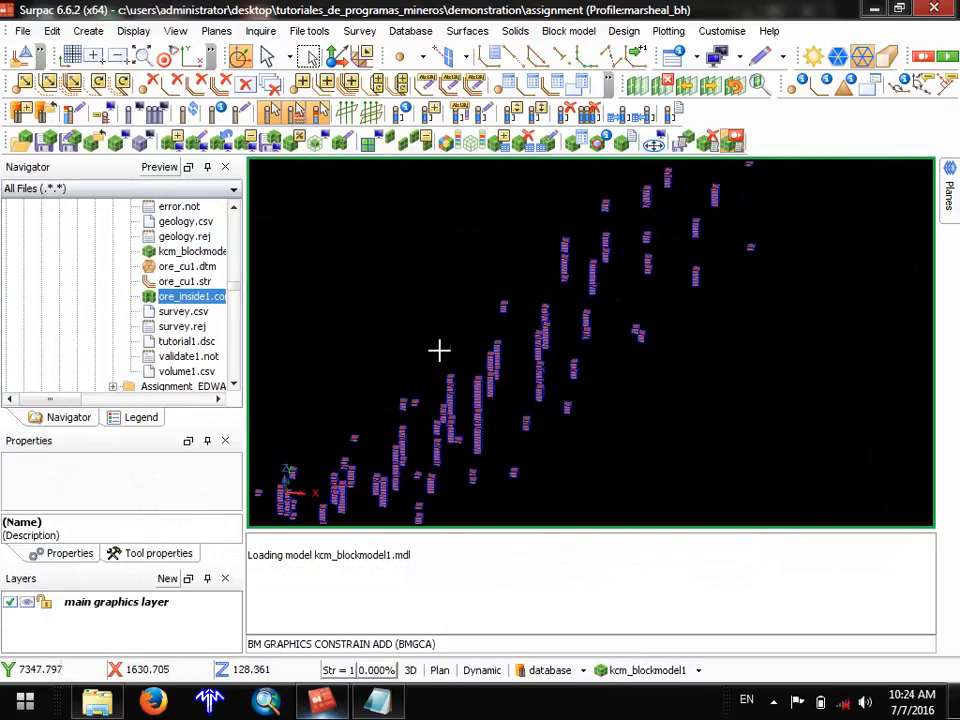
Colour the displayed blocks by the cu attribute, scanning its value ranges with a blue-to-red colour transition.
middle_click_drag(439, 349, 617, 289)
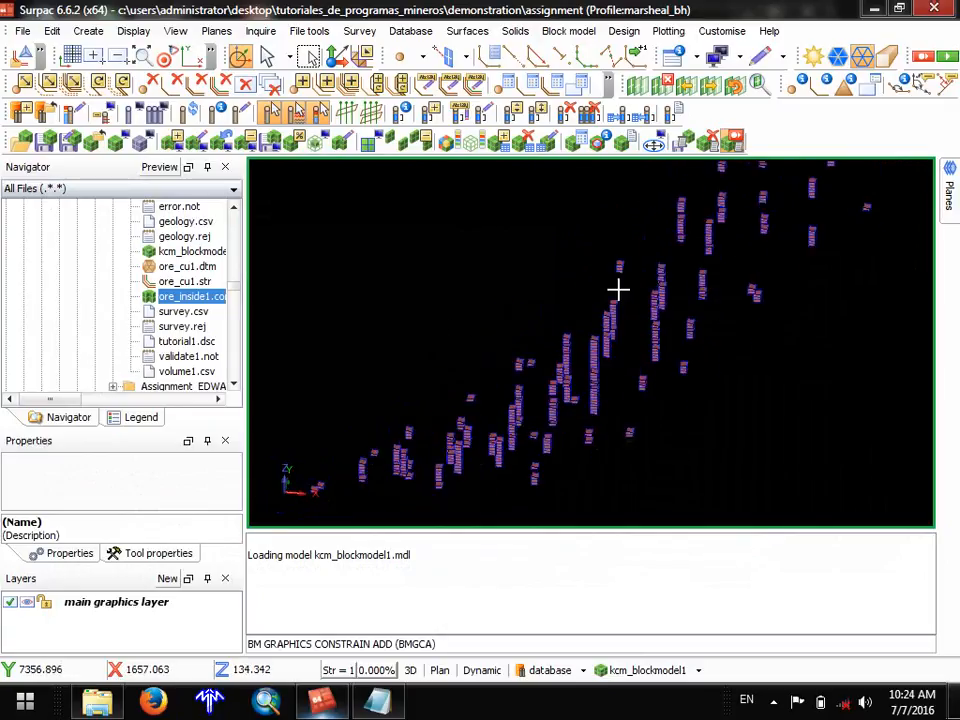
left_click(600, 670)
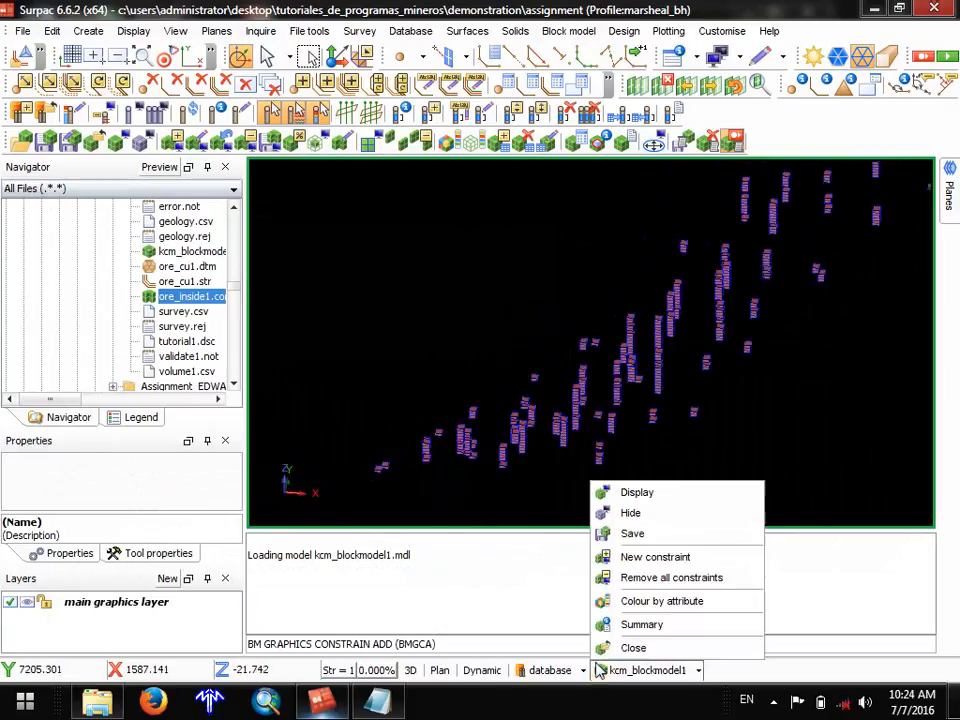
left_click(603, 601)
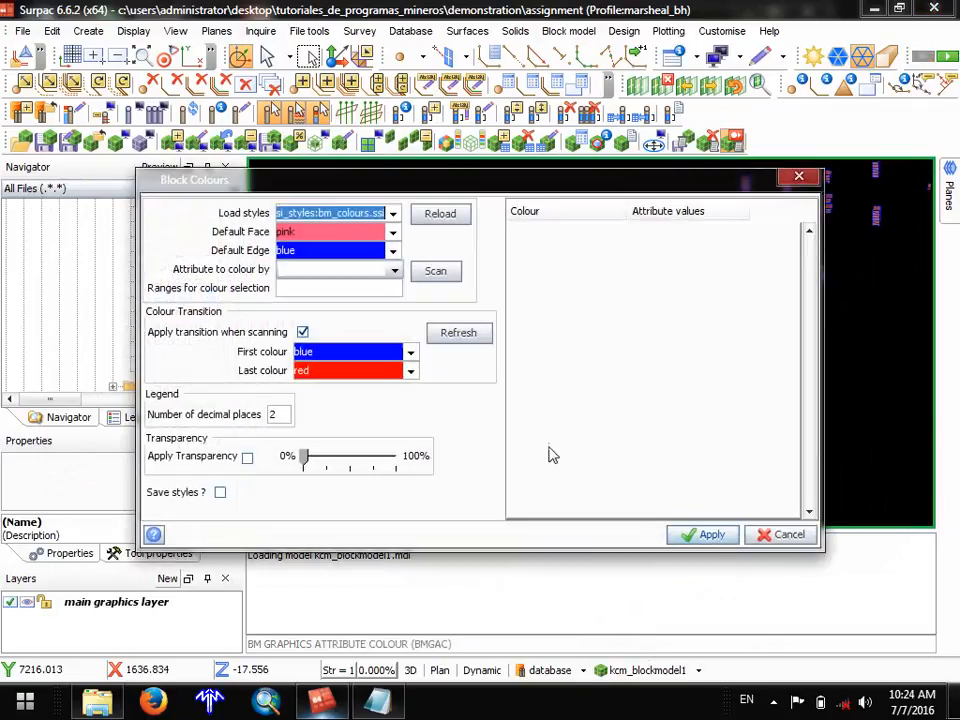
left_click(435, 274)
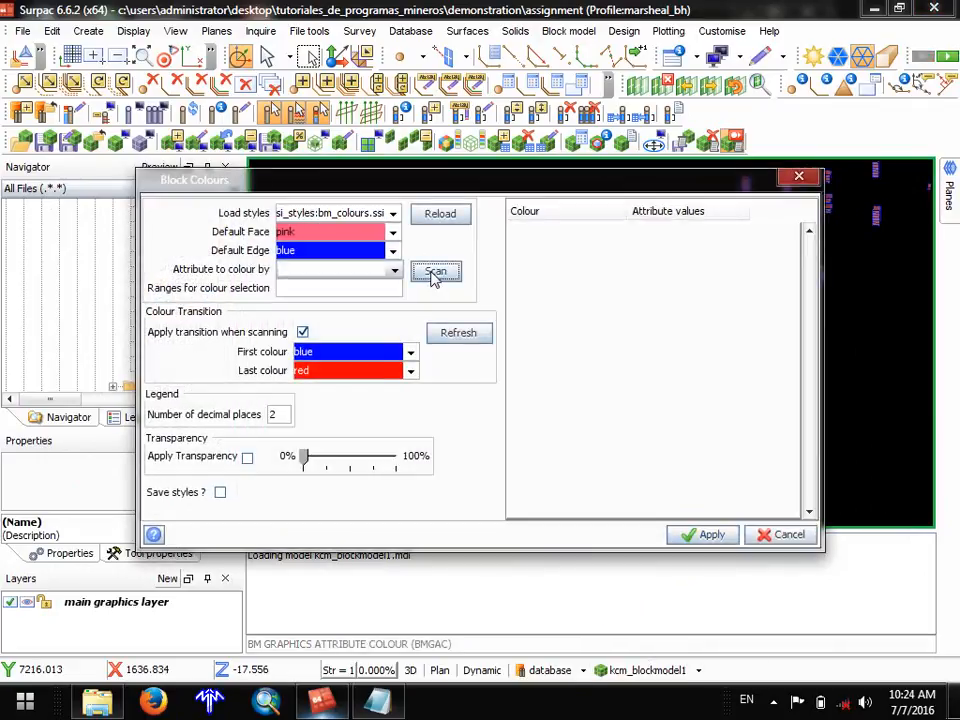
left_click(394, 270)
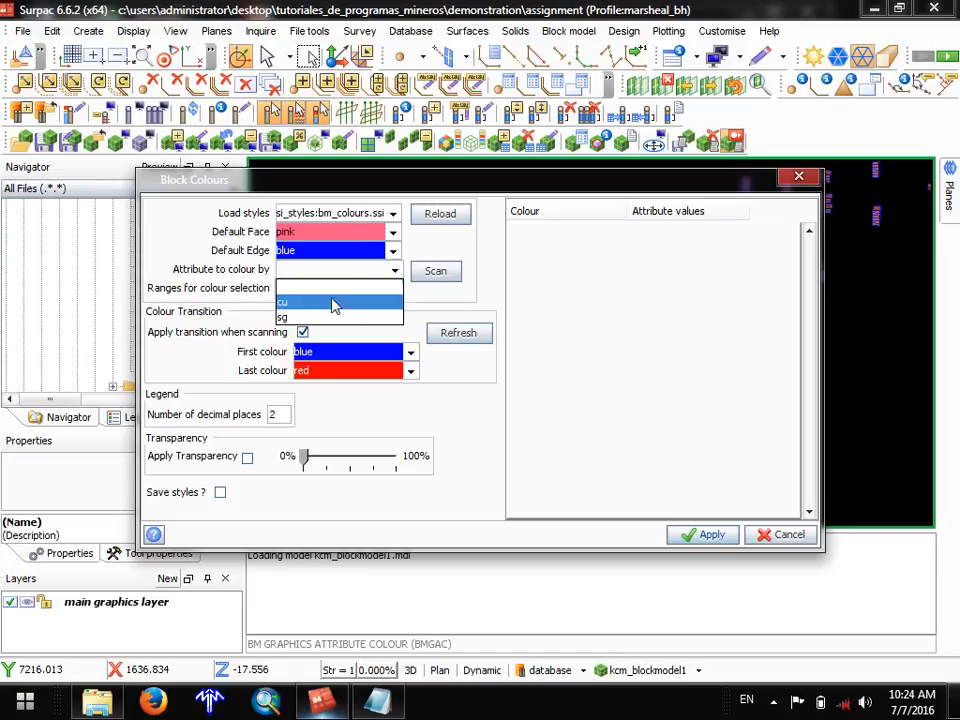
left_click(335, 303)
left_click(431, 272)
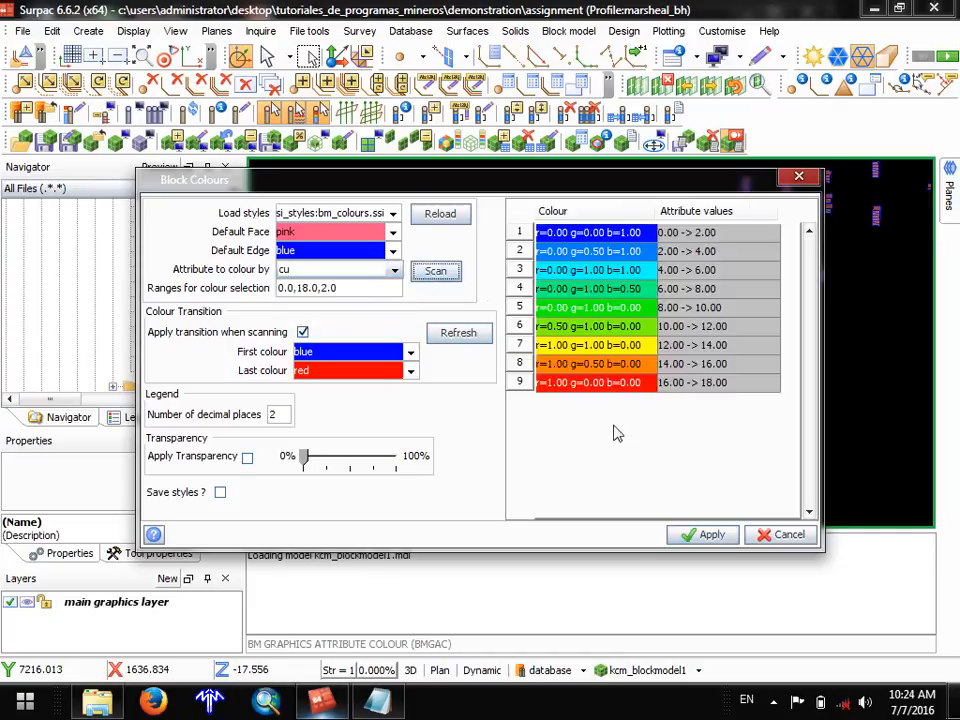
left_click(690, 536)
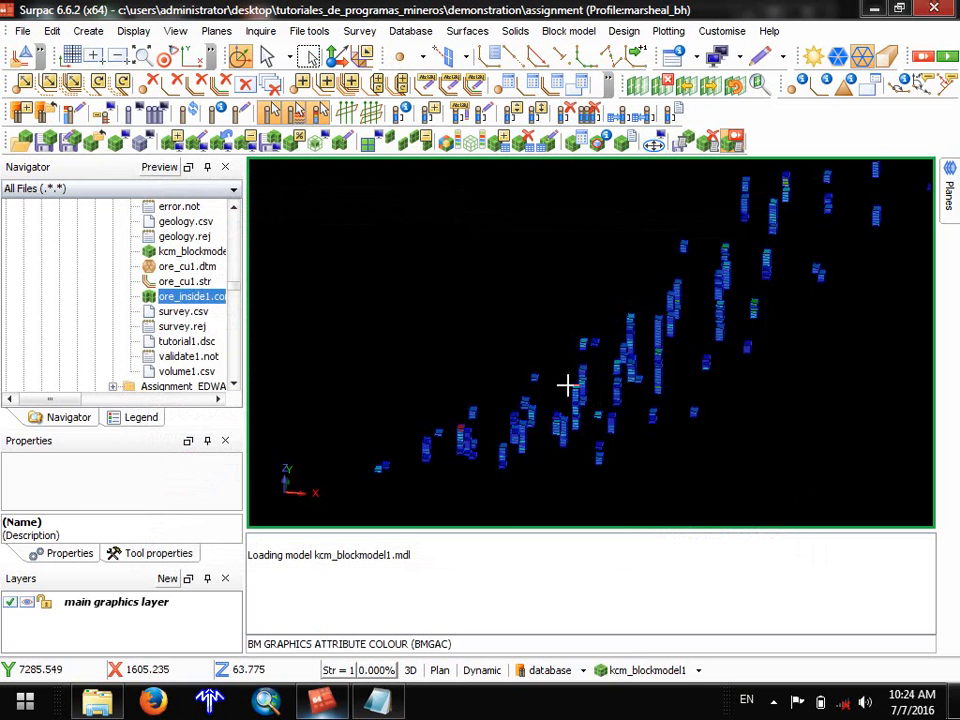
Examine the cu colouring of the constrained ore blocks from the side, including the highest-grade red block up close.
left_click_drag(566, 385, 615, 327)
right_click_drag(690, 347, 804, 347)
middle_click_drag(804, 347, 360, 370)
scroll(636, 257, "up", 5)
middle_click_drag(561, 181, 551, 431)
scroll(553, 428, "up", 3)
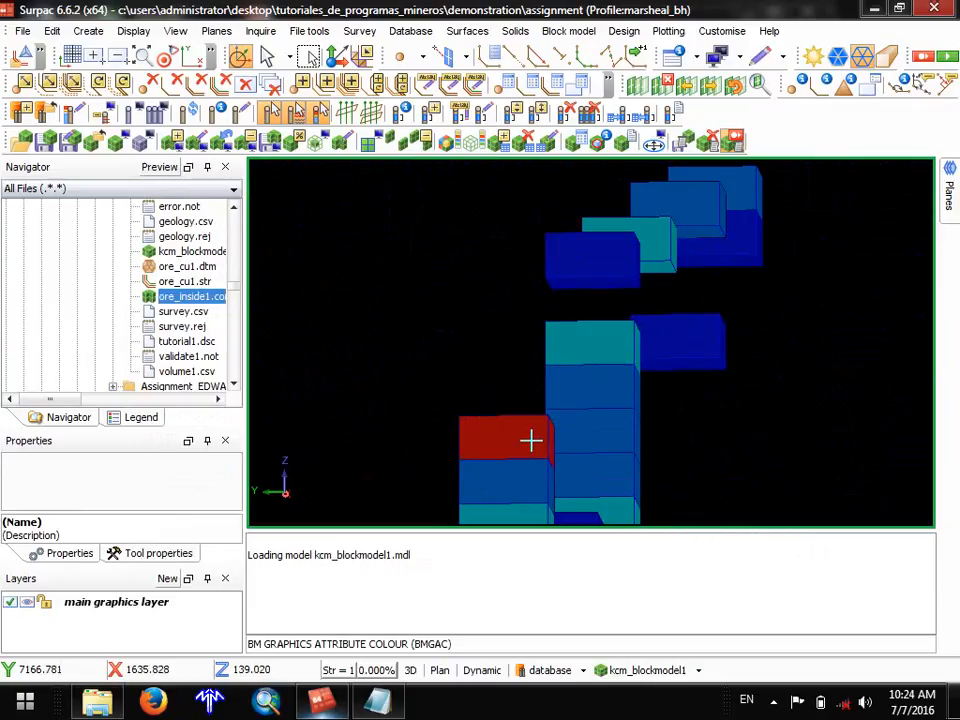
scroll(531, 433, "down", 6)
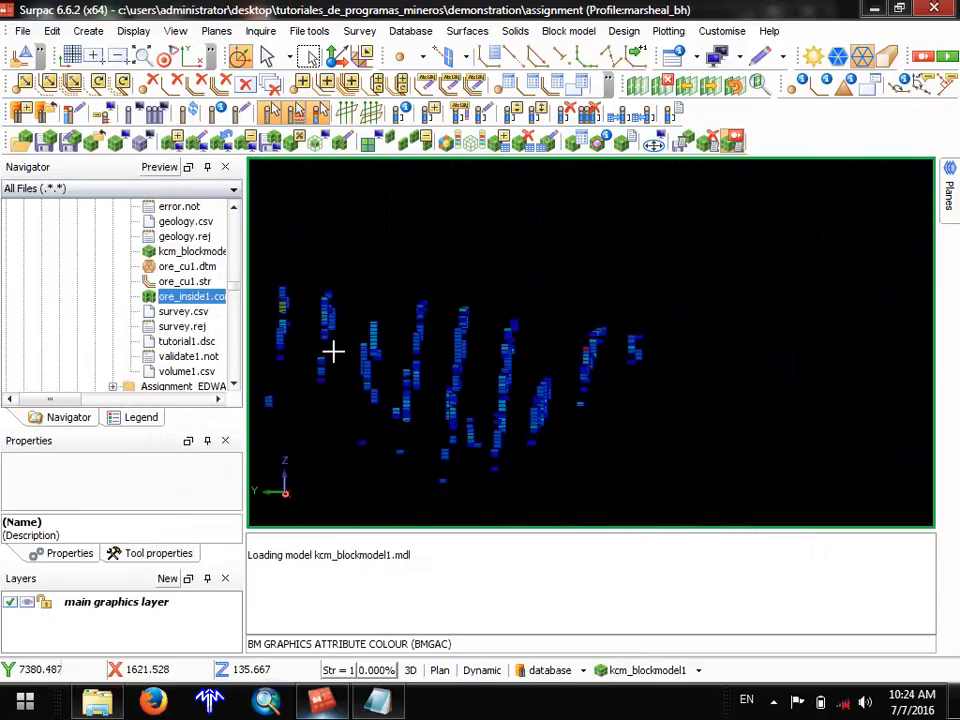
middle_click_drag(333, 350, 551, 377)
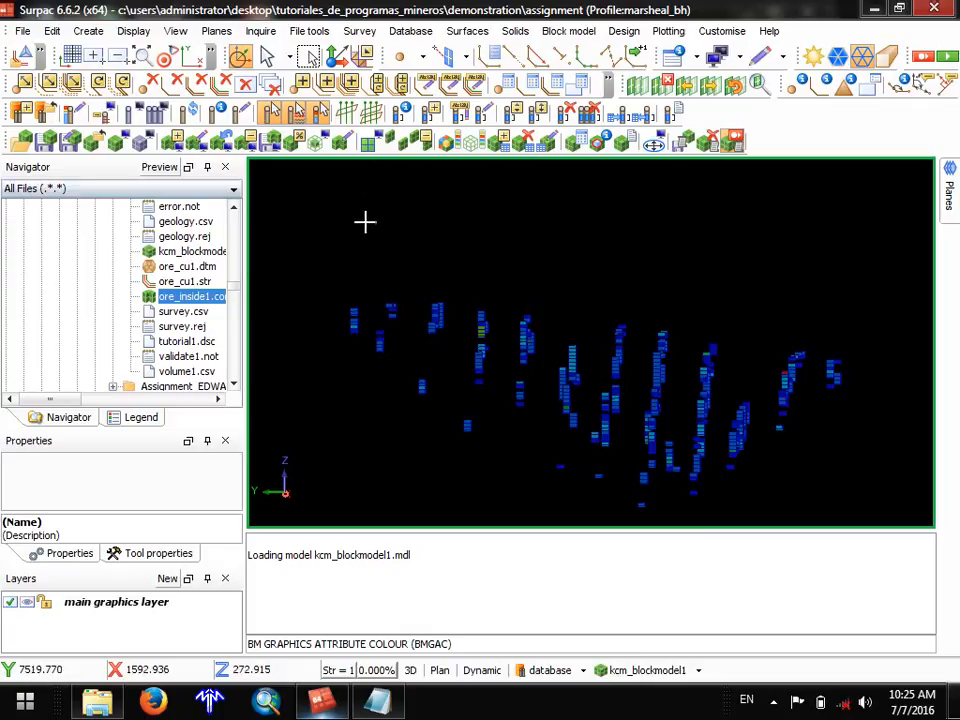
scroll(369, 222, "down", 4)
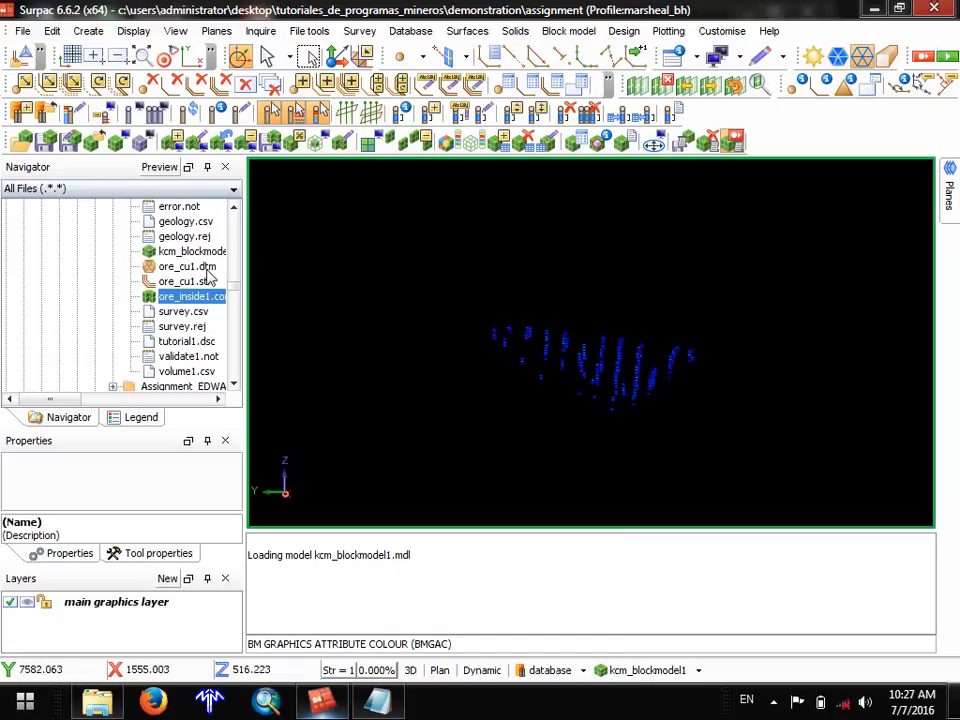
Look through the assignment files in the Navigator and clear the block model from the graphics.
scroll(86, 266, "up", 10)
scroll(135, 274, "up", 15)
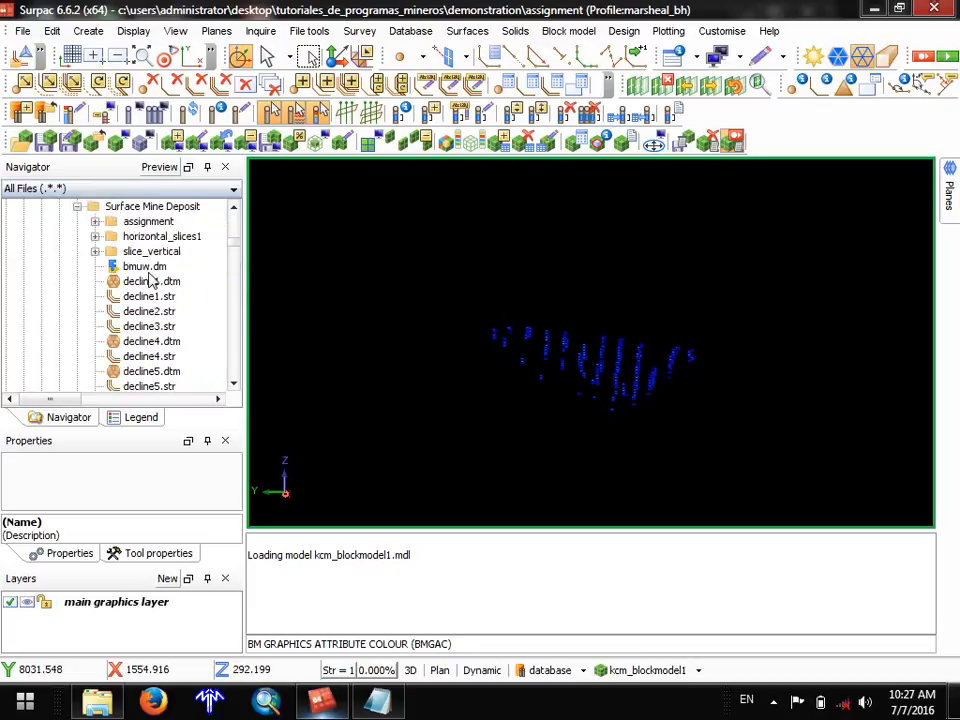
scroll(156, 306, "down", 15)
scroll(156, 328, "down", 10)
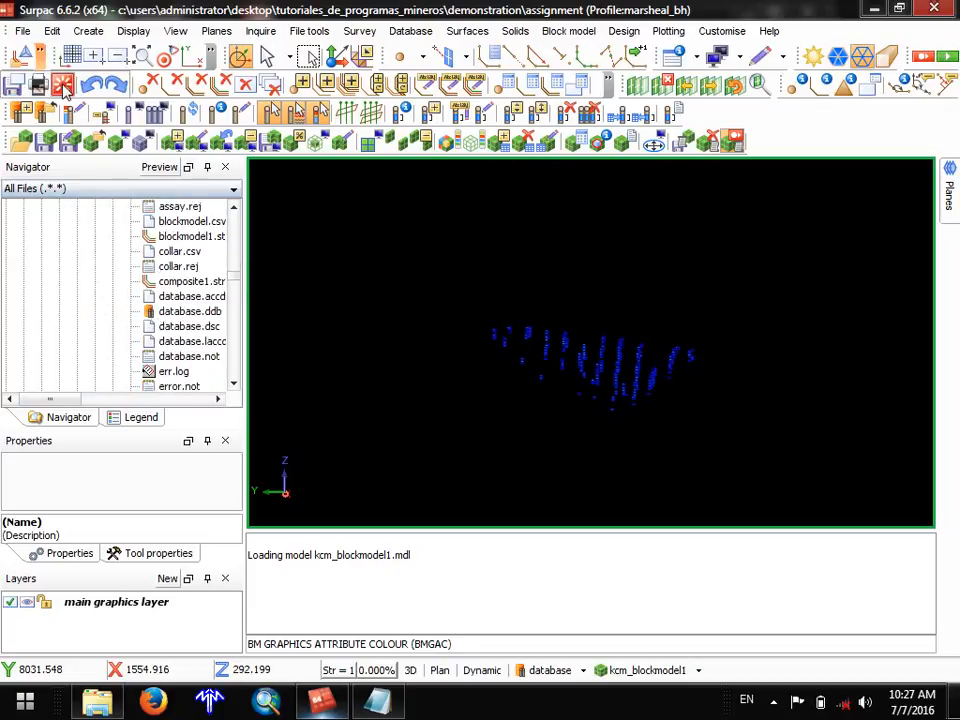
left_click(47, 57)
Close the drillhole database and the block model kcm_blockmodel1.
scroll(146, 328, "down", 10)
scroll(146, 328, "down", 20)
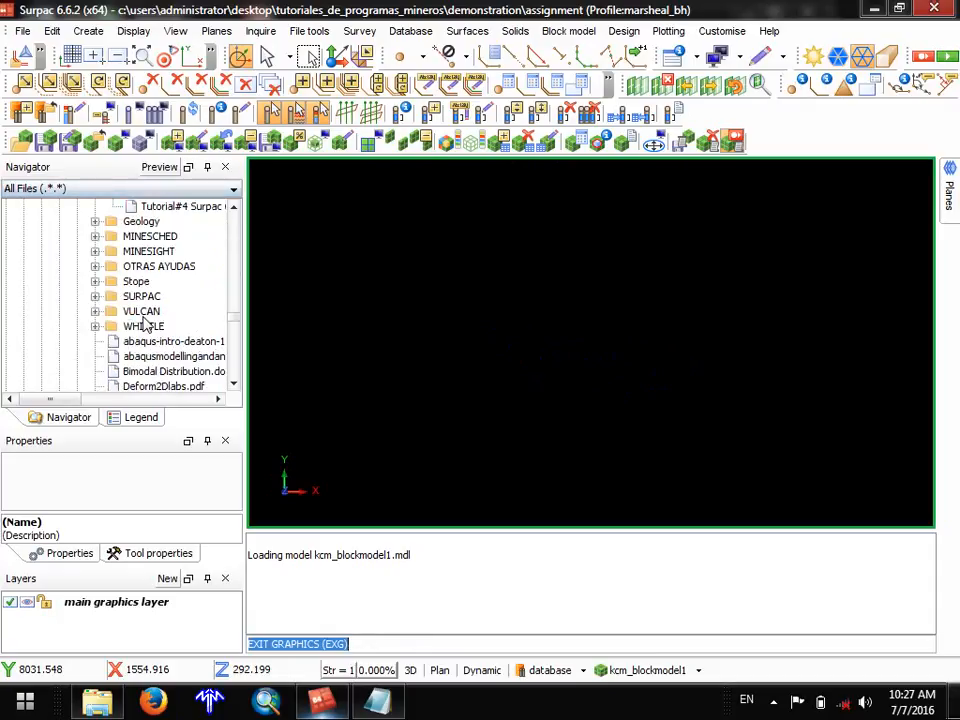
left_click(584, 671)
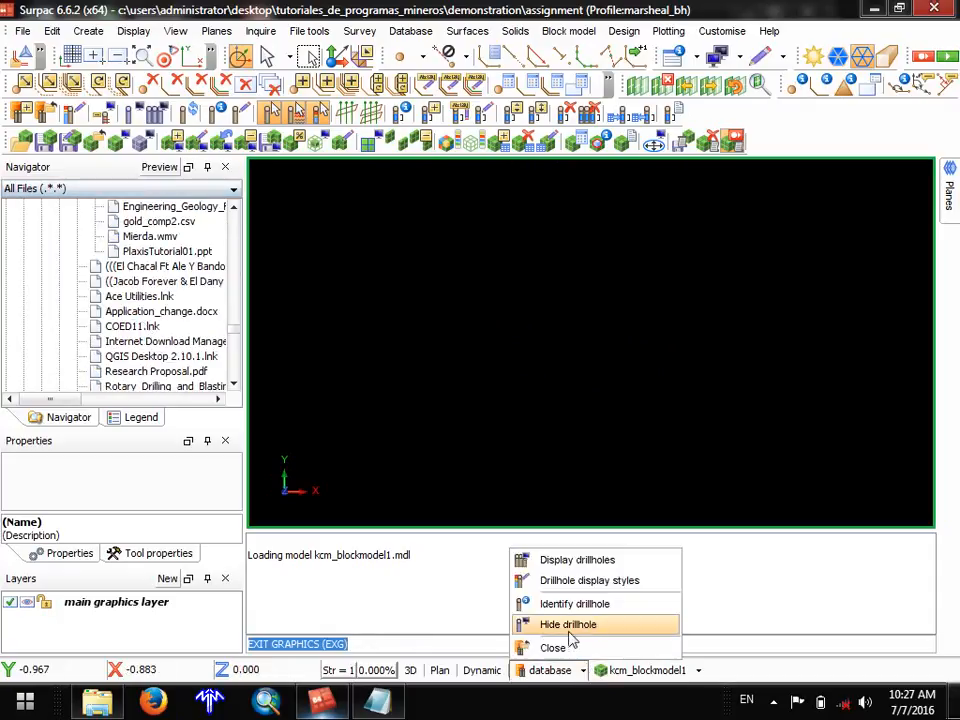
left_click(553, 648)
left_click(600, 671)
left_click(553, 648)
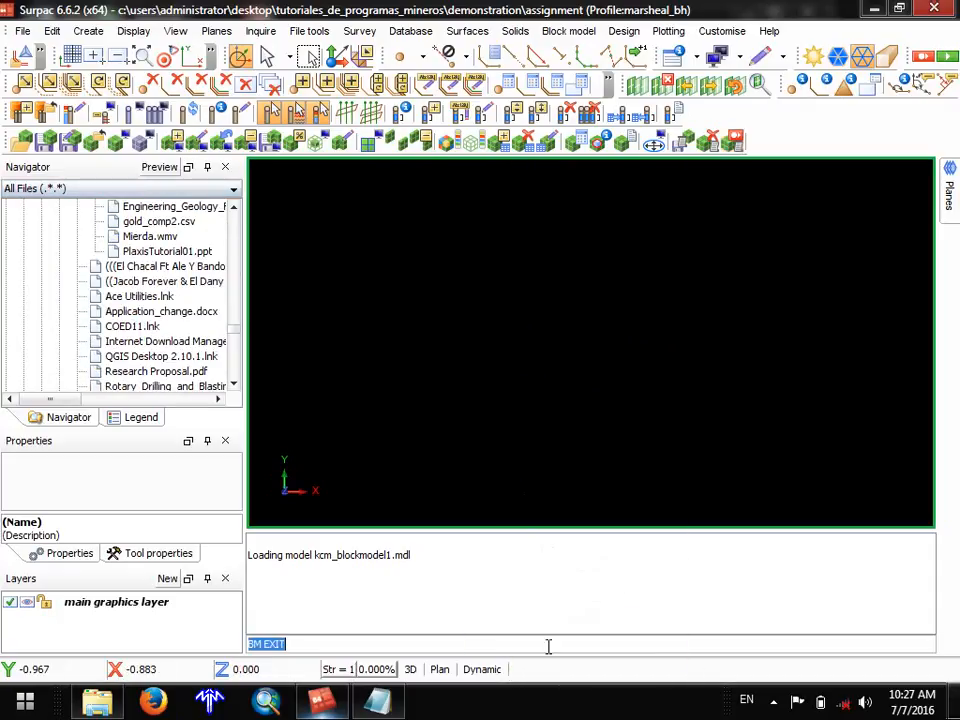
scroll(214, 315, "down", 15)
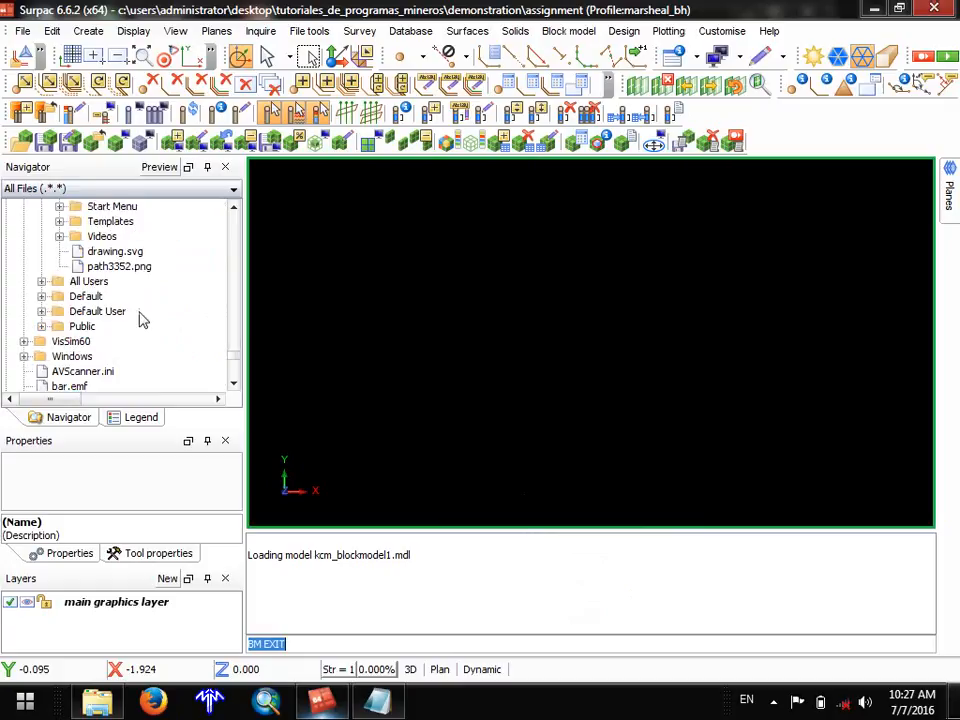
scroll(137, 317, "up", 3)
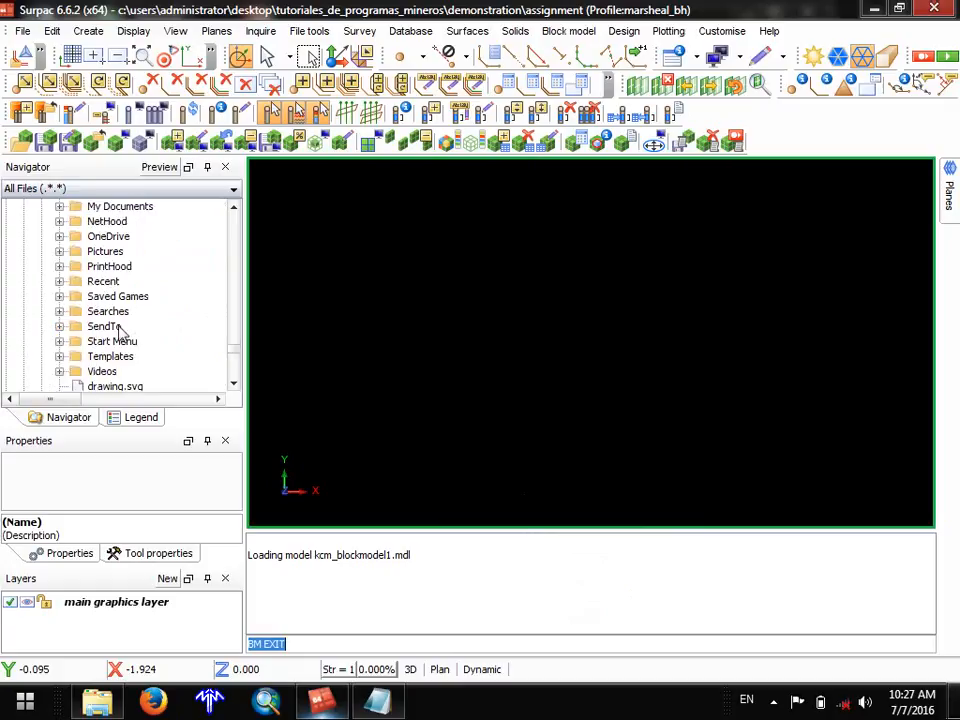